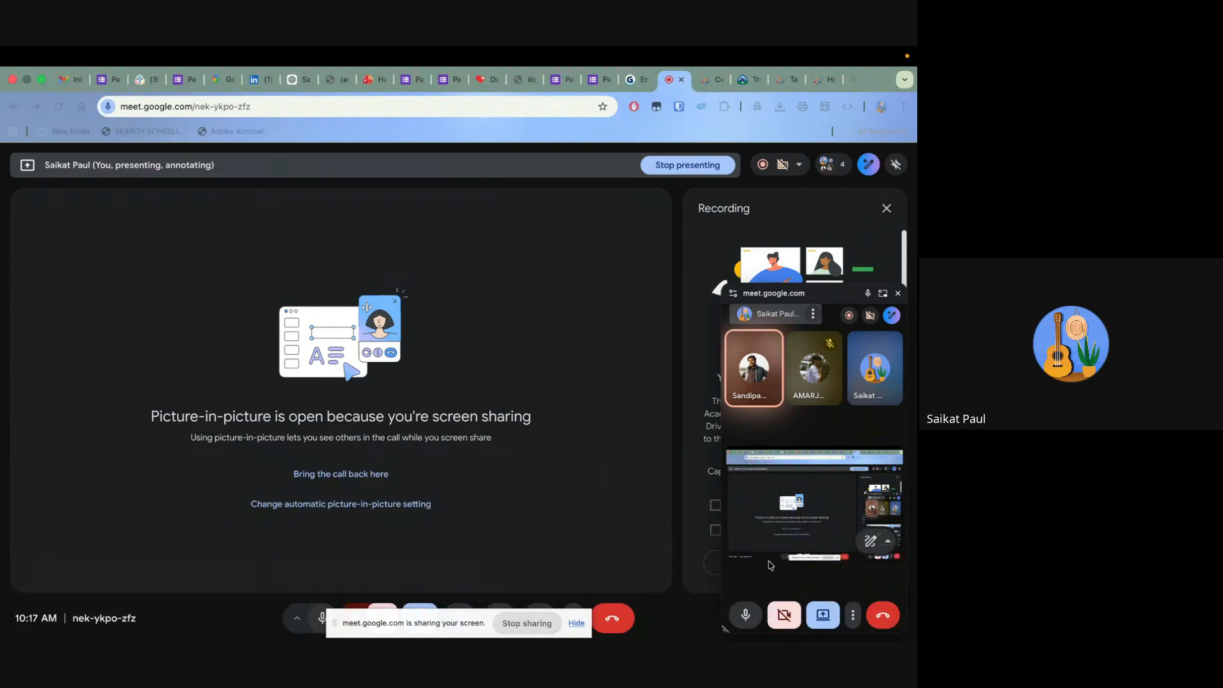
# Hide the screen-sharing notice, switch to the Tableau site and create a new workbook
pyautogui.click(576, 624)
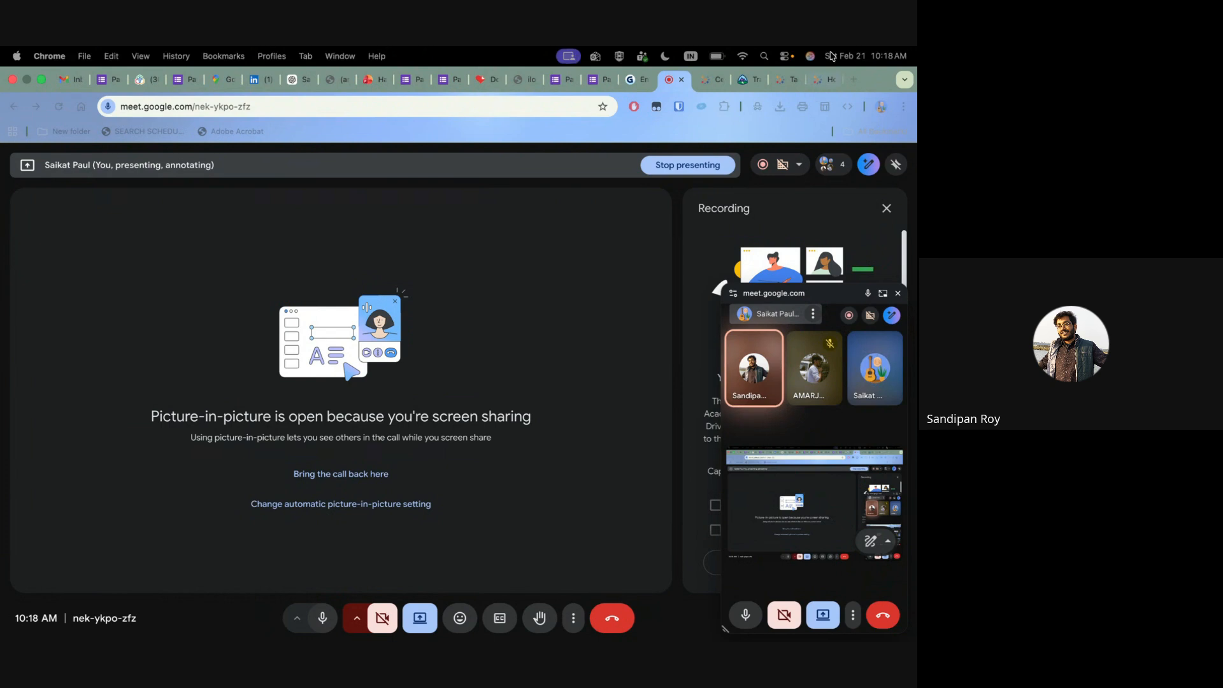
pyautogui.click(824, 82)
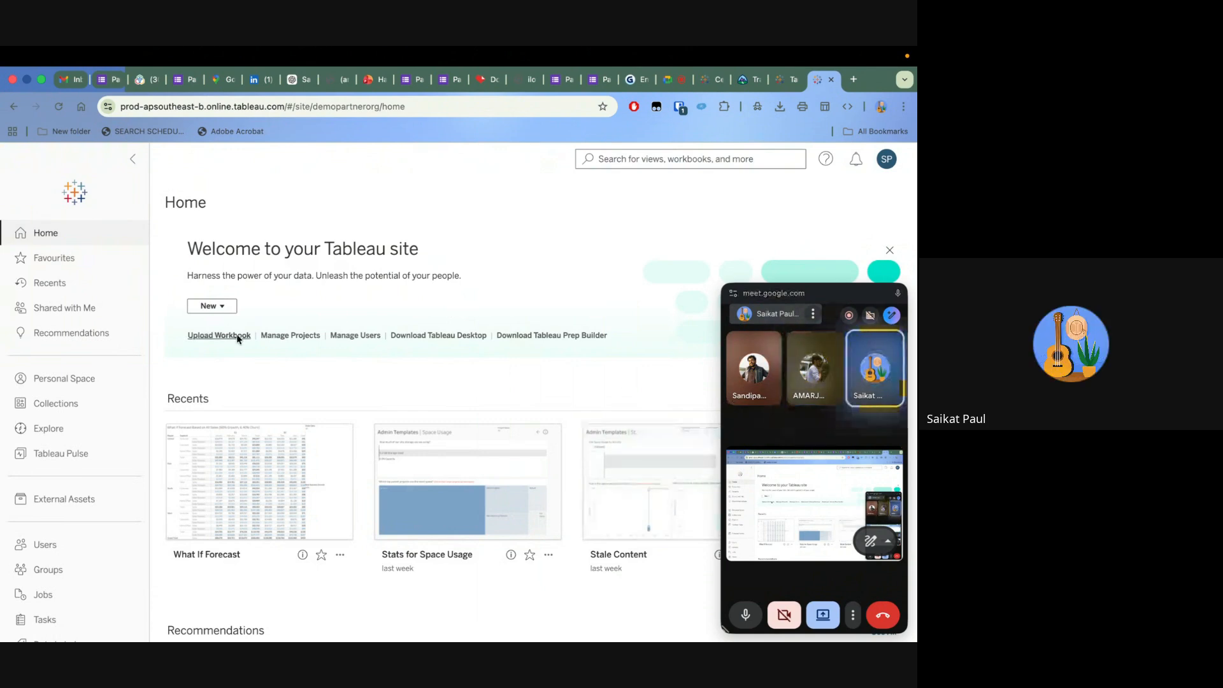
pyautogui.scroll(-3, 95, 391)
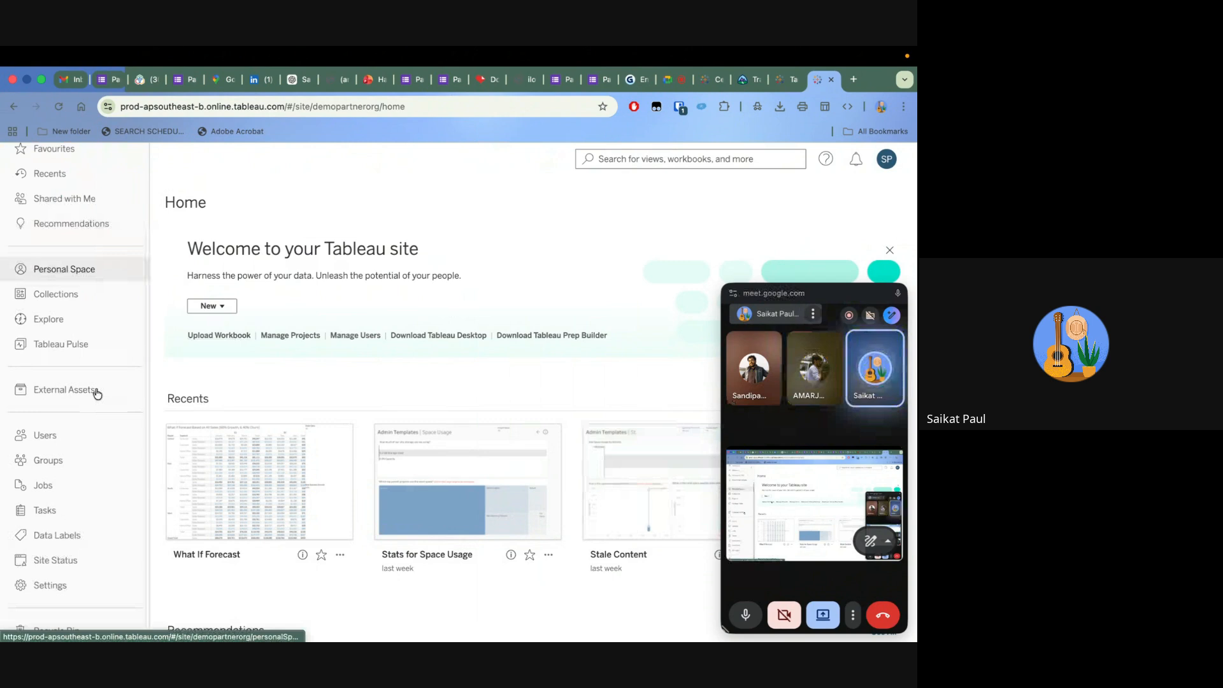
pyautogui.scroll(3, 97, 394)
pyautogui.click(220, 305)
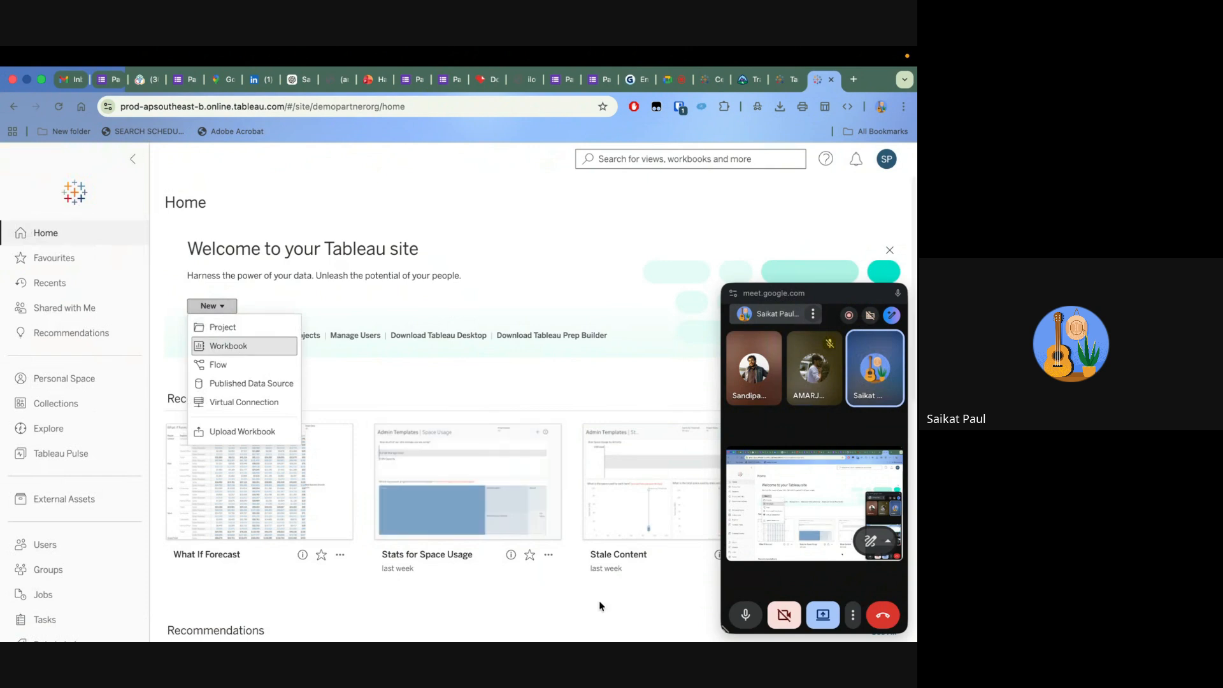
pyautogui.scroll(-8, 539, 551)
pyautogui.scroll(8, 538, 552)
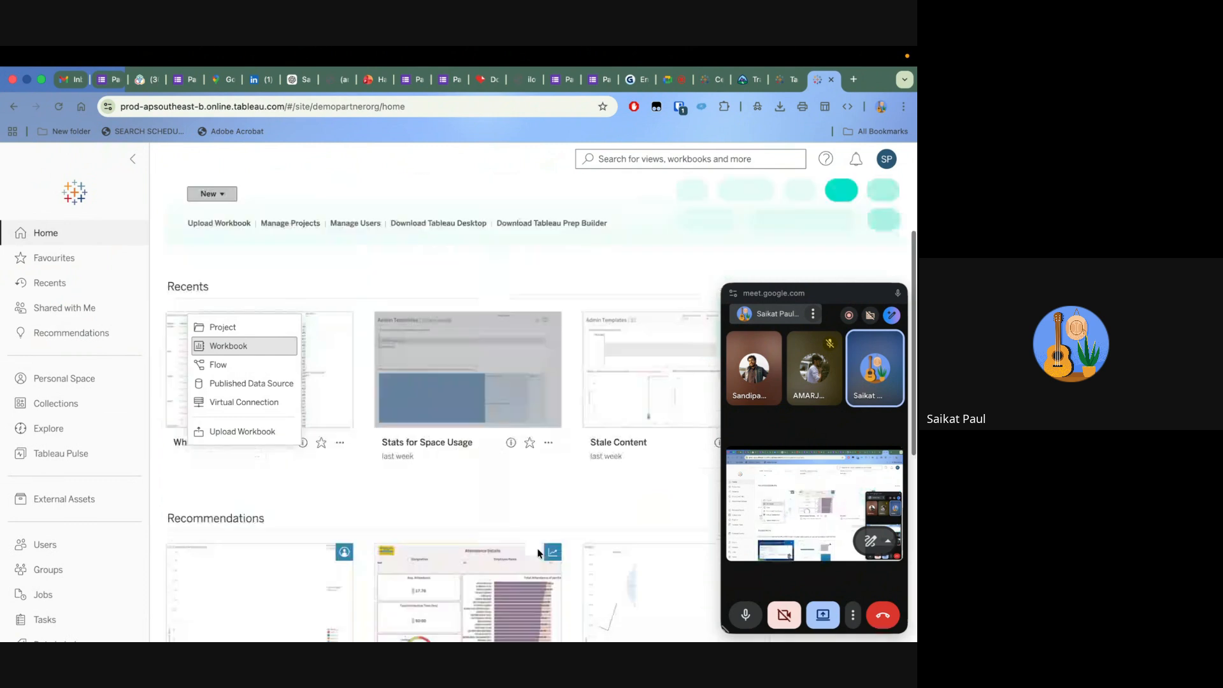
pyautogui.click(253, 349)
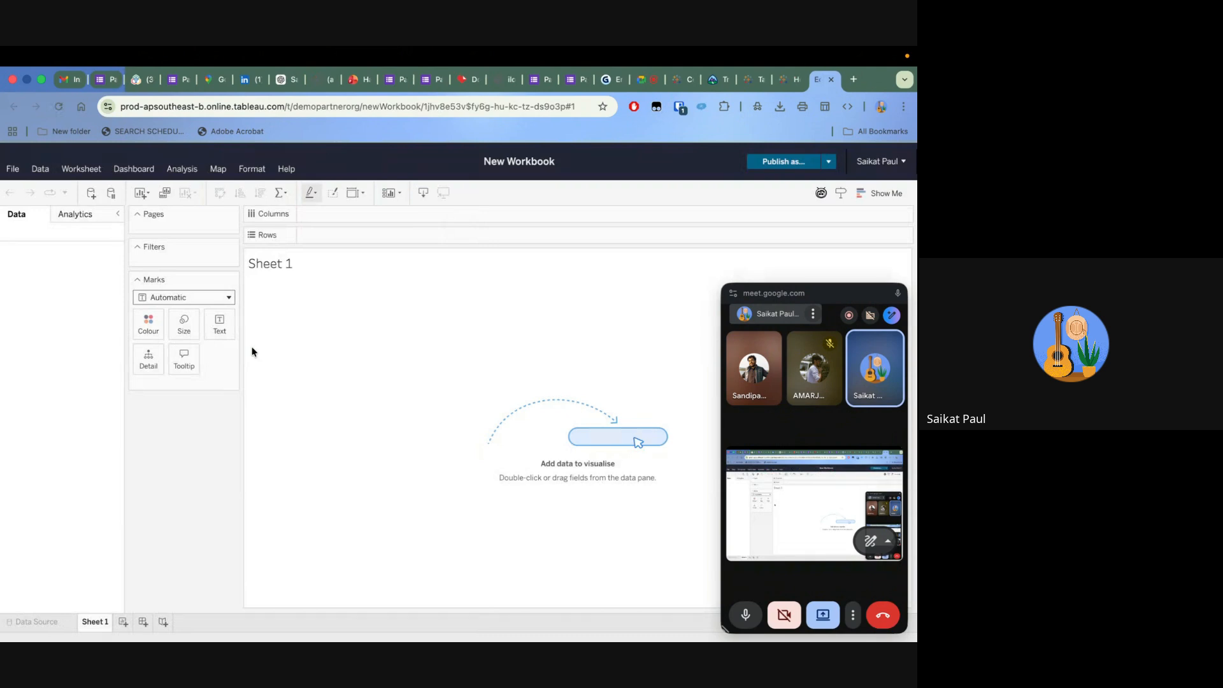
# Connect the new workbook to the site's Superstore Datasource and close the floating call window
pyautogui.click(263, 246)
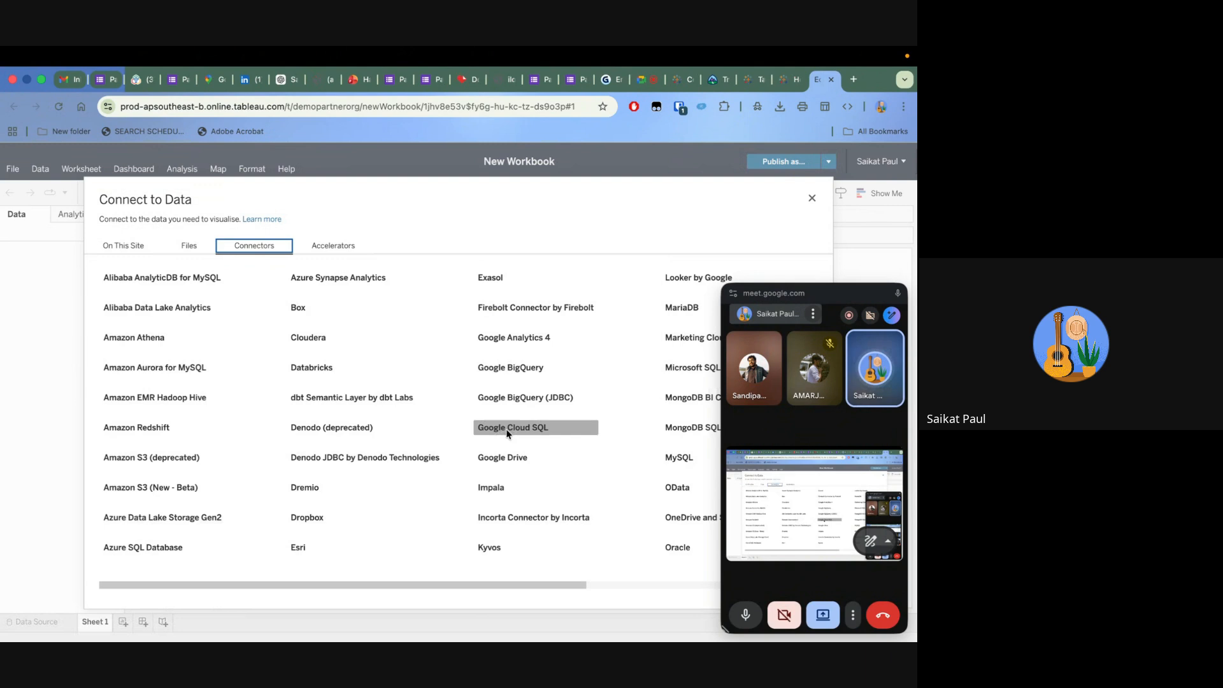
pyautogui.click(123, 246)
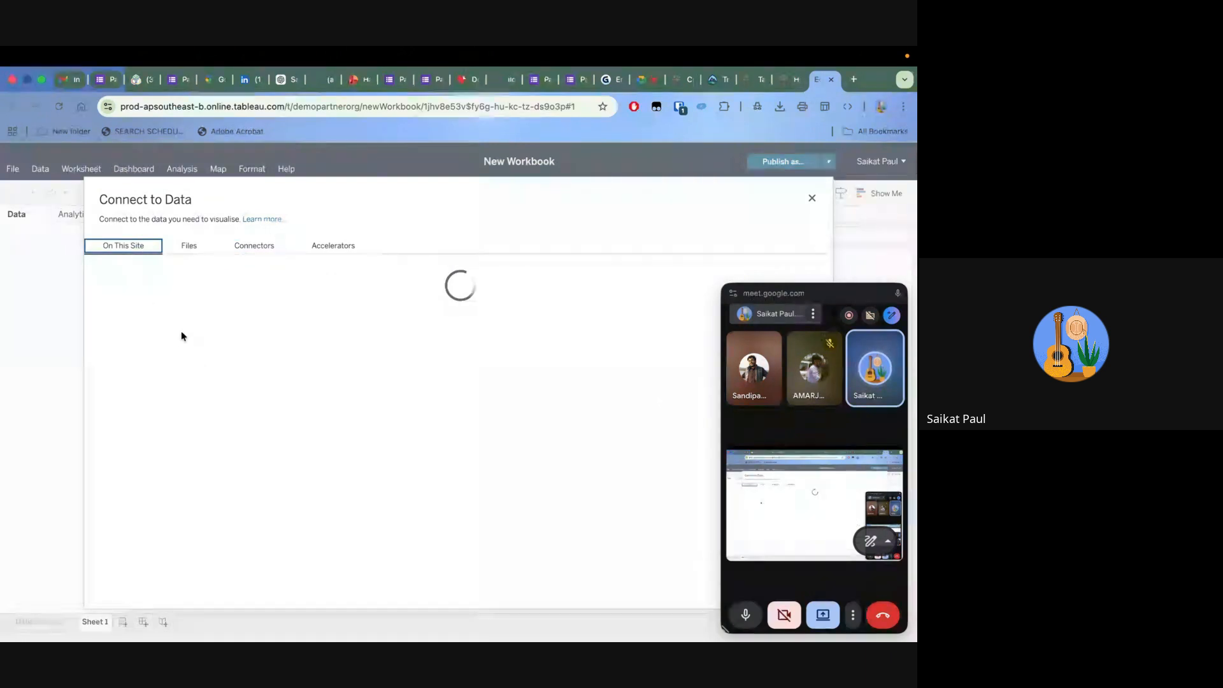
pyautogui.click(156, 350)
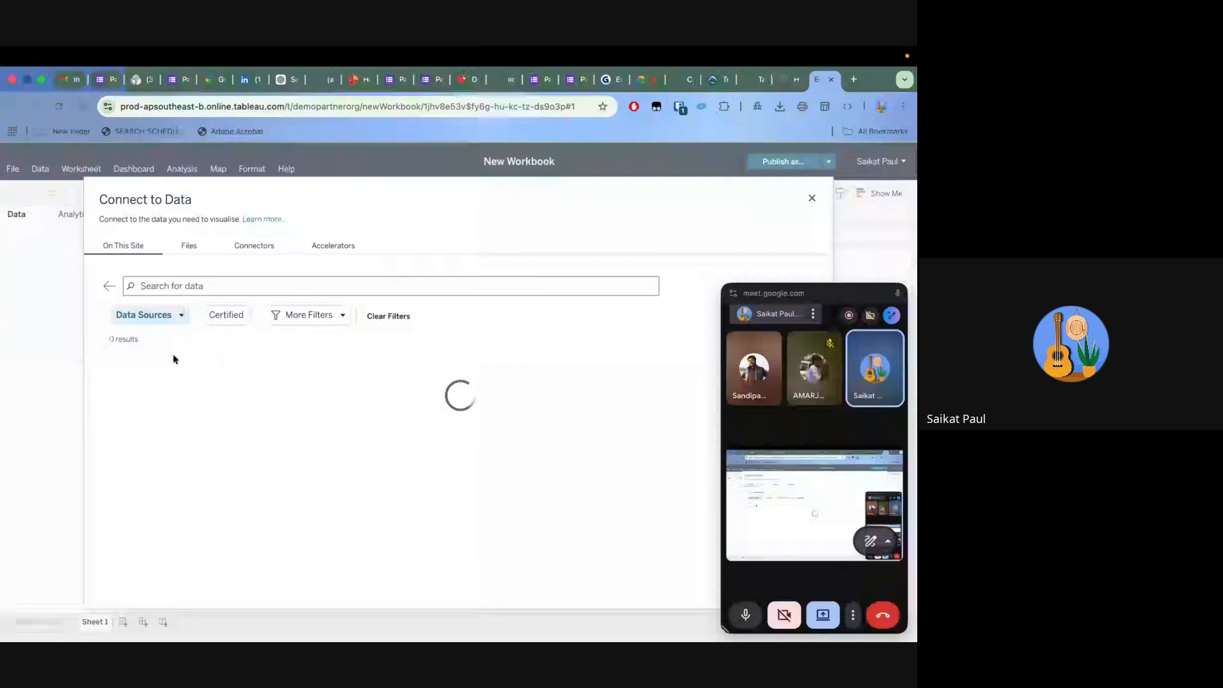
pyautogui.scroll(-2, 344, 465)
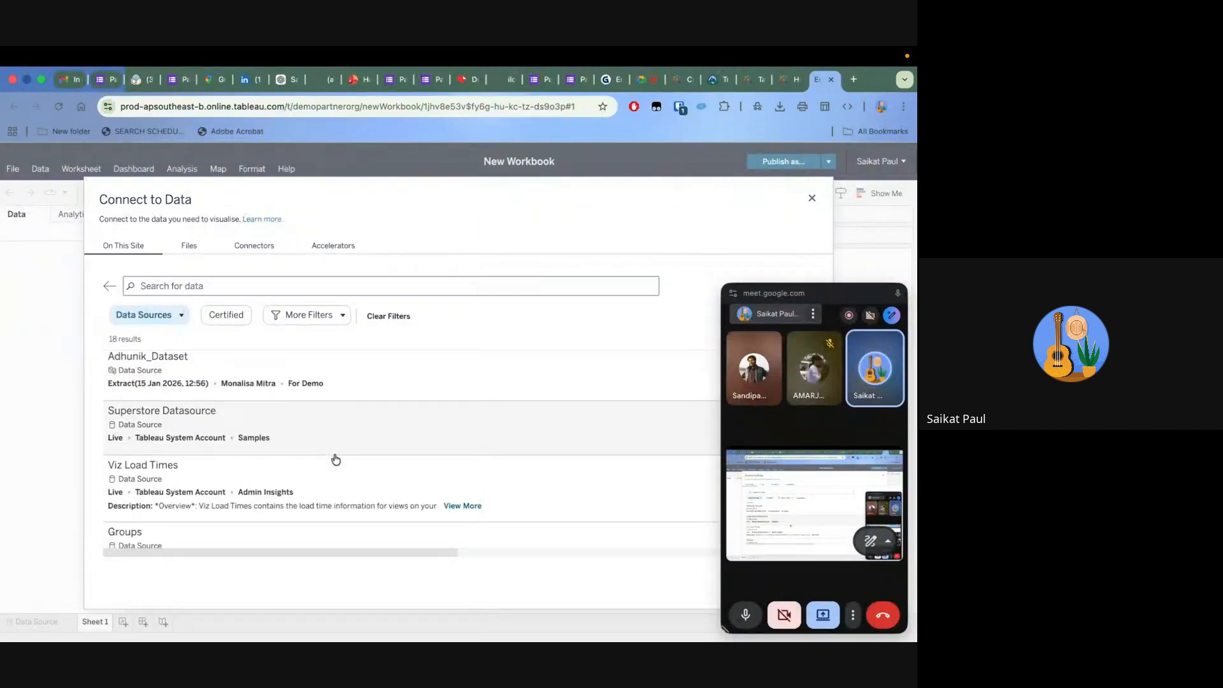
pyautogui.click(353, 435)
pyautogui.moveTo(774, 293); pyautogui.dragTo(802, 616)
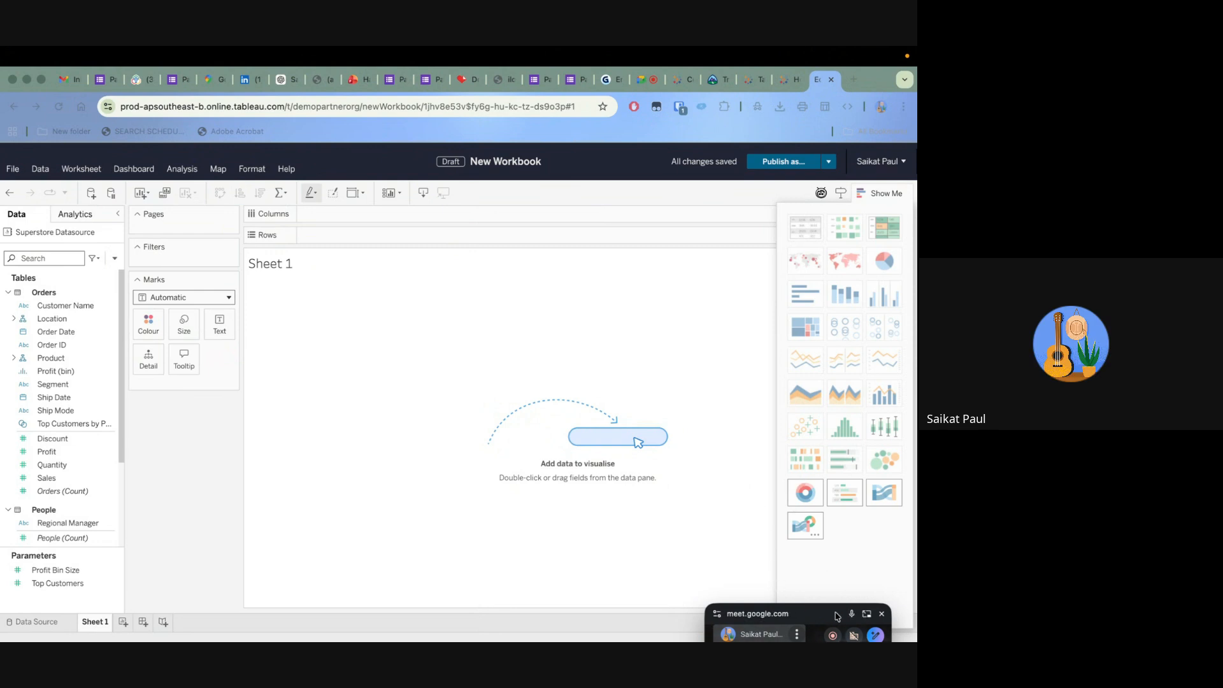
pyautogui.click(882, 617)
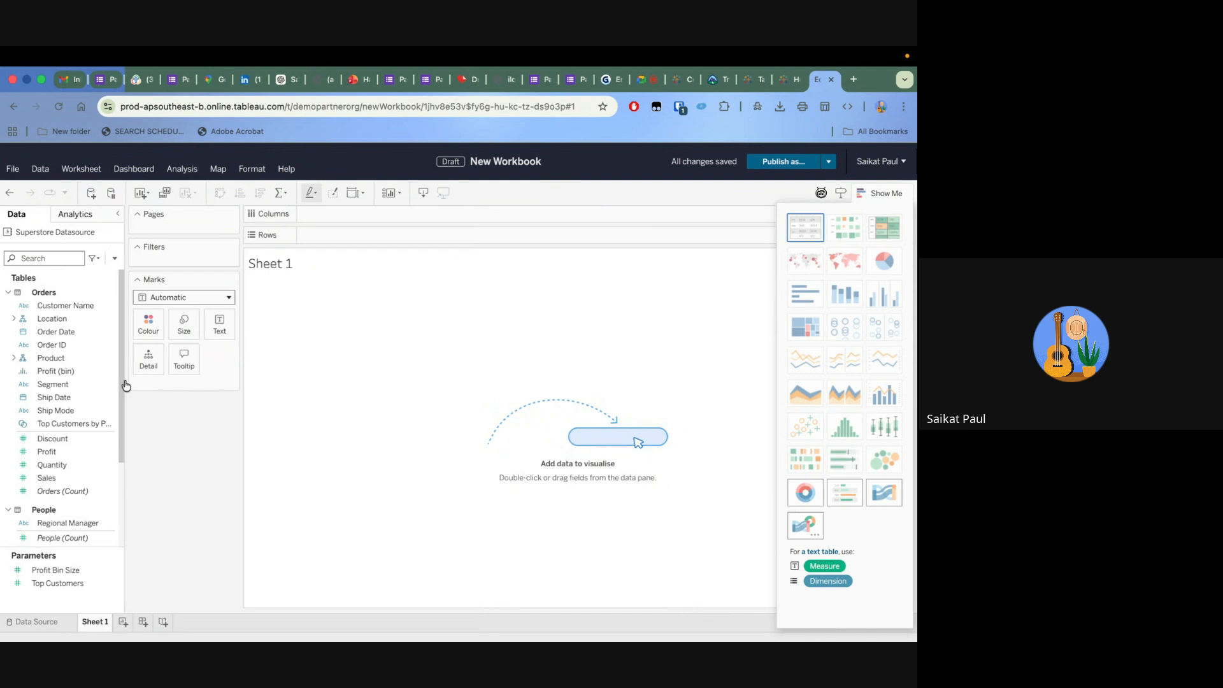
# Expand the Location hierarchy, build a map on Sheet 1 from Country/Region, and add State/Province as detail
pyautogui.scroll(-5, 71, 446)
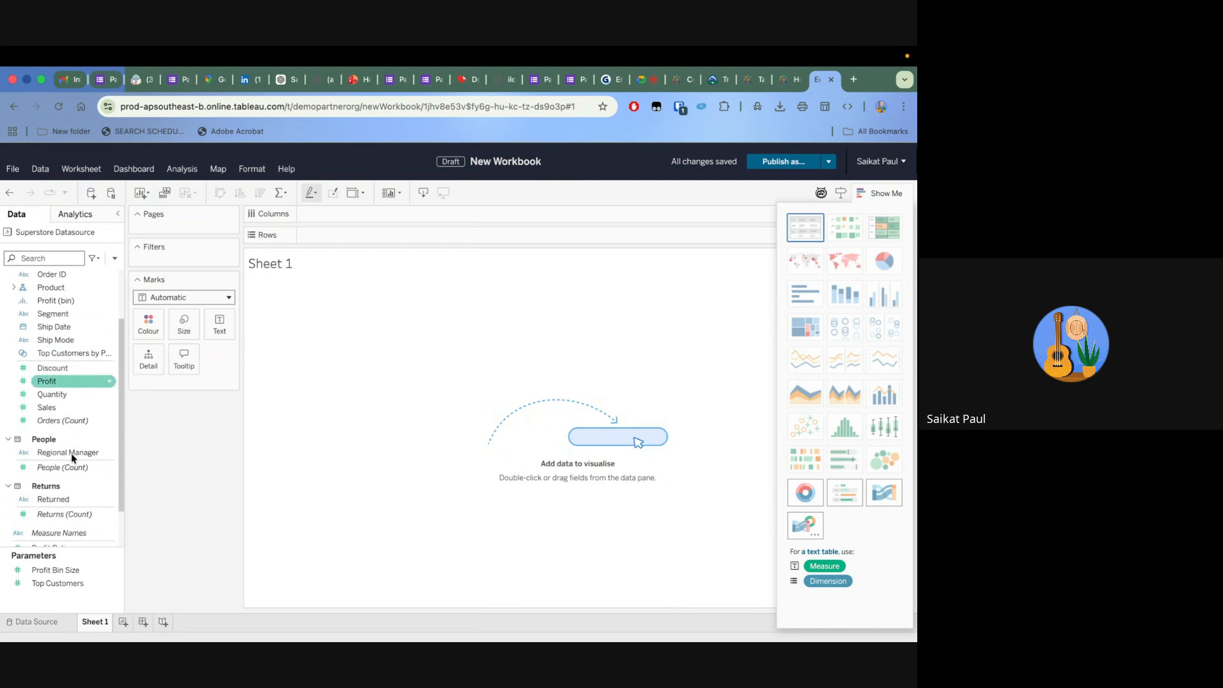
pyautogui.scroll(5, 38, 383)
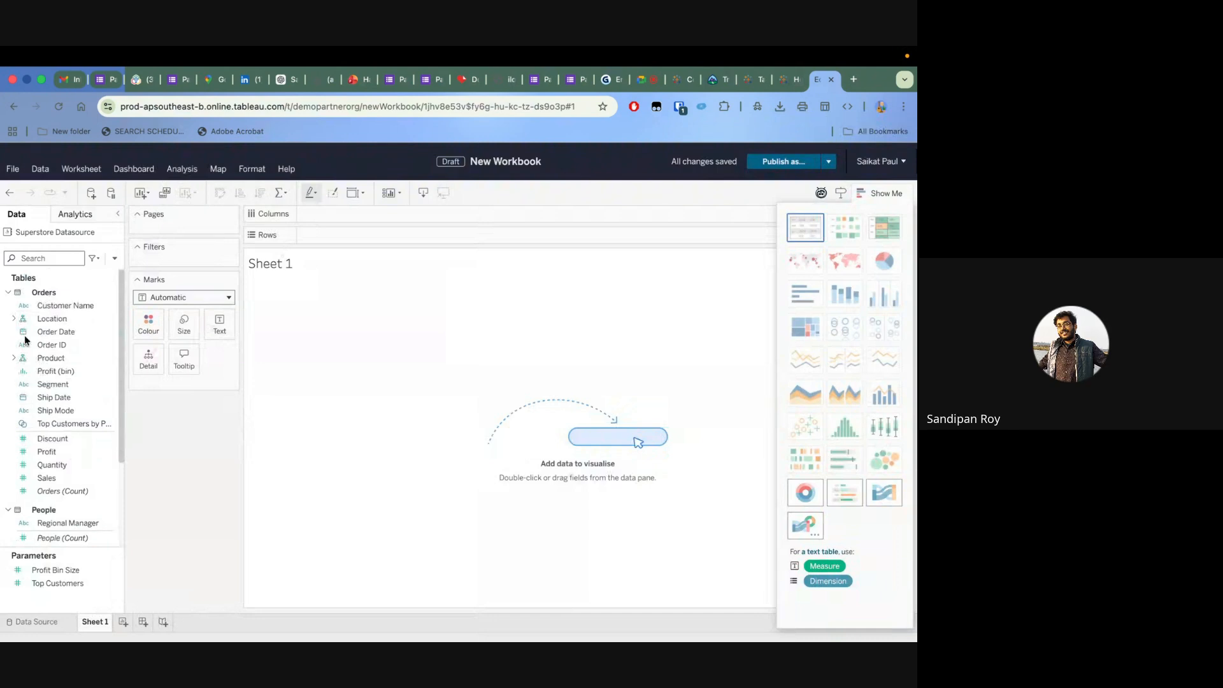
pyautogui.click(15, 320)
pyautogui.click(50, 318)
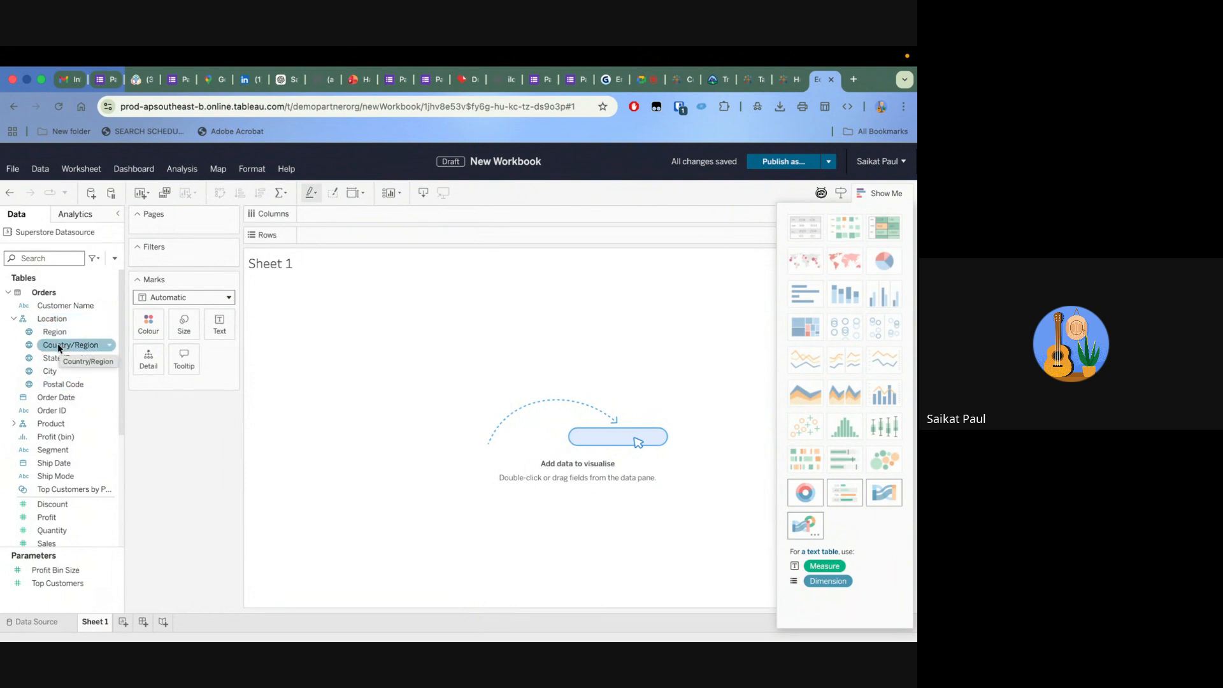
pyautogui.moveTo(58, 344); pyautogui.dragTo(373, 323)
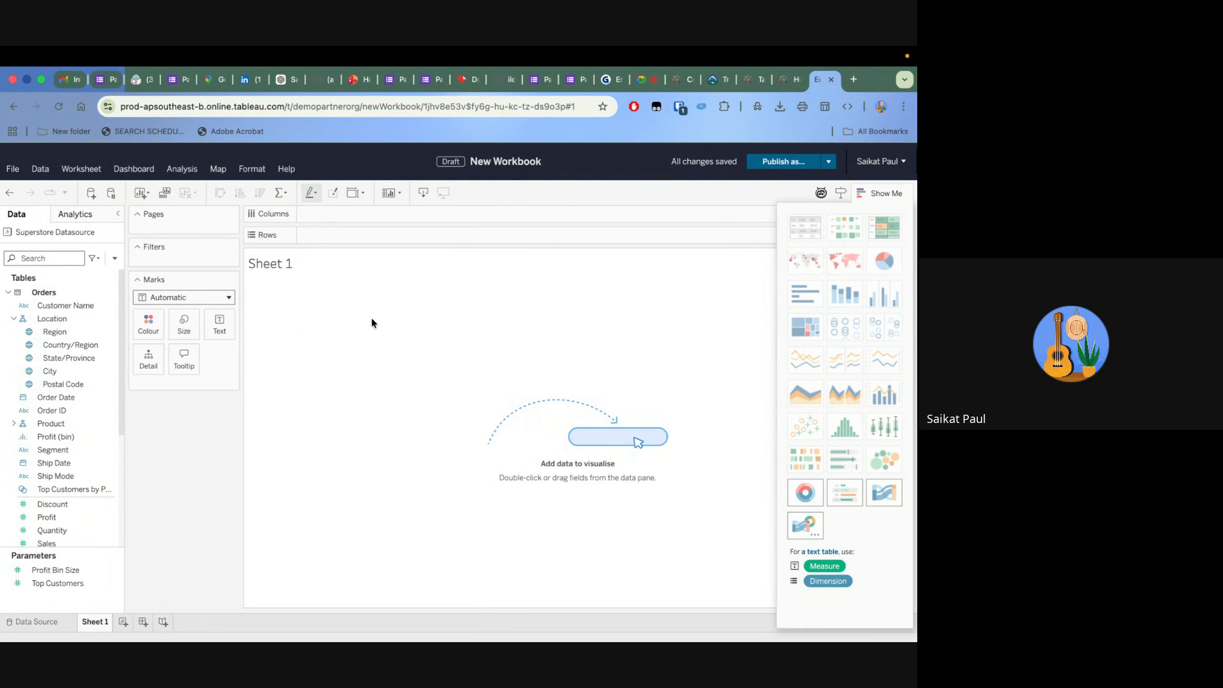
pyautogui.moveTo(76, 345); pyautogui.dragTo(426, 351)
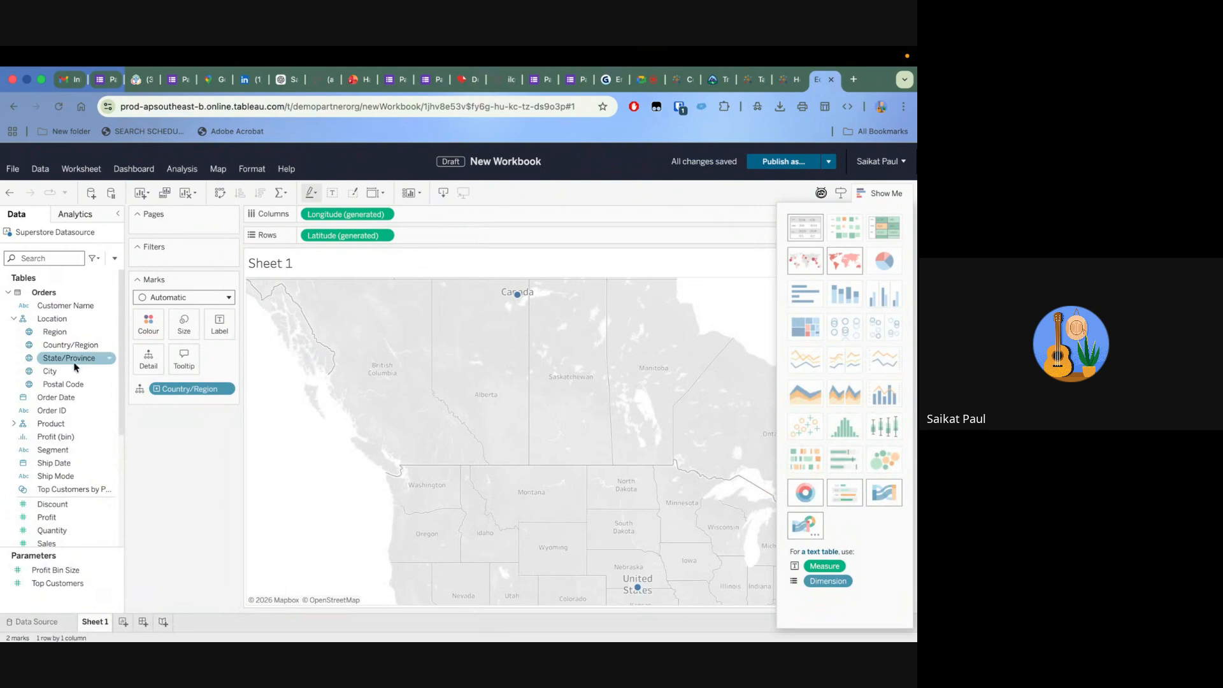
pyautogui.moveTo(71, 358); pyautogui.dragTo(188, 364)
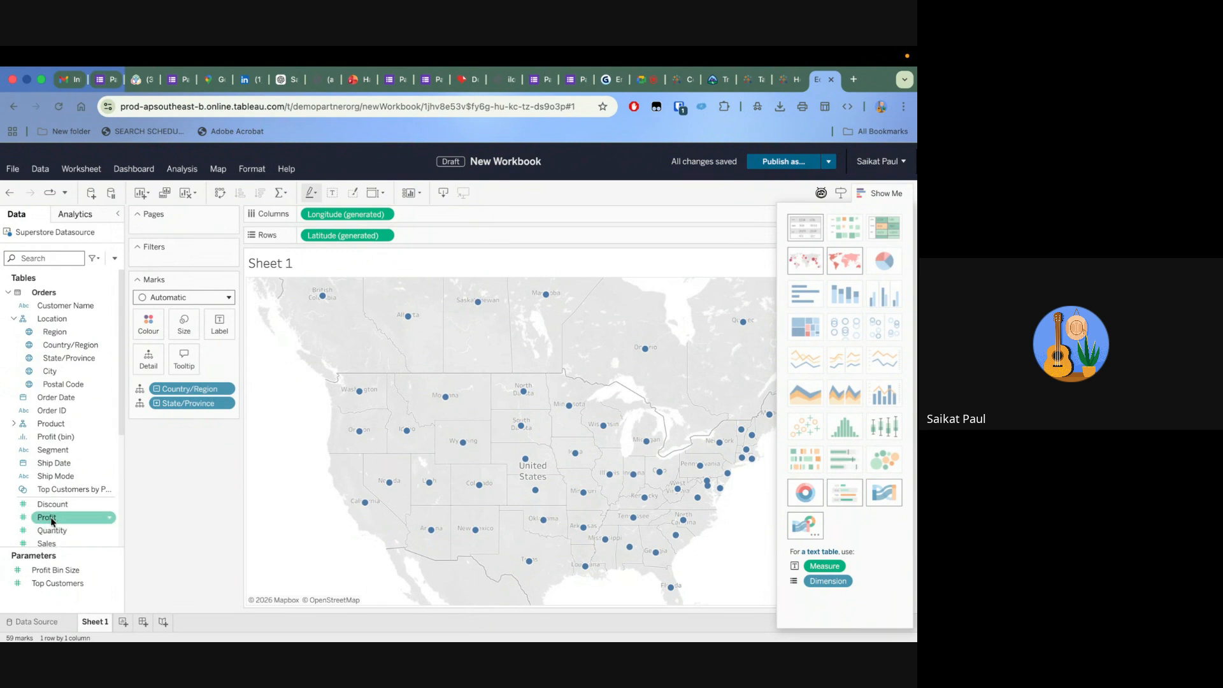
# Colour the map's states and provinces by Sales and hide the Show Me chart suggestions
pyautogui.moveTo(51, 545); pyautogui.dragTo(150, 333)
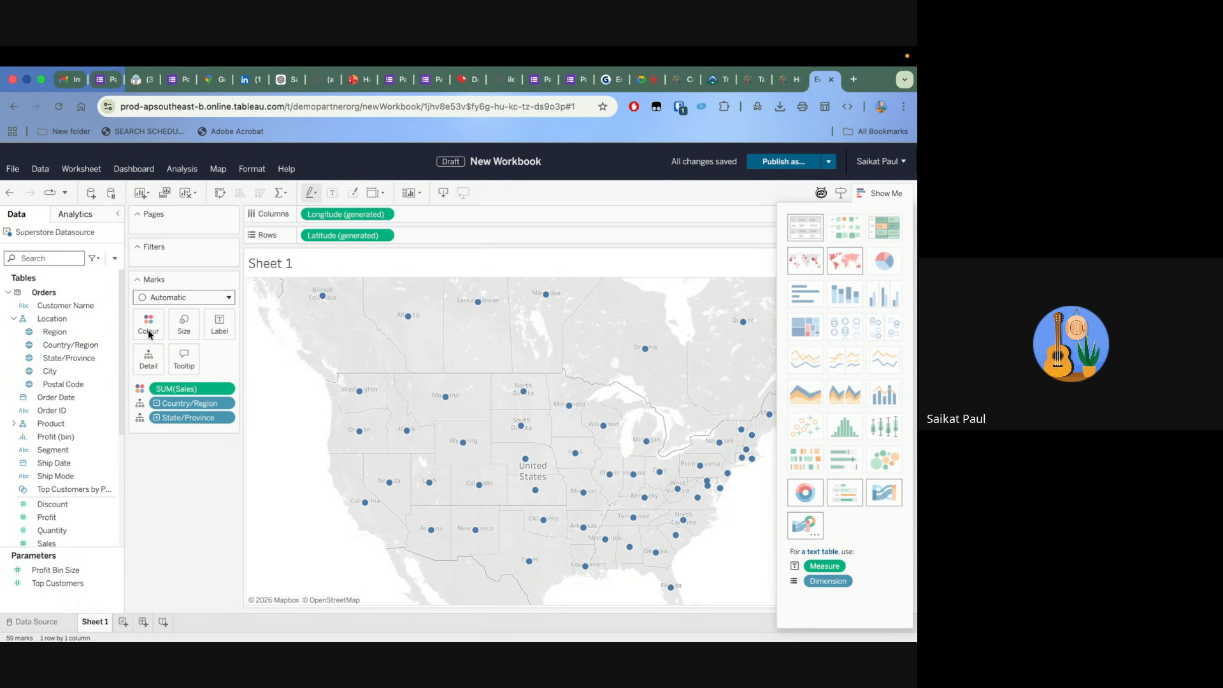
pyautogui.moveTo(602, 410)
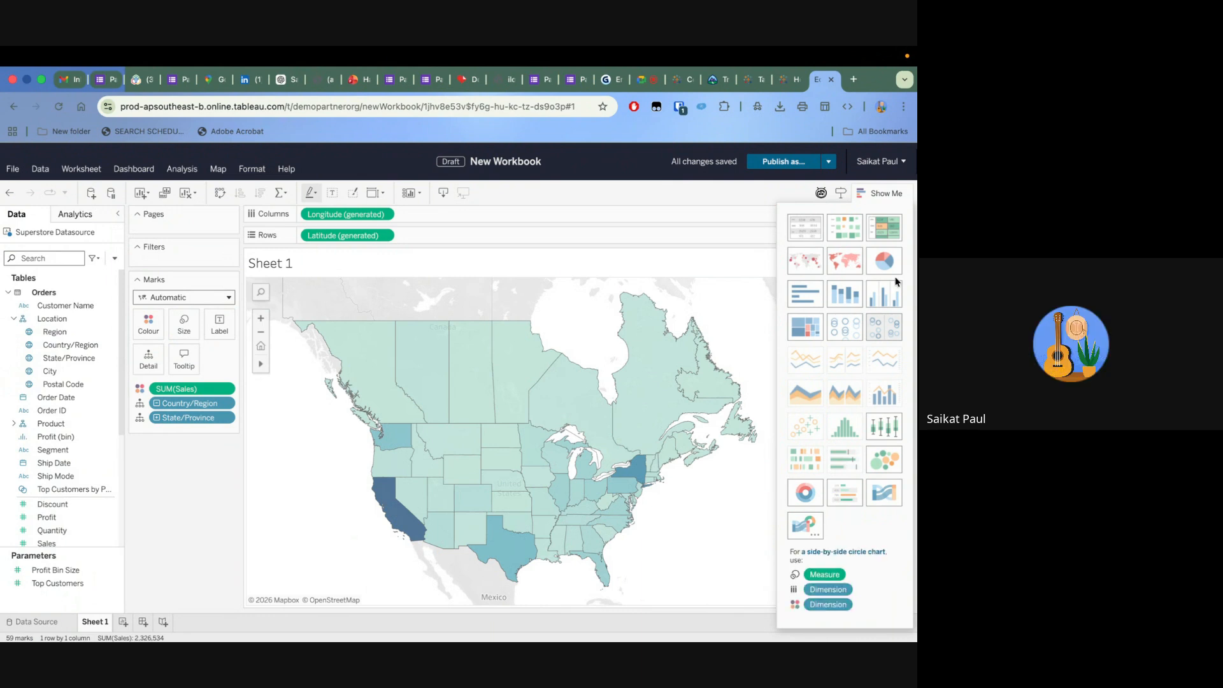
pyautogui.click(886, 193)
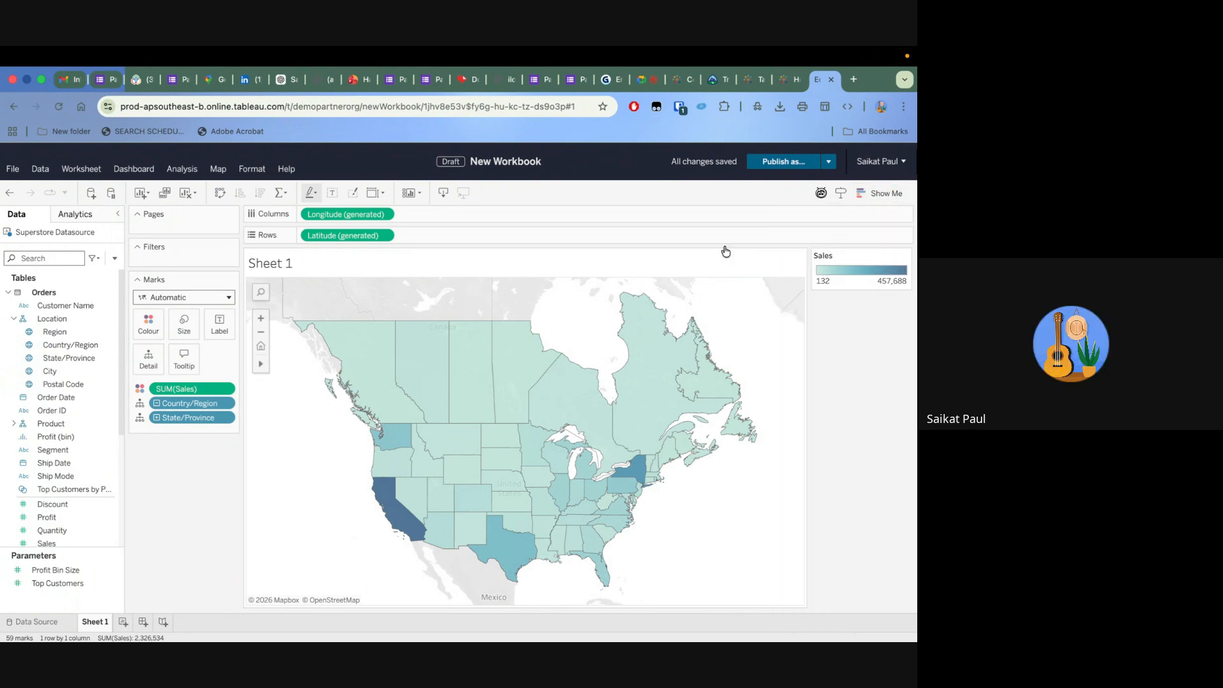
# Change the Sales colour palette on the map to Red-Green Diverging
pyautogui.click(144, 335)
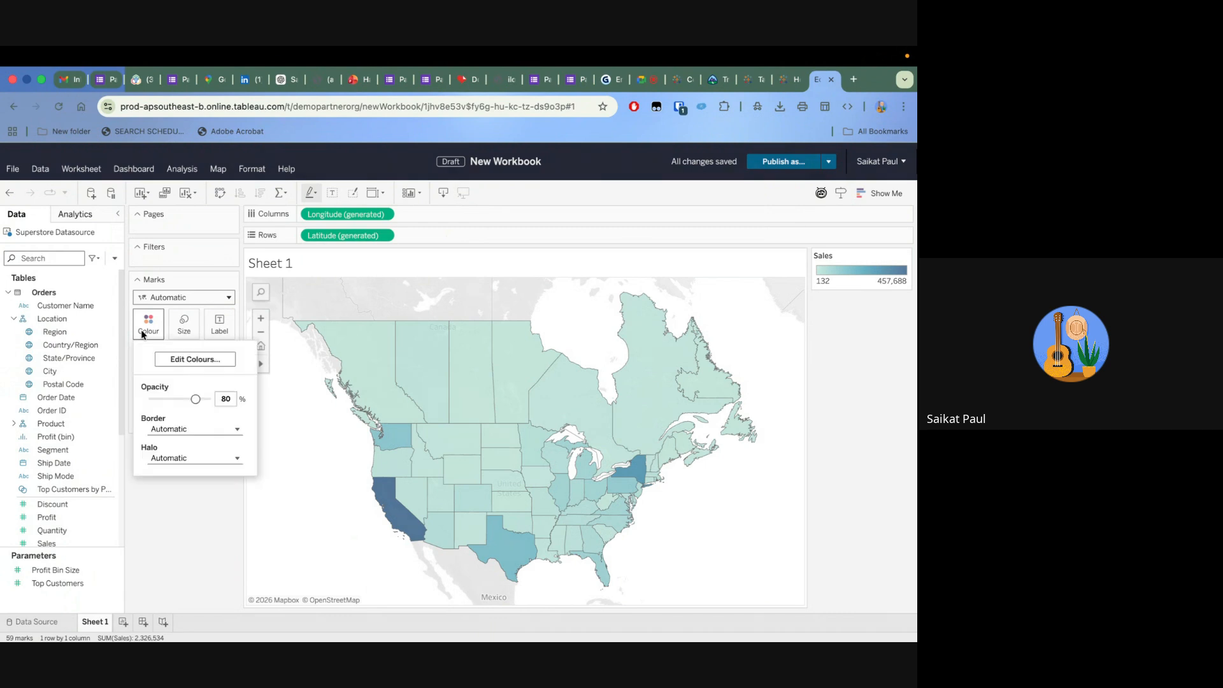
pyautogui.click(209, 360)
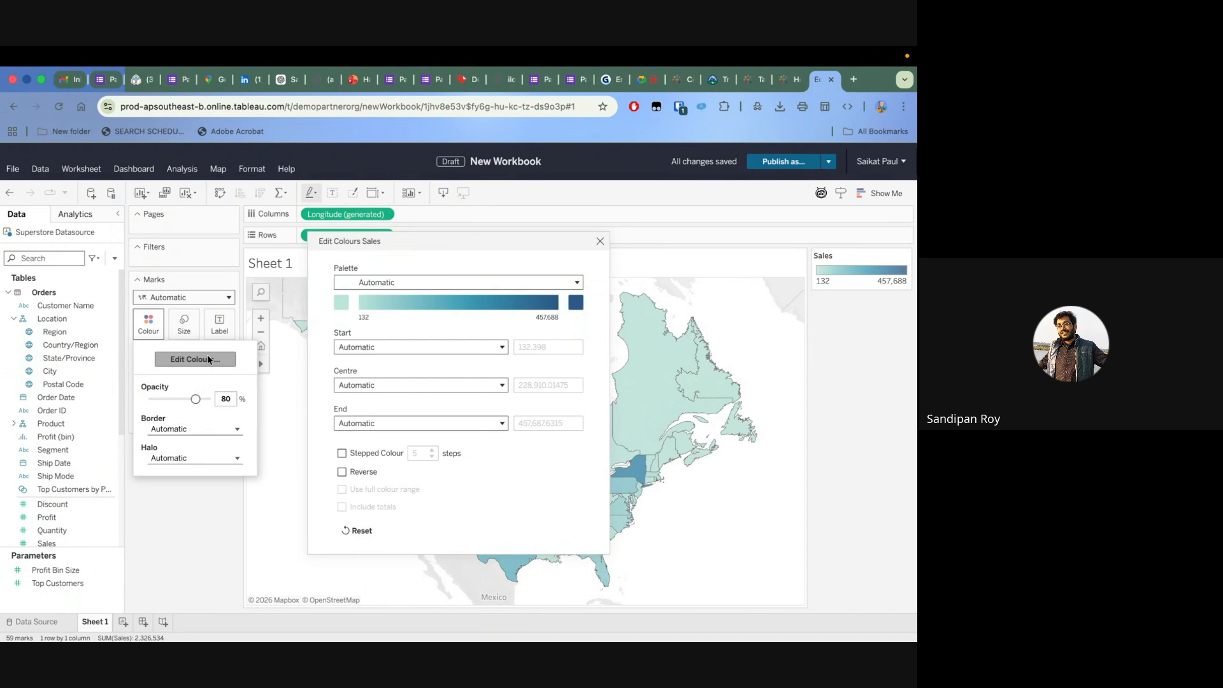
pyautogui.click(490, 286)
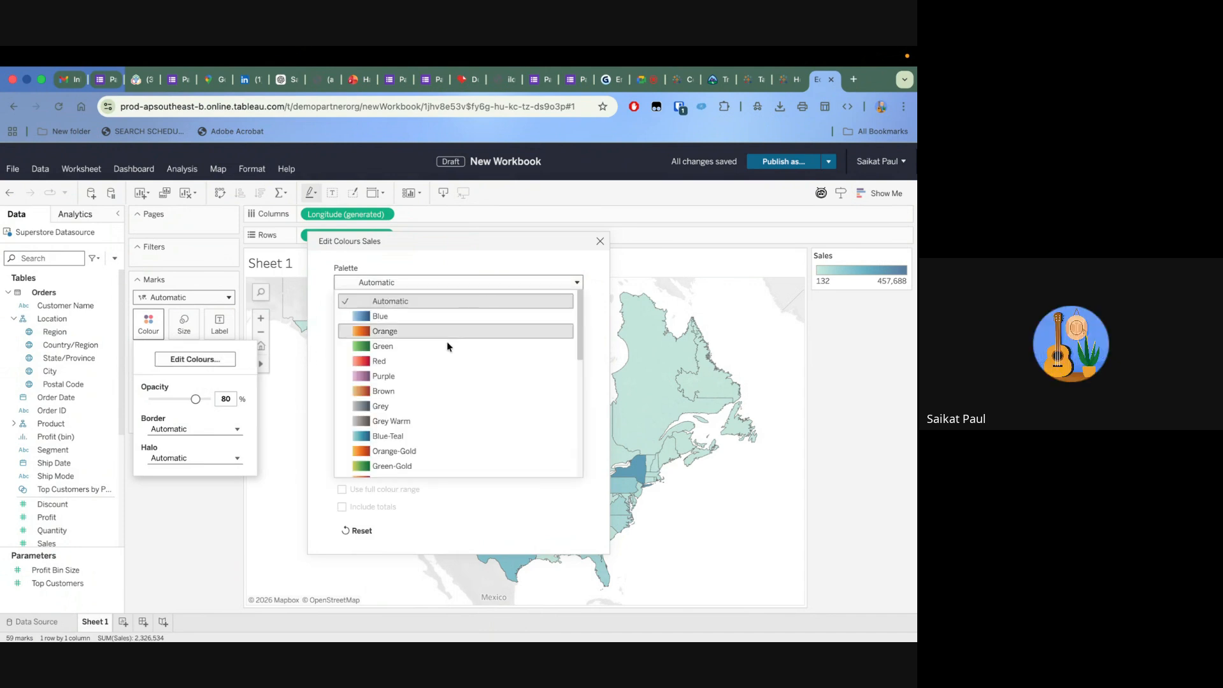
pyautogui.scroll(-5, 437, 371)
pyautogui.click(423, 399)
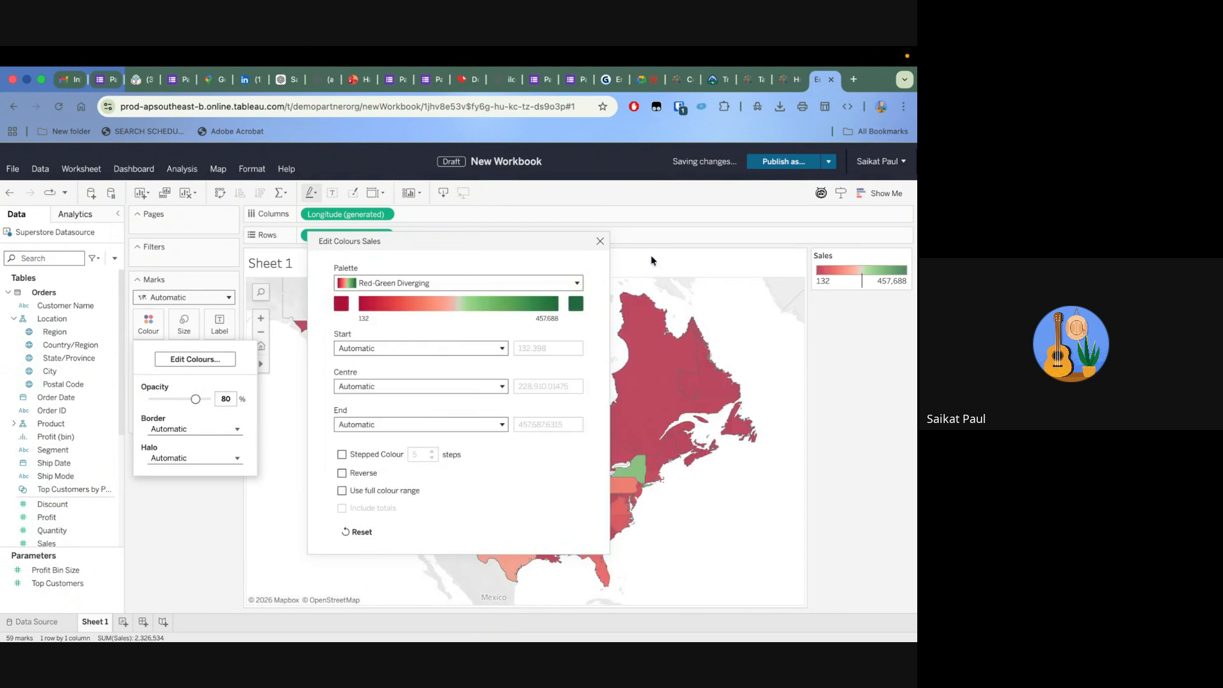
pyautogui.click(599, 242)
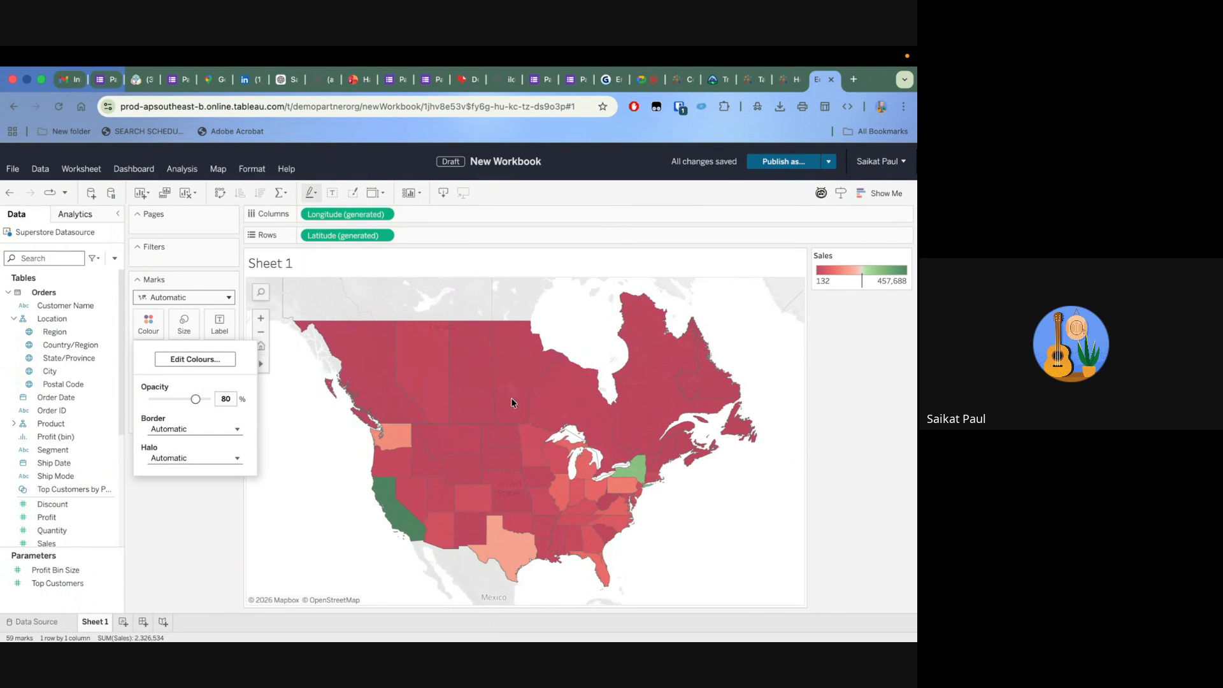
pyautogui.click(203, 511)
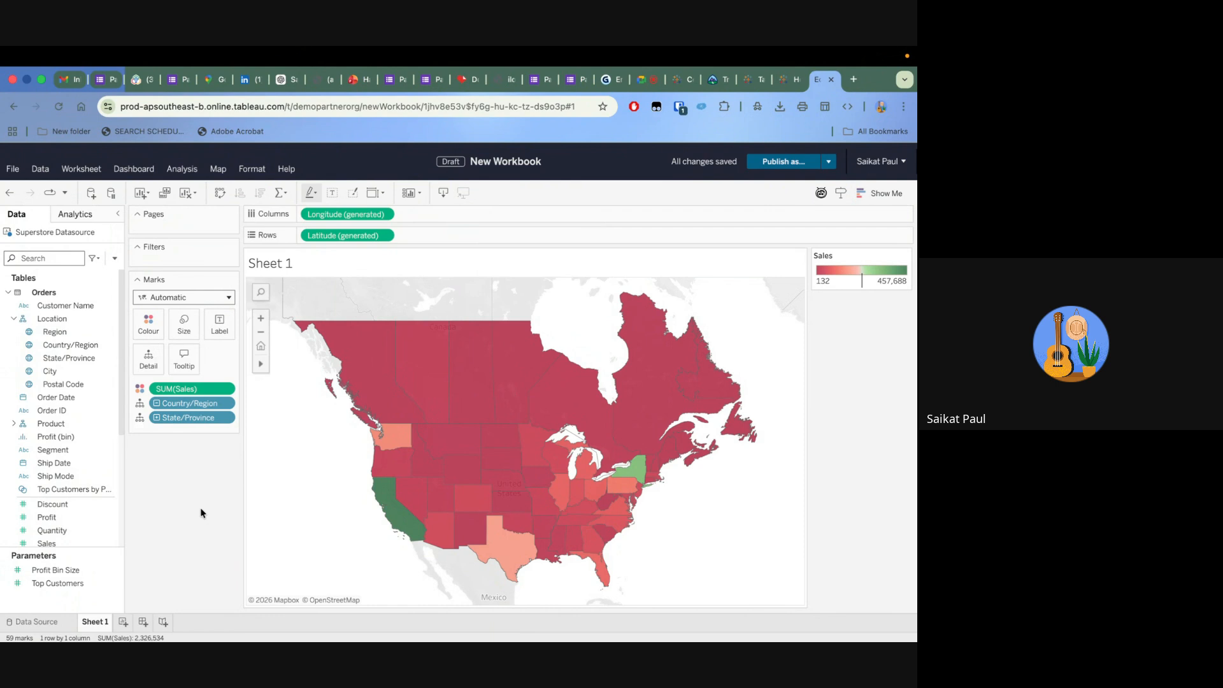
# Label each state and province on the map with its Sales
pyautogui.moveTo(420, 374)
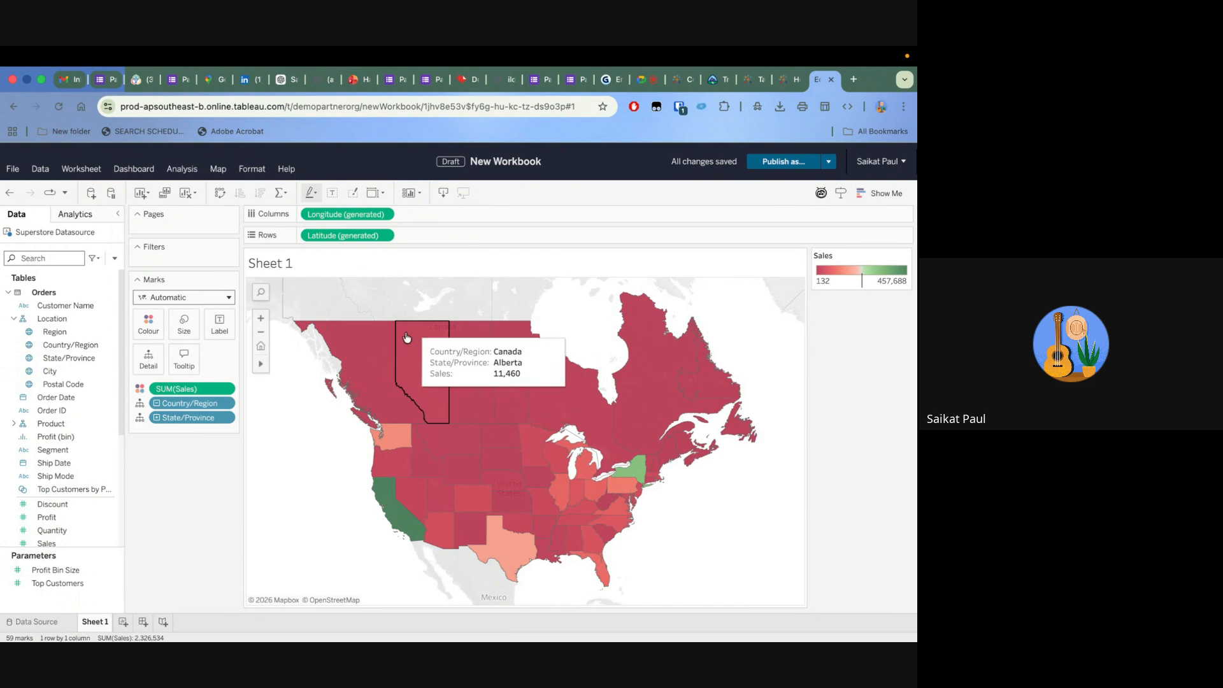
pyautogui.moveTo(584, 365)
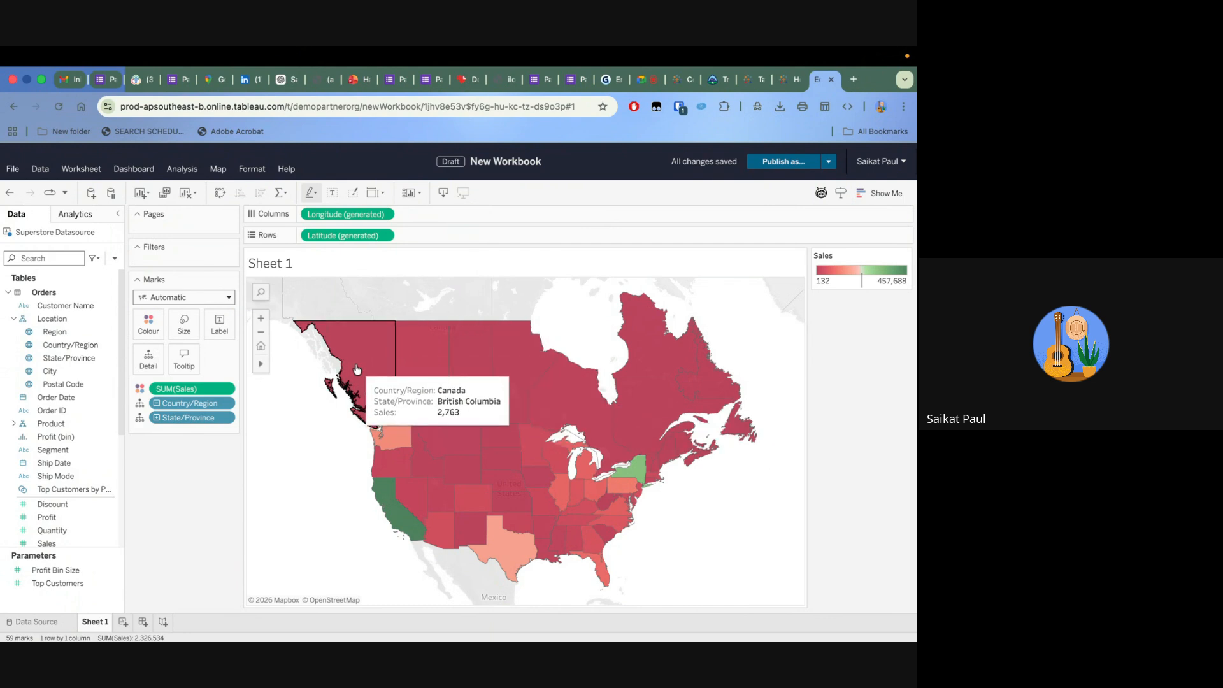
pyautogui.moveTo(407, 333)
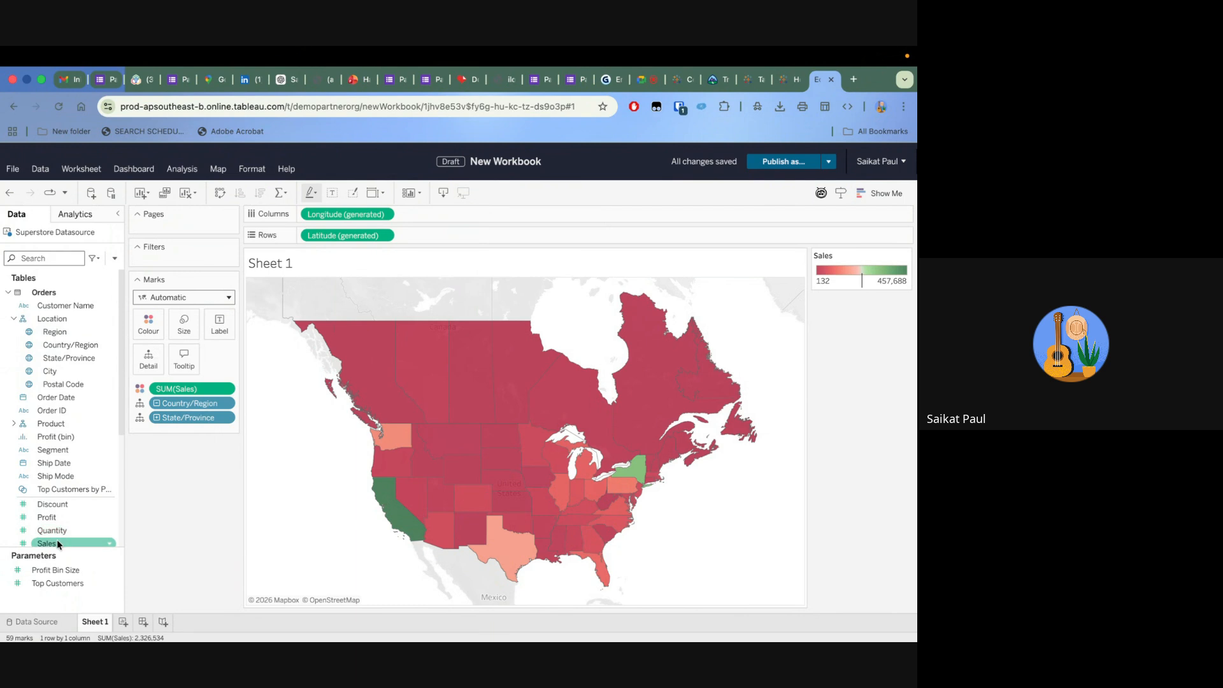
pyautogui.moveTo(56, 540); pyautogui.dragTo(215, 315)
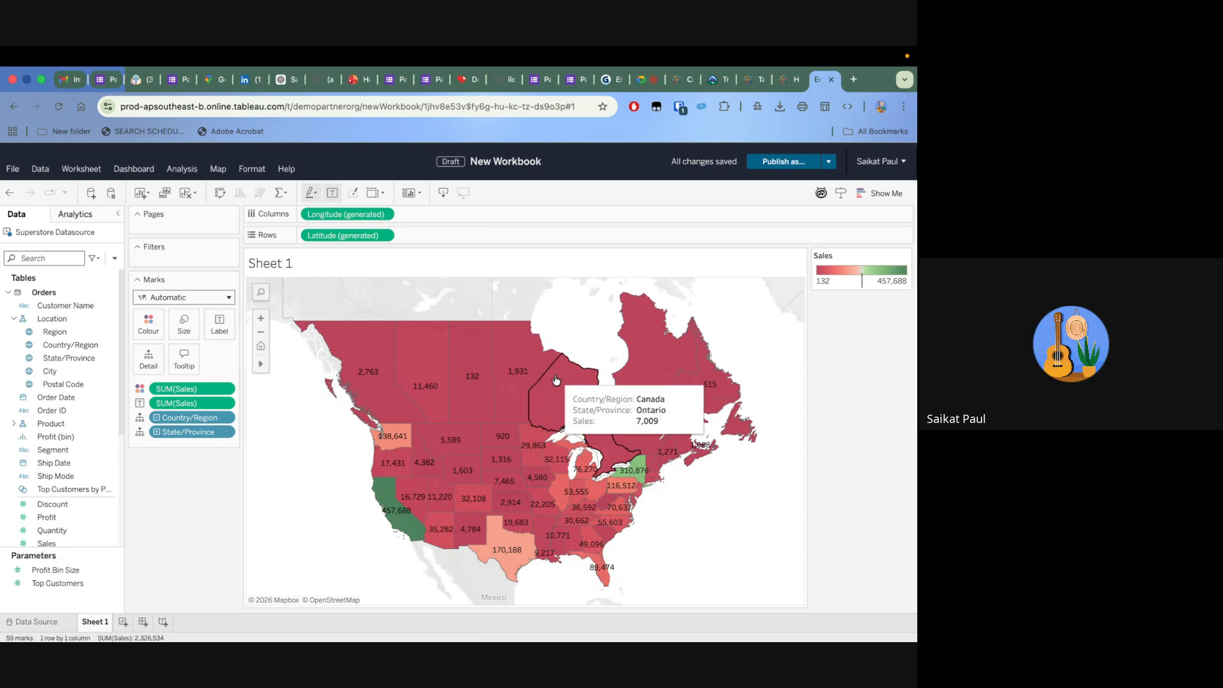
# Set the background map style to Normal
pyautogui.click(218, 169)
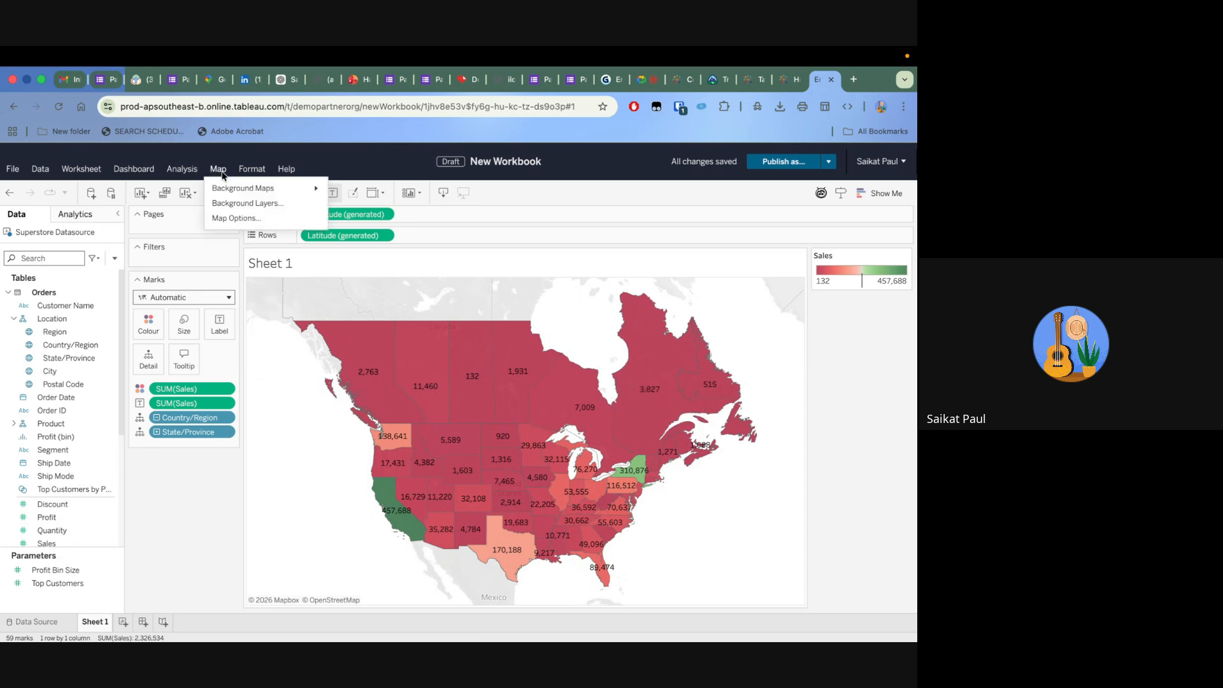
pyautogui.moveTo(235, 190)
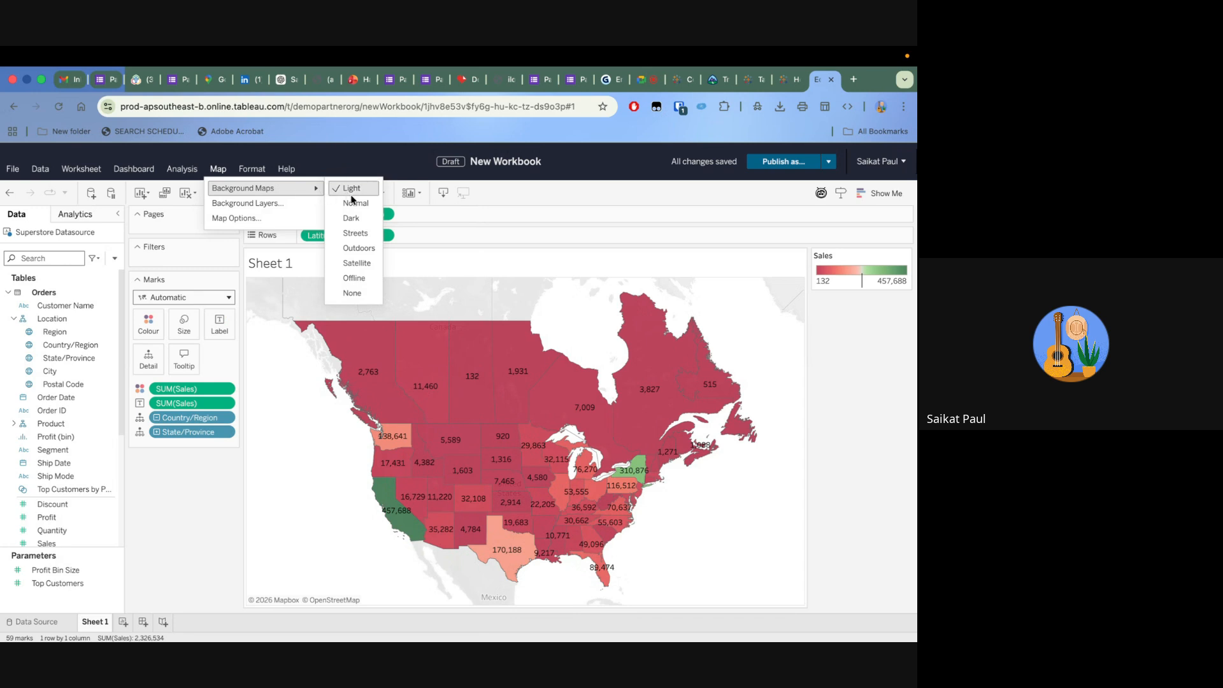
pyautogui.click(353, 204)
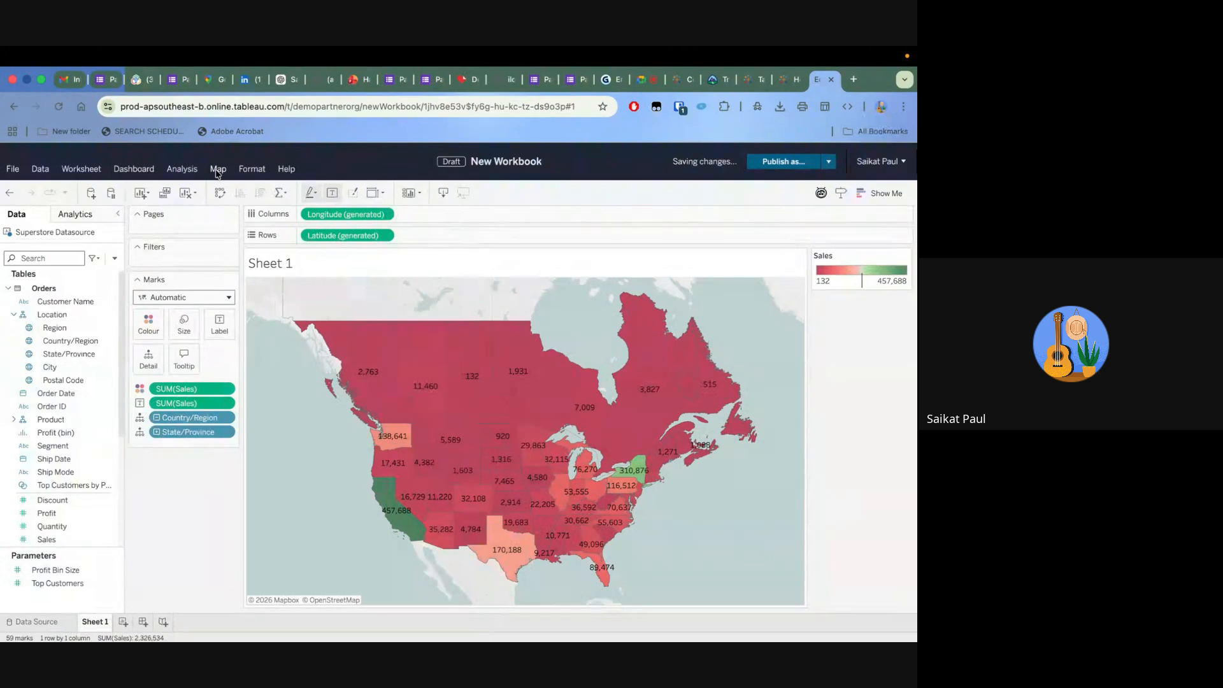
# Change the background map style to Dark
pyautogui.click(217, 169)
pyautogui.moveTo(237, 189)
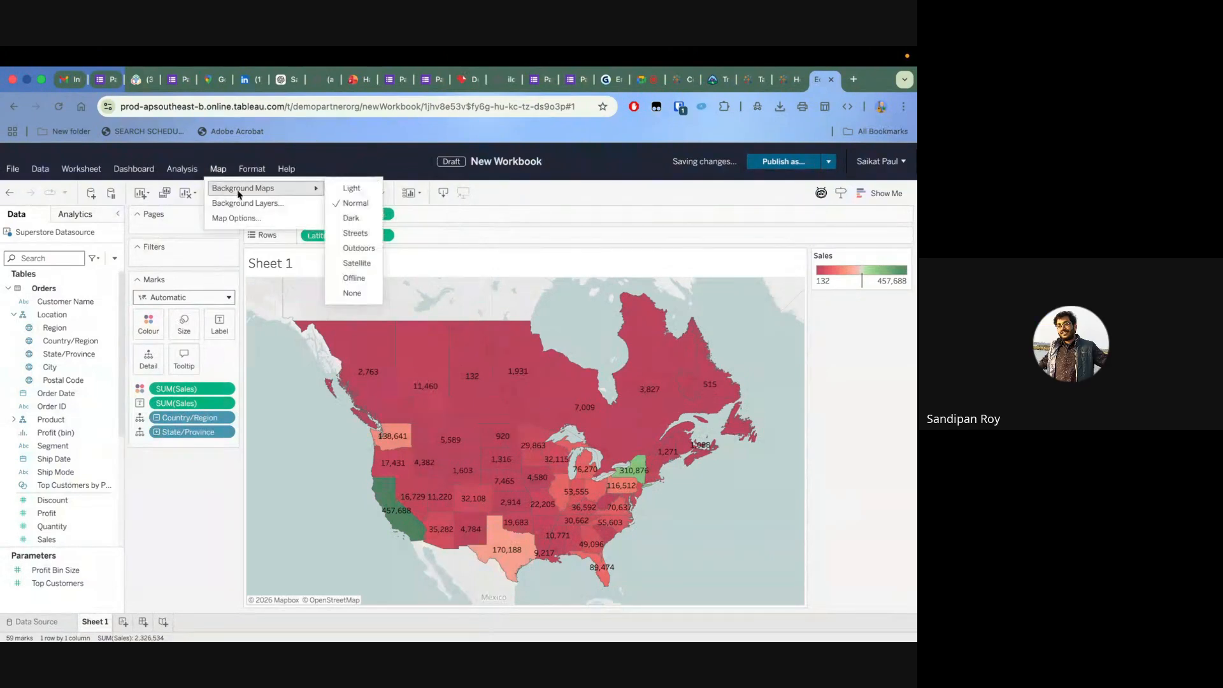
pyautogui.click(353, 220)
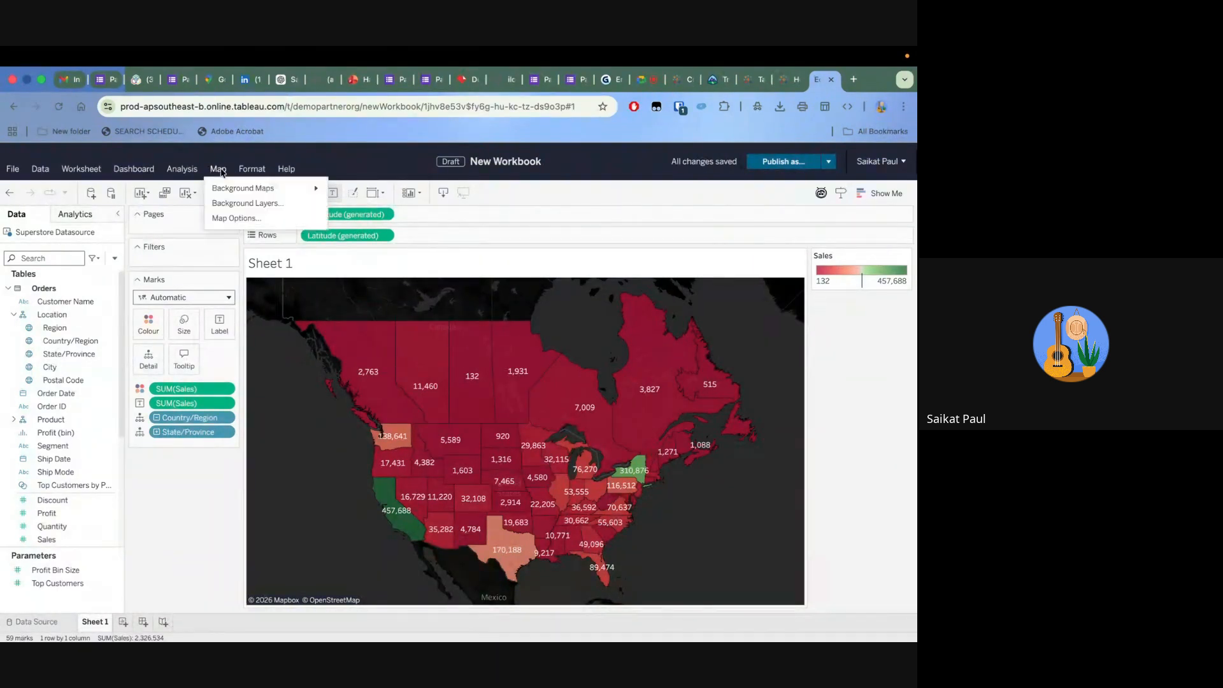
# Switch the background map style to Streets
pyautogui.click(220, 169)
pyautogui.moveTo(318, 189)
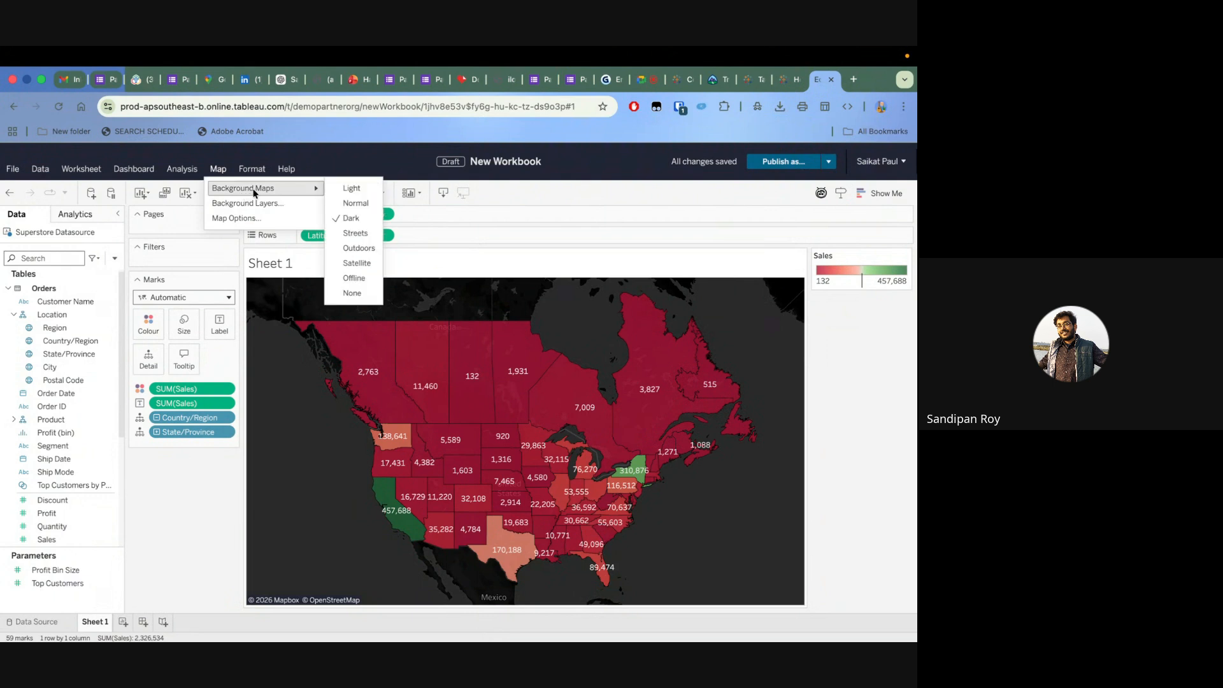
pyautogui.click(347, 234)
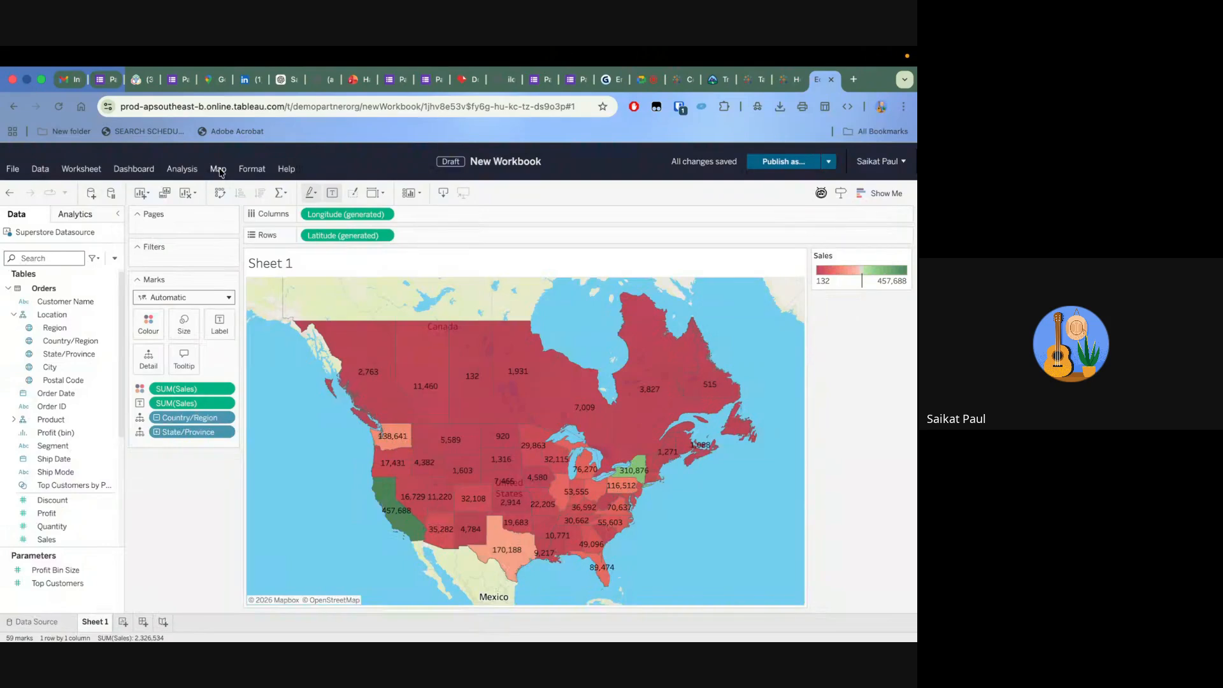
pyautogui.click(219, 170)
pyautogui.moveTo(231, 190)
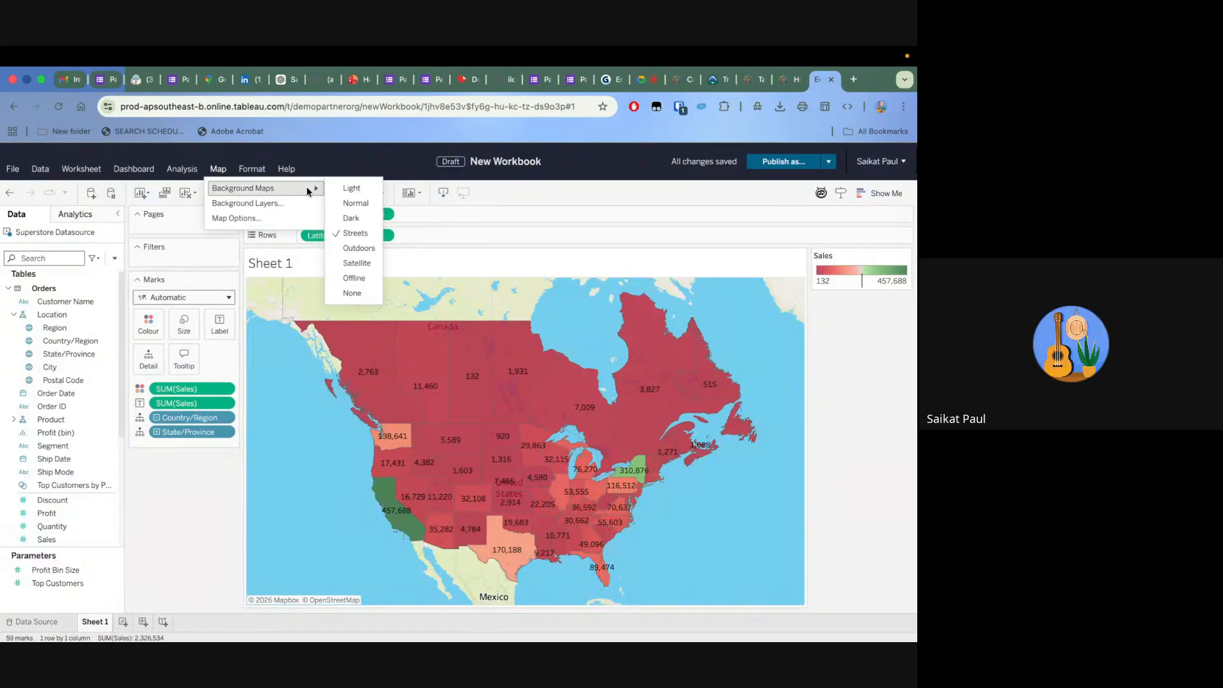
pyautogui.click(354, 233)
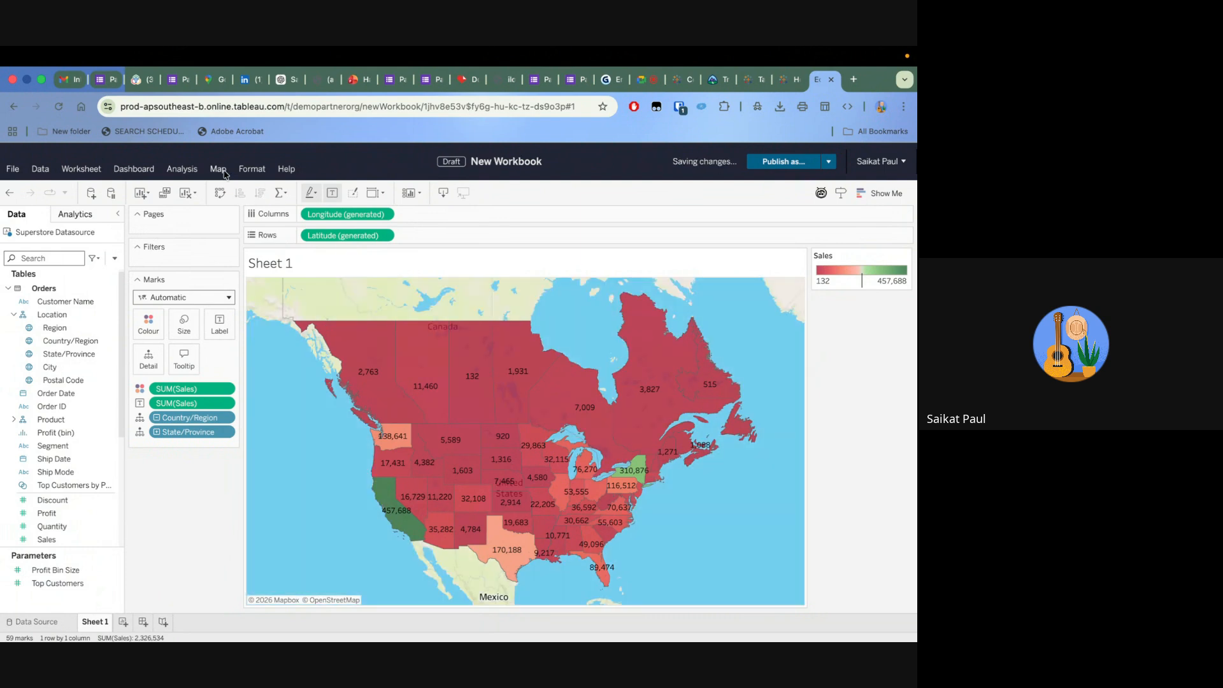
# Try the Satellite style for the background map
pyautogui.click(223, 172)
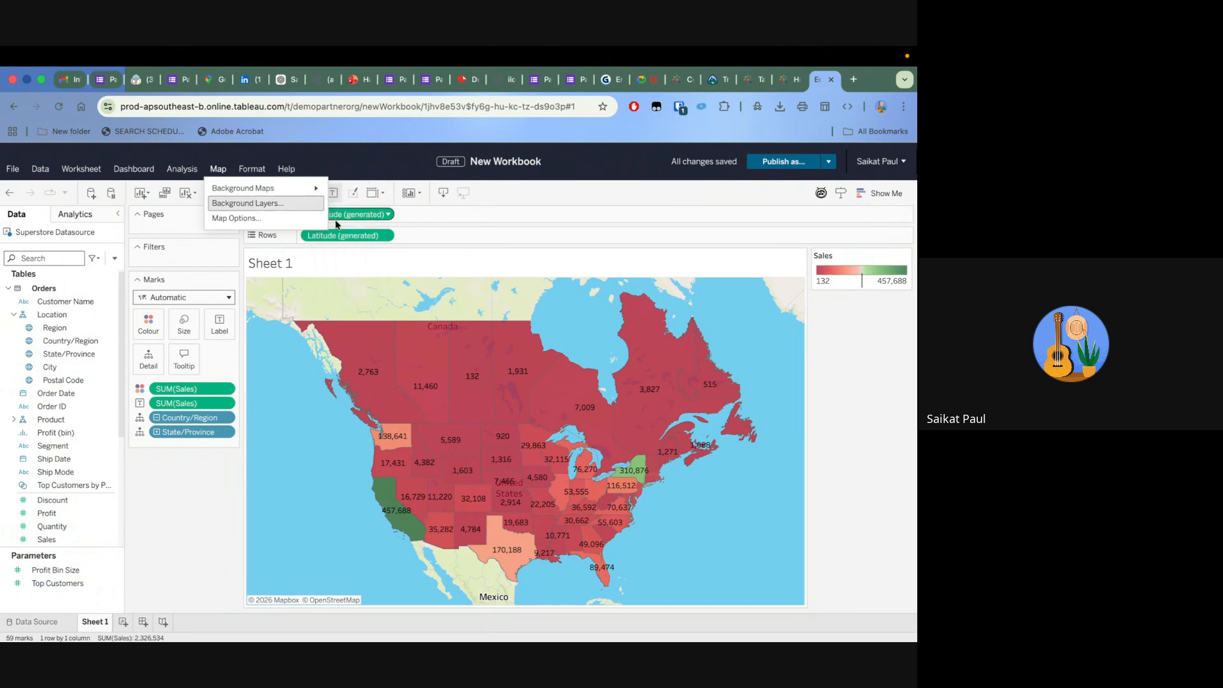
pyautogui.moveTo(317, 189)
pyautogui.click(351, 267)
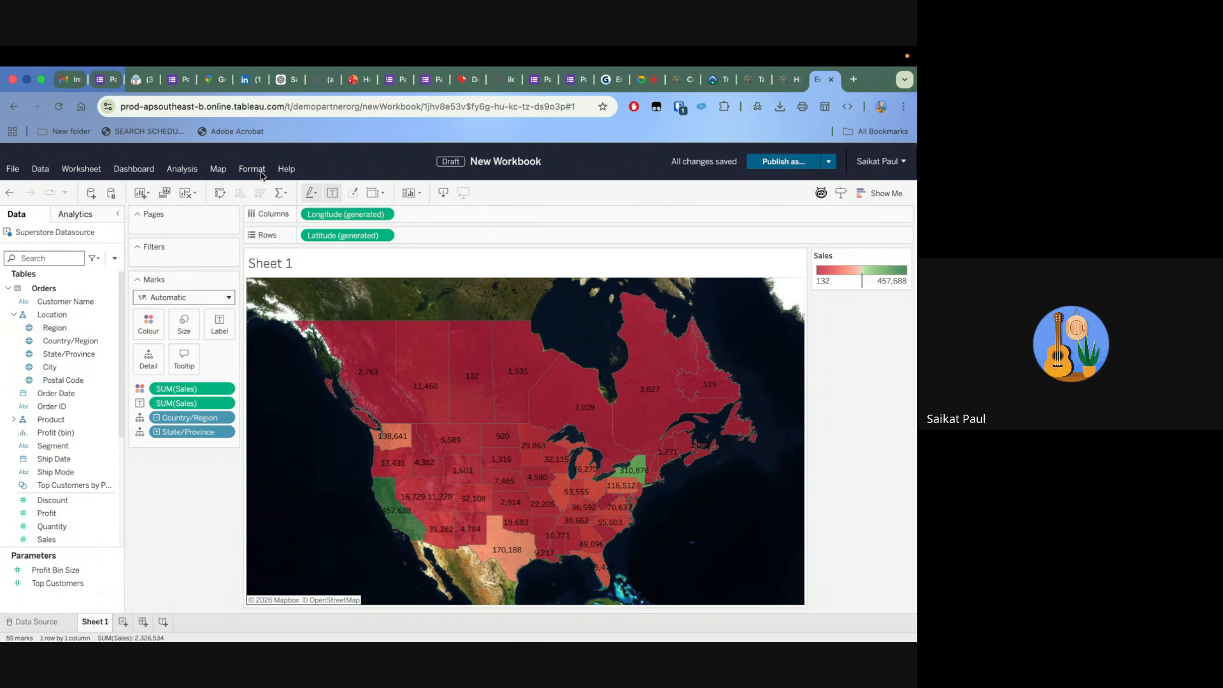
# Review the available map options, such as map search, layer control and map scale, without changing them
pyautogui.click(219, 170)
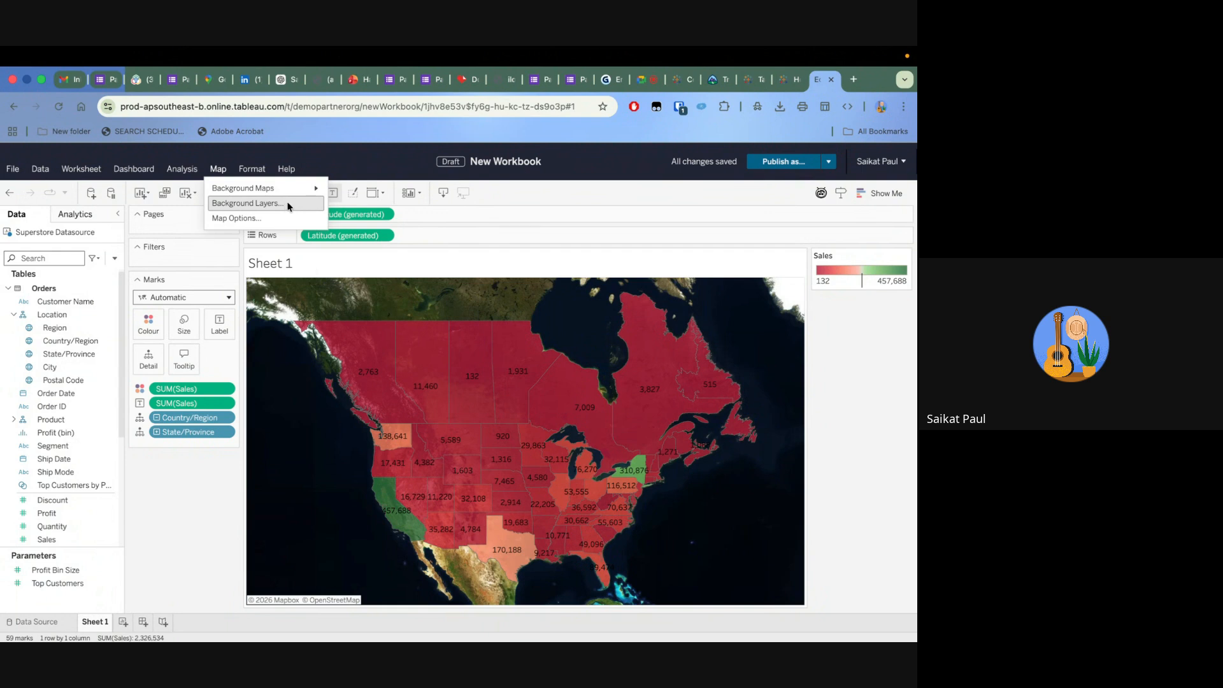
pyautogui.click(272, 219)
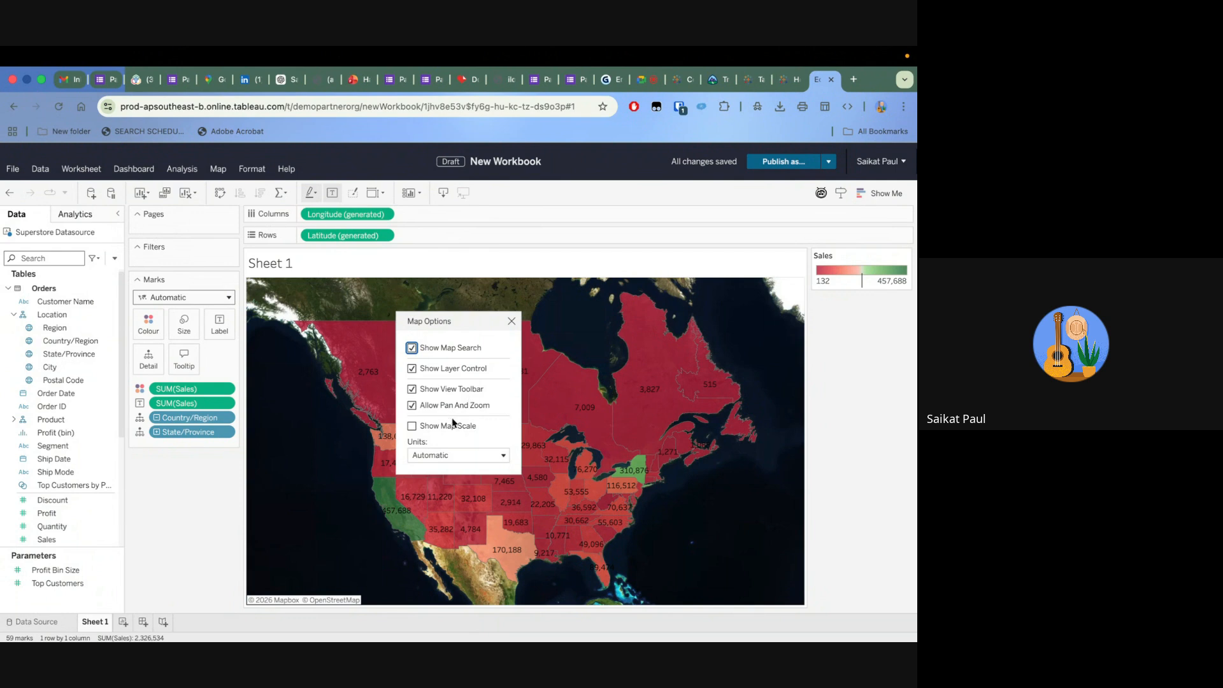
pyautogui.click(511, 321)
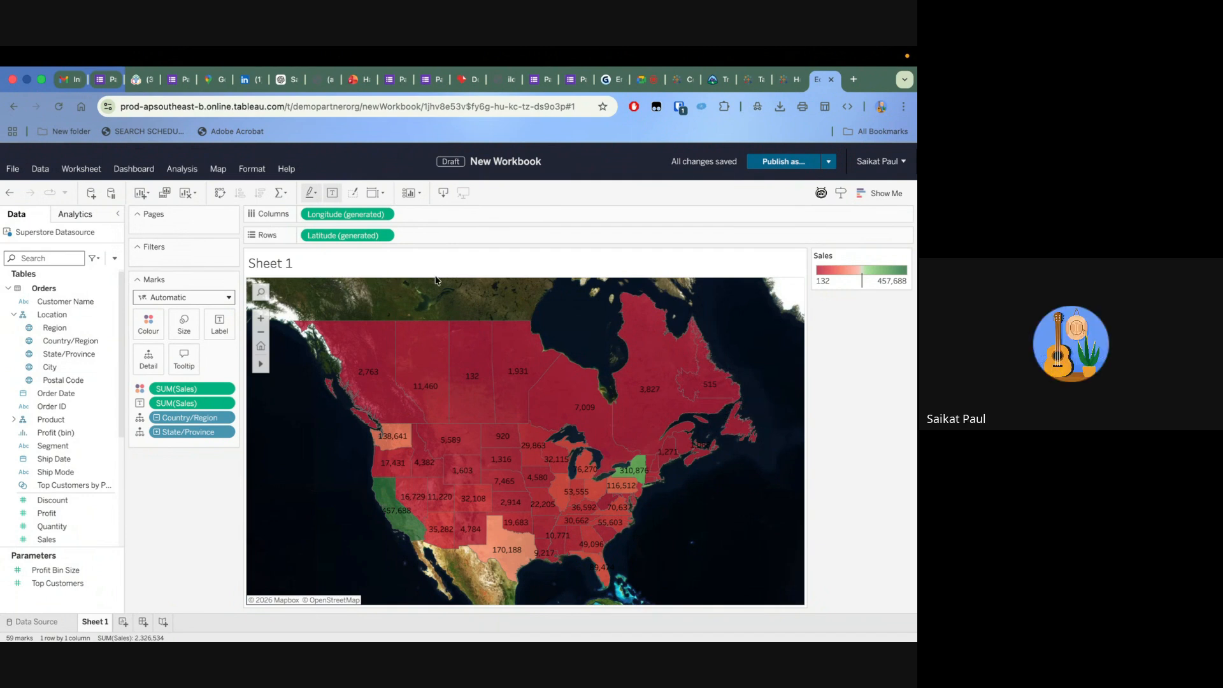
# Apply the Light style to the background map
pyautogui.click(226, 172)
pyautogui.moveTo(258, 188)
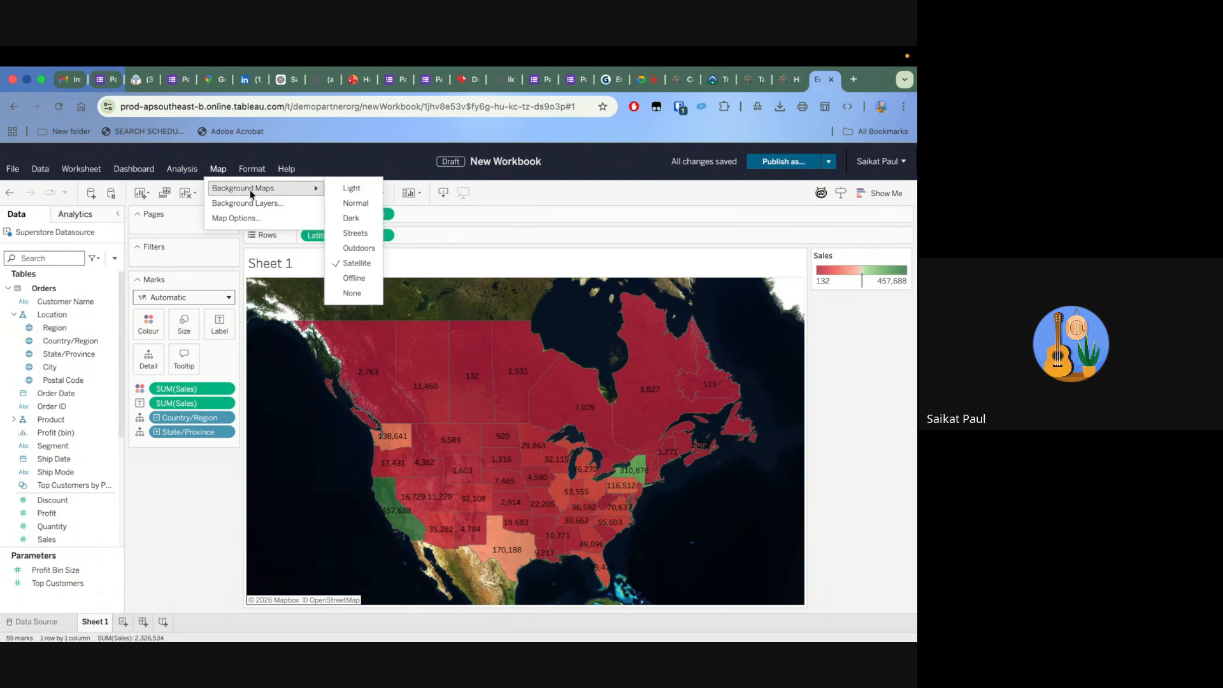
pyautogui.click(338, 191)
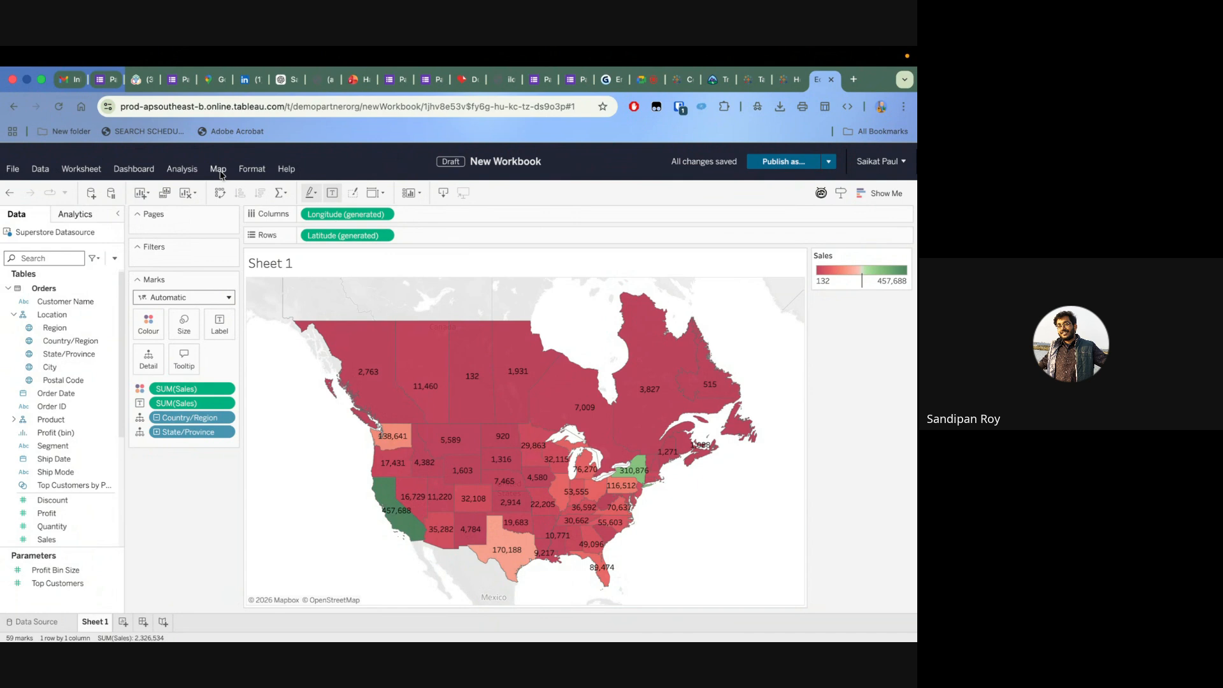
# Return the background map style to Normal
pyautogui.click(220, 170)
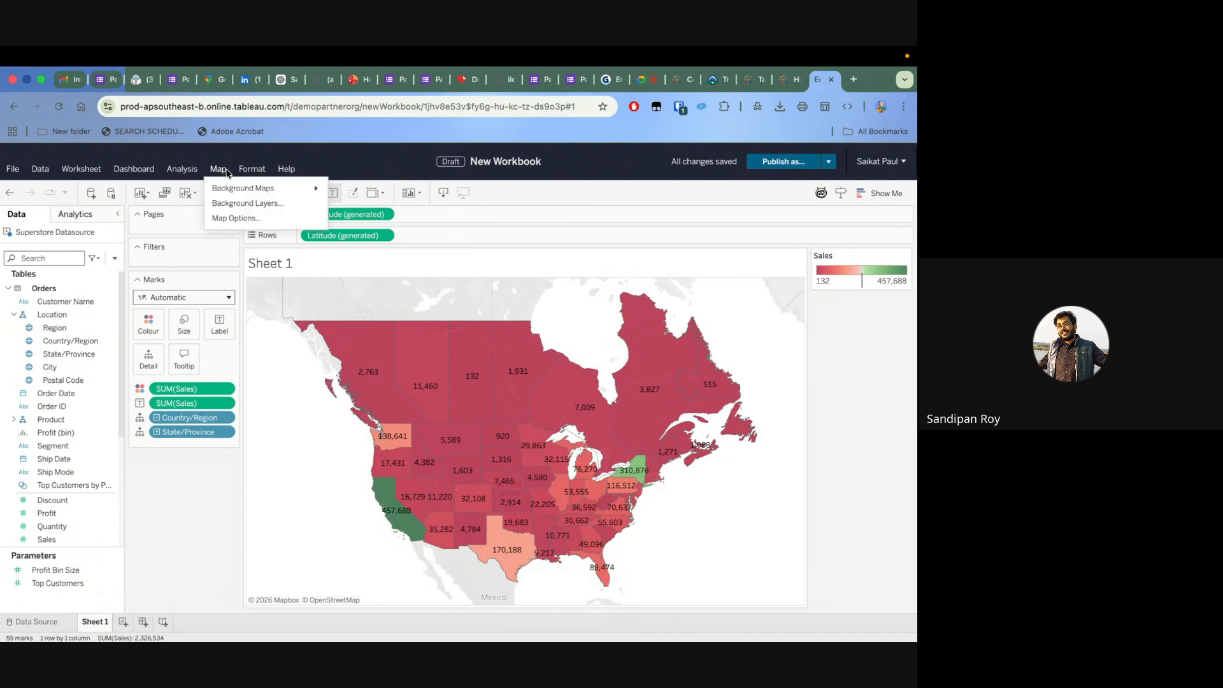
pyautogui.click(252, 169)
pyautogui.click(218, 170)
pyautogui.moveTo(312, 190)
pyautogui.click(338, 205)
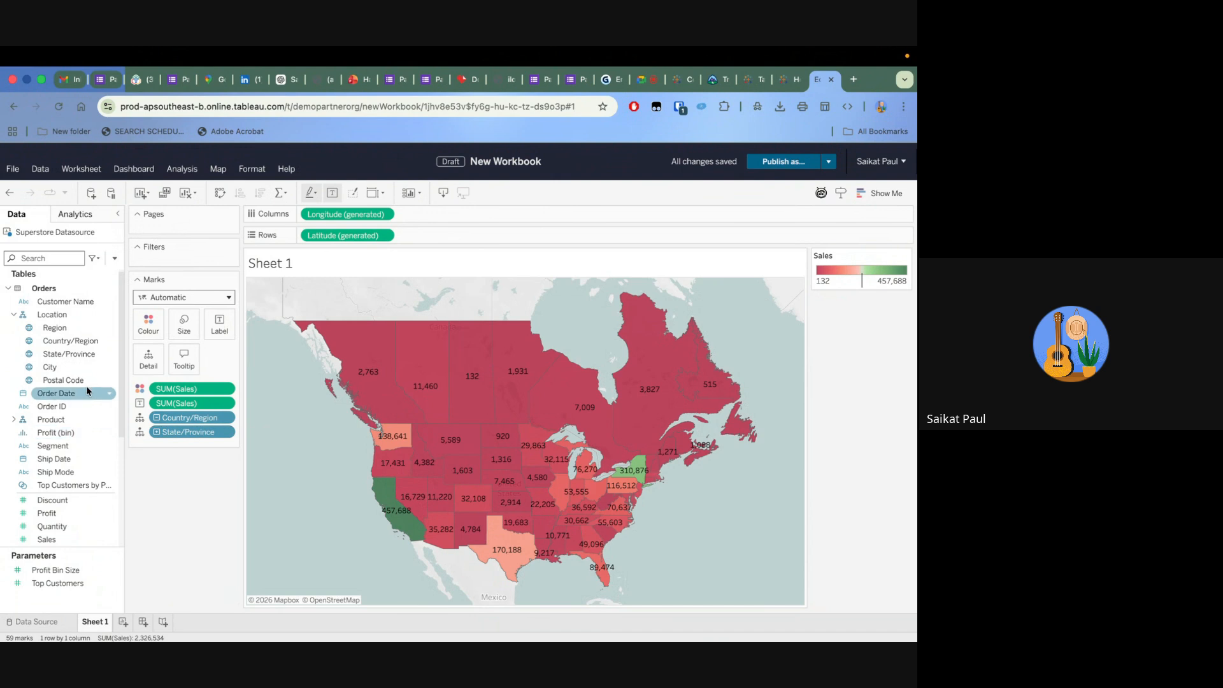
# Filter the map by State/Province to only Alabama, Alberta, Arizona, Arkansas, British Columbia and California
pyautogui.moveTo(56, 354); pyautogui.dragTo(179, 258)
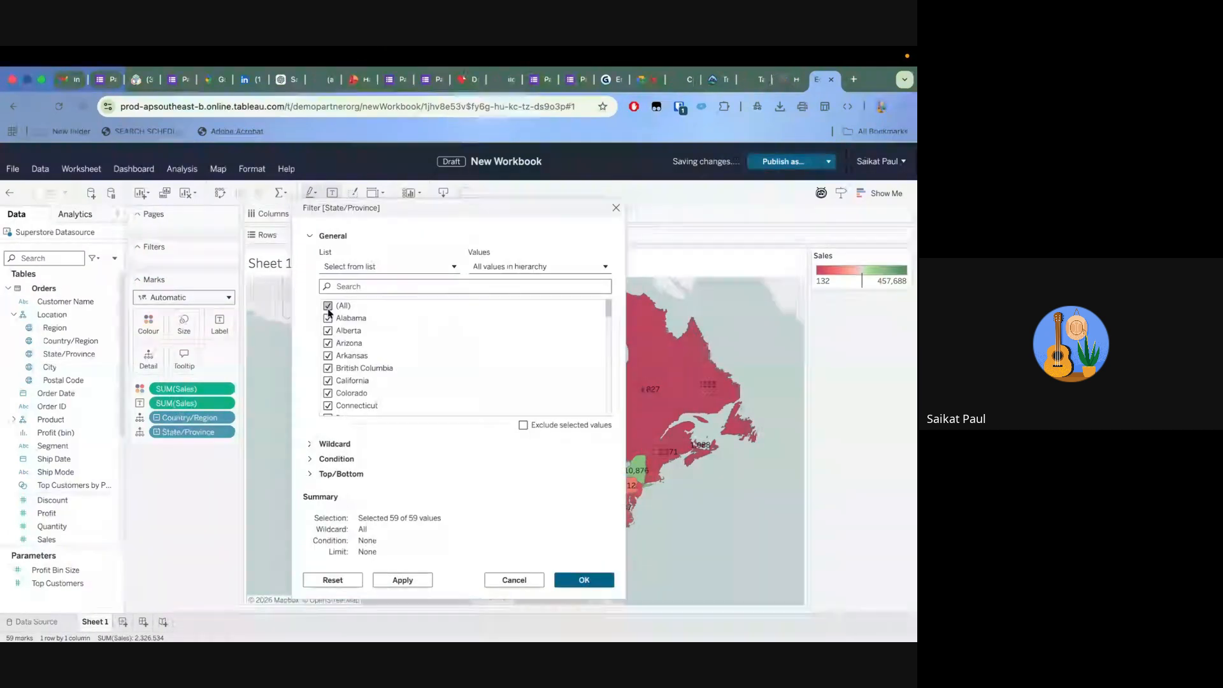
pyautogui.click(328, 306)
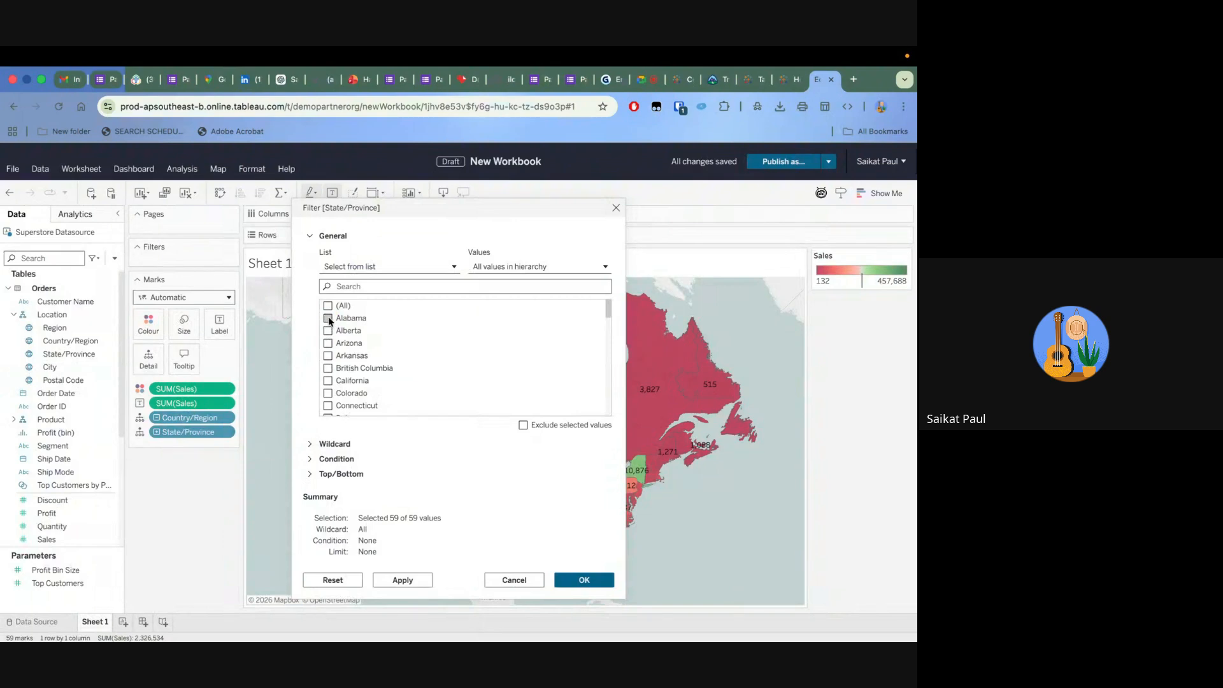
pyautogui.click(328, 318)
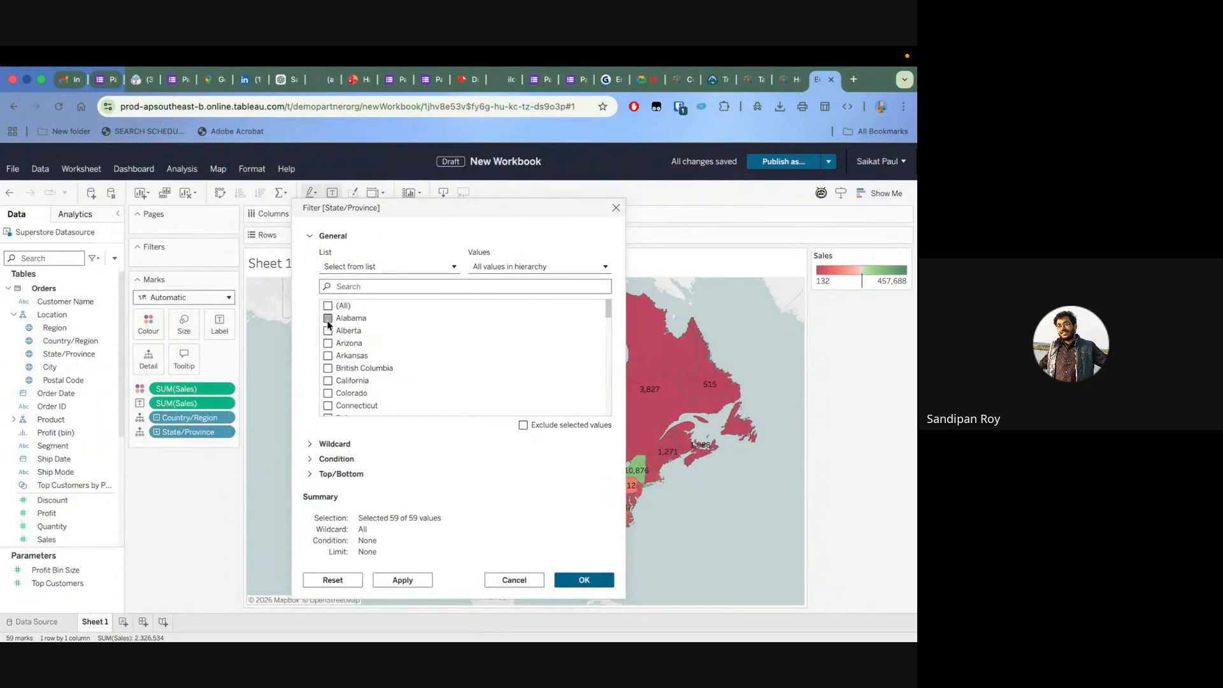
pyautogui.click(328, 330)
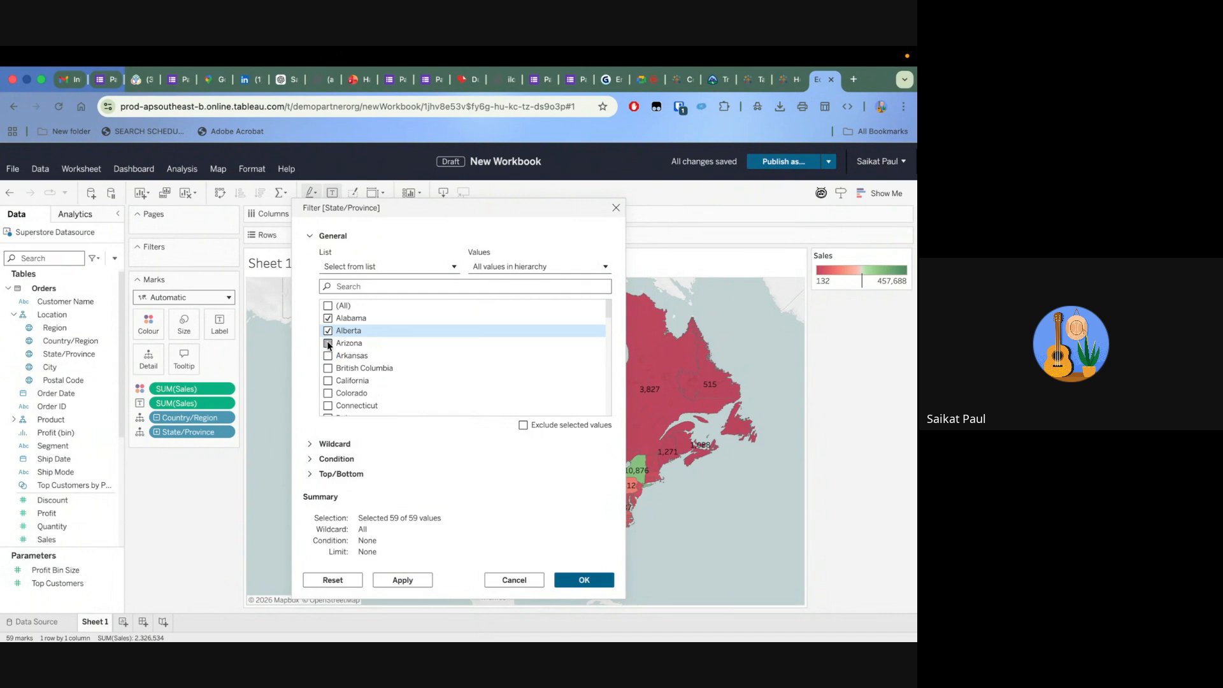
pyautogui.moveTo(328, 345); pyautogui.dragTo(328, 370)
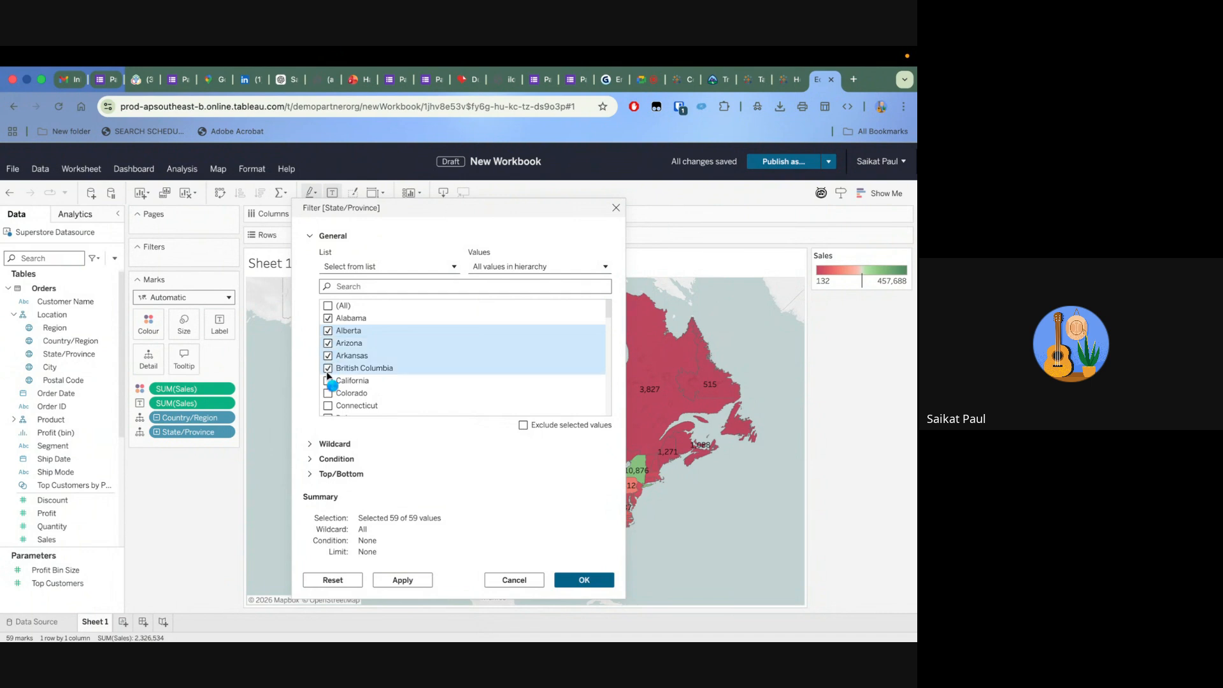
pyautogui.click(328, 381)
pyautogui.click(584, 580)
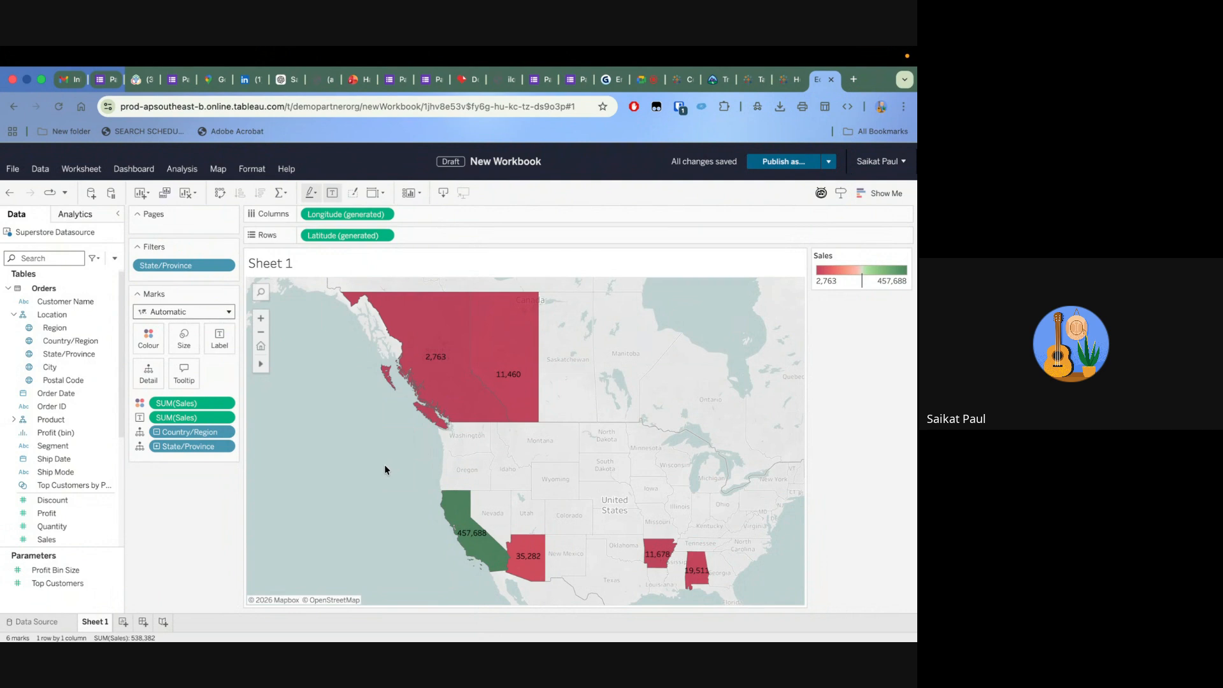
# Create a new worksheet and place the product Category field on its rows
pyautogui.click(125, 623)
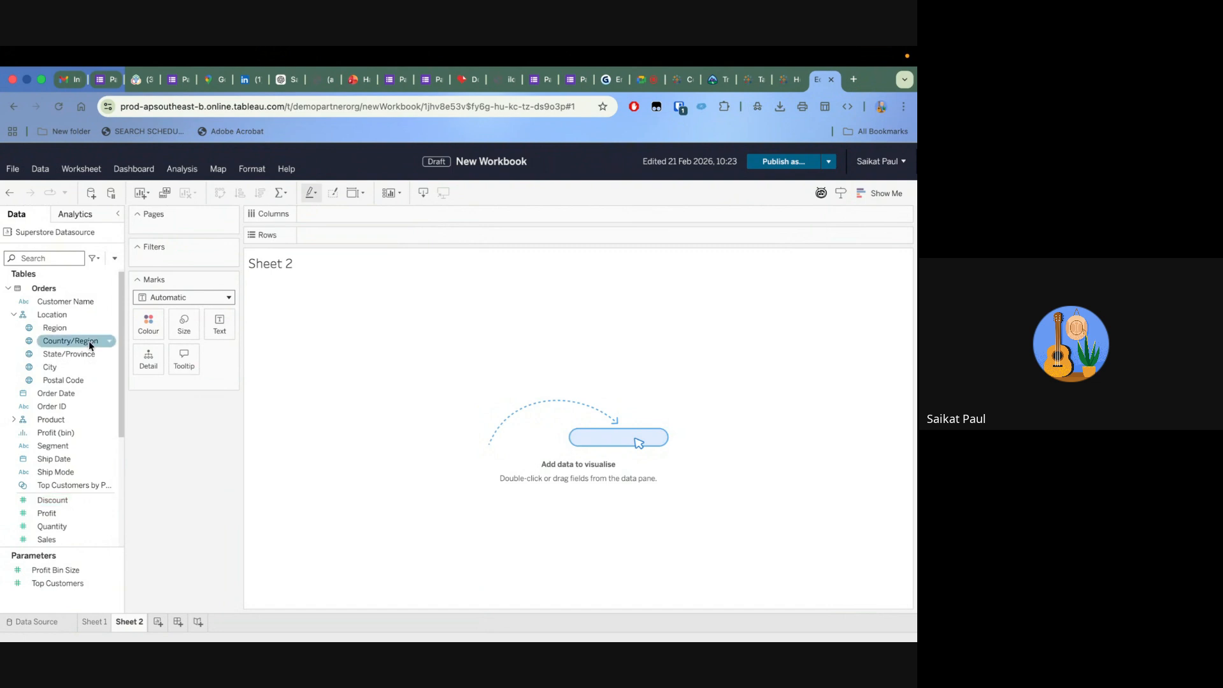
pyautogui.scroll(-2, 63, 361)
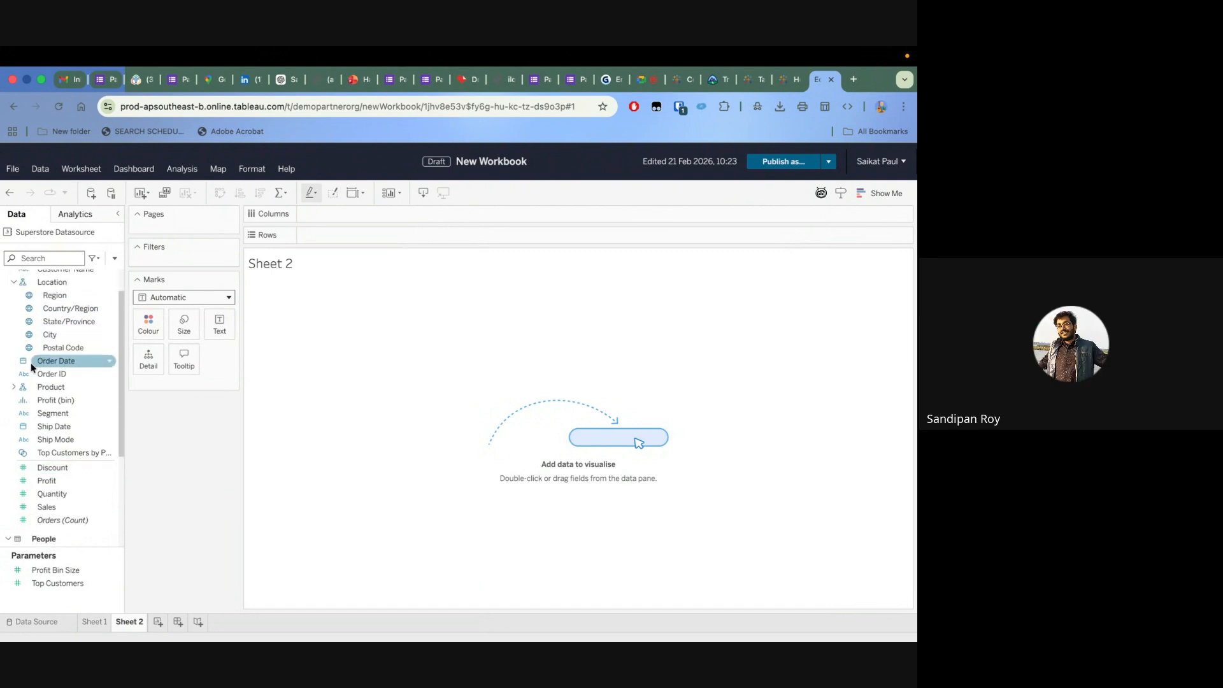
pyautogui.click(14, 387)
pyautogui.moveTo(59, 400); pyautogui.dragTo(372, 241)
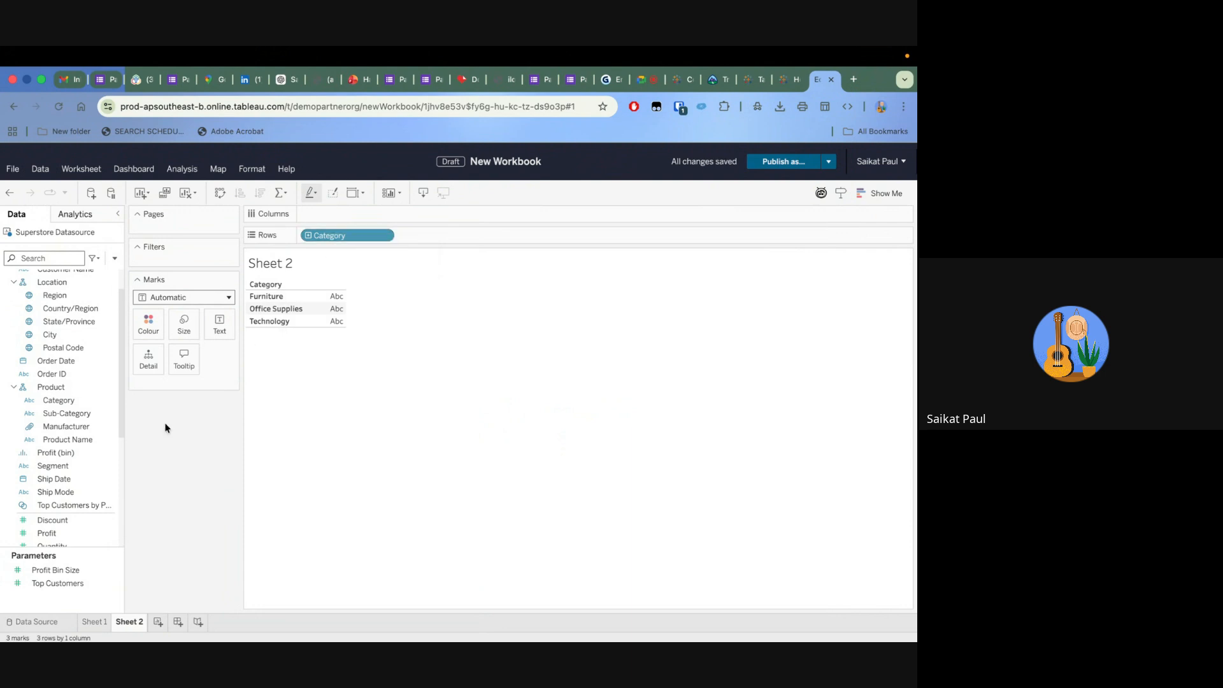
# Add Measure Names to the rows after Category
pyautogui.click(72, 439)
pyautogui.scroll(-1, 72, 439)
pyautogui.scroll(-5, 72, 442)
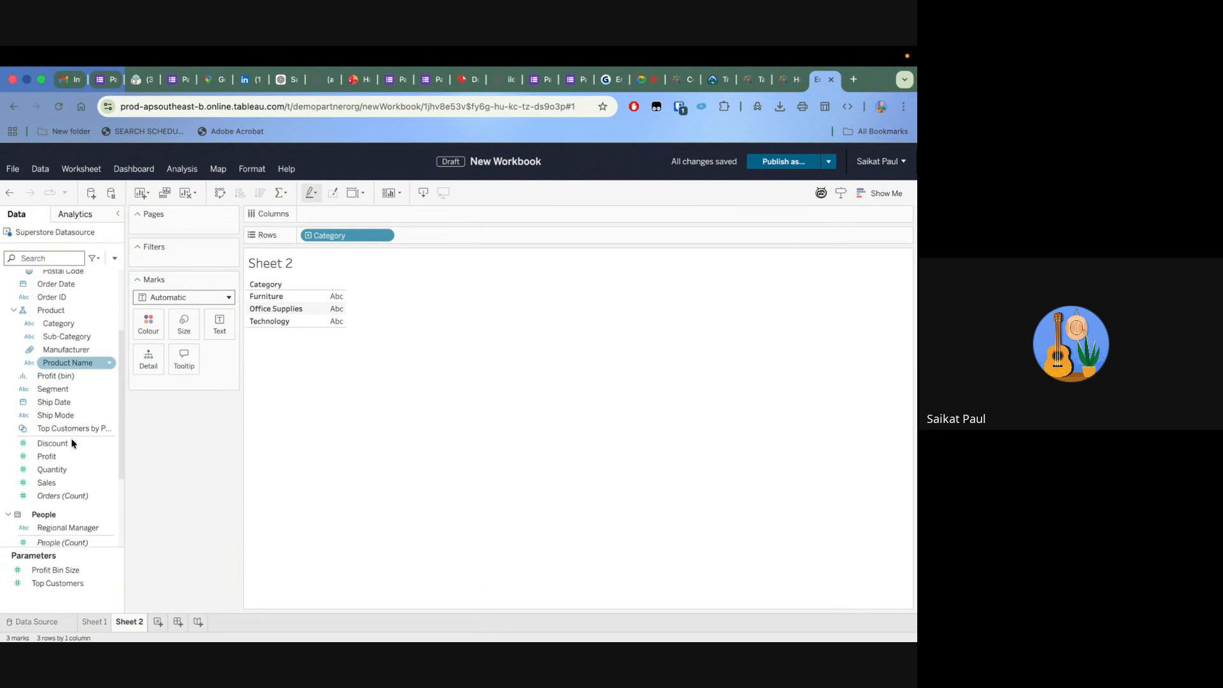
pyautogui.scroll(-1, 72, 444)
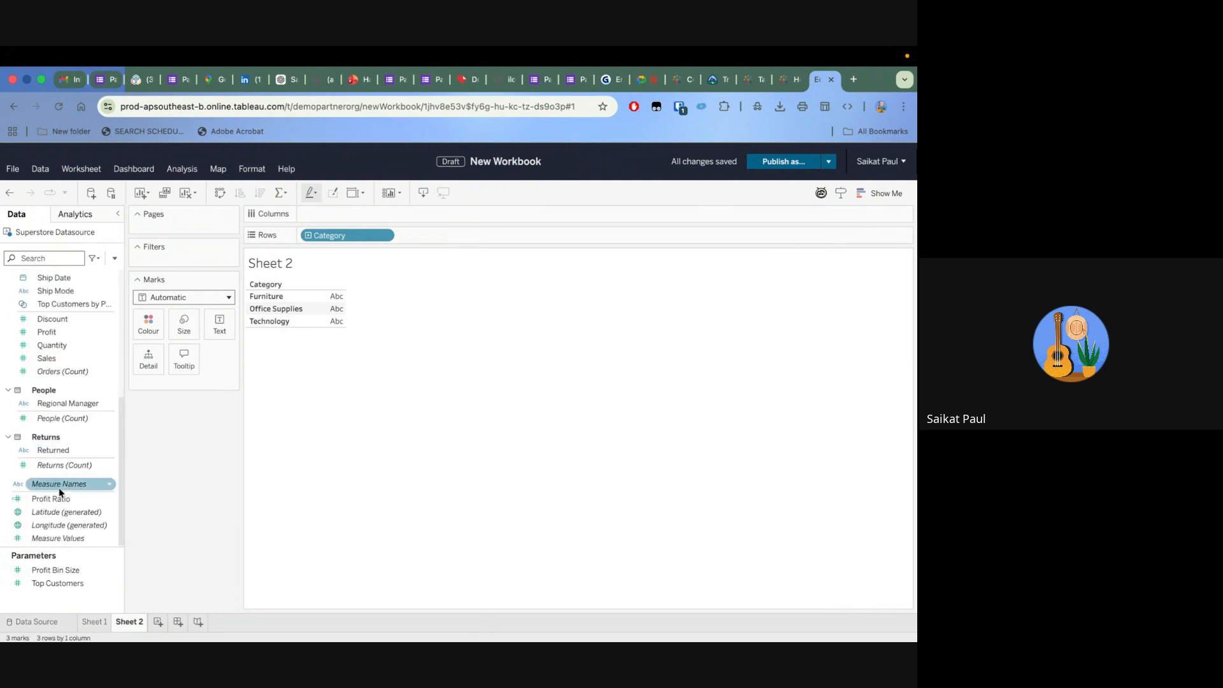
pyautogui.moveTo(59, 485); pyautogui.dragTo(455, 238)
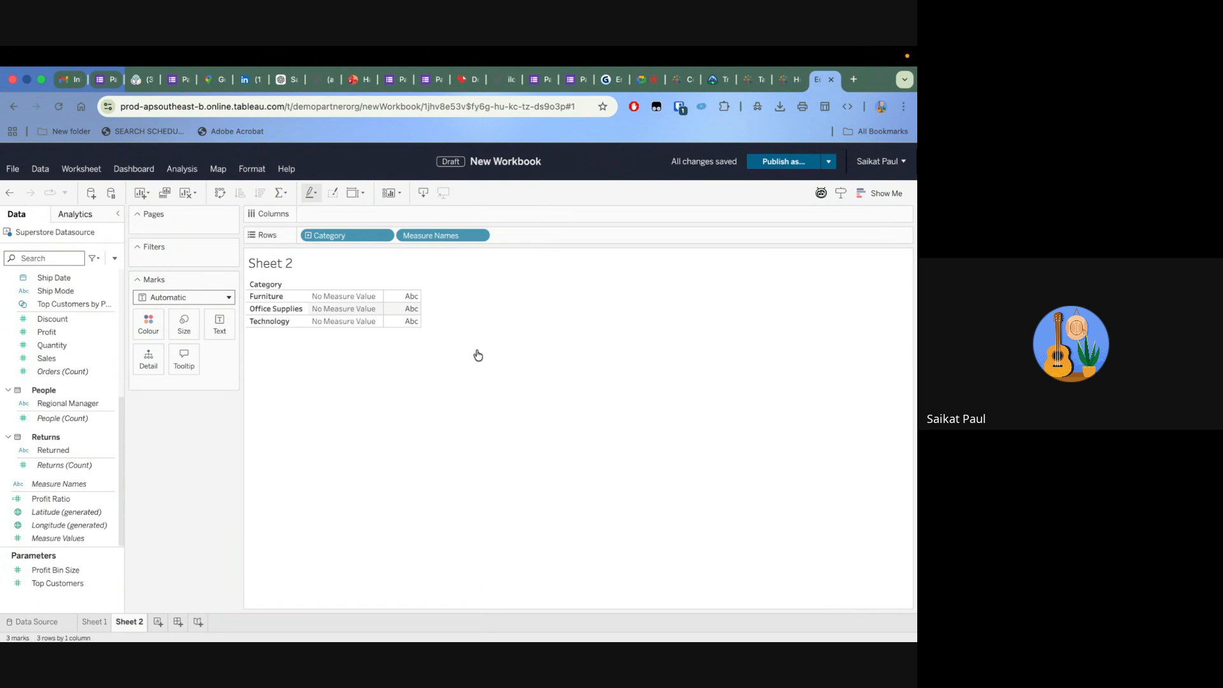
# Place Measure Values on the columns to chart every measure for each category
pyautogui.click(83, 484)
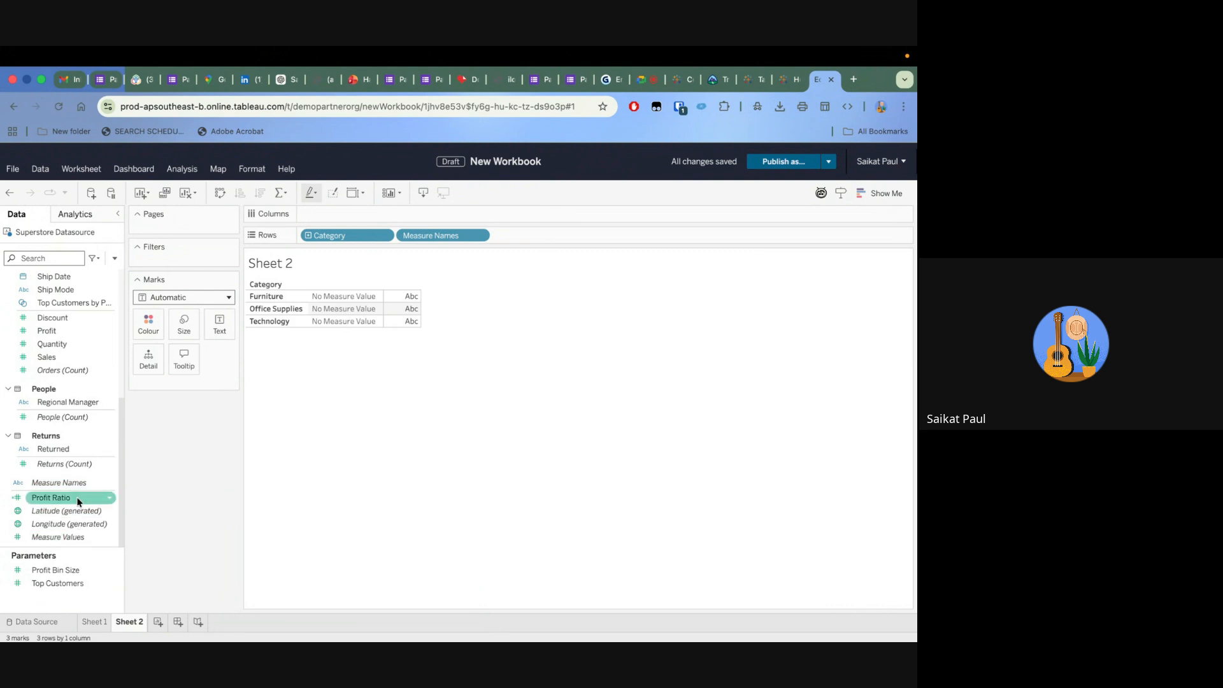
pyautogui.scroll(3, 76, 452)
pyautogui.scroll(3, 76, 453)
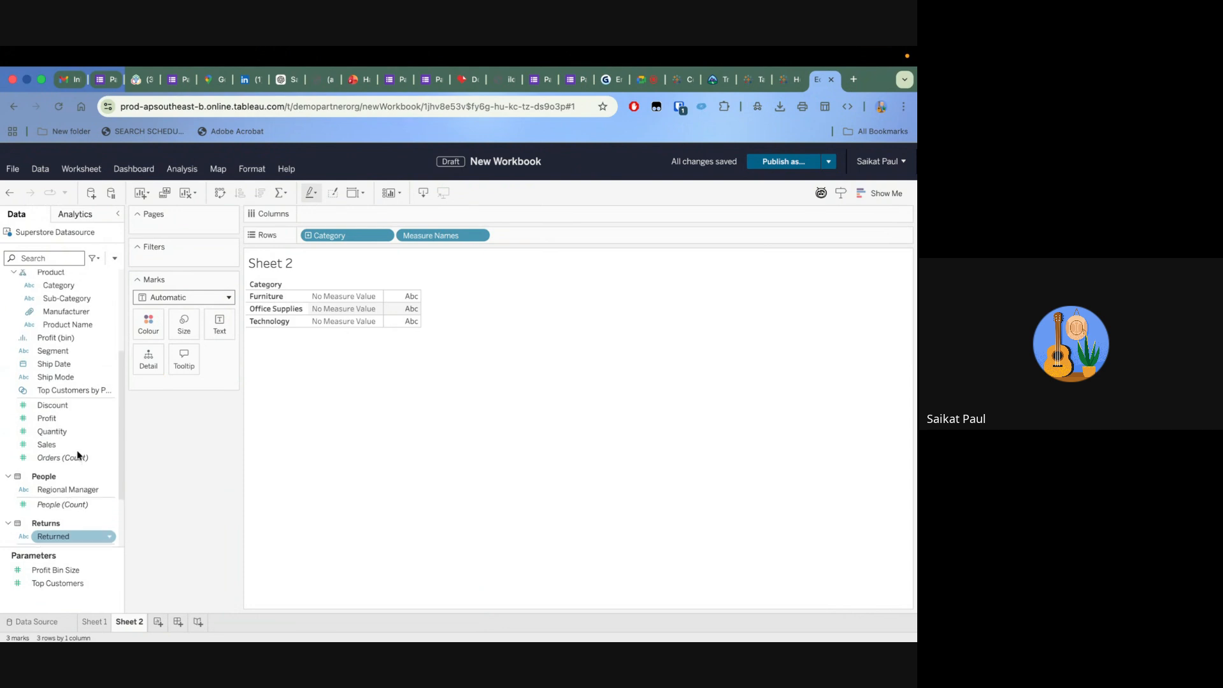
pyautogui.scroll(-6, 76, 452)
pyautogui.moveTo(67, 536); pyautogui.dragTo(342, 217)
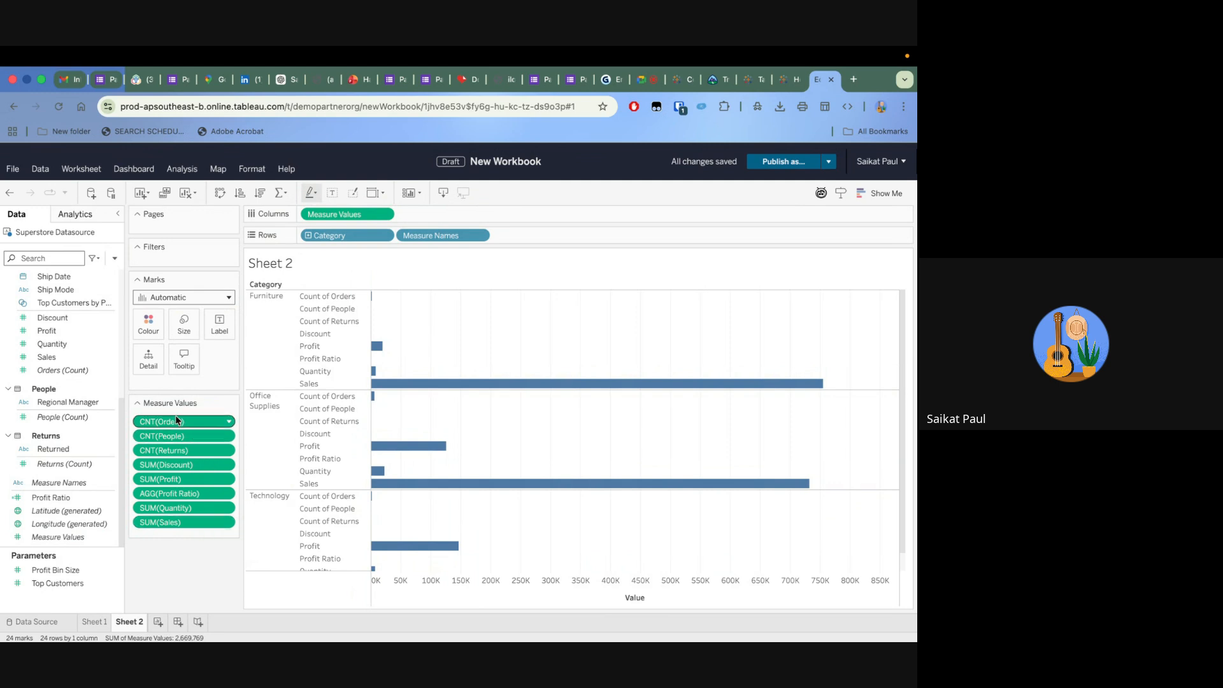
# Remove the Orders count from the Measure Values and clear the whole sheet
pyautogui.moveTo(178, 422); pyautogui.dragTo(183, 634)
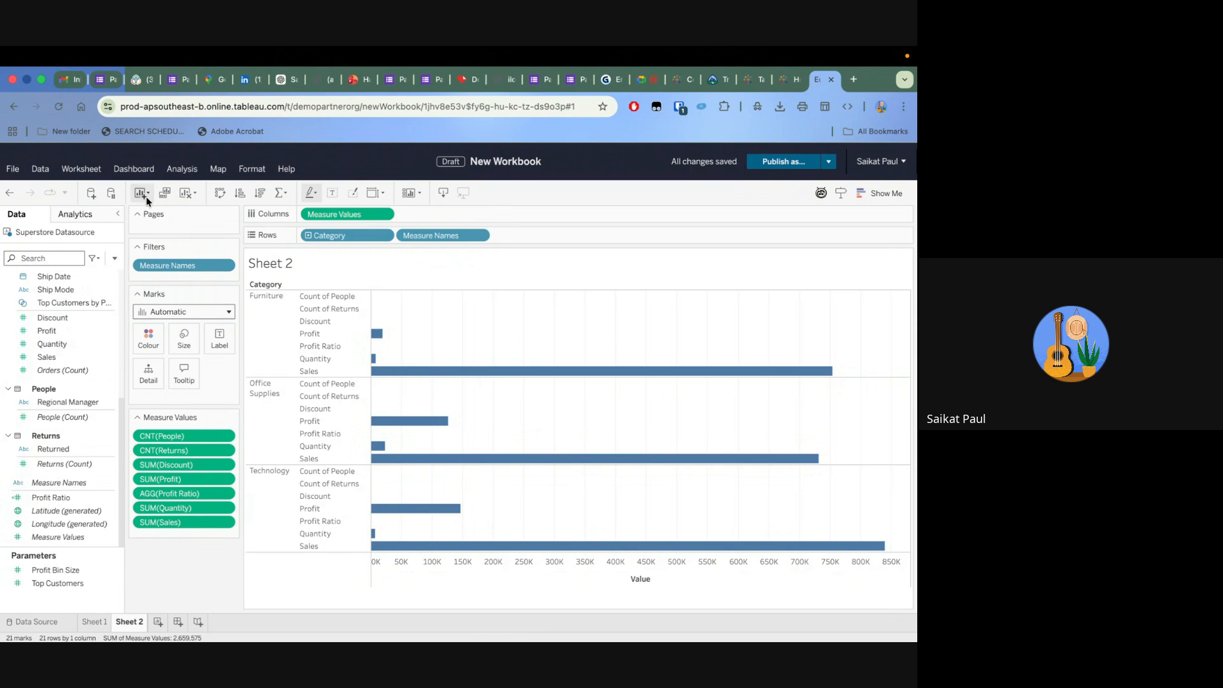
pyautogui.click(187, 195)
pyautogui.click(204, 215)
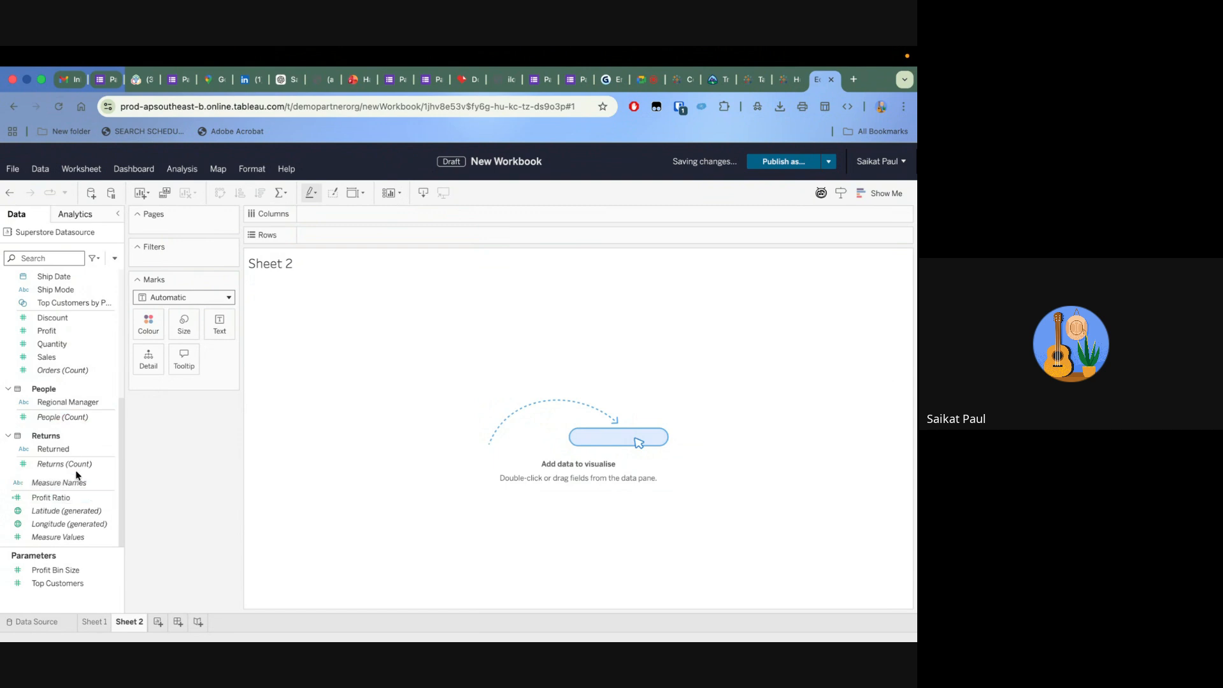
# Build side-by-side bar charts with Category on the rows and Sales and Profit on the columns
pyautogui.scroll(2, 57, 351)
pyautogui.scroll(2, 59, 348)
pyautogui.moveTo(62, 323); pyautogui.dragTo(360, 240)
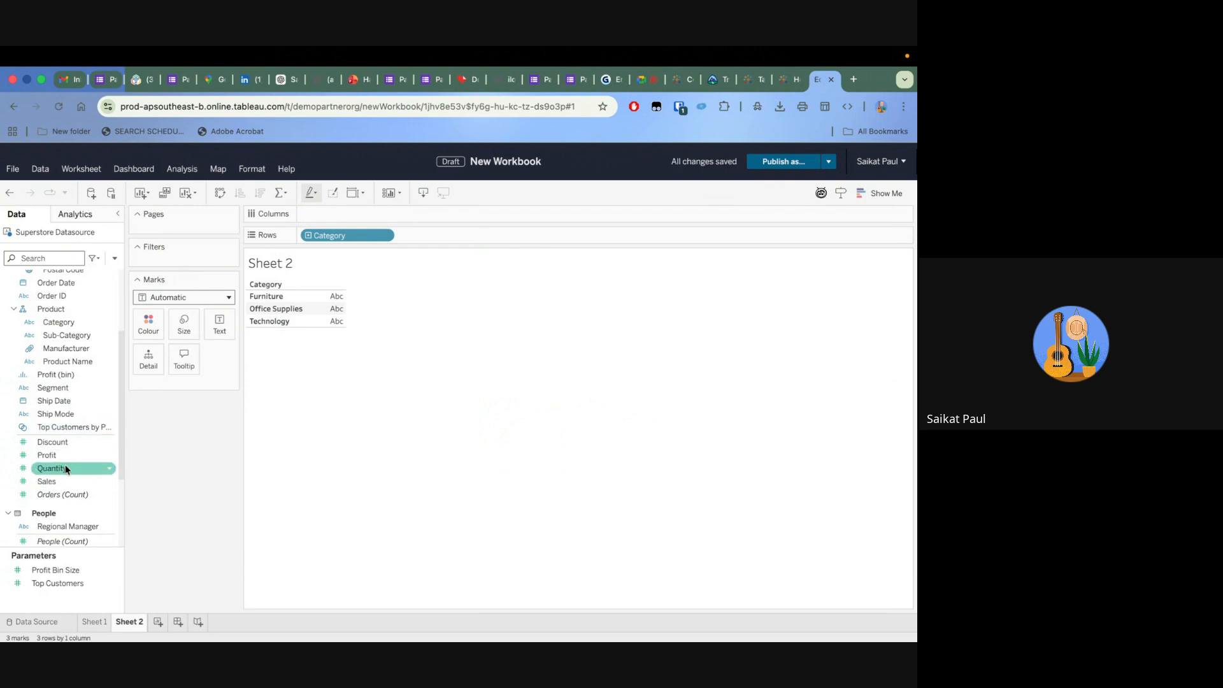
pyautogui.moveTo(59, 481); pyautogui.dragTo(362, 211)
pyautogui.moveTo(71, 457); pyautogui.dragTo(463, 211)
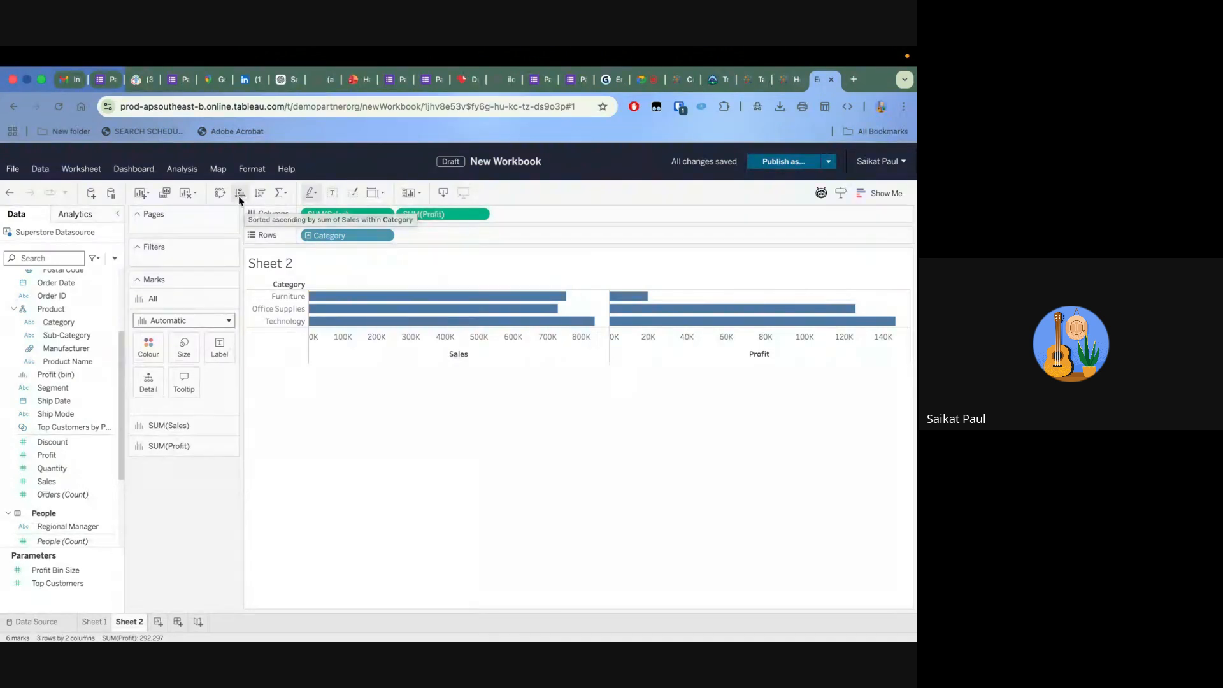
# Swap the rows and columns of the category bar charts and swap them back
pyautogui.click(220, 192)
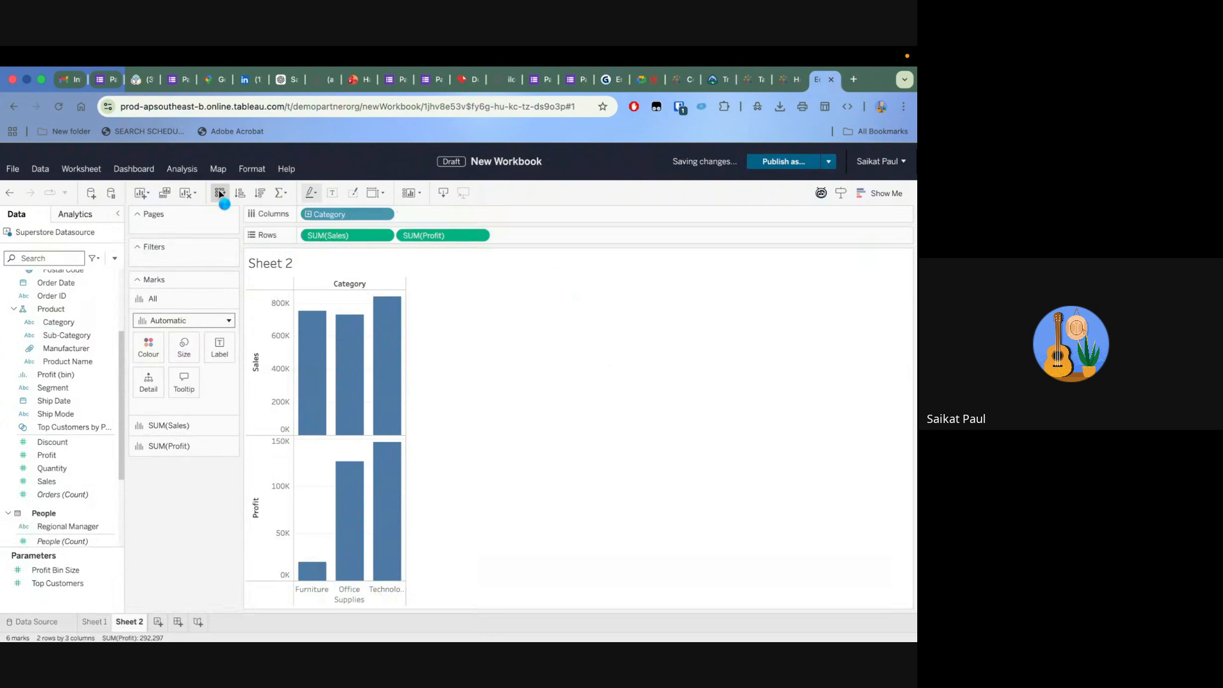
pyautogui.click(220, 192)
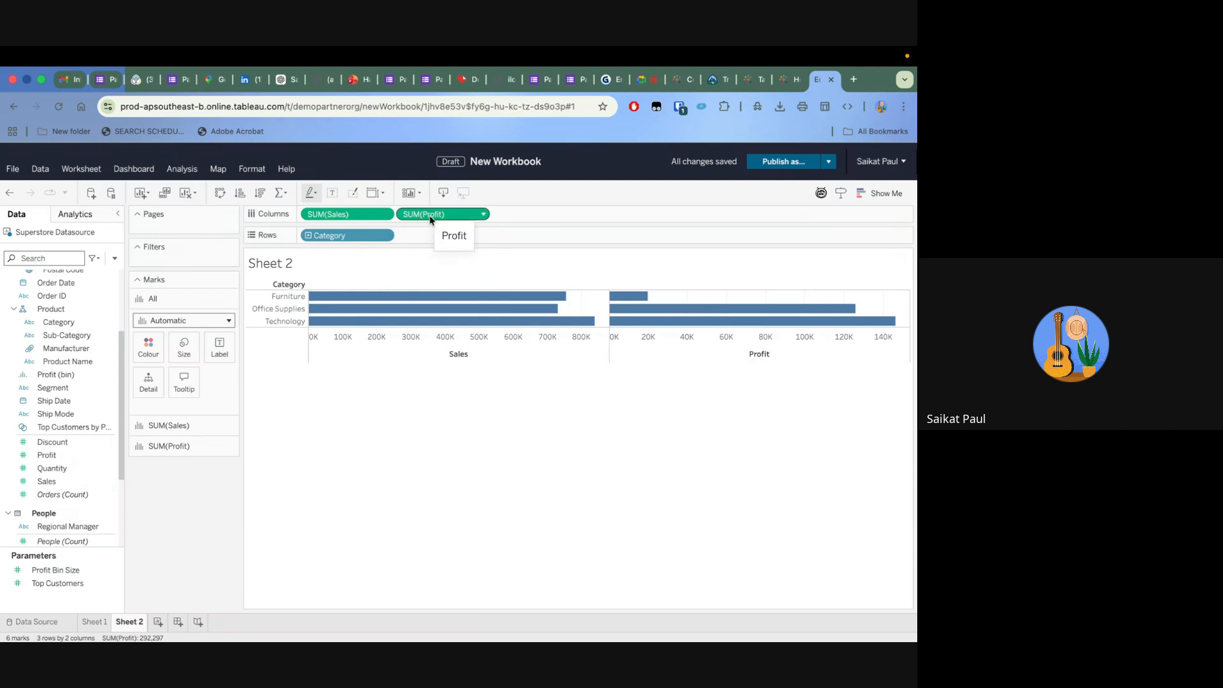
# Remove Sales and Profit from the columns and build a text table of Profit and Sales by Category
pyautogui.moveTo(350, 214); pyautogui.dragTo(204, 453)
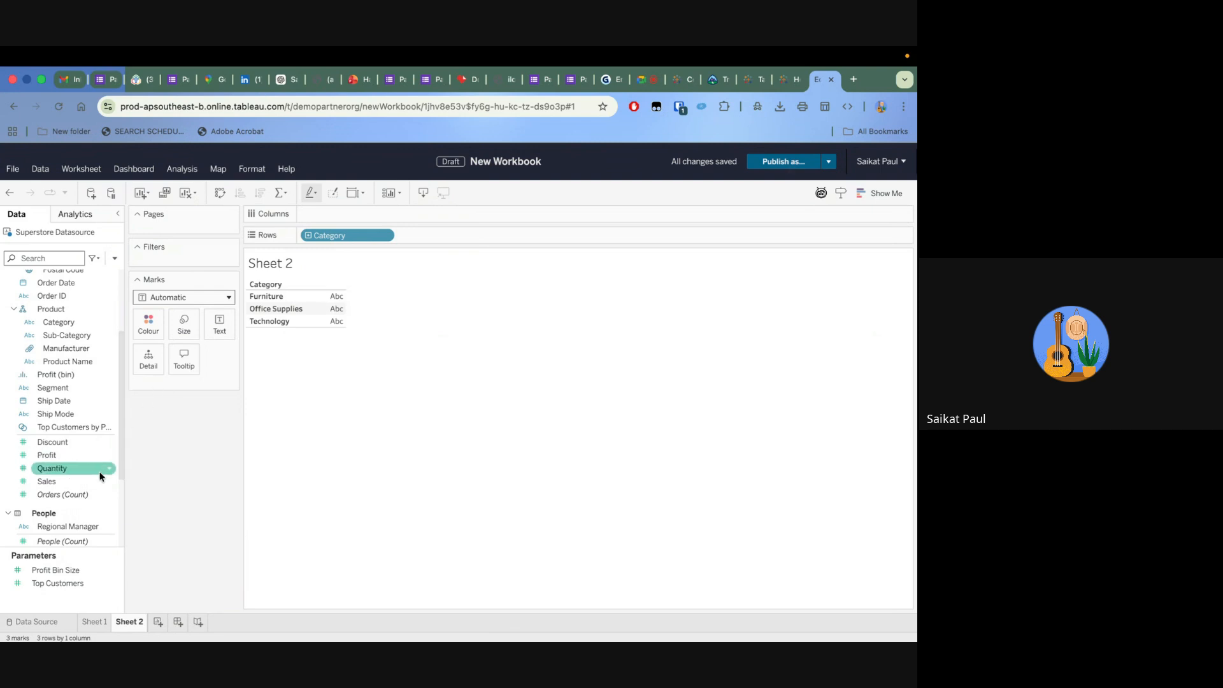
pyautogui.click(59, 455)
pyautogui.moveTo(60, 455); pyautogui.dragTo(325, 304)
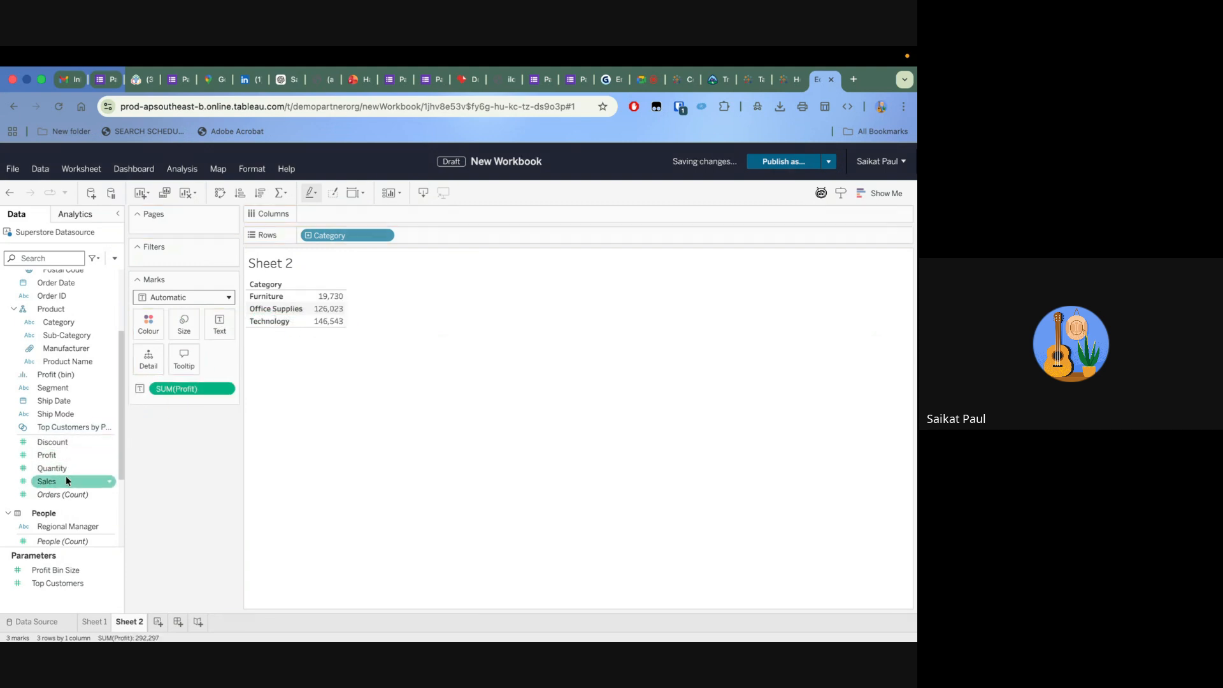
pyautogui.moveTo(64, 485); pyautogui.dragTo(323, 311)
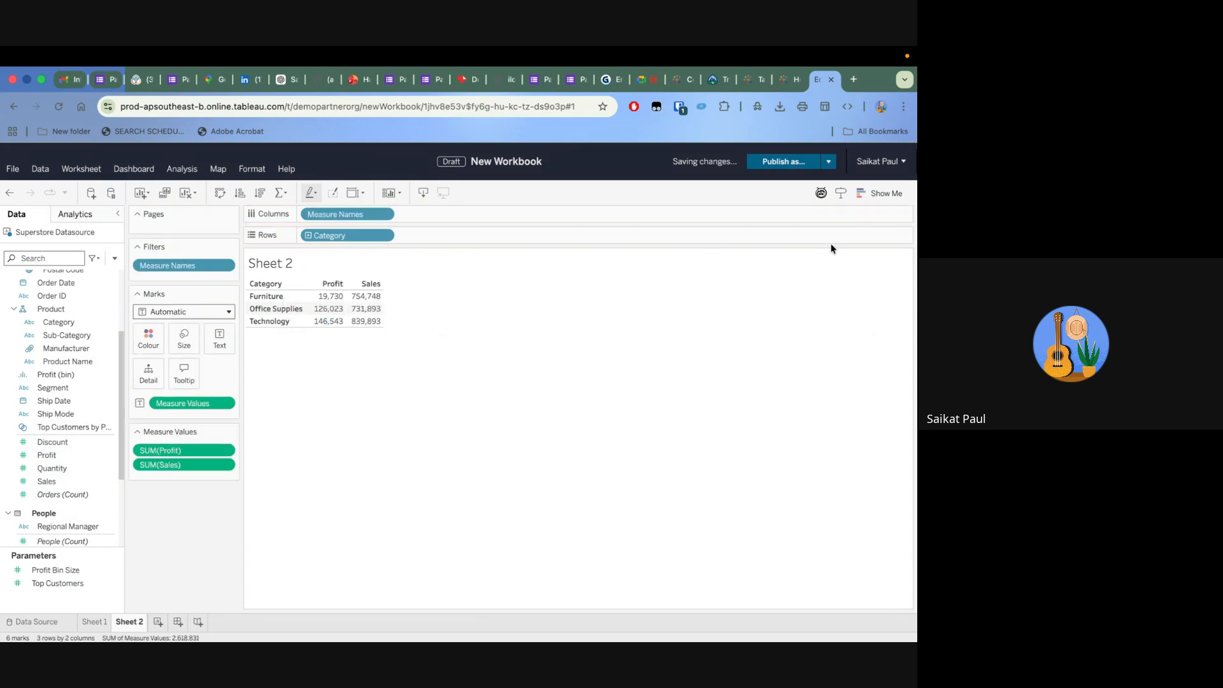
# Convert the Profit and Sales text table into a side-by-side bar chart with Show Me
pyautogui.click(878, 193)
pyautogui.click(807, 300)
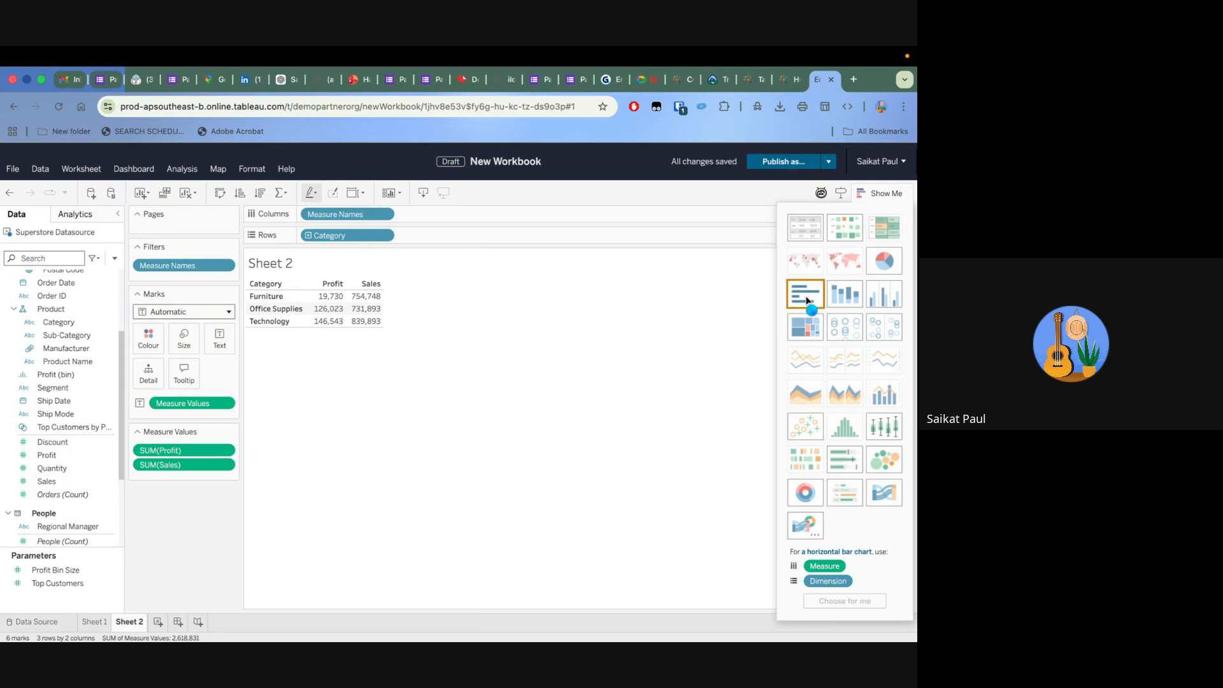
pyautogui.click(852, 296)
pyautogui.click(884, 298)
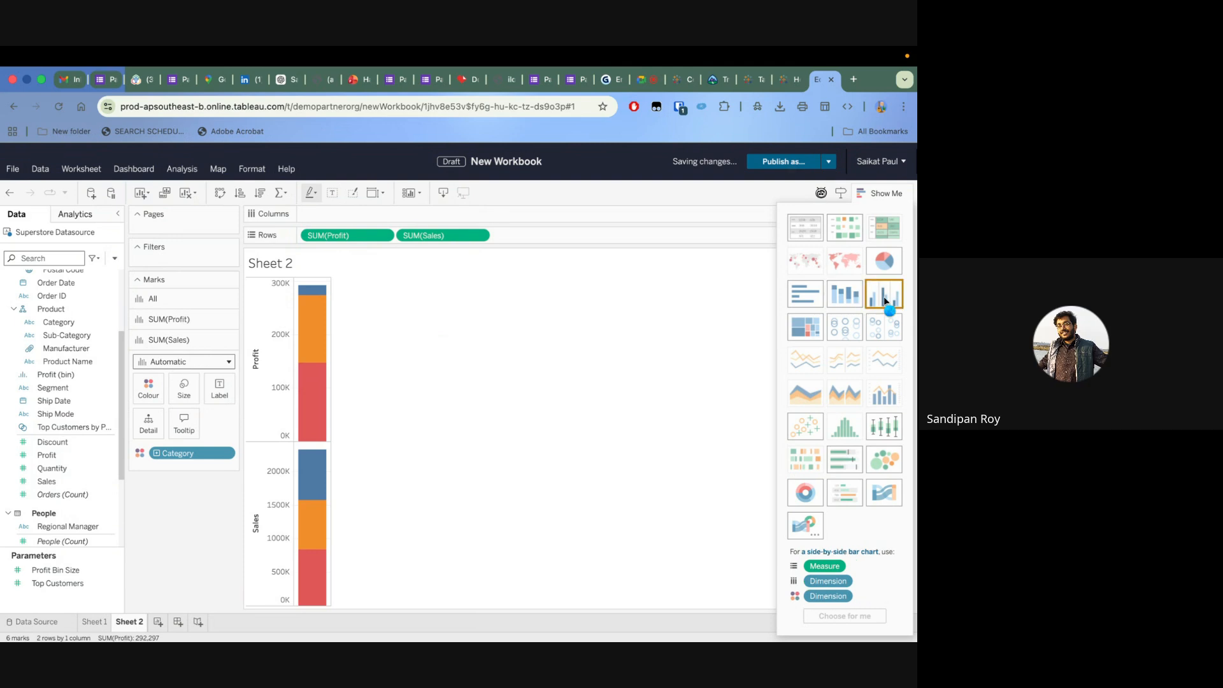
# Swap the chart's rows and columns and fit it to the Entire View
pyautogui.click(219, 193)
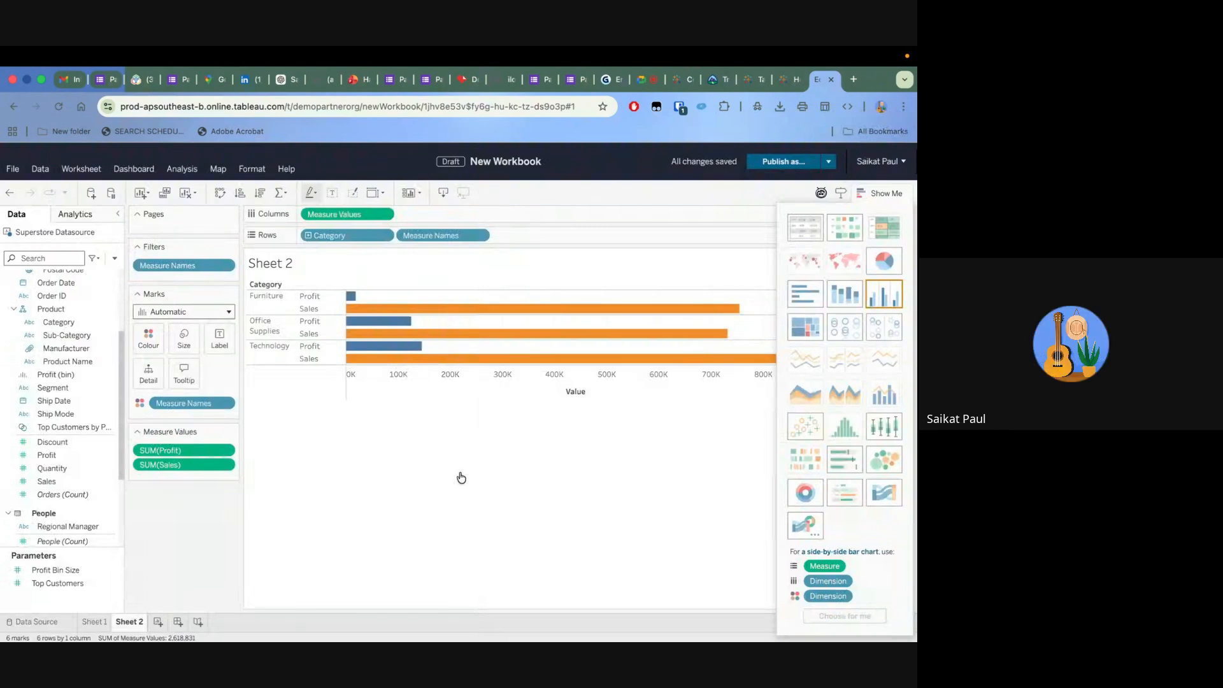
pyautogui.click(376, 192)
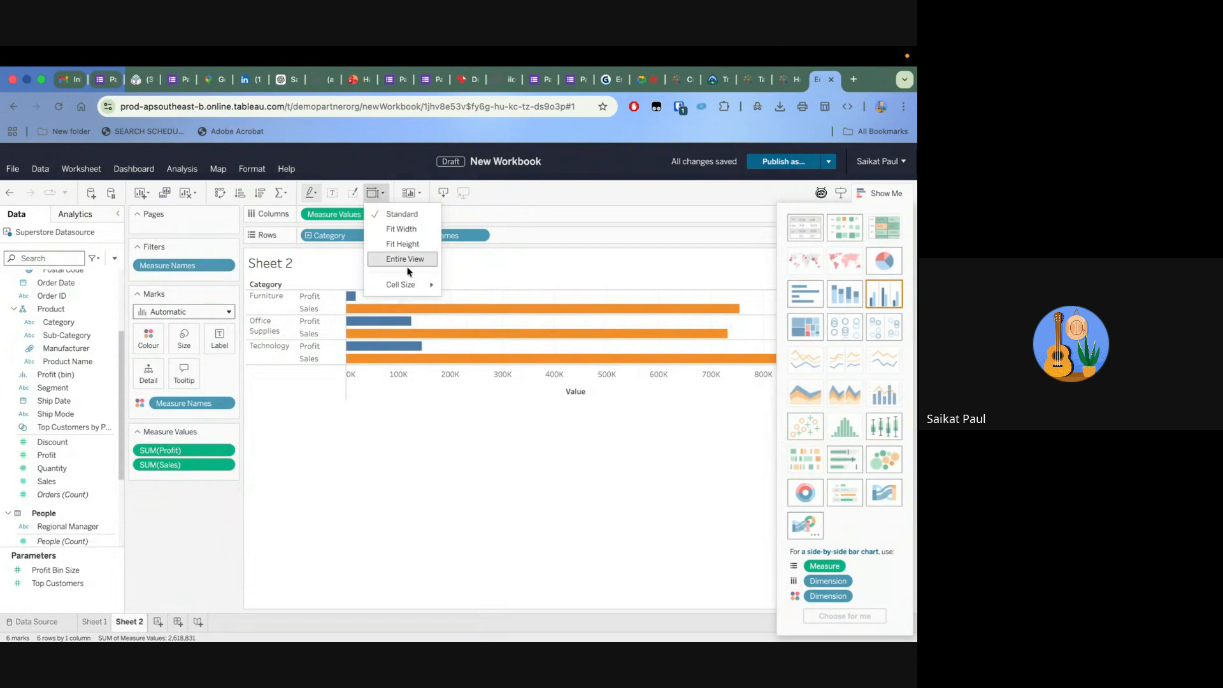
pyautogui.click(406, 260)
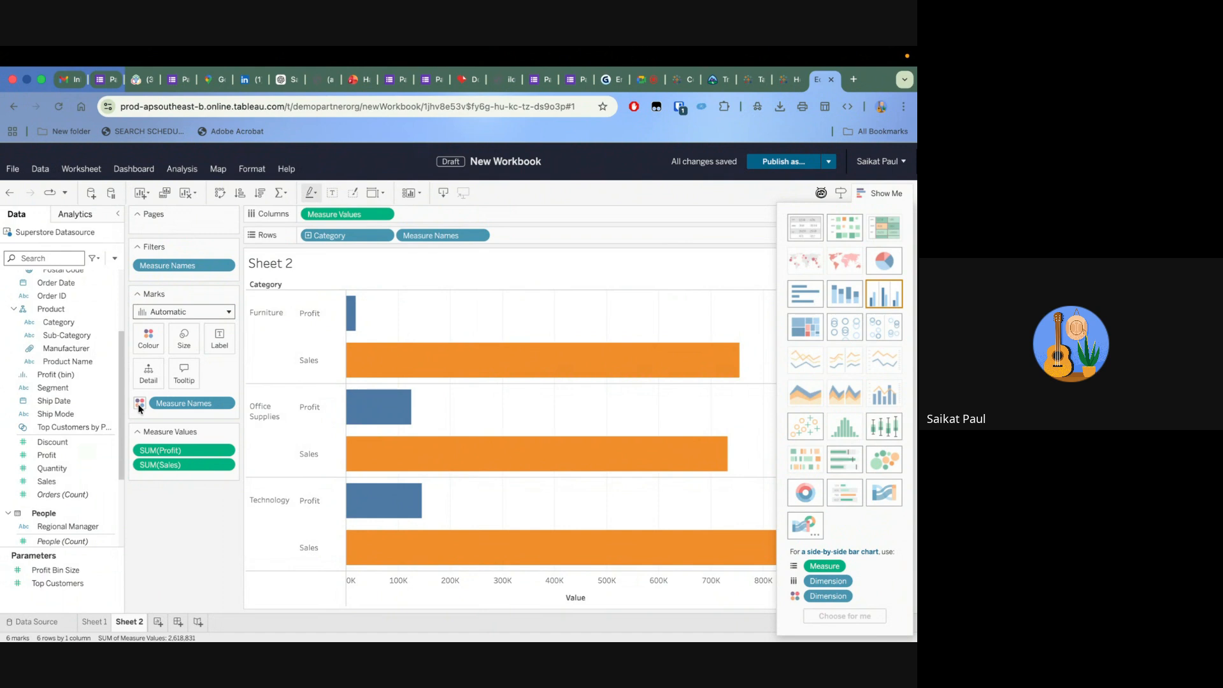
# Edit the Measure Names colours so Profit is green and Sales is blue
pyautogui.click(144, 346)
pyautogui.click(164, 374)
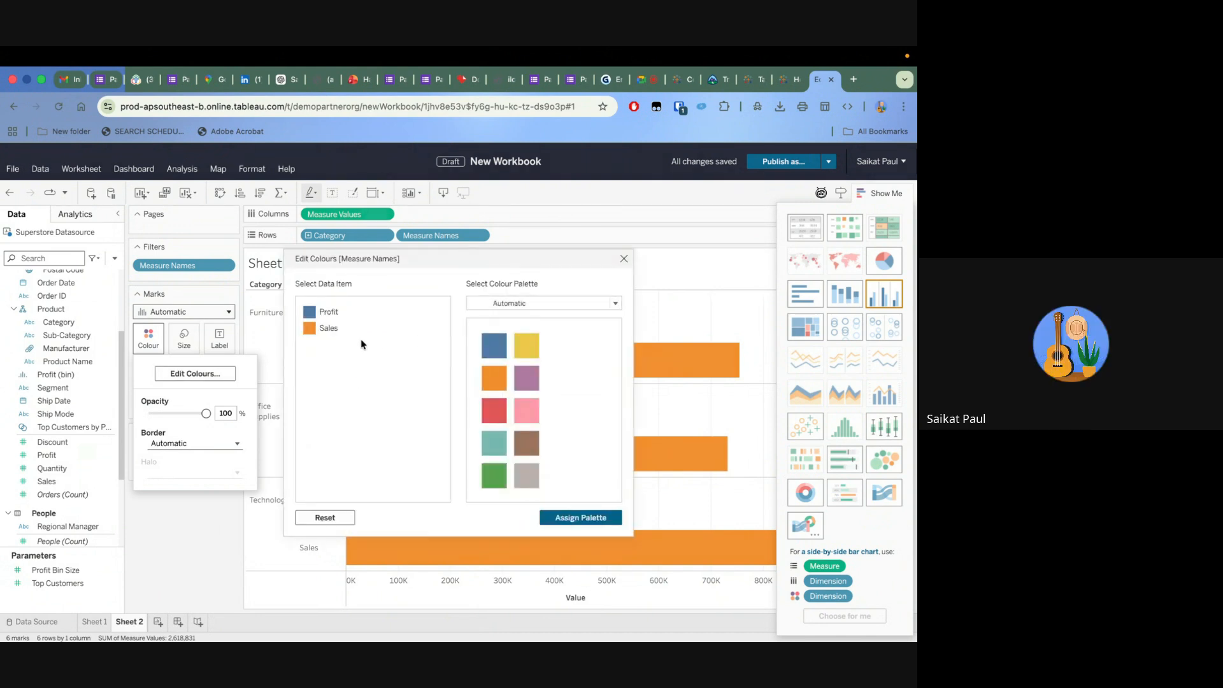
pyautogui.click(325, 312)
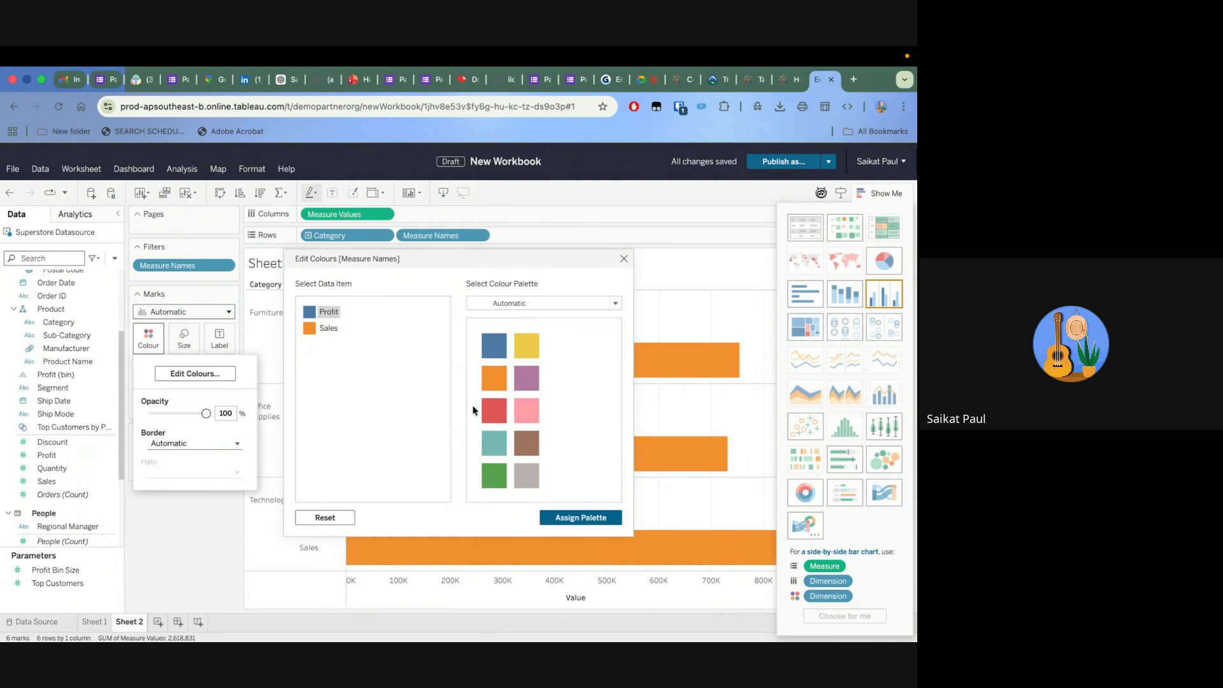
pyautogui.click(495, 477)
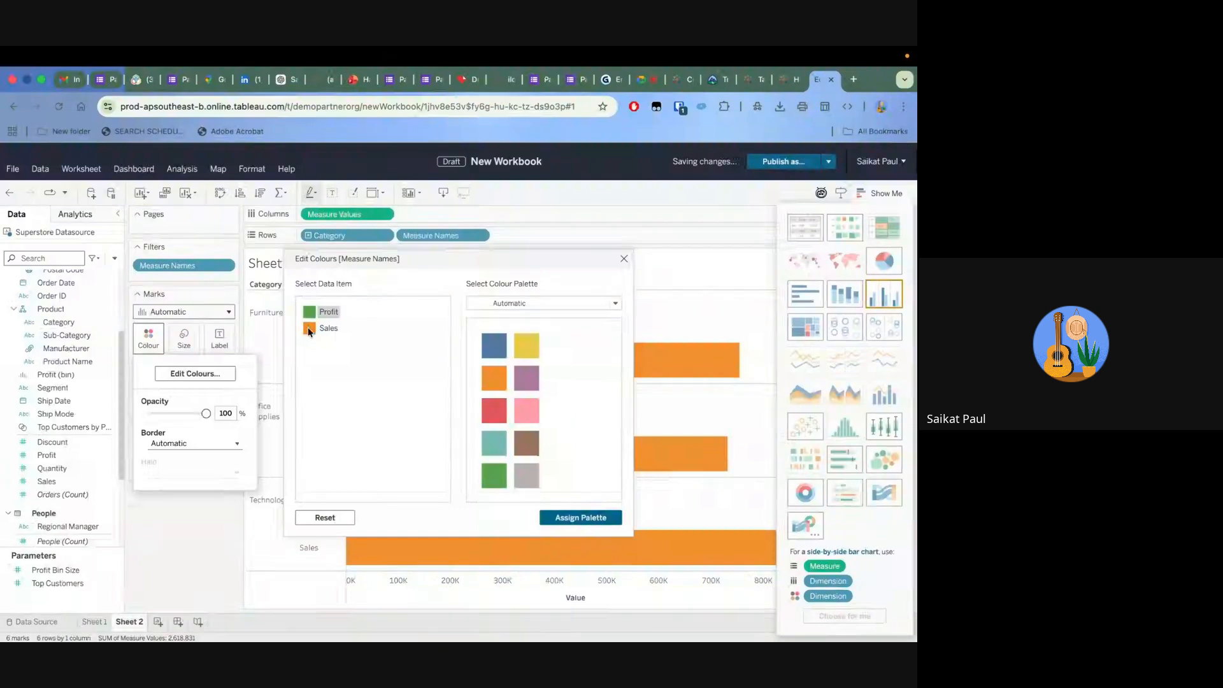
pyautogui.click(309, 330)
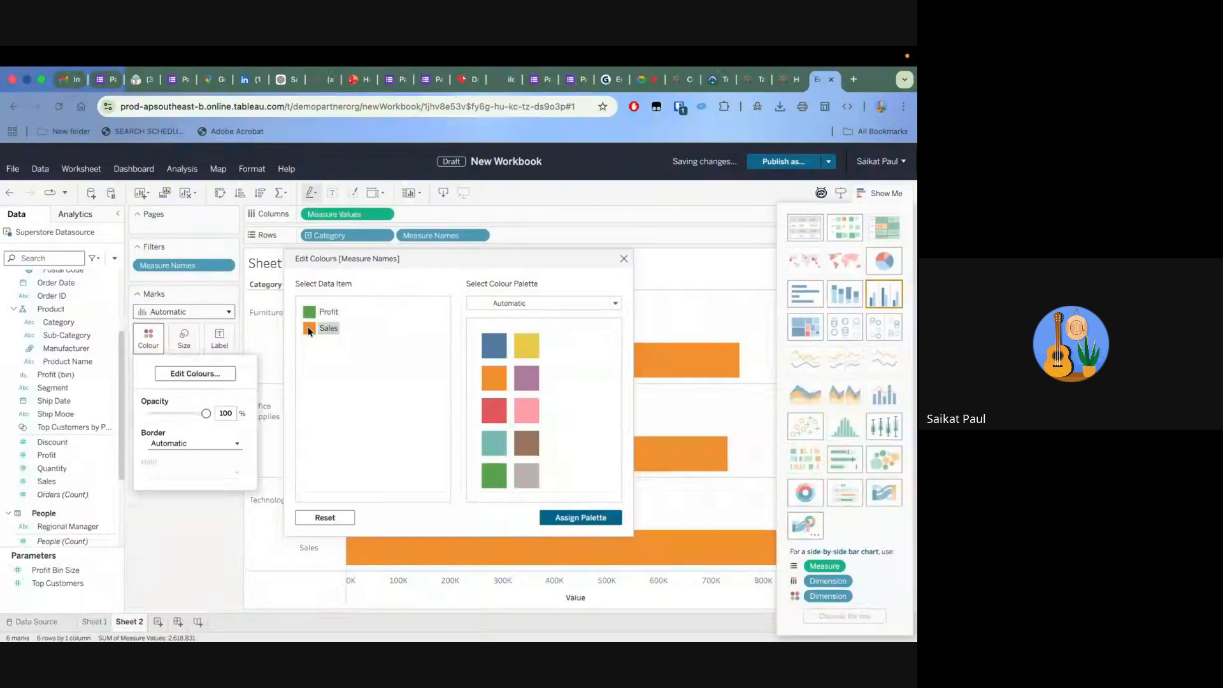
pyautogui.click(493, 353)
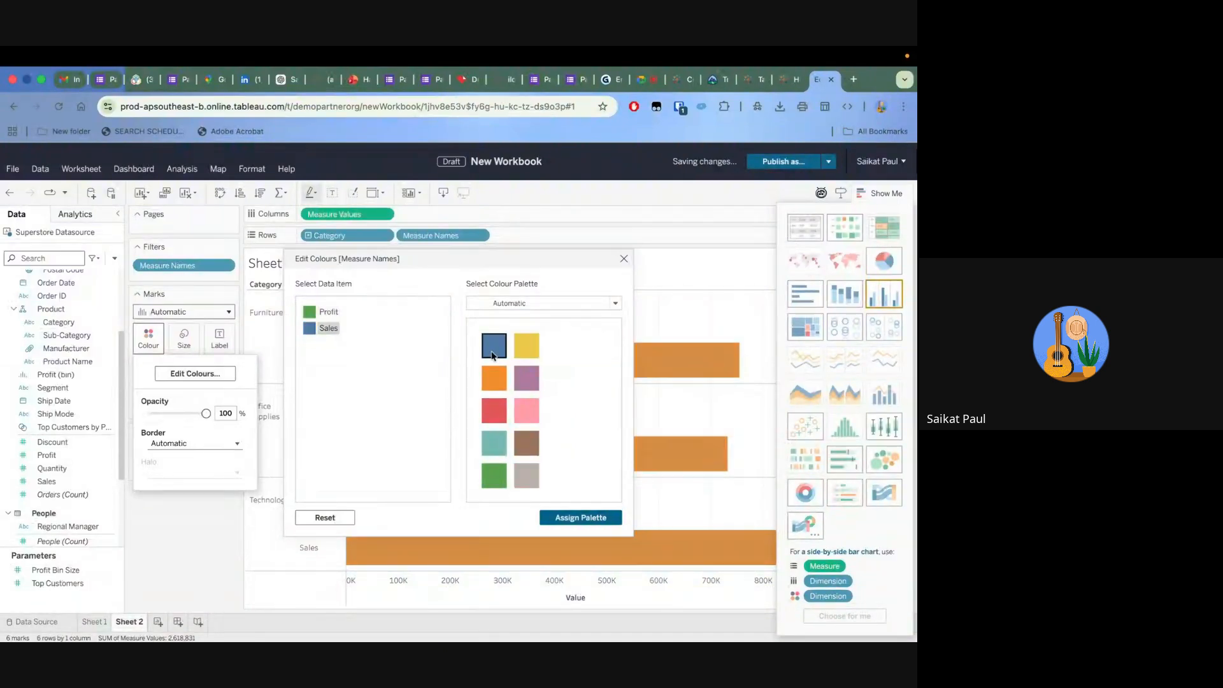
pyautogui.click(581, 519)
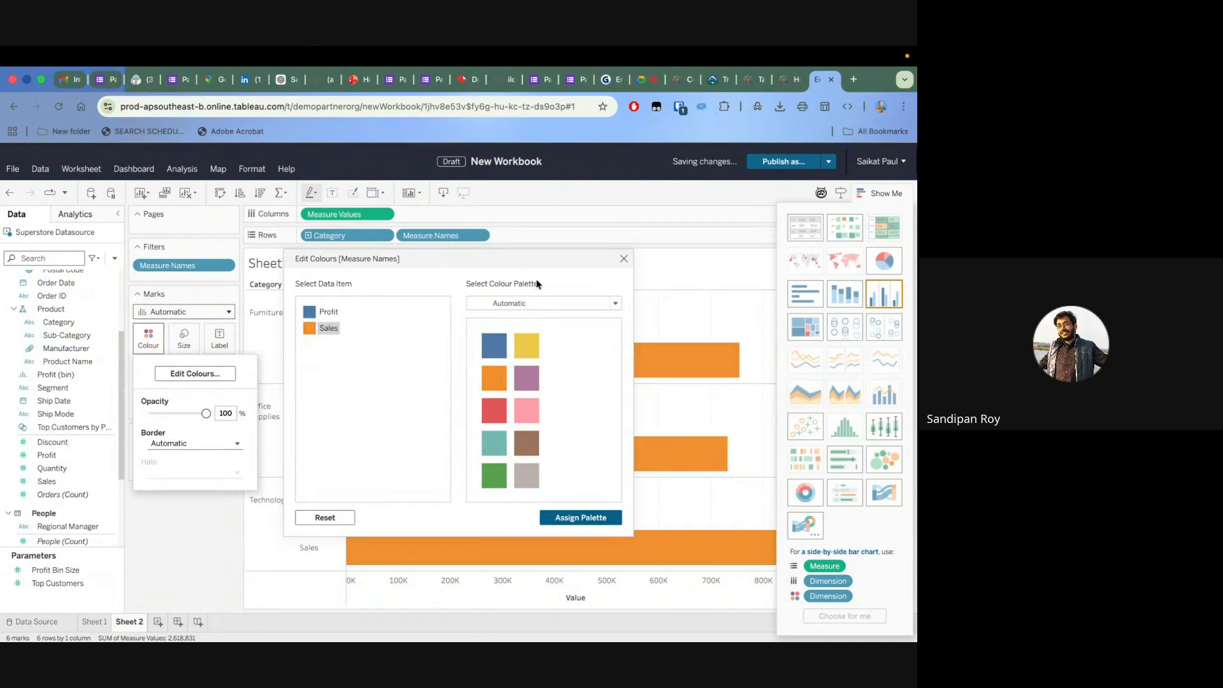
pyautogui.click(312, 312)
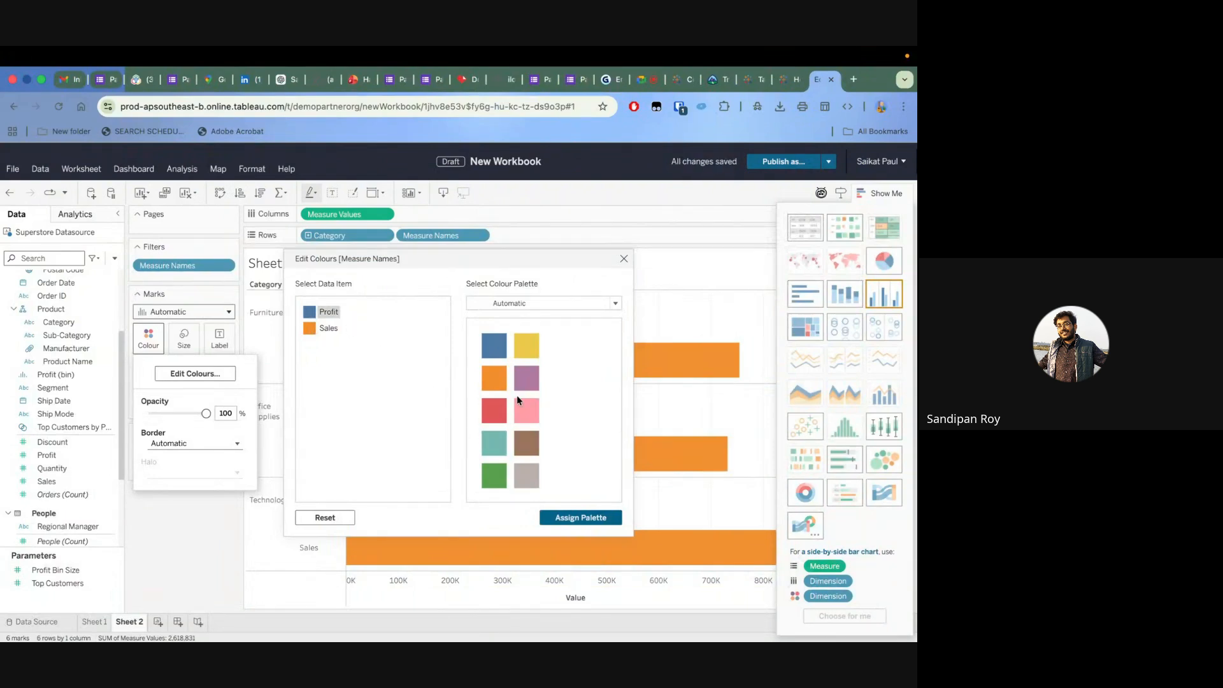
pyautogui.click(495, 484)
pyautogui.click(307, 330)
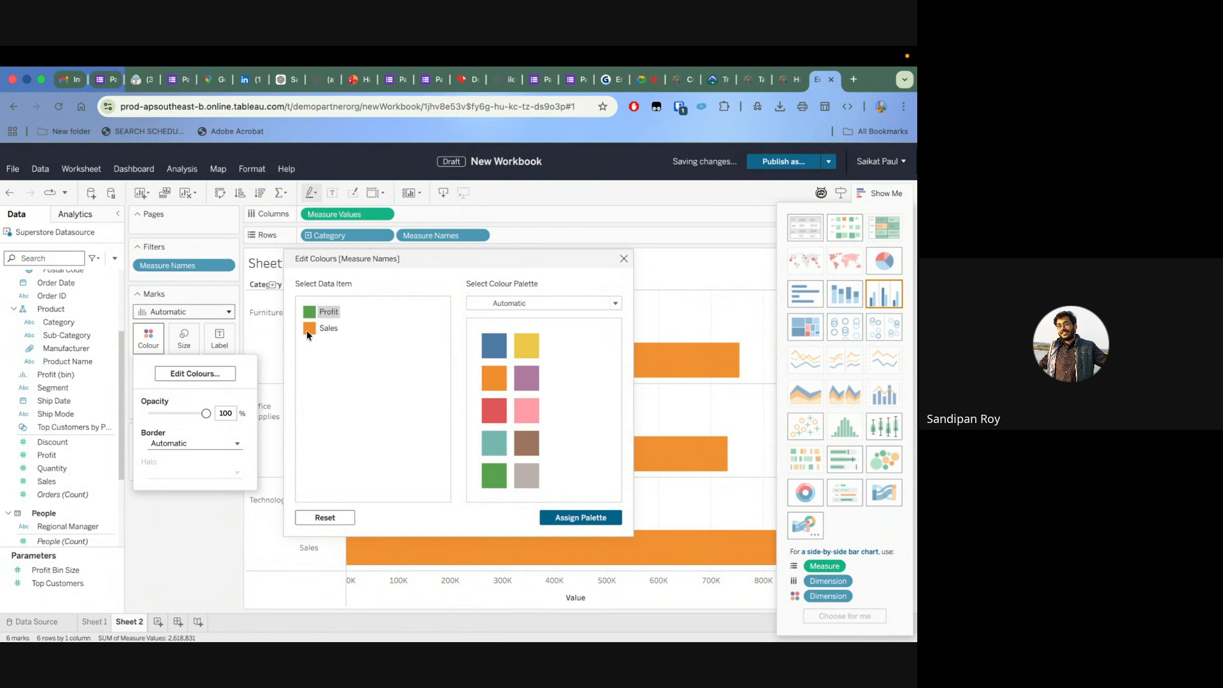
pyautogui.click(499, 344)
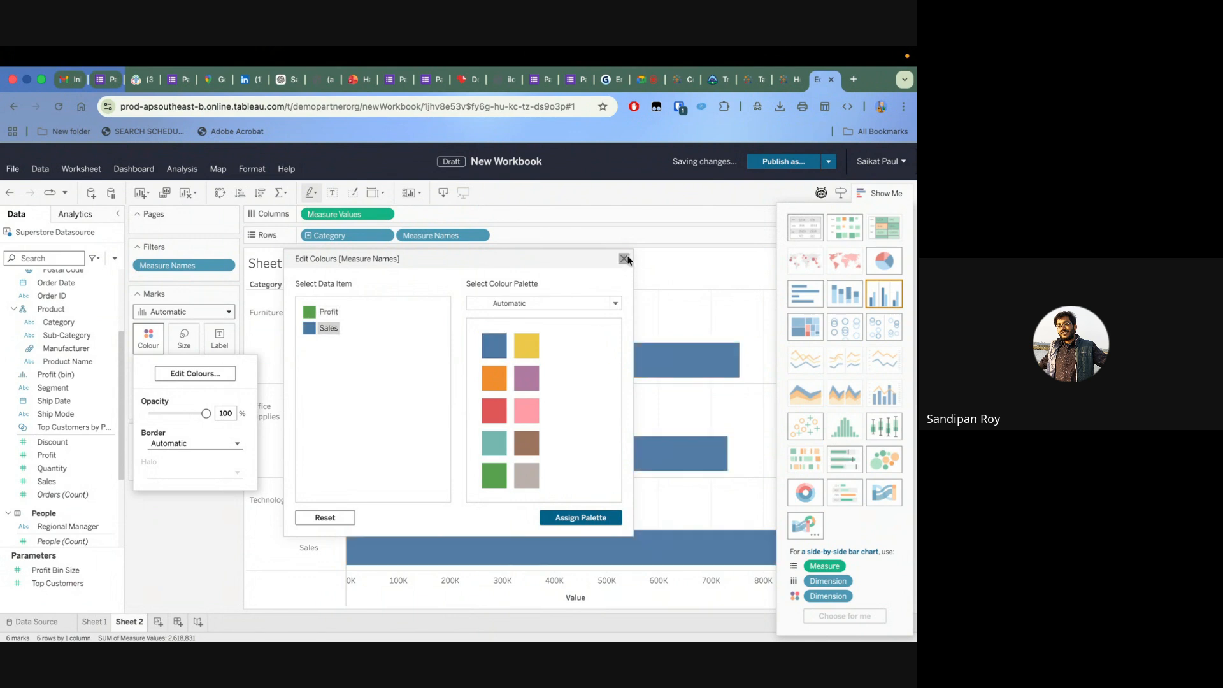
pyautogui.click(623, 258)
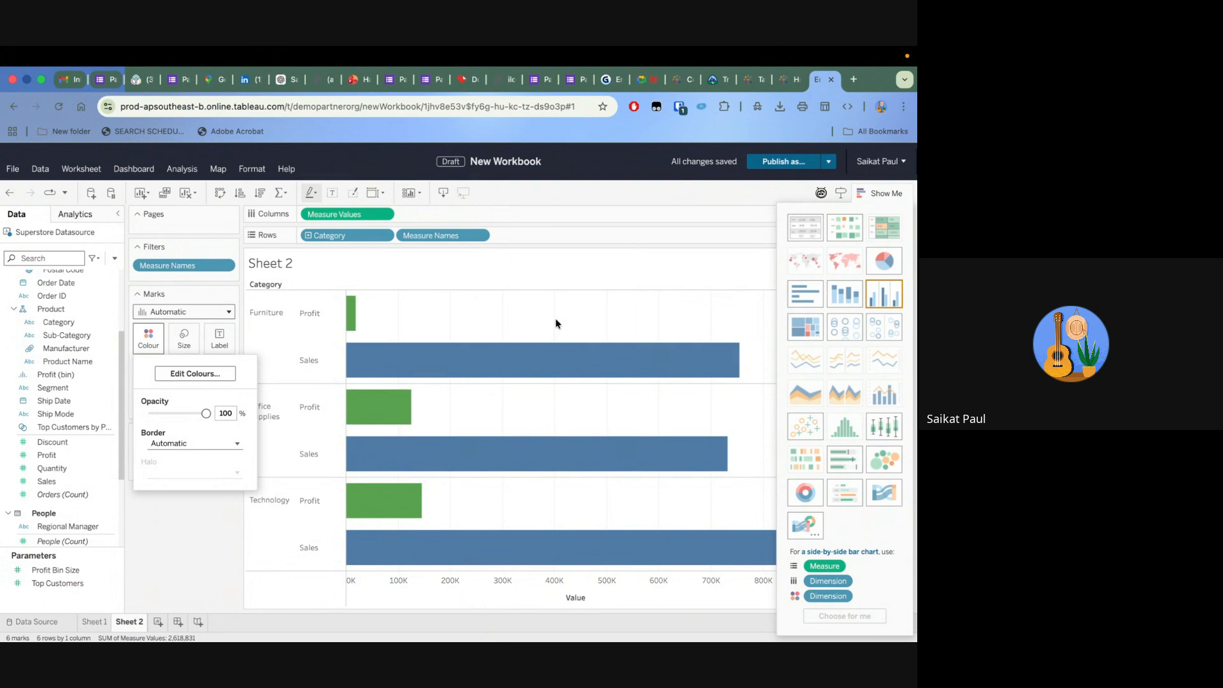
pyautogui.click(189, 519)
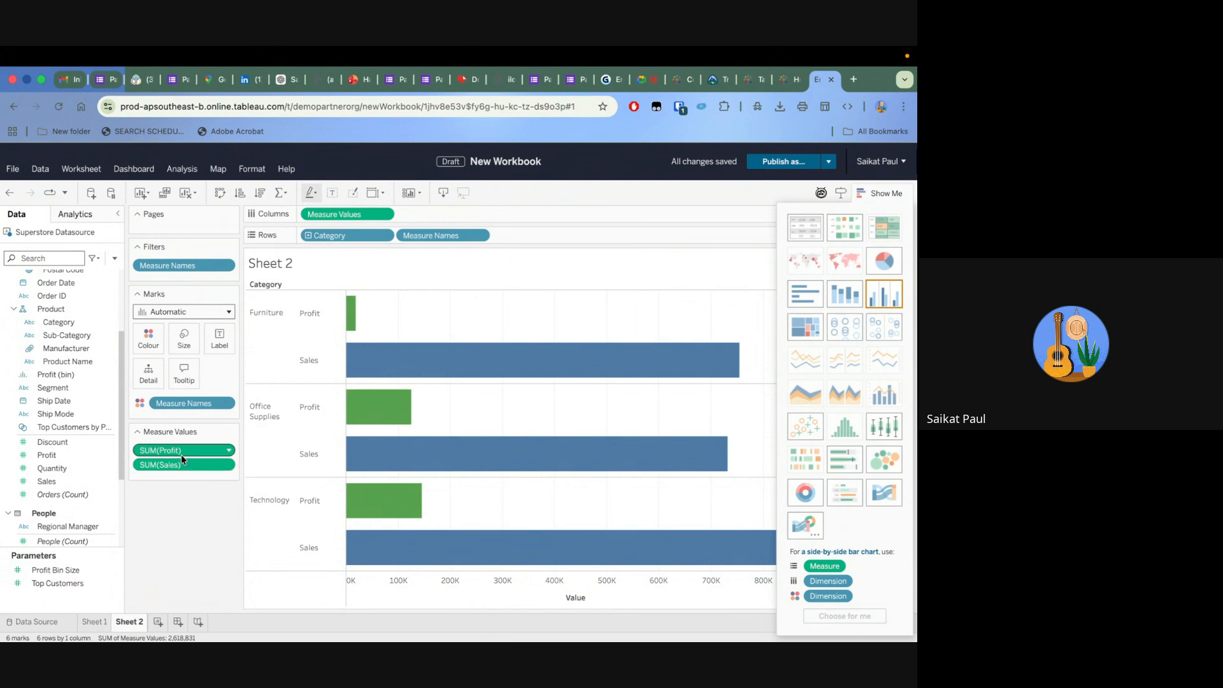
# Try labelling the bars with the sums of Profit and Sales, and remove those labels
pyautogui.moveTo(181, 454); pyautogui.dragTo(217, 334)
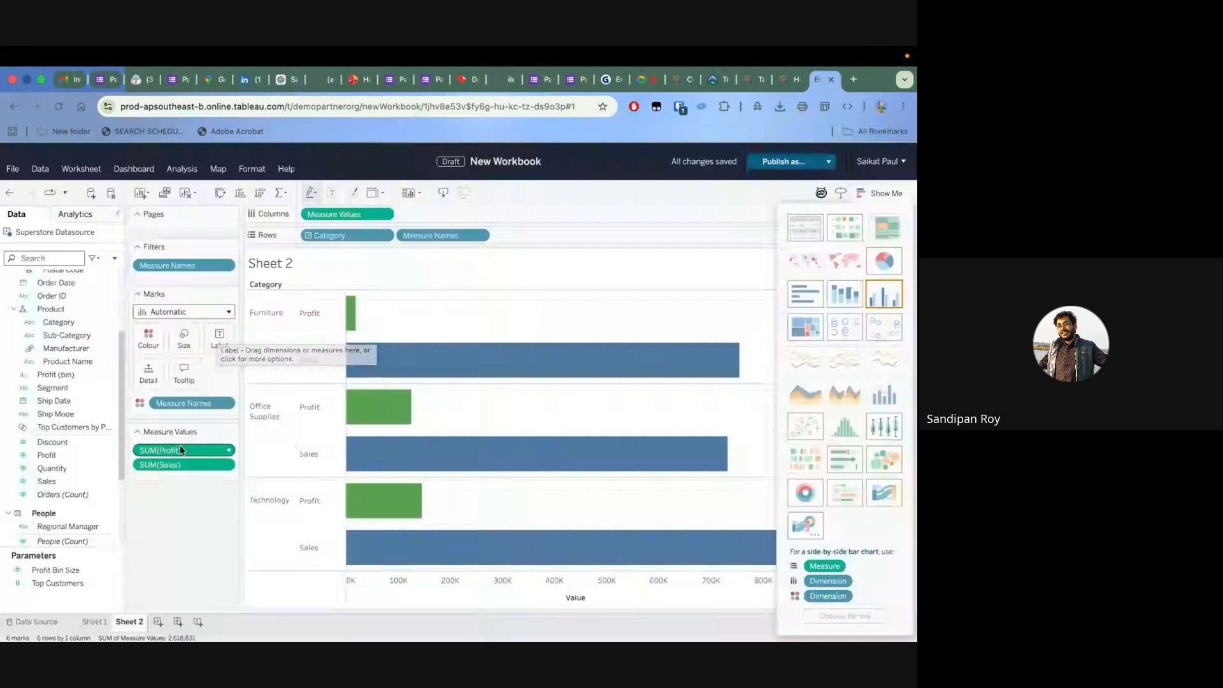
pyautogui.moveTo(181, 450); pyautogui.dragTo(215, 330)
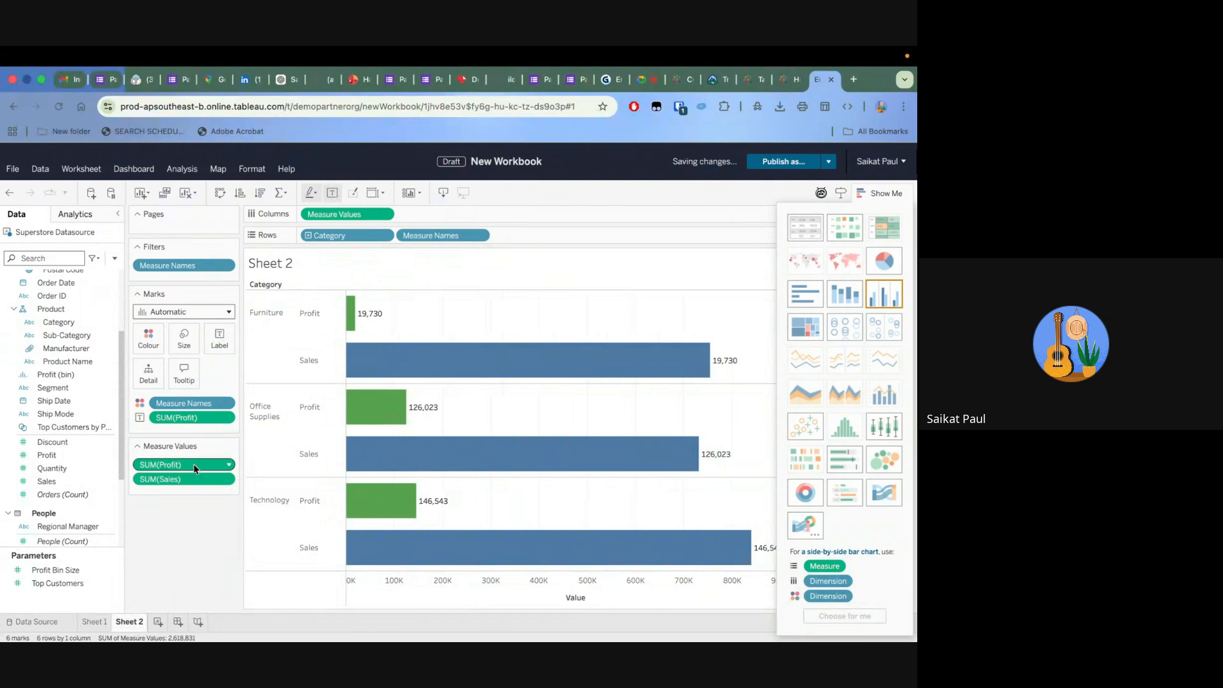
pyautogui.moveTo(182, 480); pyautogui.dragTo(214, 333)
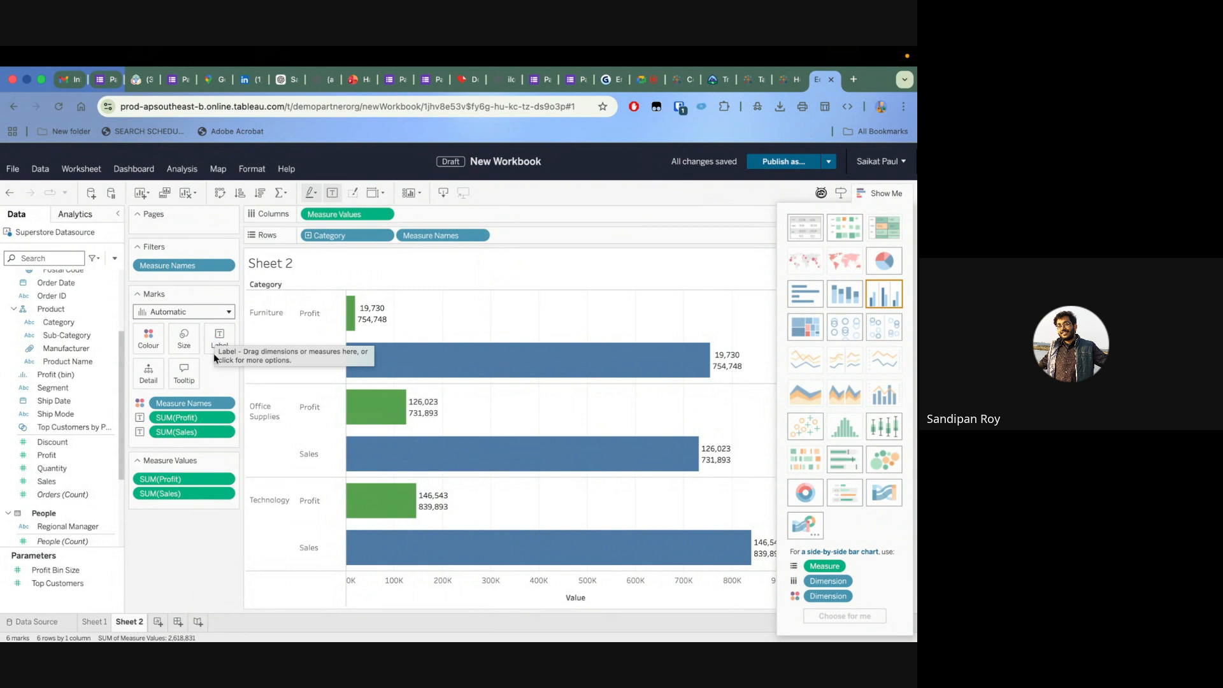
pyautogui.moveTo(199, 438); pyautogui.dragTo(197, 547)
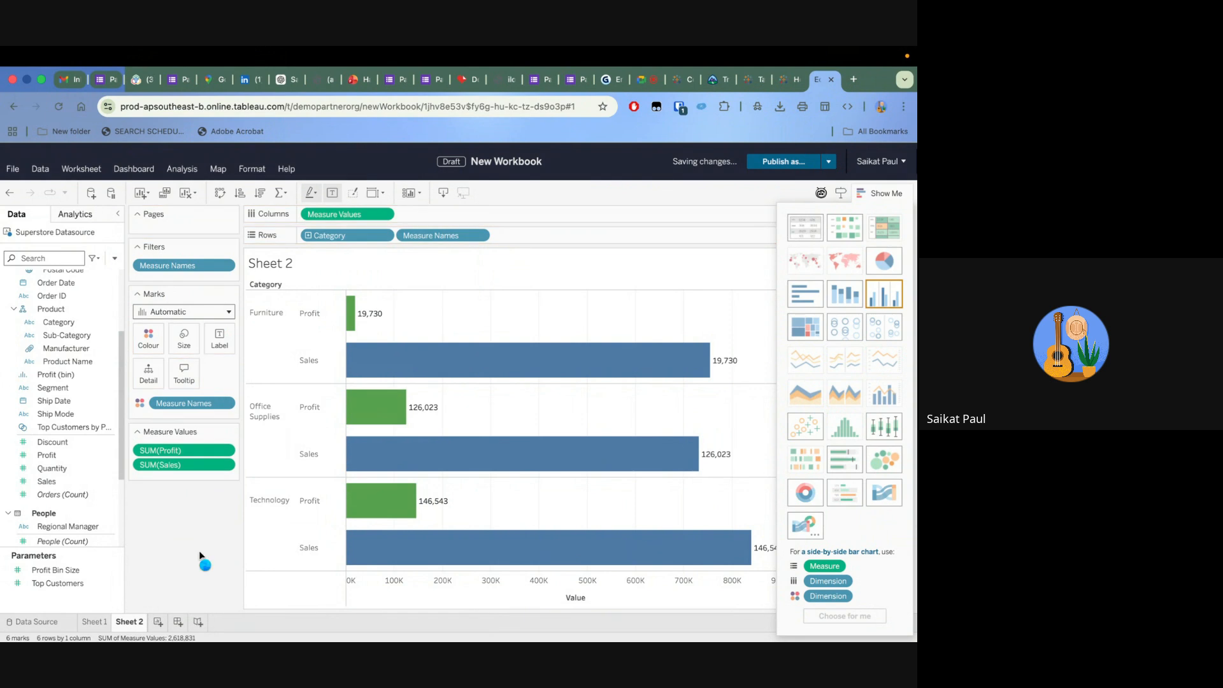
# Label each bar with its own amount by adding Measure Values to the marks' labels
pyautogui.scroll(-4, 83, 496)
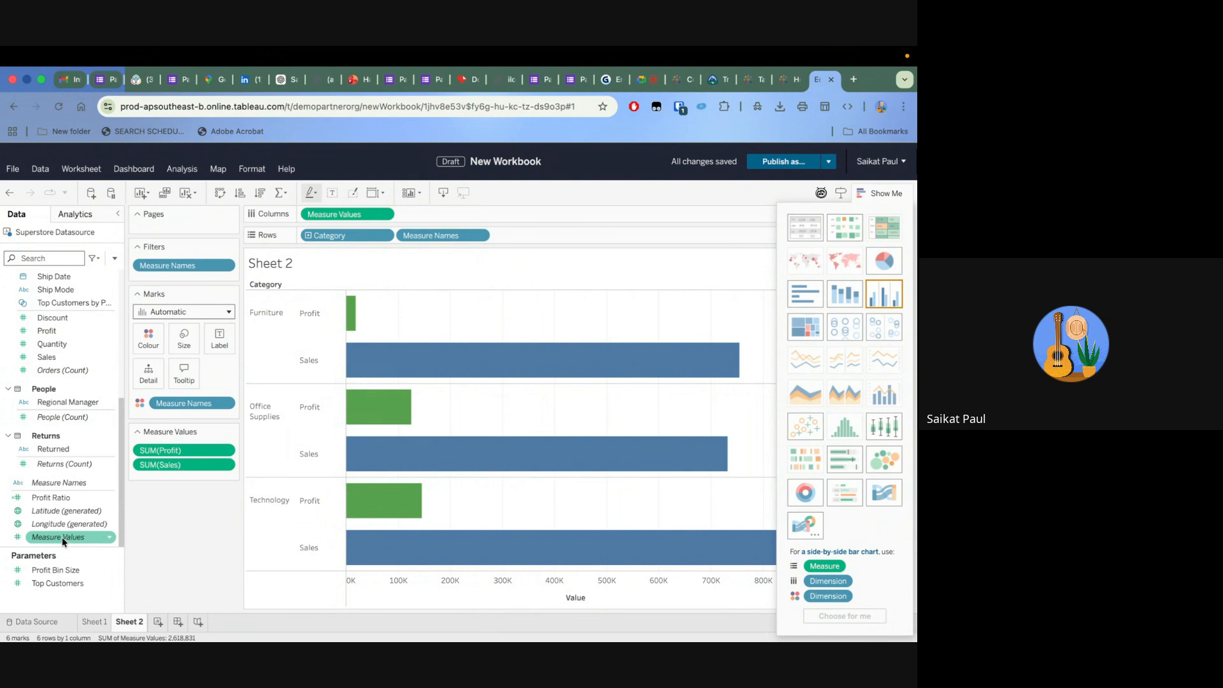
pyautogui.moveTo(65, 542); pyautogui.dragTo(218, 332)
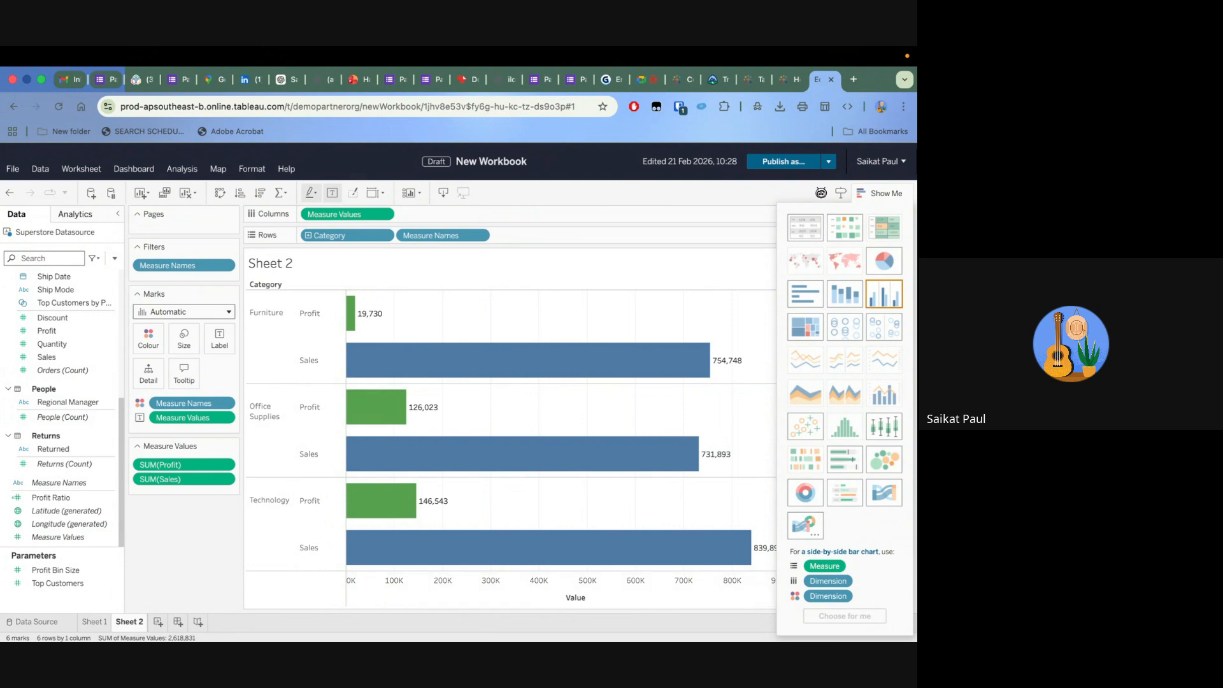
# Open the worksheet formatting options, and close them together with Show Me
pyautogui.moveTo(372, 316)
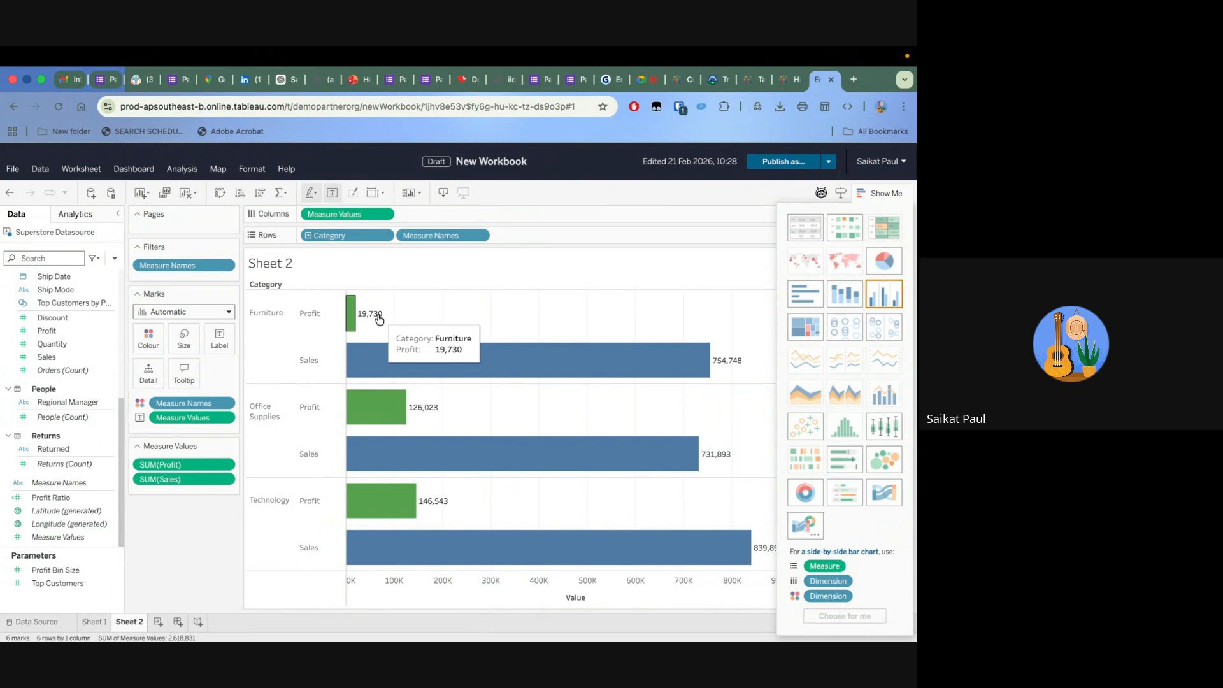
pyautogui.rightClick(418, 315)
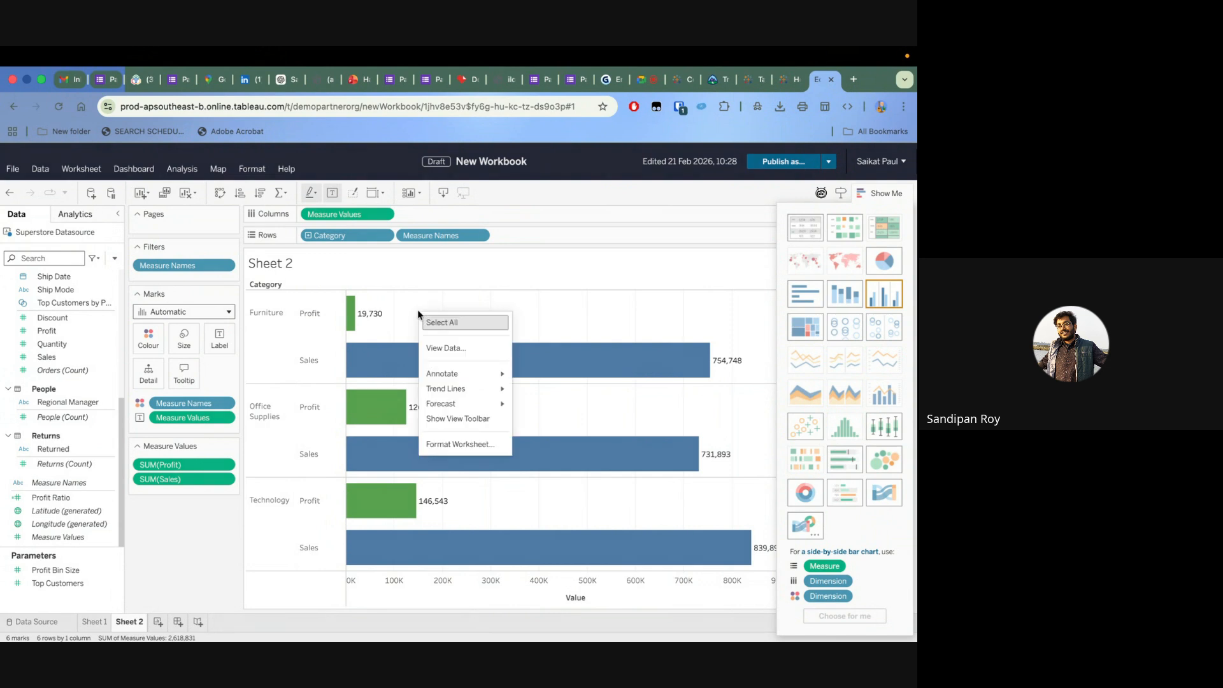
pyautogui.moveTo(459, 388)
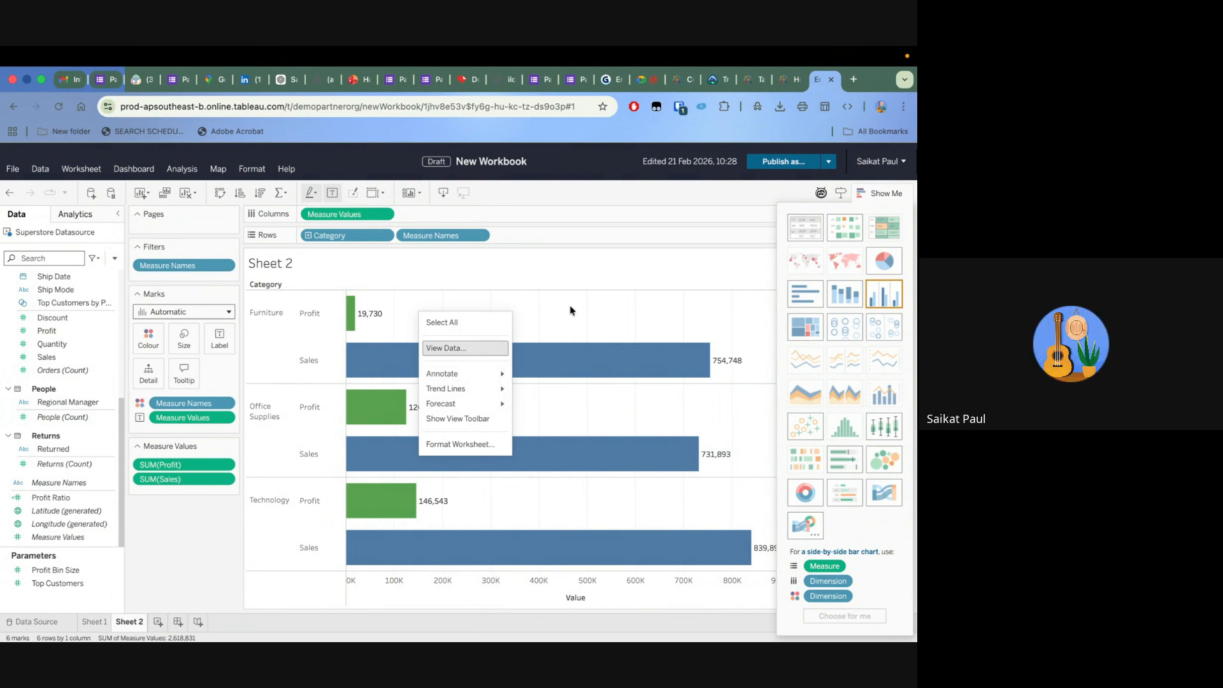
pyautogui.click(472, 445)
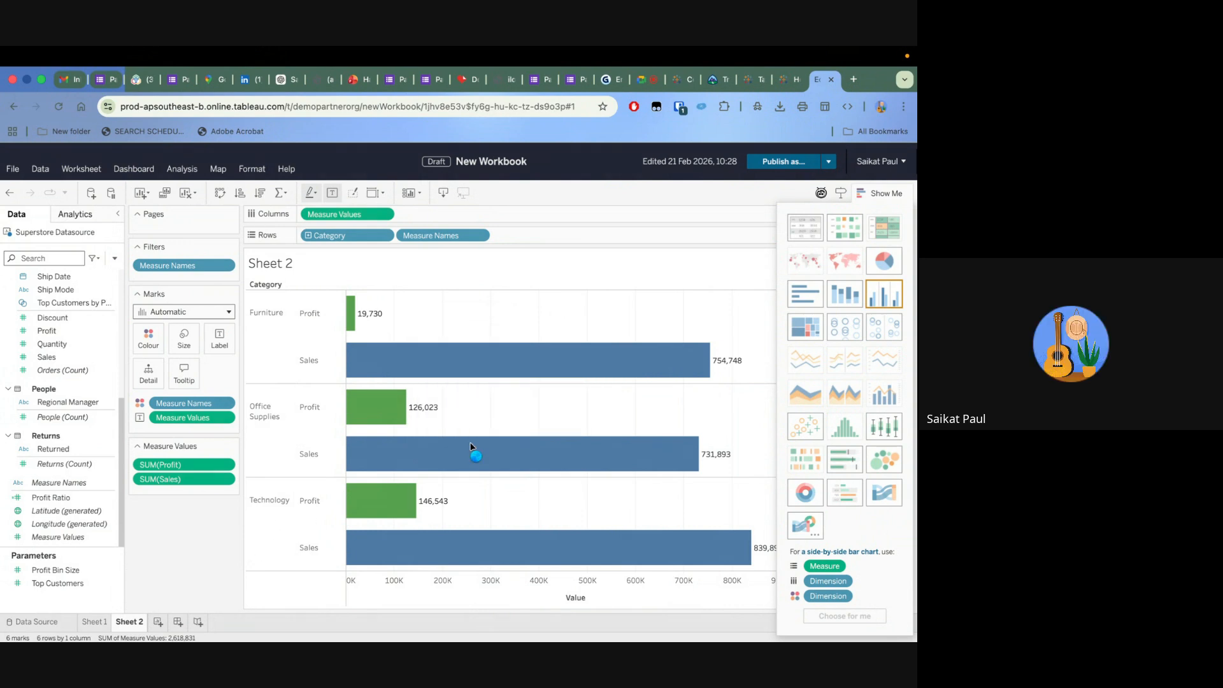
pyautogui.click(880, 193)
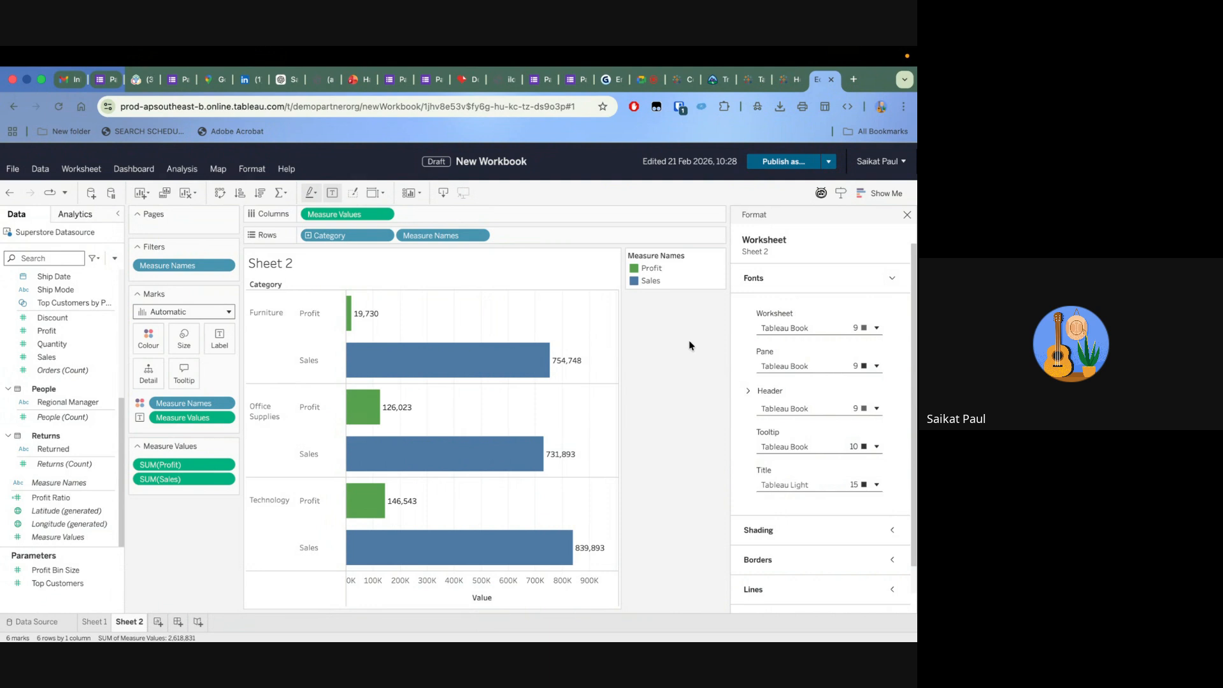
pyautogui.click(907, 215)
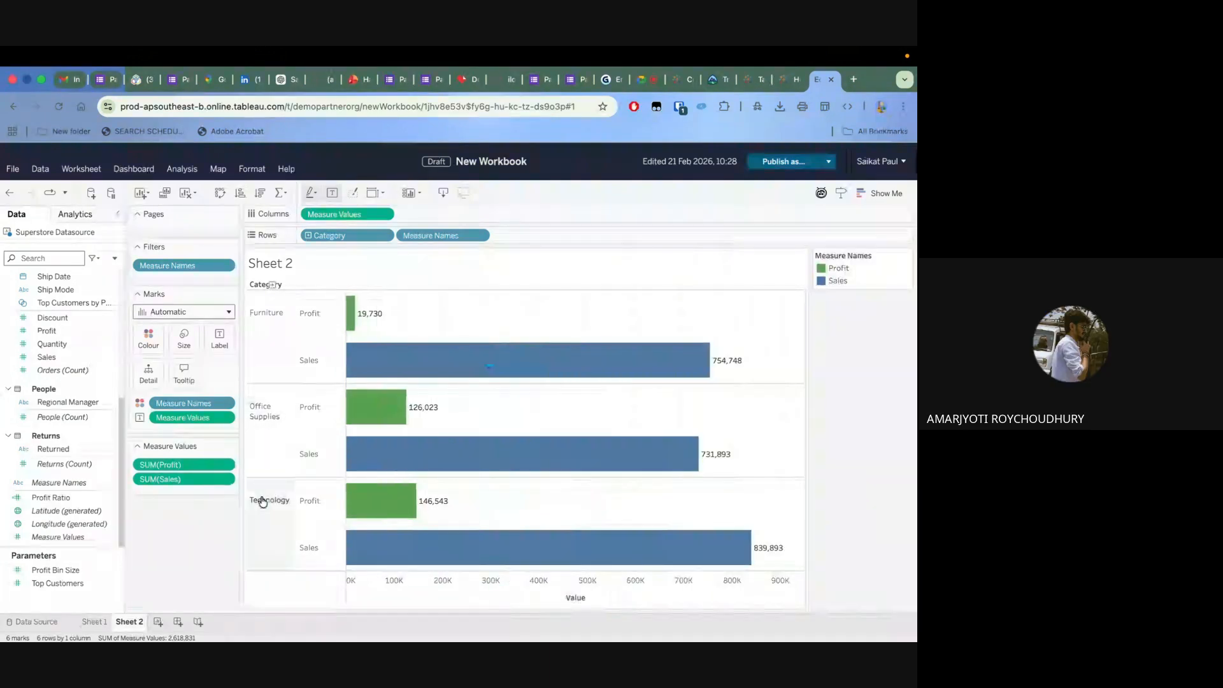
# Set the default number format of Sales to Number (Custom) with a $ prefix and Thousands (K) display units
pyautogui.click(109, 357)
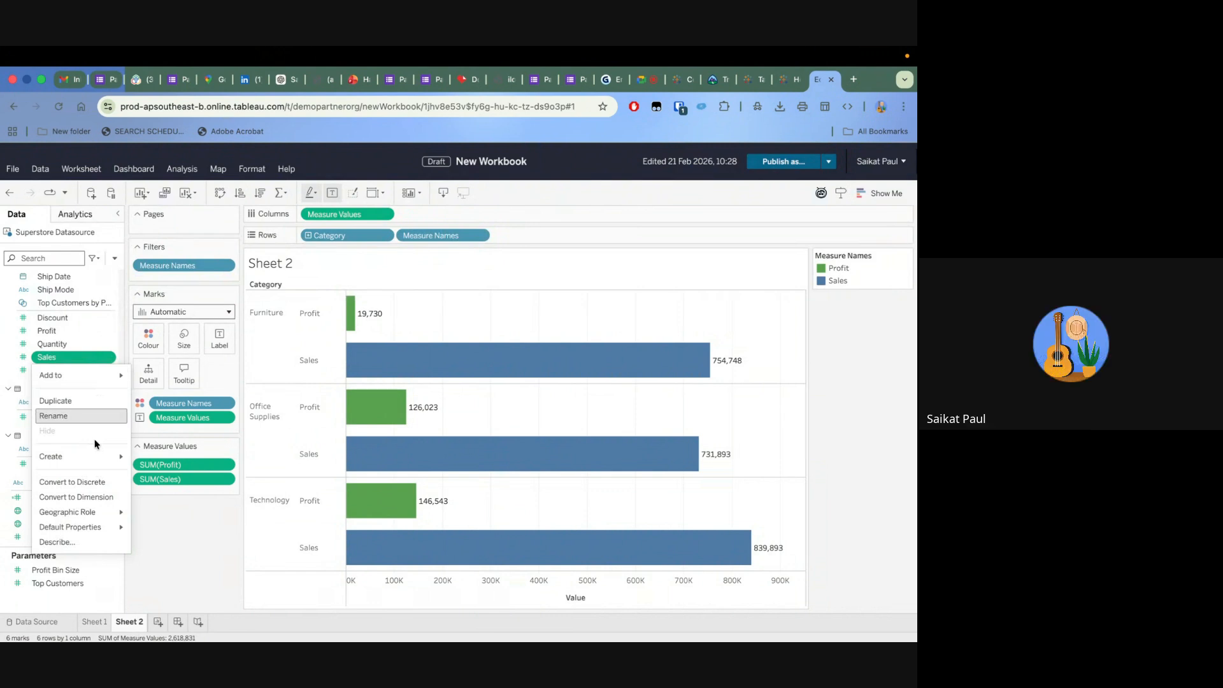
pyautogui.moveTo(94, 524)
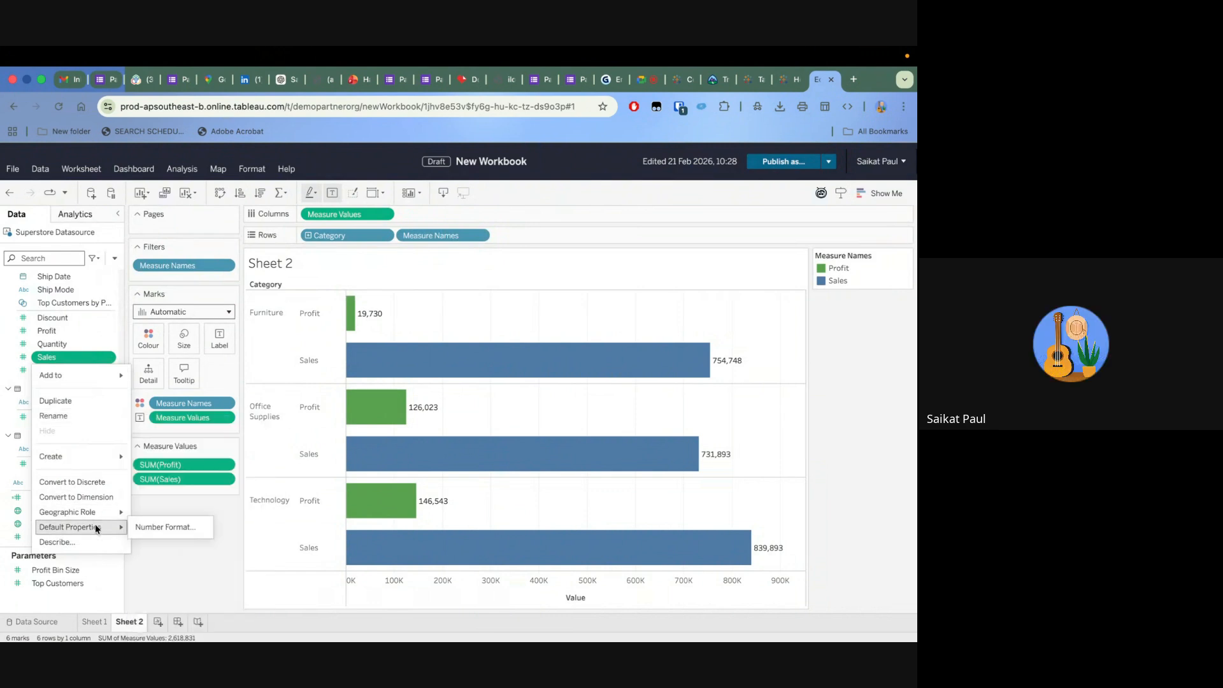
pyautogui.click(143, 527)
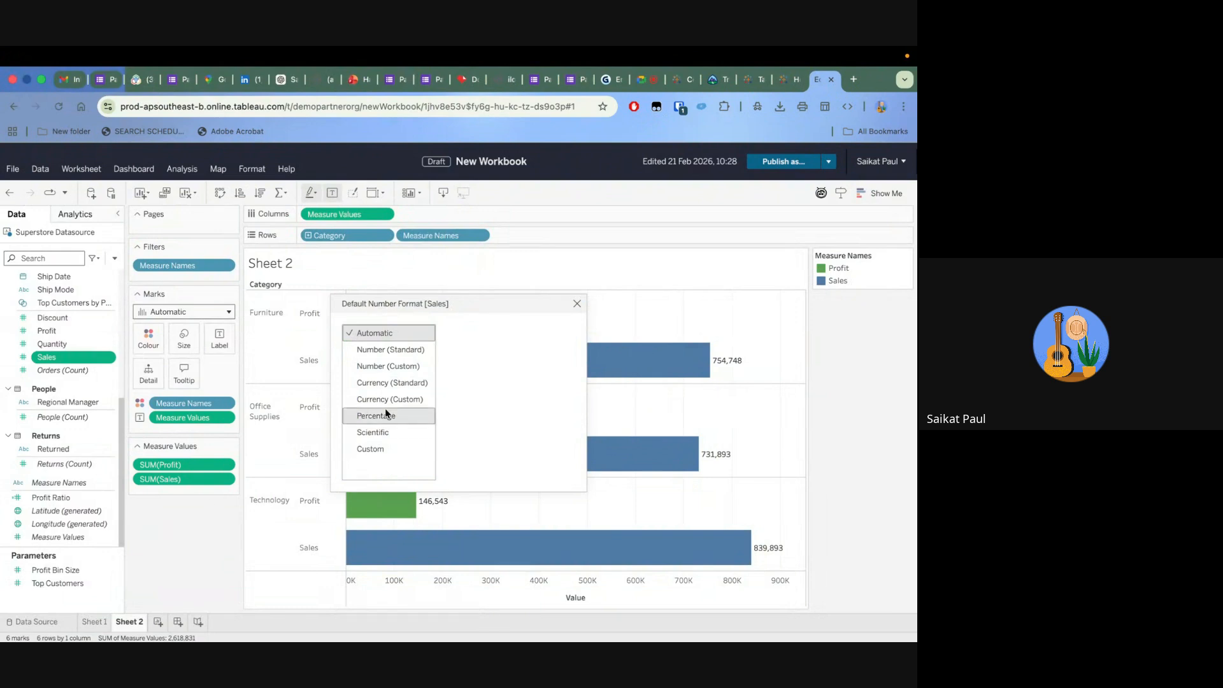
pyautogui.click(401, 367)
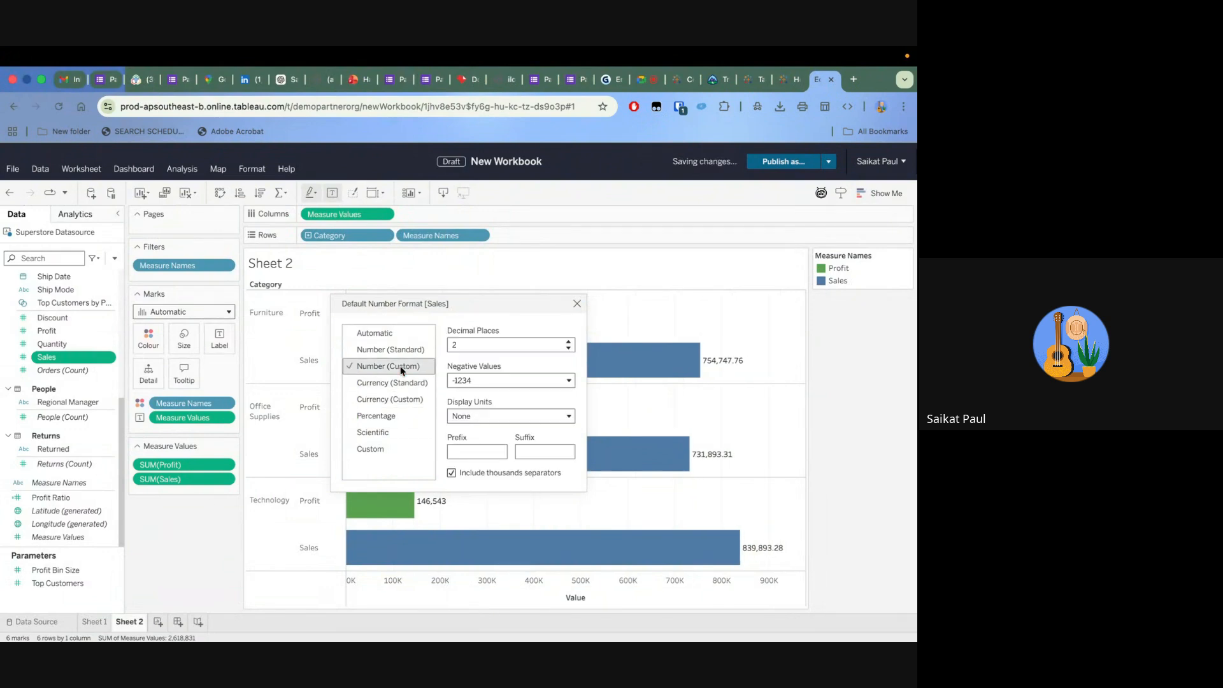
pyautogui.click(470, 451)
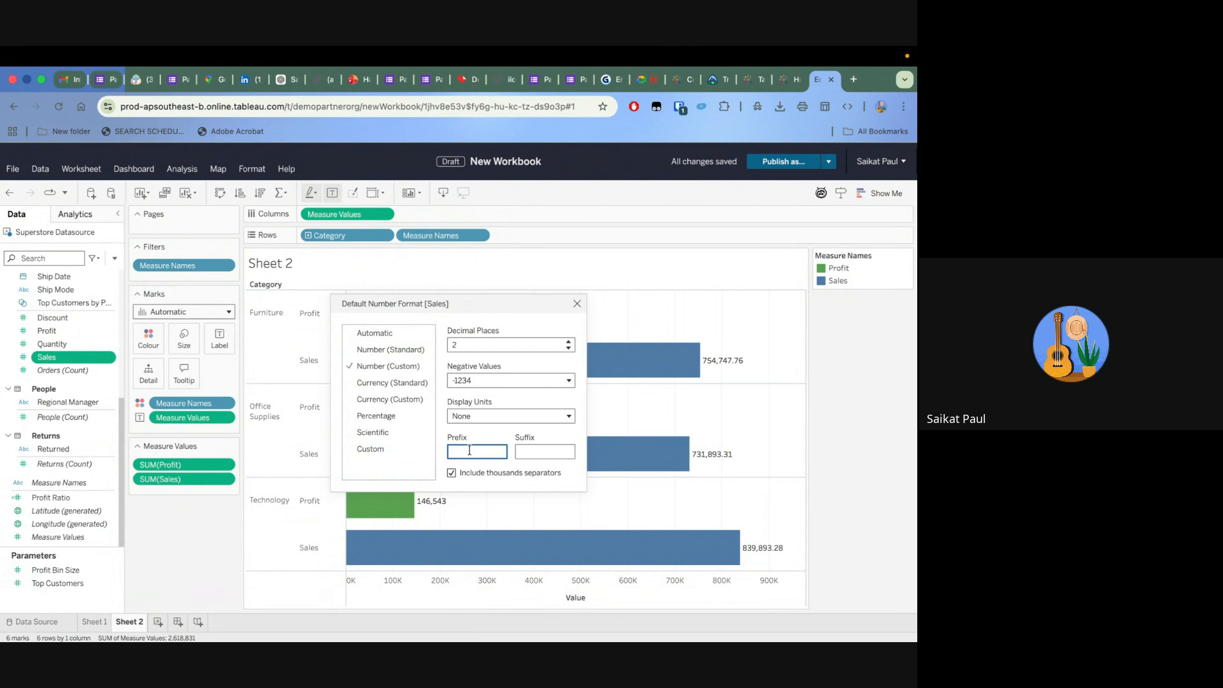
pyautogui.write('$')
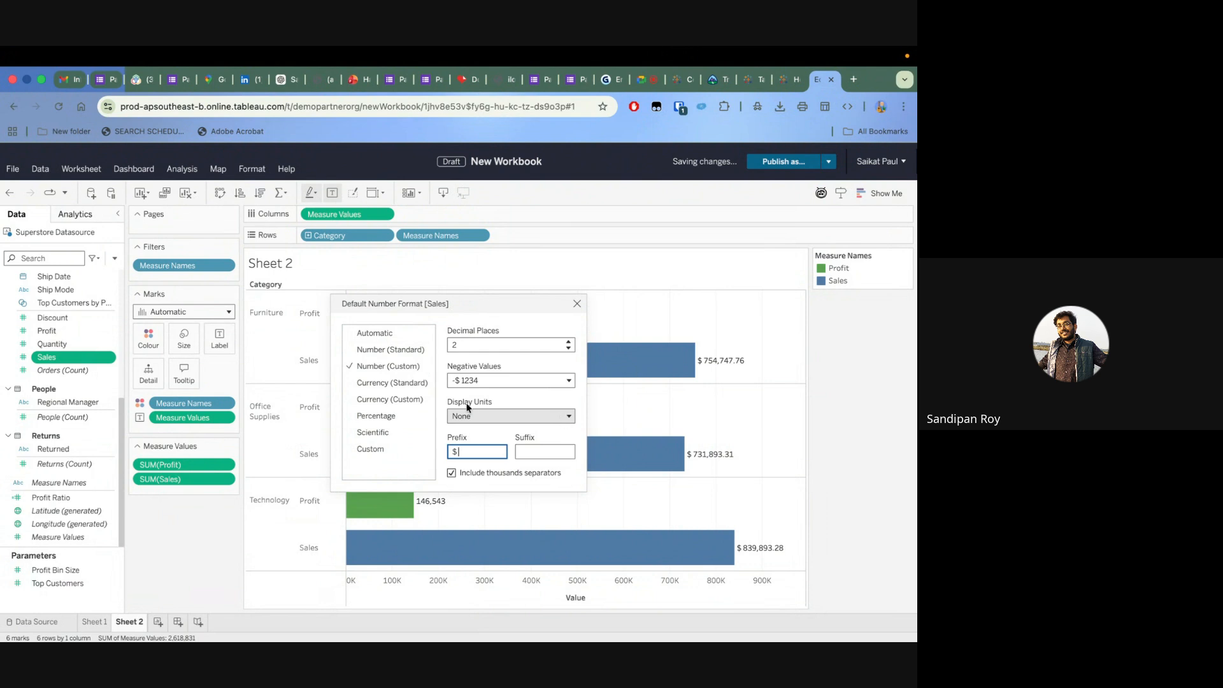
pyautogui.click(493, 417)
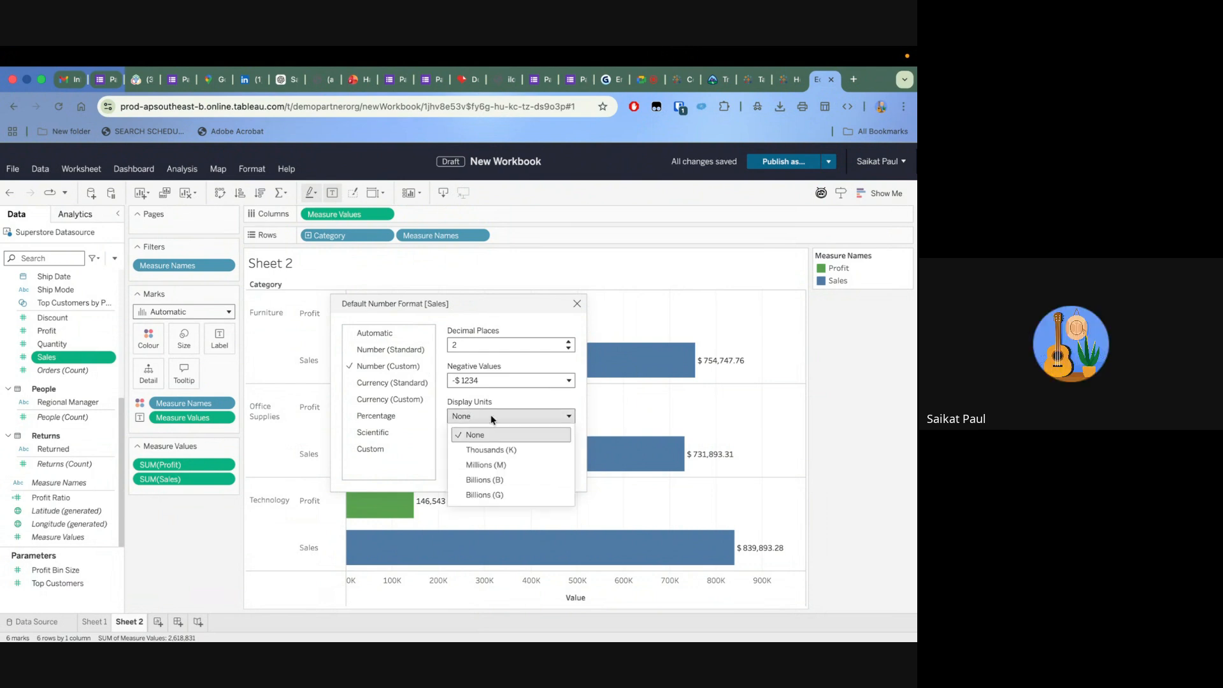
pyautogui.click(495, 451)
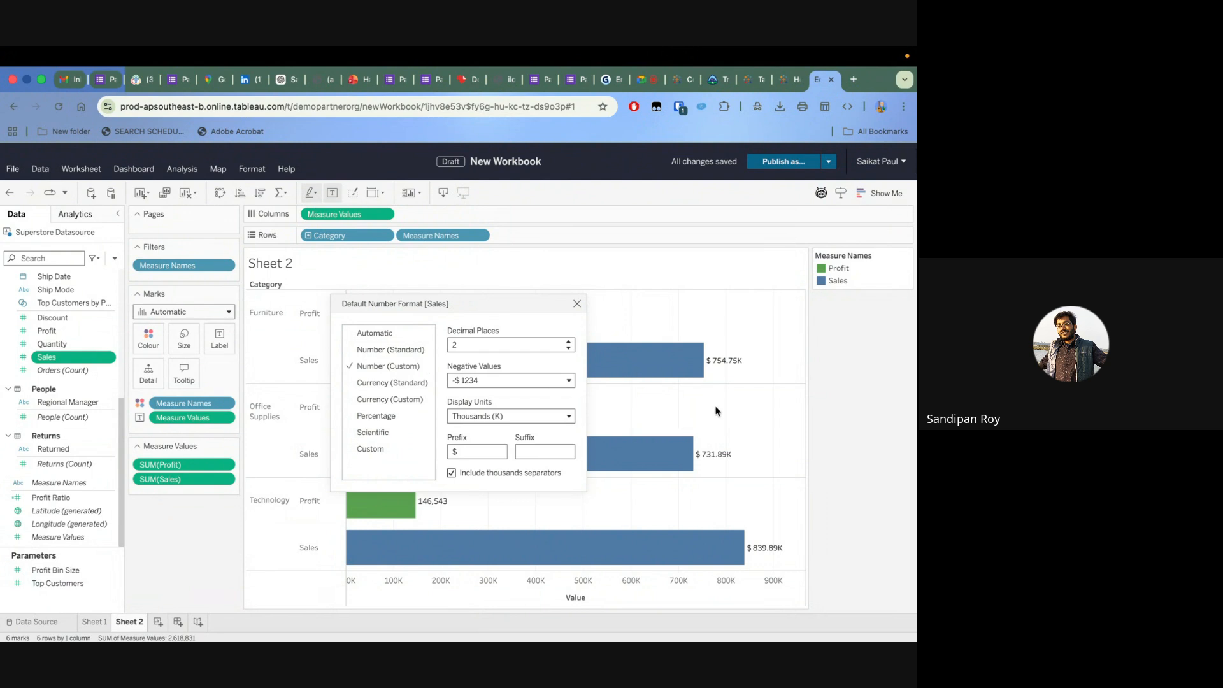
pyautogui.click(577, 304)
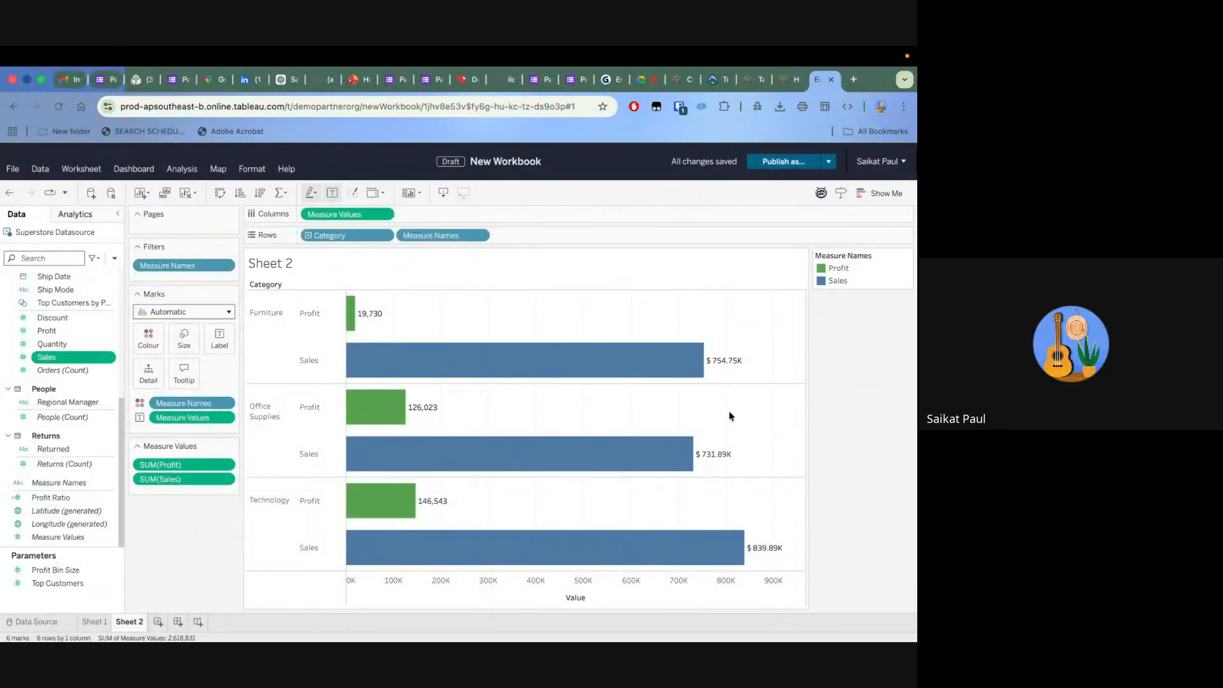
pyautogui.moveTo(728, 367)
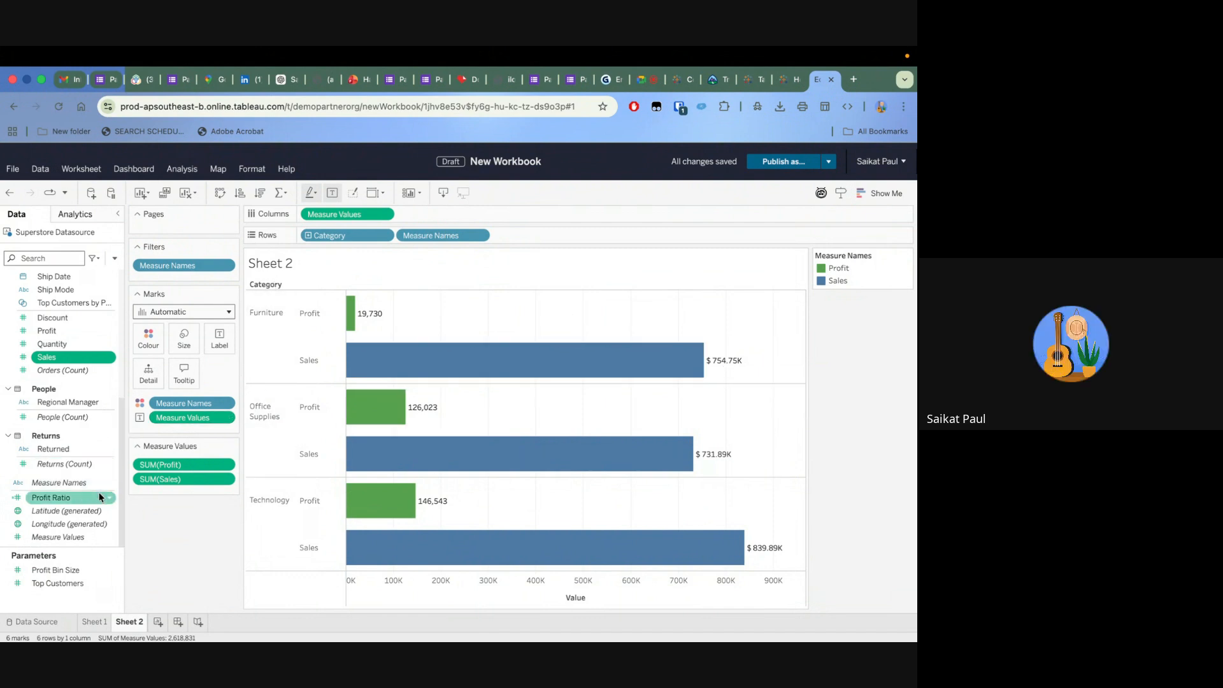
# Set the default number format of Profit to Number (Custom) with a $ prefix and Thousands (K) display units
pyautogui.click(108, 330)
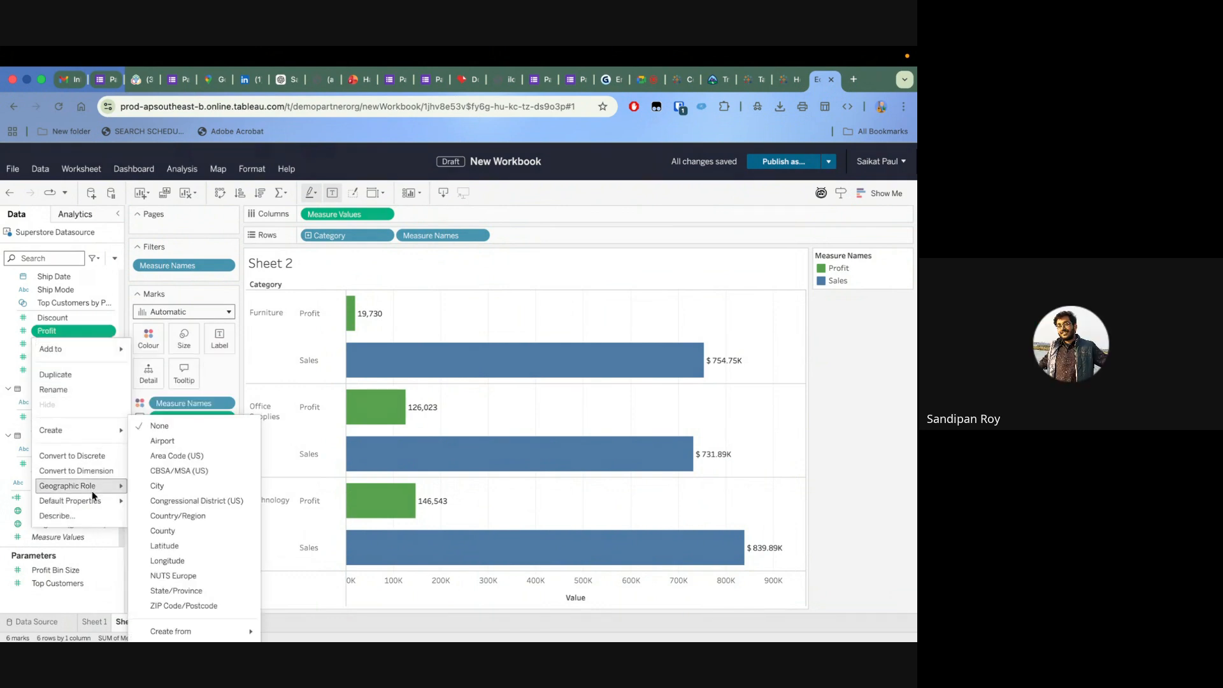
pyautogui.moveTo(91, 500)
pyautogui.click(157, 501)
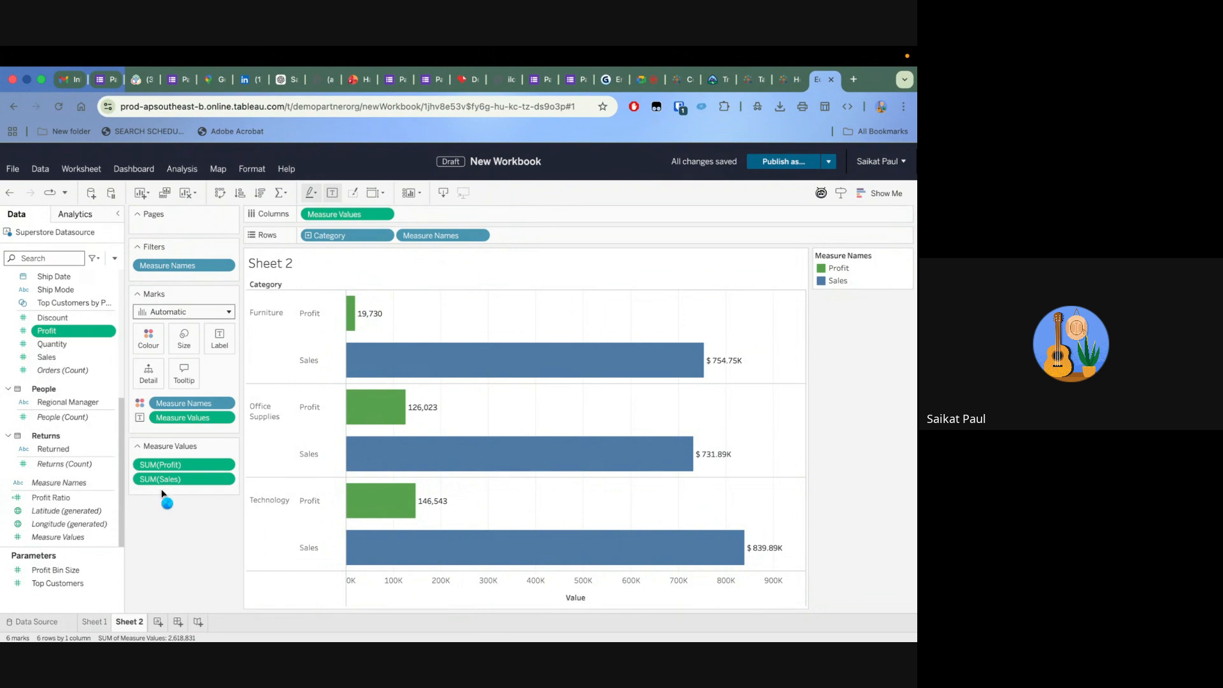
pyautogui.click(400, 365)
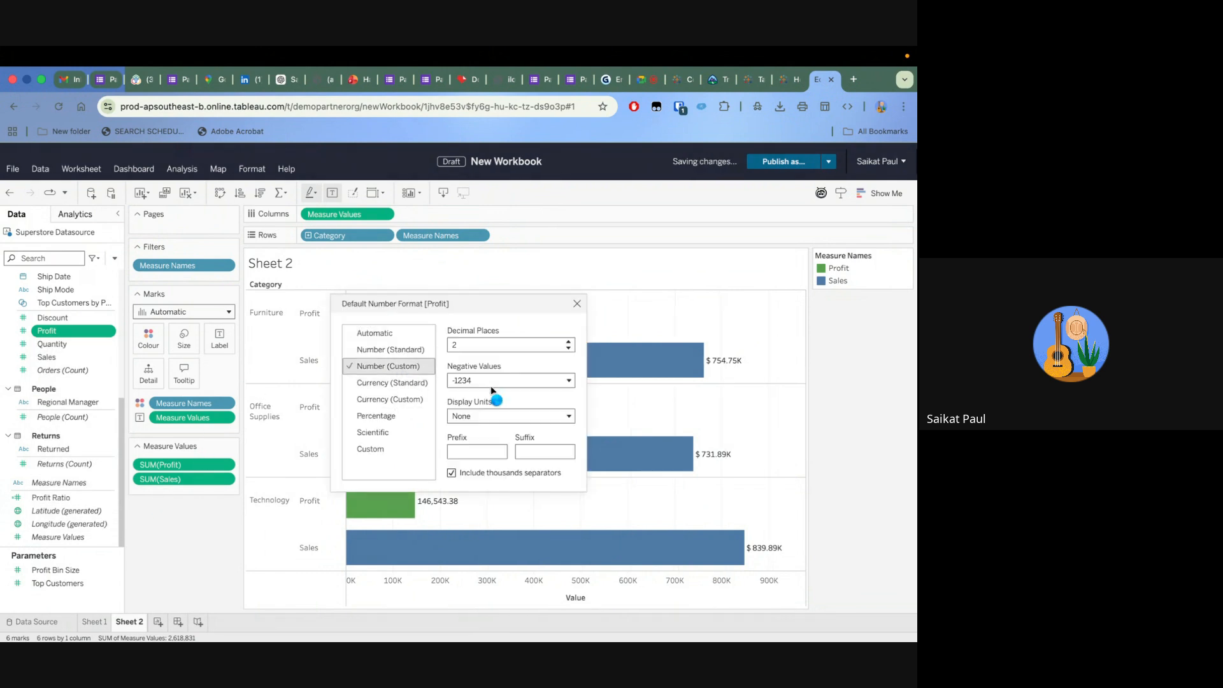
pyautogui.click(463, 452)
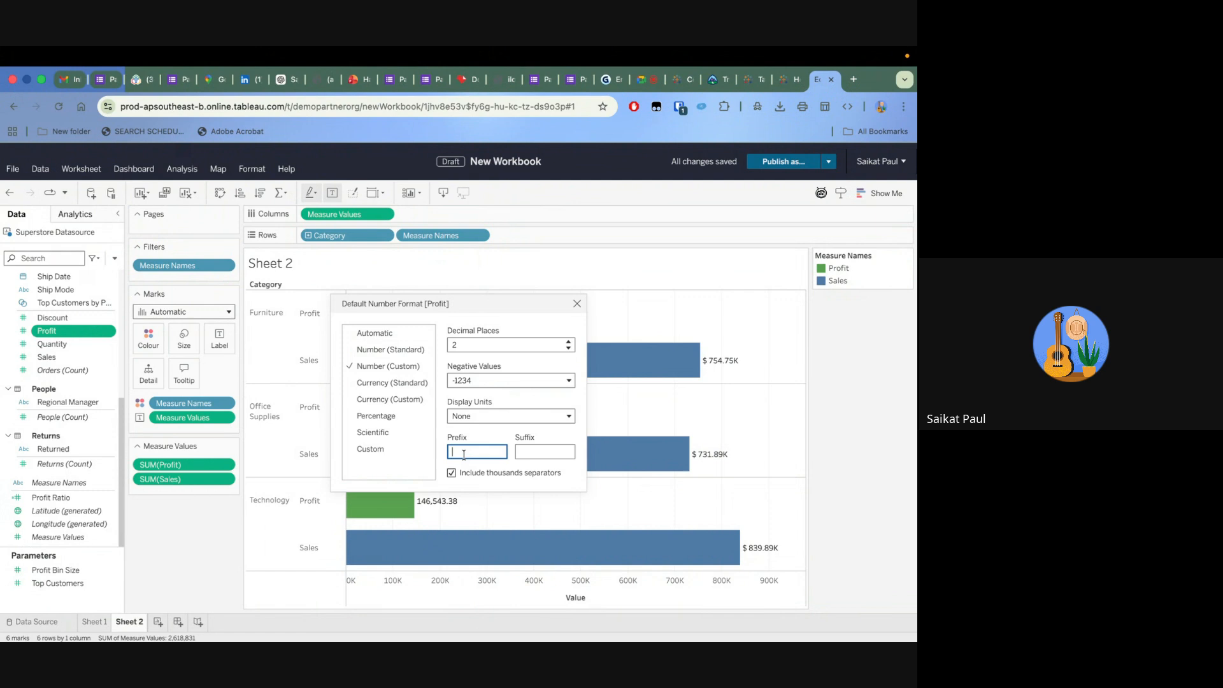
pyautogui.write('$')
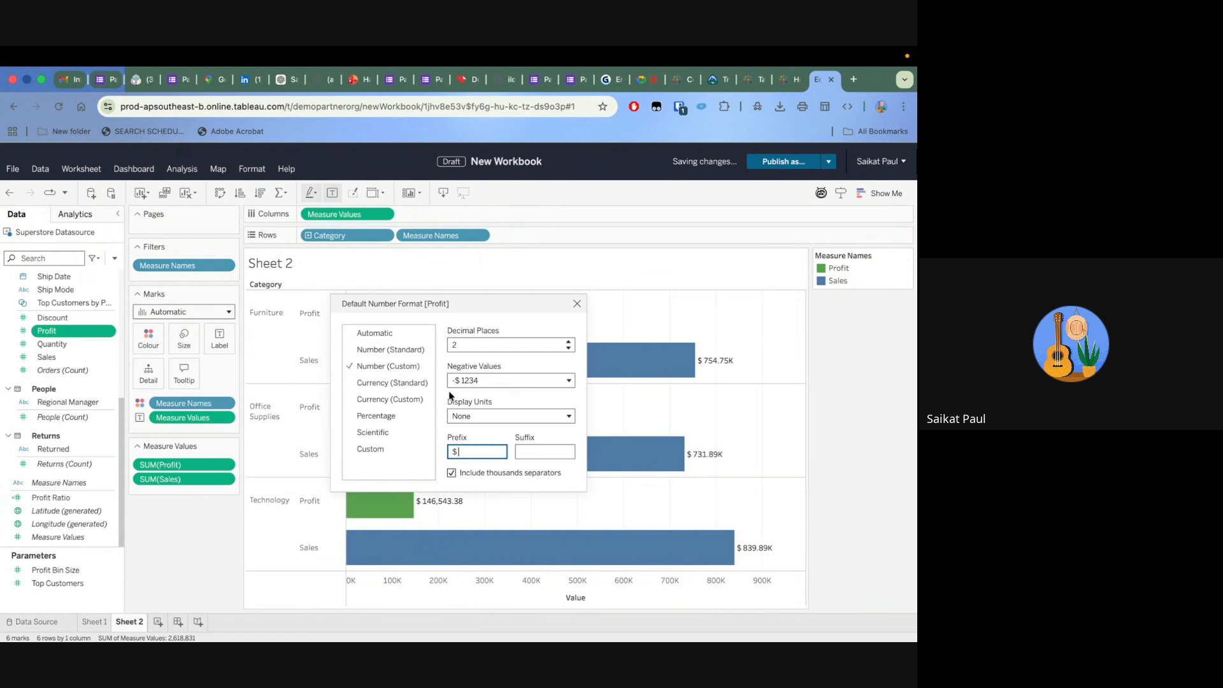
pyautogui.click(480, 416)
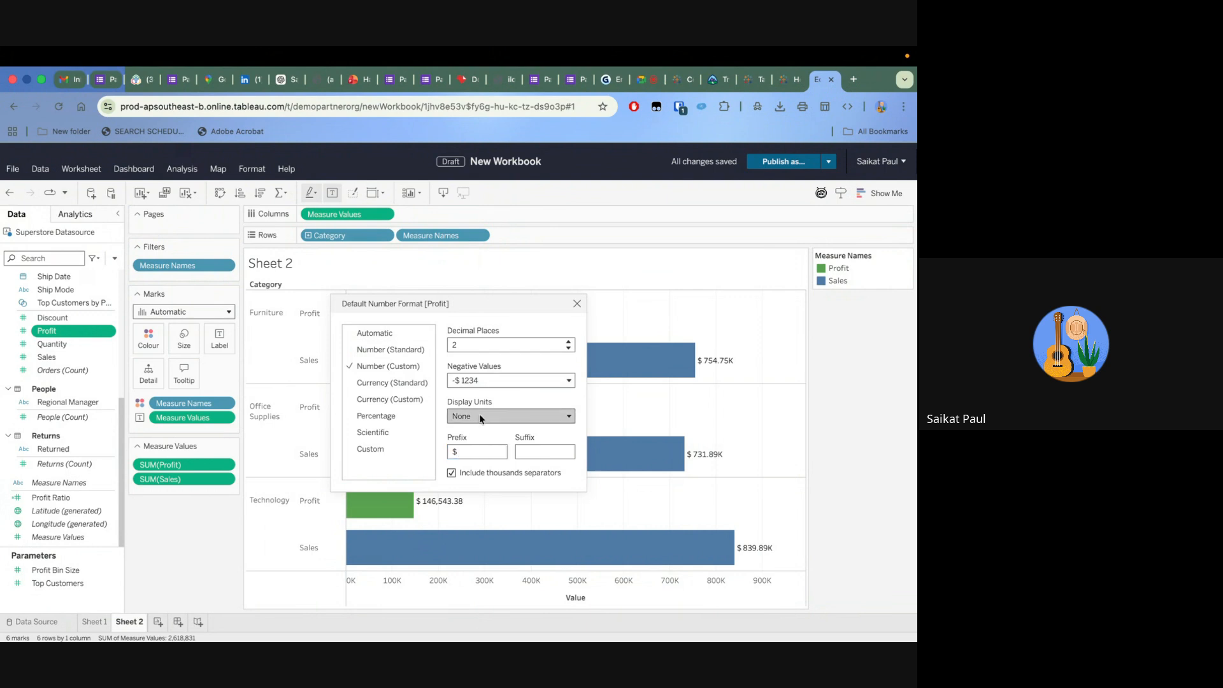
pyautogui.click(490, 450)
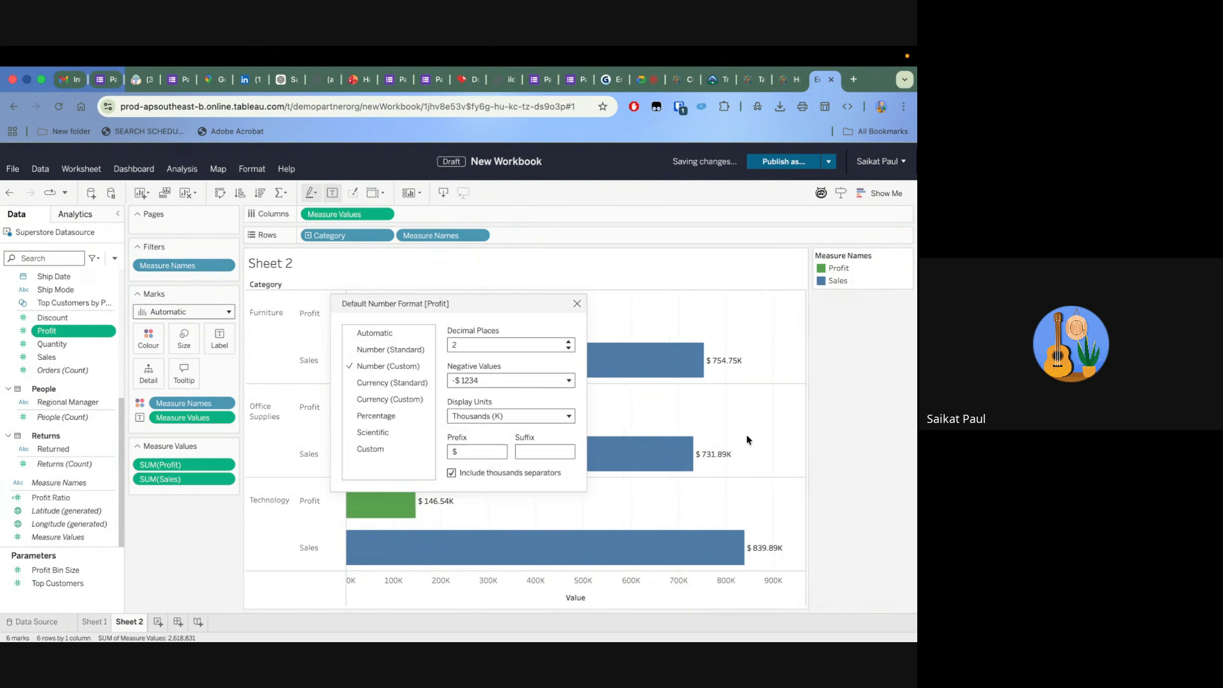
pyautogui.click(578, 304)
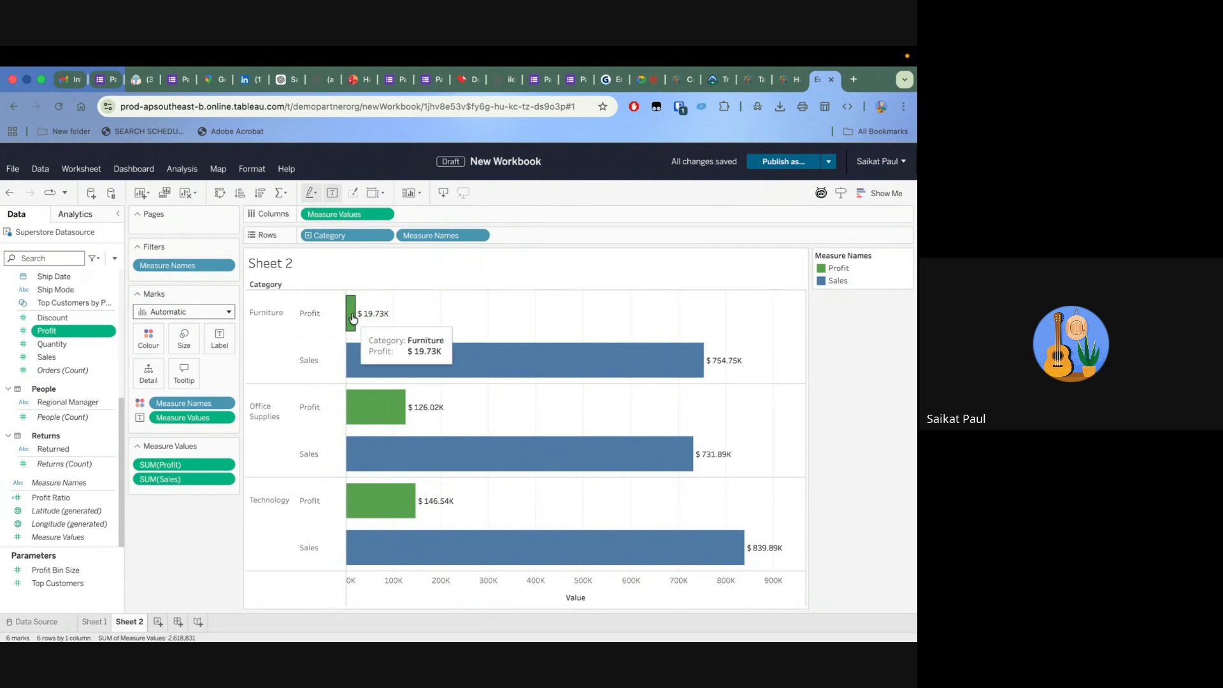
# Break the bars down by Sub-Category by adding it to the rows between Category and Measure Names
pyautogui.moveTo(376, 407)
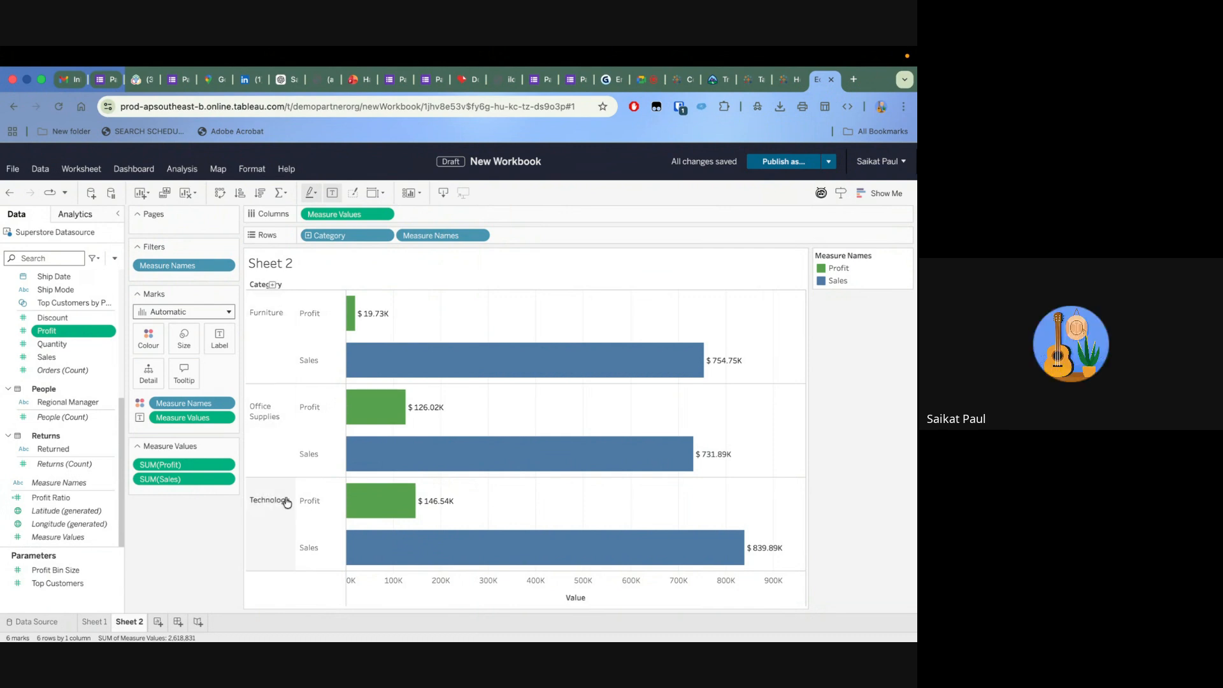
pyautogui.moveTo(359, 365)
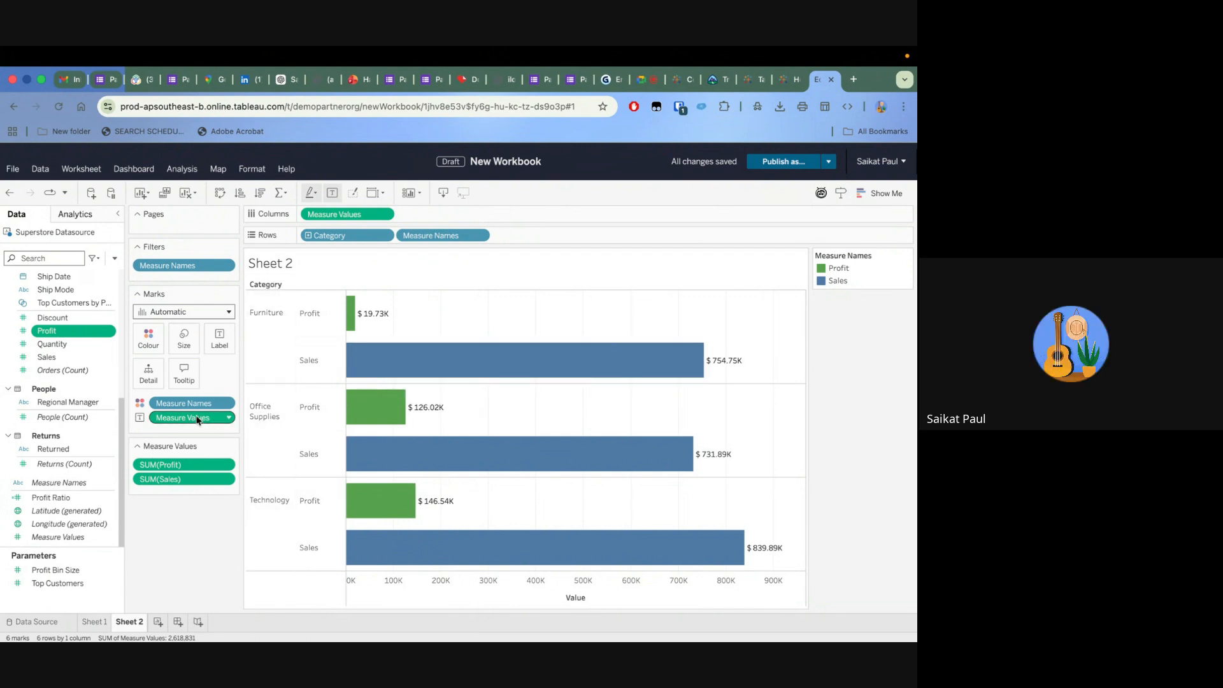
pyautogui.scroll(2, 104, 345)
pyautogui.scroll(2, 104, 345)
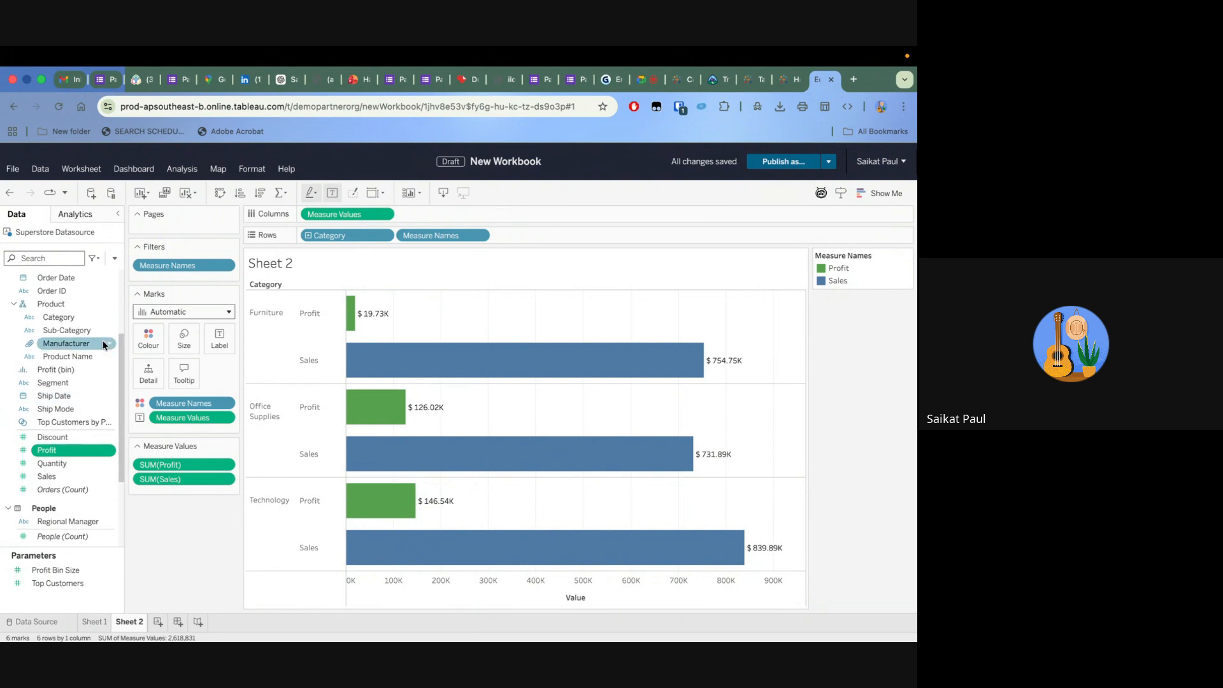
pyautogui.moveTo(101, 330); pyautogui.dragTo(404, 236)
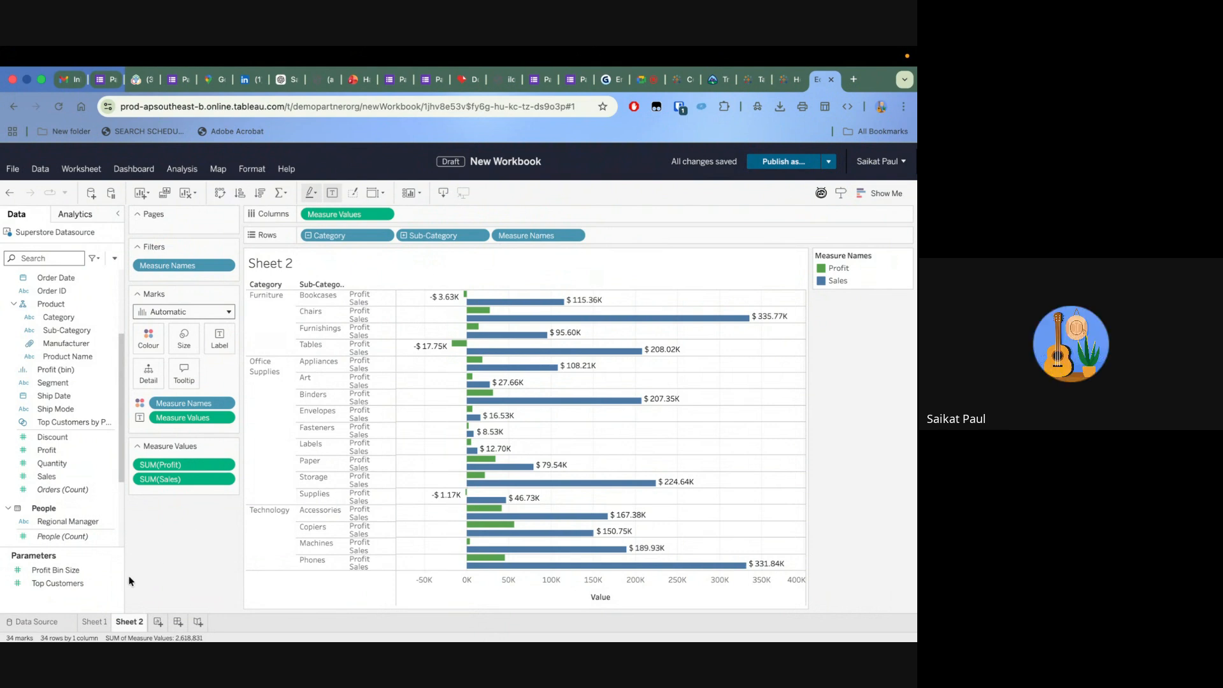
# Create a new worksheet with Sub-Category in the rows and the sums of Profit and Sales side by side in the columns
pyautogui.click(160, 626)
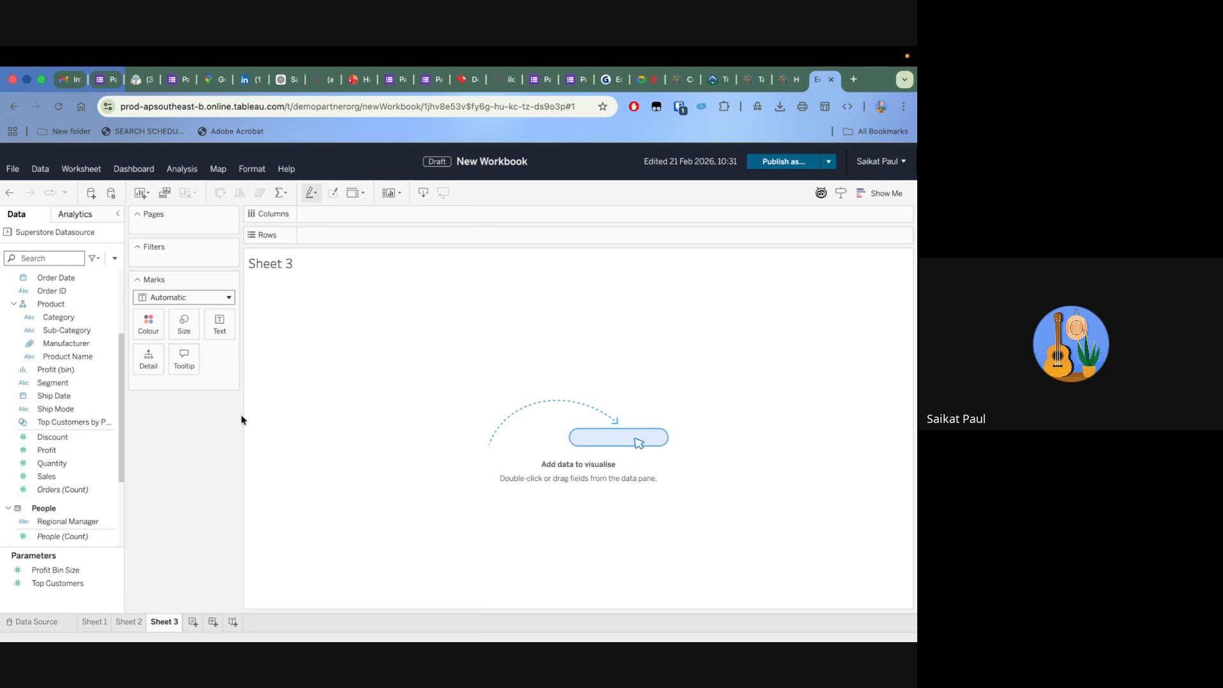
pyautogui.click(78, 359)
pyautogui.moveTo(67, 330); pyautogui.dragTo(393, 233)
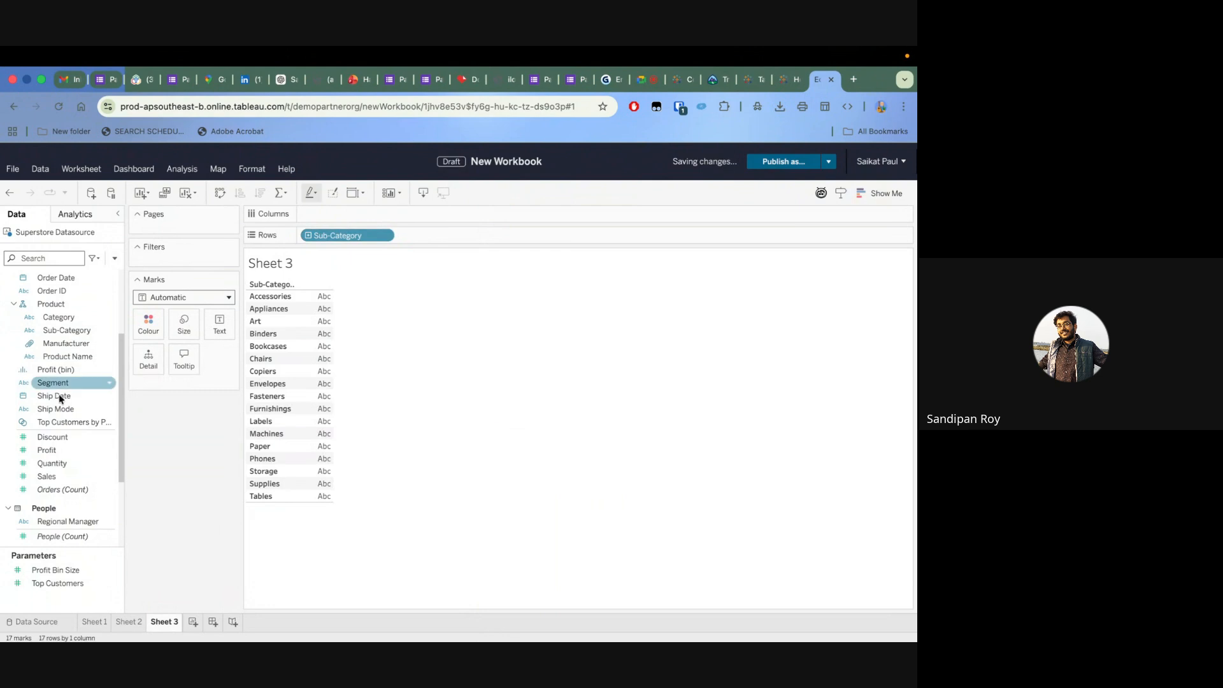
pyautogui.moveTo(46, 450); pyautogui.dragTo(382, 217)
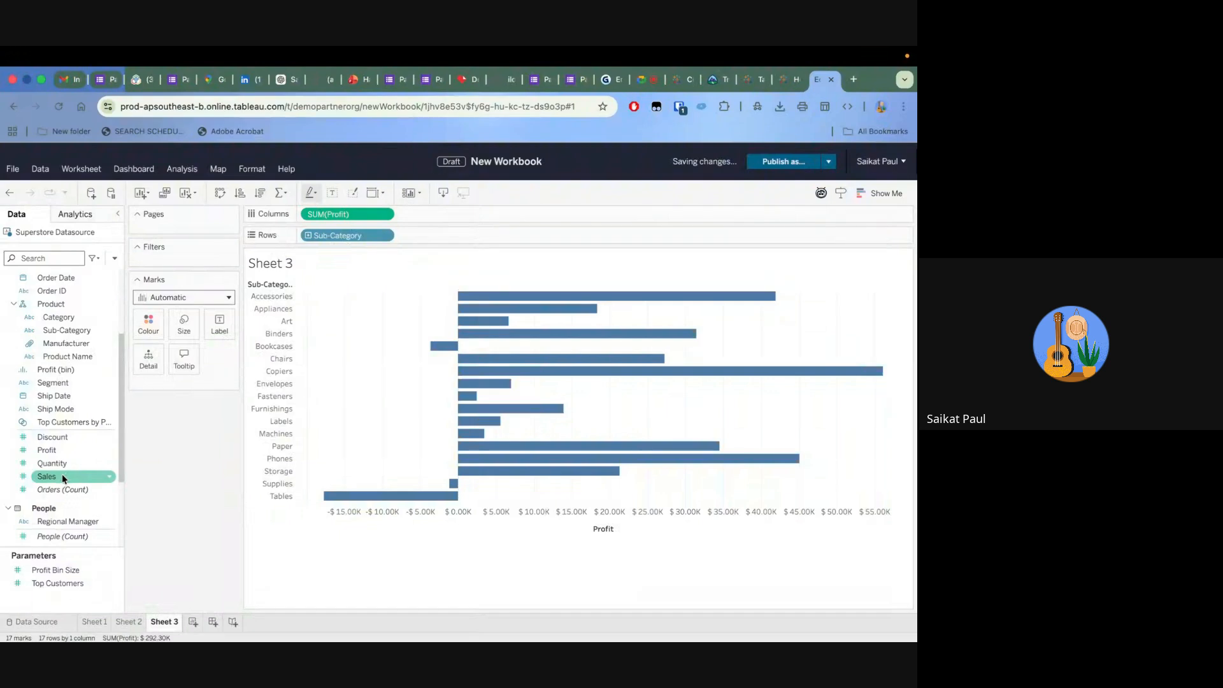
pyautogui.moveTo(60, 475); pyautogui.dragTo(472, 215)
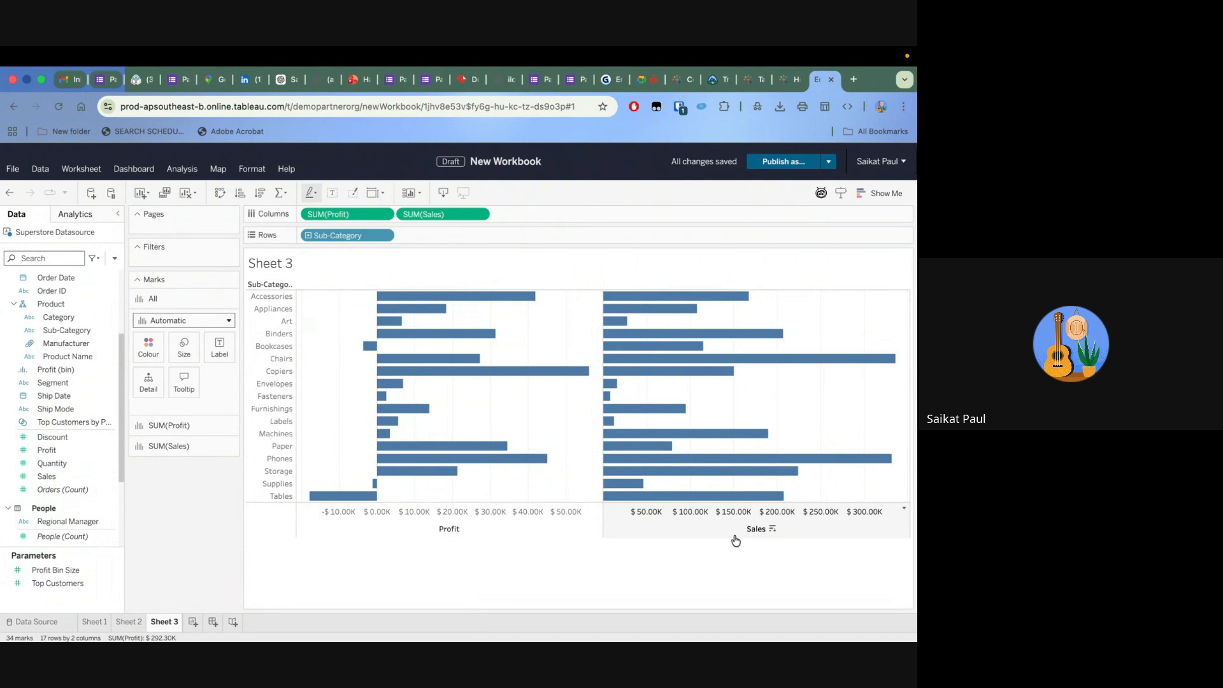
# Combine Profit and Sales into a dual-axis chart and synchronise the Sales axis with the Profit axis
pyautogui.click(483, 215)
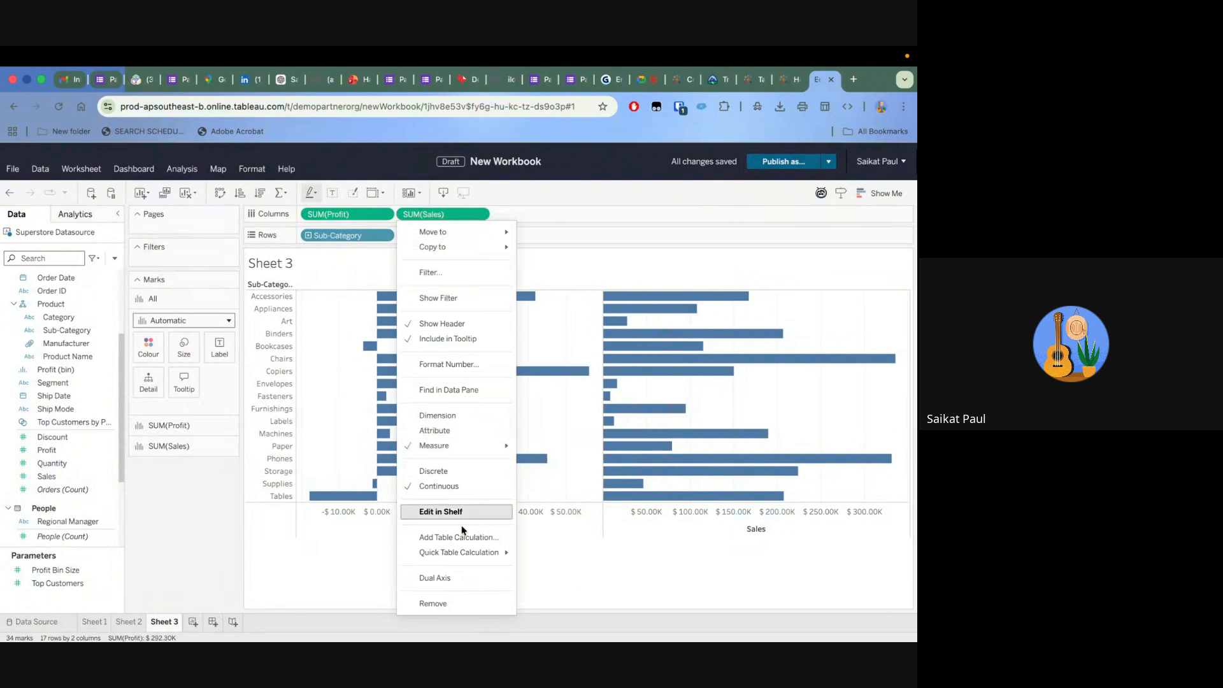
pyautogui.click(453, 576)
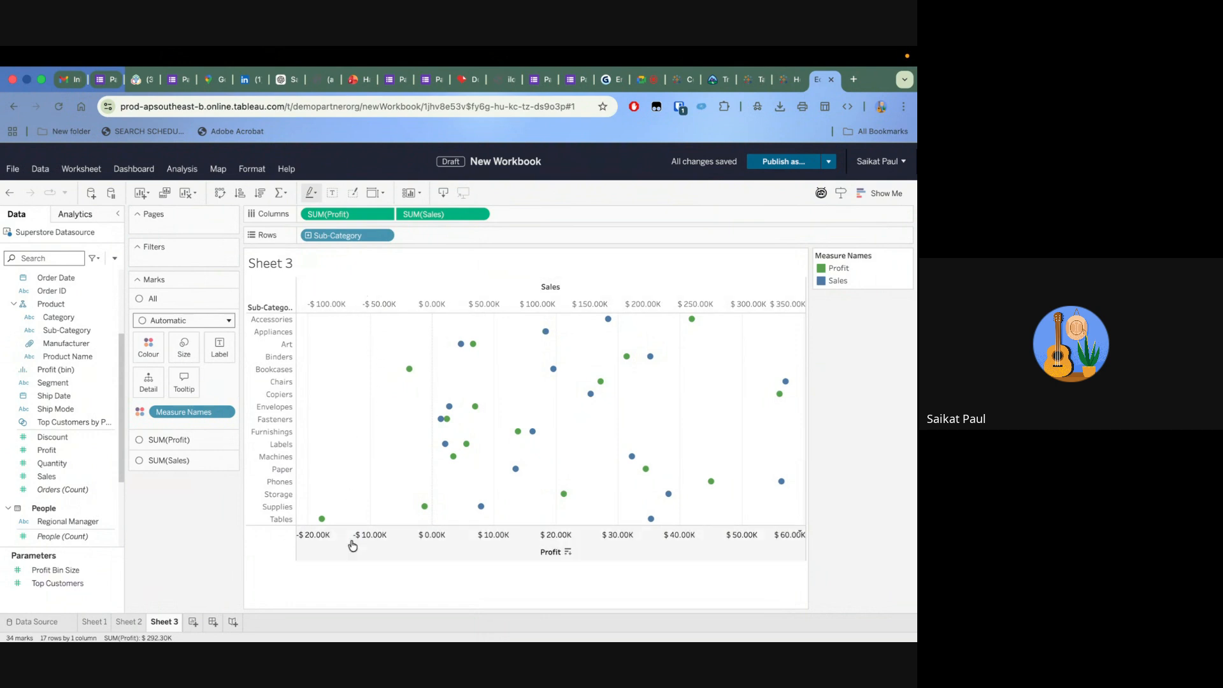
pyautogui.rightClick(355, 299)
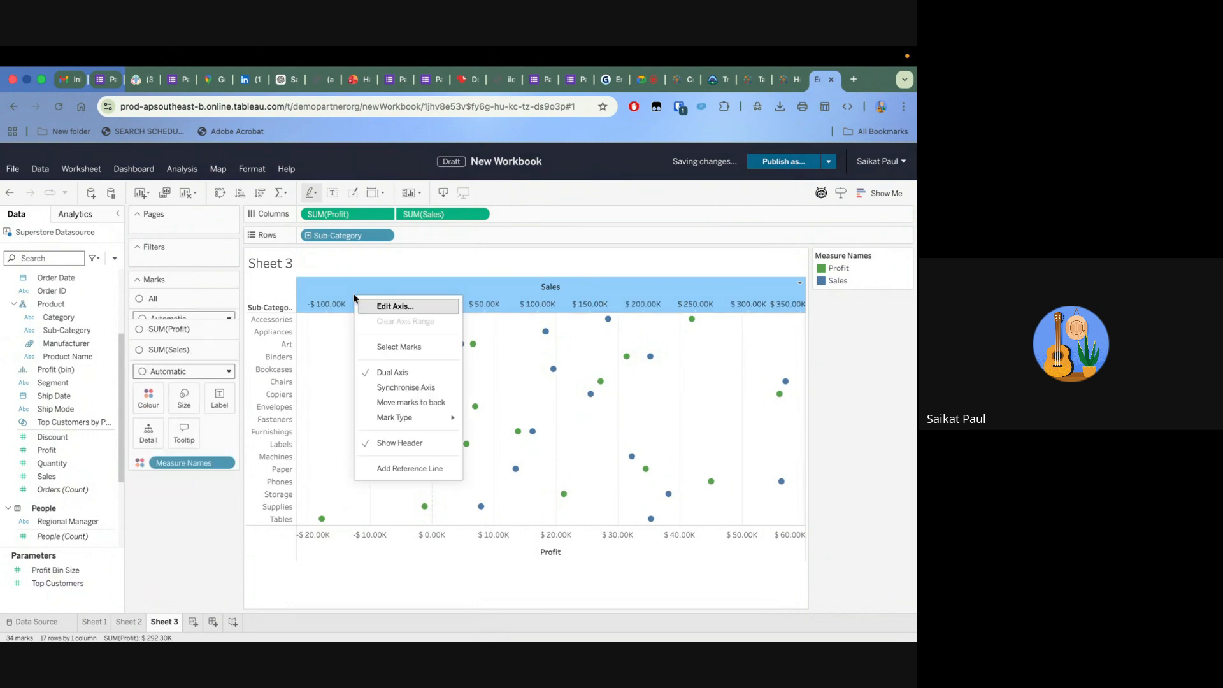
pyautogui.click(396, 387)
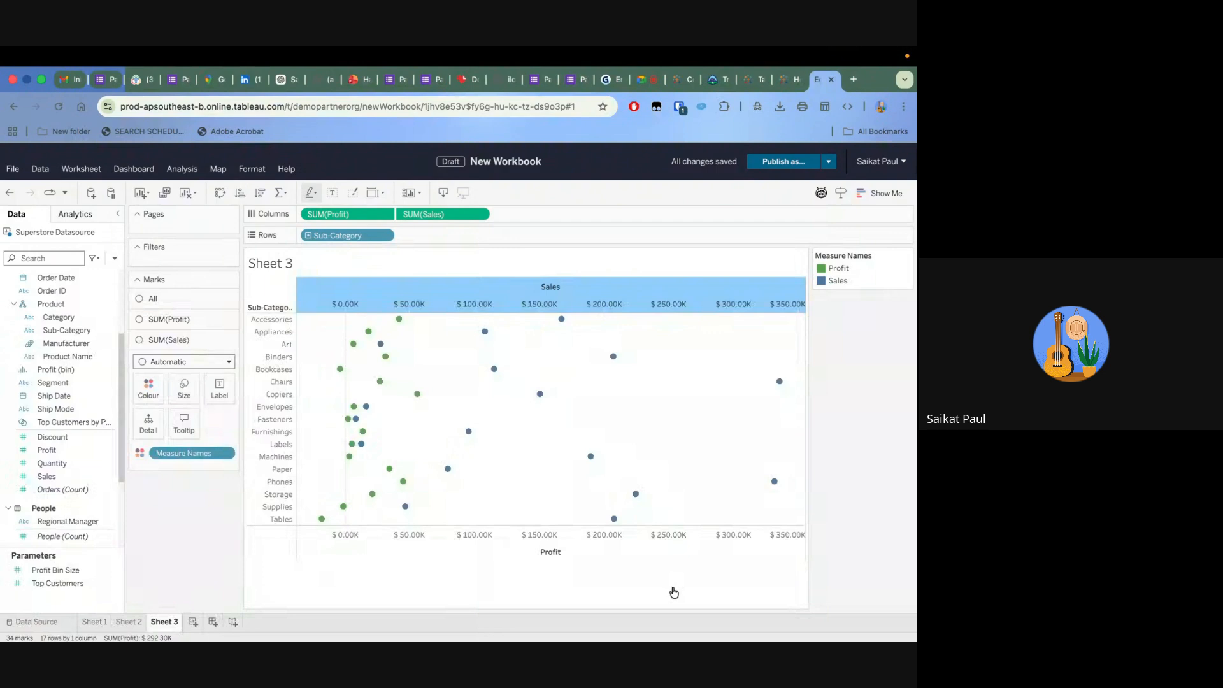
pyautogui.click(226, 322)
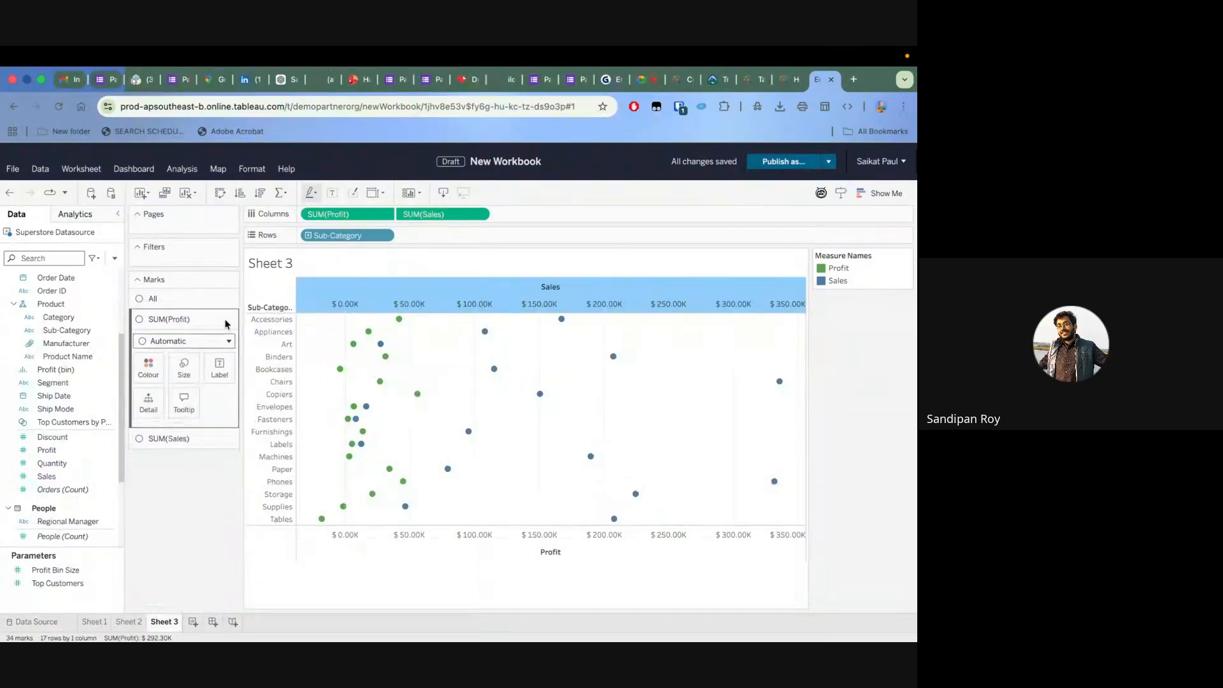
pyautogui.click(164, 345)
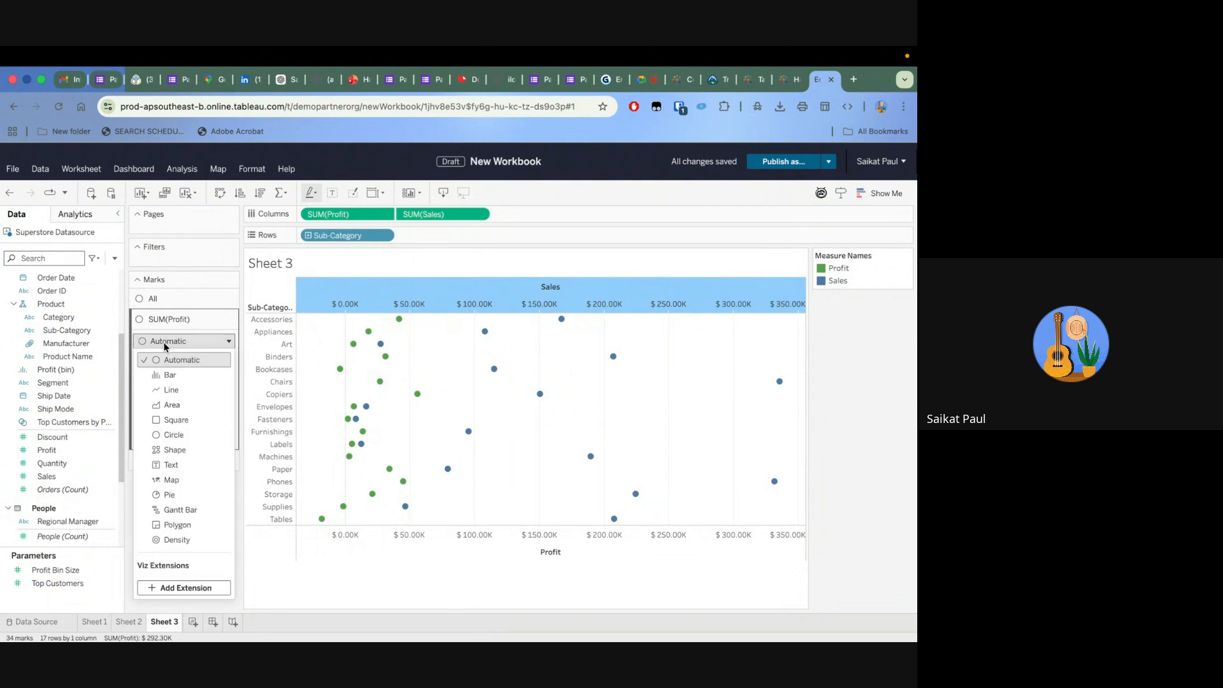
pyautogui.click(208, 344)
pyautogui.click(167, 460)
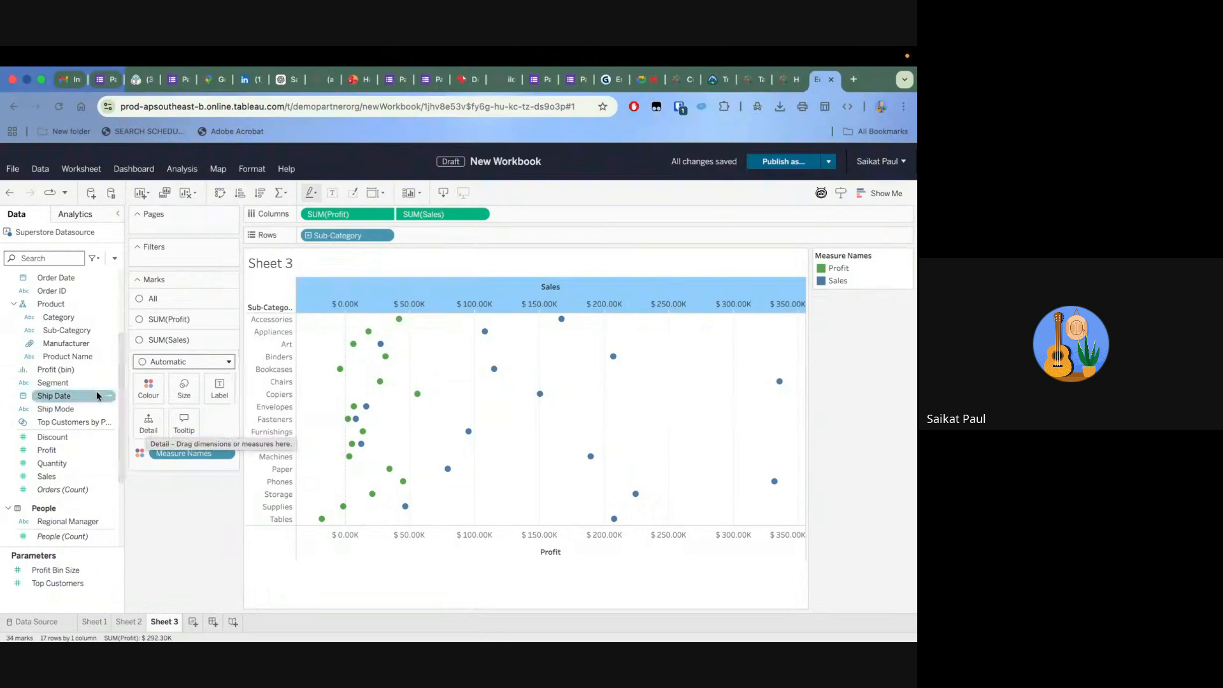
# Change the mark type of all measures in the dual-axis chart to Bar
pyautogui.click(190, 299)
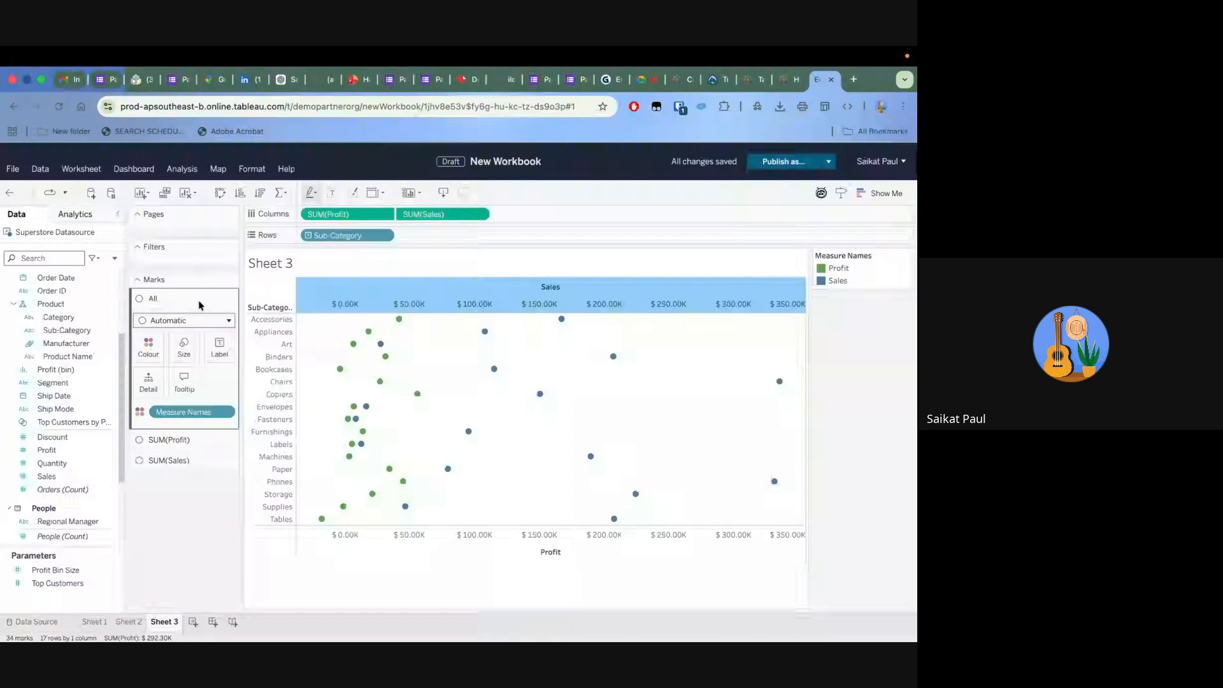
pyautogui.click(224, 322)
pyautogui.click(198, 358)
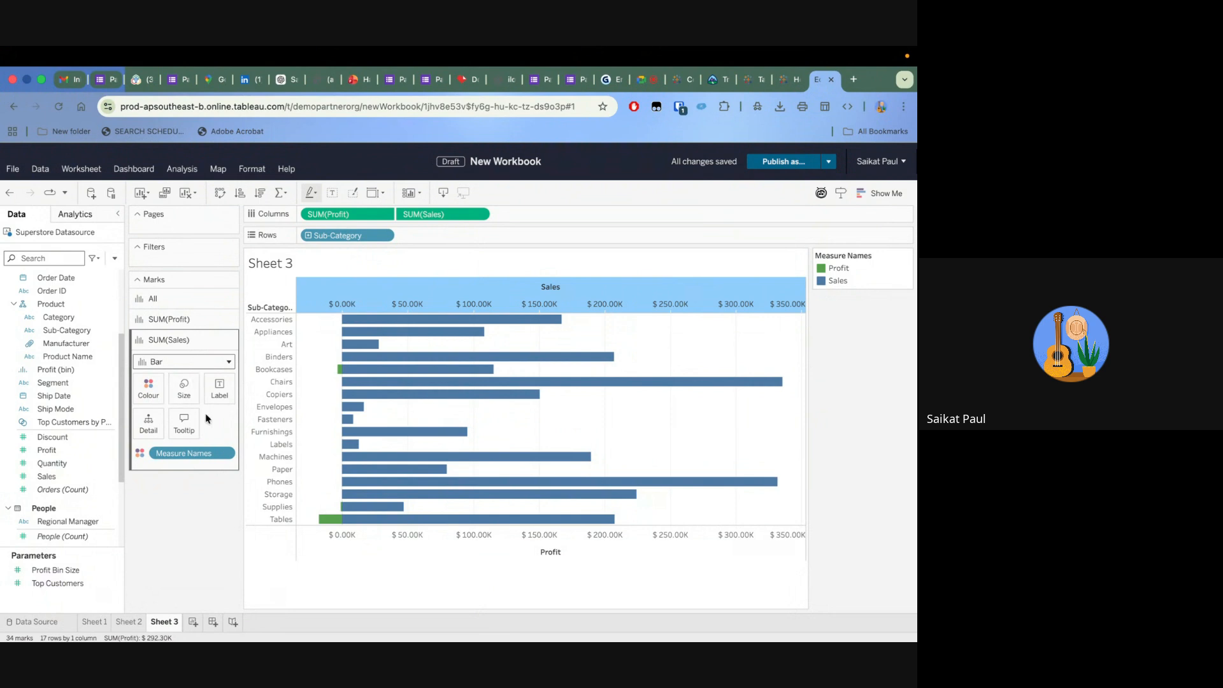
# Inspect the negative Profit bars, then highlight Profit through the Measure Names legend and clear the highlight again
pyautogui.moveTo(340, 521)
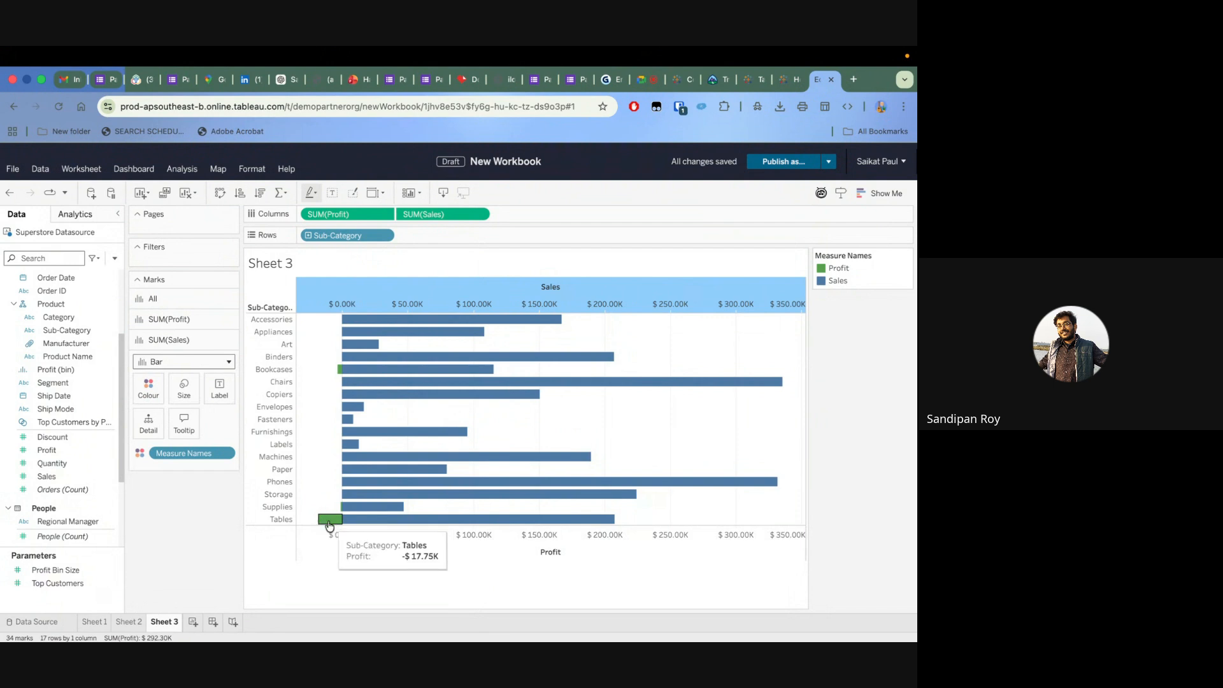
pyautogui.moveTo(356, 376)
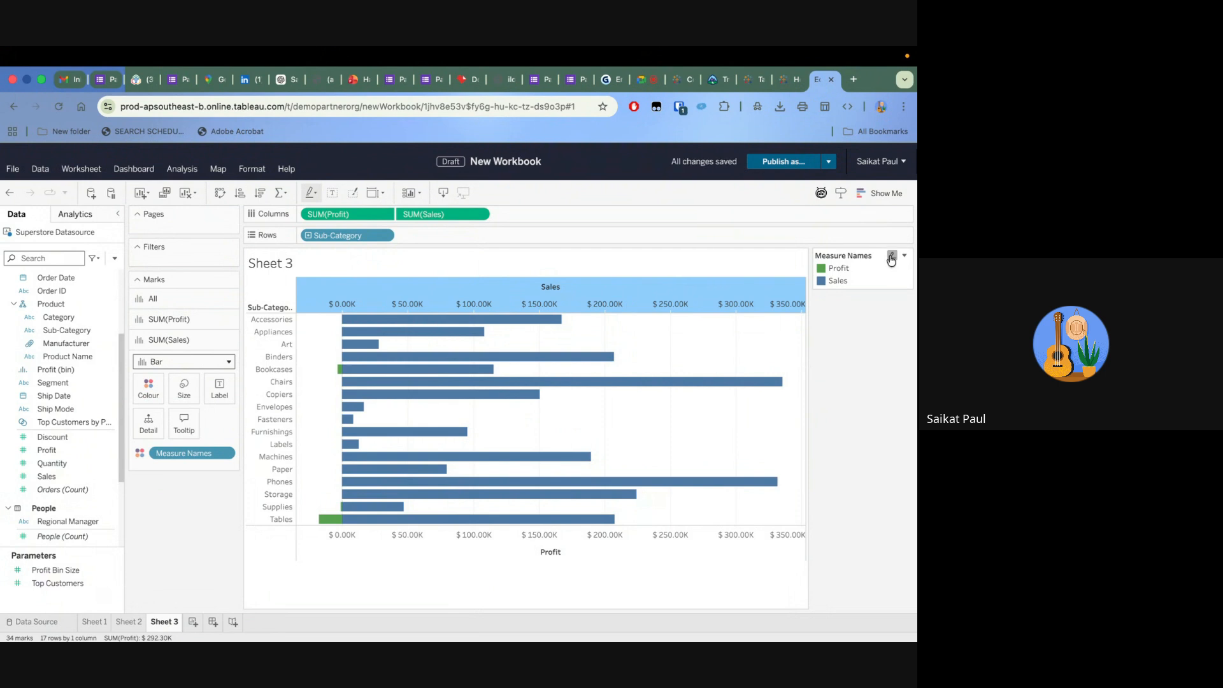
pyautogui.click(842, 268)
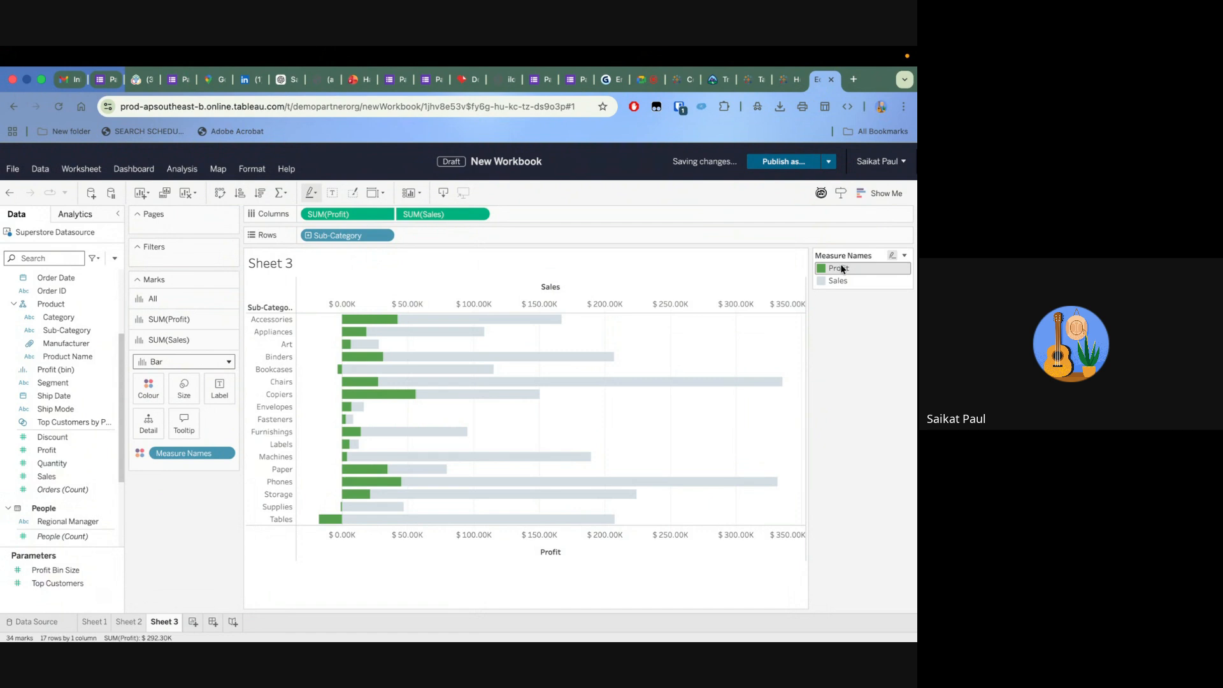
pyautogui.click(845, 269)
# Open the colour settings for the Measure Names legend
pyautogui.click(891, 255)
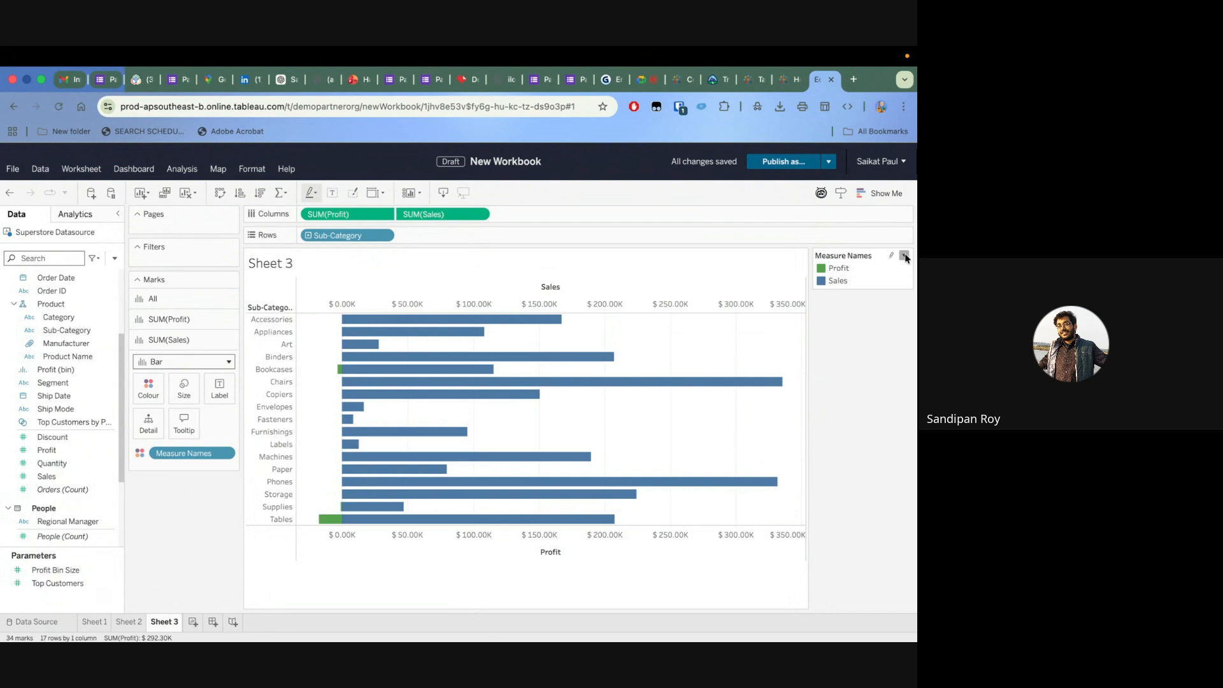
pyautogui.click(904, 256)
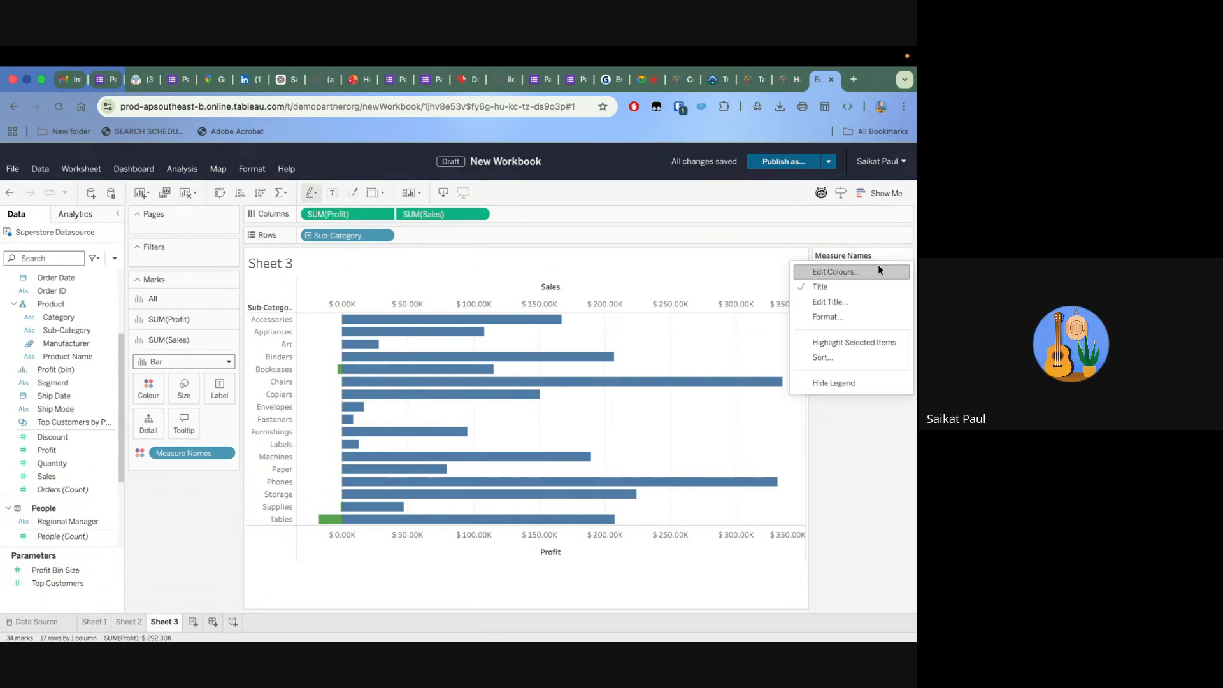
pyautogui.click(879, 266)
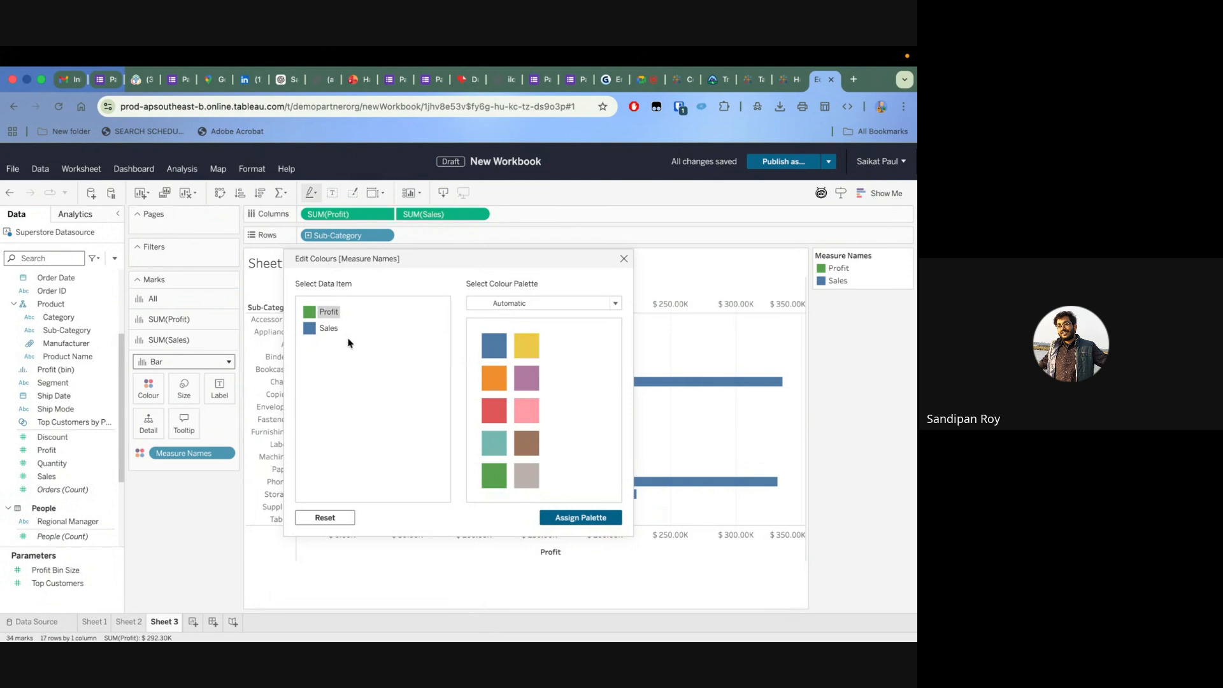
# Try colouring Profit red and Sales green, finishing by assigning the Automatic palette
pyautogui.click(495, 413)
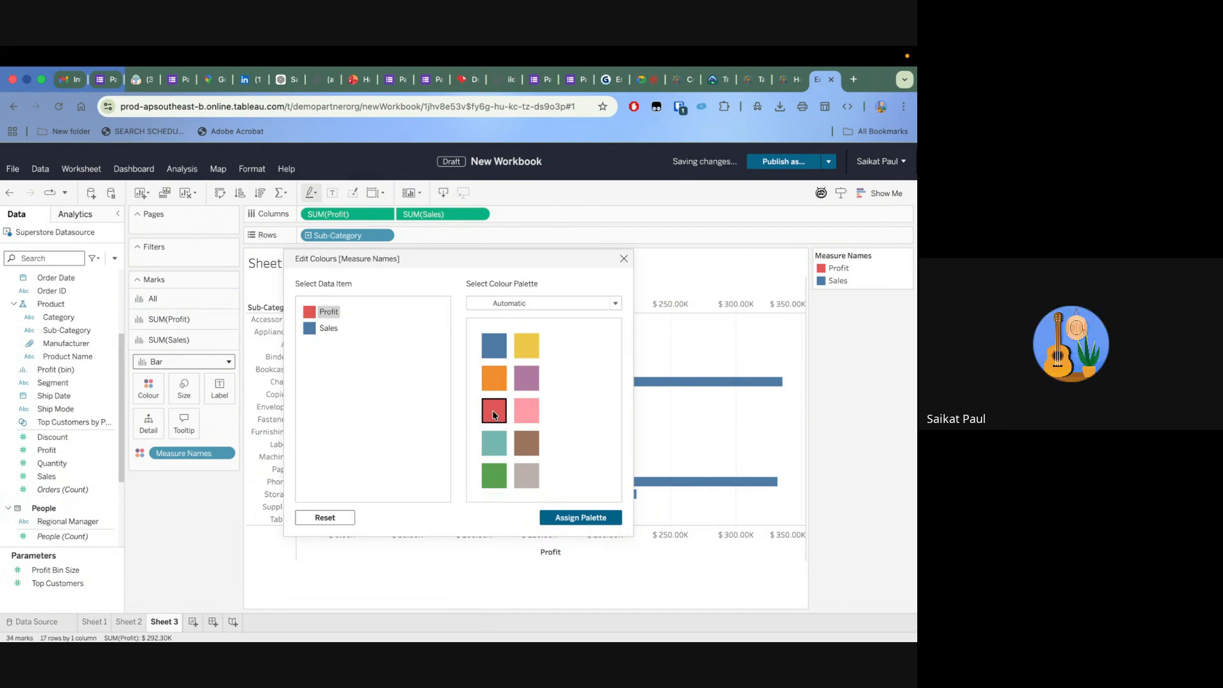
pyautogui.click(326, 329)
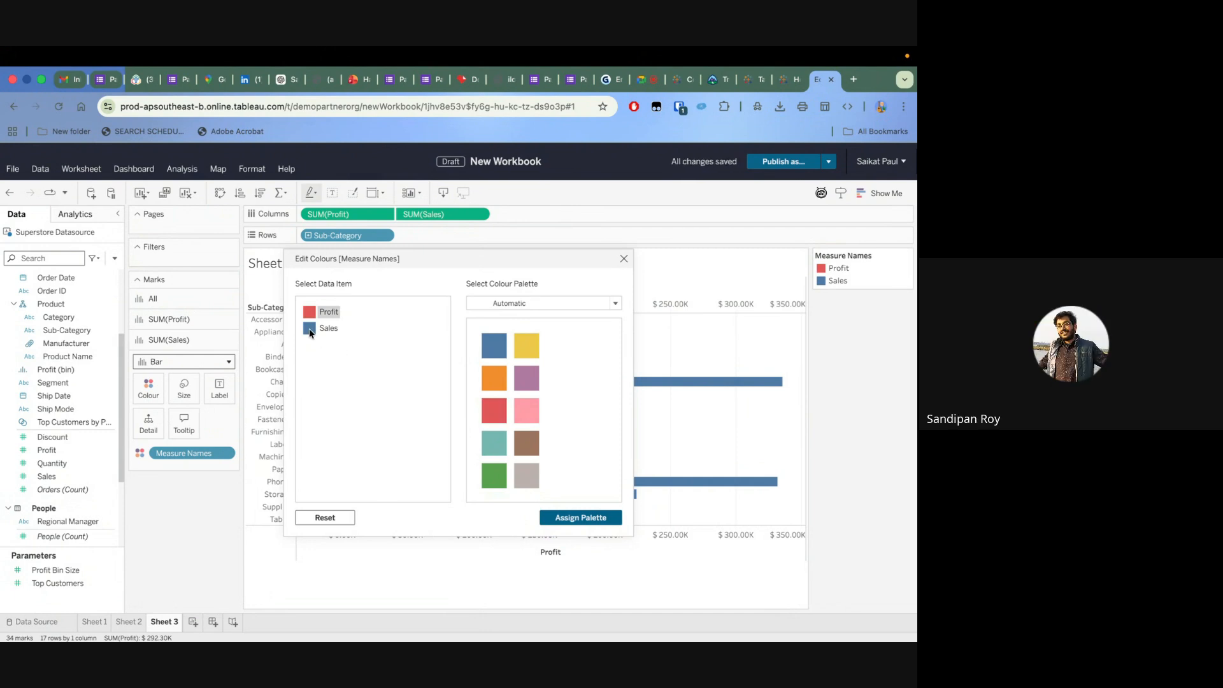
pyautogui.click(495, 478)
pyautogui.click(575, 518)
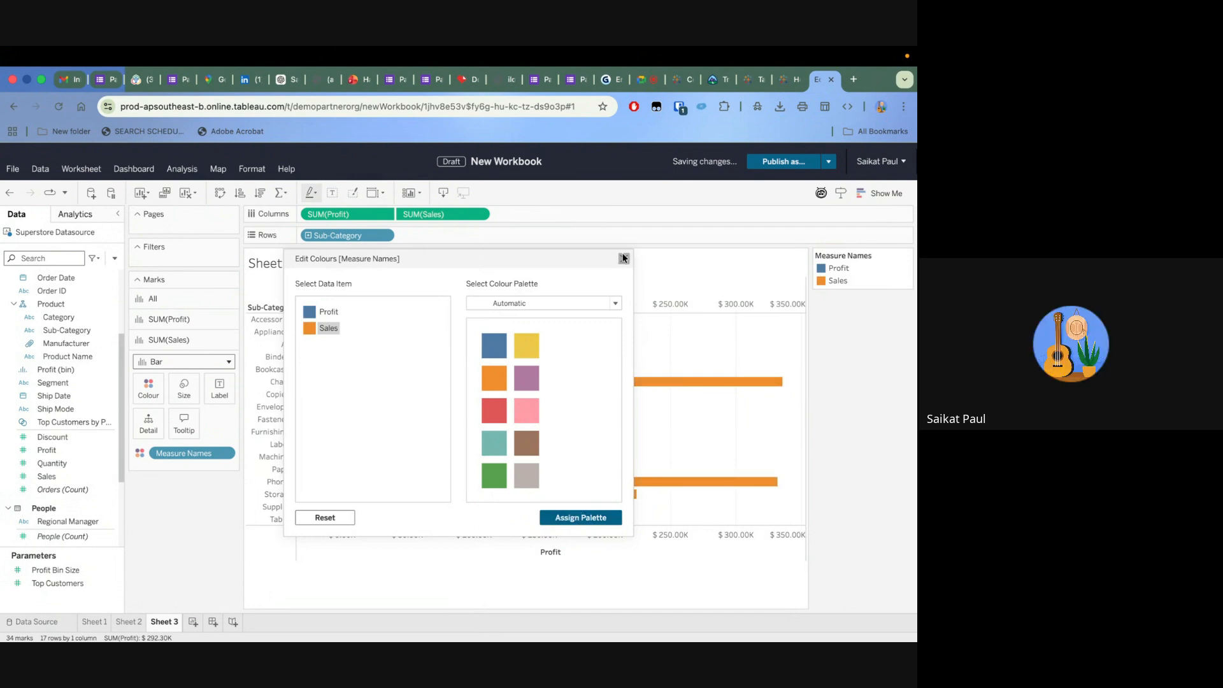
# Colour Profit red and Sales green in the Measure Names colours, and close the colour settings without assigning a palette
pyautogui.click(316, 312)
pyautogui.click(496, 416)
pyautogui.click(308, 329)
pyautogui.click(492, 478)
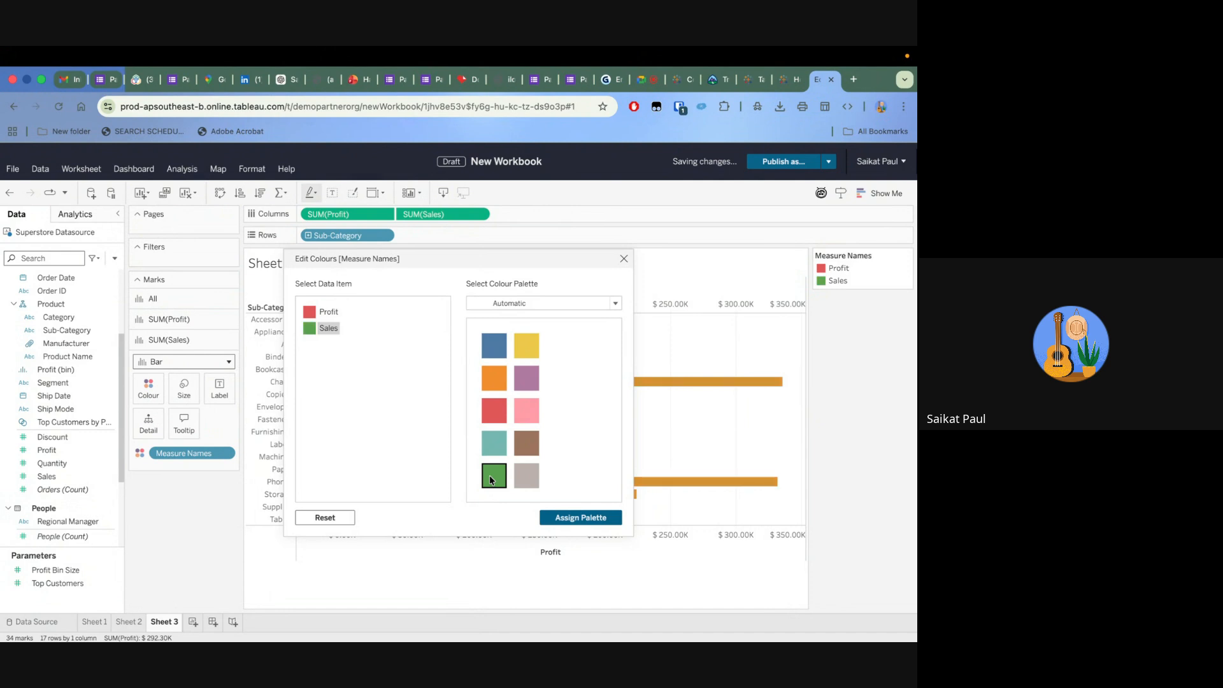
pyautogui.click(624, 260)
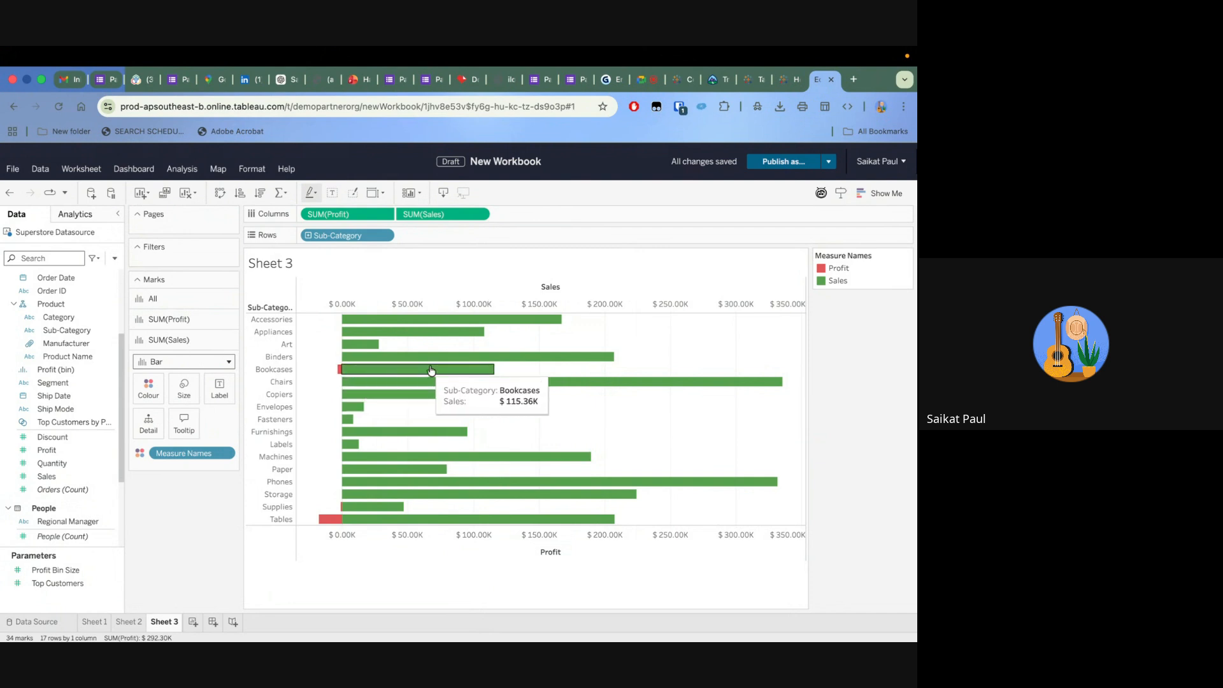
# Set the bar mark size to 75% for Profit and 26% for Sales
pyautogui.moveTo(438, 362)
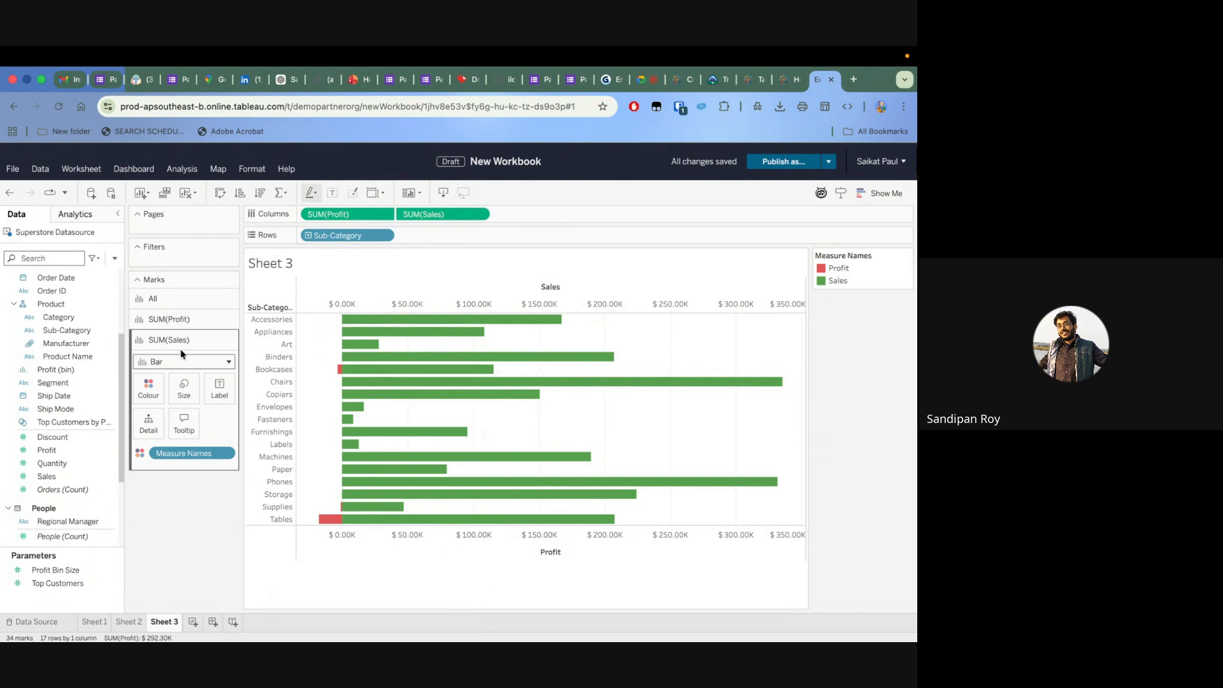
pyautogui.click(169, 319)
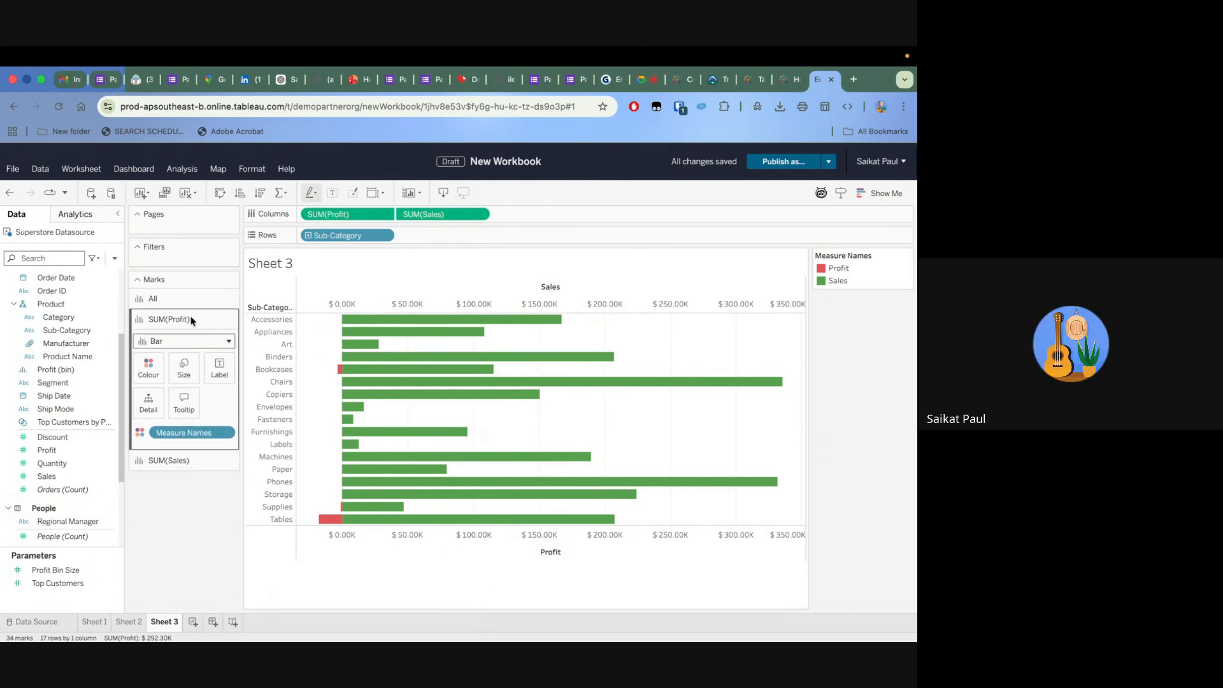
pyautogui.click(185, 368)
pyautogui.moveTo(311, 399)
pyautogui.mouseDown()
pyautogui.moveTo(284, 400)
pyautogui.moveTo(344, 401)
pyautogui.moveTo(314, 400)
pyautogui.mouseUp()
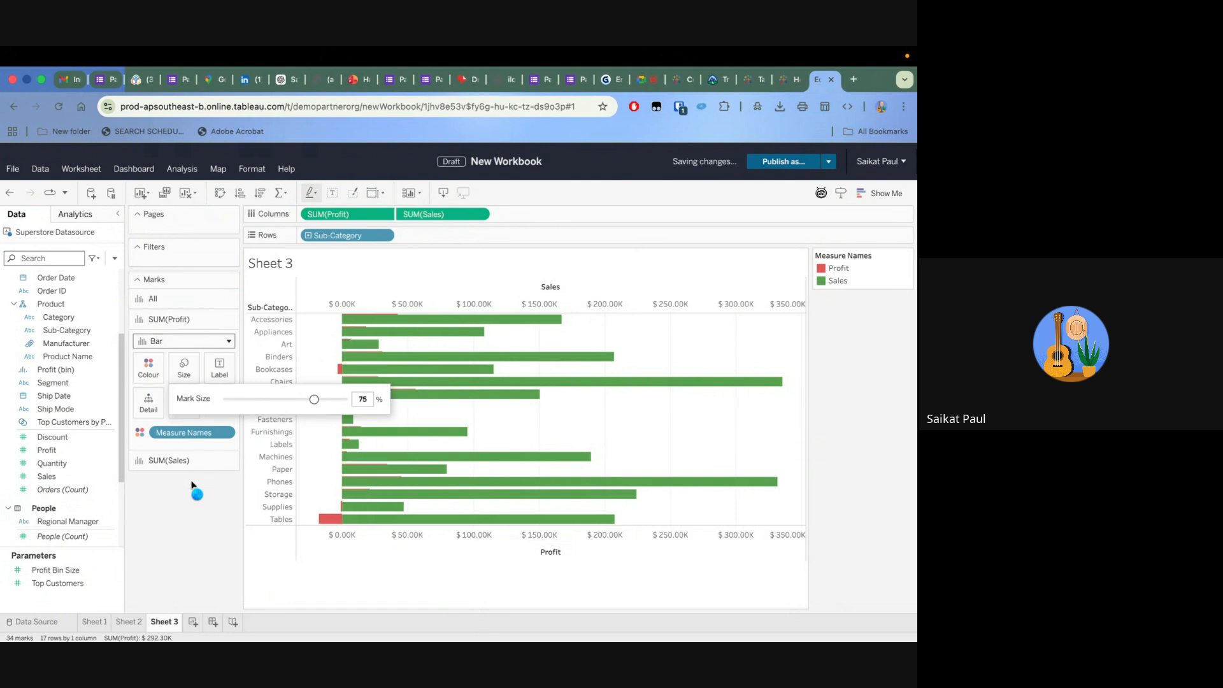
pyautogui.click(178, 458)
pyautogui.click(184, 390)
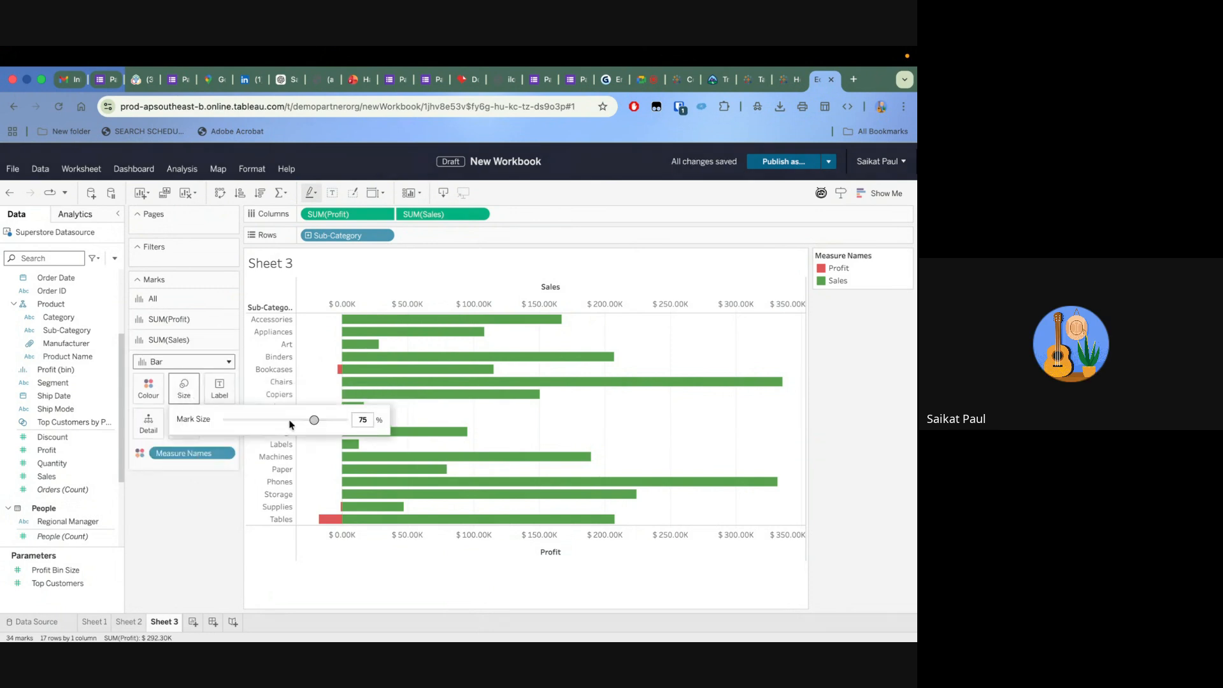
pyautogui.moveTo(312, 419); pyautogui.dragTo(258, 422)
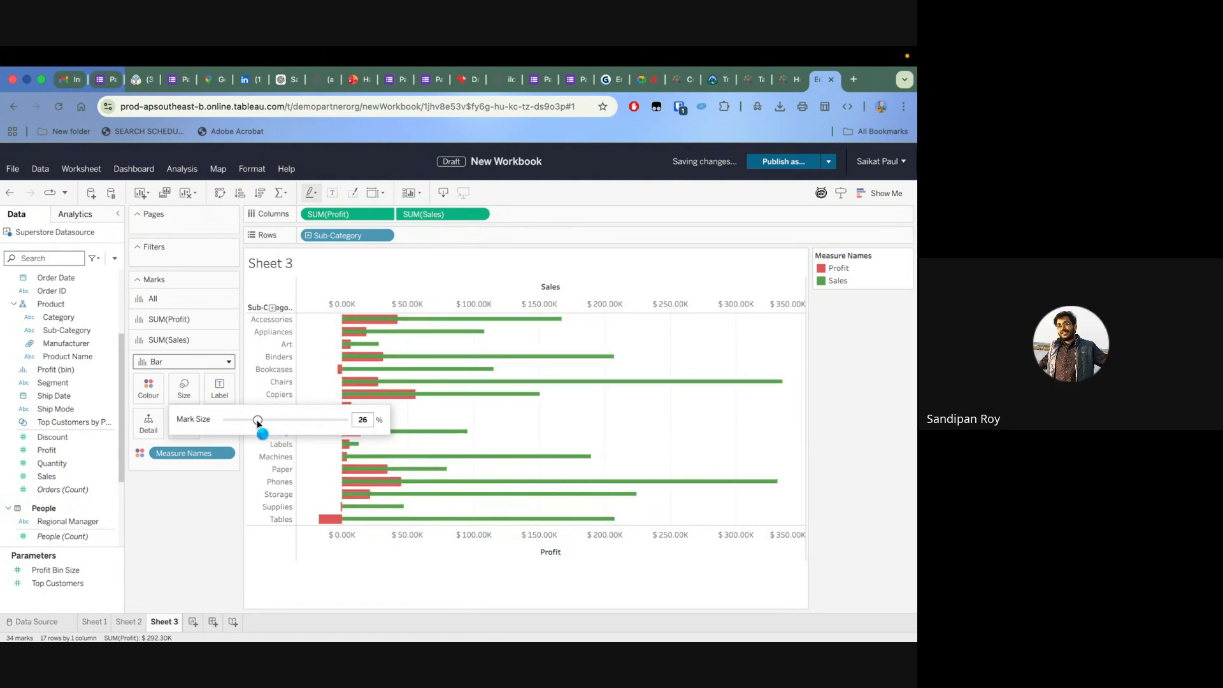
pyautogui.click(659, 274)
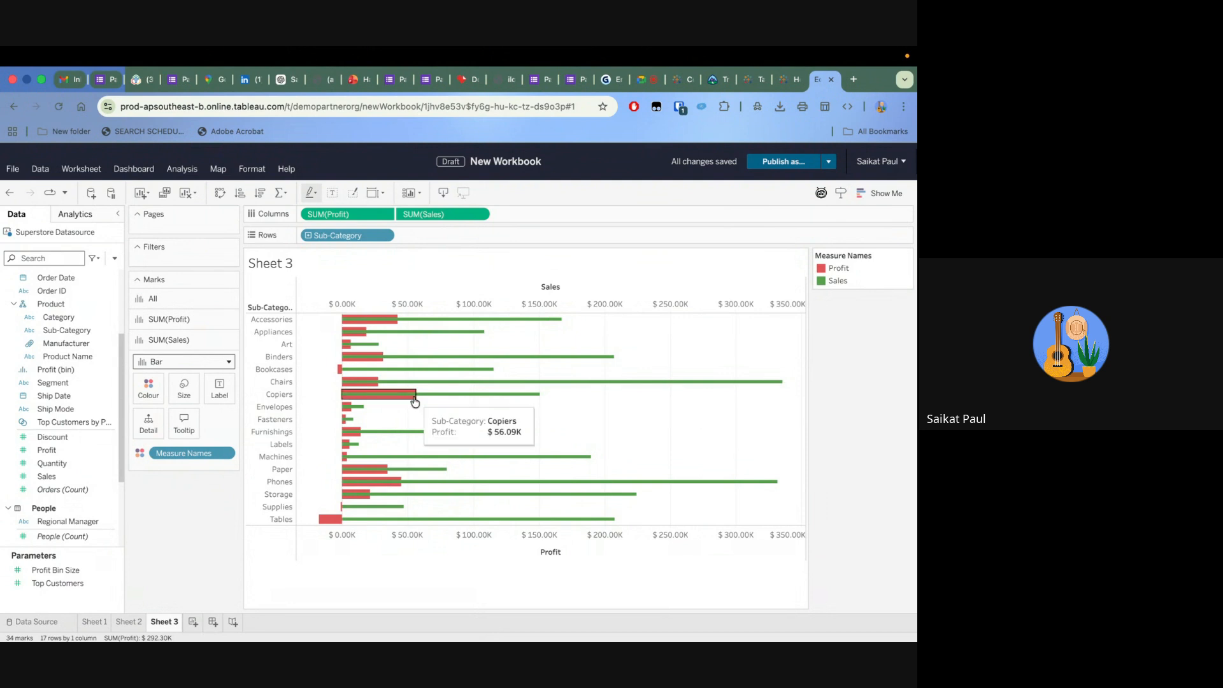
# Increase the mark size of the Sales bars to 47%
pyautogui.click(184, 389)
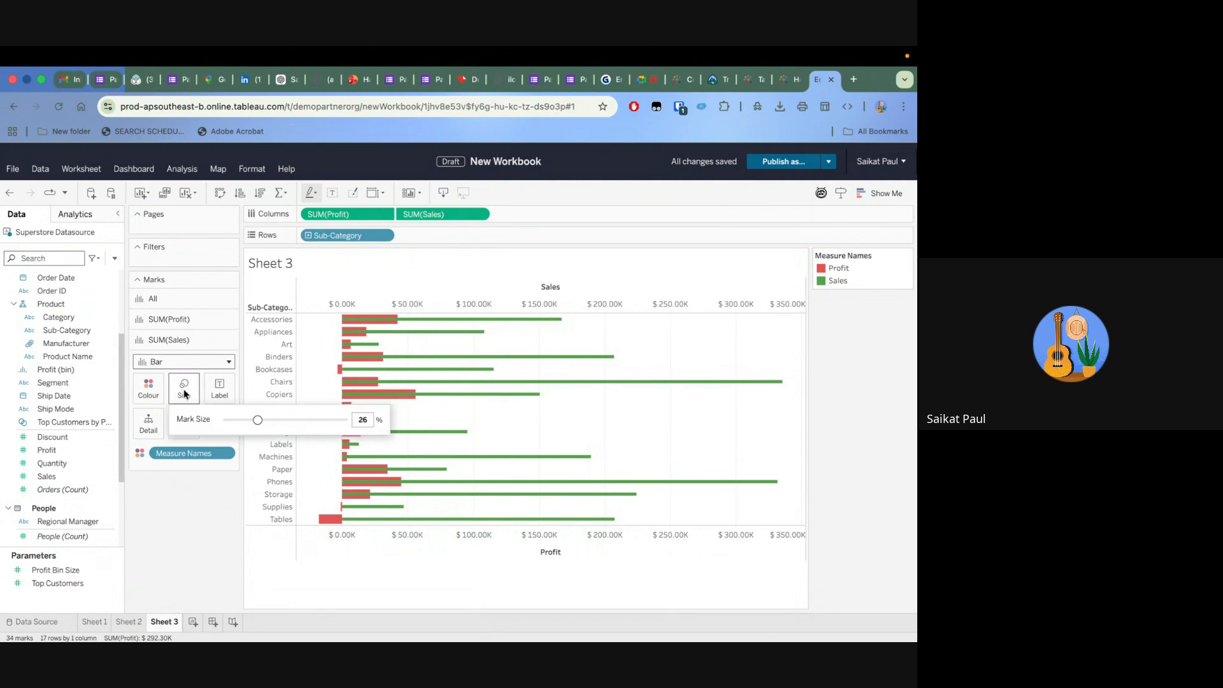
pyautogui.click(265, 421)
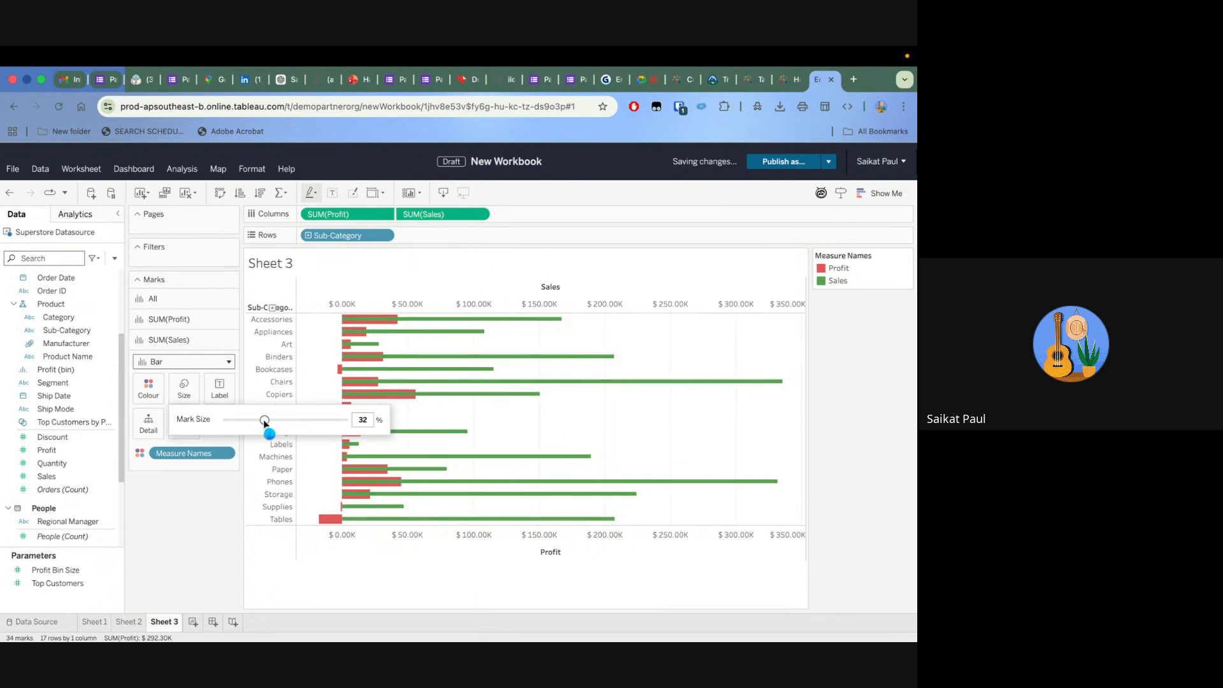
pyautogui.moveTo(265, 421); pyautogui.dragTo(267, 421)
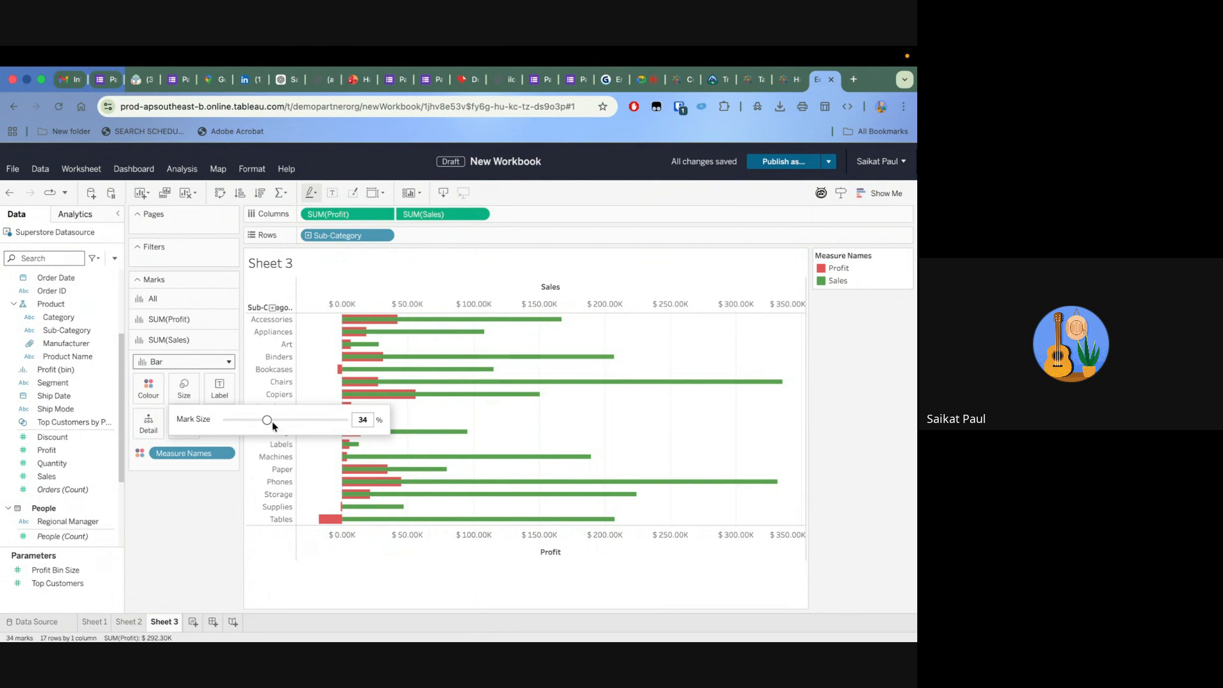
pyautogui.moveTo(266, 419); pyautogui.dragTo(282, 421)
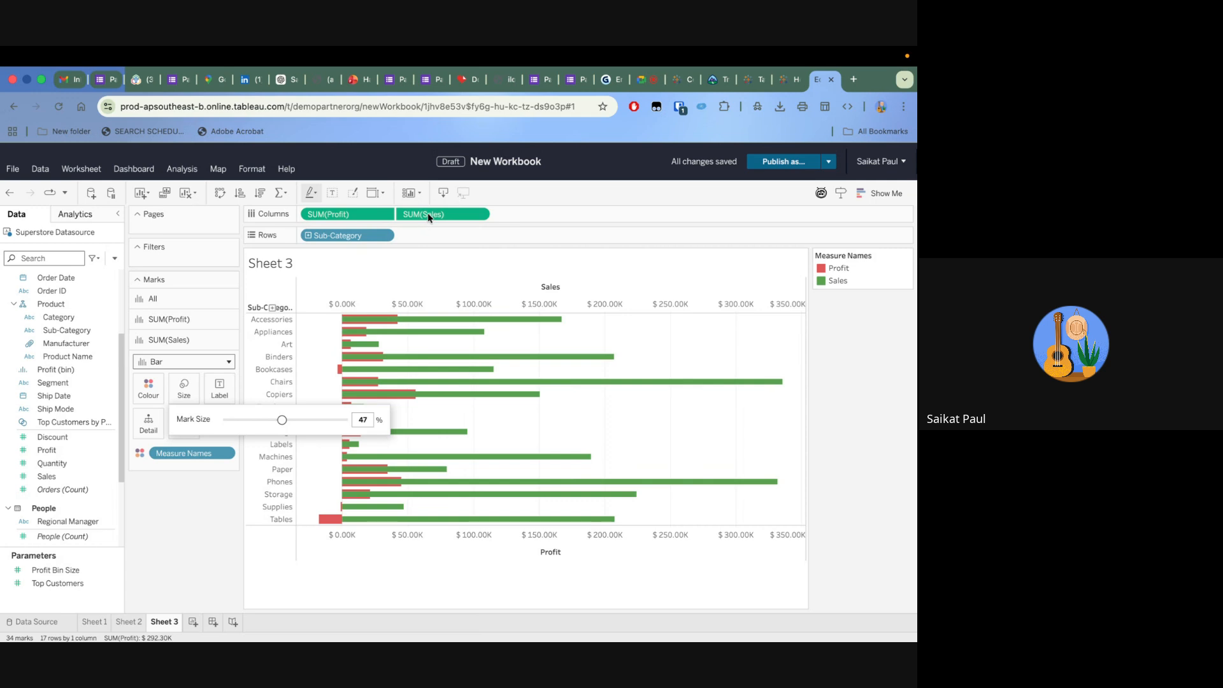
pyautogui.click(169, 525)
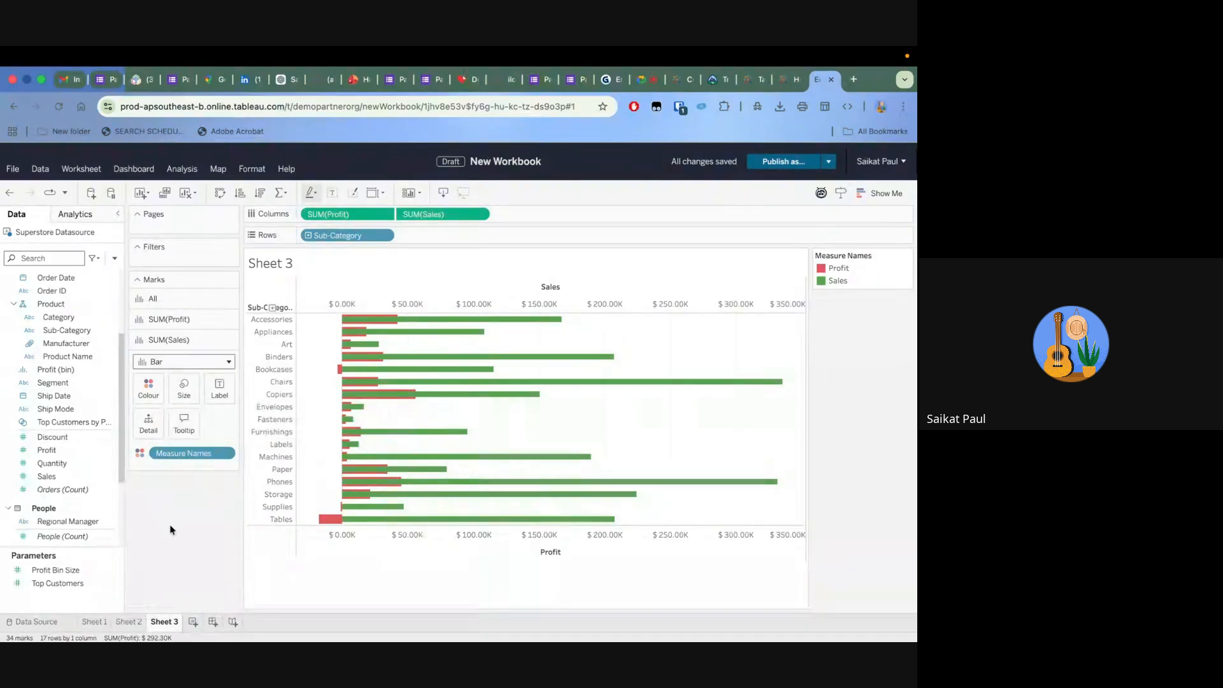
# Place Sales before Profit in the columns and match the bar mark sizes of both measures at about 50%
pyautogui.moveTo(452, 213); pyautogui.dragTo(306, 217)
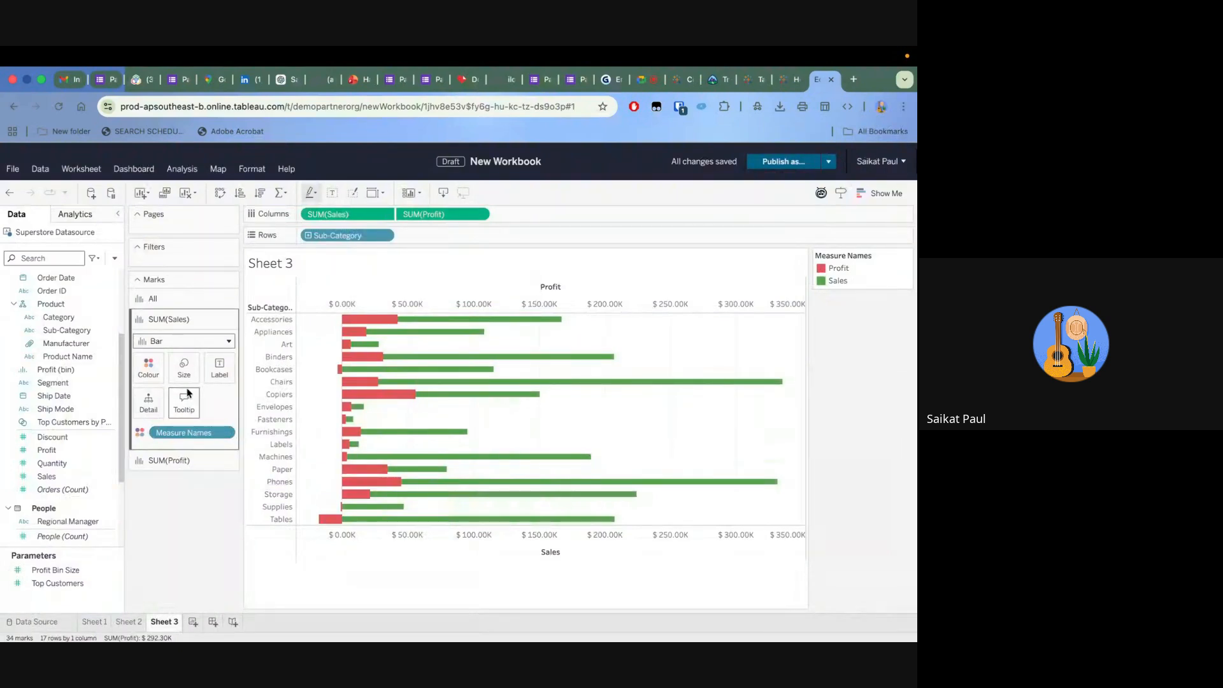
pyautogui.click(184, 369)
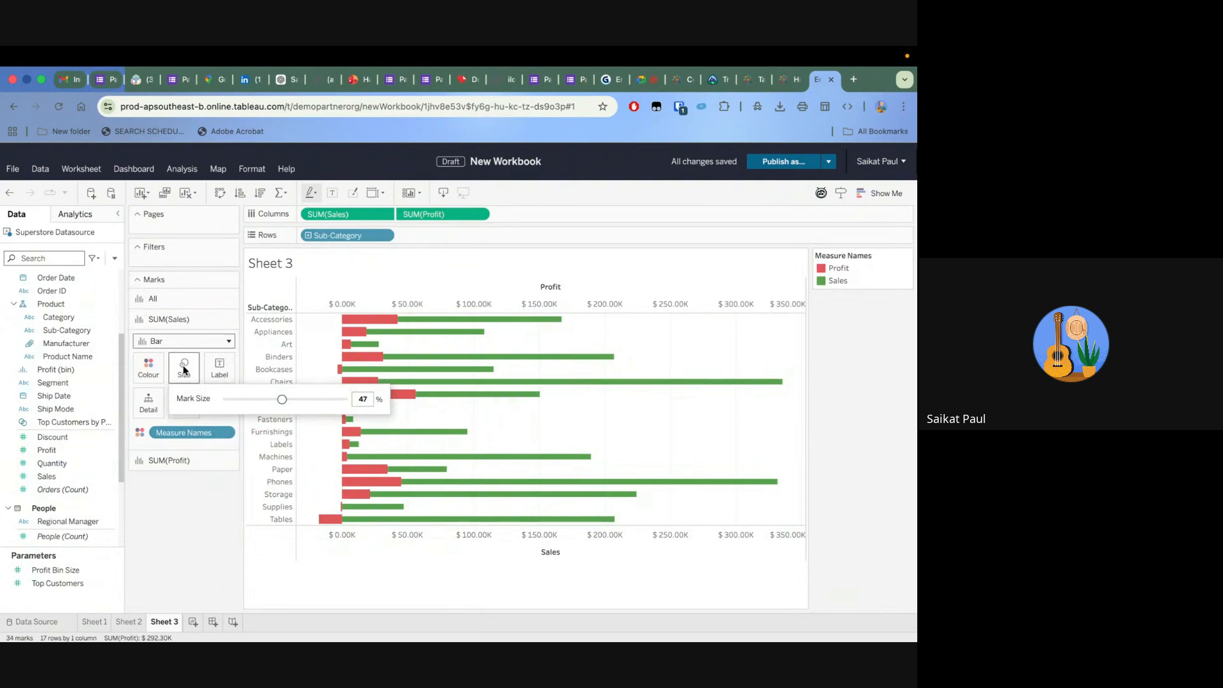
pyautogui.moveTo(281, 400); pyautogui.dragTo(285, 400)
pyautogui.click(182, 460)
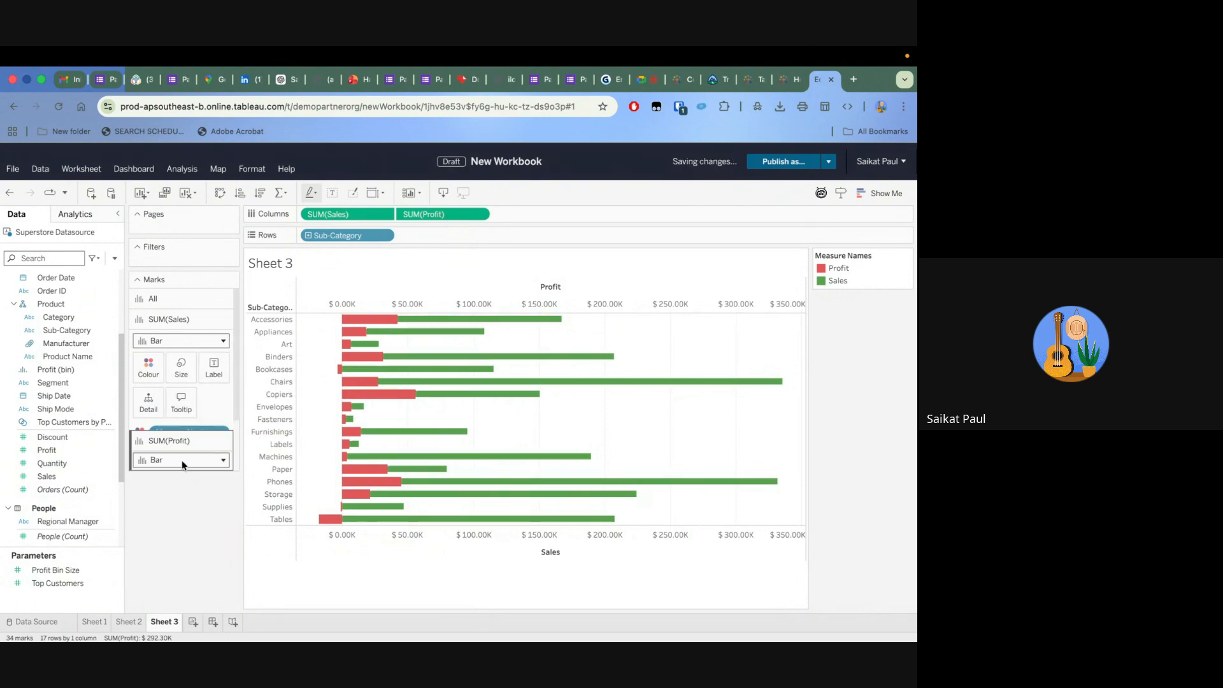
pyautogui.click(191, 396)
pyautogui.moveTo(313, 421); pyautogui.dragTo(286, 426)
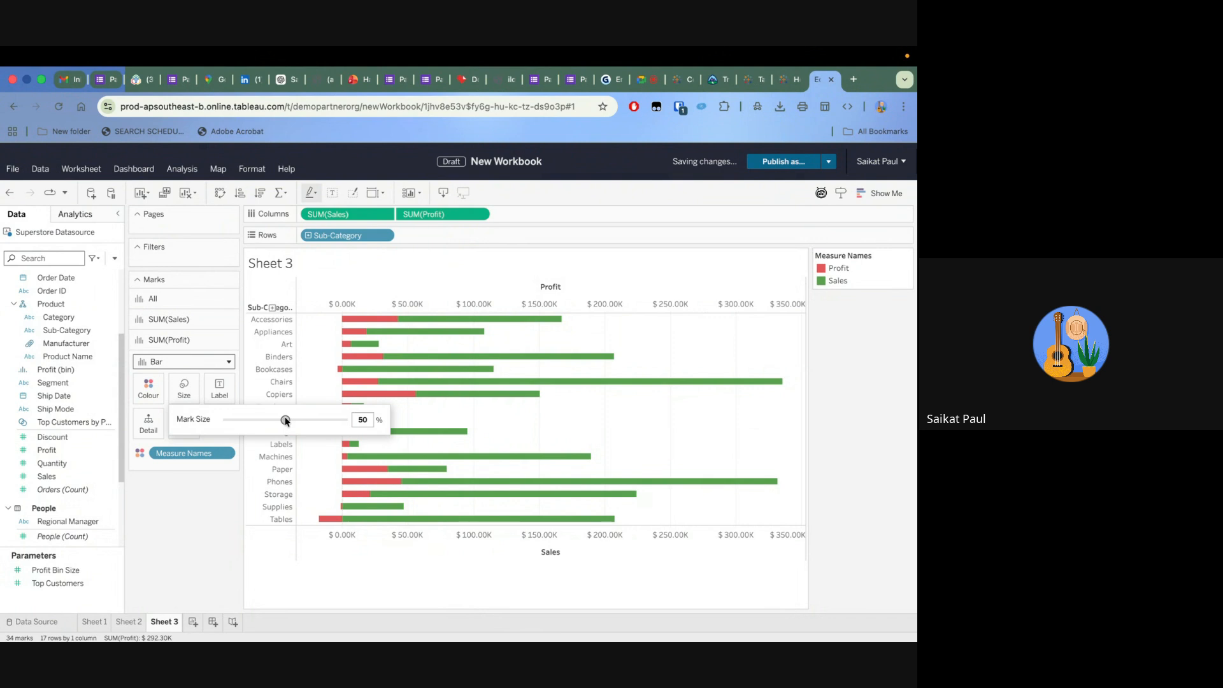
pyautogui.click(220, 496)
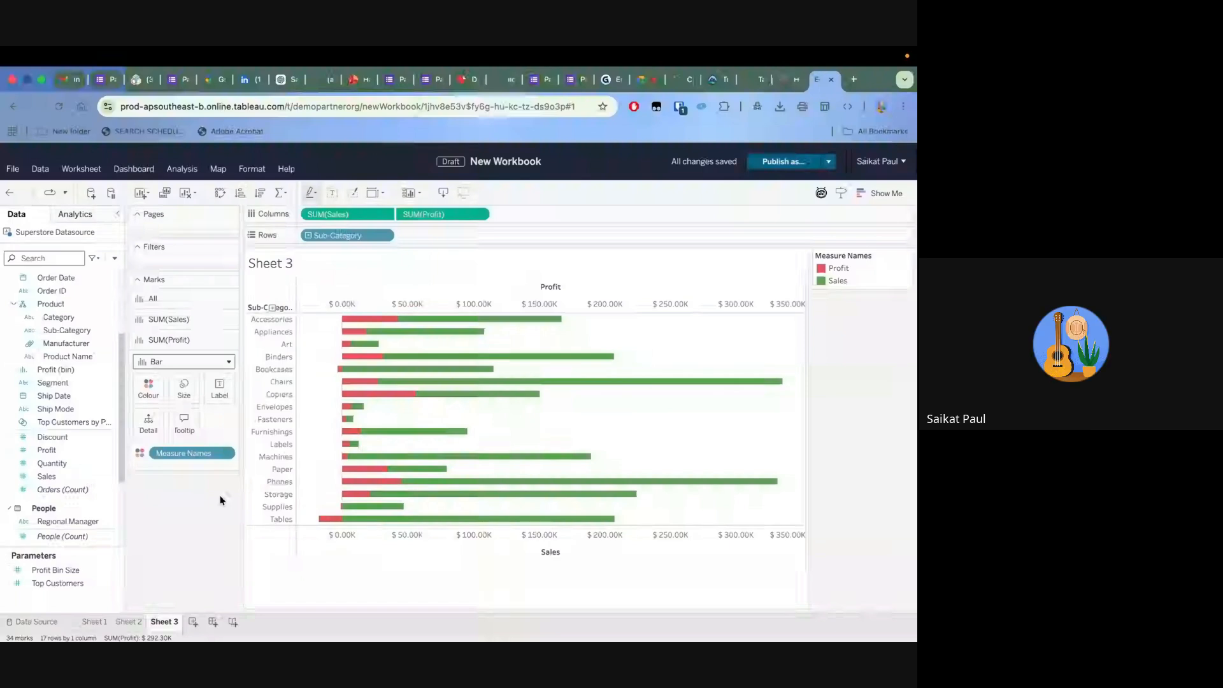
# Try labelling first the Profit bars and then all bars with Measure Values, undoing each attempt
pyautogui.scroll(-3, 68, 495)
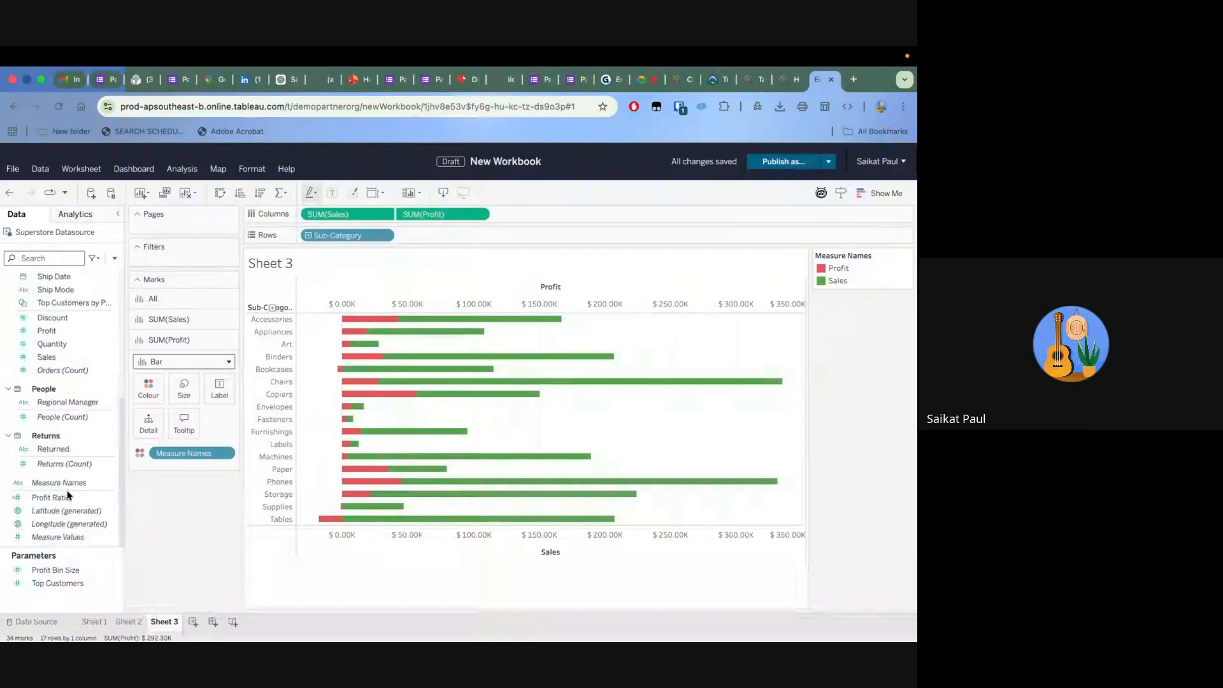
pyautogui.moveTo(57, 537); pyautogui.dragTo(214, 380)
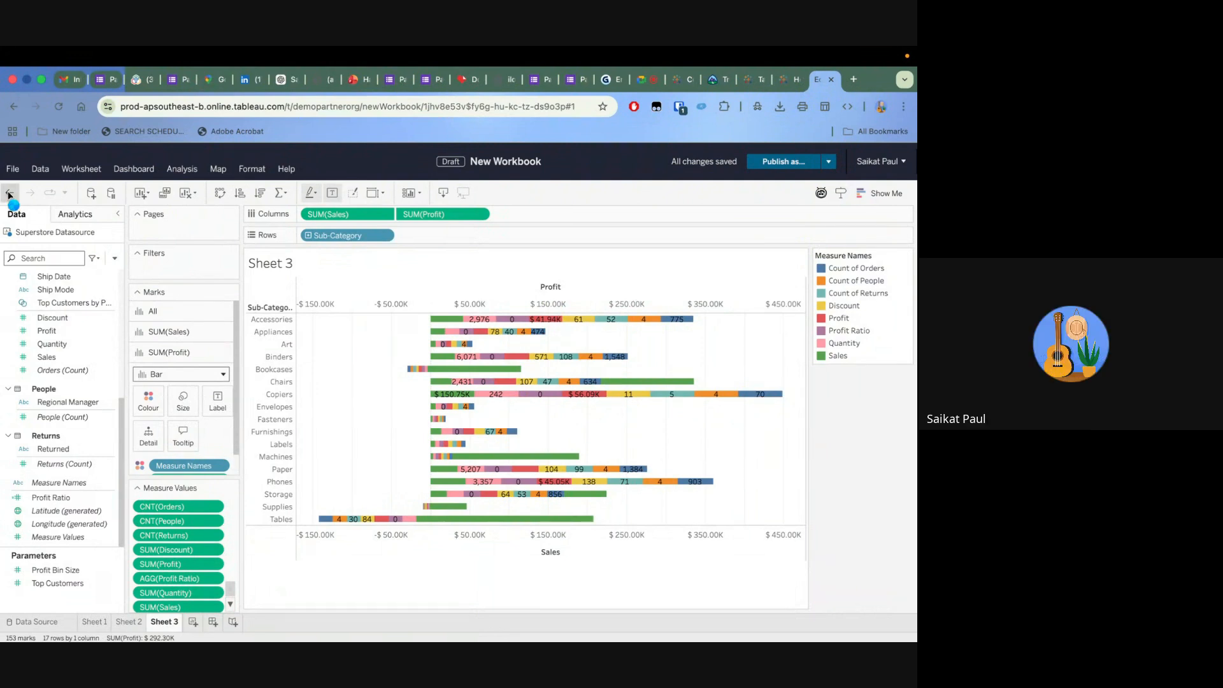
pyautogui.click(9, 193)
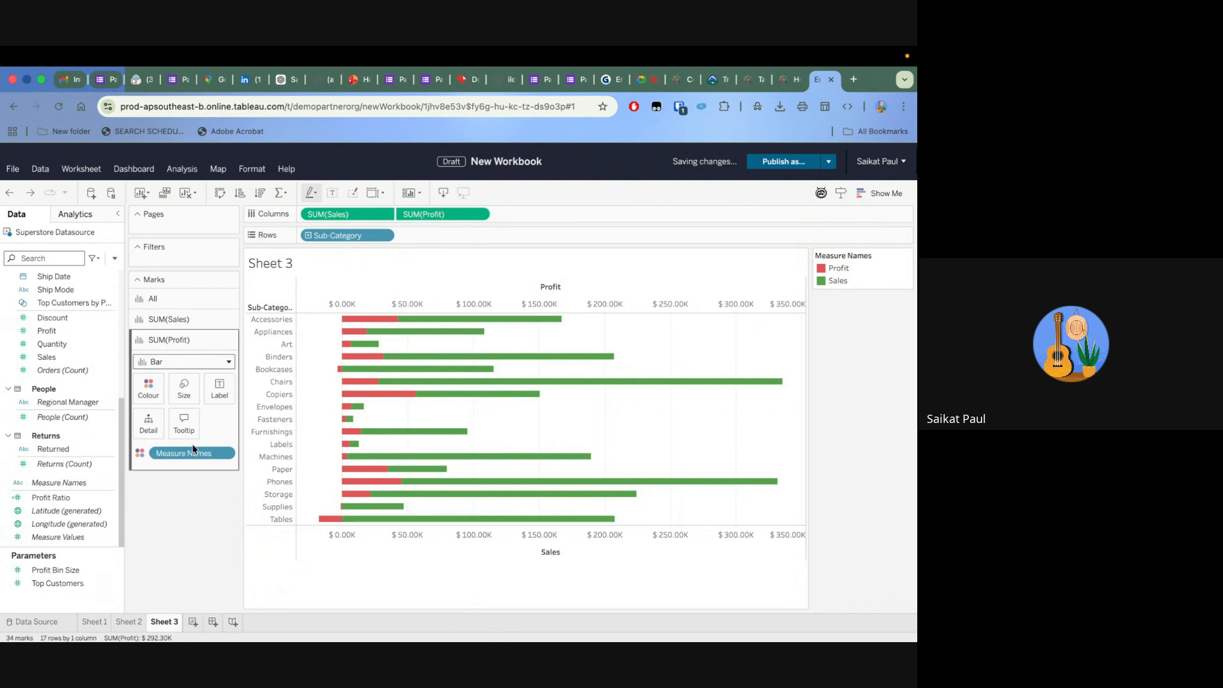
pyautogui.click(188, 298)
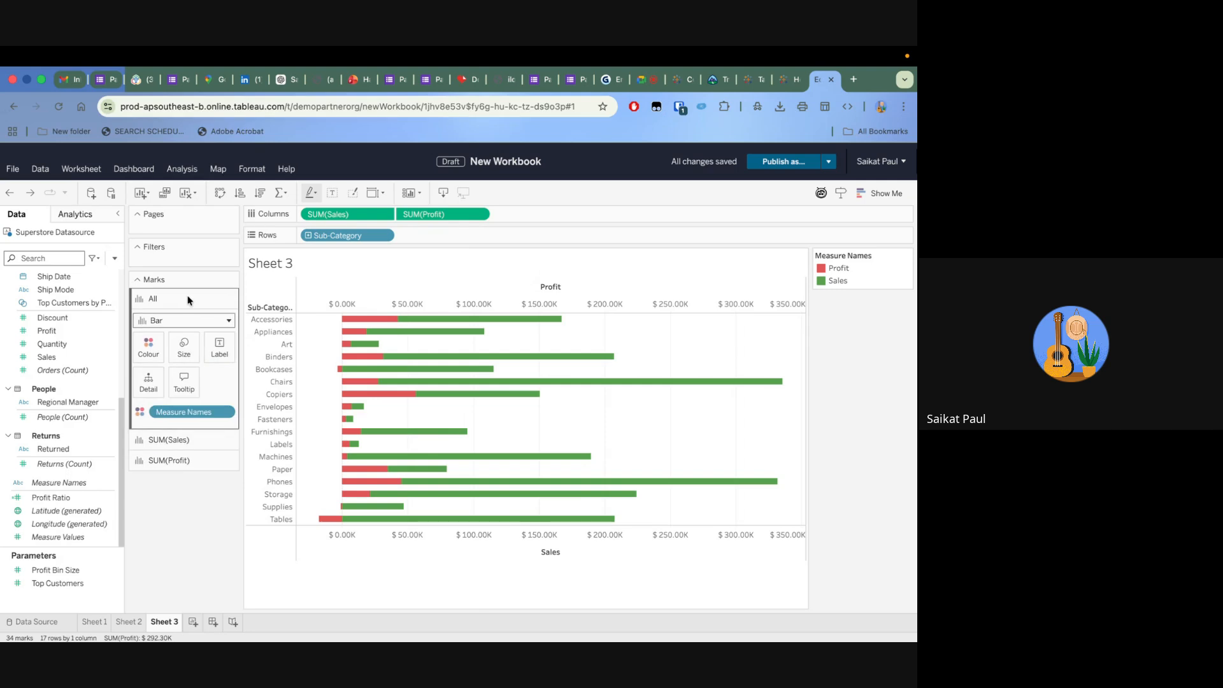
pyautogui.moveTo(46, 538); pyautogui.dragTo(215, 333)
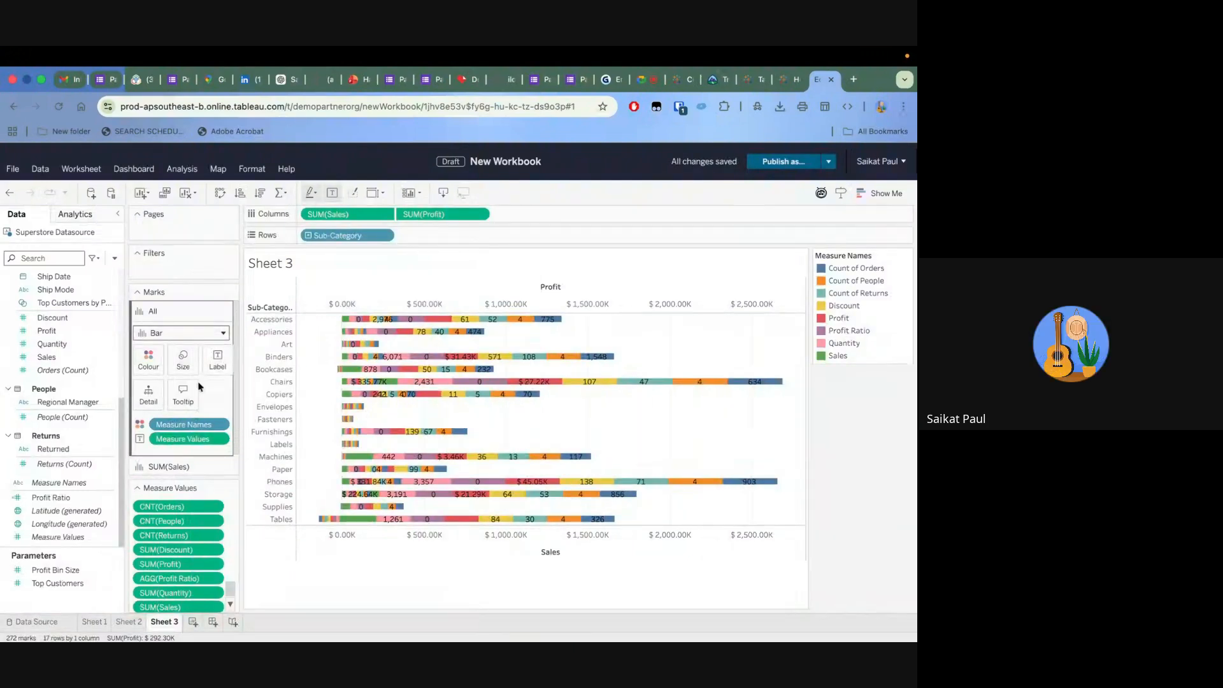
pyautogui.click(11, 196)
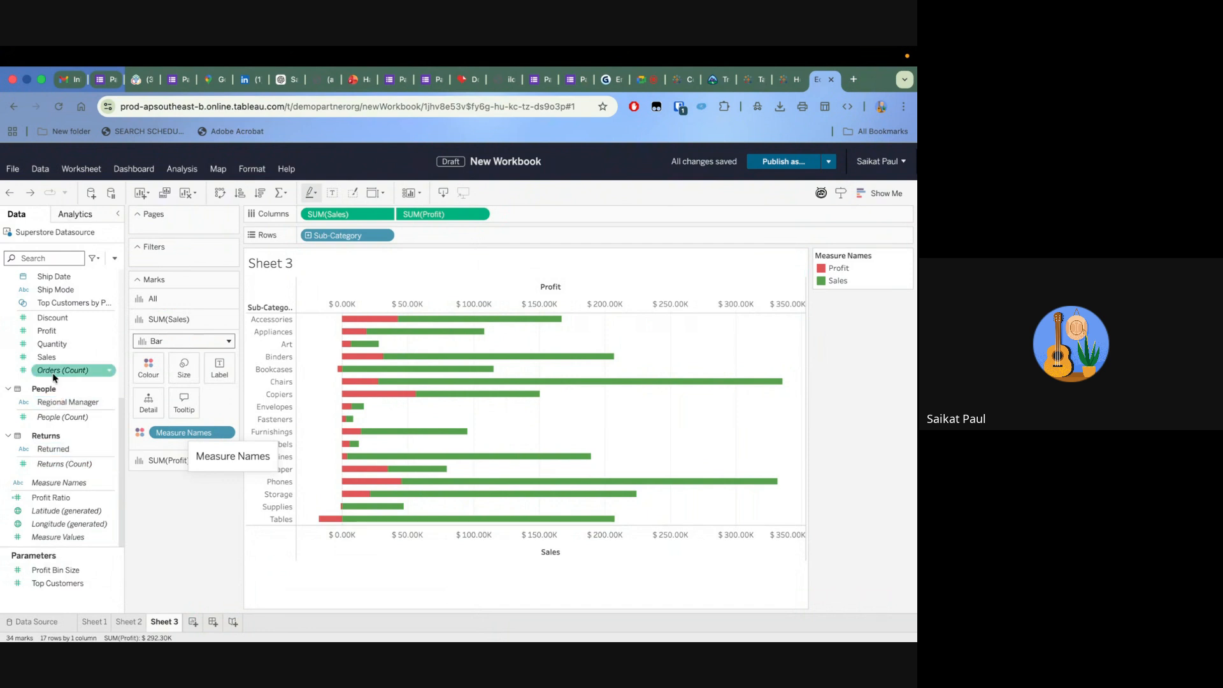
# Label the Sales bars with the sum of Sales and the Profit bars with the sum of Profit
pyautogui.moveTo(48, 357); pyautogui.dragTo(220, 359)
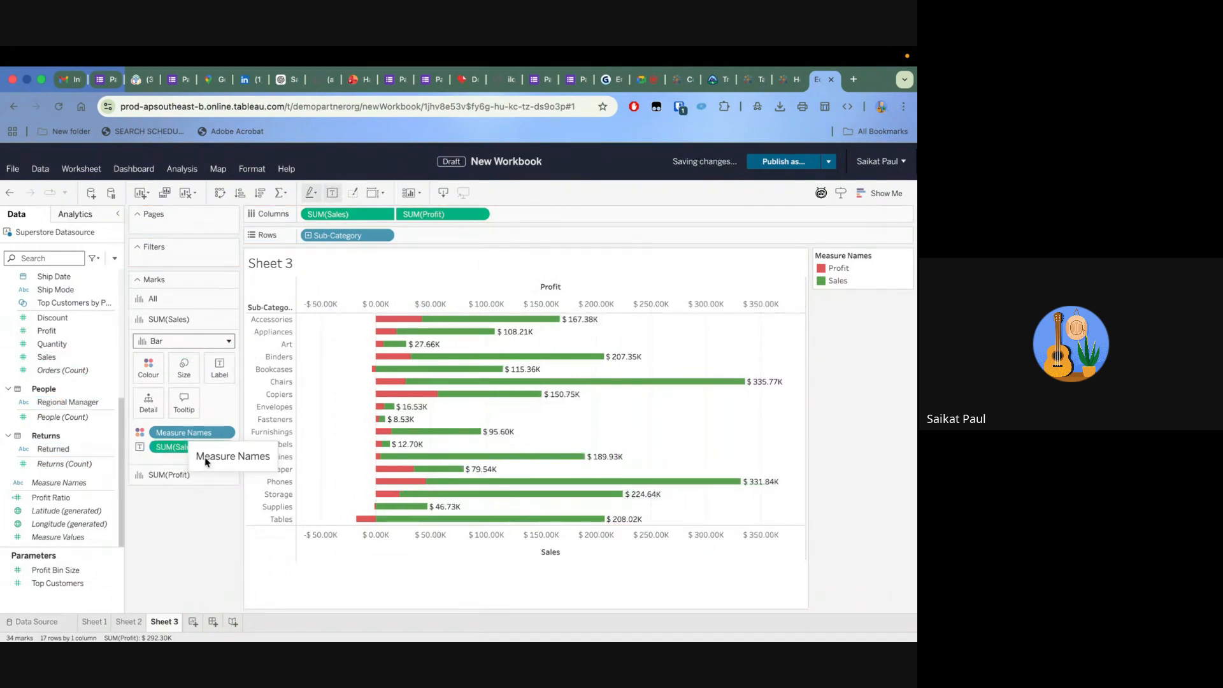
pyautogui.click(168, 475)
pyautogui.moveTo(45, 331); pyautogui.dragTo(217, 386)
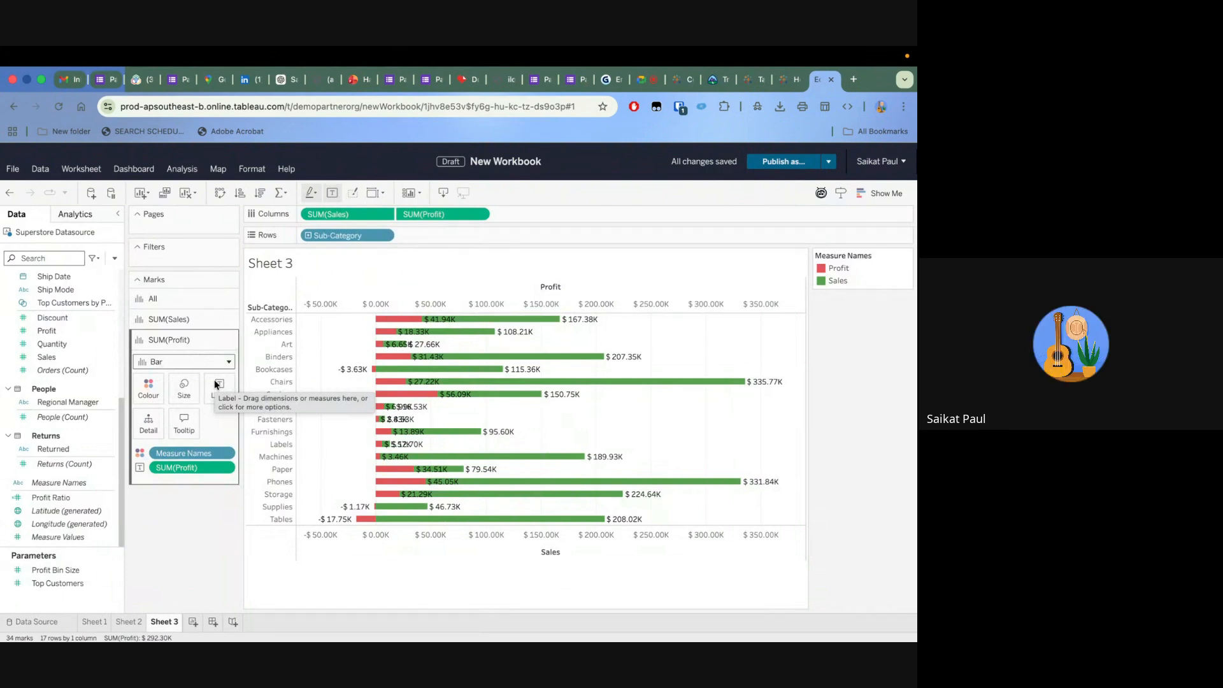
# Switch to the Google Meet call, unmute the microphone, and return to the Tableau workbook without the floating call window
pyautogui.hotkey('ctrl', 'Up')
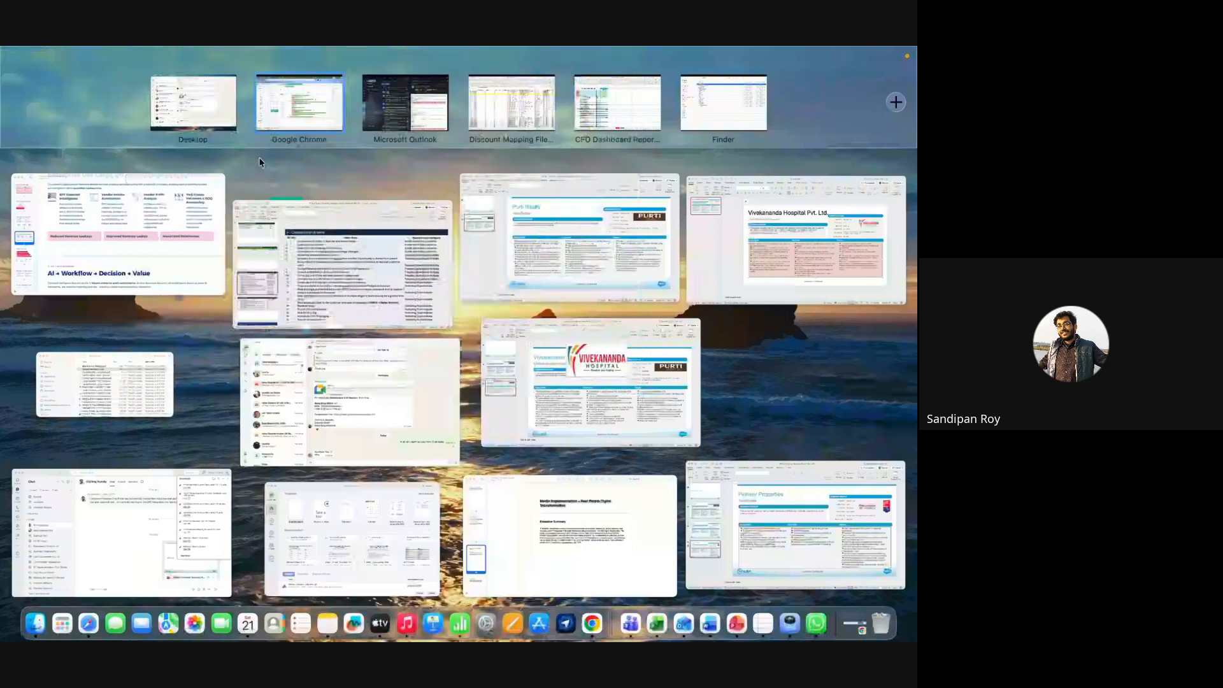
pyautogui.click(258, 77)
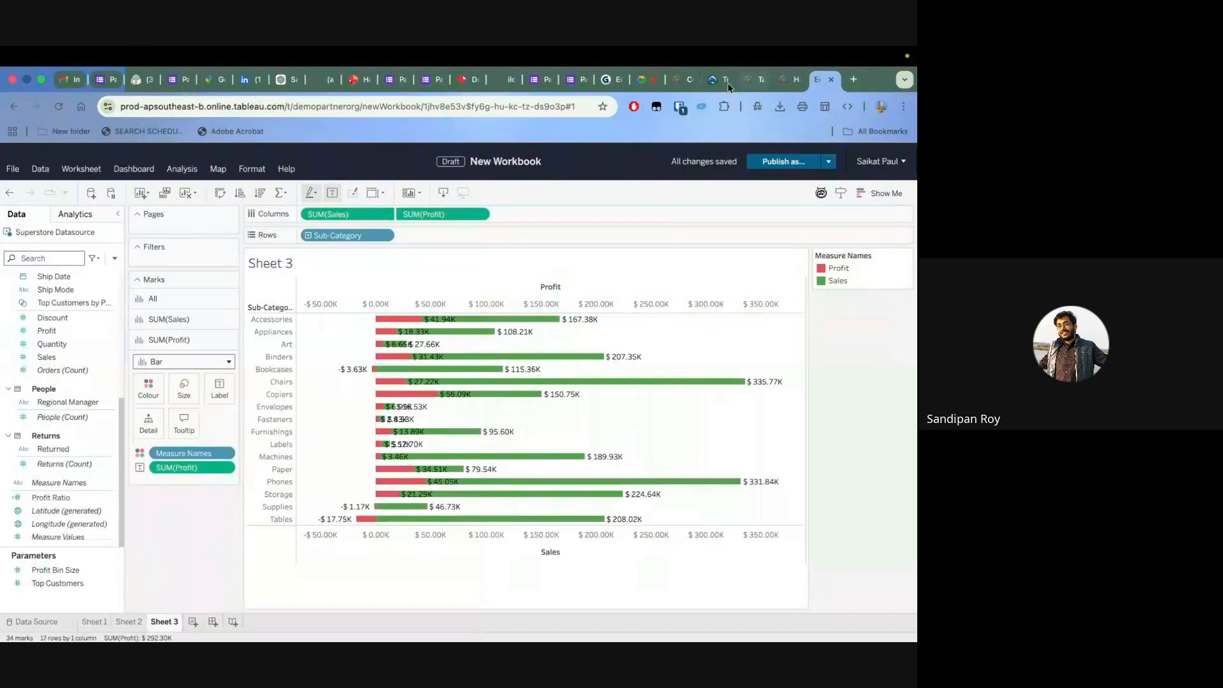
pyautogui.click(644, 79)
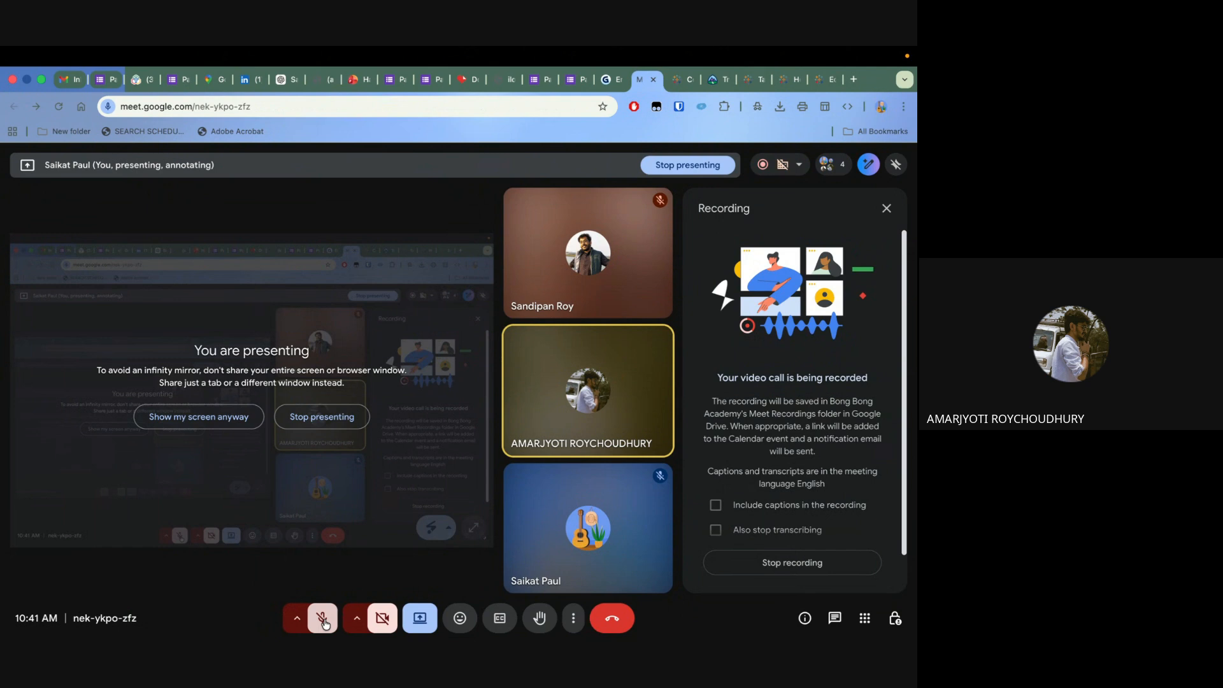
pyautogui.click(324, 624)
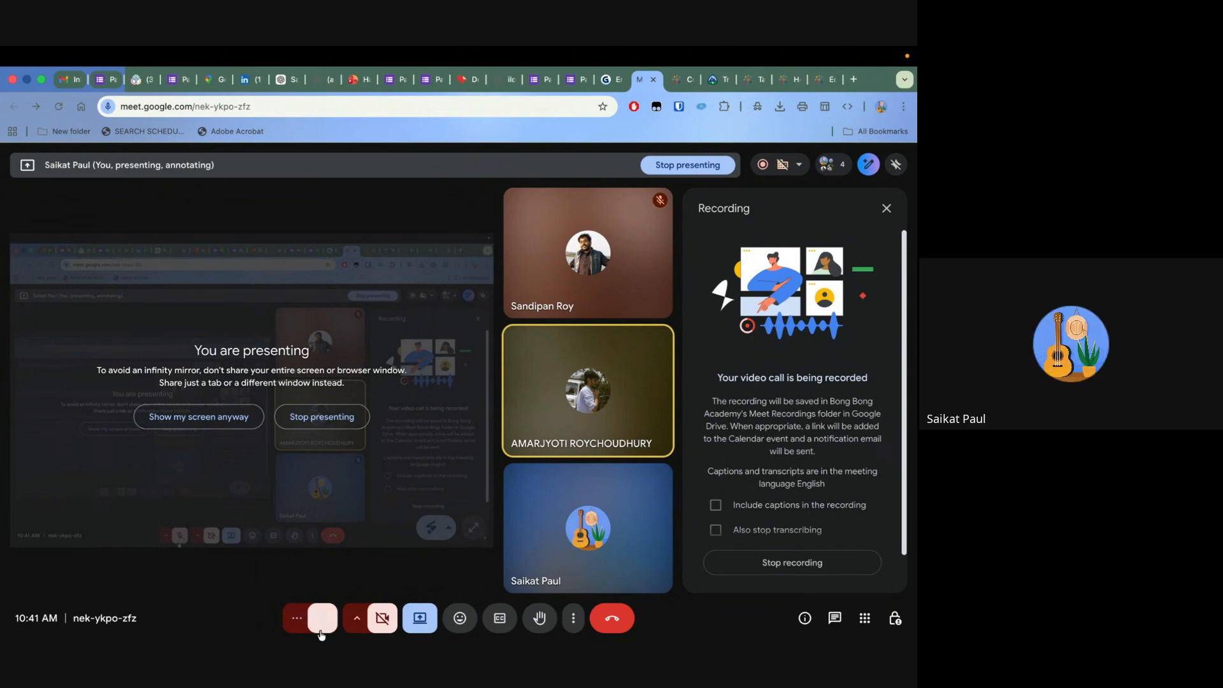
pyautogui.click(822, 78)
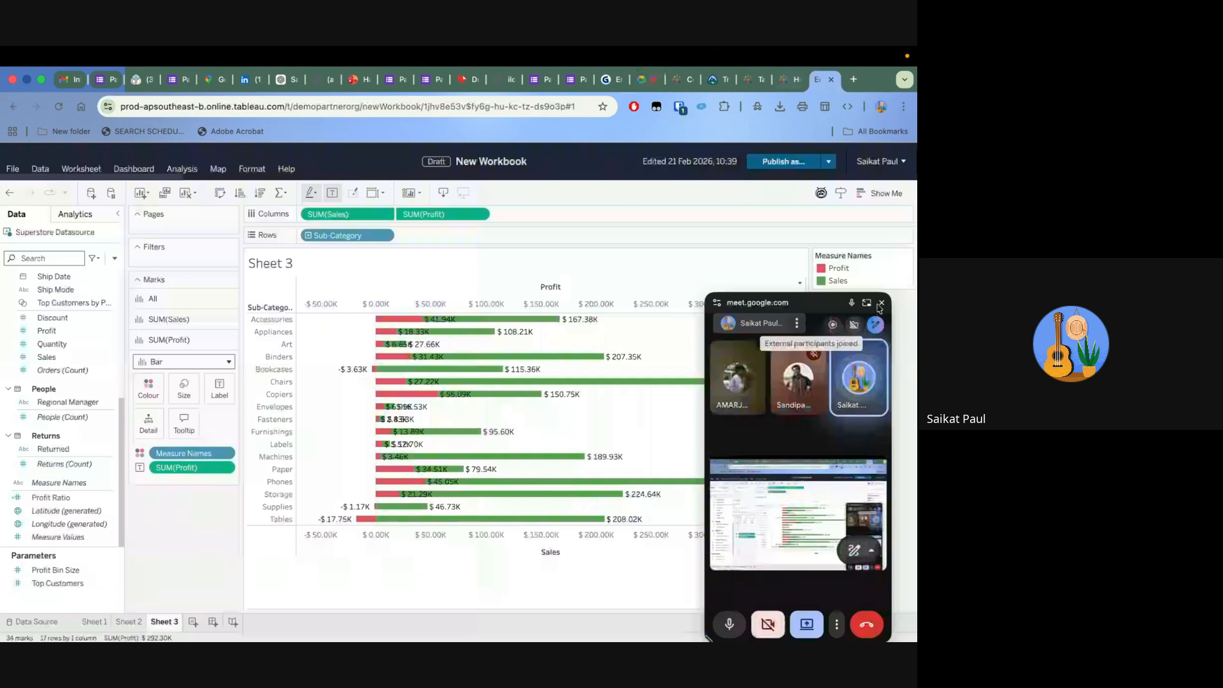
pyautogui.click(881, 304)
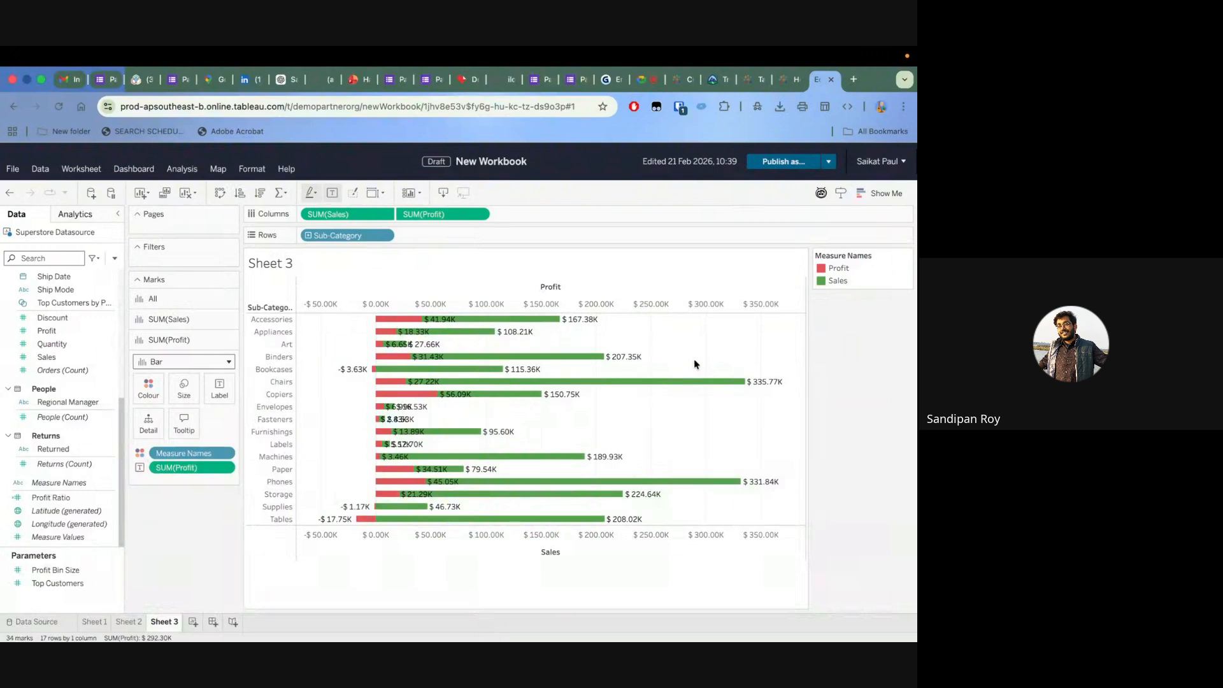
# Create a new worksheet and plot State/Province on it as a map
pyautogui.click(192, 623)
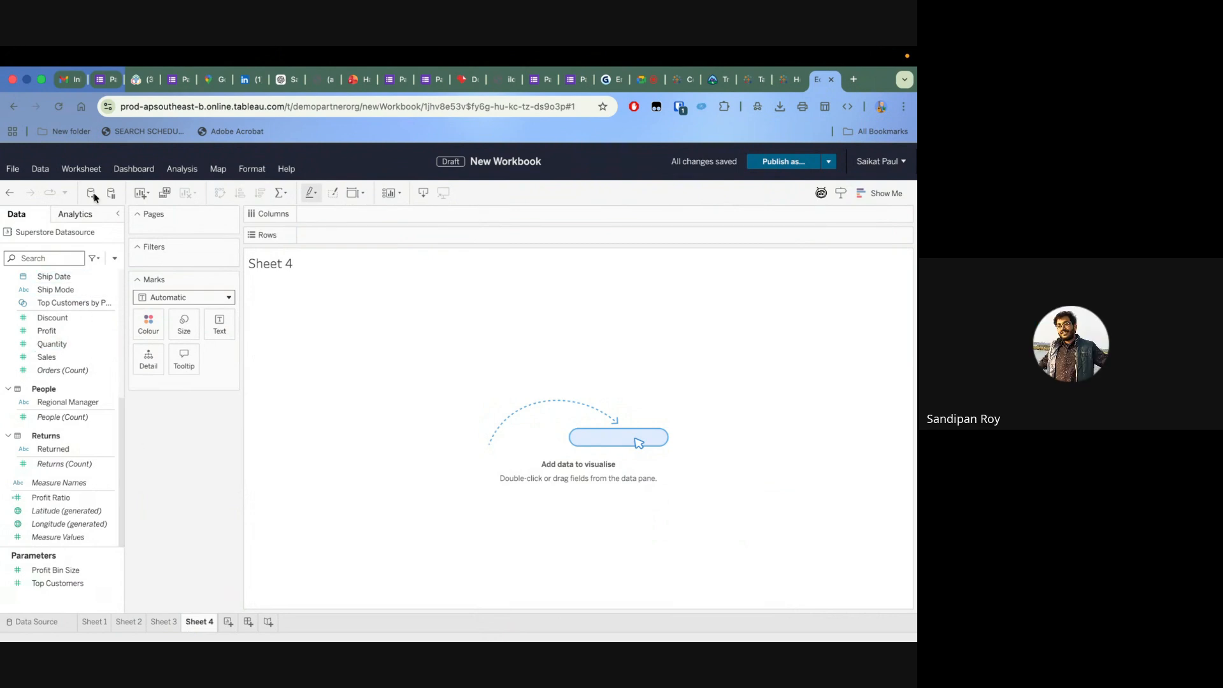
pyautogui.scroll(5, 56, 367)
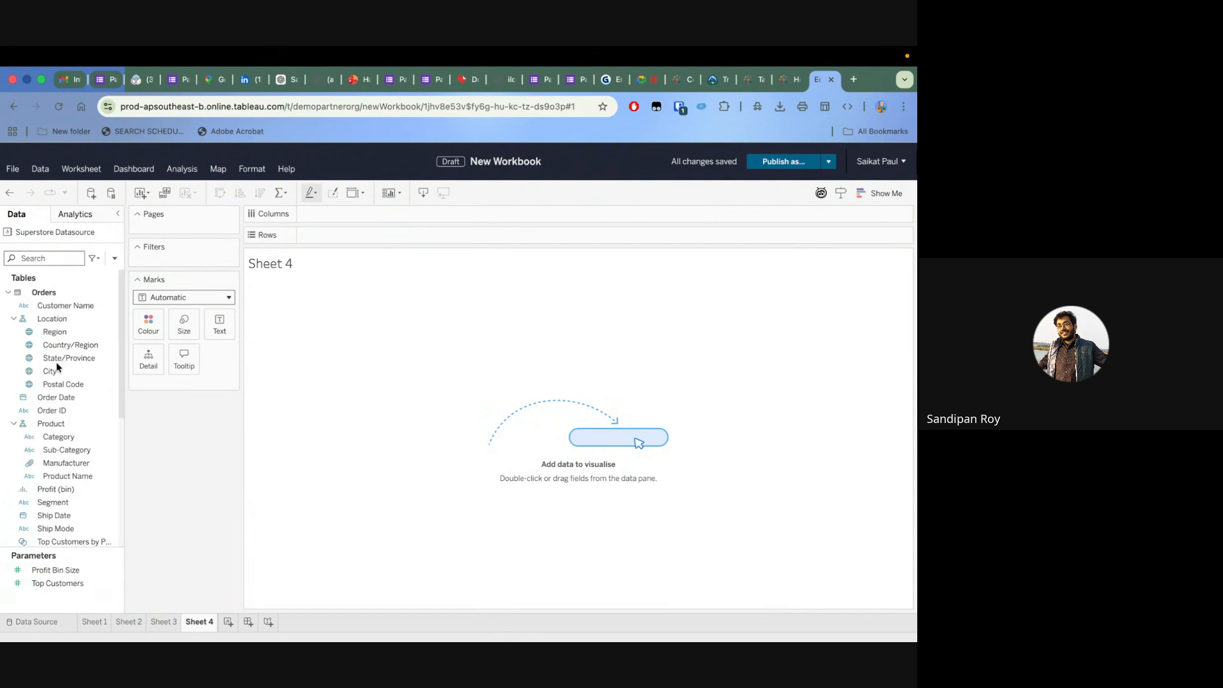
pyautogui.click(58, 346)
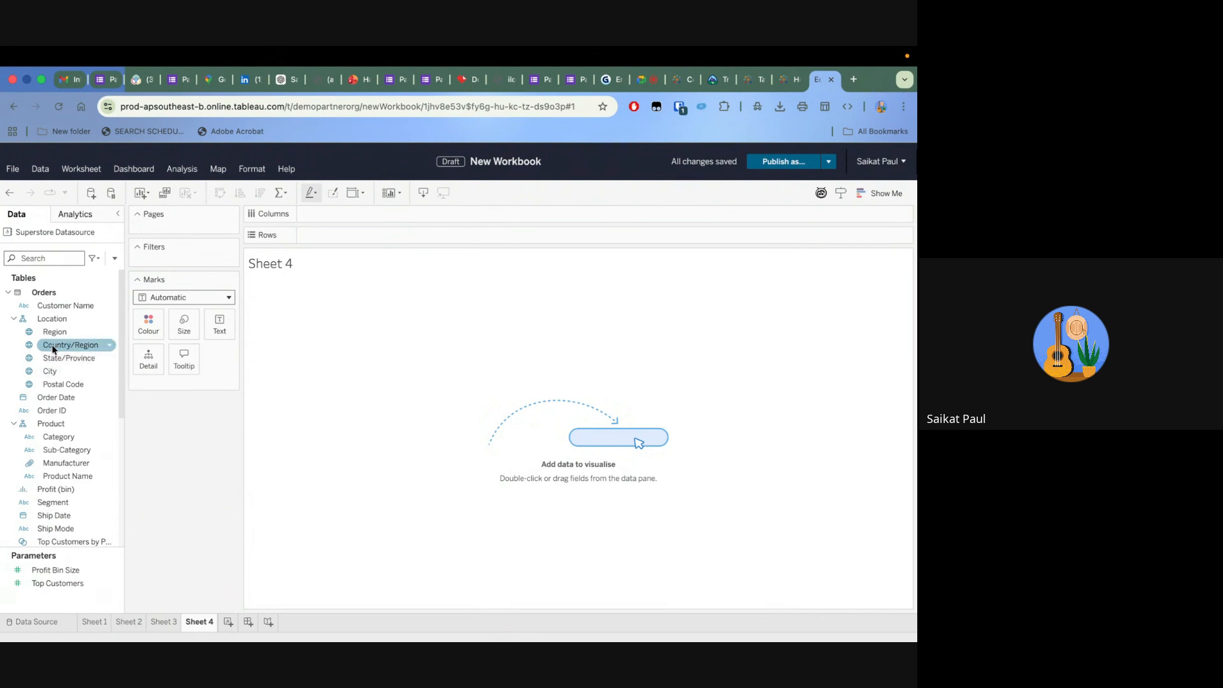
pyautogui.moveTo(53, 347); pyautogui.dragTo(401, 338)
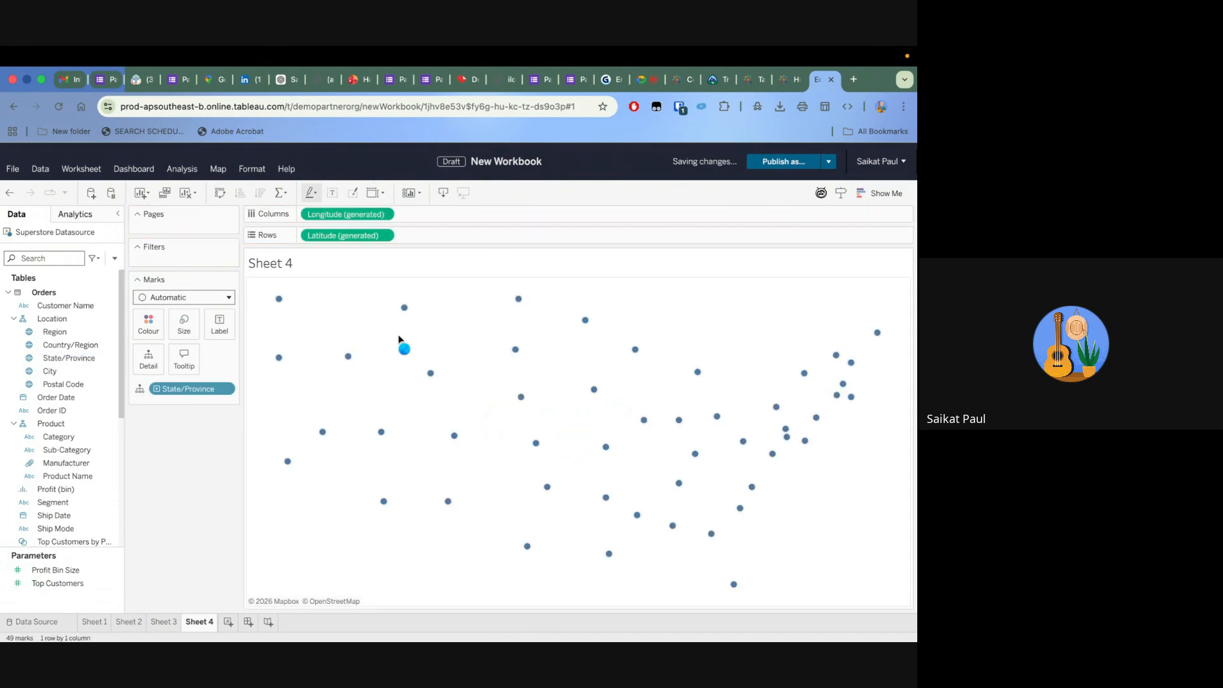
# Label the states on the map with the sum of Sales and colour them by the sum of Sales
pyautogui.click(55, 517)
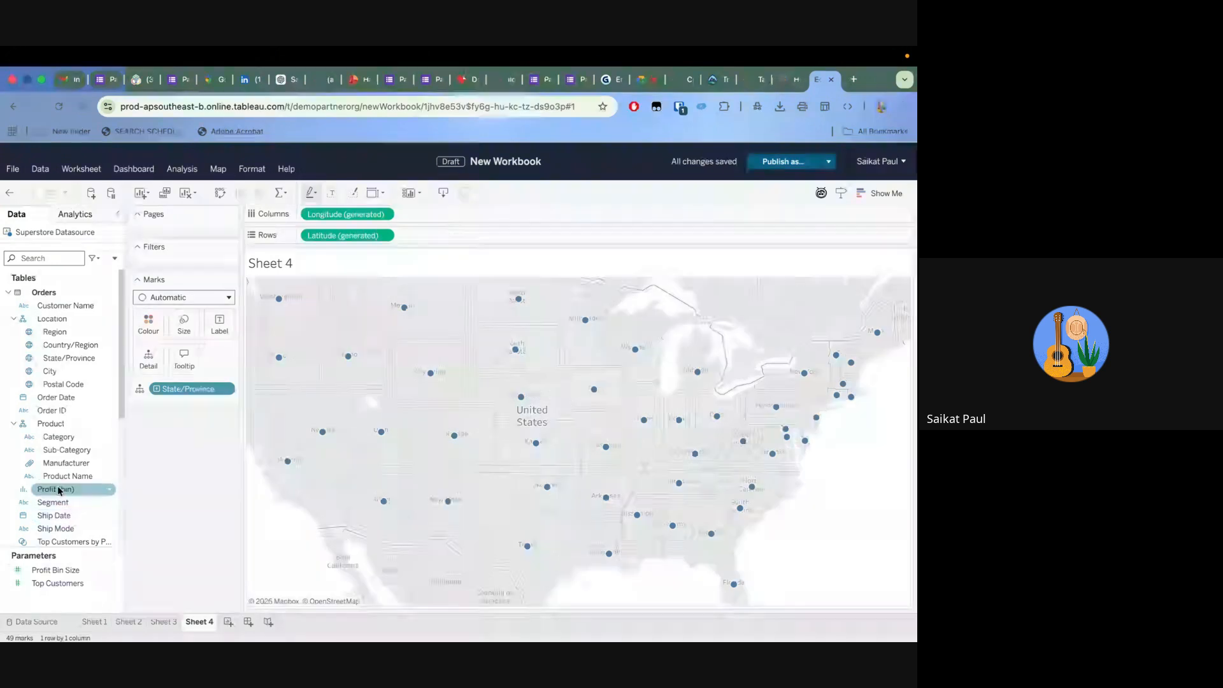
pyautogui.scroll(-4, 63, 485)
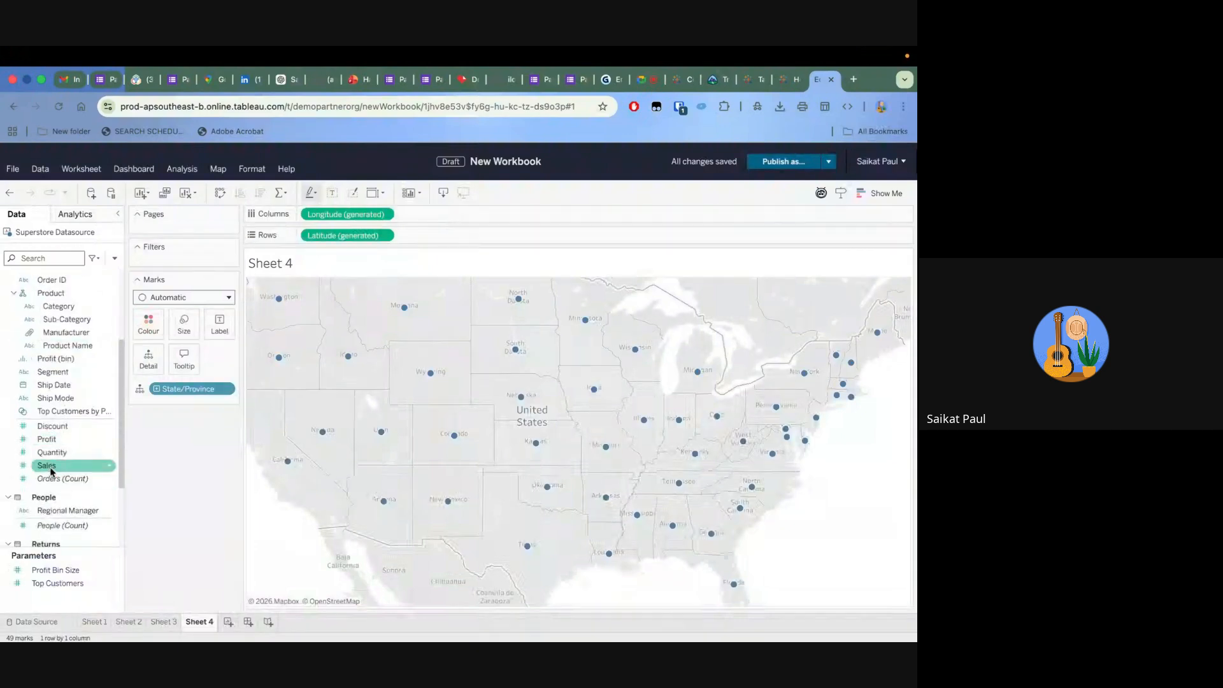
pyautogui.moveTo(48, 466); pyautogui.dragTo(218, 317)
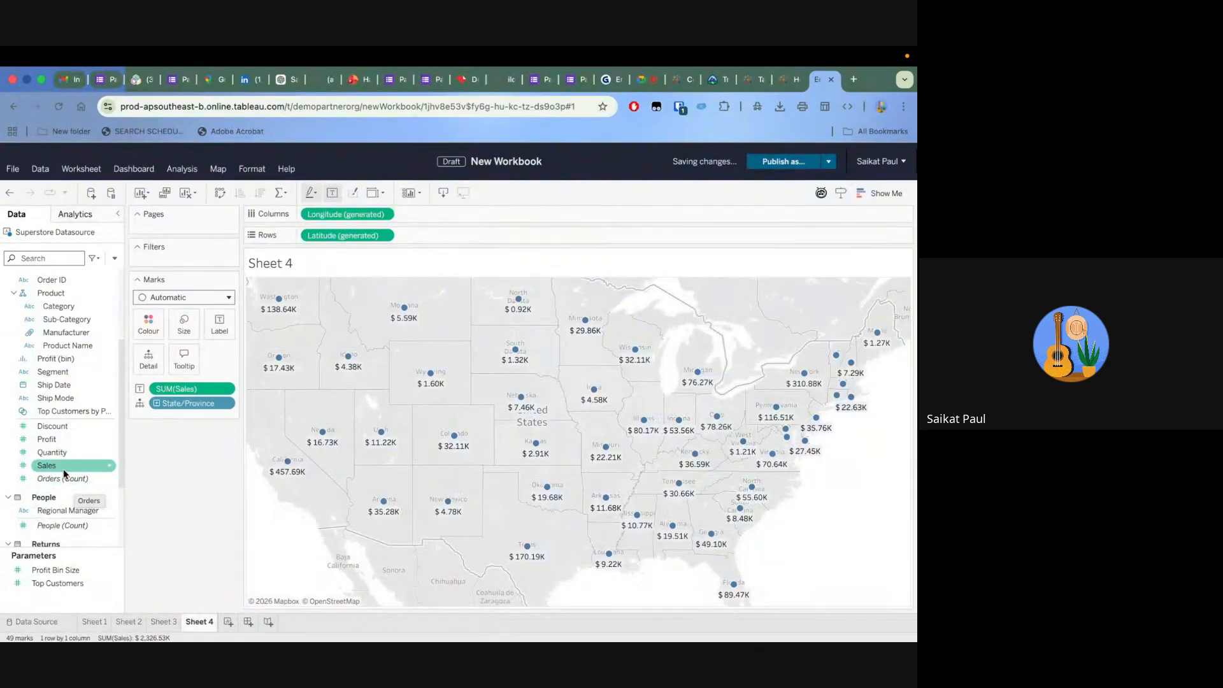
pyautogui.moveTo(62, 470); pyautogui.dragTo(143, 315)
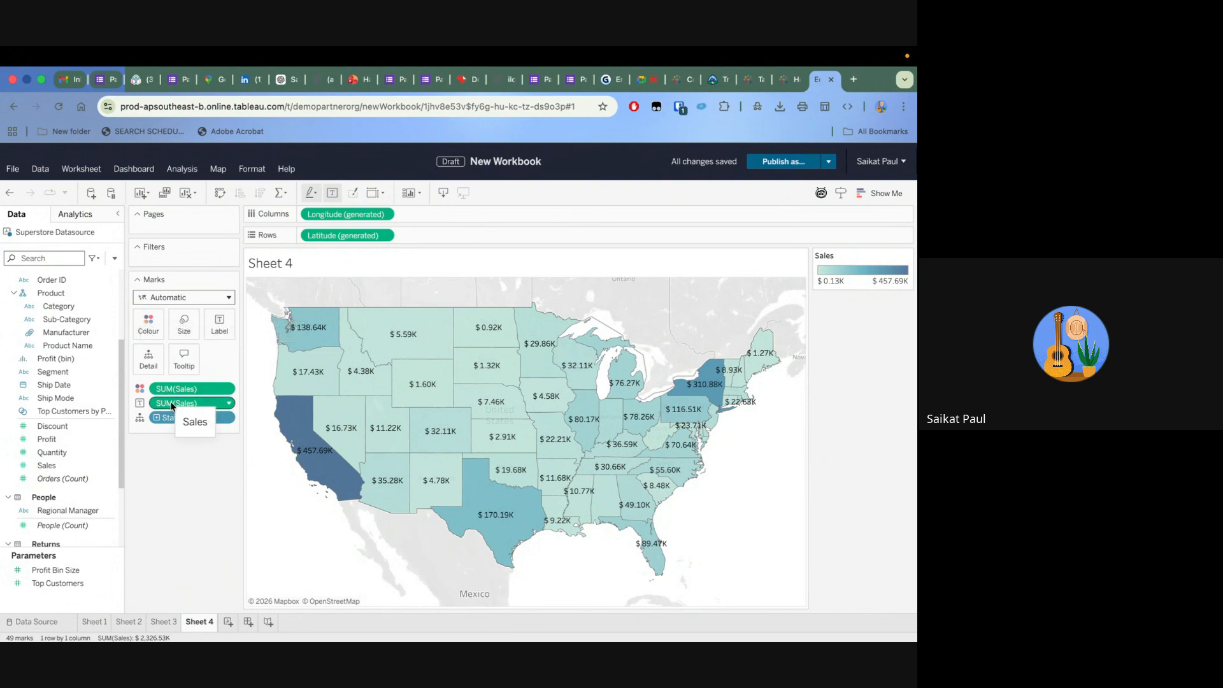
# Remove the Sales labels from the state map and change its mark type to Density
pyautogui.moveTo(171, 405); pyautogui.dragTo(172, 537)
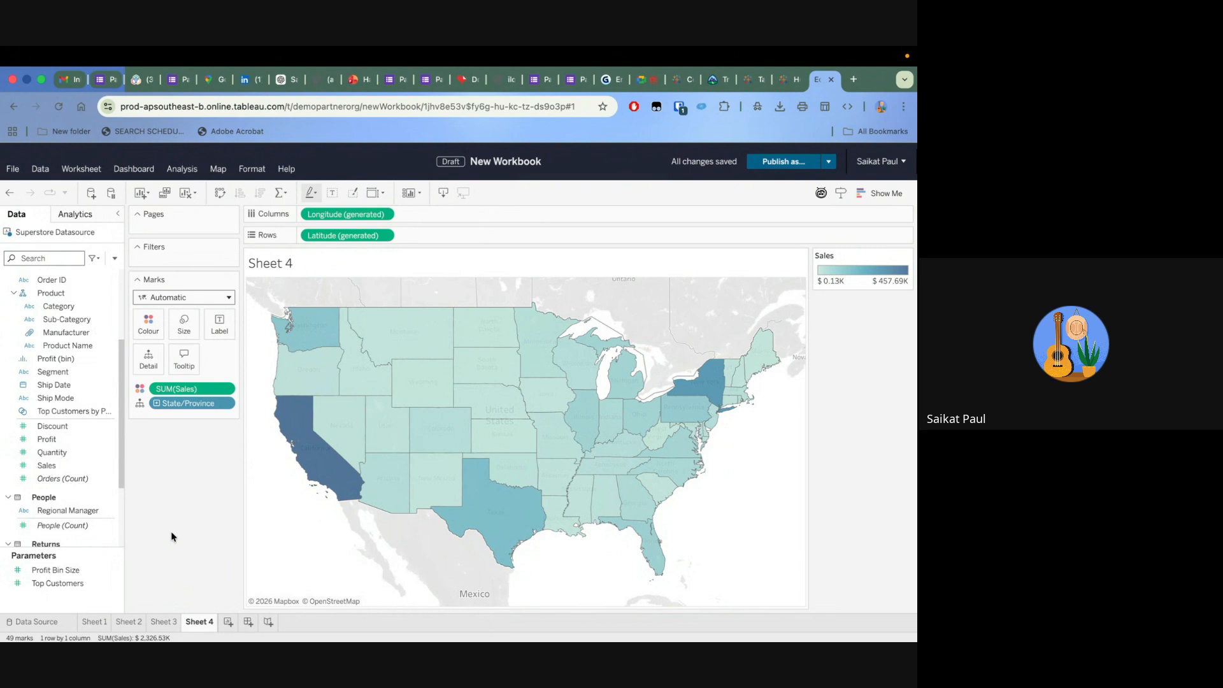
pyautogui.click(228, 298)
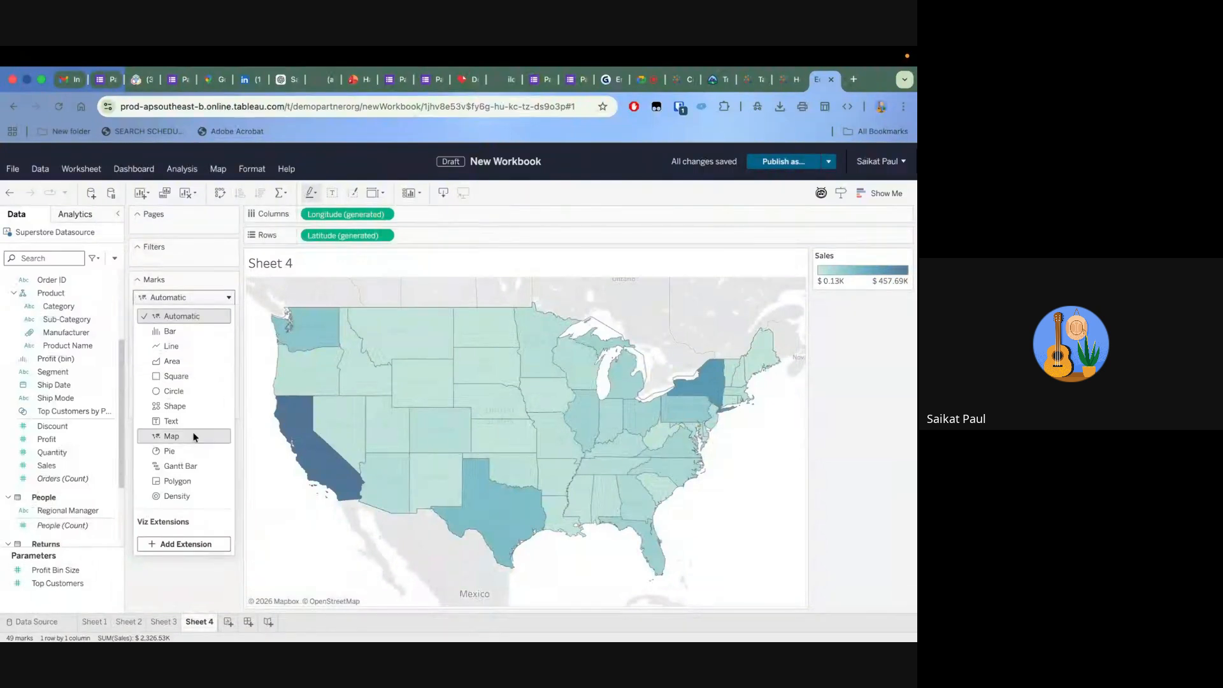
pyautogui.click(181, 496)
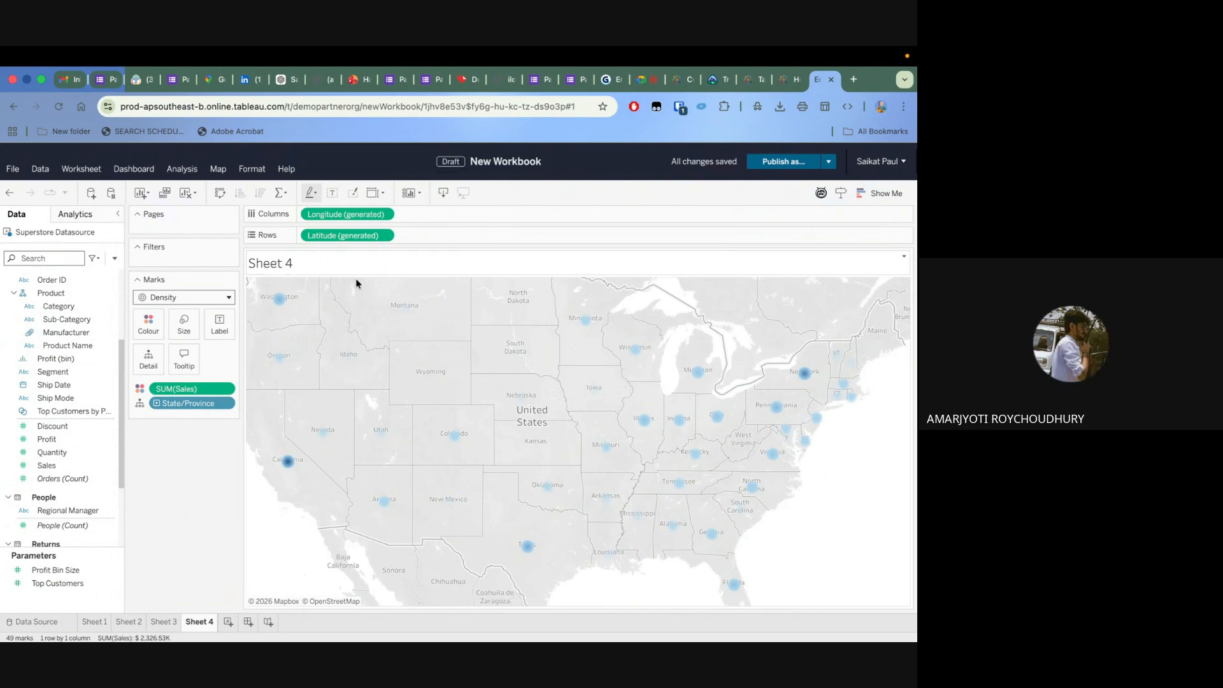
# Apply the Density Orange Light palette to the map's density marks and set their intensity to 100%
pyautogui.click(149, 325)
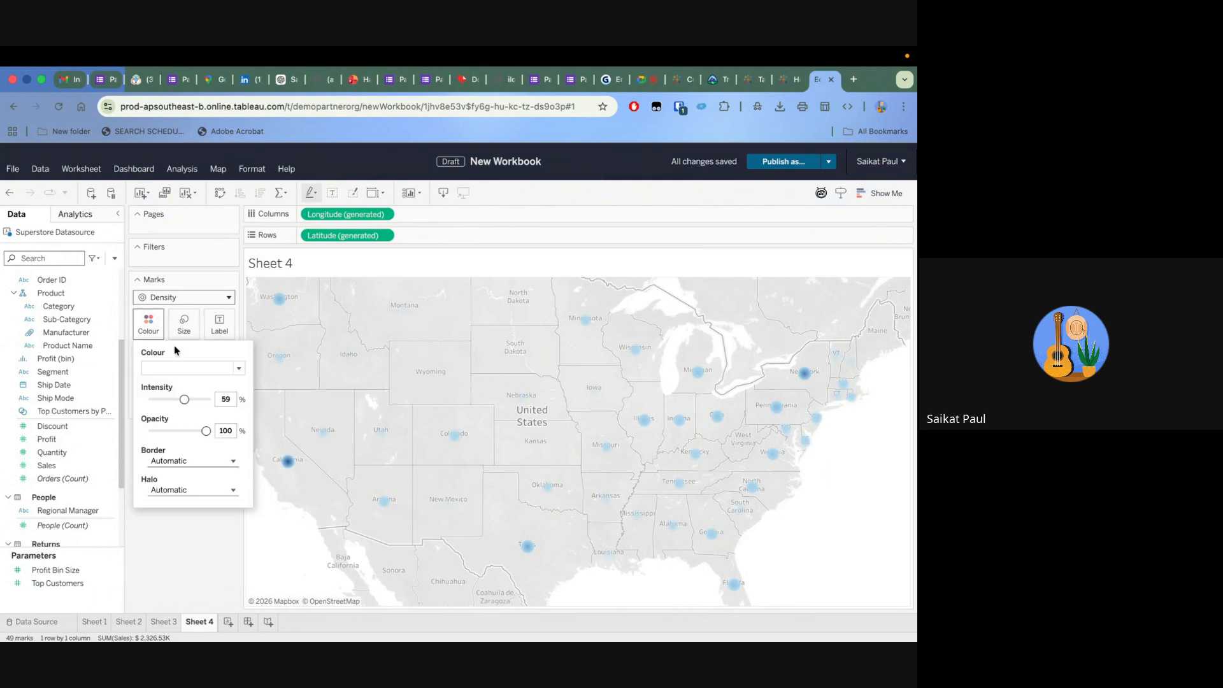
pyautogui.click(199, 370)
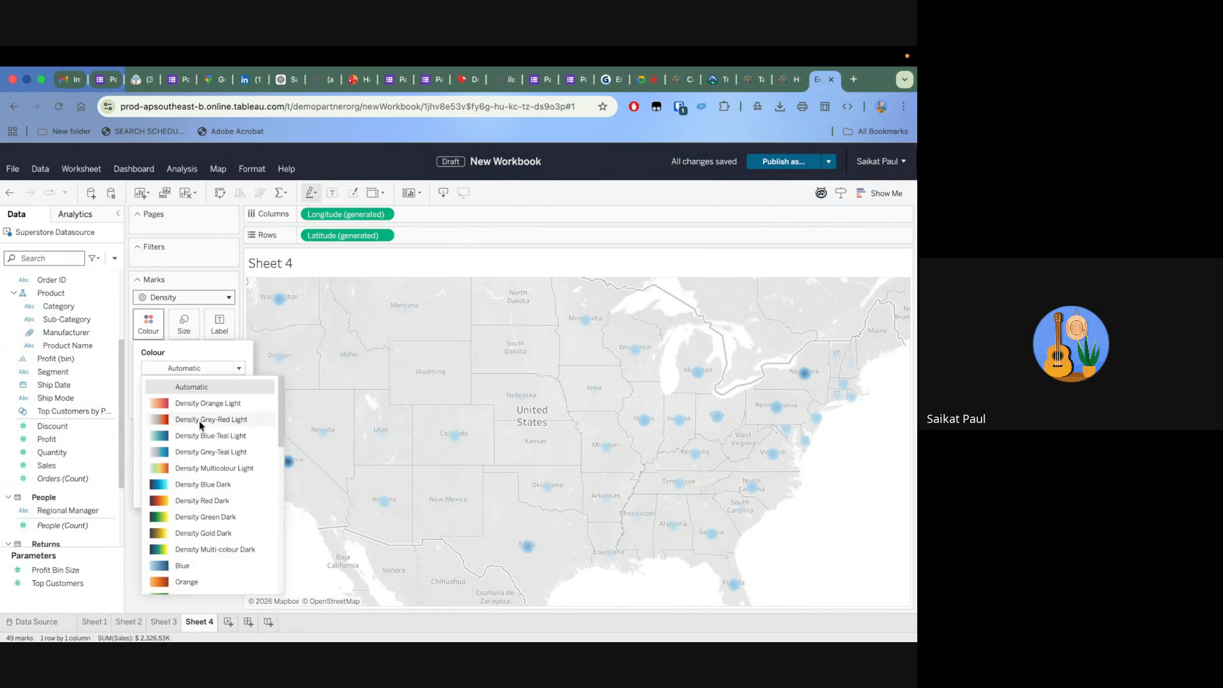
pyautogui.click(202, 401)
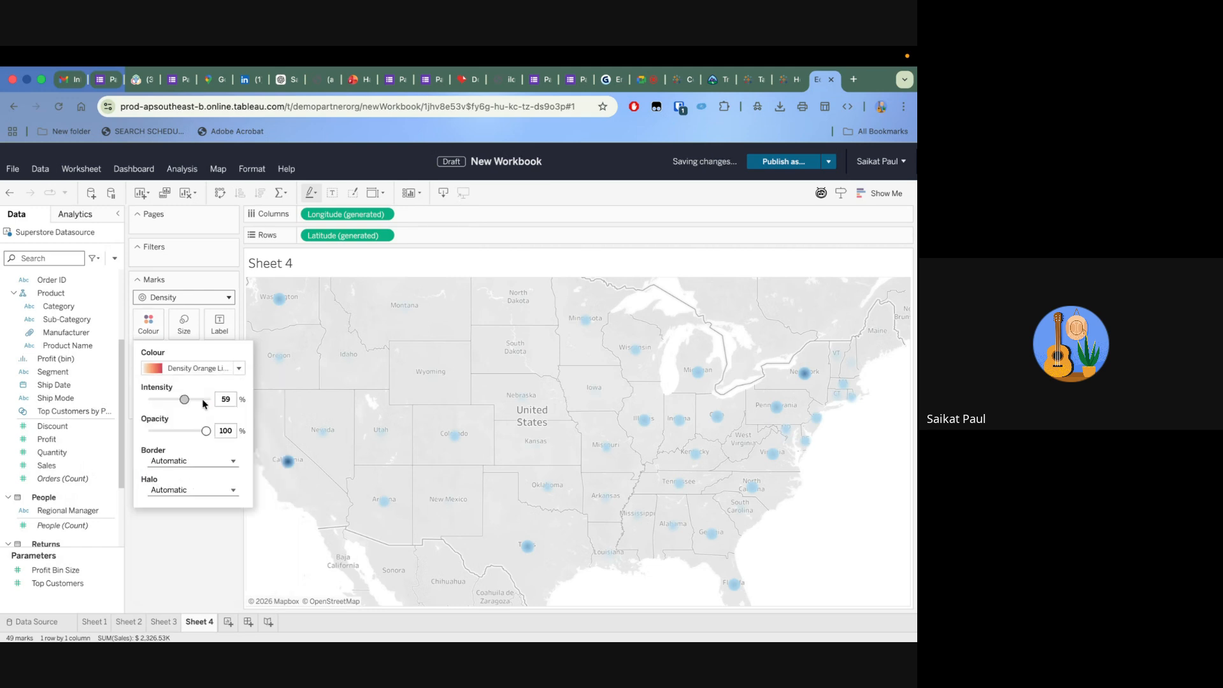
pyautogui.moveTo(185, 399); pyautogui.dragTo(213, 400)
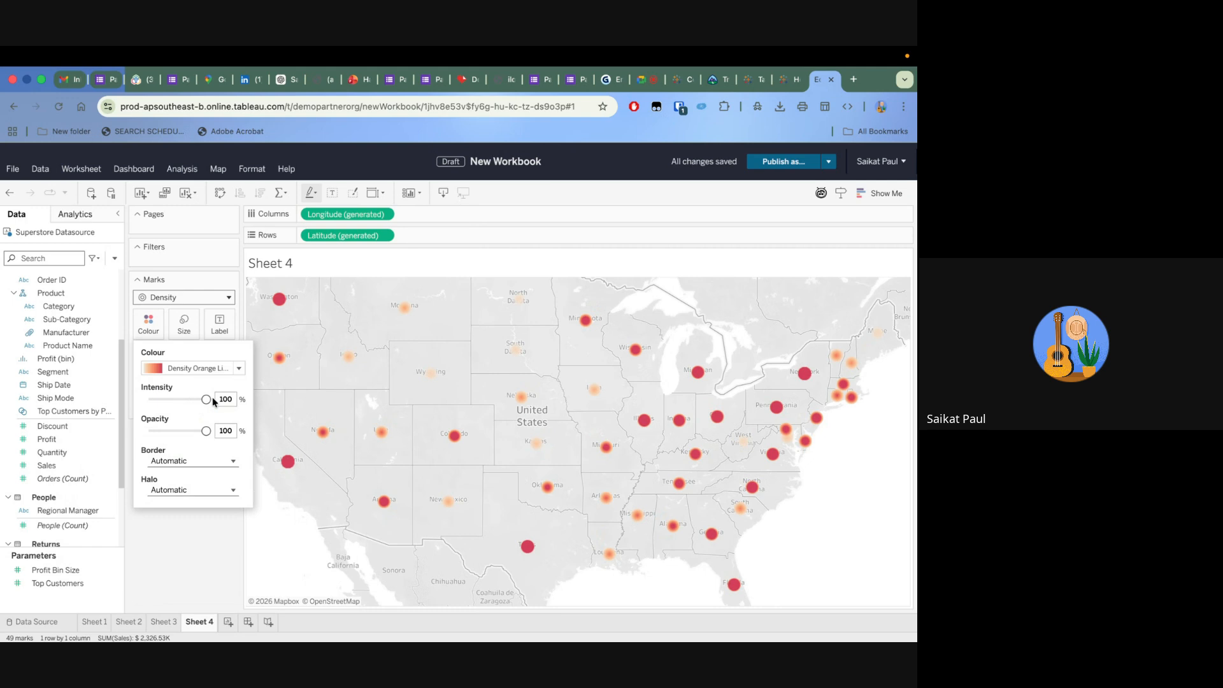
pyautogui.click(169, 537)
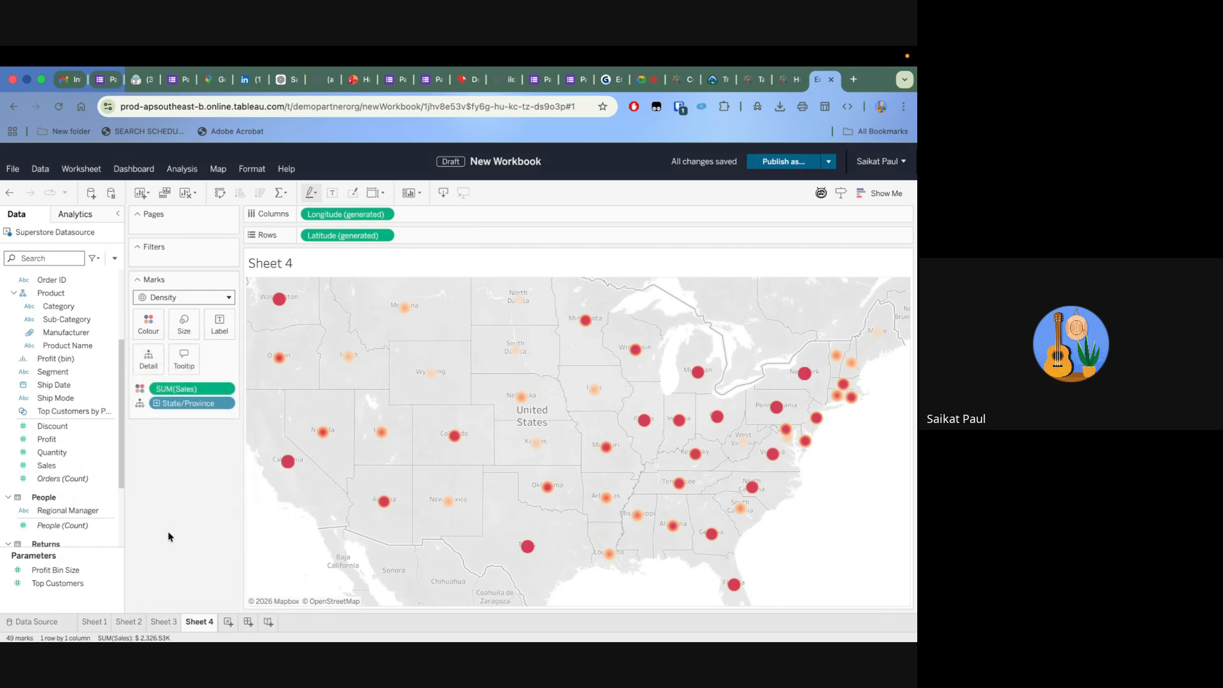
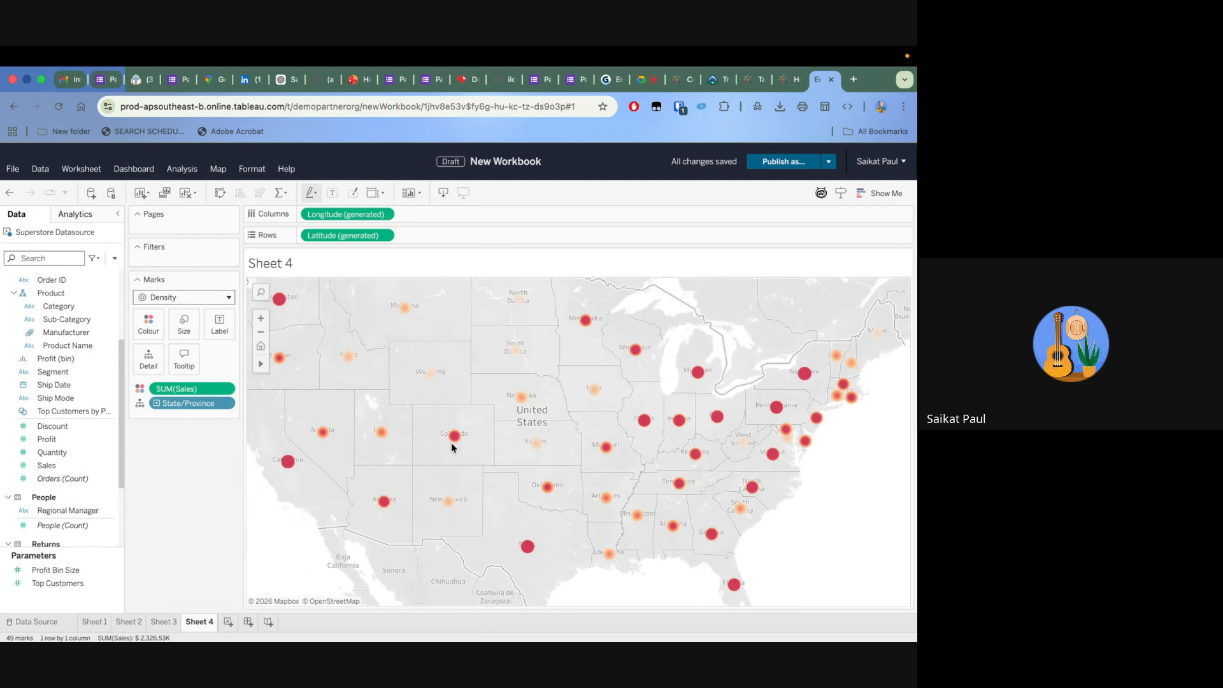
# Inspect Colorado's density mark closely on the map and clear its selection
pyautogui.scroll(1, 452, 444)
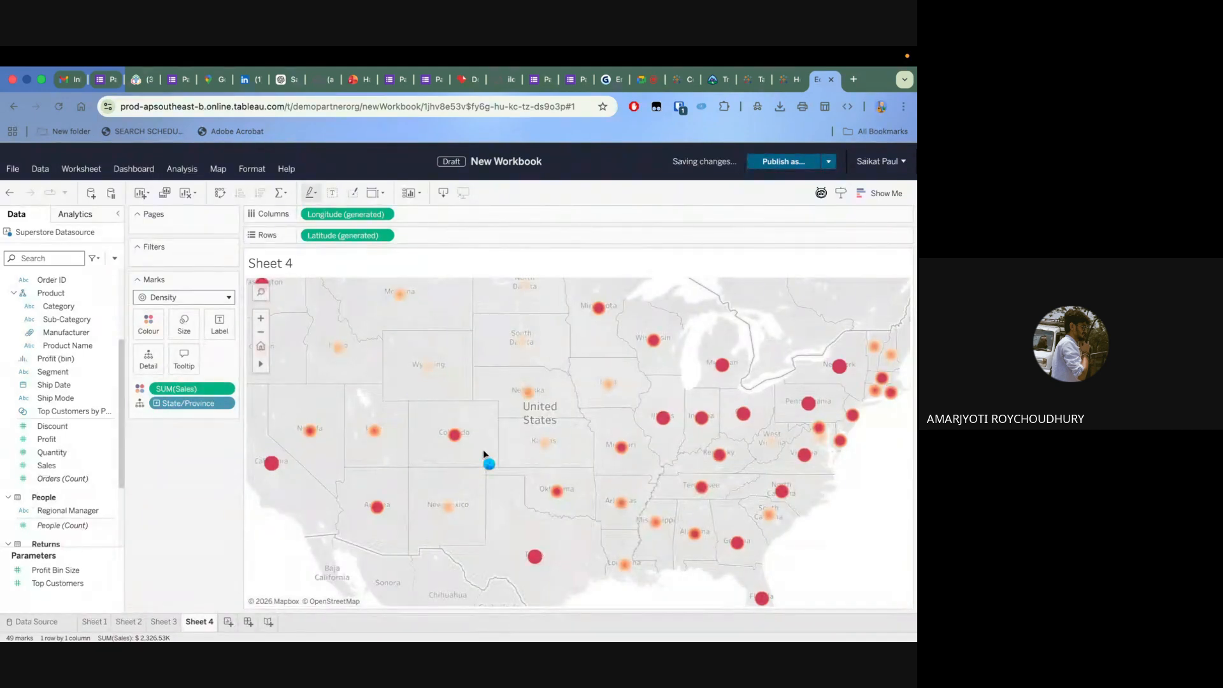
pyautogui.scroll(5, 485, 454)
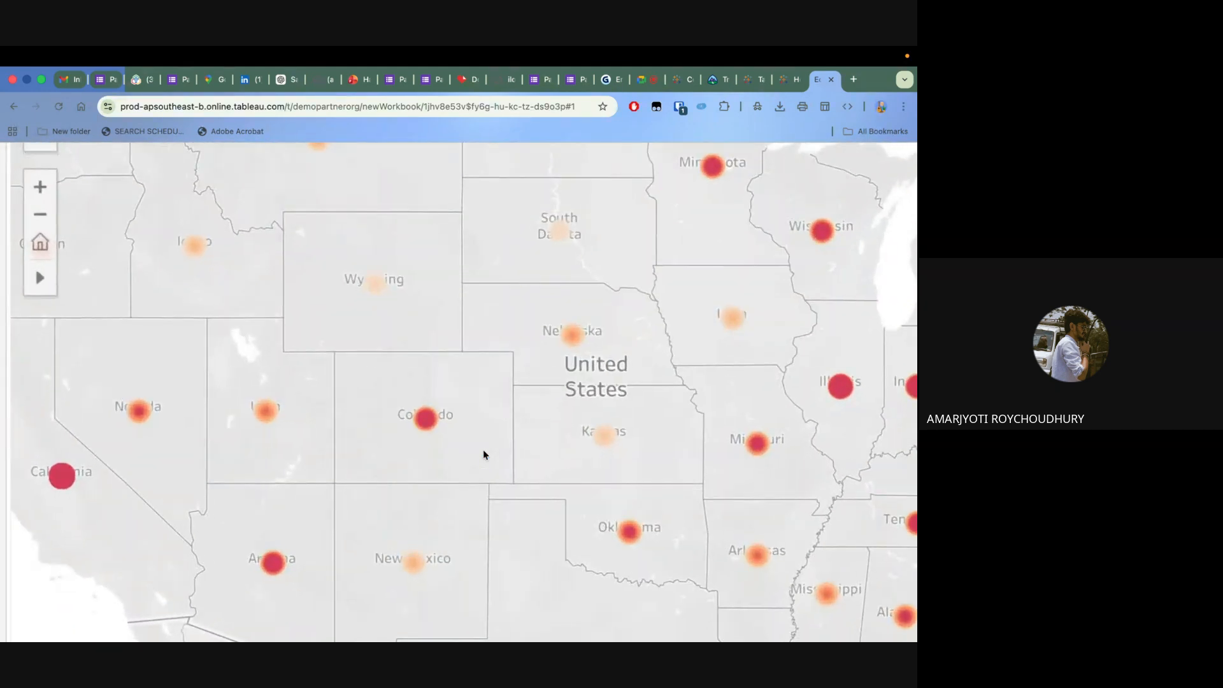
pyautogui.scroll(2, 484, 450)
pyautogui.click(395, 413)
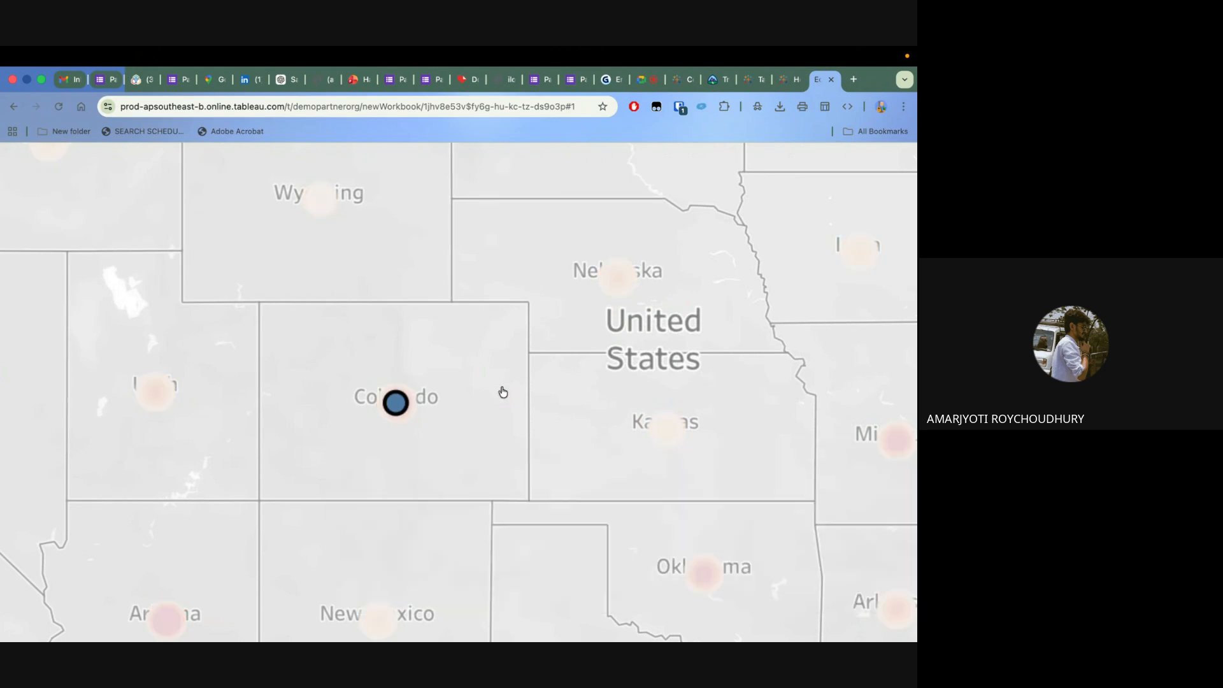
pyautogui.scroll(-5, 503, 392)
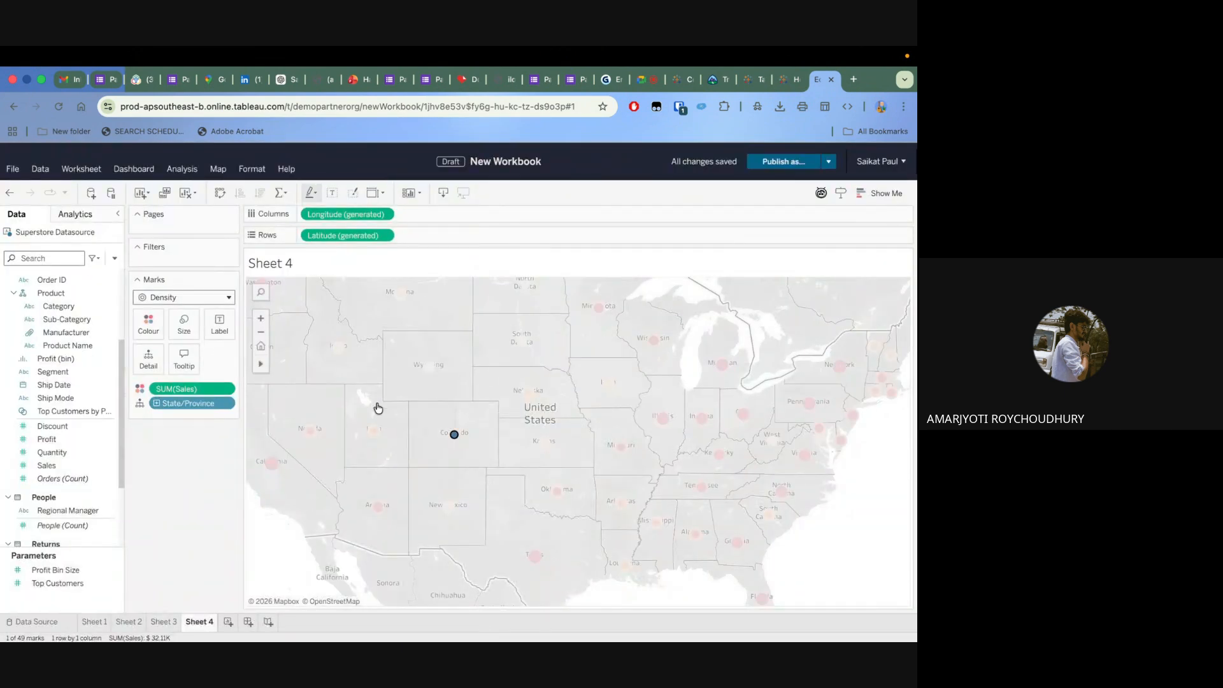
pyautogui.click(425, 437)
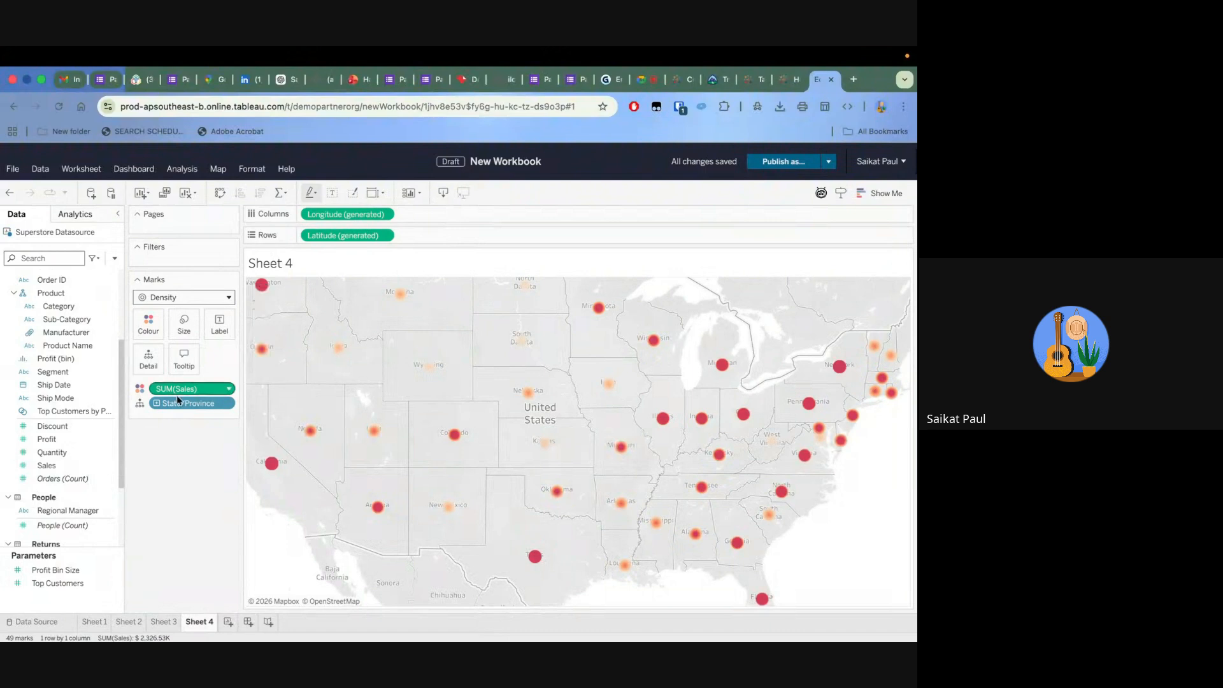
# Filter the density map by State/Province so that only Alabama is included
pyautogui.moveTo(174, 402); pyautogui.dragTo(196, 259)
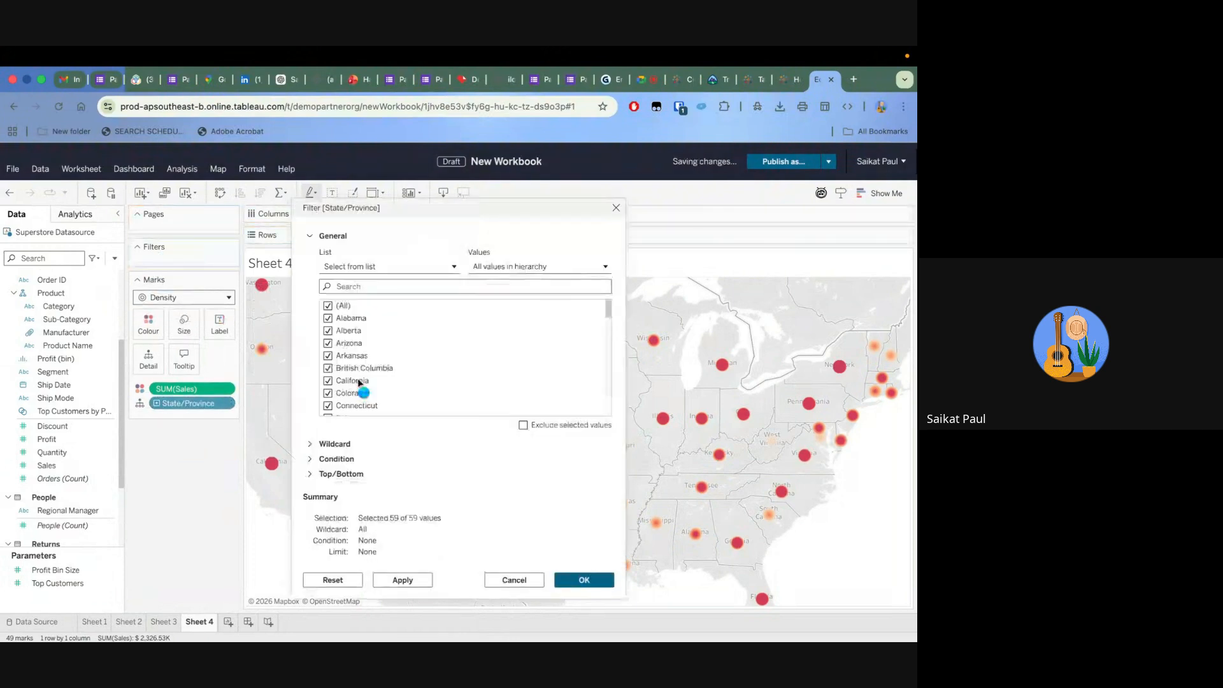
pyautogui.click(328, 306)
pyautogui.click(328, 318)
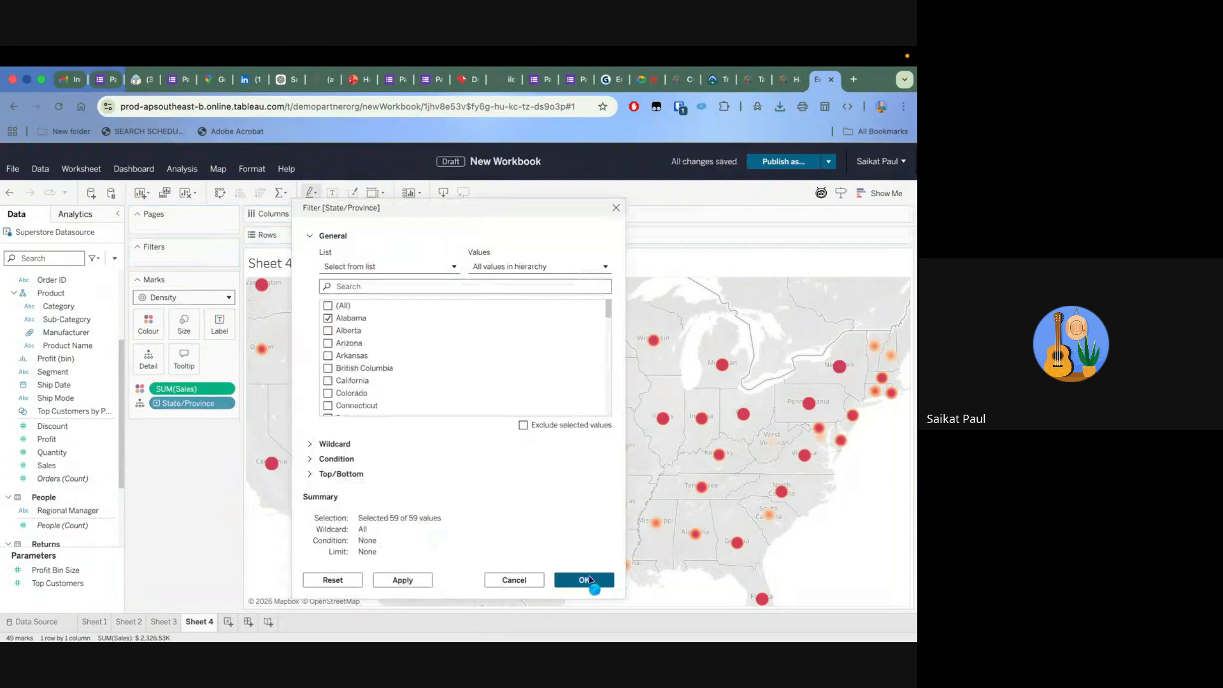
pyautogui.click(597, 581)
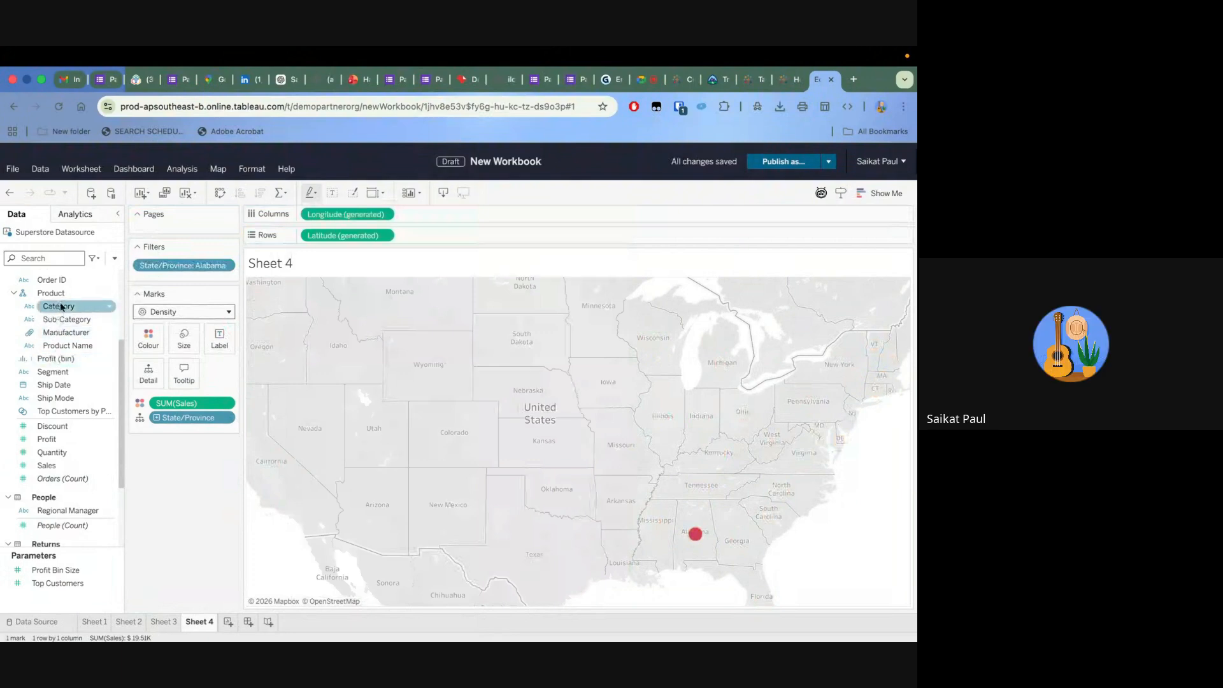
# Break the Alabama density marks down by City and Postal Code as additional detail
pyautogui.scroll(1, 61, 325)
pyautogui.scroll(2, 60, 328)
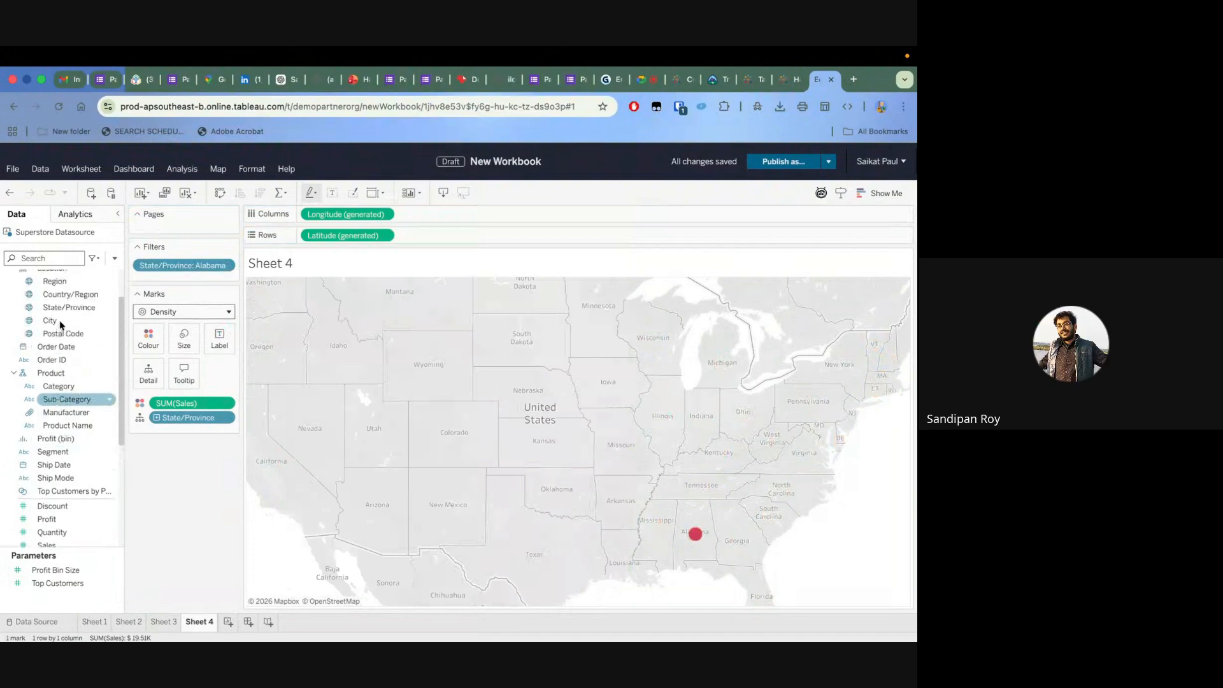
pyautogui.moveTo(57, 337)
pyautogui.mouseDown()
pyautogui.moveTo(185, 304)
pyautogui.moveTo(385, 320)
pyautogui.mouseUp()
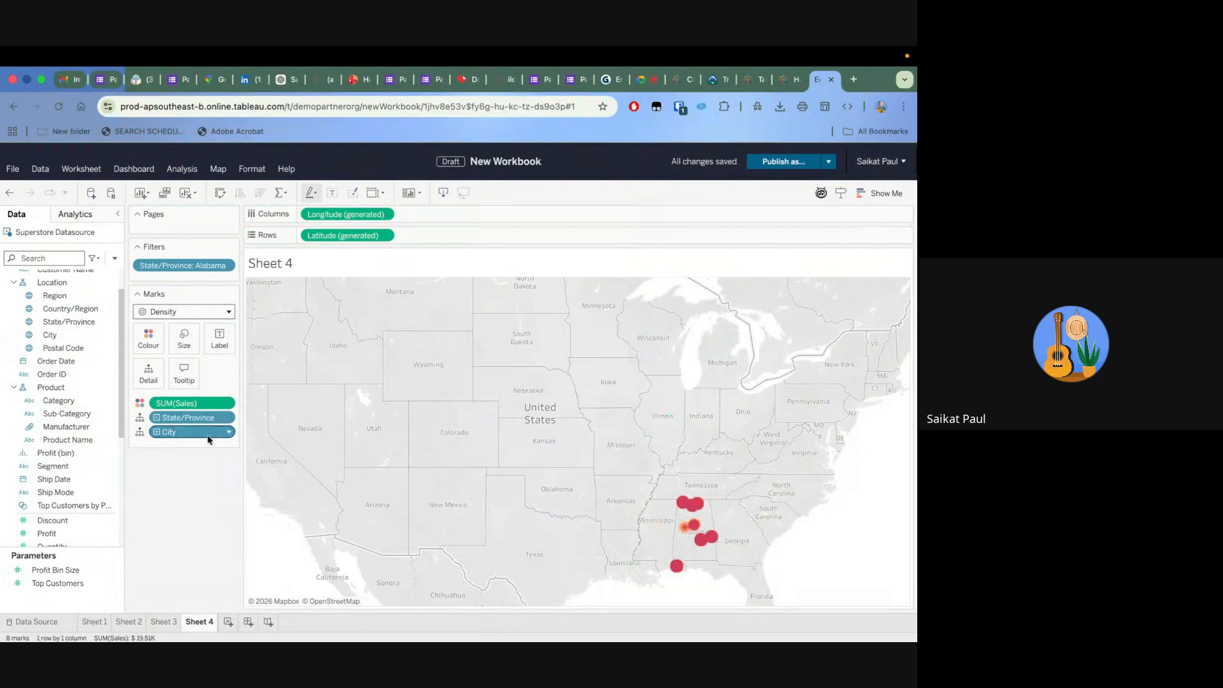
pyautogui.moveTo(61, 354); pyautogui.dragTo(514, 459)
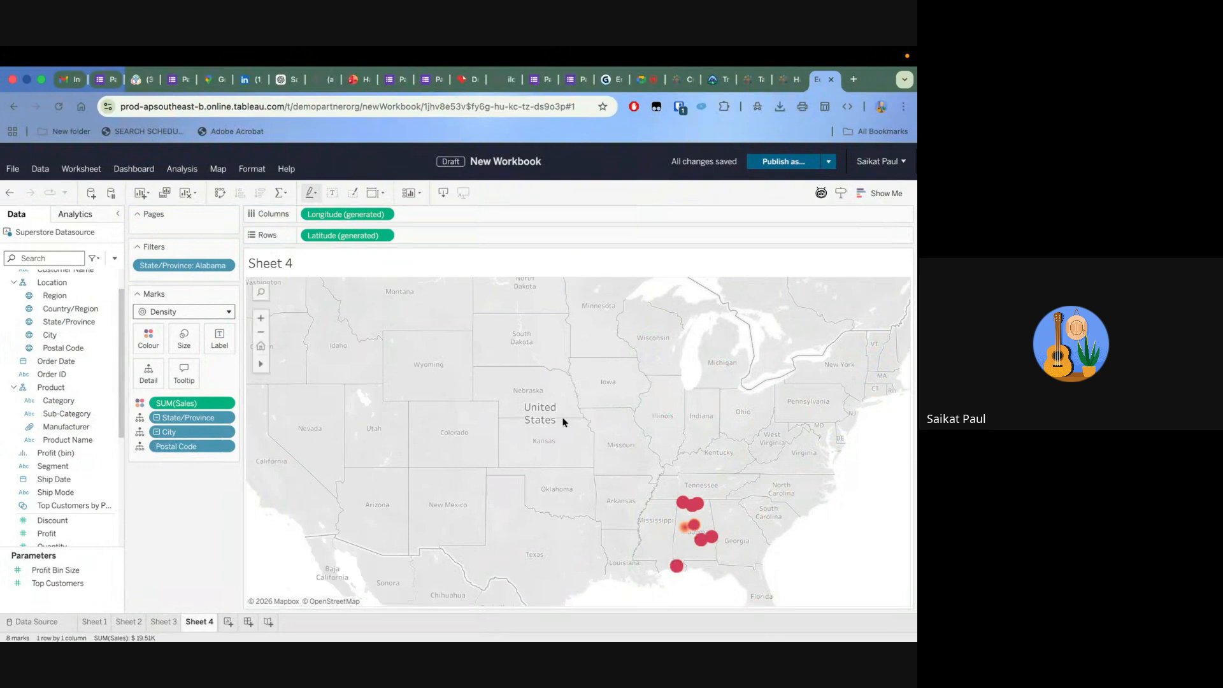
# Apply the Density Blue-Teal Light palette to the Alabama density marks and set their opacity to 66%
pyautogui.click(148, 337)
pyautogui.click(239, 384)
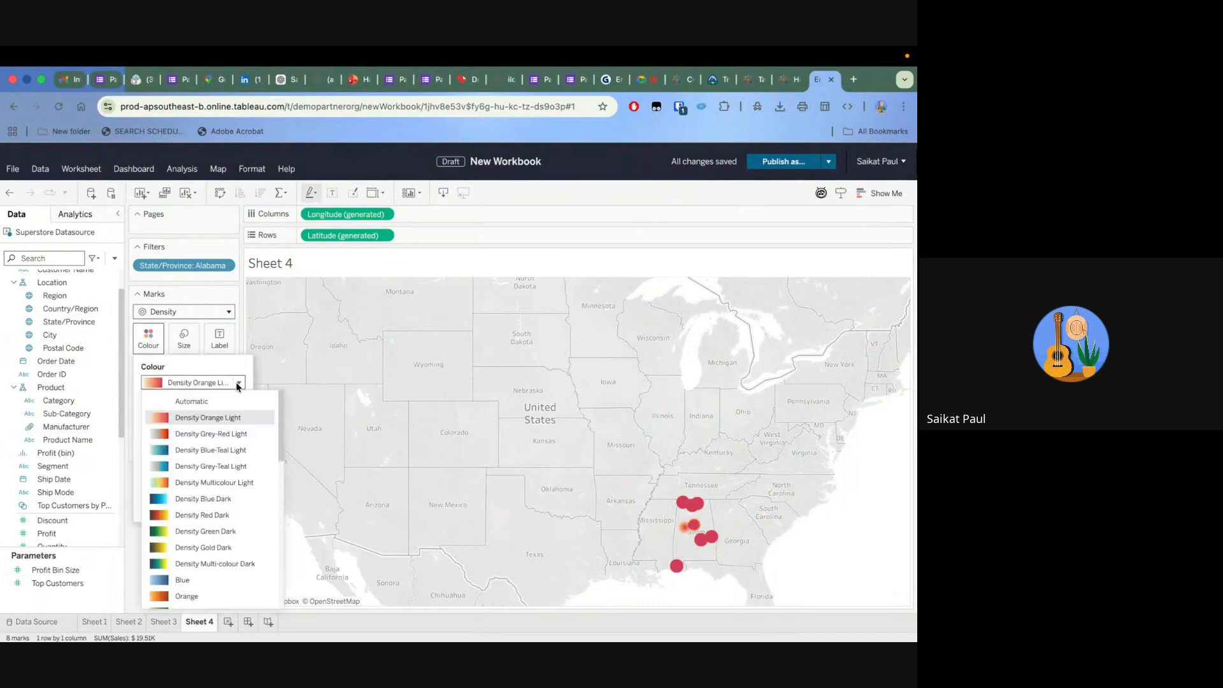
pyautogui.click(189, 451)
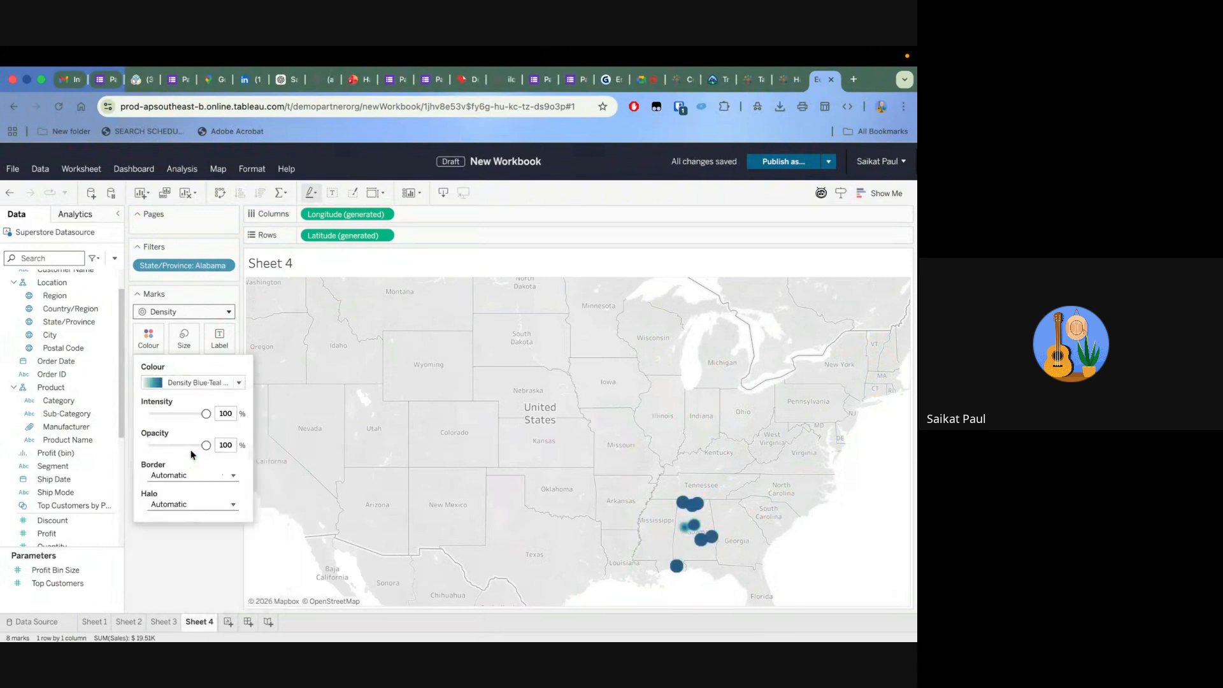
pyautogui.moveTo(206, 446)
pyautogui.mouseDown()
pyautogui.moveTo(159, 446)
pyautogui.moveTo(189, 447)
pyautogui.mouseUp()
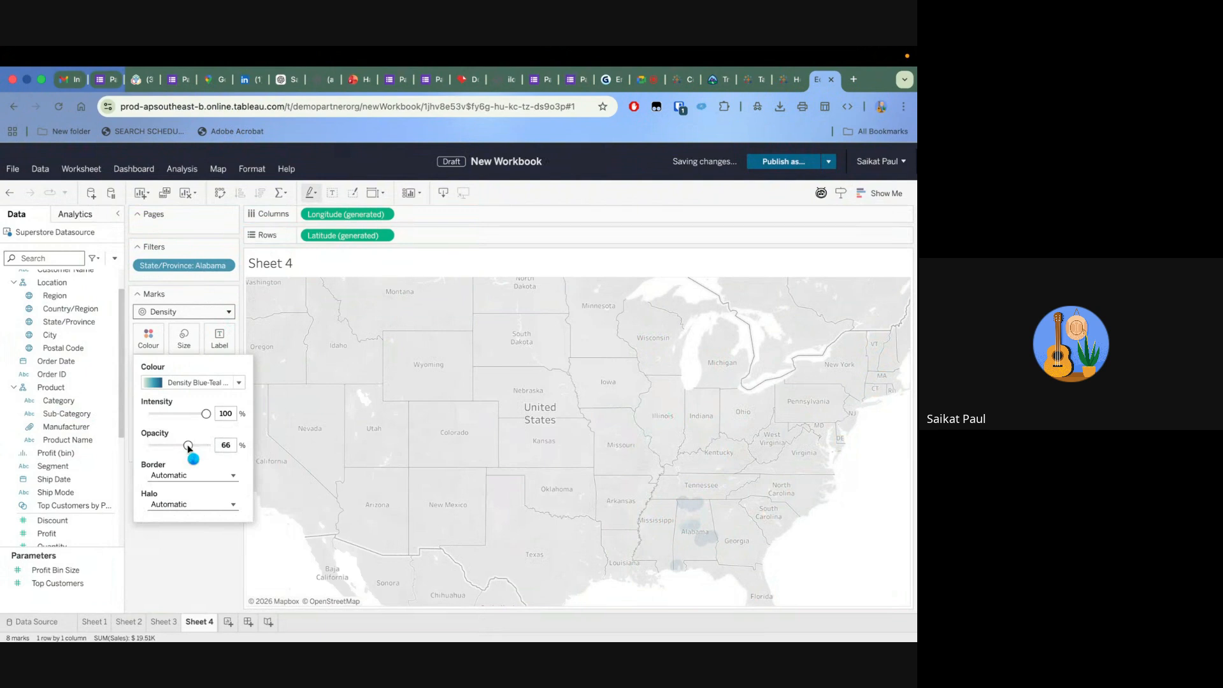
# Set the colour intensity of the Alabama density marks to 87%
pyautogui.moveTo(206, 413); pyautogui.dragTo(172, 416)
pyautogui.moveTo(170, 414); pyautogui.dragTo(184, 416)
pyautogui.moveTo(183, 416); pyautogui.dragTo(200, 415)
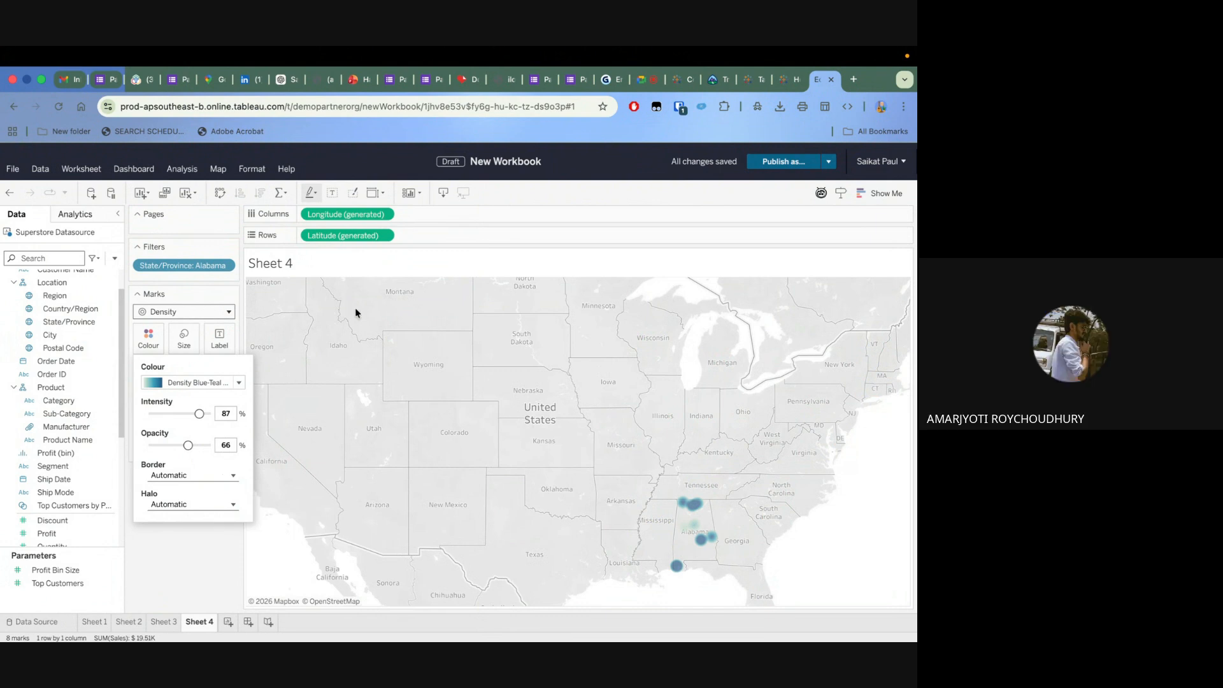
pyautogui.click(299, 314)
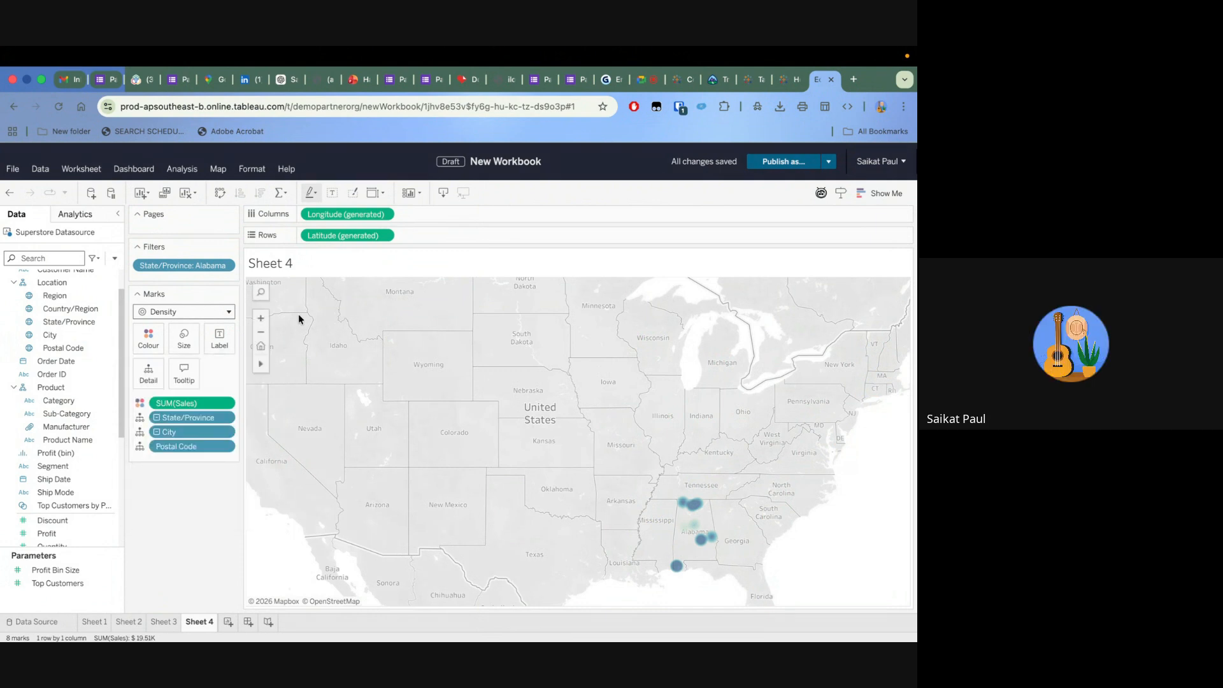
# Reset the map view to fit the Alabama city marks and shift it slightly
pyautogui.click(261, 347)
pyautogui.moveTo(262, 366)
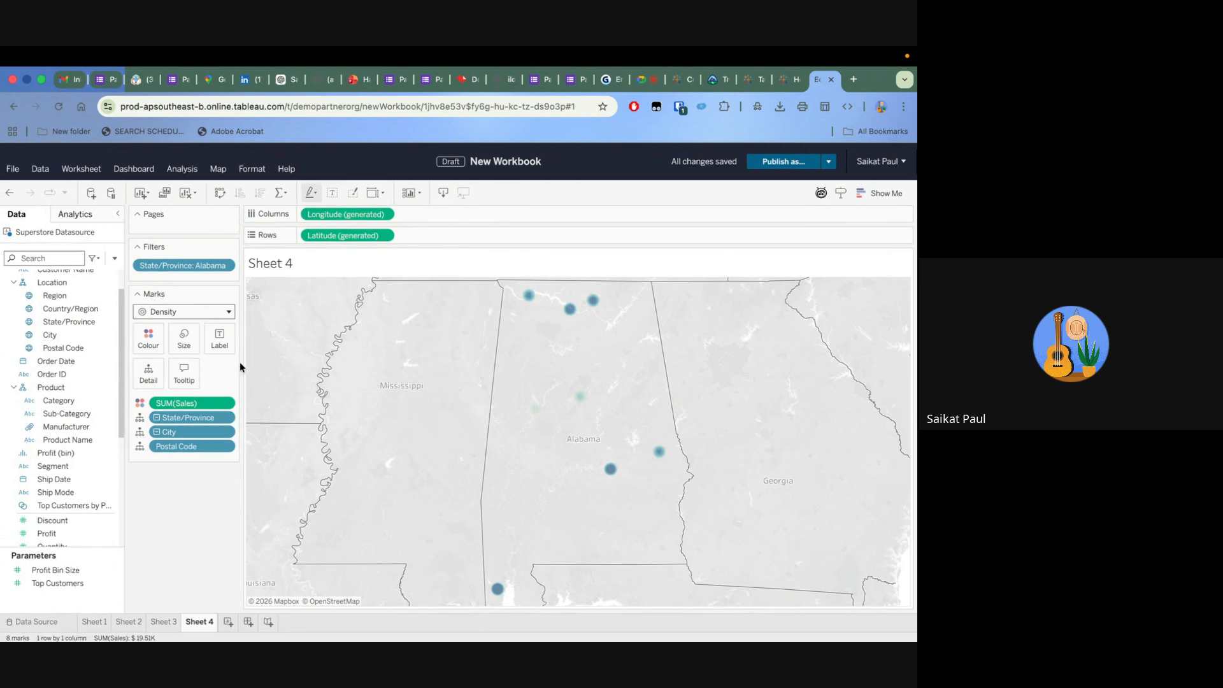
pyautogui.click(293, 368)
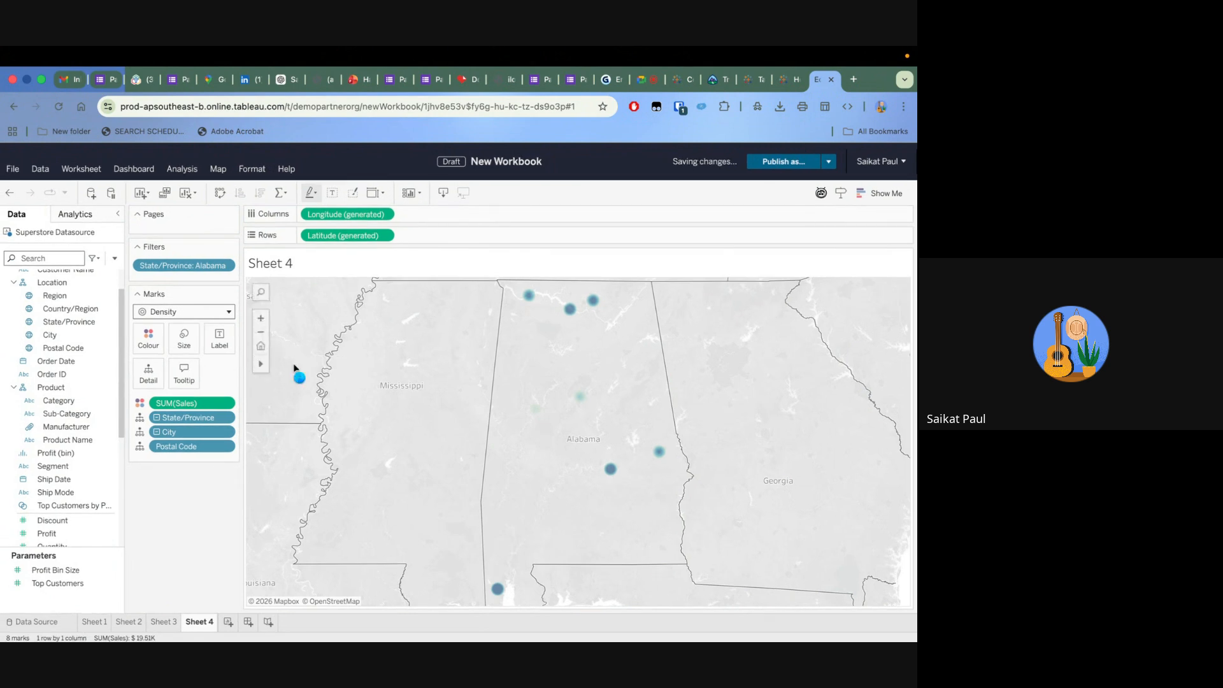
pyautogui.moveTo(623, 377); pyautogui.dragTo(598, 380)
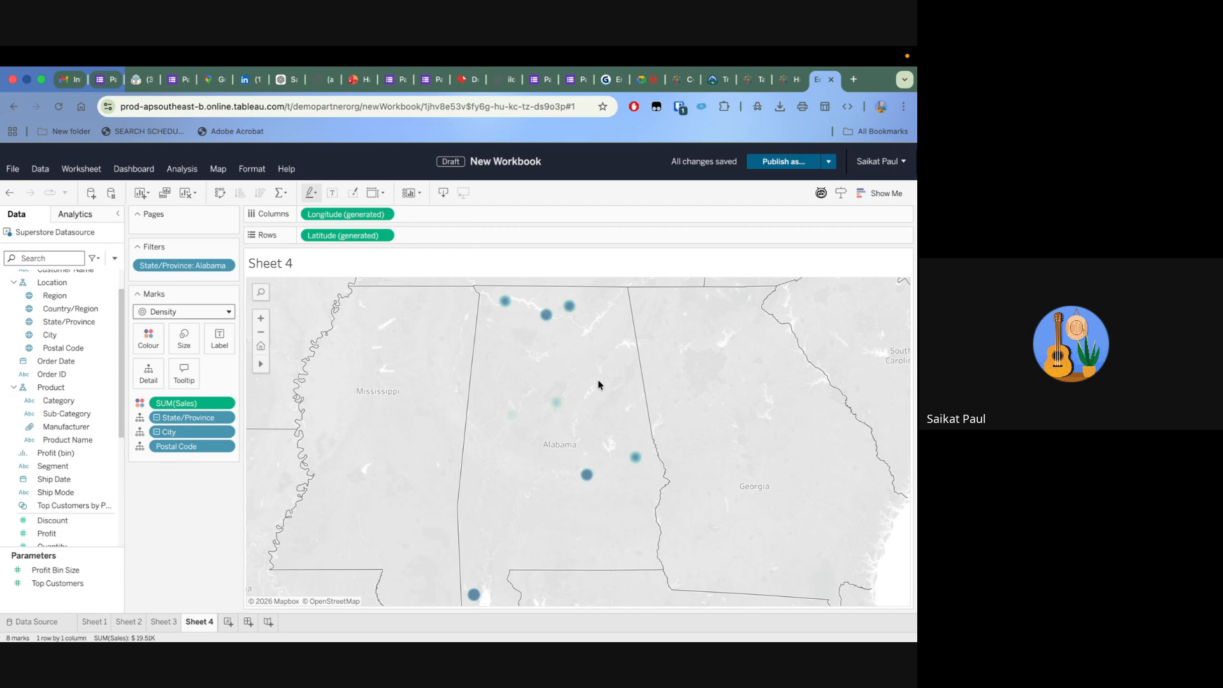
# Create a new worksheet and plot the sum of Profit on columns against the sum of Sales on rows
pyautogui.click(228, 622)
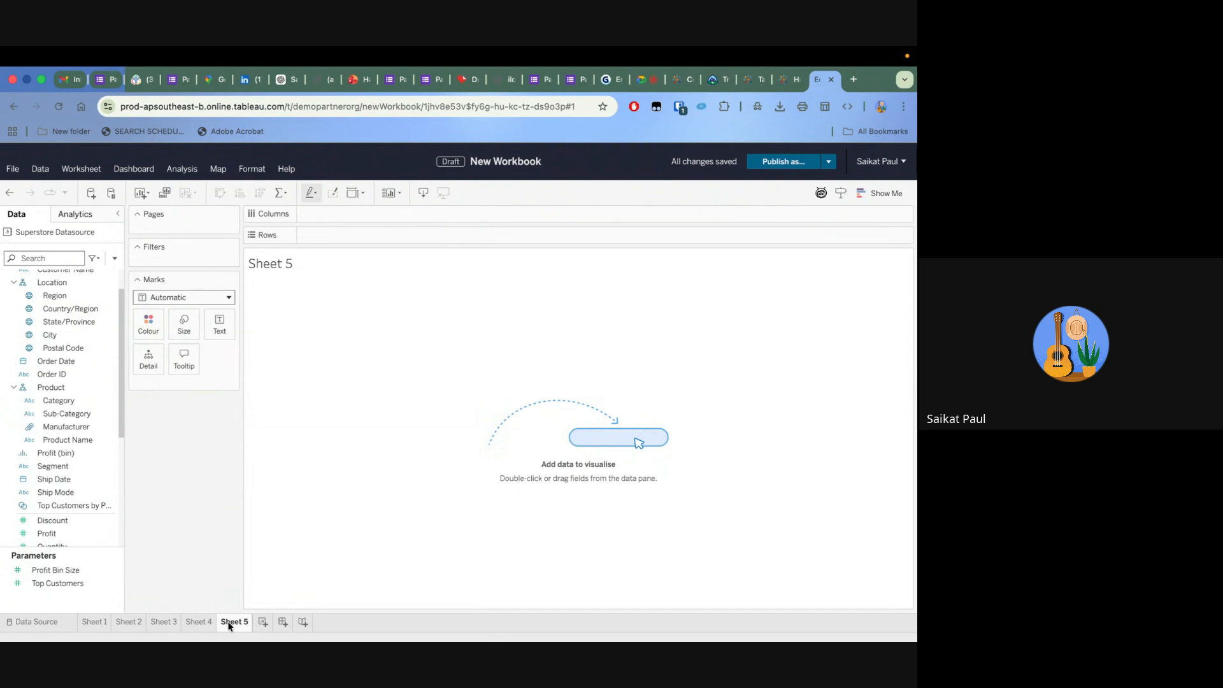
pyautogui.click(78, 429)
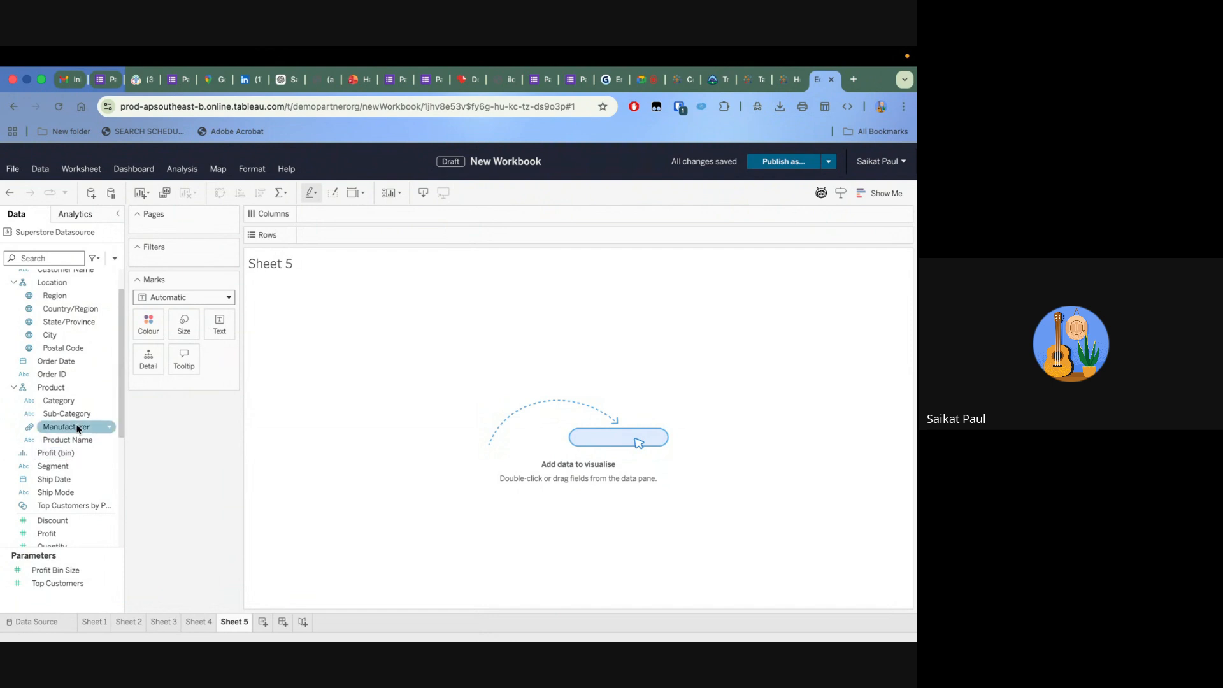
pyautogui.scroll(-3, 73, 446)
pyautogui.click(66, 470)
pyautogui.moveTo(66, 471); pyautogui.dragTo(390, 214)
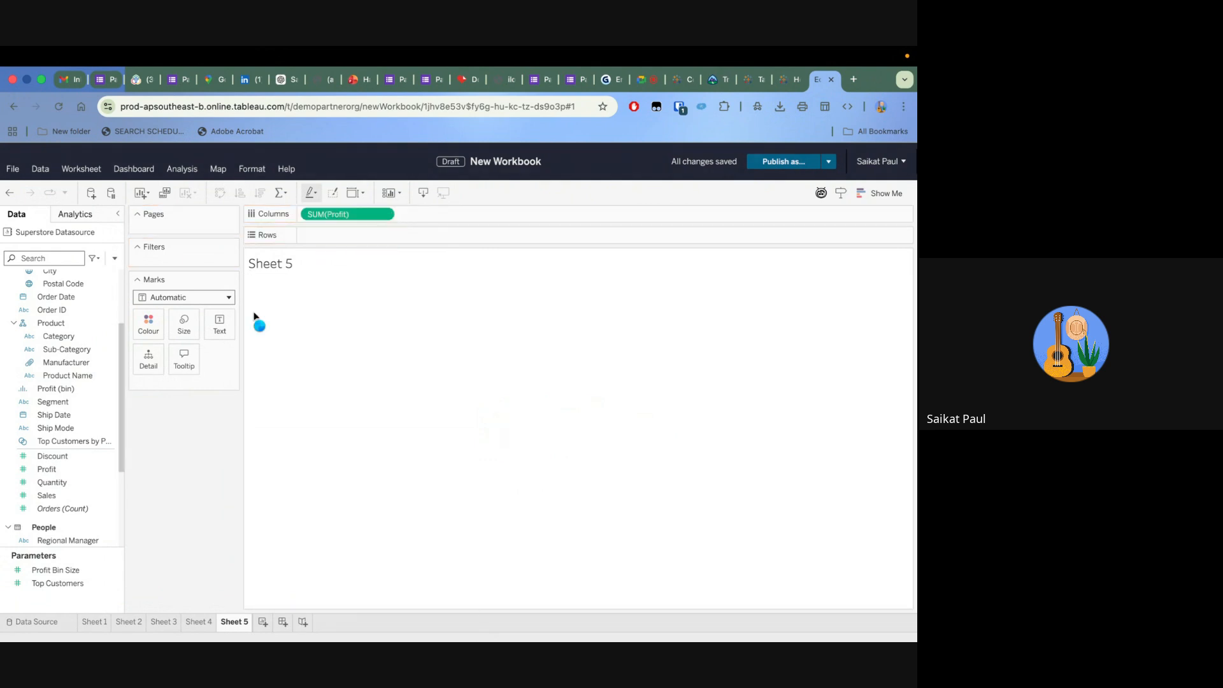
pyautogui.click(53, 495)
pyautogui.moveTo(52, 494); pyautogui.dragTo(356, 234)
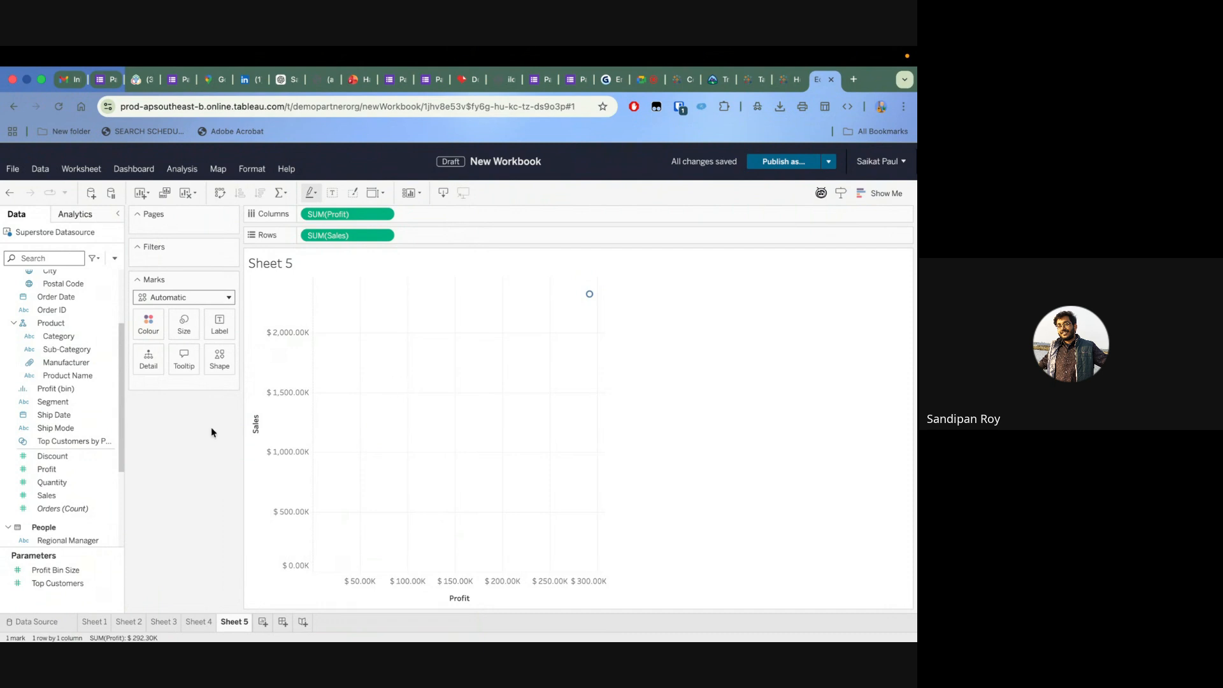
# Colour the Profit and Sales marks by Category and add Product Name as their detail
pyautogui.scroll(2, 60, 318)
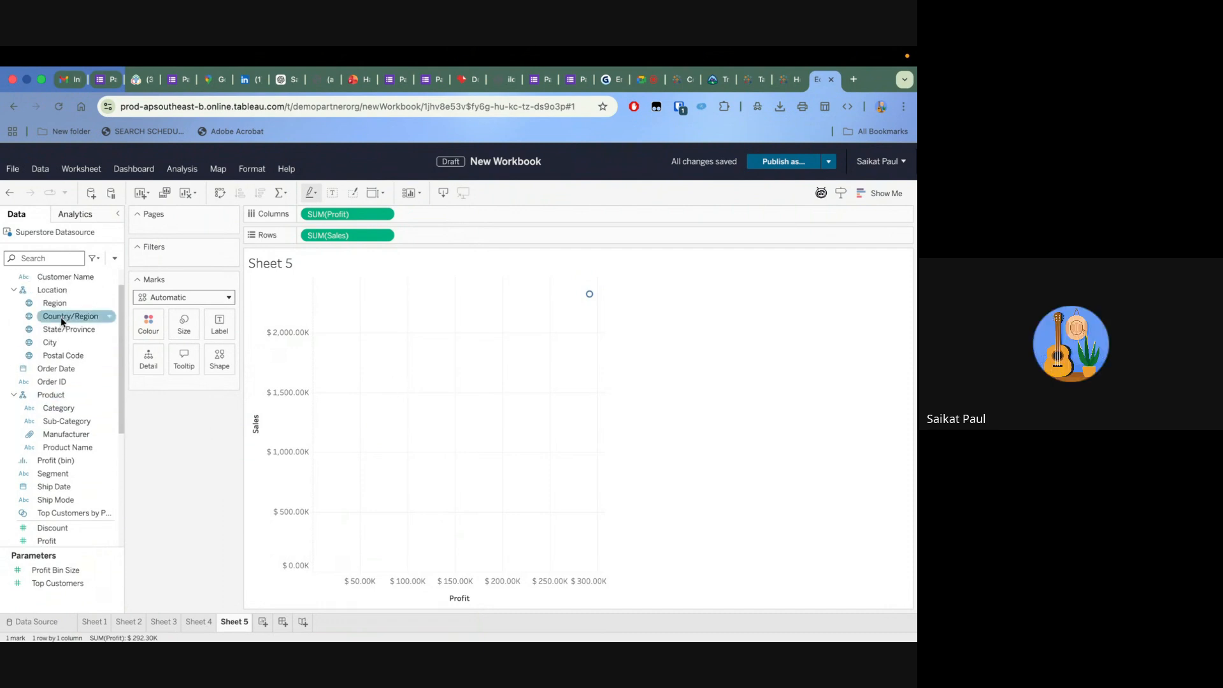
pyautogui.scroll(1, 56, 387)
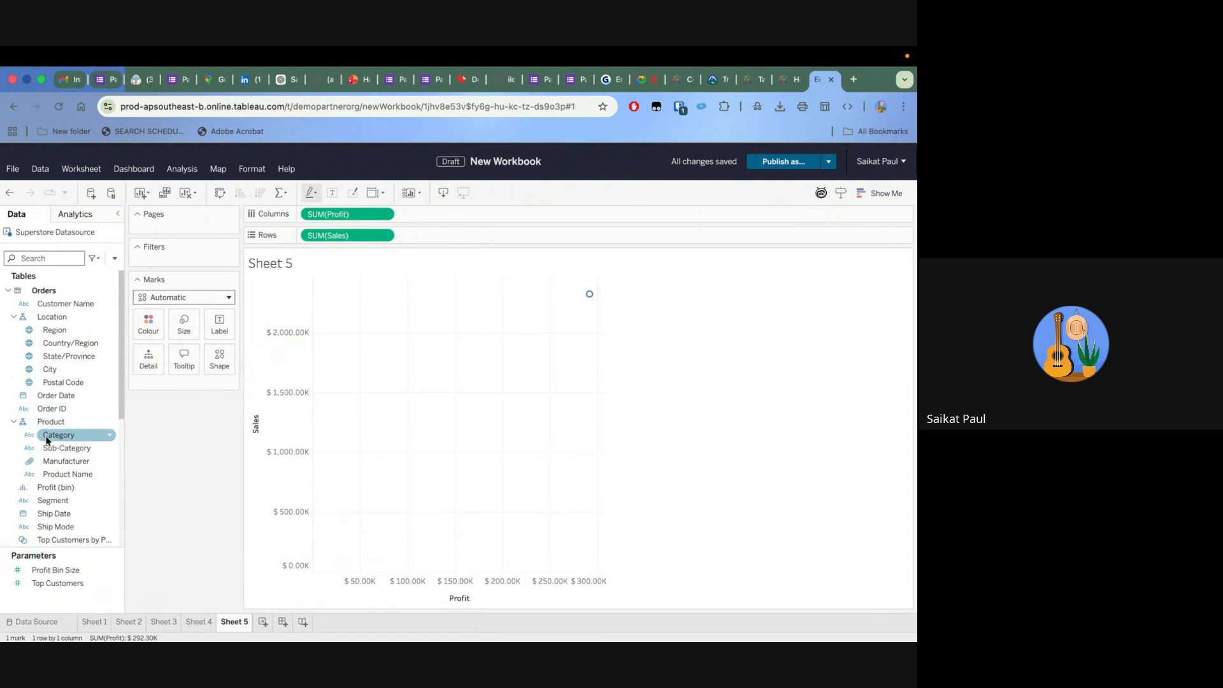
pyautogui.moveTo(47, 440); pyautogui.dragTo(143, 317)
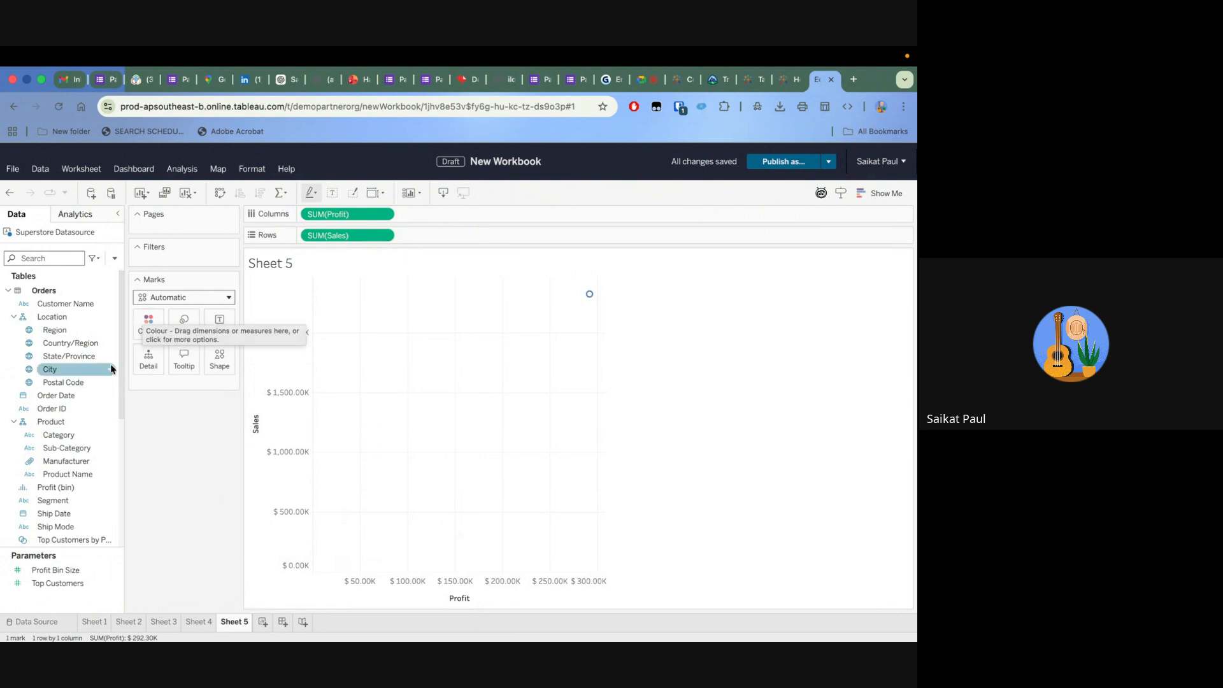
pyautogui.moveTo(54, 441); pyautogui.dragTo(143, 316)
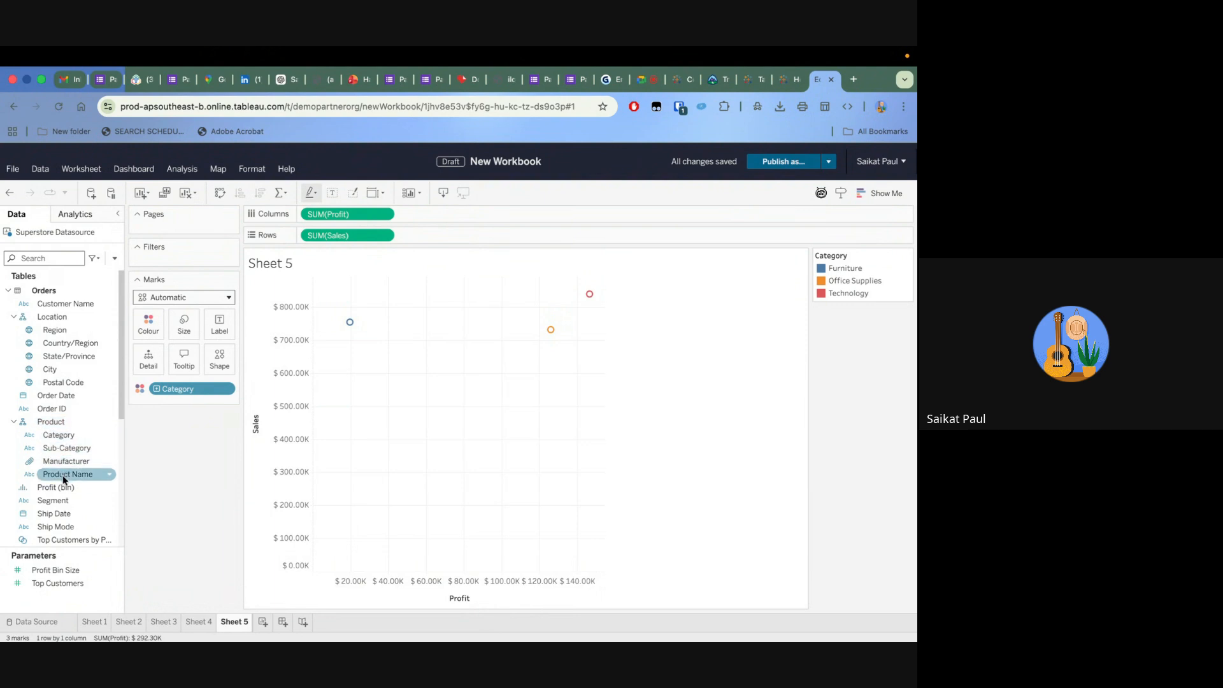
pyautogui.moveTo(63, 475); pyautogui.dragTo(141, 355)
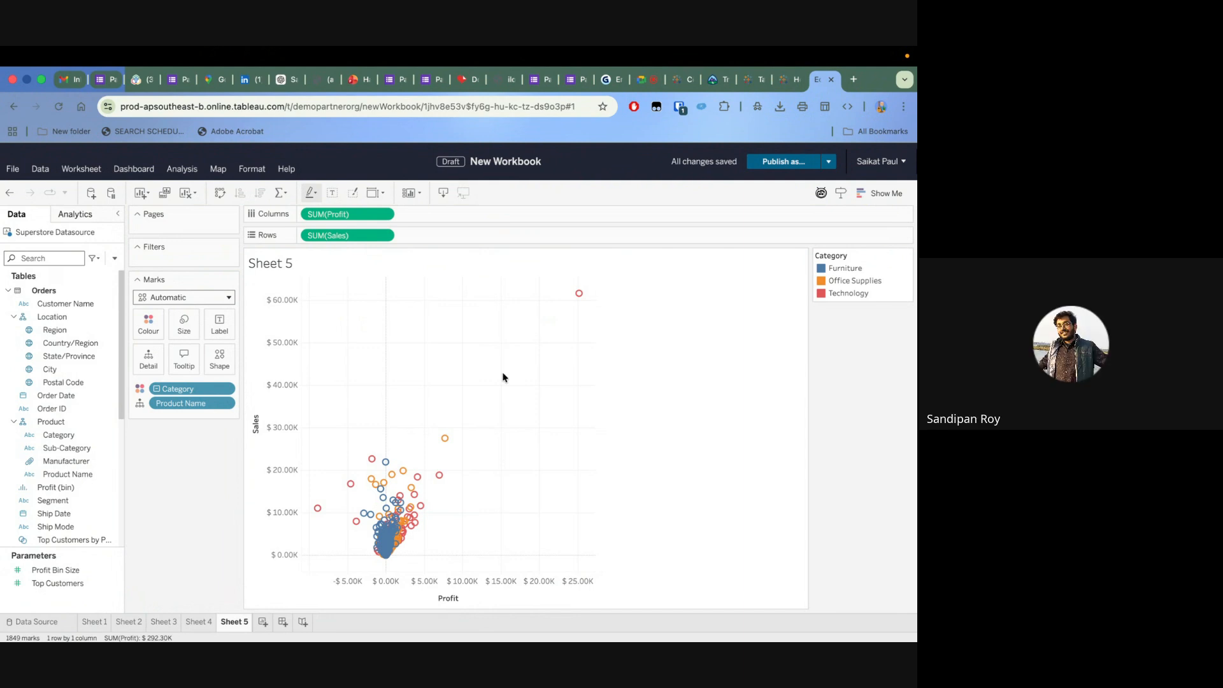
# Change the scatter plot's fit so that it fills the whole worksheet view
pyautogui.click(413, 192)
pyautogui.moveTo(441, 261)
pyautogui.click(385, 191)
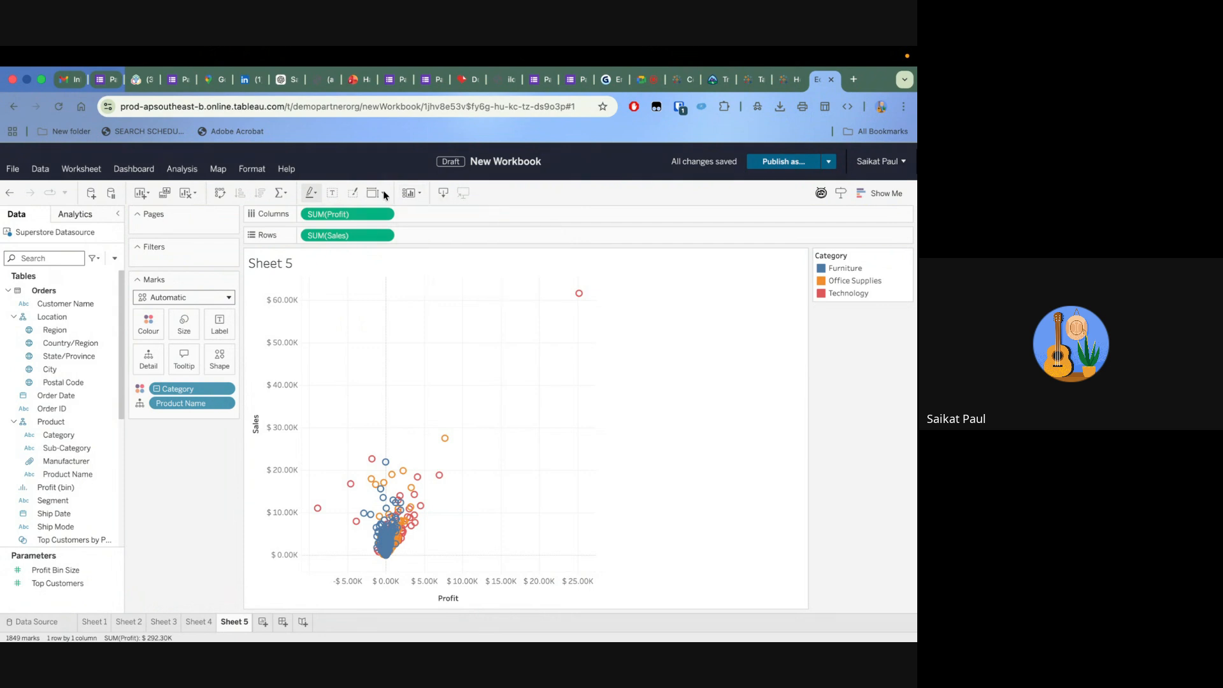
pyautogui.click(383, 192)
pyautogui.click(391, 257)
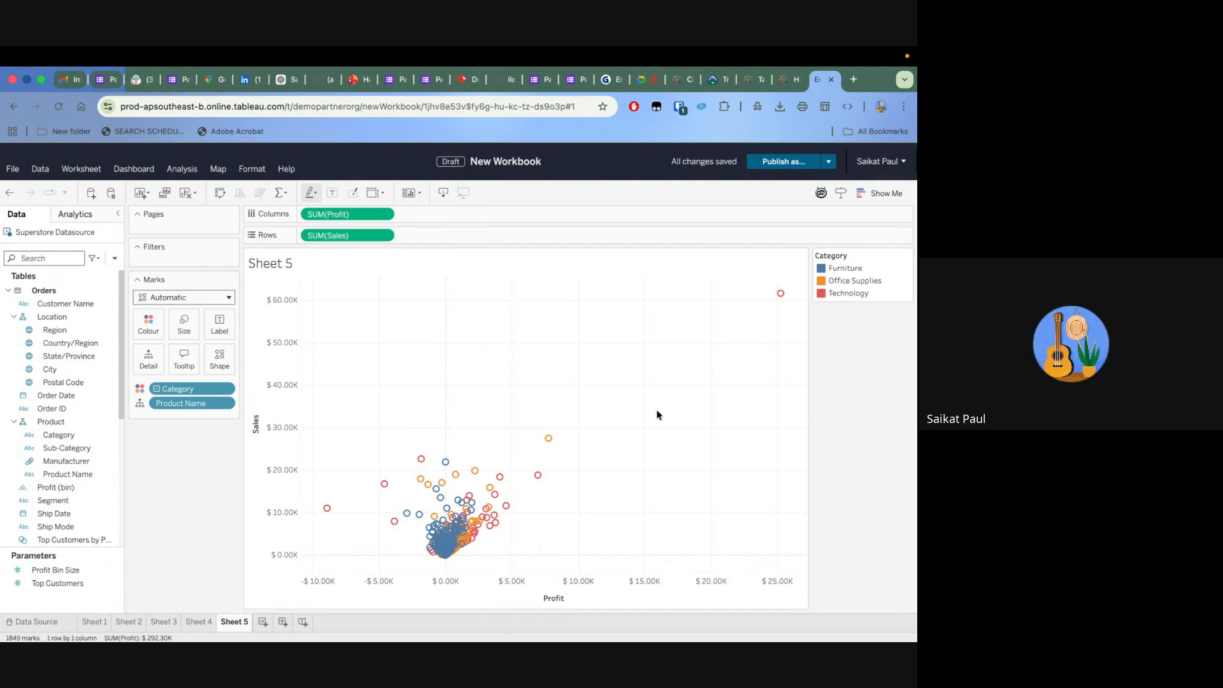
# Keep only a group of products with profit between about $2K and $8K on the scatter plot, and undo that filter
pyautogui.moveTo(549, 441)
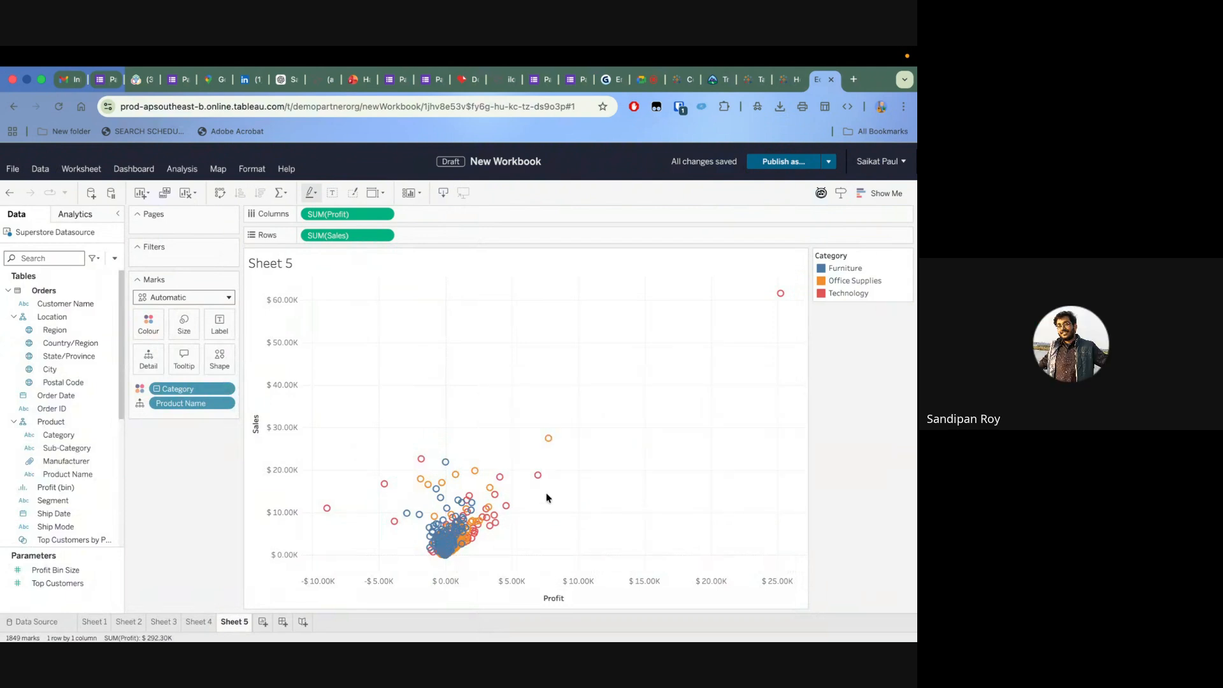
pyautogui.moveTo(539, 476)
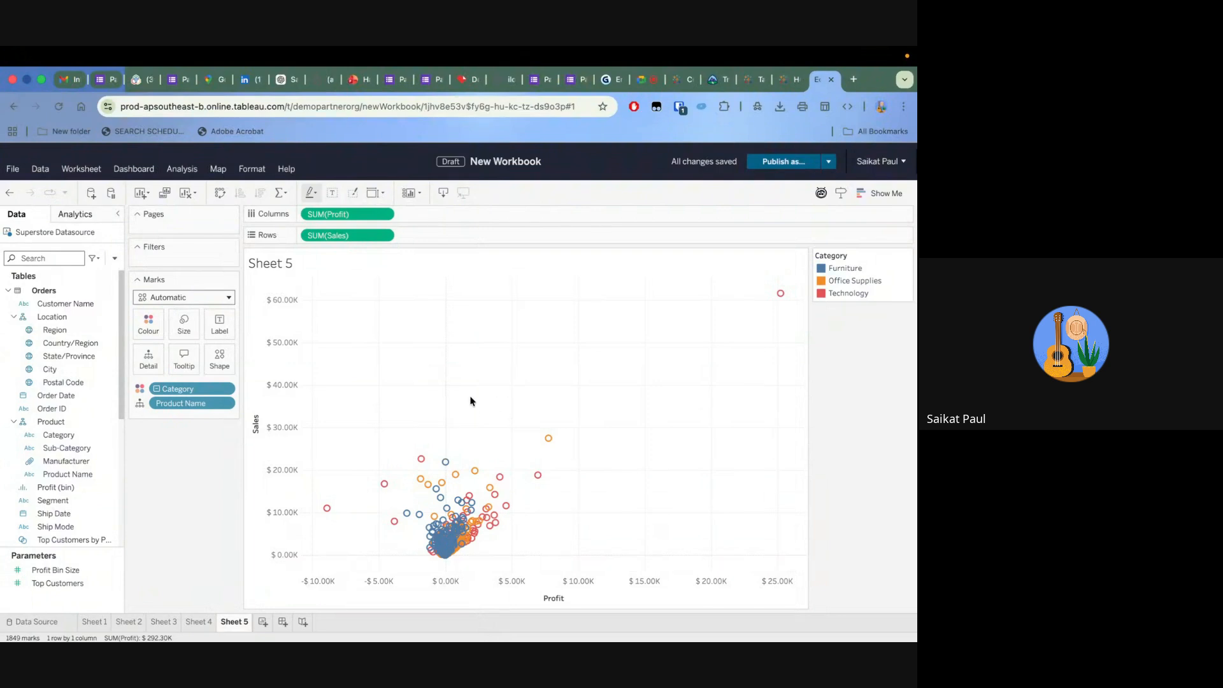
pyautogui.moveTo(460, 395); pyautogui.dragTo(561, 494)
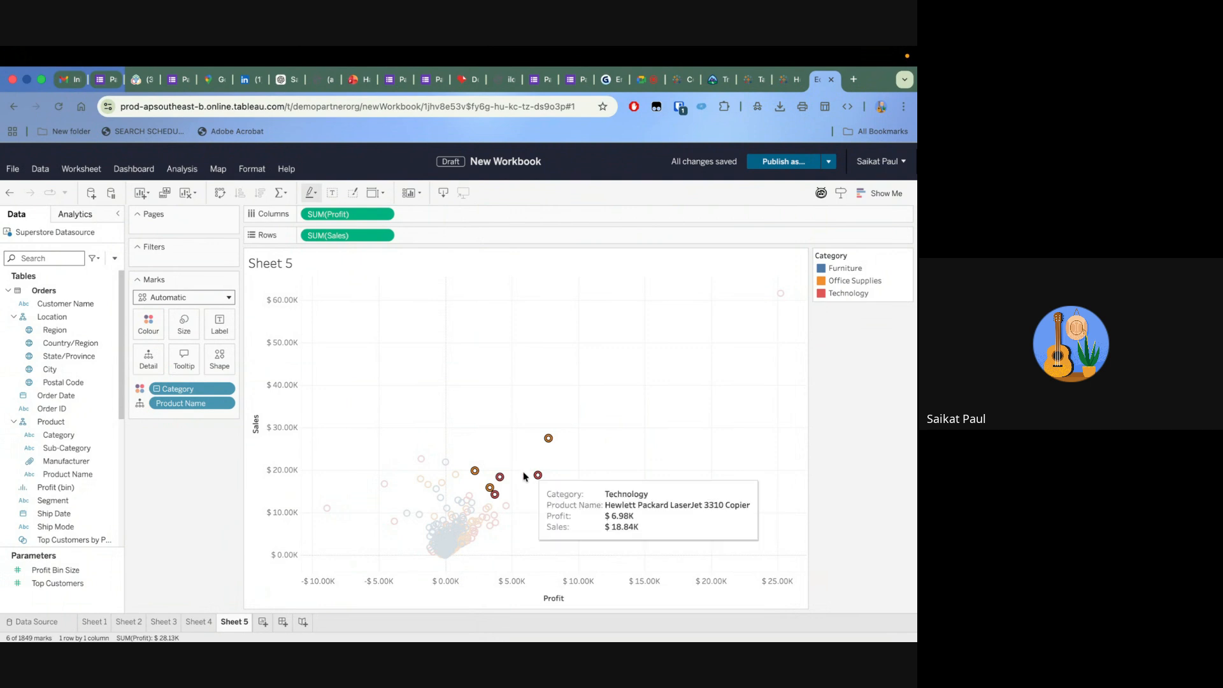
pyautogui.click(573, 449)
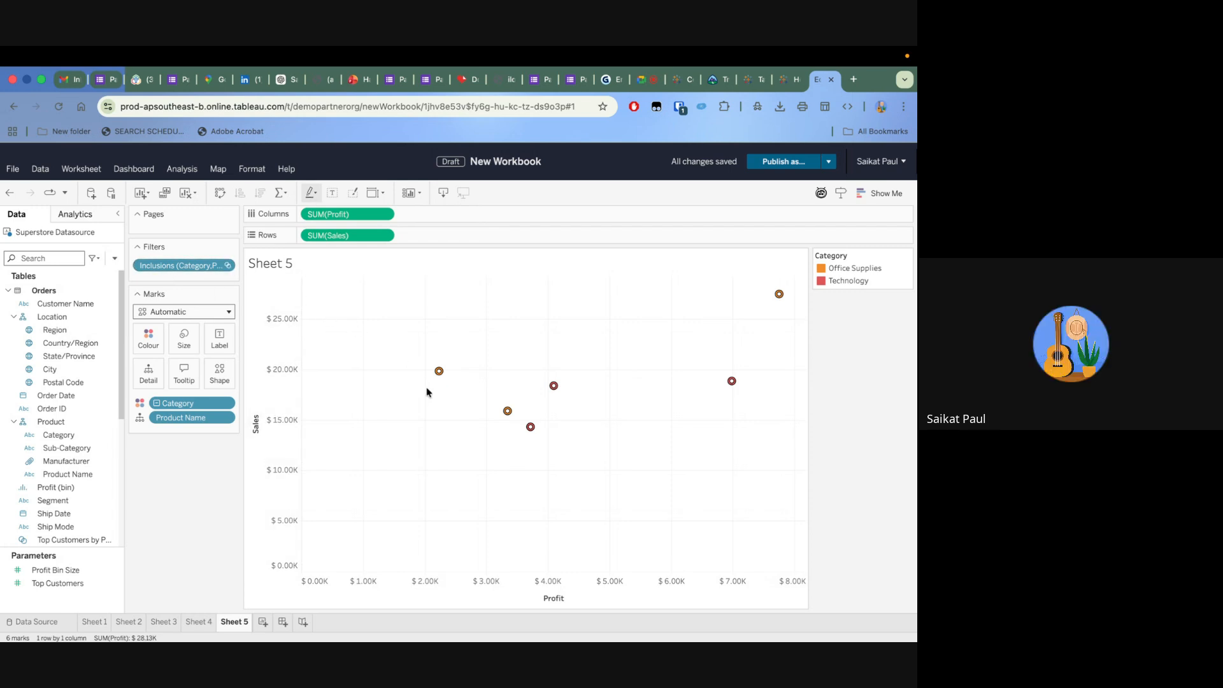
pyautogui.click(11, 193)
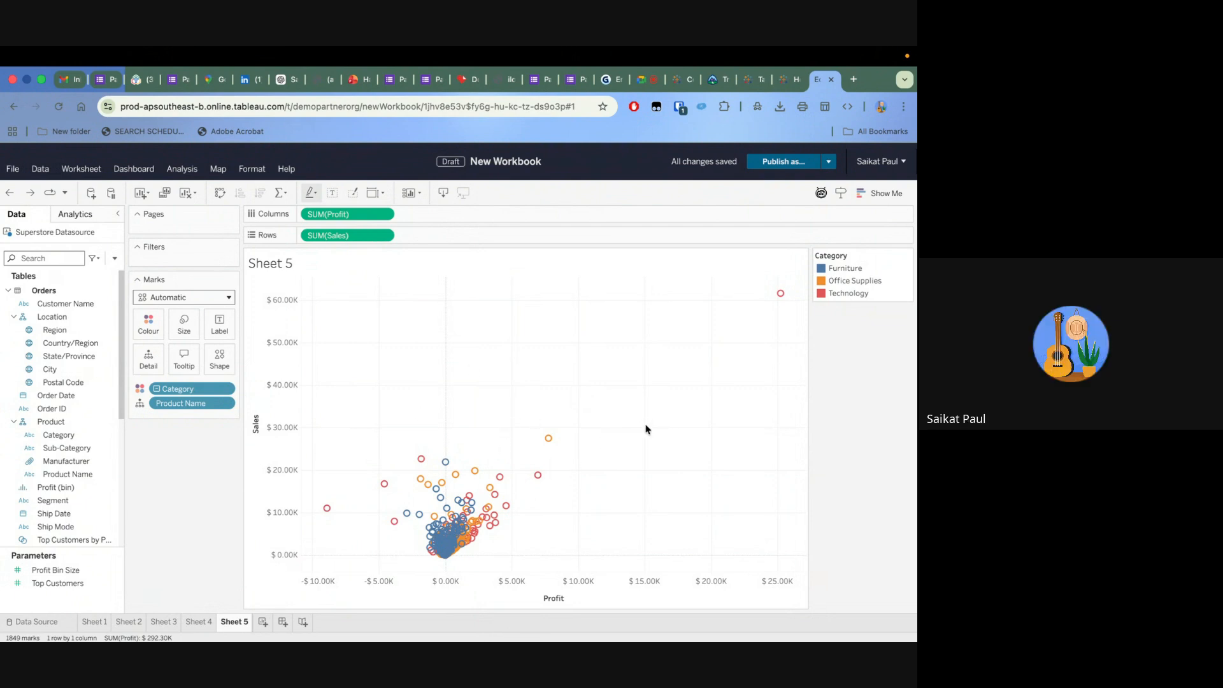
# Select the two products with about $7K to $8K profit on the scatter plot and examine the commands offered for them
pyautogui.moveTo(502, 414); pyautogui.dragTo(602, 498)
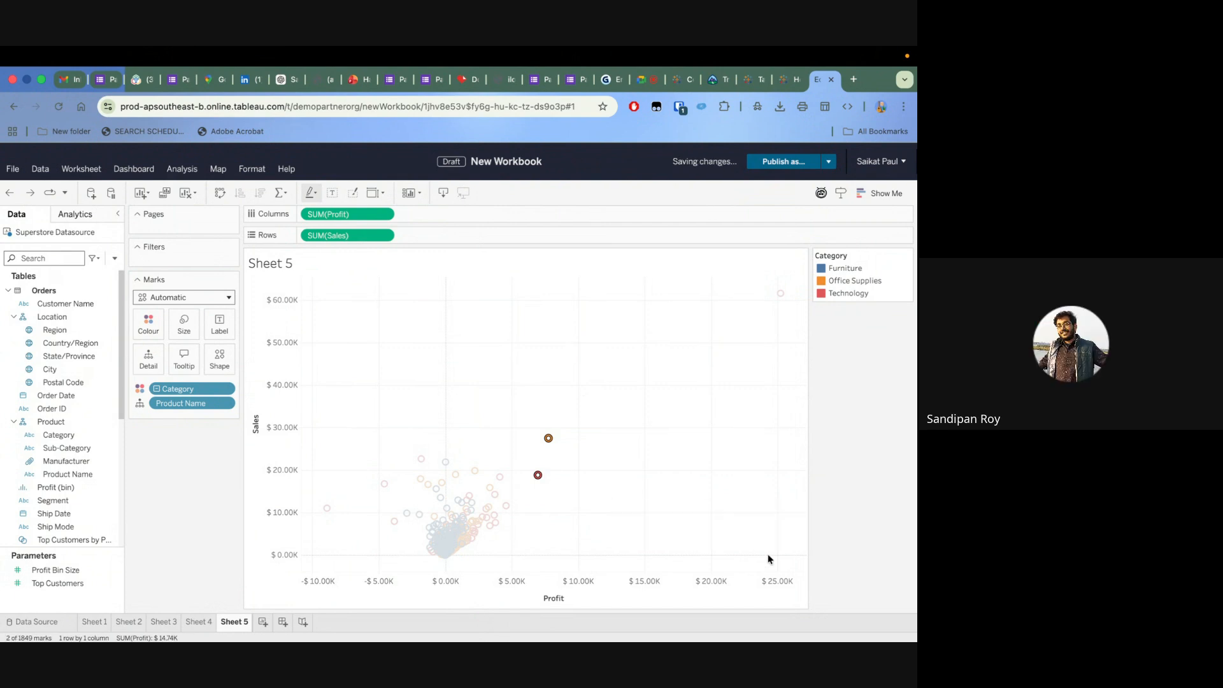
pyautogui.click(525, 427)
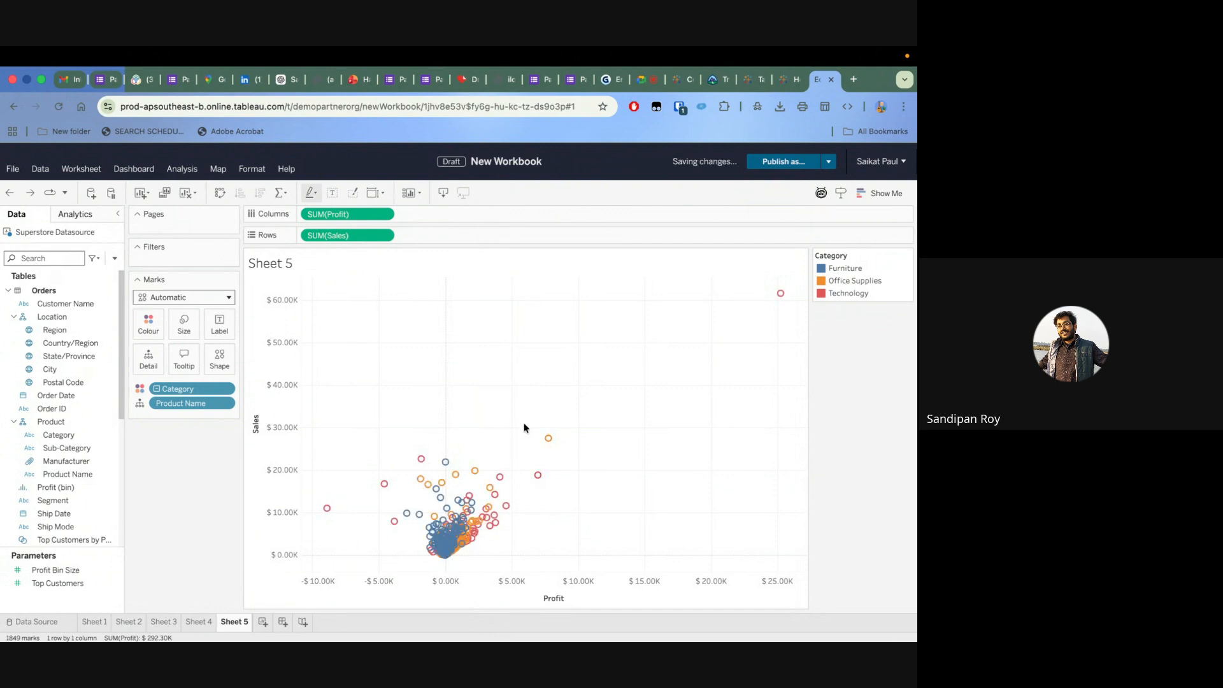
pyautogui.moveTo(525, 428); pyautogui.dragTo(596, 491)
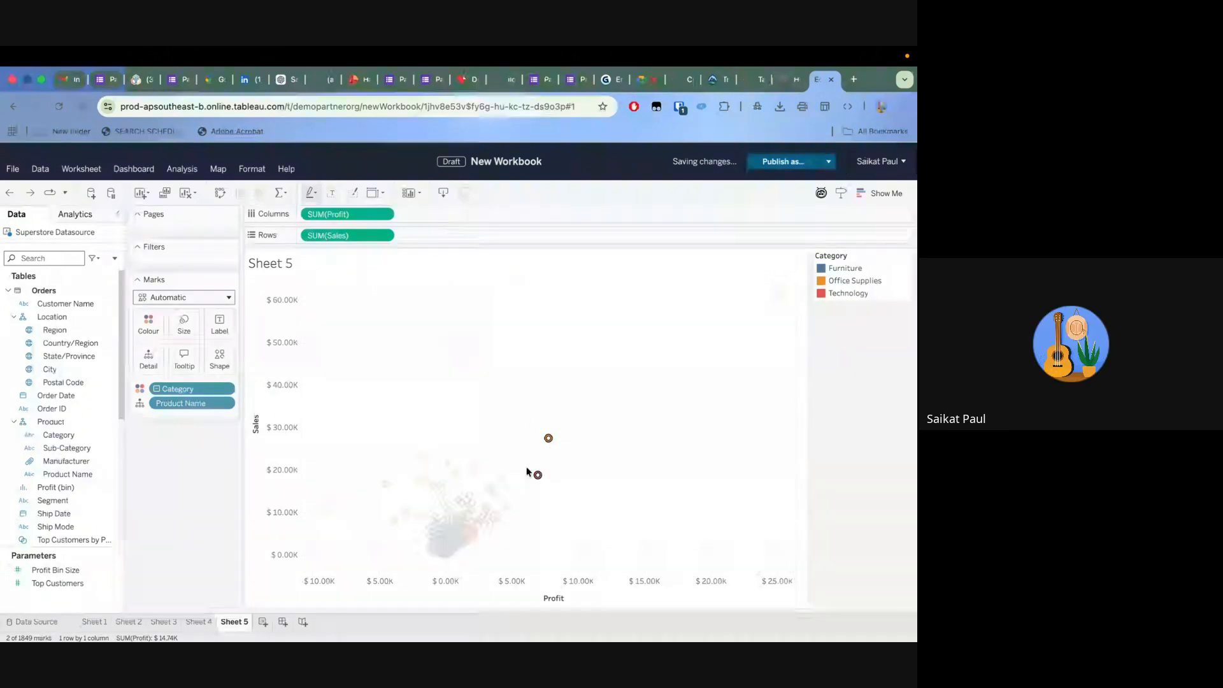
pyautogui.click(515, 423)
pyautogui.moveTo(503, 421); pyautogui.dragTo(624, 487)
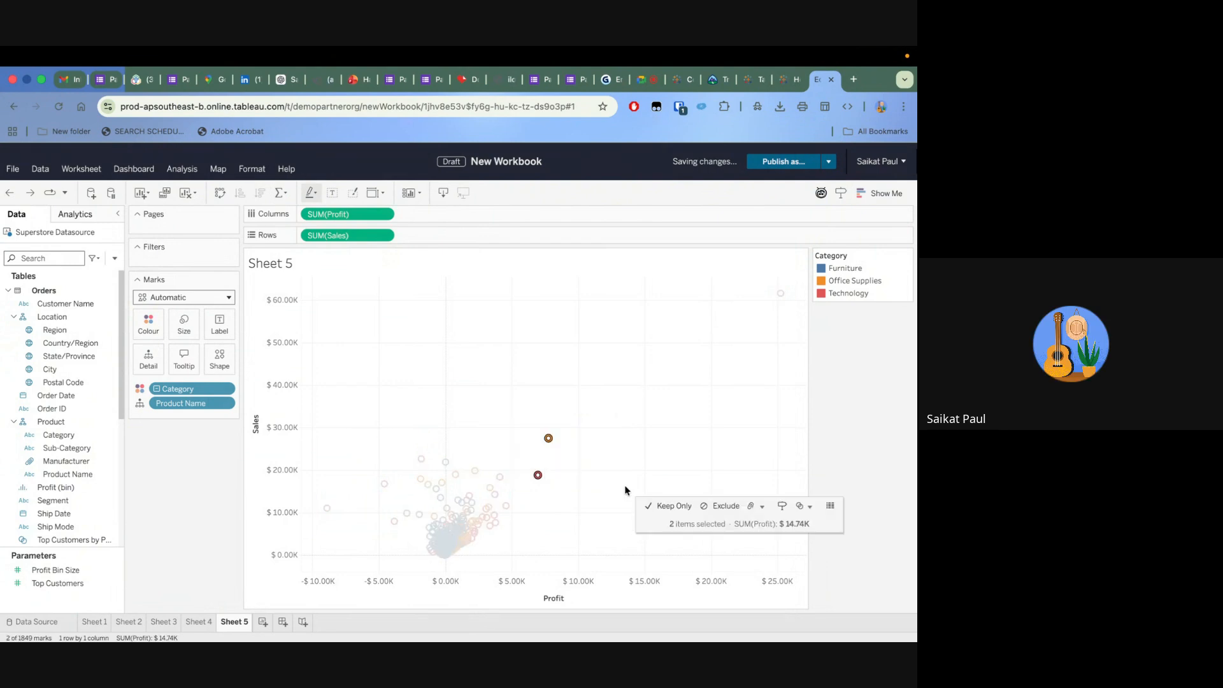
pyautogui.click(812, 510)
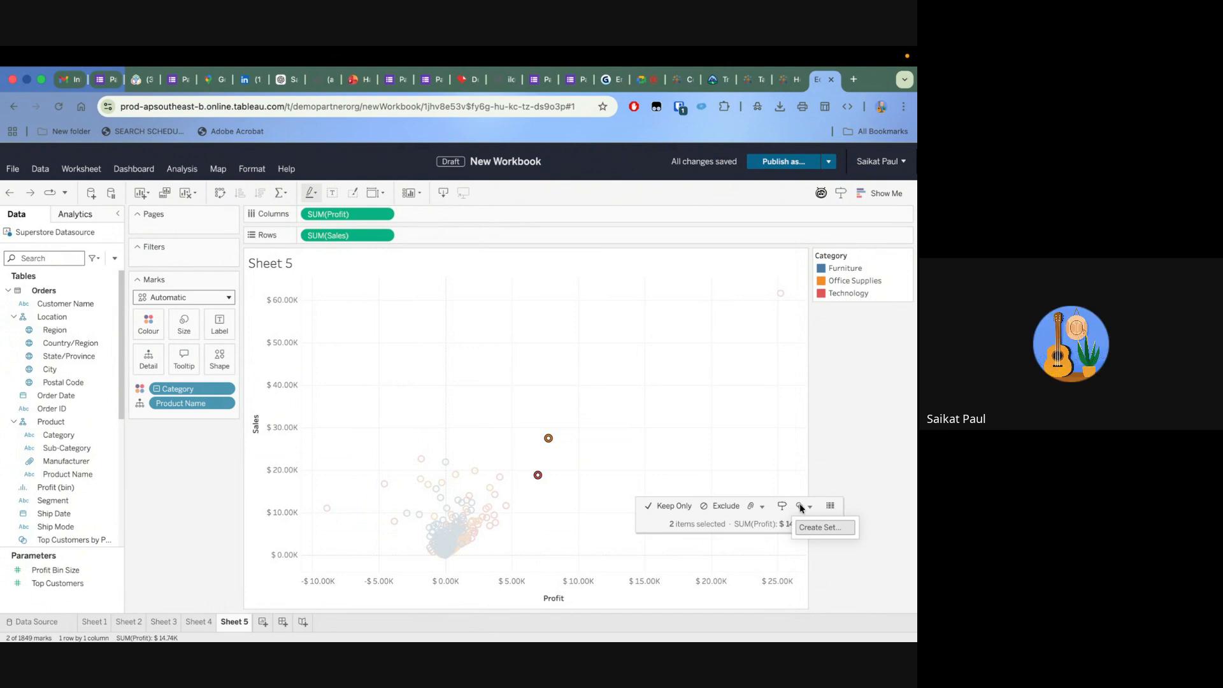
pyautogui.click(648, 489)
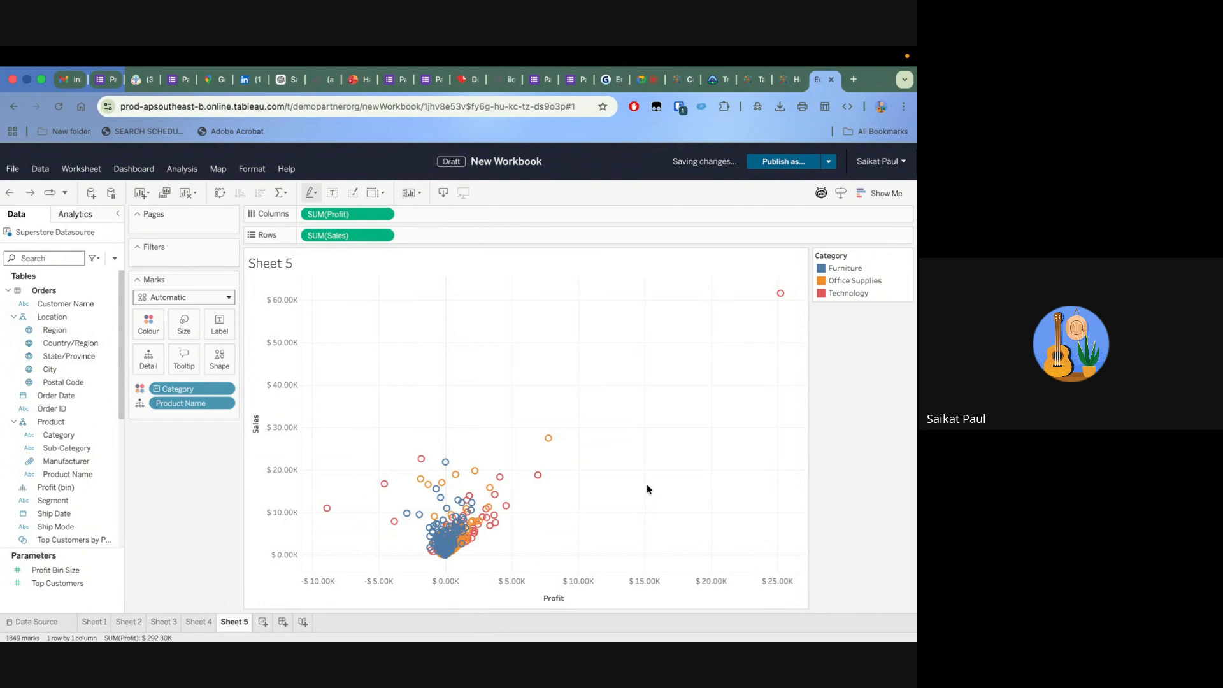
pyautogui.moveTo(528, 448); pyautogui.dragTo(606, 492)
pyautogui.rightClick(554, 457)
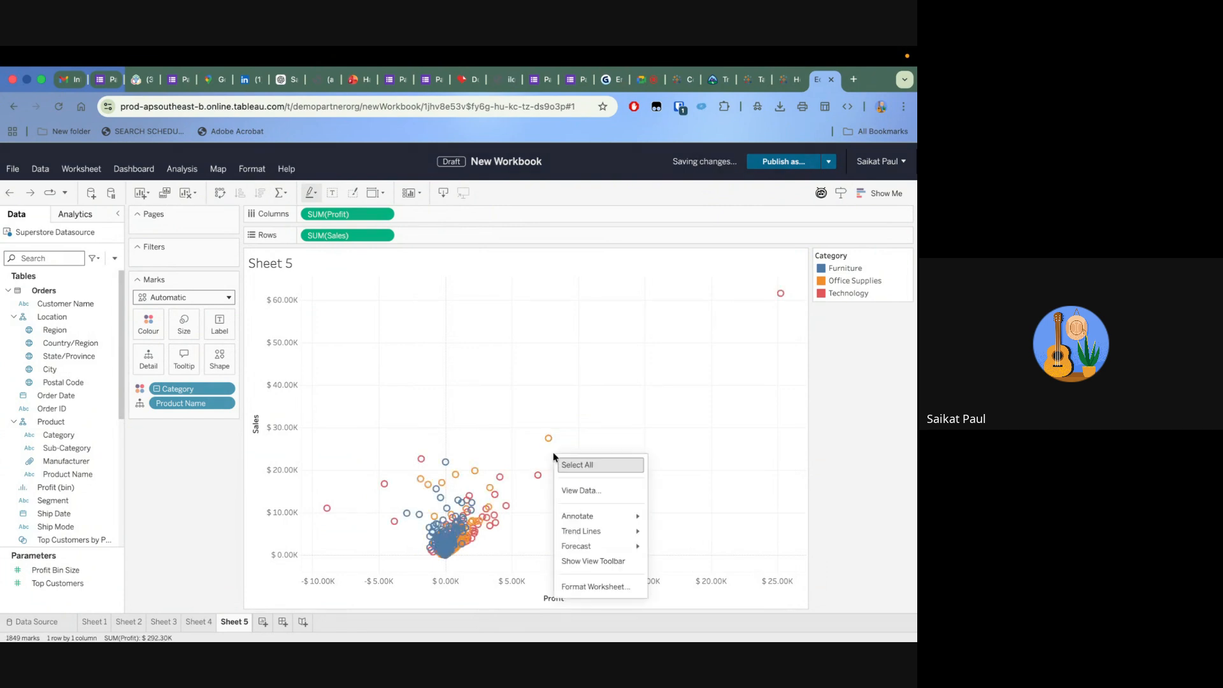
pyautogui.click(505, 425)
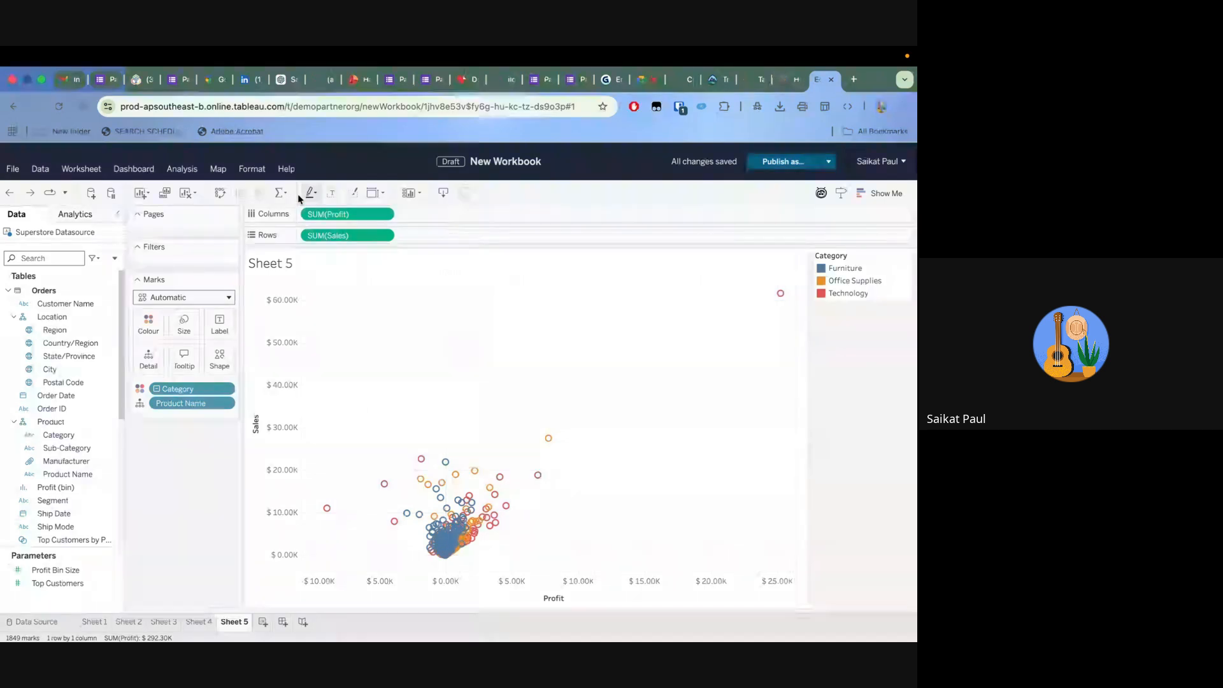
# Swap the scatter plot's Profit and Sales axes, and swap them back
pyautogui.click(220, 193)
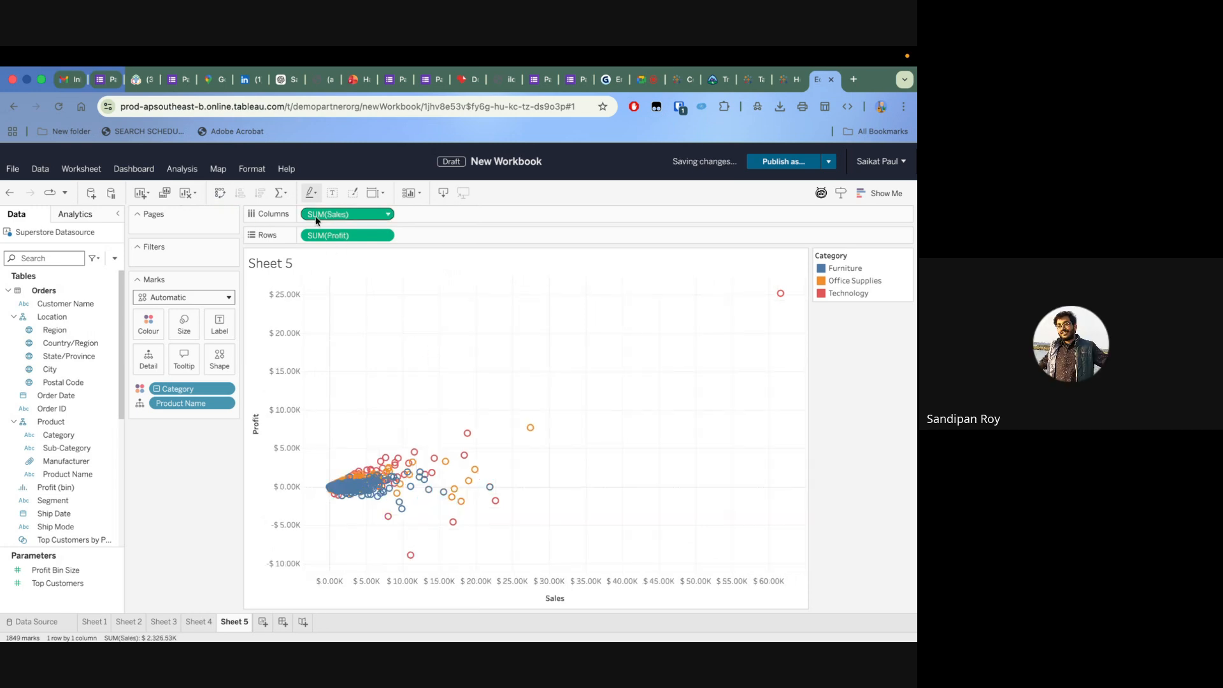
pyautogui.click(220, 195)
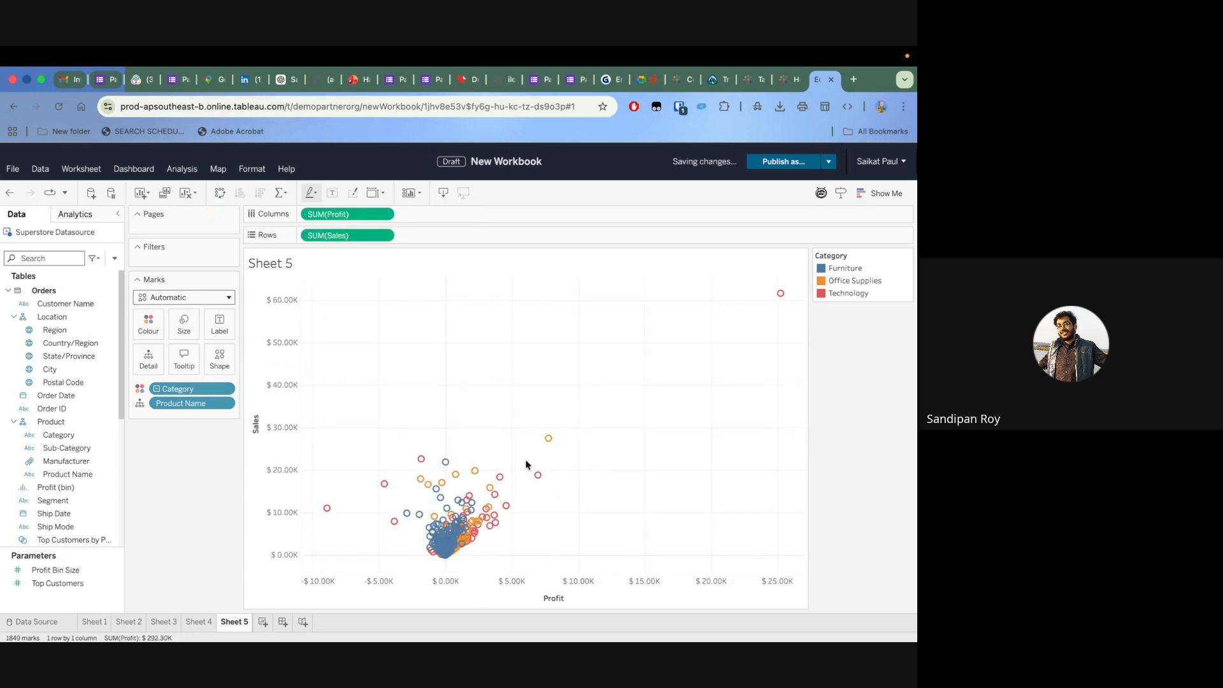
# Try to group the profitable products with sales between about $11K and $28K by Product Name
pyautogui.moveTo(512, 418); pyautogui.dragTo(609, 500)
pyautogui.moveTo(450, 408); pyautogui.dragTo(602, 505)
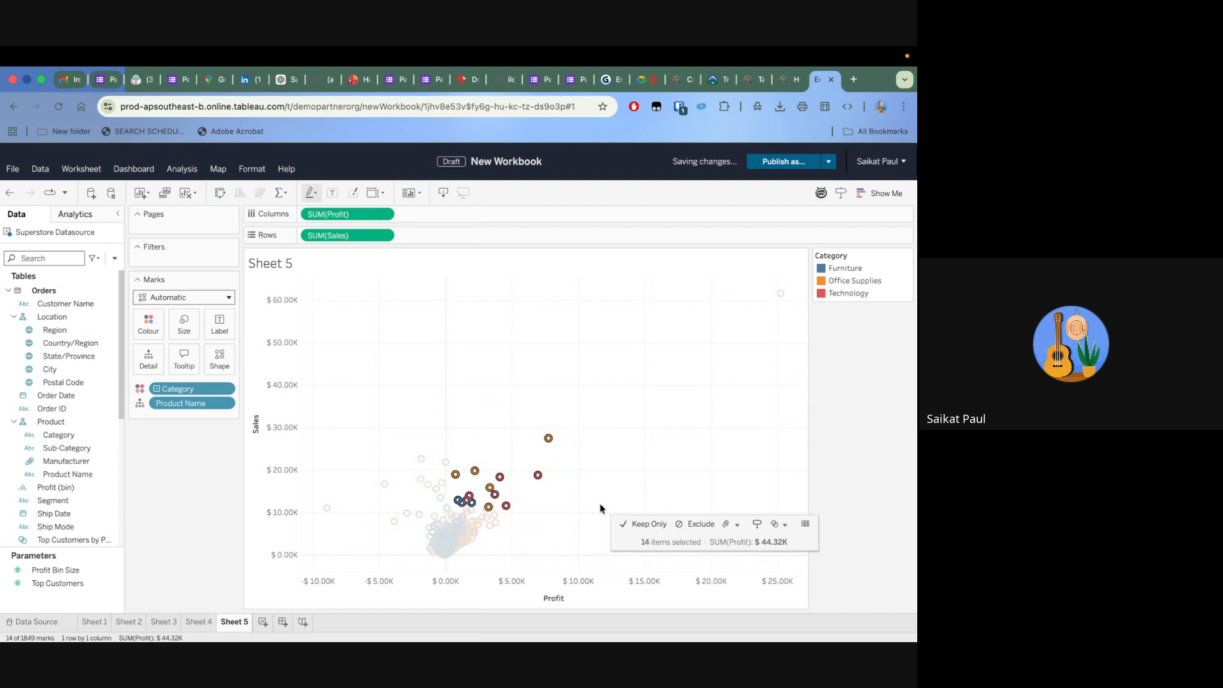
pyautogui.click(738, 525)
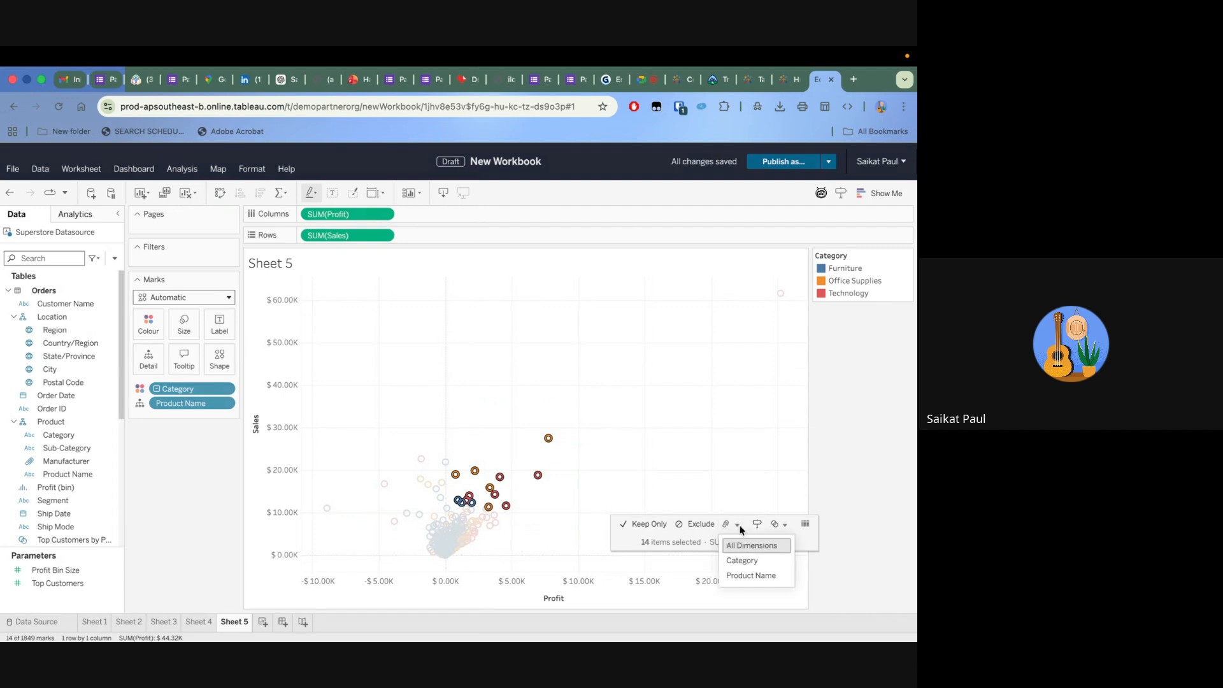
pyautogui.click(750, 574)
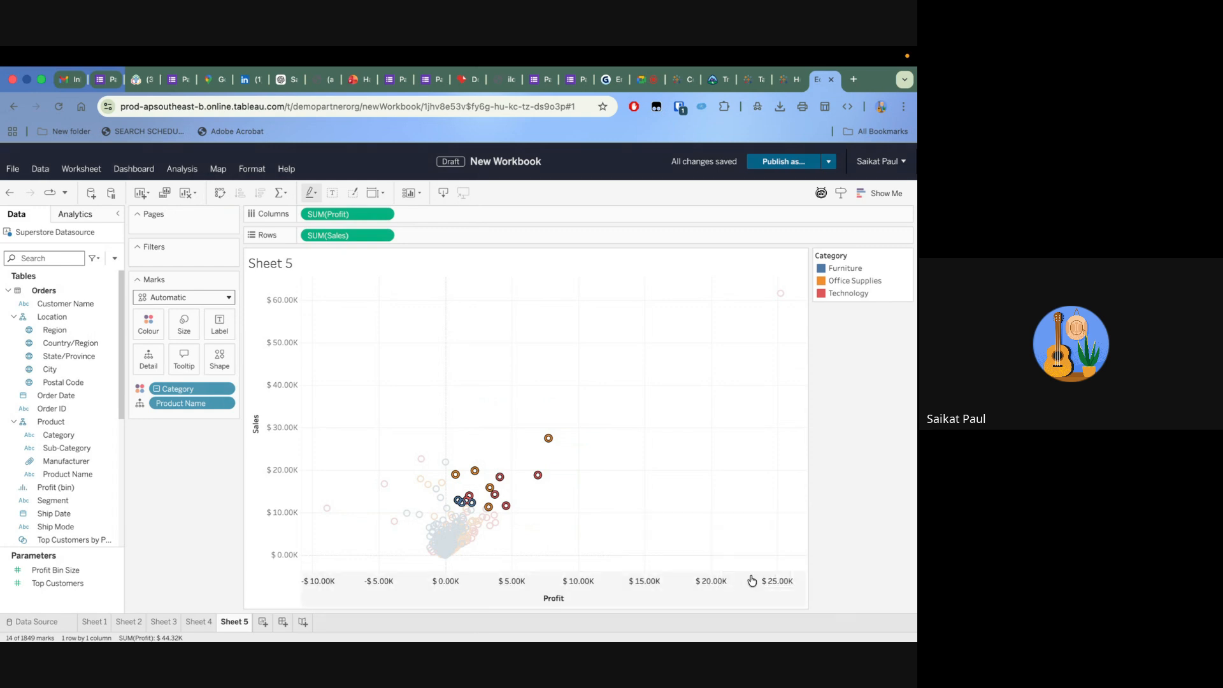
pyautogui.moveTo(463, 430); pyautogui.dragTo(608, 518)
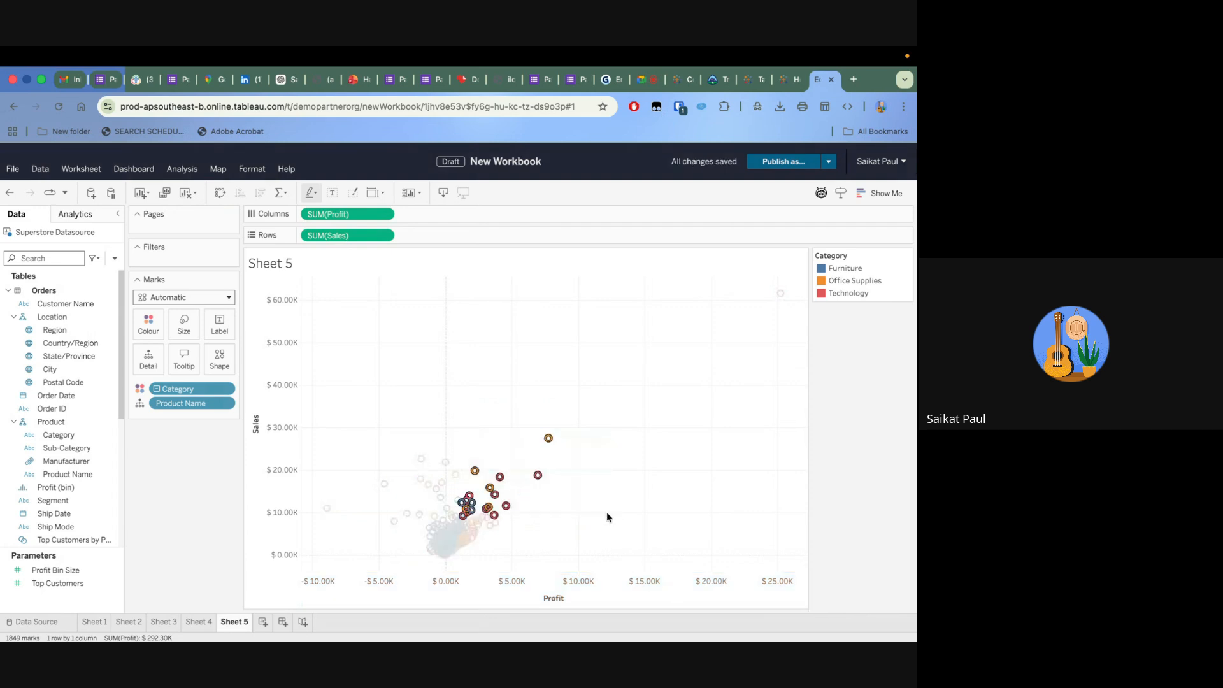
pyautogui.click(510, 457)
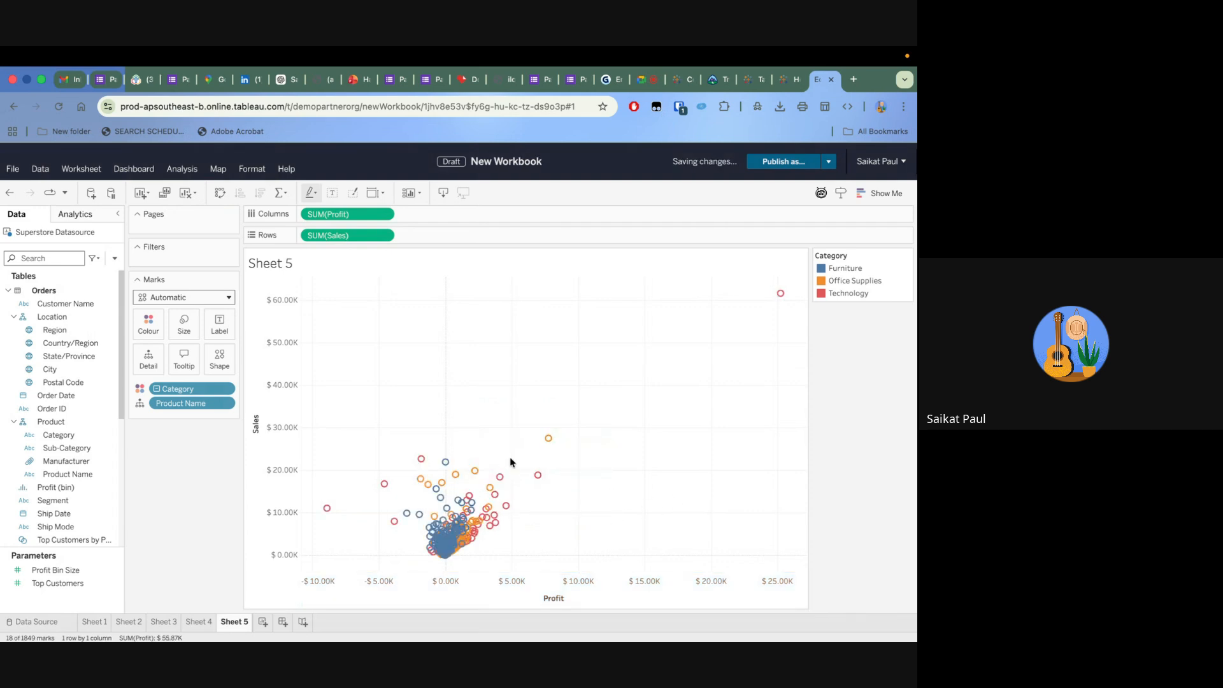
# Group the profitable products with sales between about $9K and $20K by Product Name, and undo that grouping
pyautogui.moveTo(455, 441); pyautogui.dragTo(602, 512)
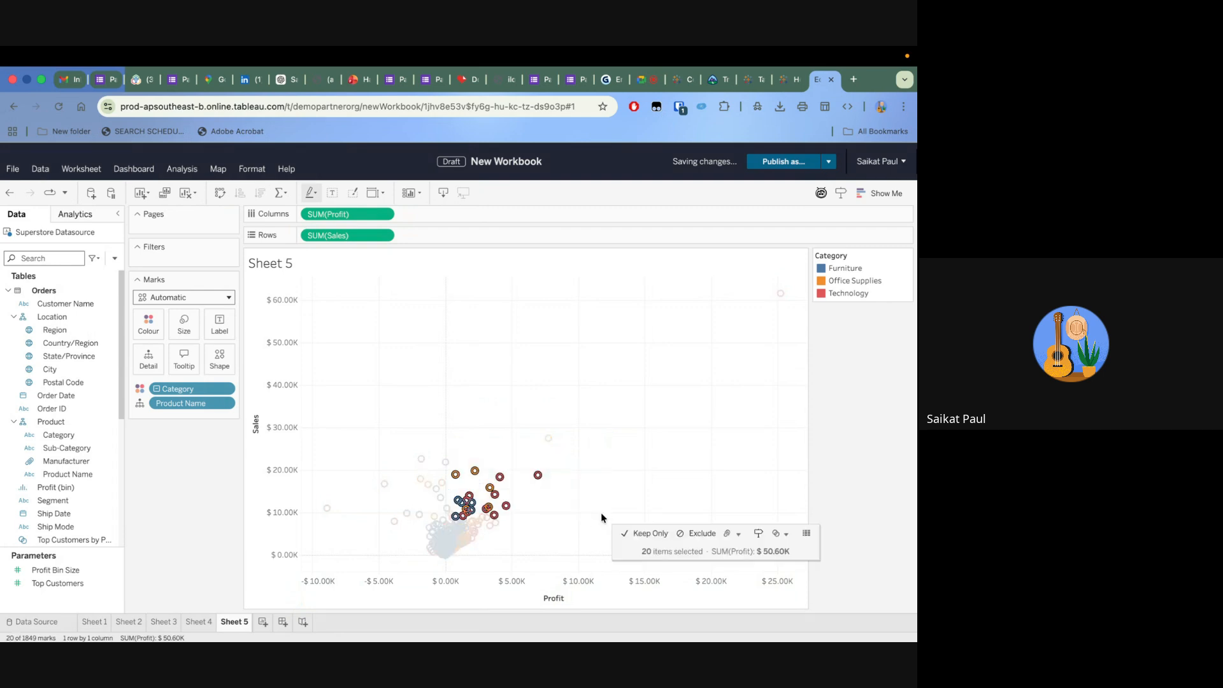
pyautogui.click(737, 534)
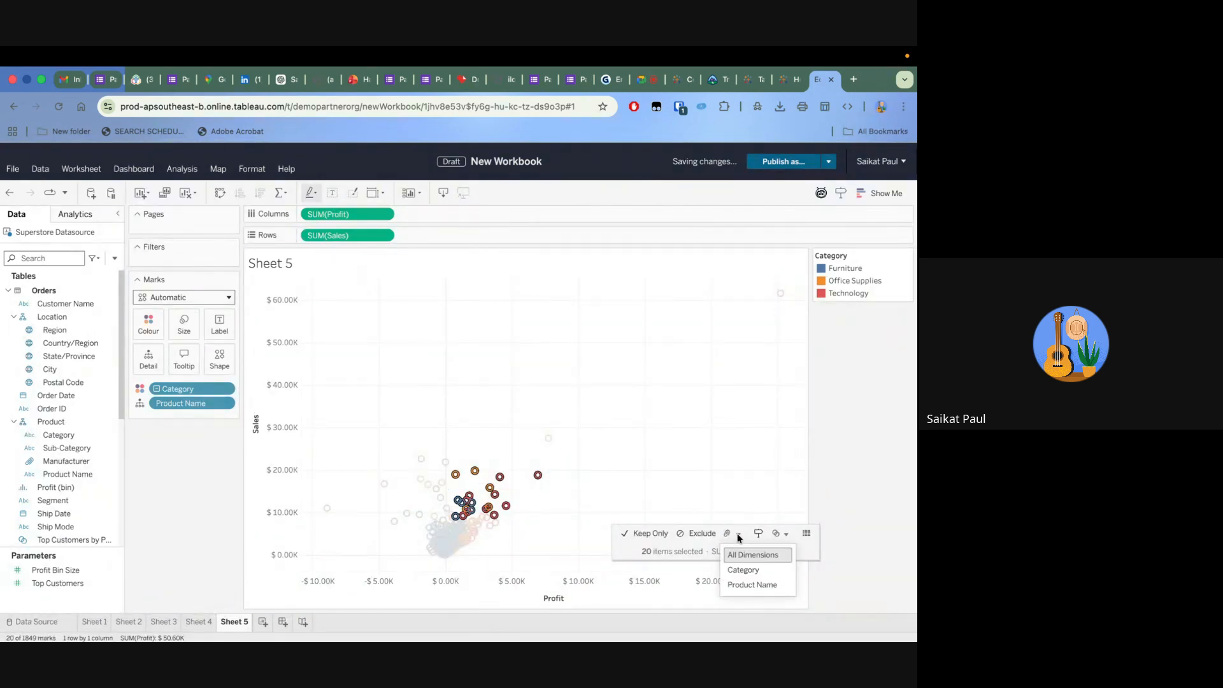
pyautogui.click(749, 586)
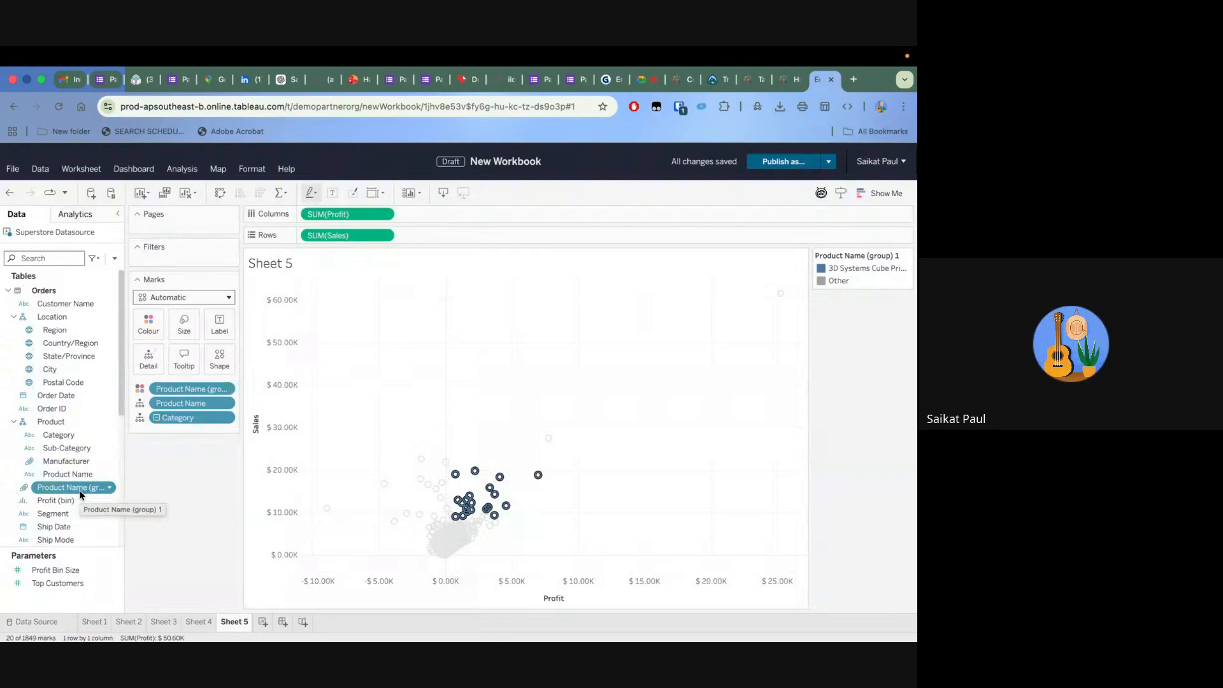
pyautogui.click(590, 456)
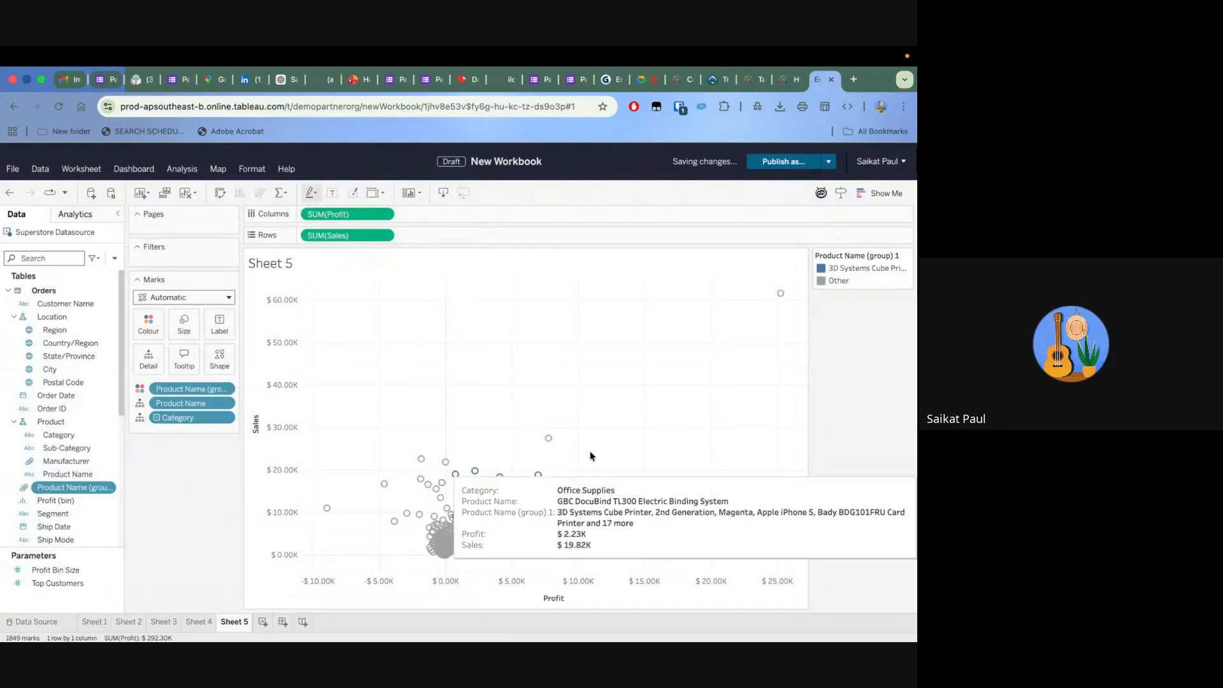
pyautogui.click(11, 195)
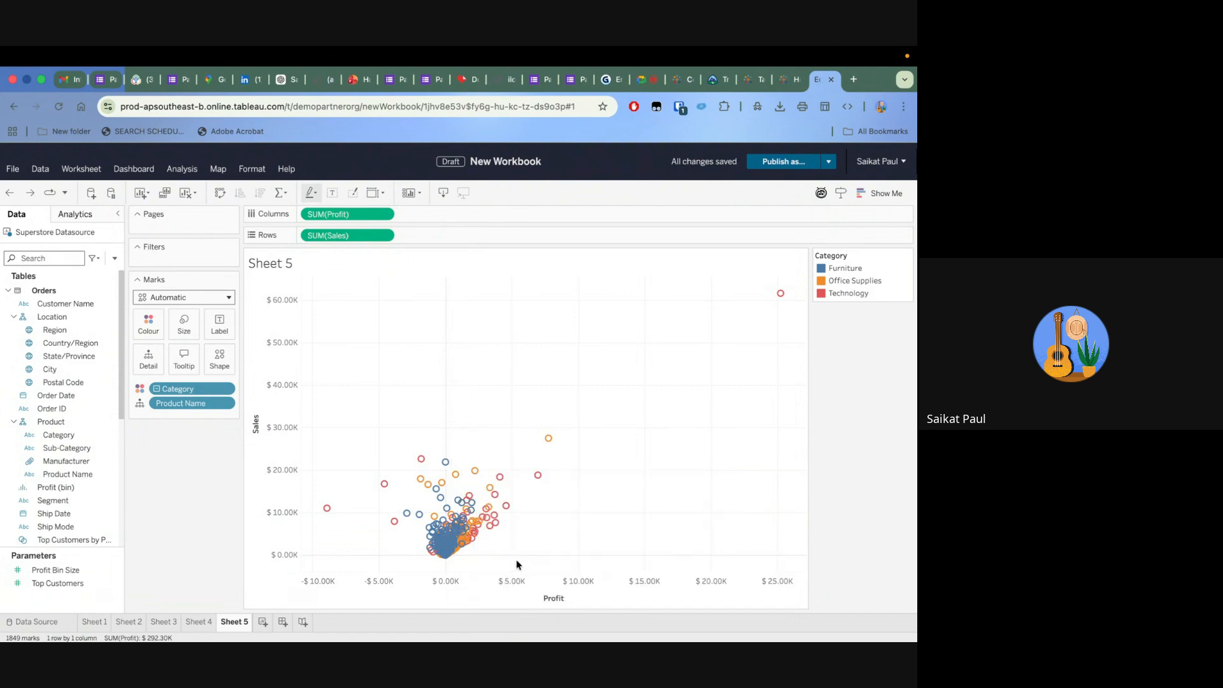
# Group the non-loss-making products with sales between about $15K and $28K on the scatter plot by Product Name
pyautogui.moveTo(549, 440)
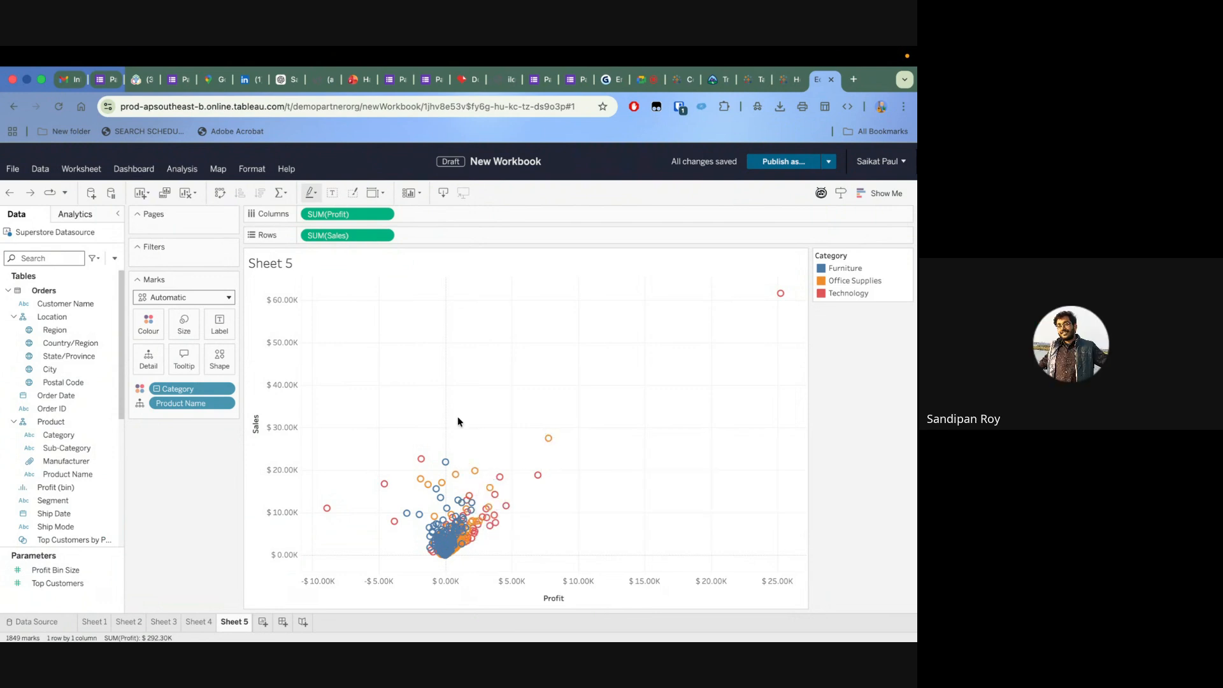
pyautogui.moveTo(447, 421); pyautogui.dragTo(597, 494)
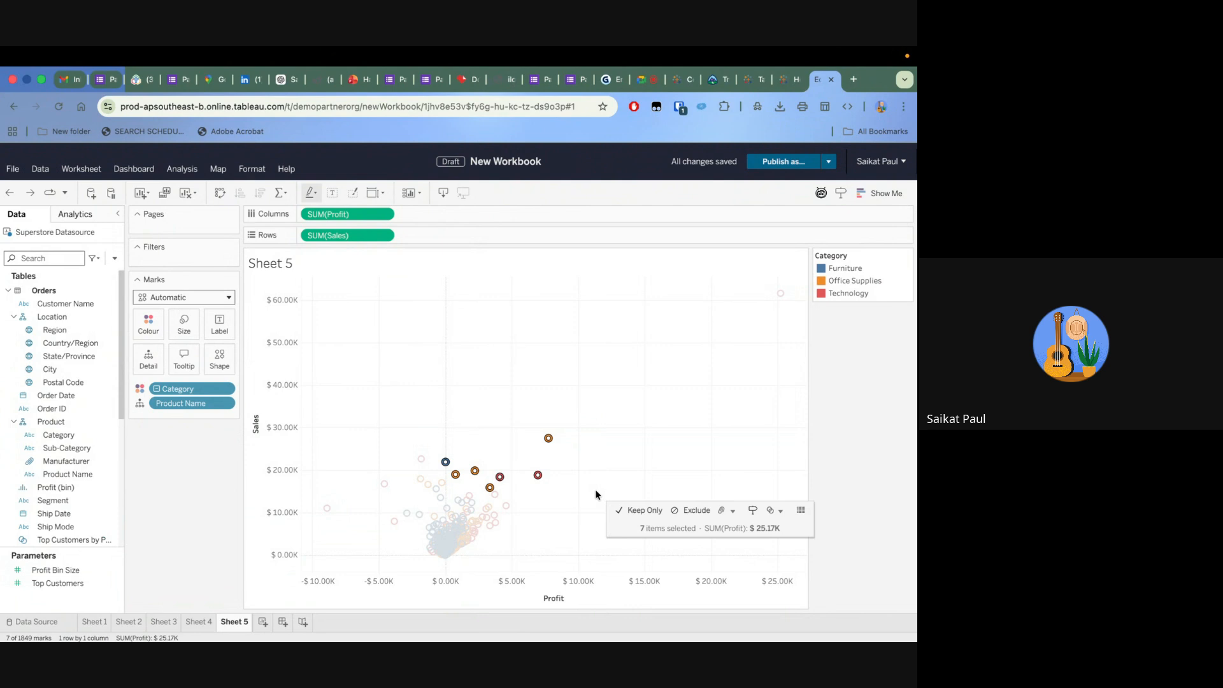
pyautogui.click(726, 512)
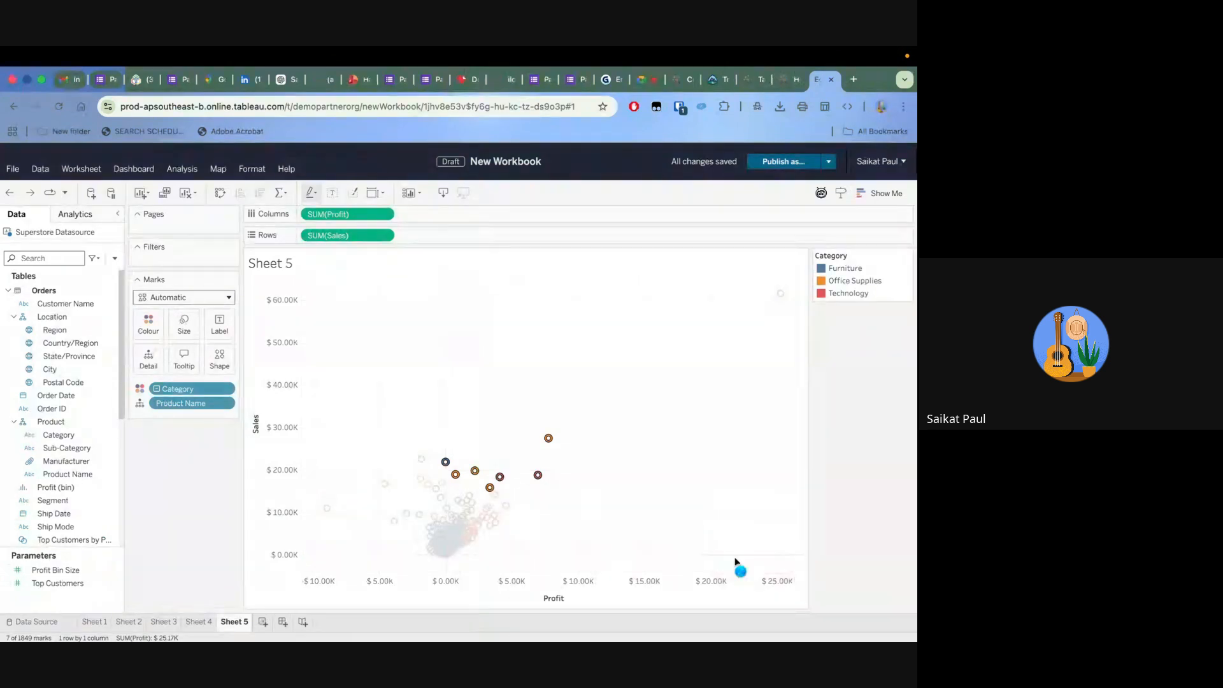
pyautogui.click(737, 567)
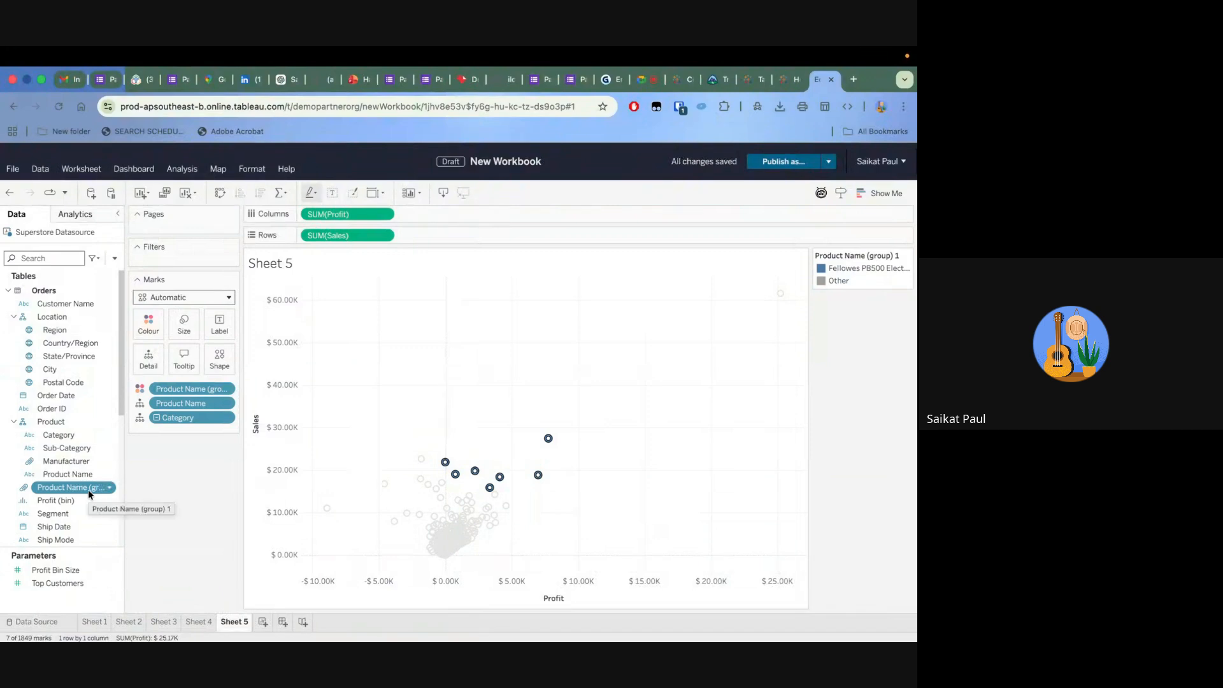
# Rename the new Product Name group field as Top Performers
pyautogui.click(110, 490)
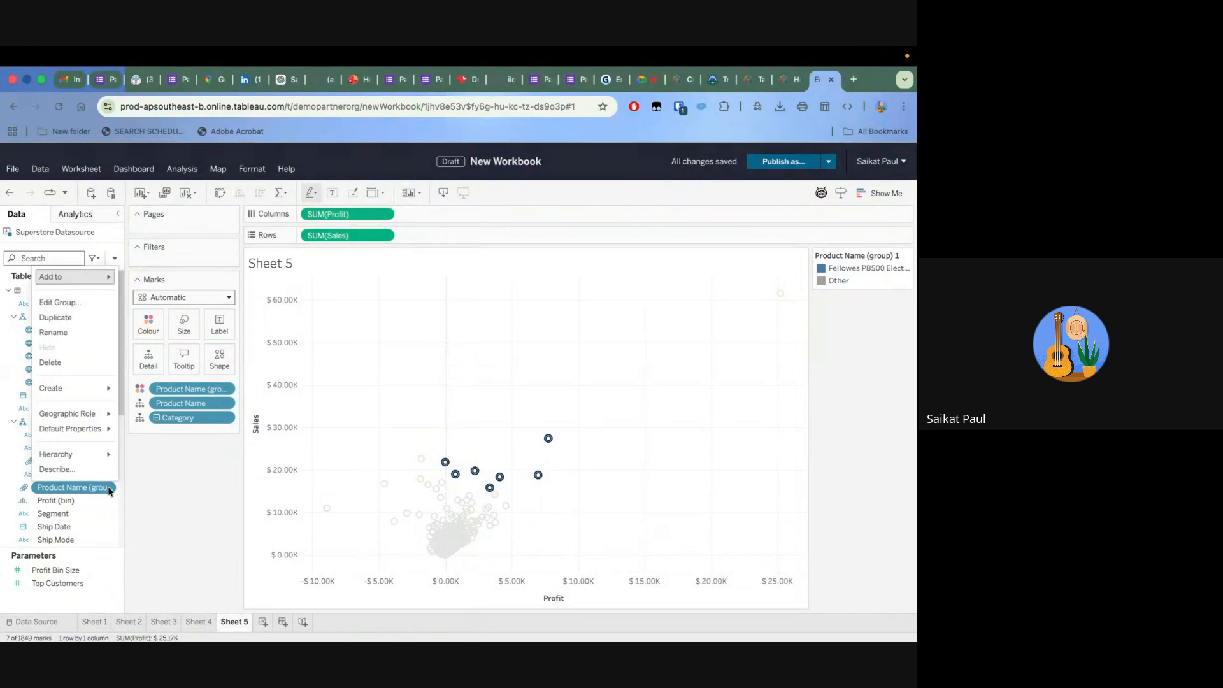
pyautogui.moveTo(76, 419)
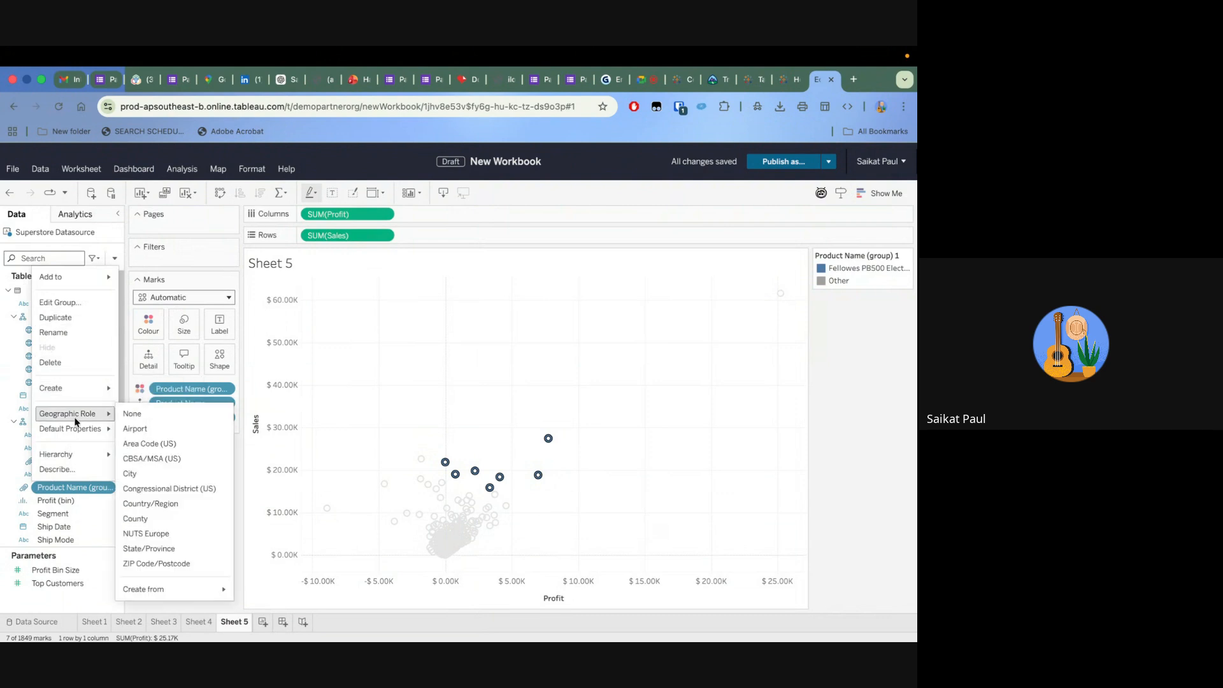
pyautogui.click(69, 332)
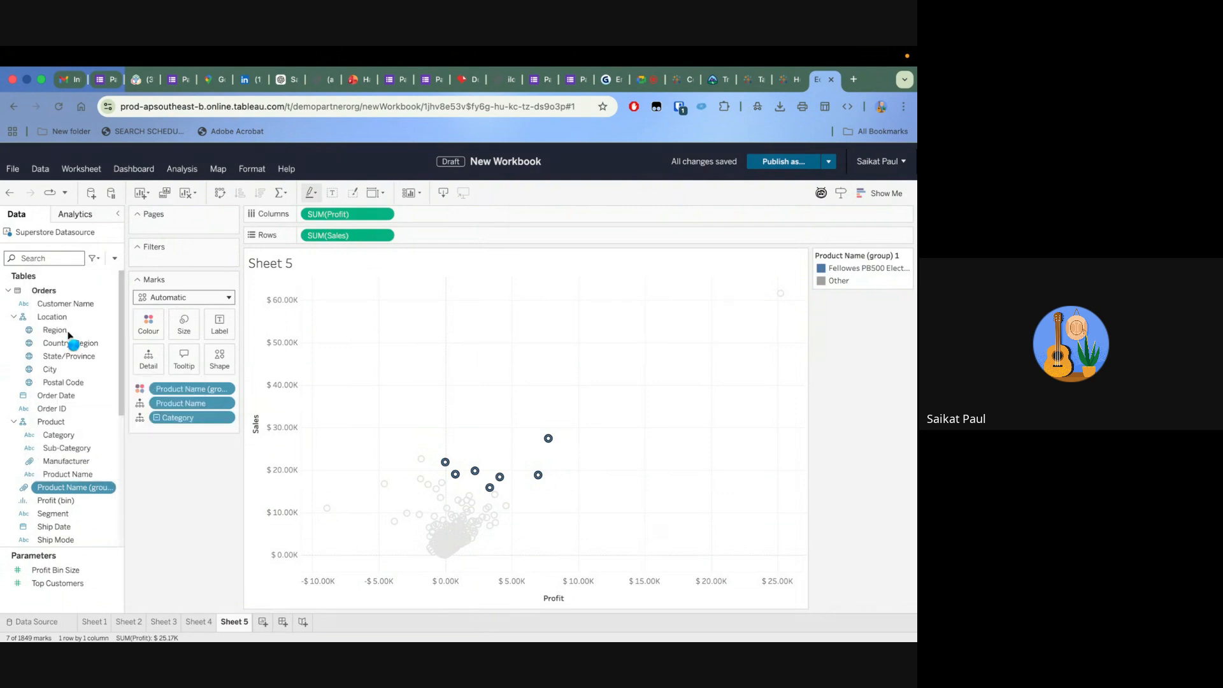
pyautogui.press('Right')
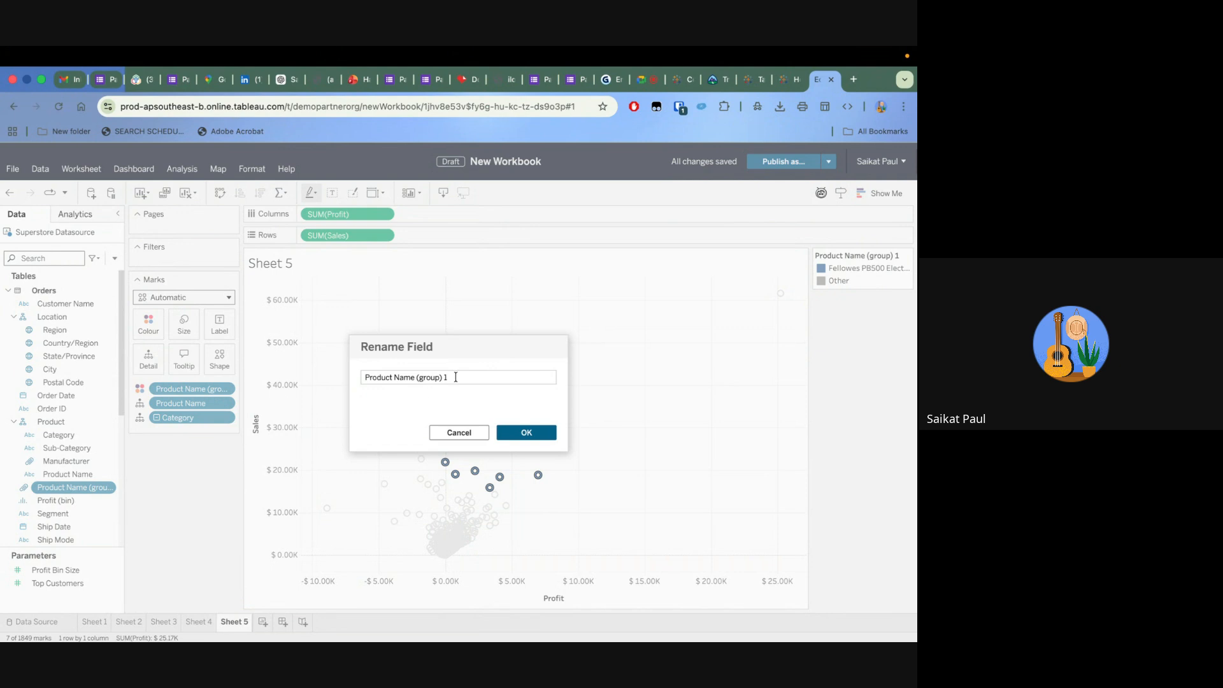
pyautogui.moveTo(443, 377); pyautogui.dragTo(283, 381)
pyautogui.write('T')
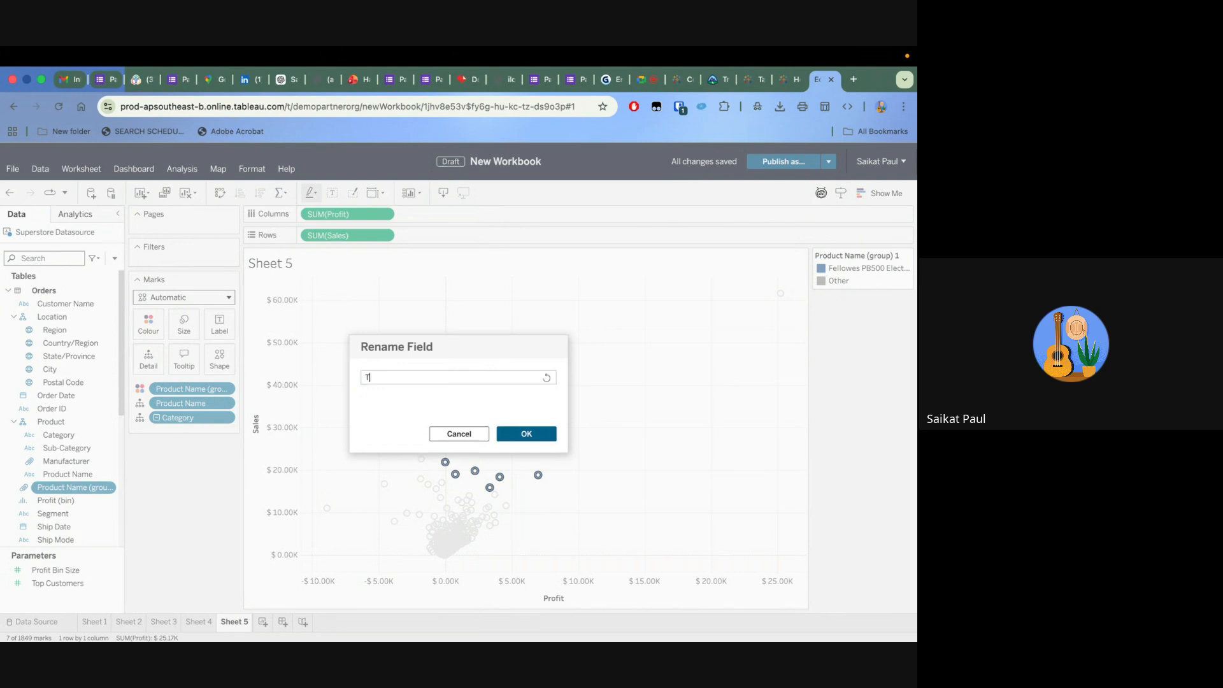
pyautogui.write('op Performers')
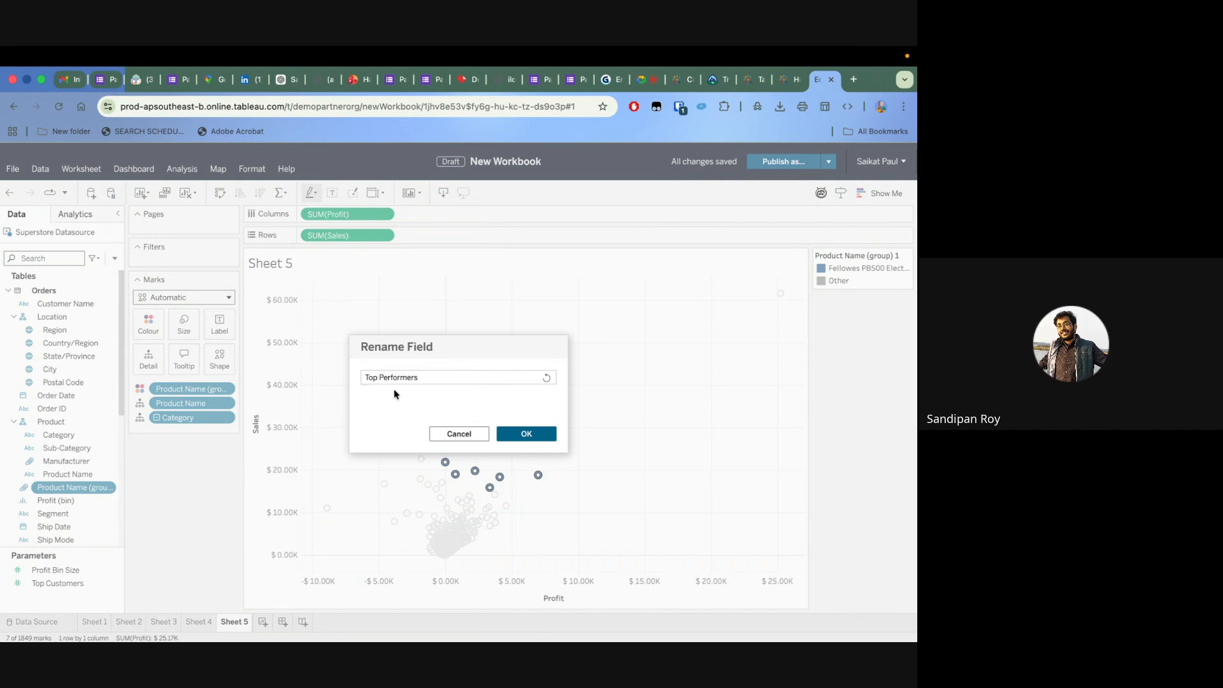
pyautogui.click(539, 436)
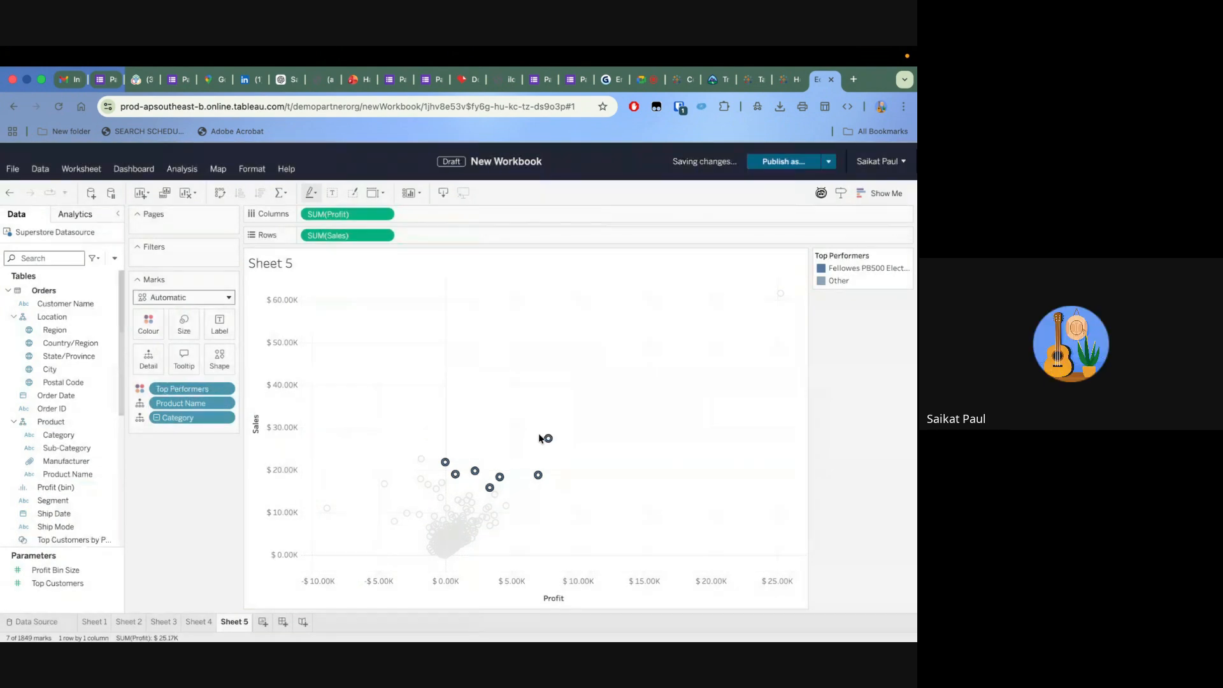
pyautogui.click(547, 438)
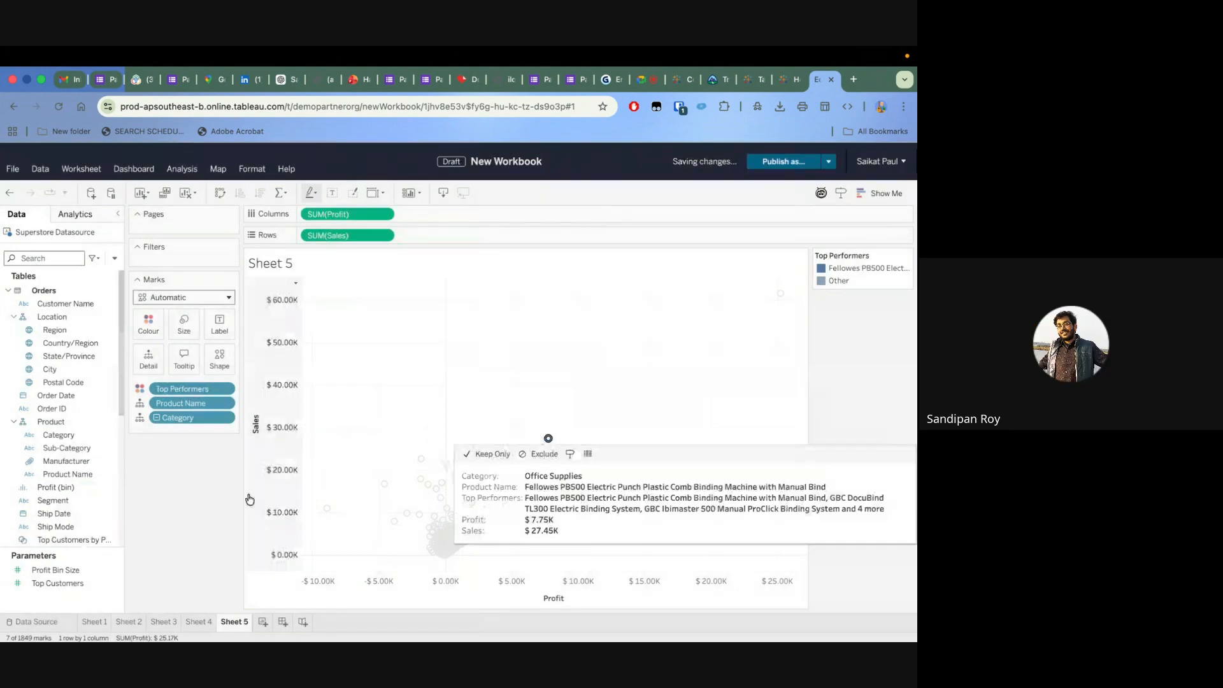
# Create a new worksheet and place the Top Performers group on its rows
pyautogui.click(262, 622)
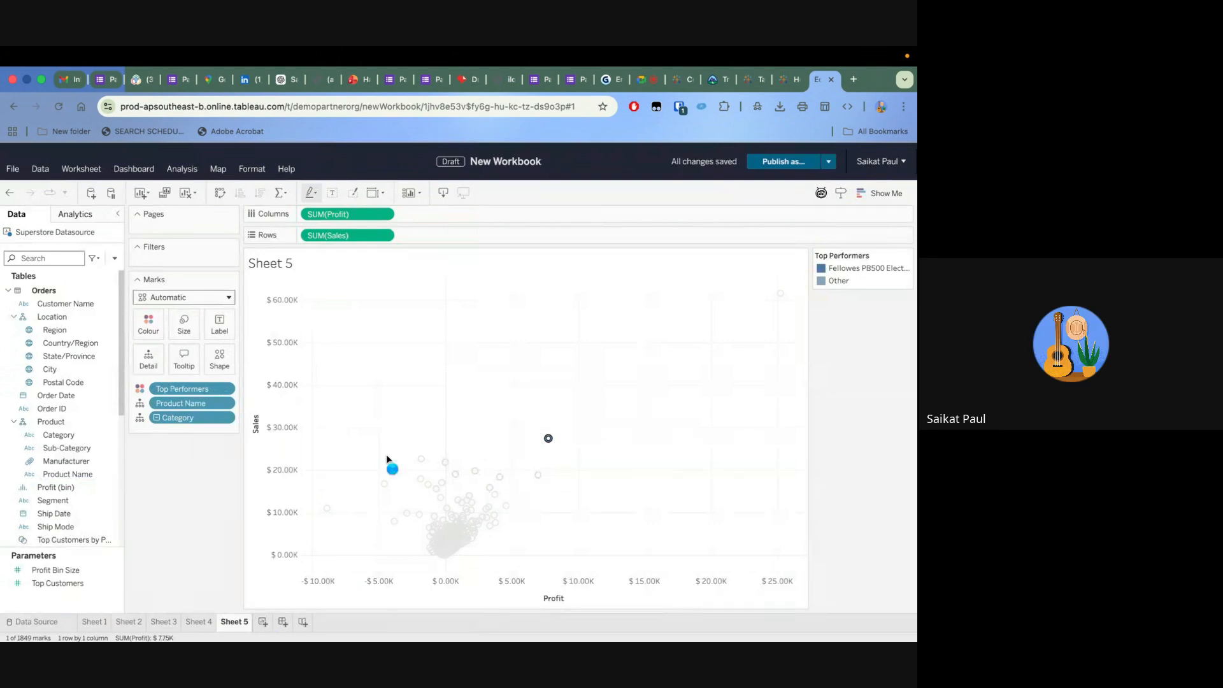
pyautogui.click(70, 424)
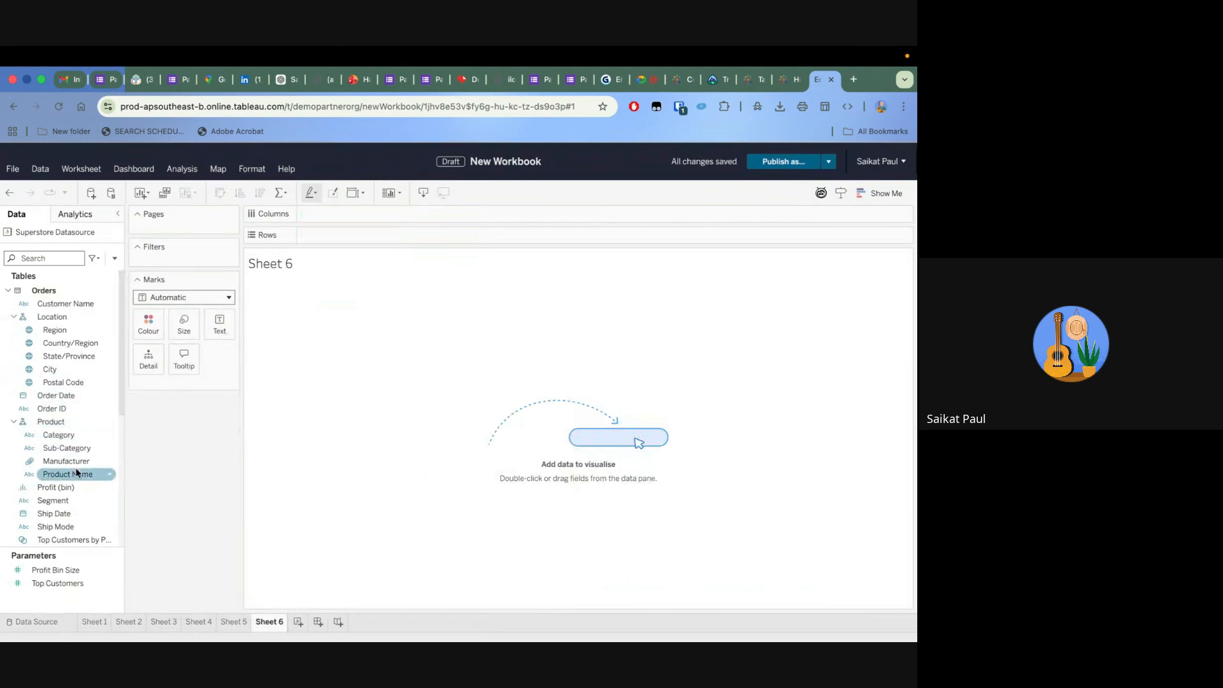
pyautogui.scroll(-2, 72, 494)
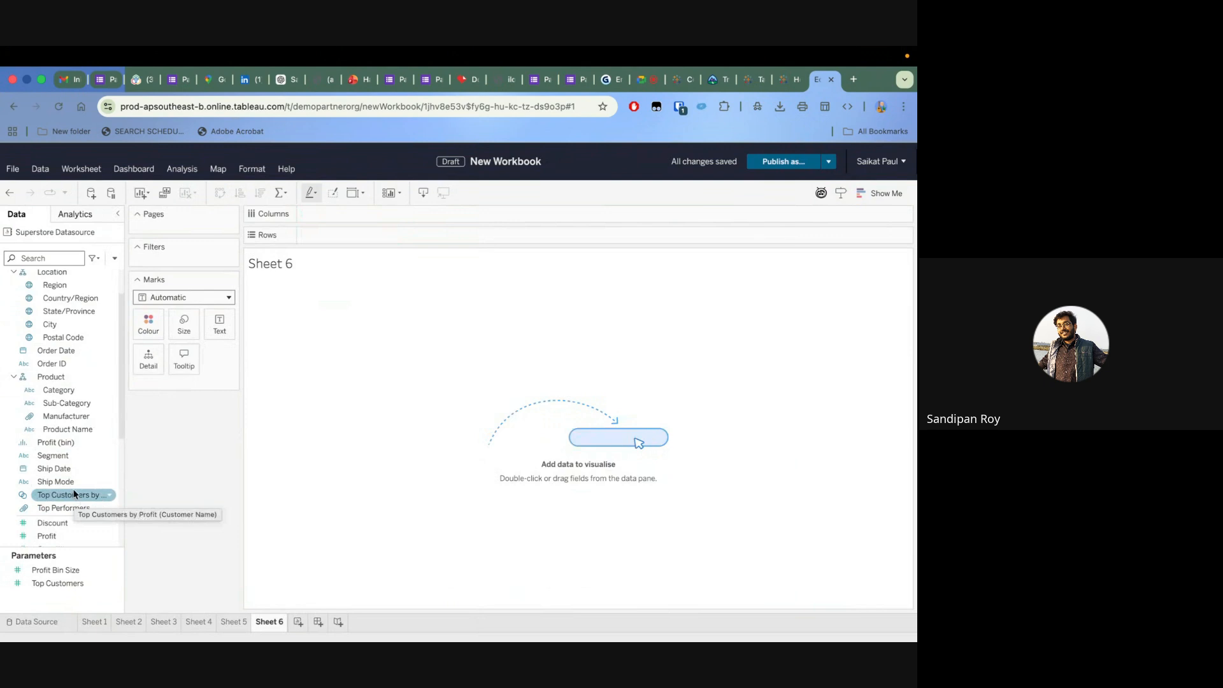
pyautogui.scroll(2, 75, 500)
pyautogui.scroll(-3, 74, 496)
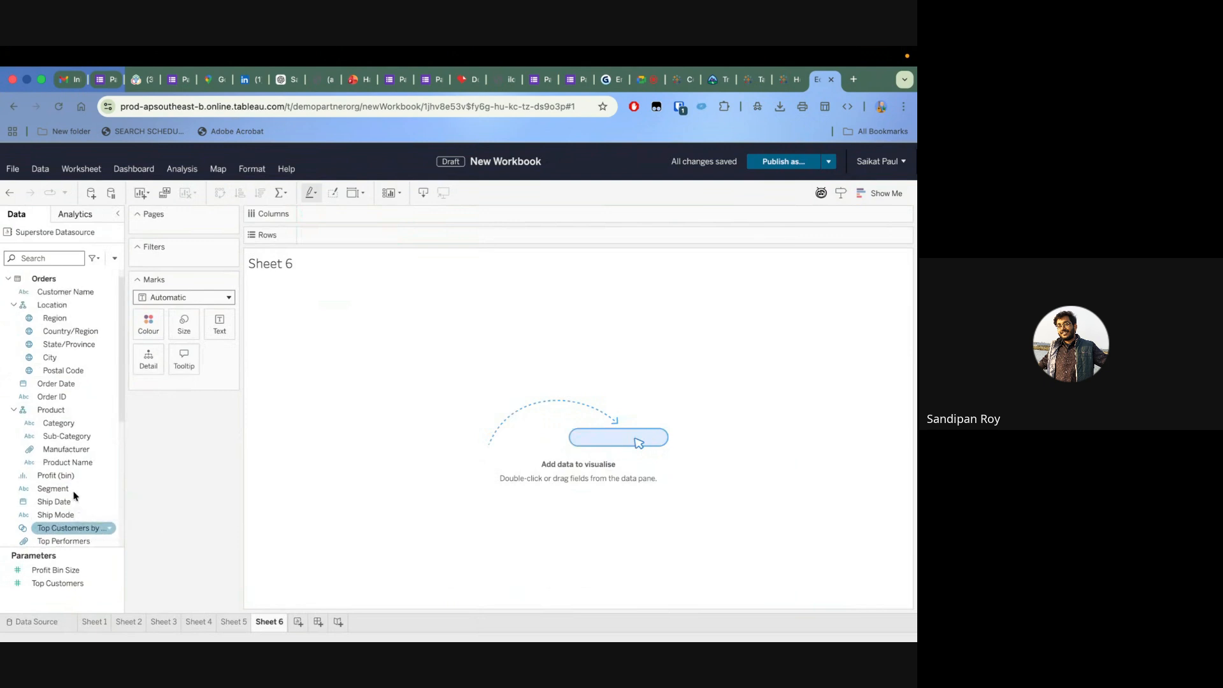
pyautogui.scroll(-2, 75, 496)
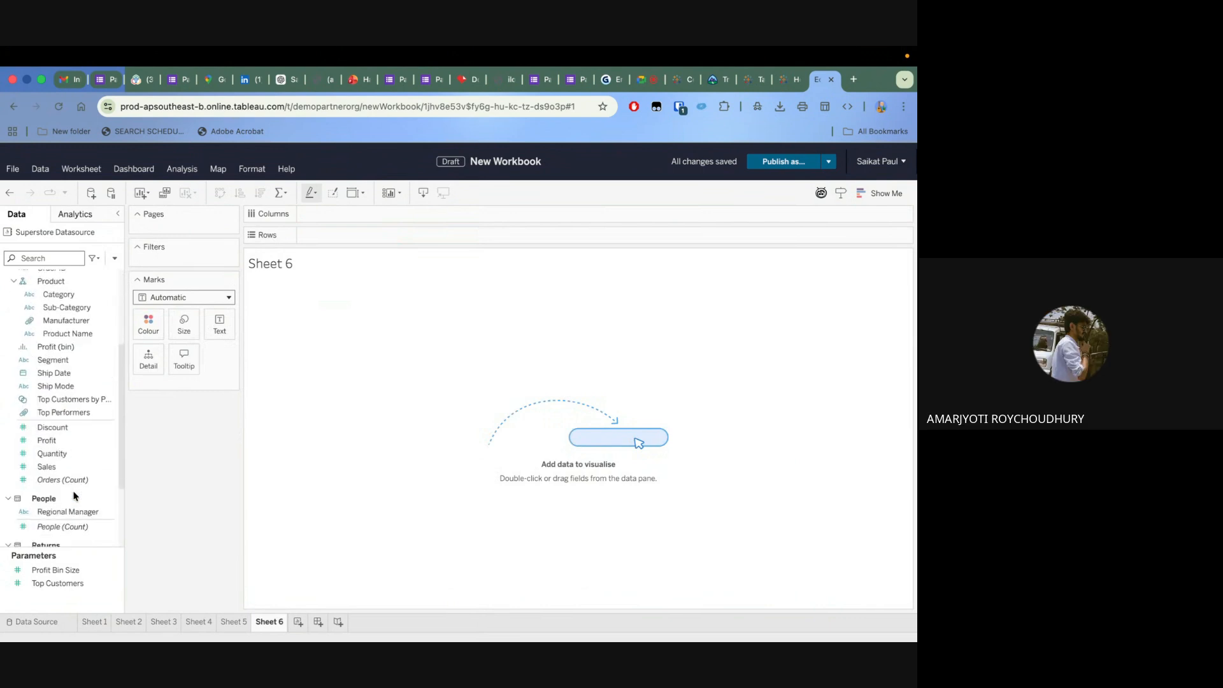
pyautogui.moveTo(63, 408); pyautogui.dragTo(368, 232)
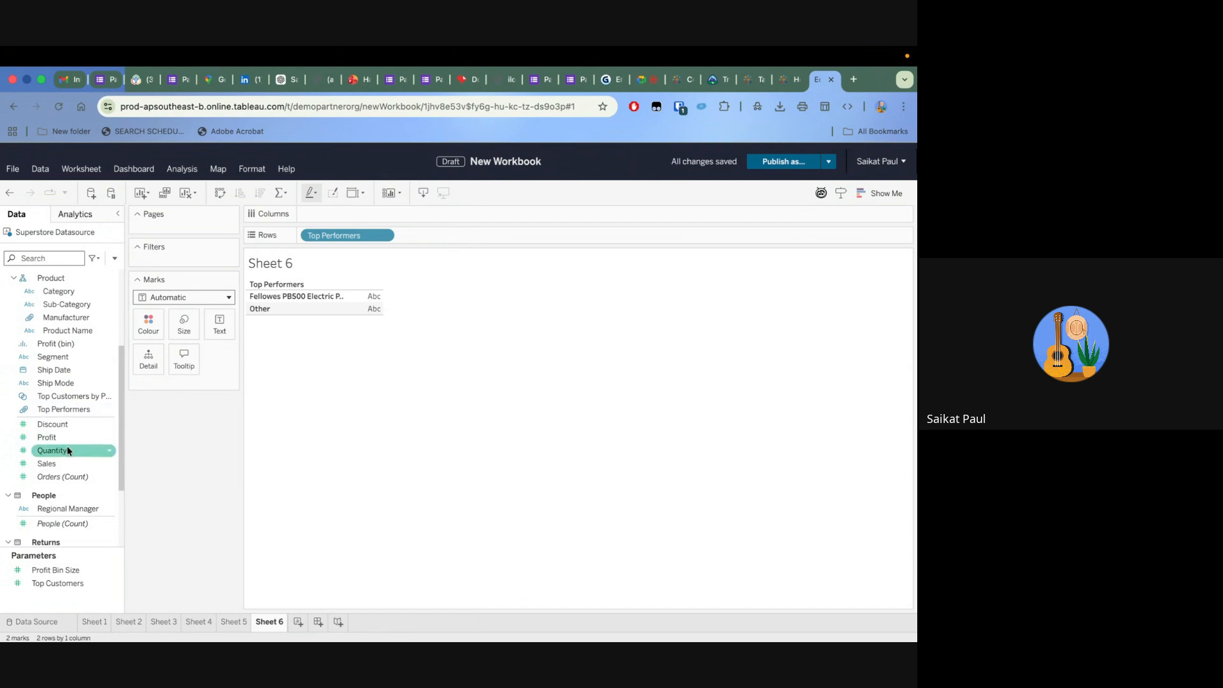
# Add Sales to the Top Performers table, show it as horizontal bars, and inspect the grouped products' bar
pyautogui.moveTo(56, 461); pyautogui.dragTo(743, 233)
pyautogui.click(879, 193)
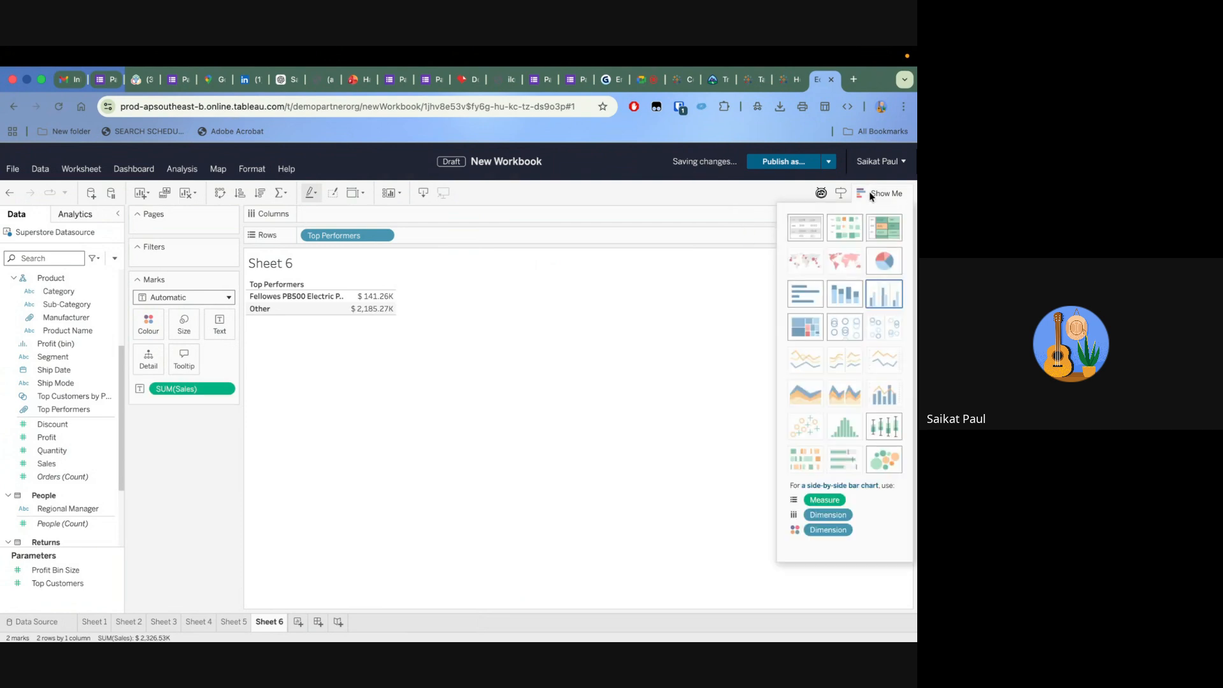
pyautogui.click(804, 299)
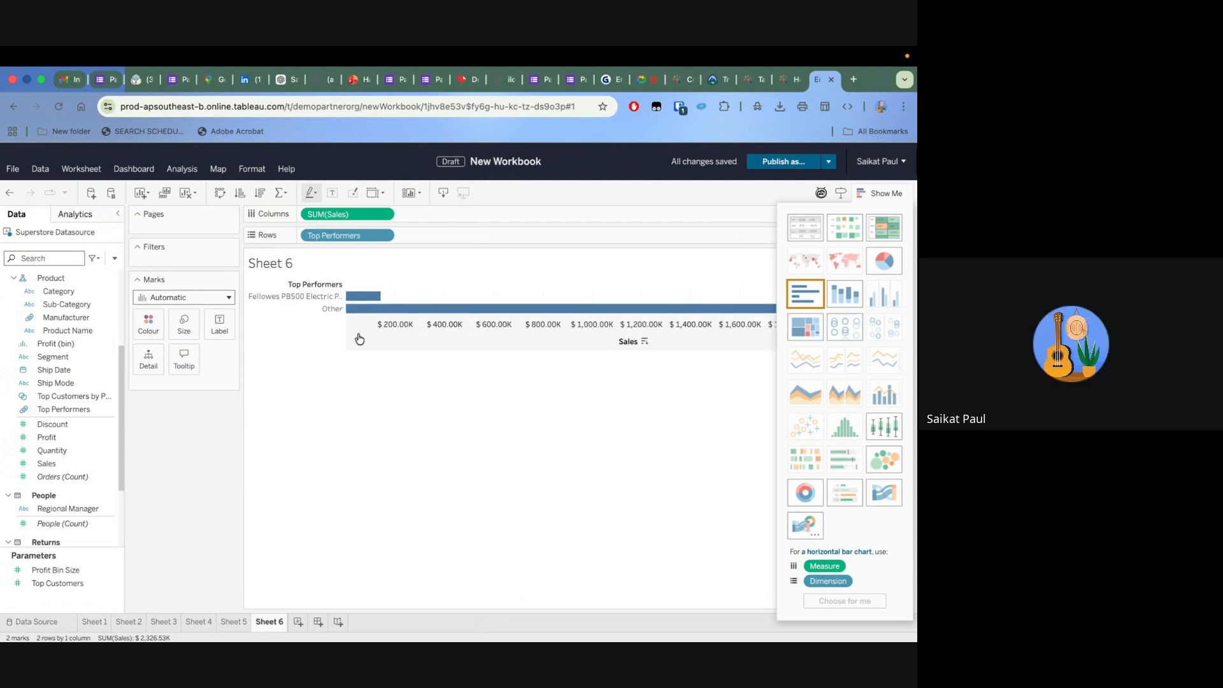
pyautogui.click(369, 299)
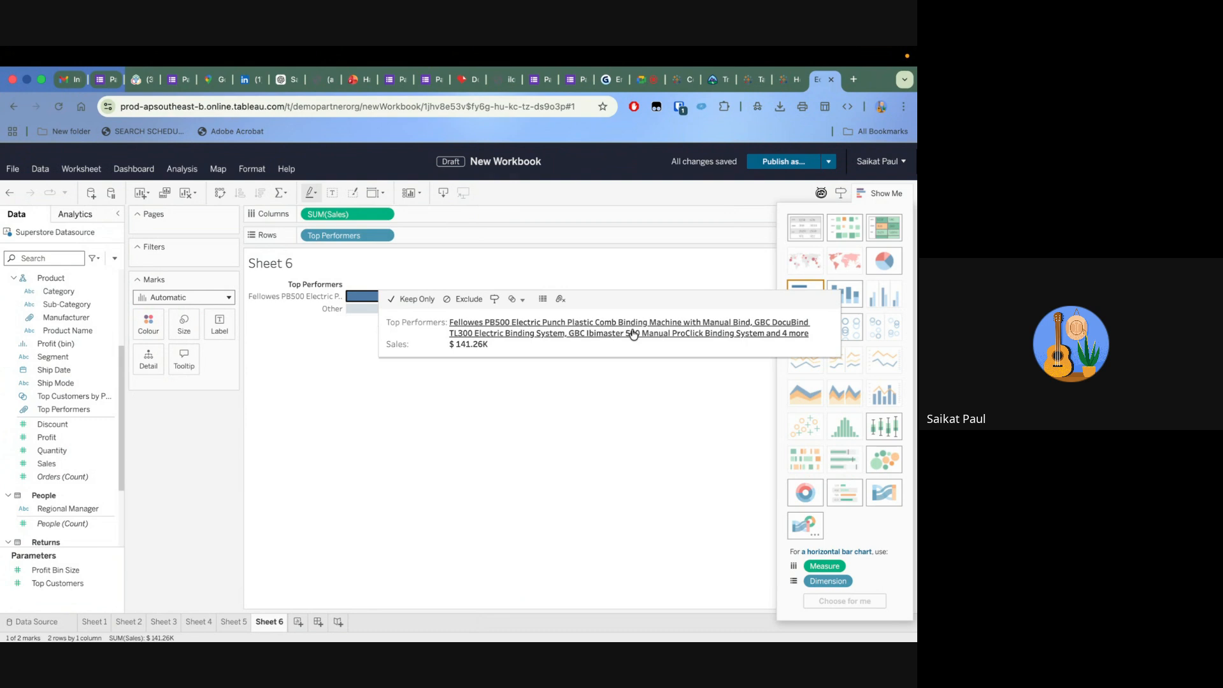
pyautogui.click(418, 437)
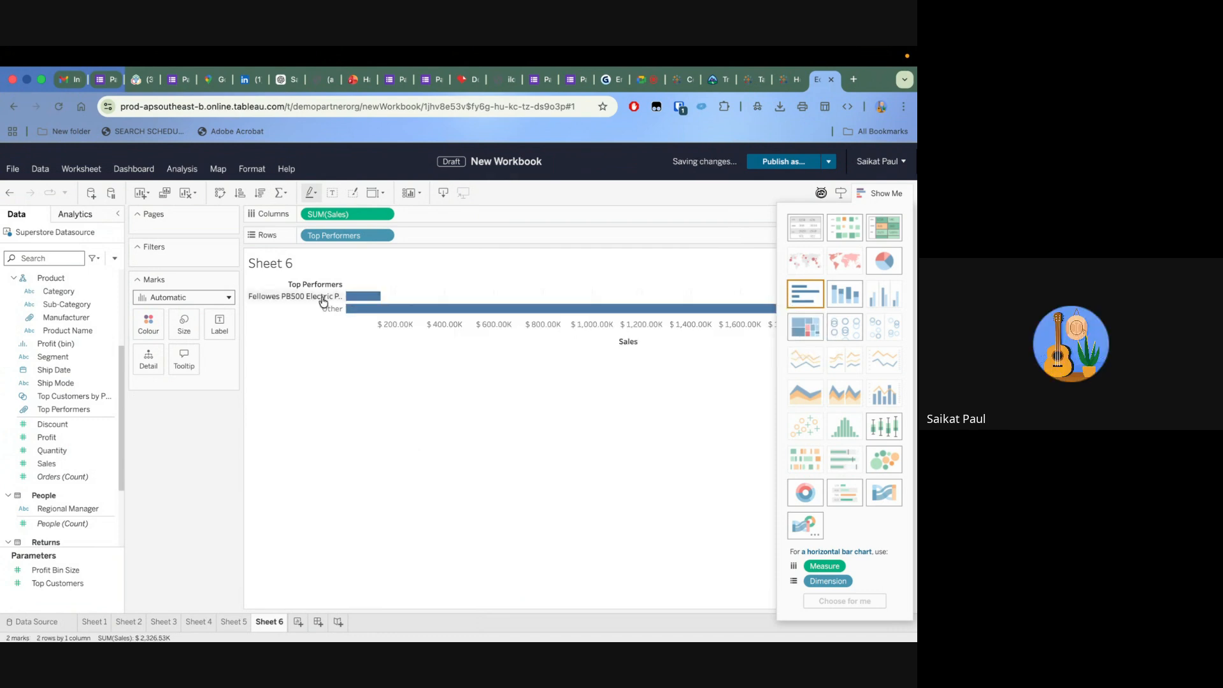
pyautogui.moveTo(361, 236); pyautogui.dragTo(204, 263)
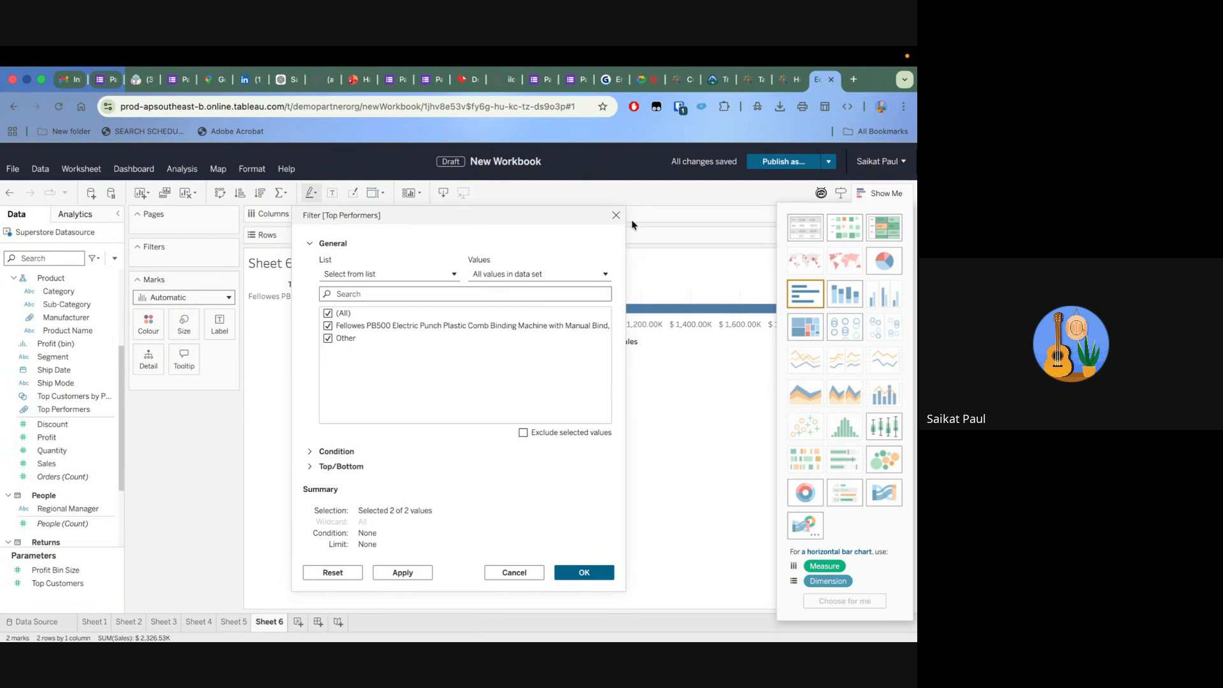
pyautogui.moveTo(217, 640)
pyautogui.press('Return')
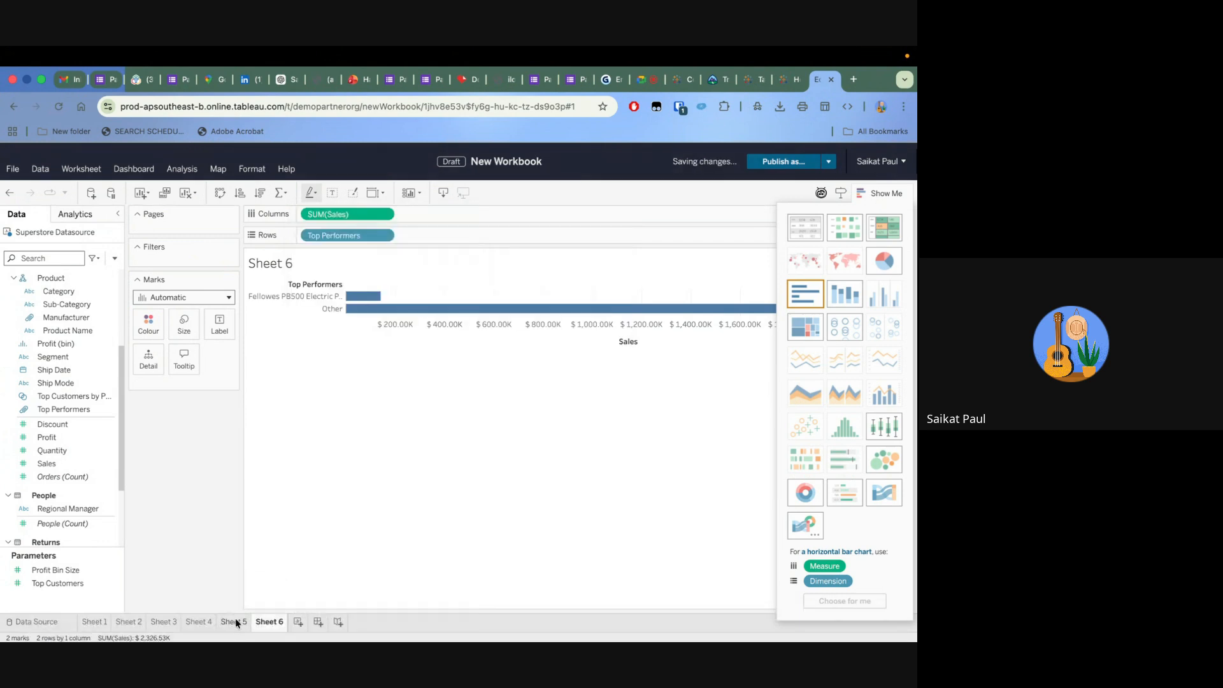
# On Sheet 5's scatter plot, create a set from the products with sales between about $5K and $17K, using the default set name
pyautogui.click(235, 622)
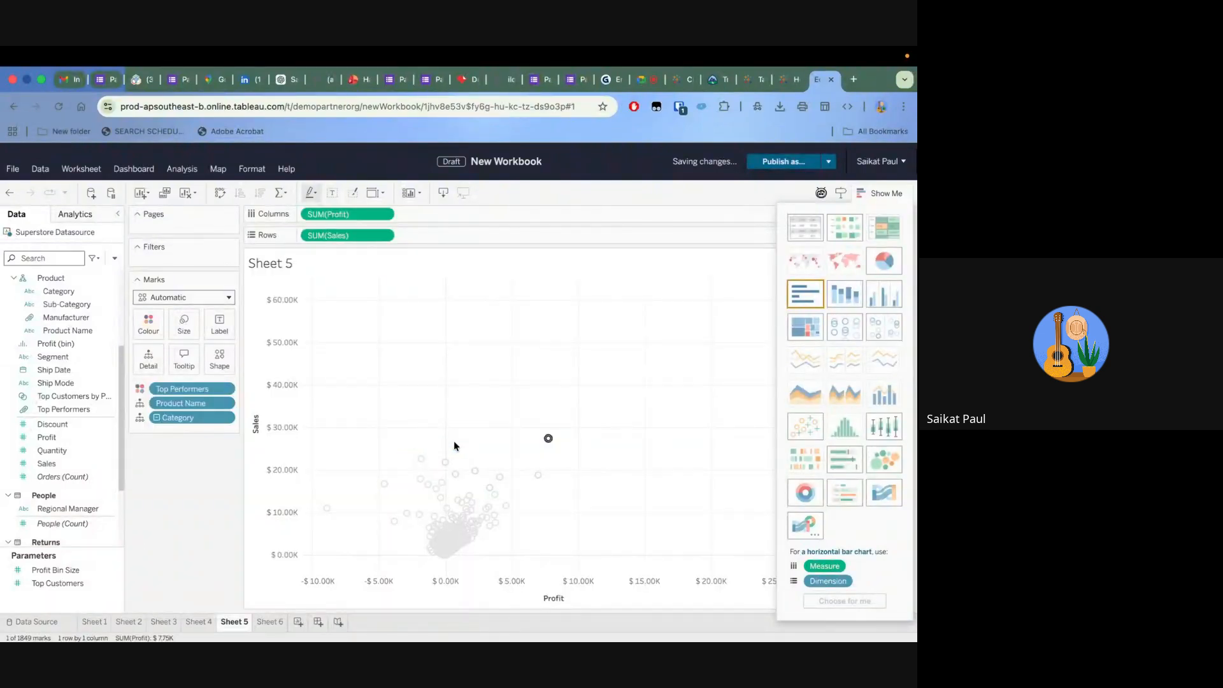
pyautogui.moveTo(391, 483); pyautogui.dragTo(514, 533)
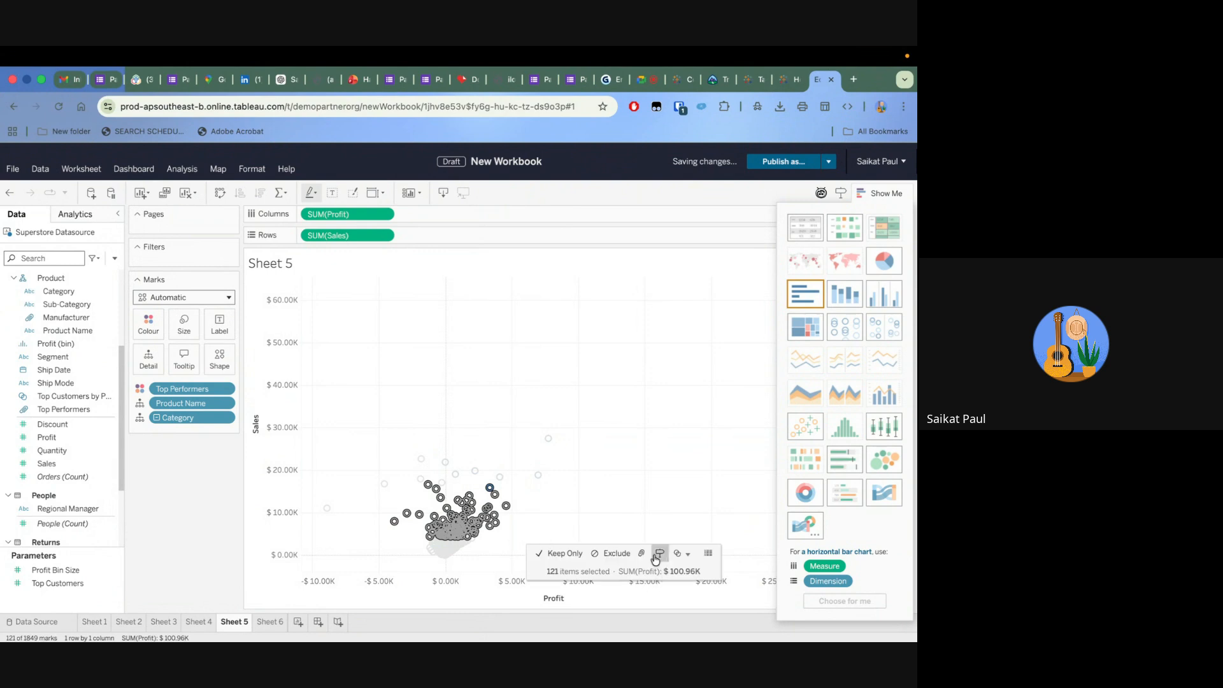
pyautogui.click(684, 559)
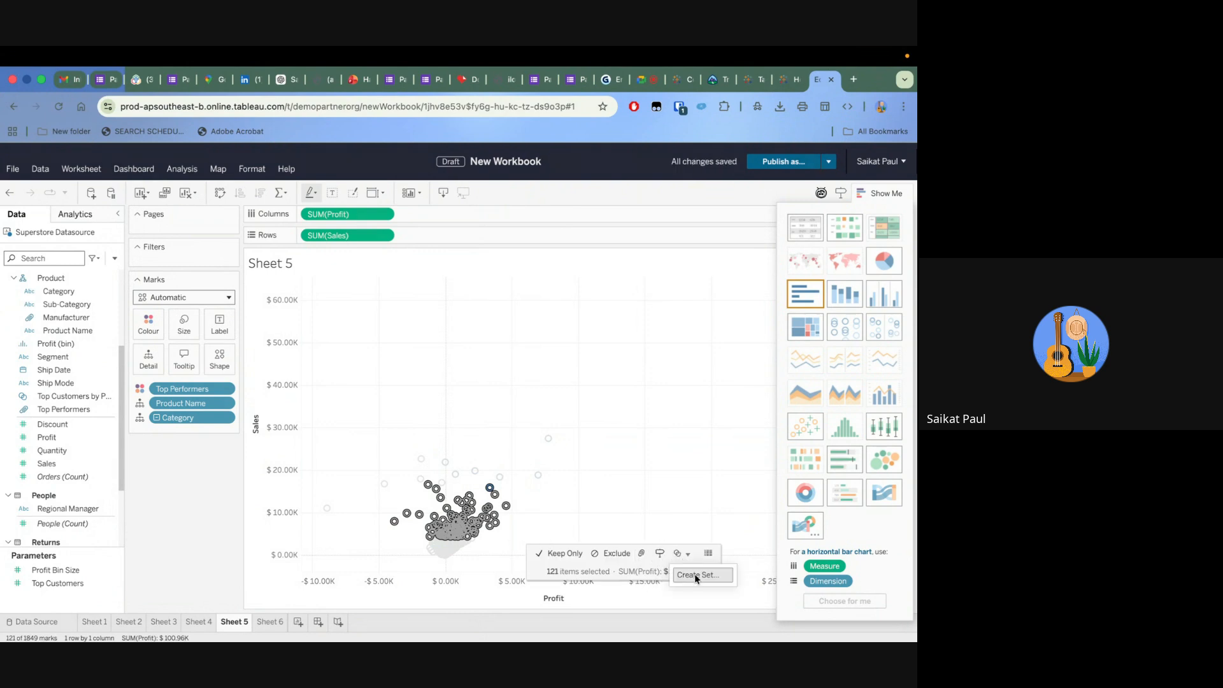
pyautogui.click(694, 574)
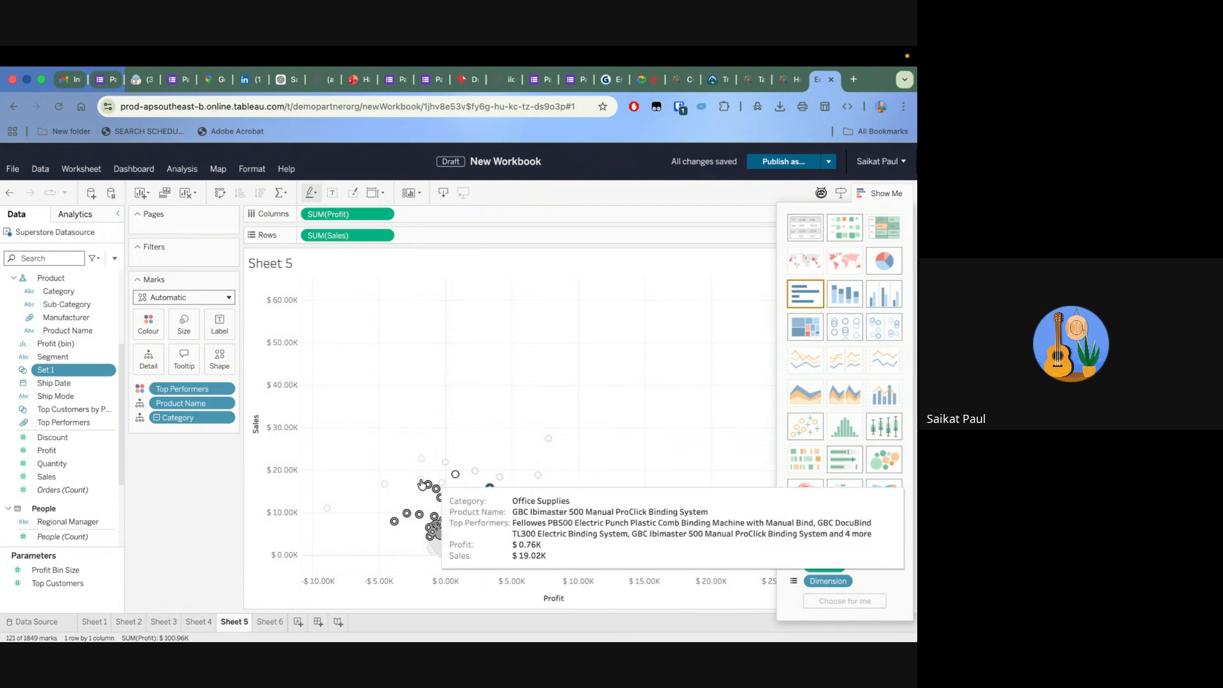
pyautogui.moveTo(450, 510)
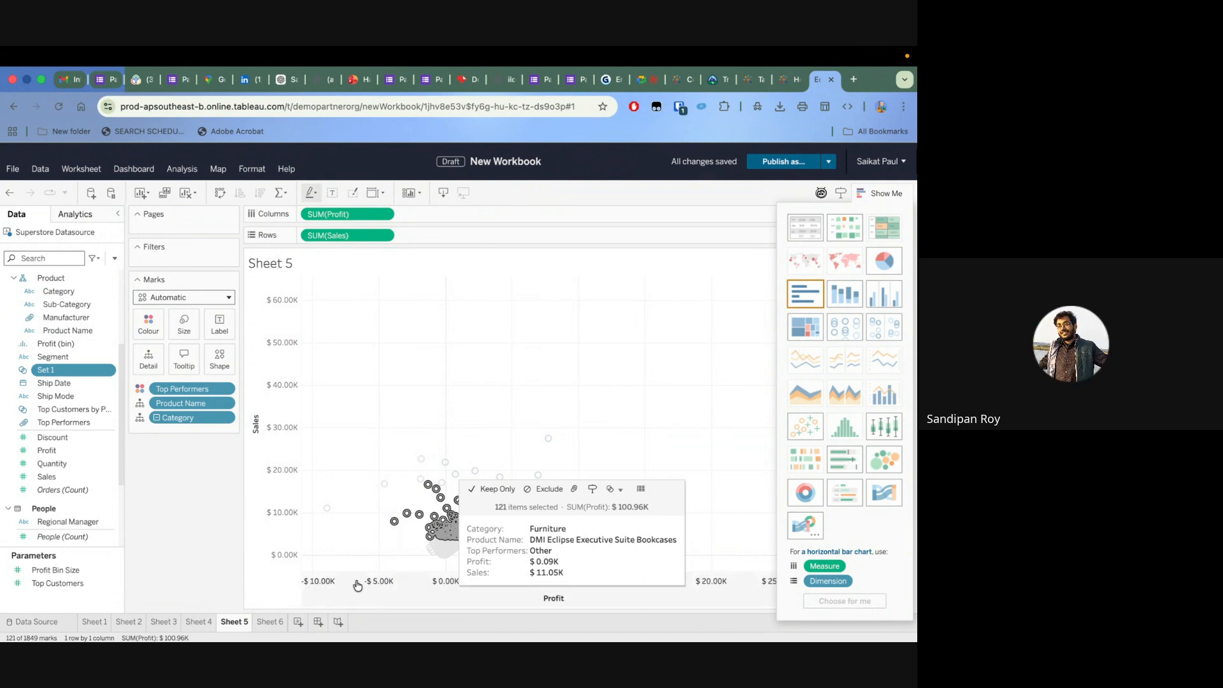
# Create a new worksheet with Category on rows, drilled down to Sub-Category and Manufacturer
pyautogui.click(298, 622)
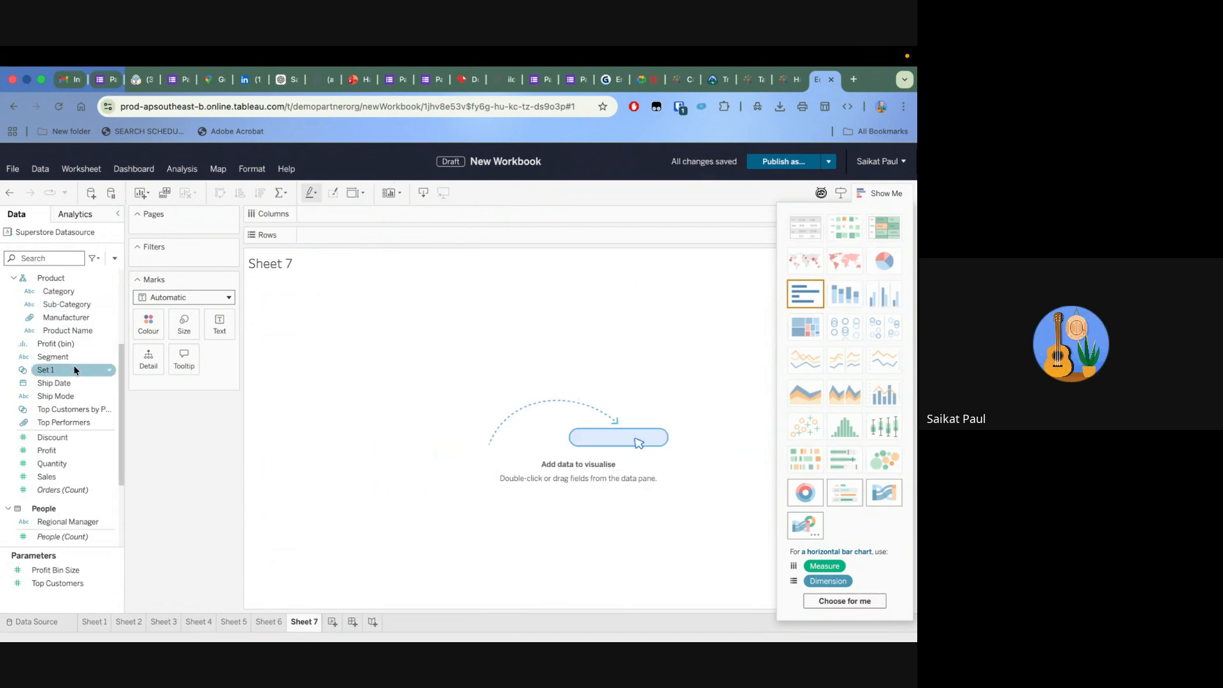
pyautogui.scroll(3, 77, 365)
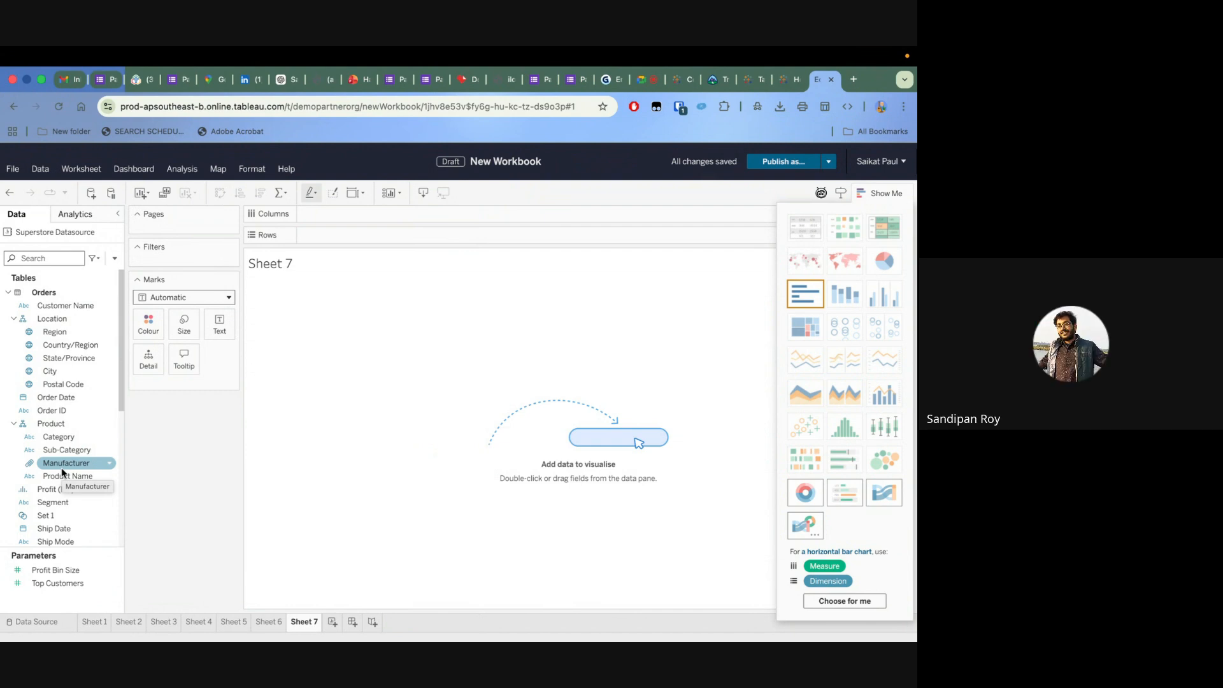
pyautogui.moveTo(58, 436); pyautogui.dragTo(372, 236)
pyautogui.click(308, 235)
pyautogui.click(403, 236)
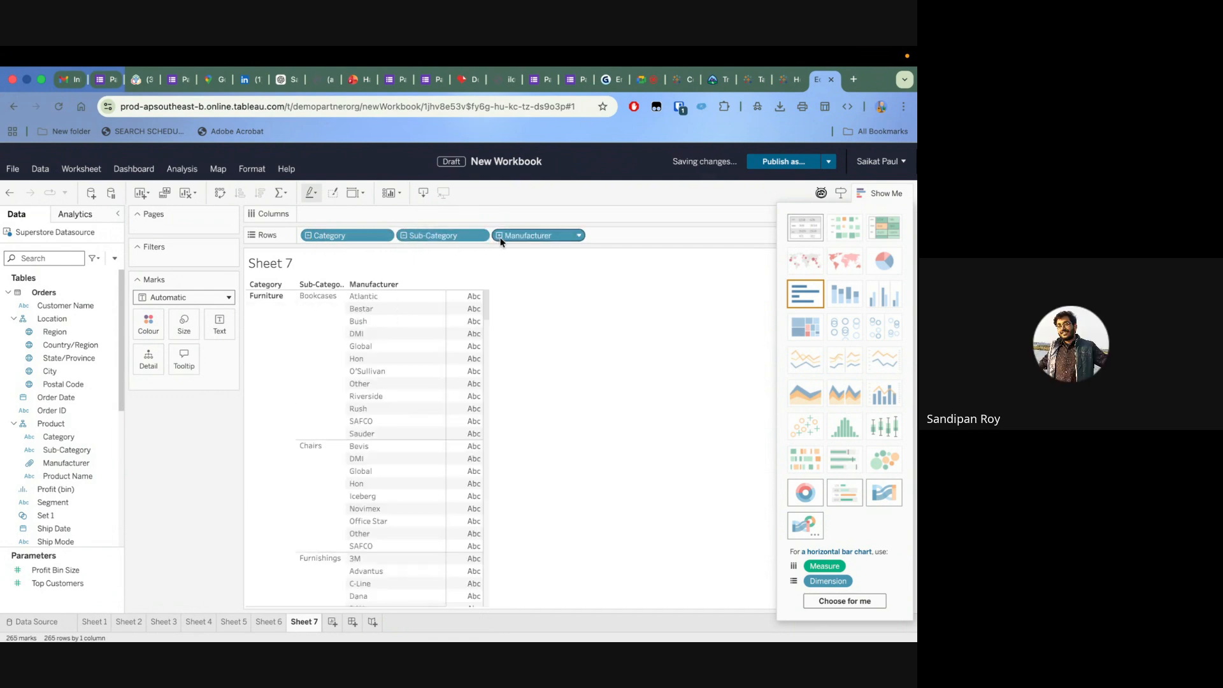
# Drill Manufacturer down to Product Name, and take Product Name back off the rows
pyautogui.click(500, 235)
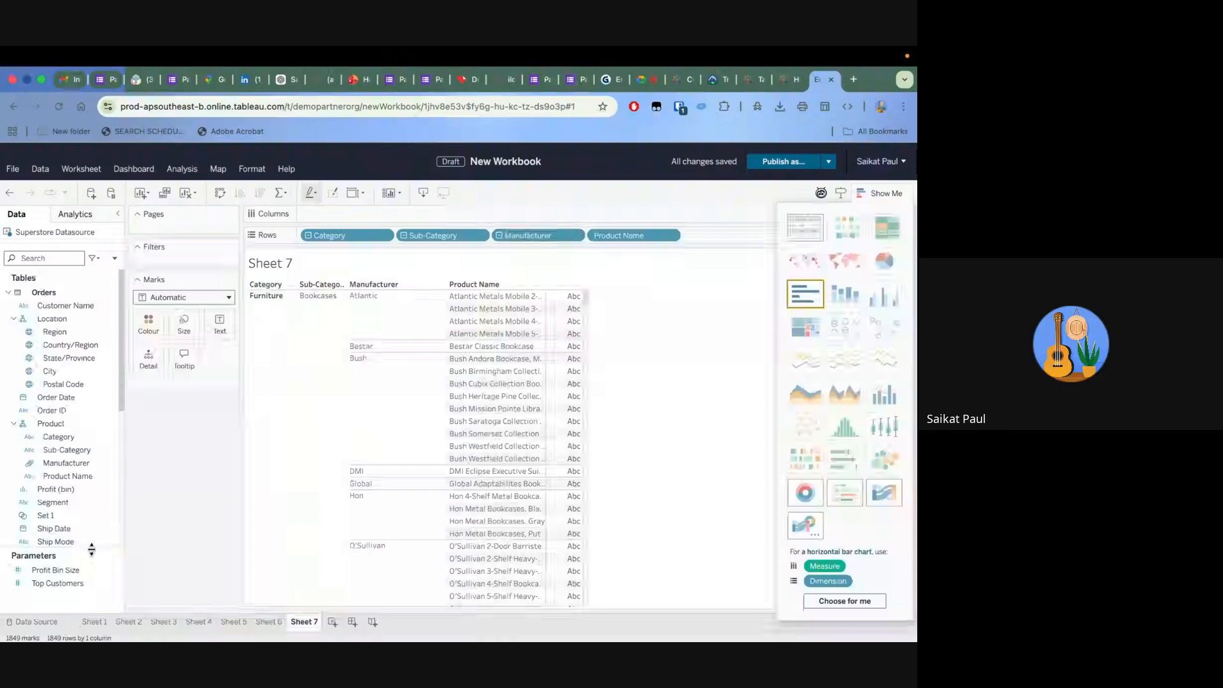
pyautogui.scroll(-1, 91, 539)
pyautogui.moveTo(634, 235); pyautogui.dragTo(236, 440)
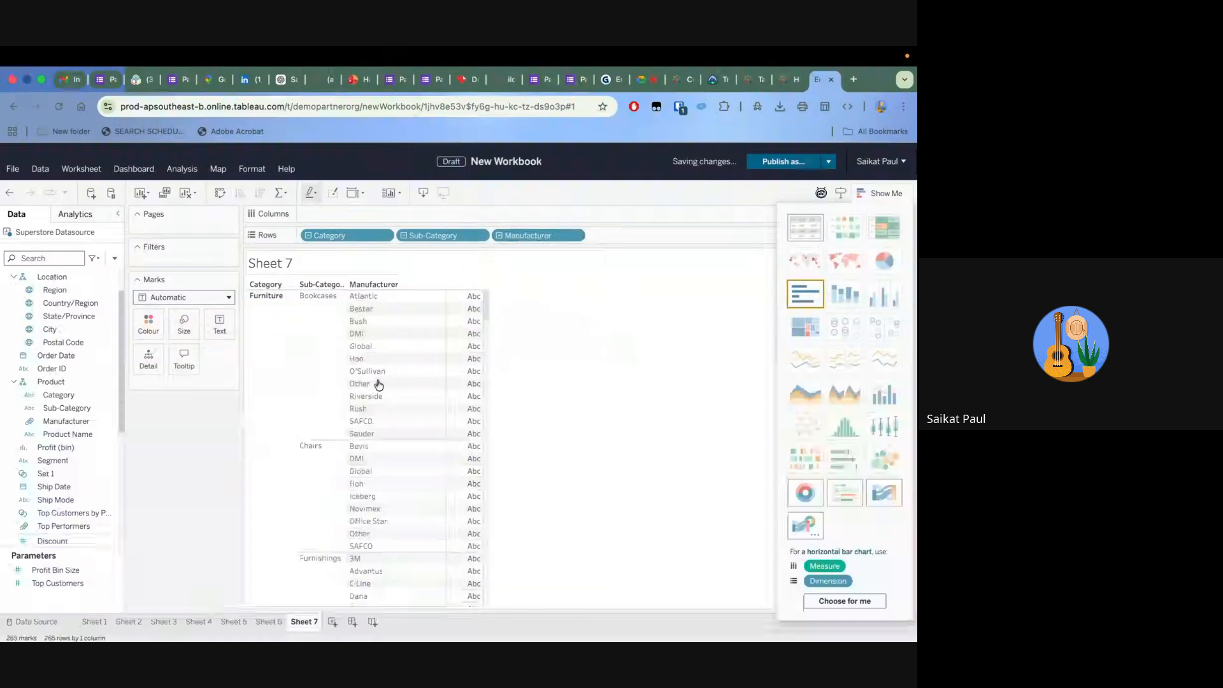
# Add Sales and Profit as measures to the Category, Sub-Category and Manufacturer table
pyautogui.click(70, 473)
pyautogui.scroll(-3, 70, 473)
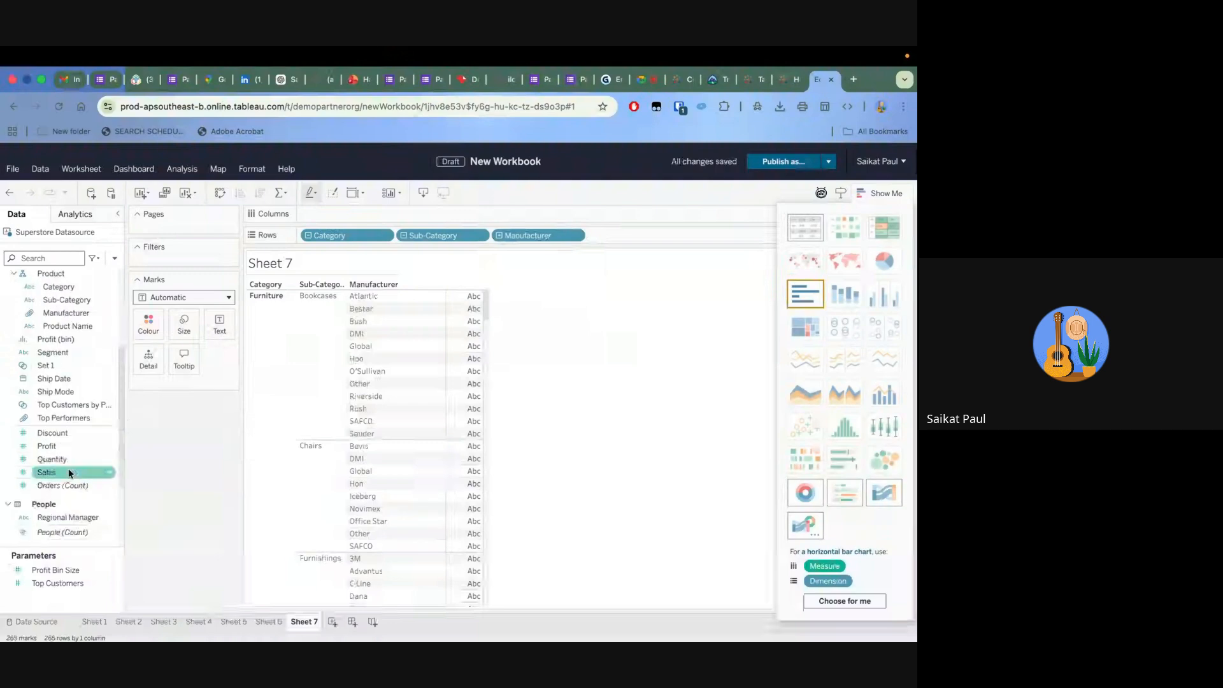
pyautogui.click(58, 460)
pyautogui.moveTo(51, 474); pyautogui.dragTo(468, 408)
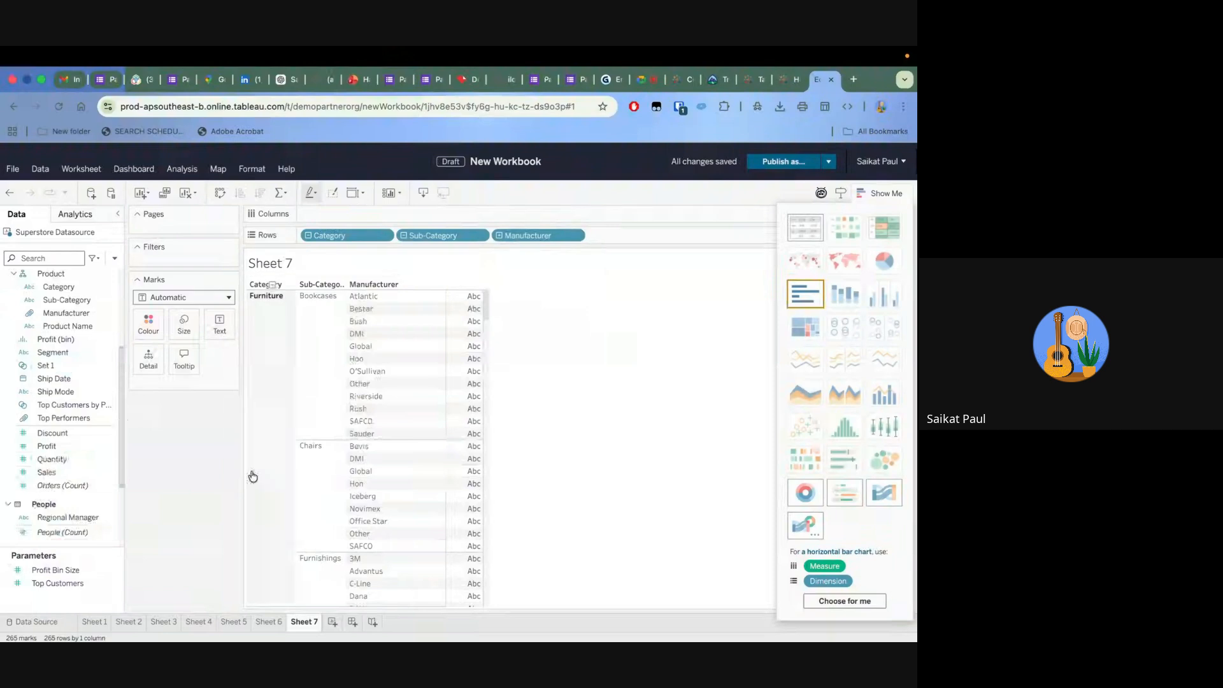
pyautogui.moveTo(39, 474); pyautogui.dragTo(470, 400)
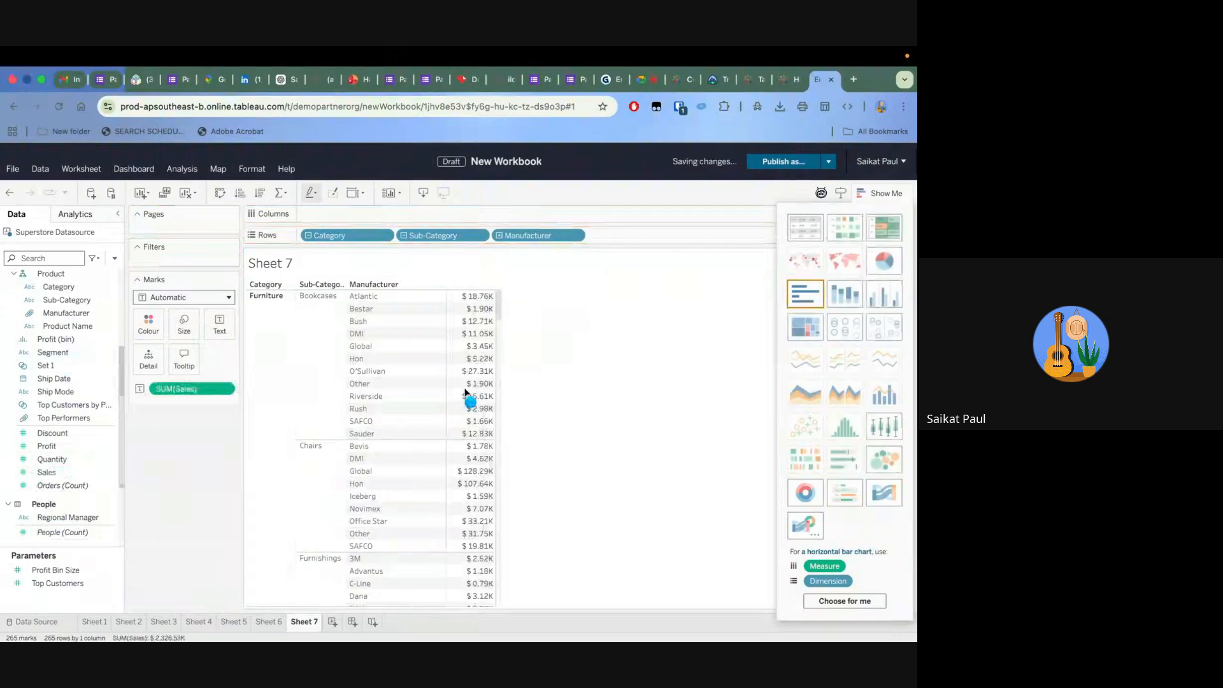
pyautogui.moveTo(46, 446); pyautogui.dragTo(470, 401)
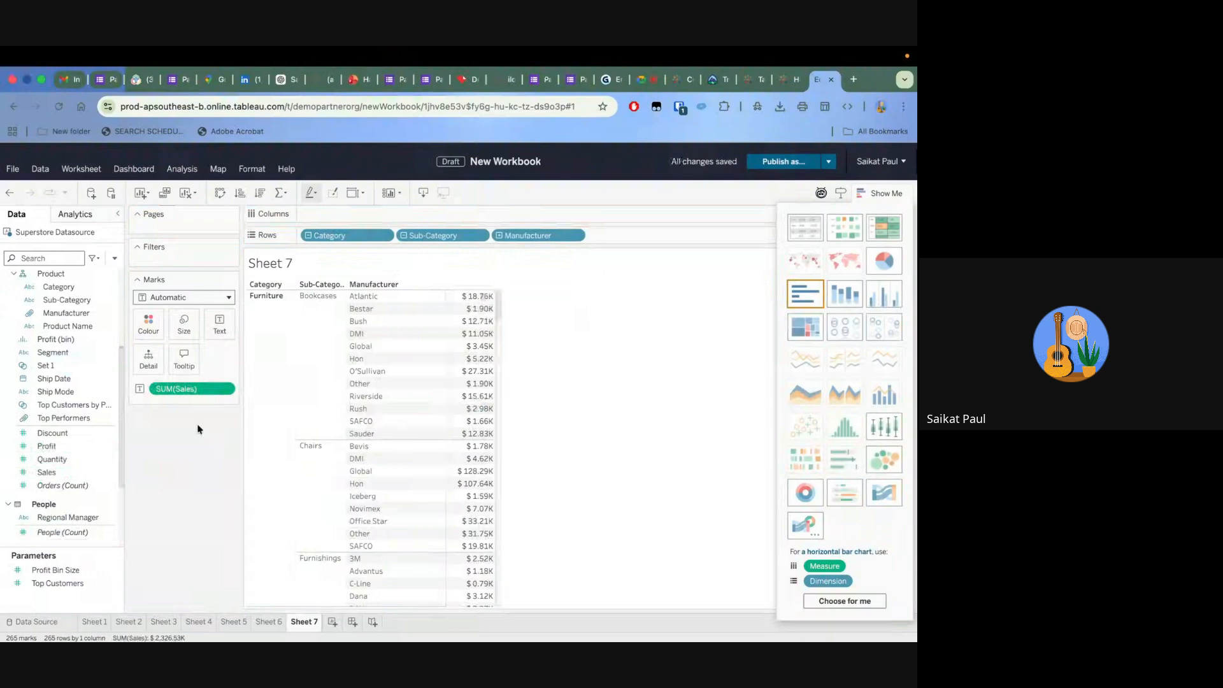
pyautogui.moveTo(59, 450); pyautogui.dragTo(460, 413)
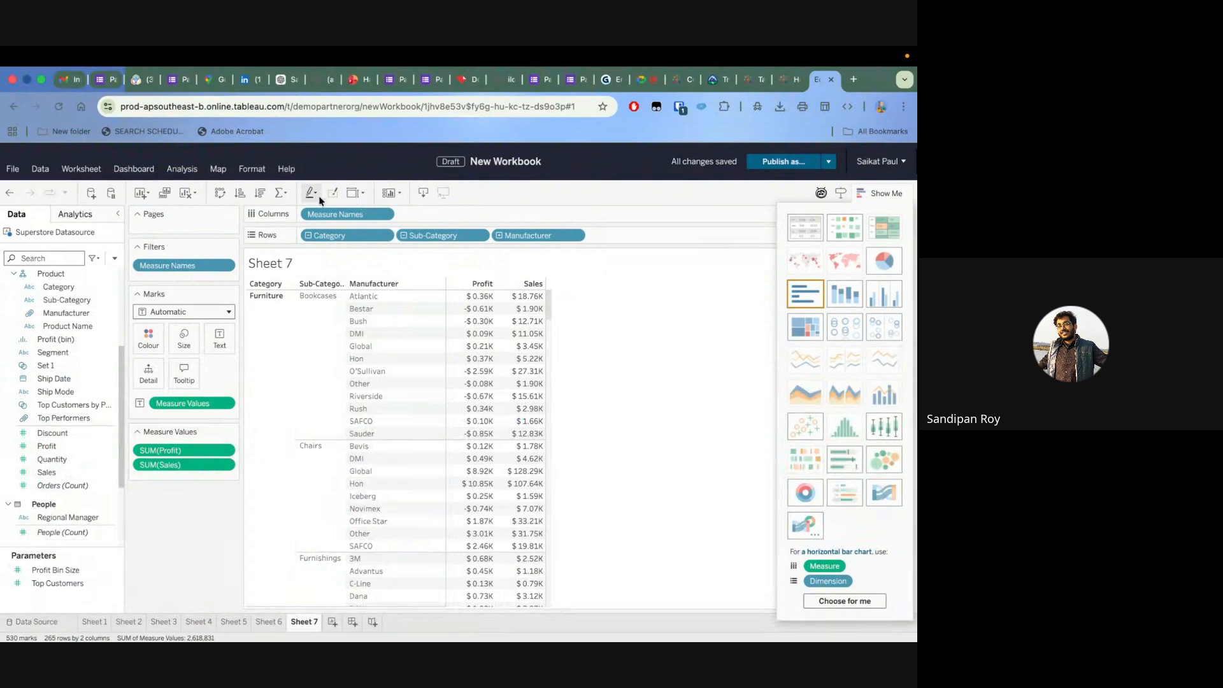
# Convert the Profit and Sales table into a horizontal bar chart
pyautogui.click(887, 194)
pyautogui.click(885, 194)
pyautogui.click(804, 299)
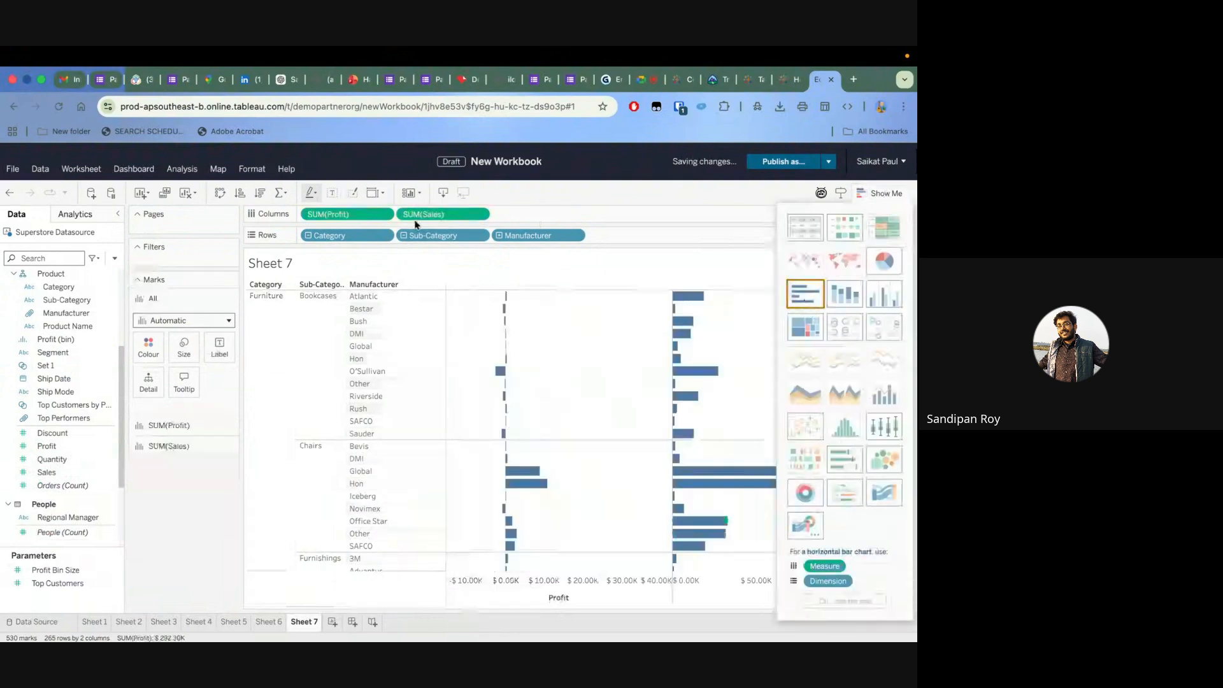
# Reduce the bar chart to Sub-Category by removing Category and Manufacturer, and plot only Profit instead of Sales
pyautogui.moveTo(353, 215); pyautogui.dragTo(187, 505)
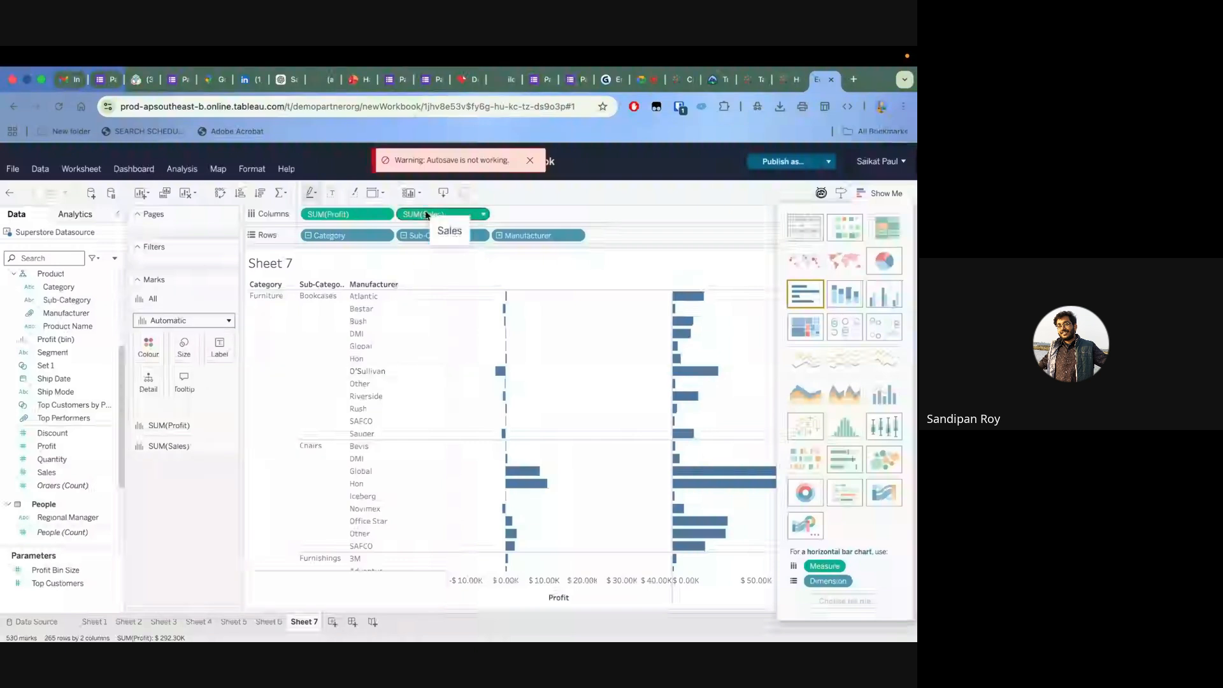
pyautogui.moveTo(427, 215); pyautogui.dragTo(189, 500)
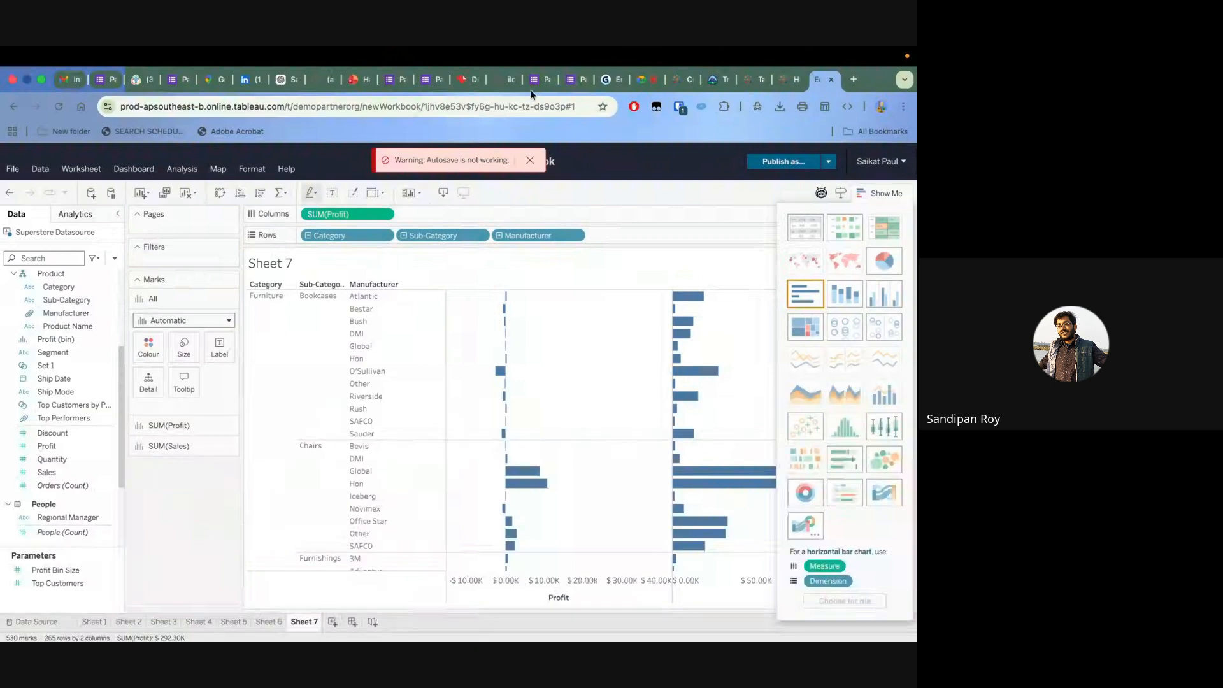
pyautogui.moveTo(696, 50)
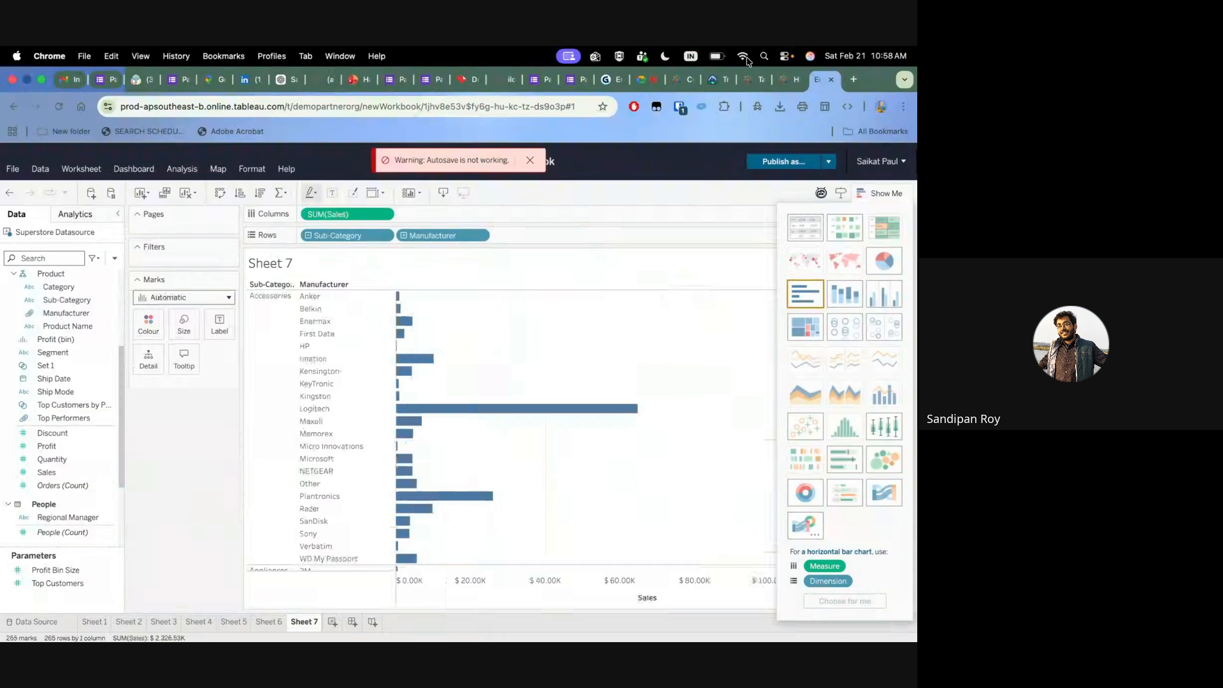
pyautogui.moveTo(445, 237); pyautogui.dragTo(248, 403)
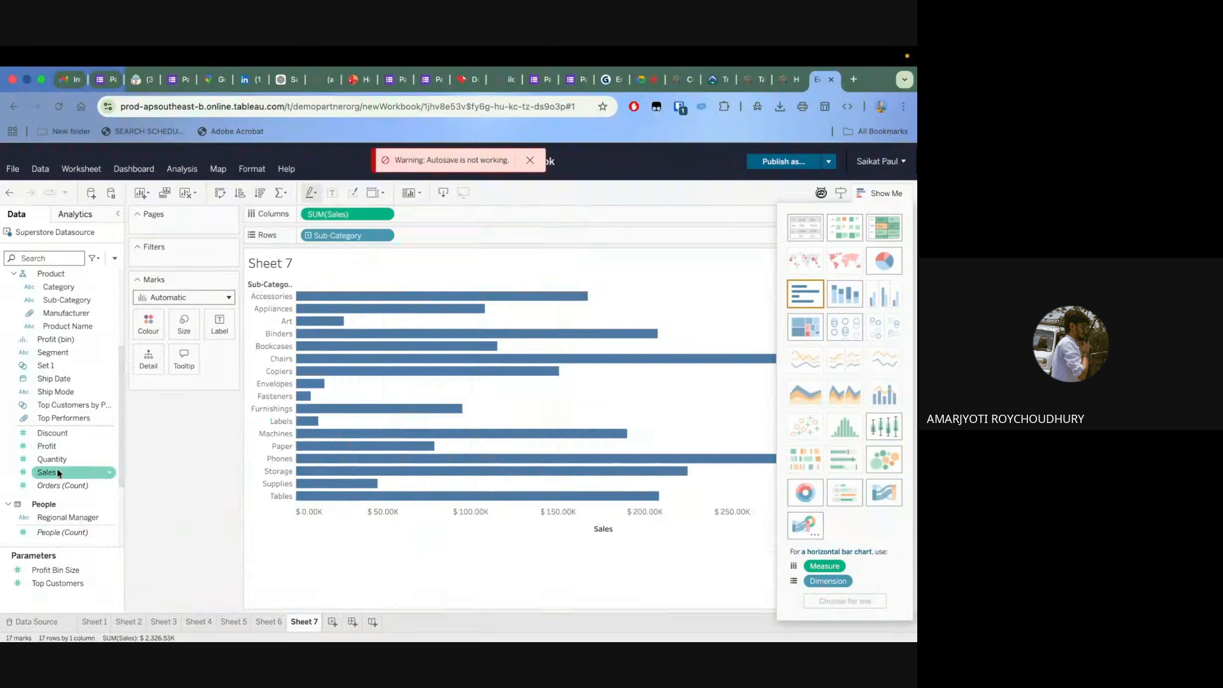
pyautogui.moveTo(331, 214); pyautogui.dragTo(232, 397)
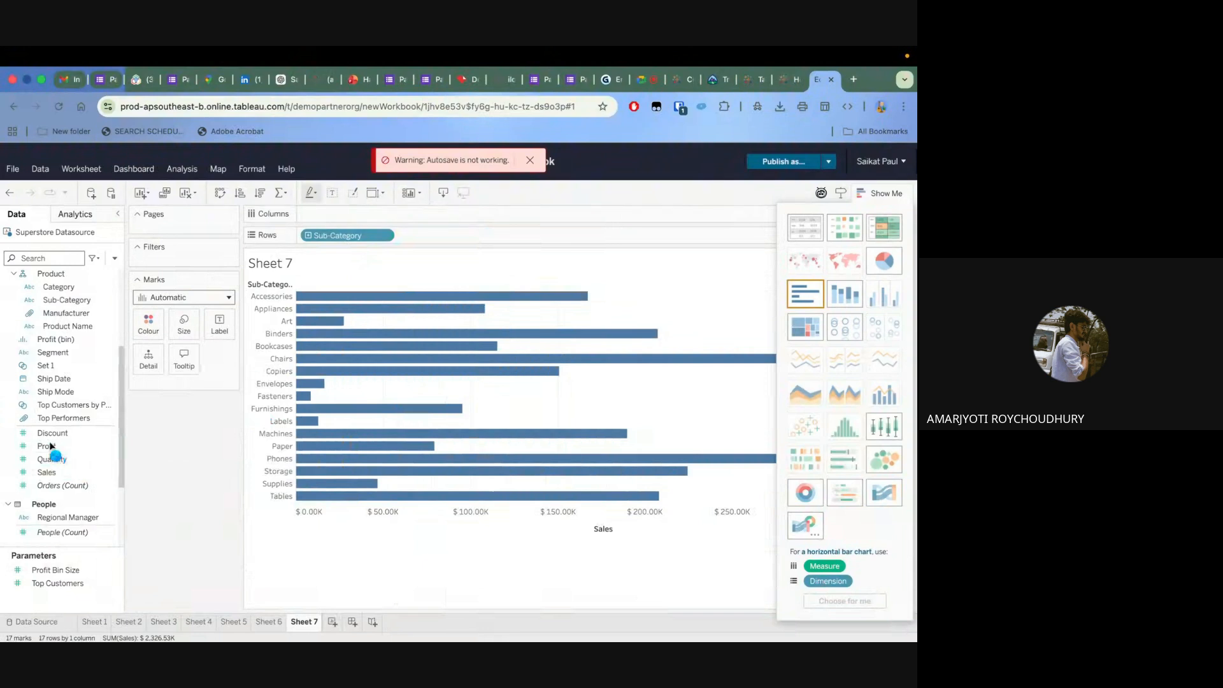
pyautogui.moveTo(49, 449); pyautogui.dragTo(347, 217)
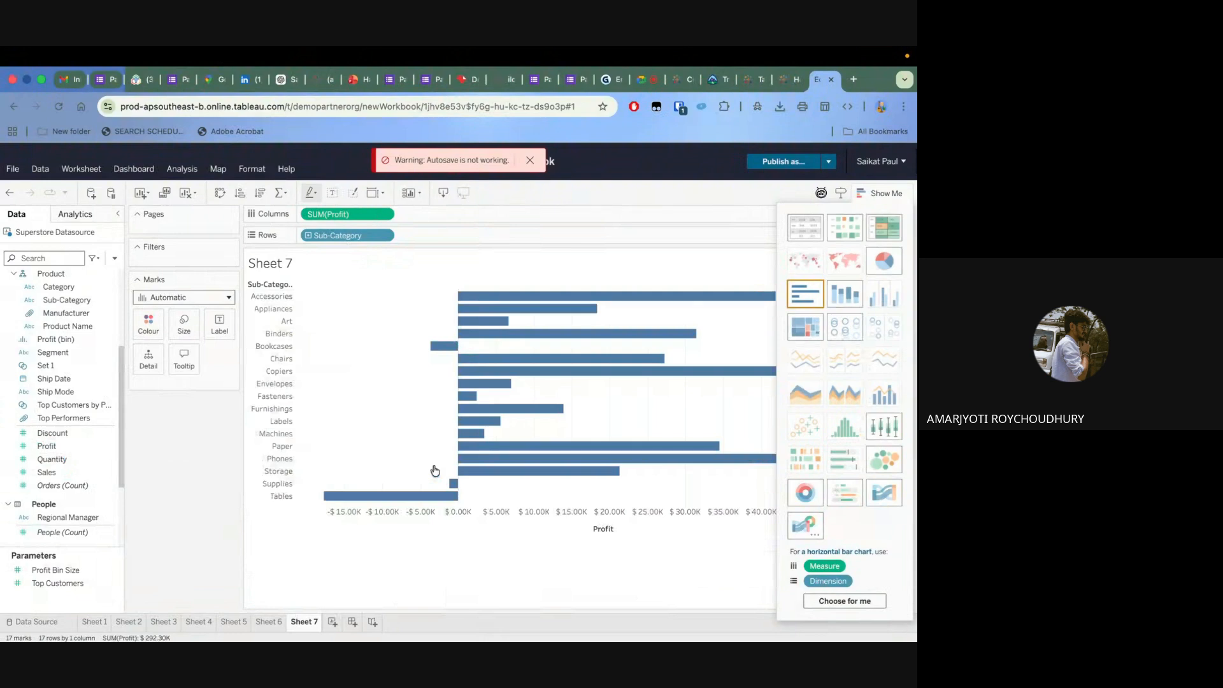
# Fit the Sub-Category profit bar chart to the entire view
pyautogui.click(419, 193)
pyautogui.click(384, 194)
pyautogui.click(381, 191)
pyautogui.moveTo(385, 282)
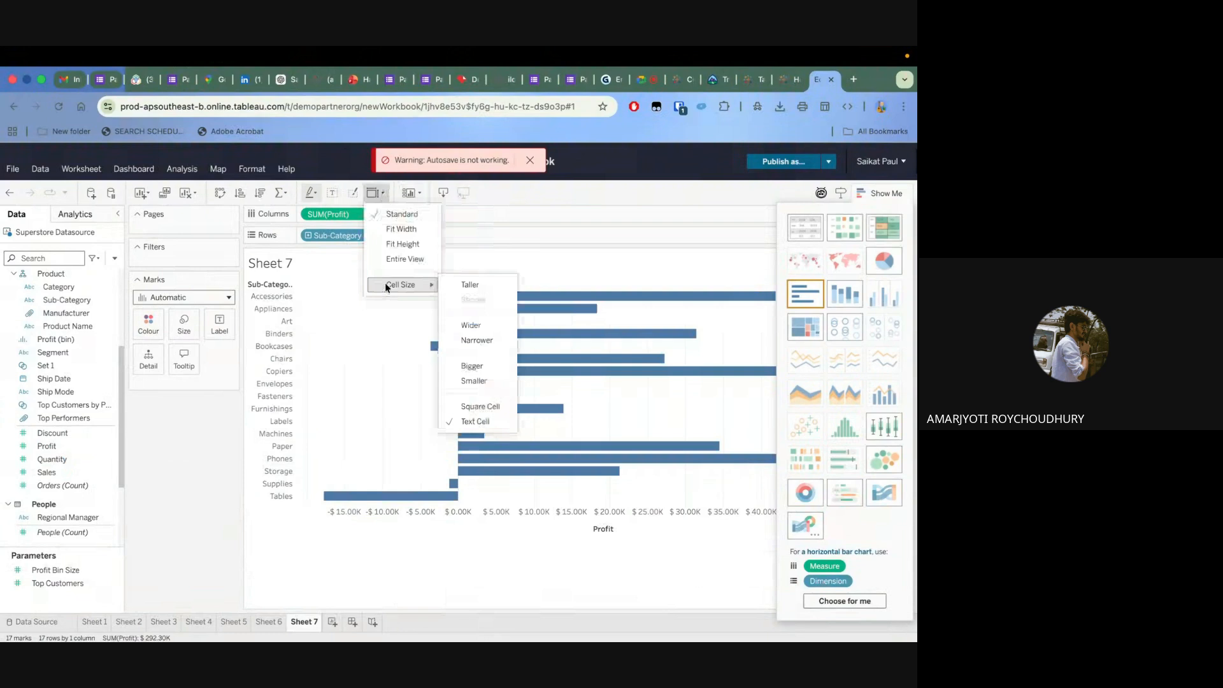
pyautogui.click(378, 195)
pyautogui.click(378, 197)
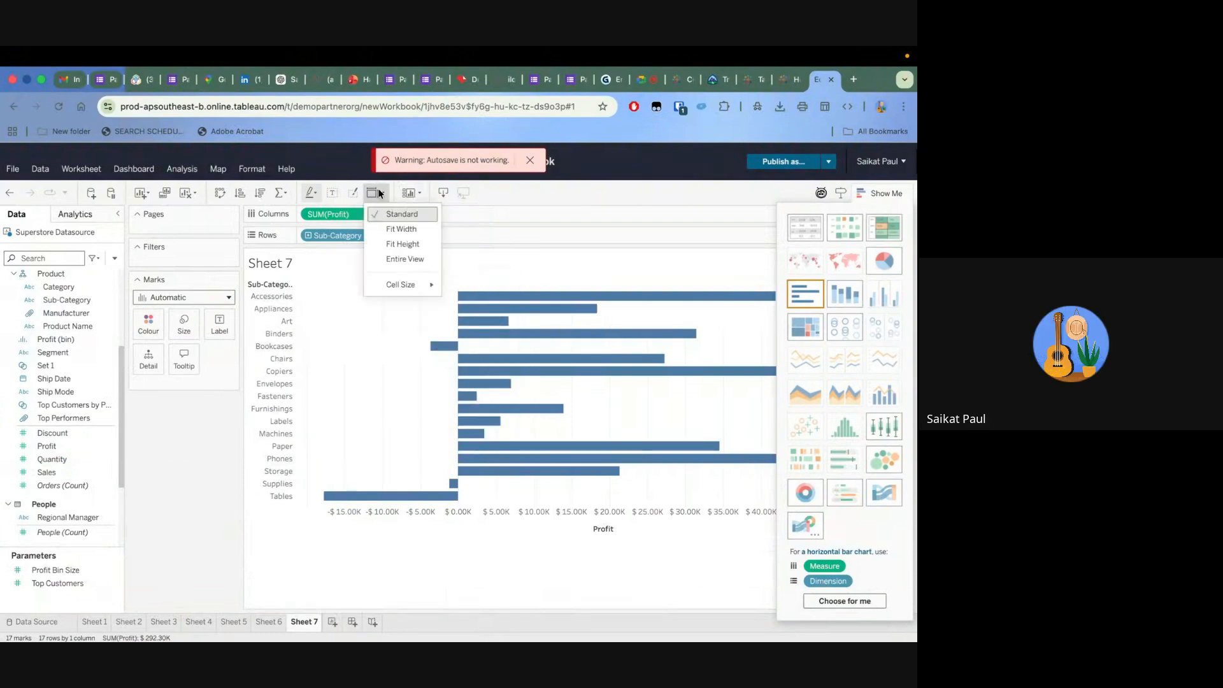
pyautogui.click(389, 269)
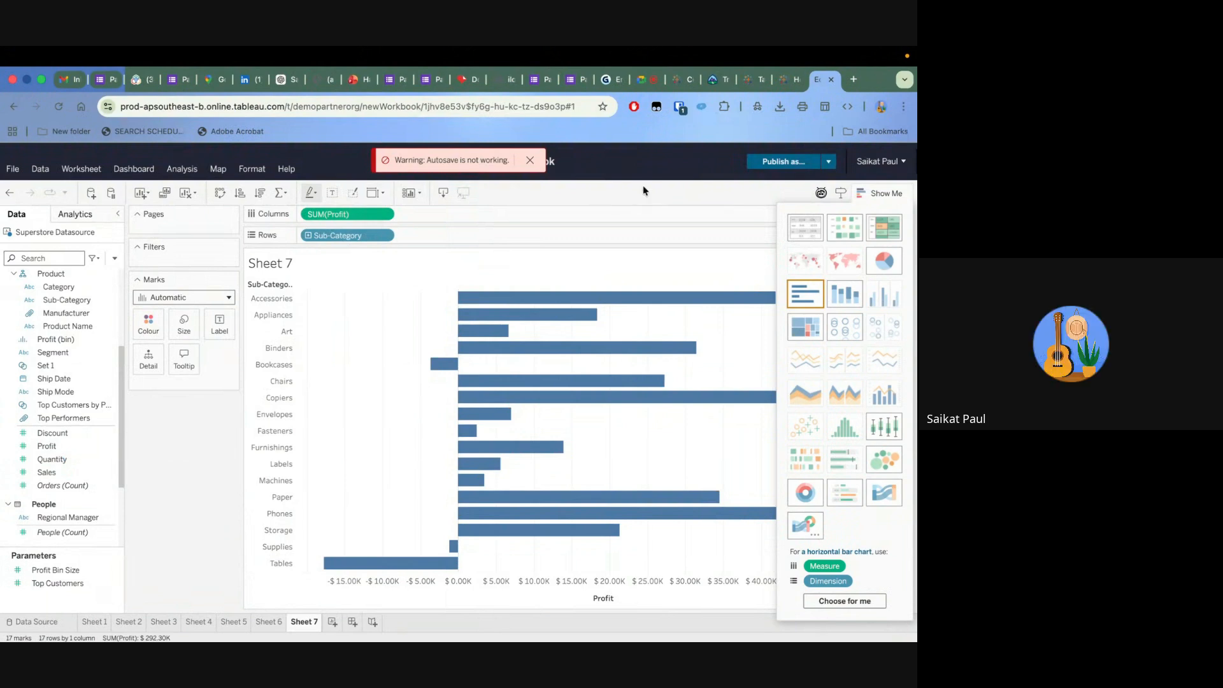
# Hide the chart-type suggestions and label each Sub-Category bar with its Profit
pyautogui.click(881, 196)
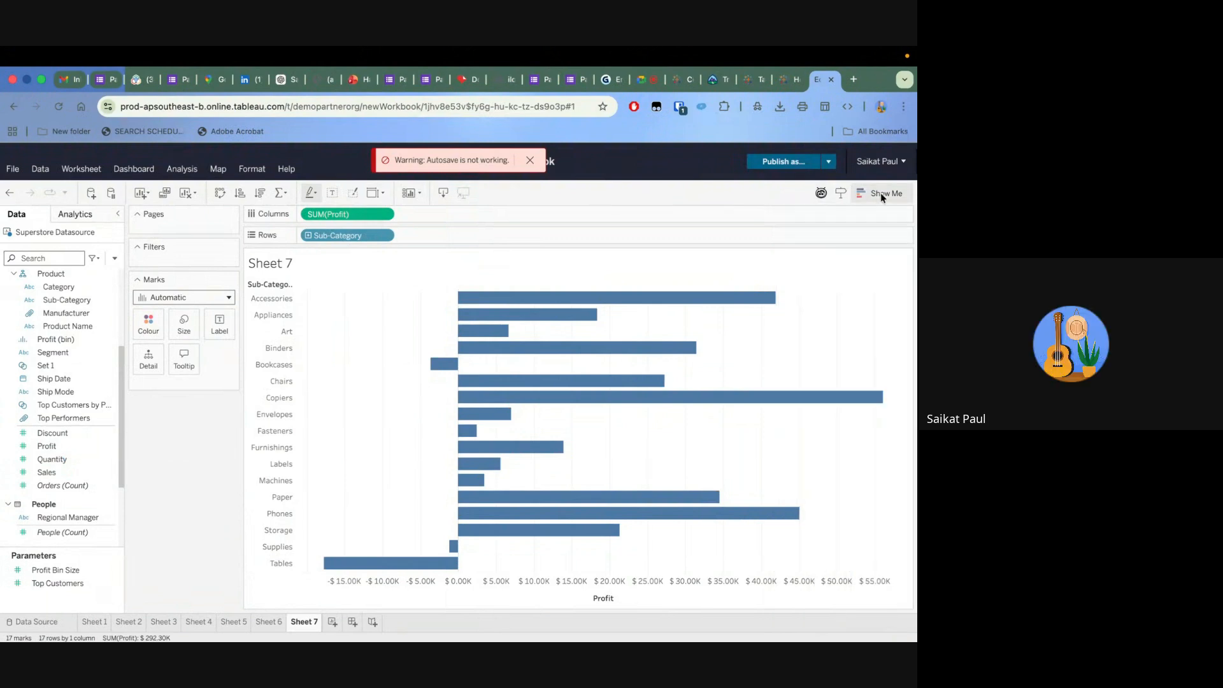
pyautogui.moveTo(494, 305)
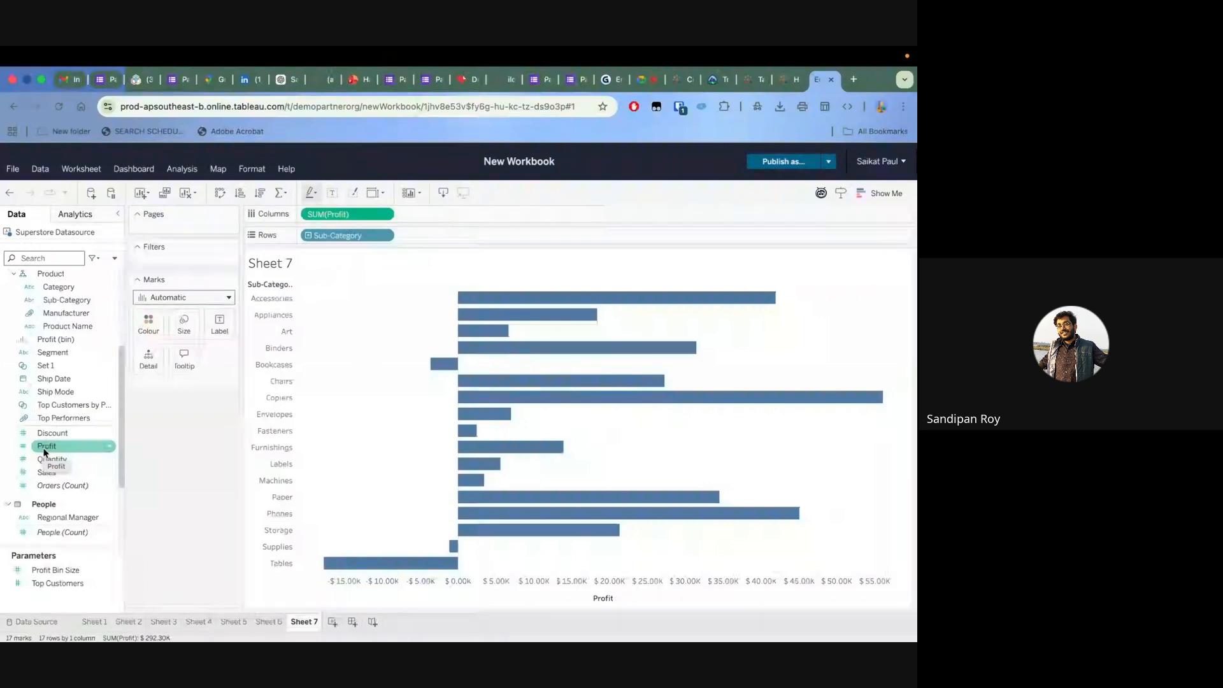
pyautogui.moveTo(44, 452); pyautogui.dragTo(212, 316)
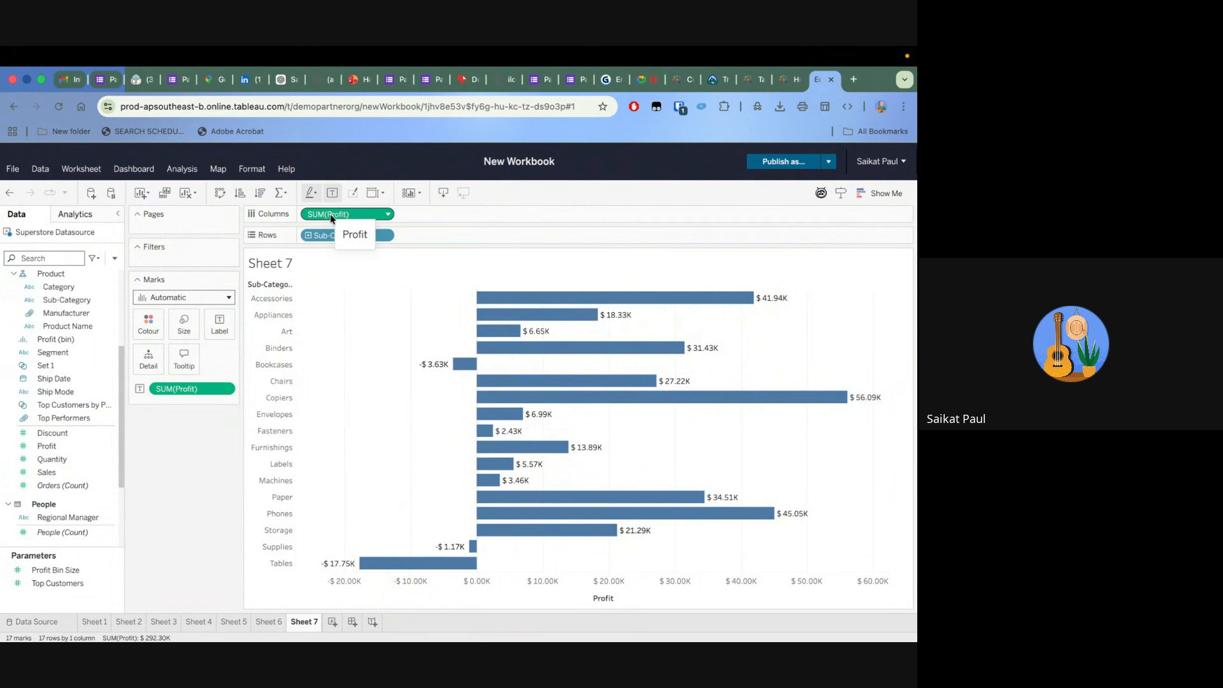
# Add a Sub-Category filter to the sheet with all values included
pyautogui.scroll(1, 92, 360)
pyautogui.scroll(2, 90, 358)
pyautogui.moveTo(88, 331); pyautogui.dragTo(186, 248)
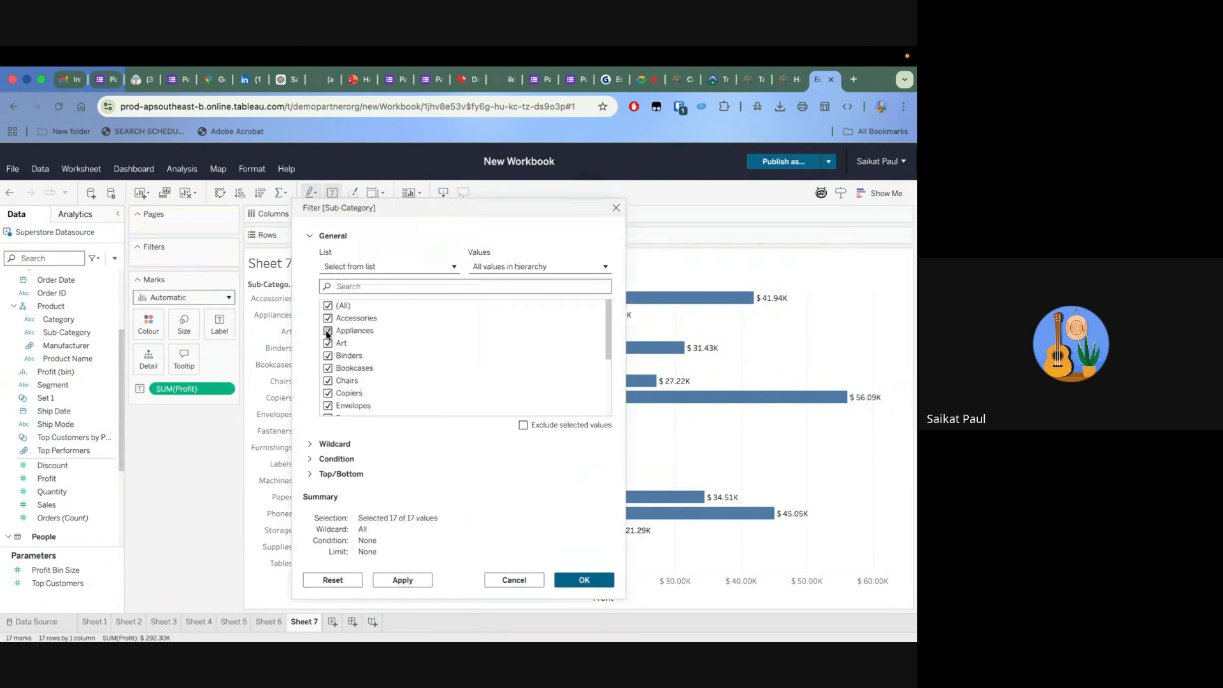
pyautogui.scroll(-3, 341, 330)
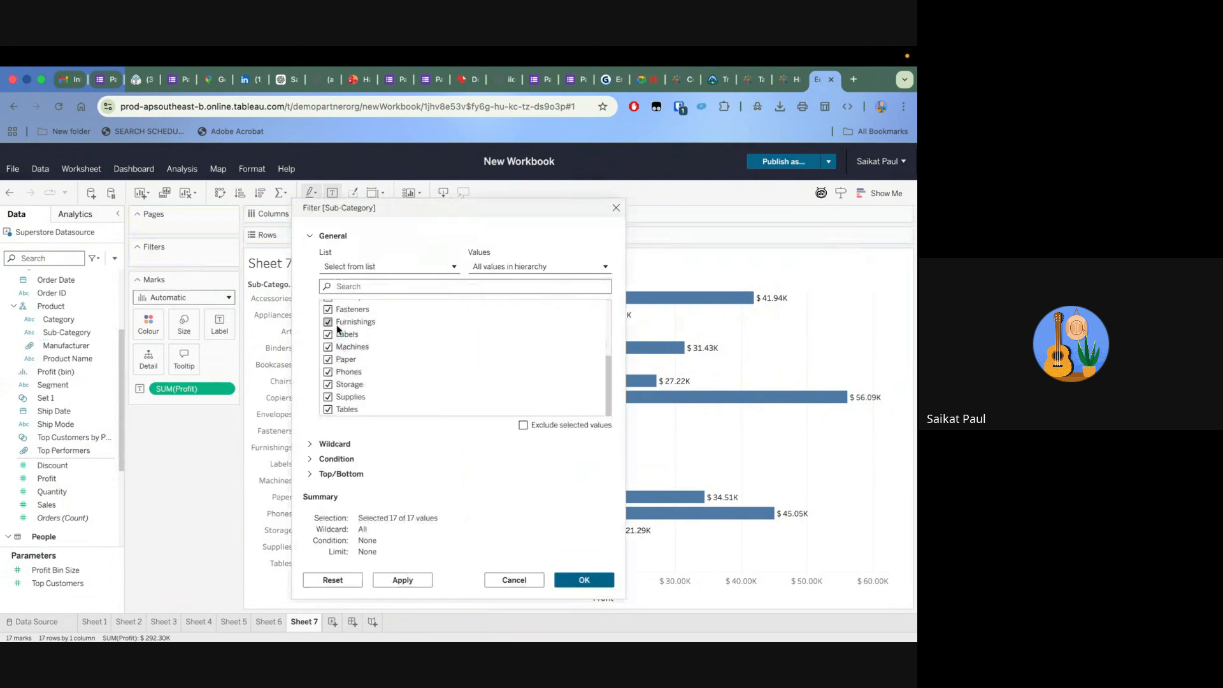
pyautogui.scroll(3, 338, 328)
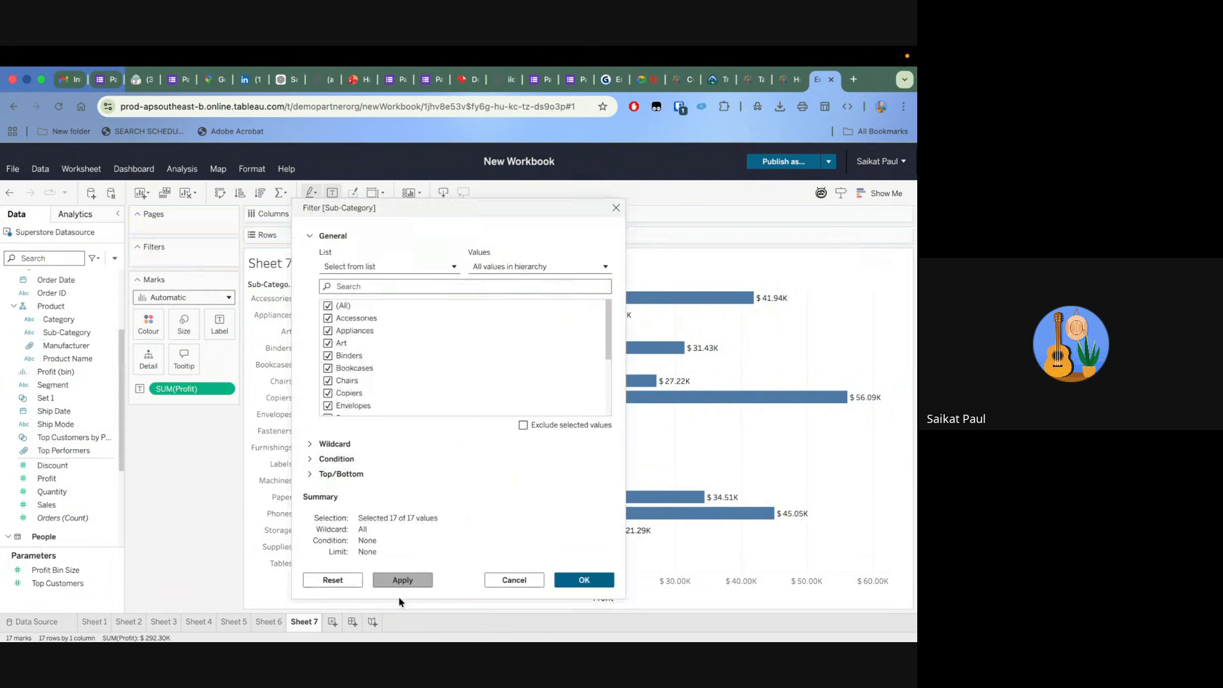
pyautogui.click(409, 581)
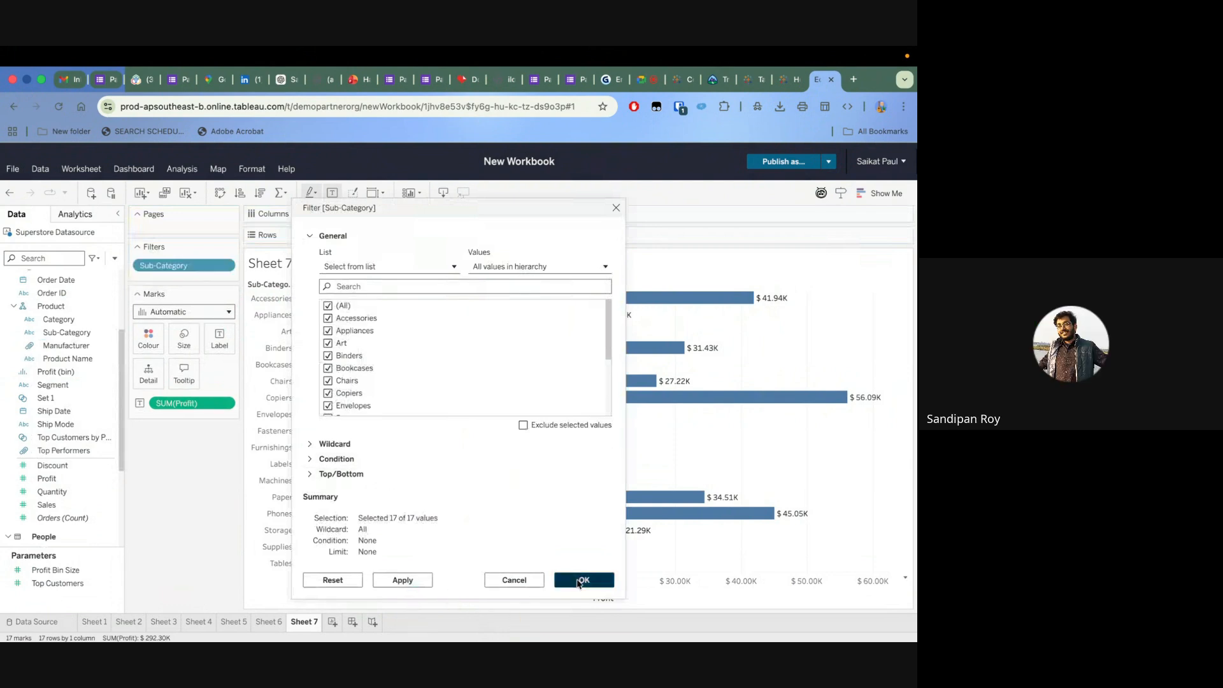
pyautogui.click(585, 580)
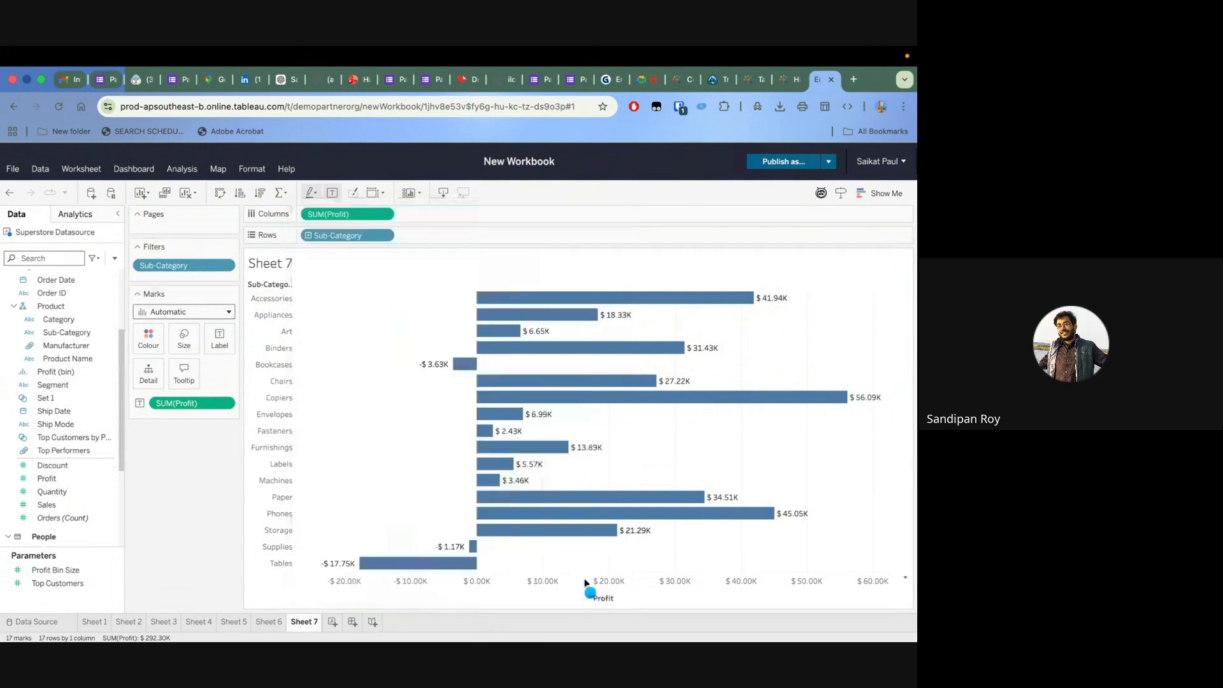
# Show the Sub-Category filter control beside the bar chart
pyautogui.click(227, 267)
pyautogui.click(309, 274)
pyautogui.click(230, 267)
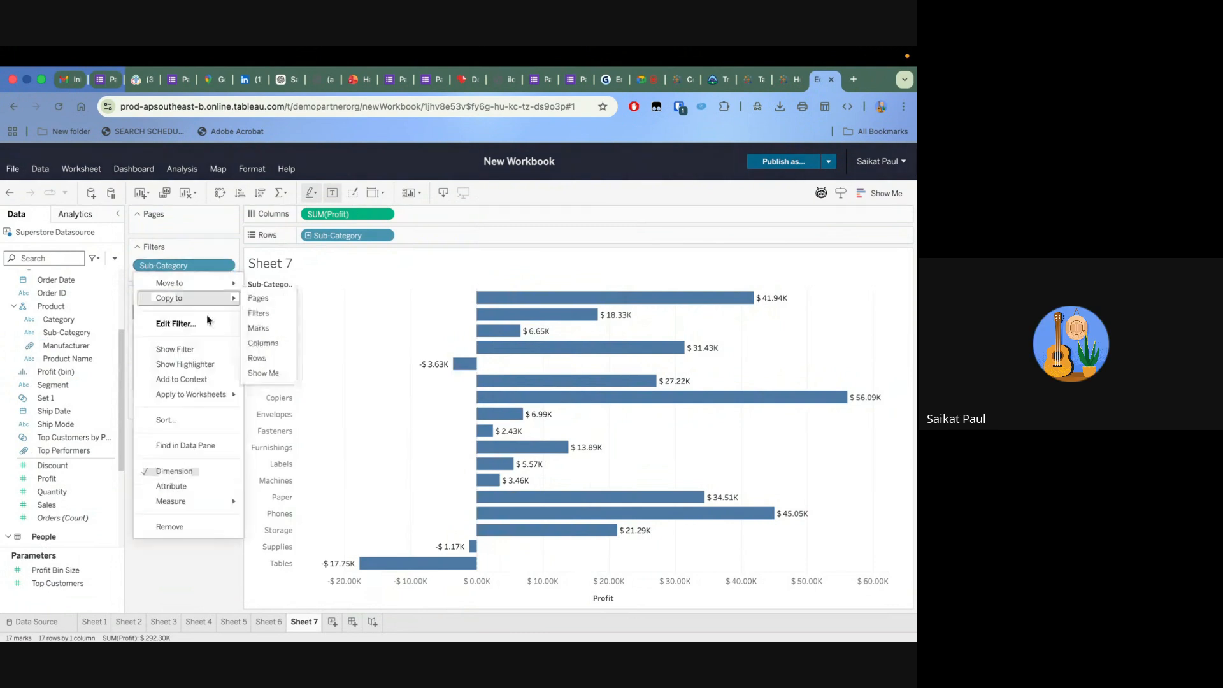
pyautogui.click(230, 267)
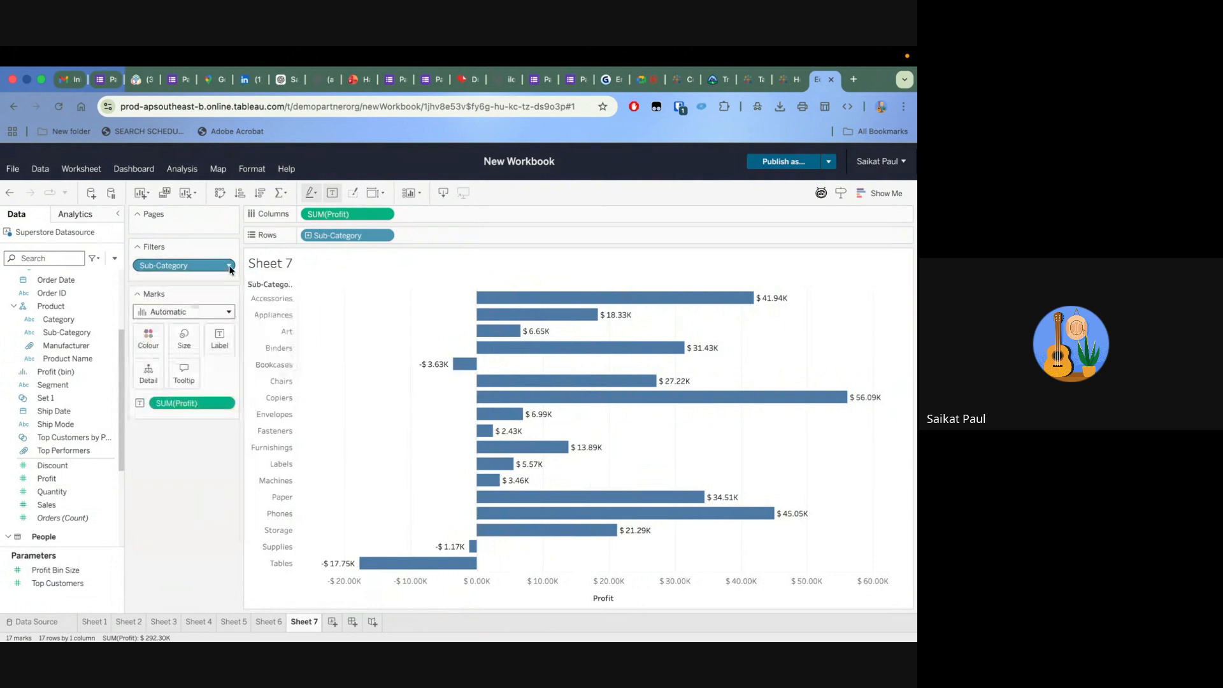
pyautogui.click(231, 269)
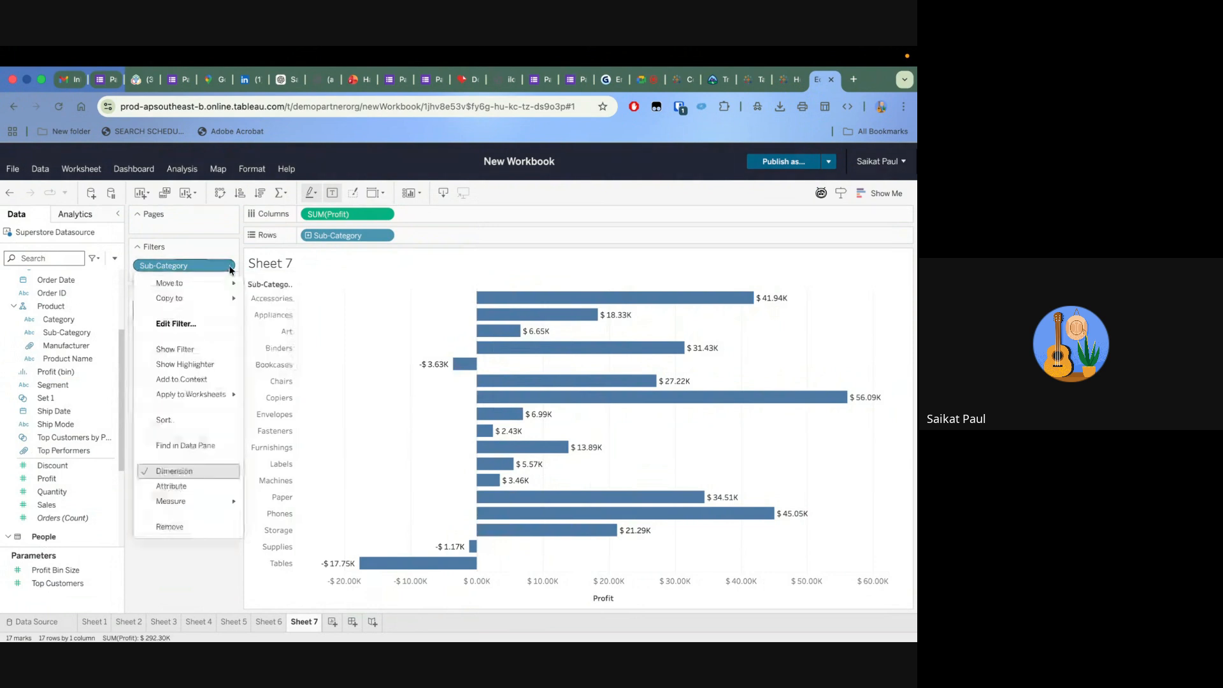
pyautogui.click(196, 350)
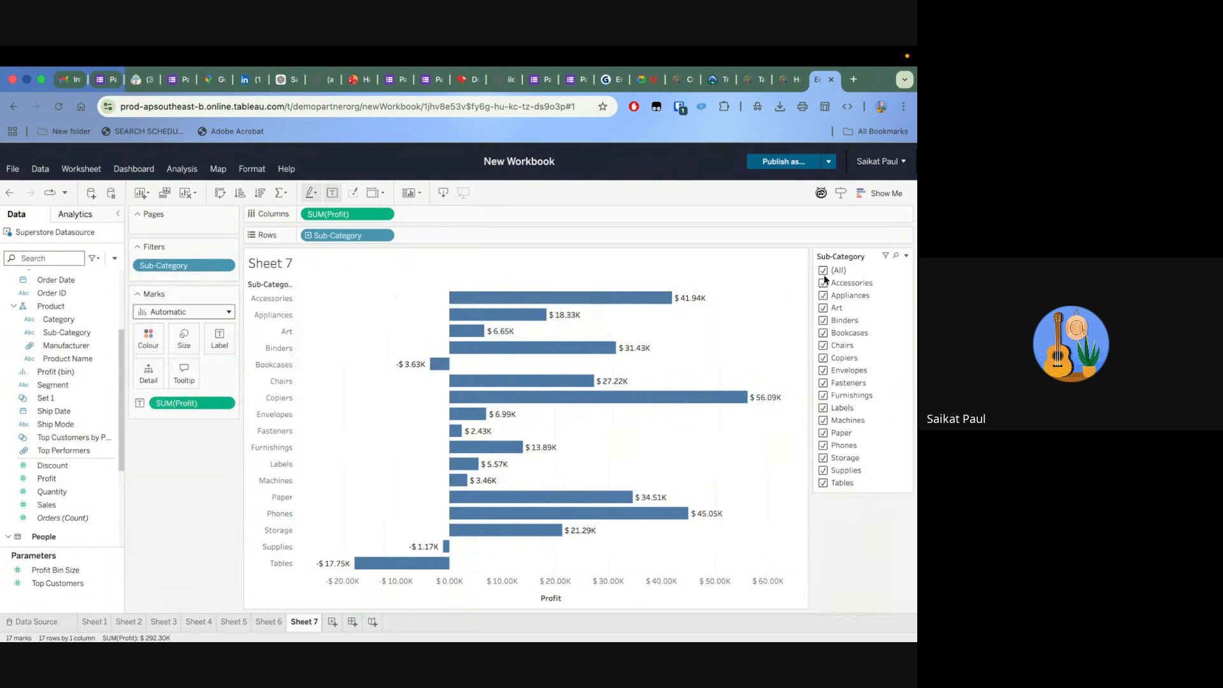
# Change the Sub-Category filter control to a multiple values dropdown and look through its value list
pyautogui.click(906, 256)
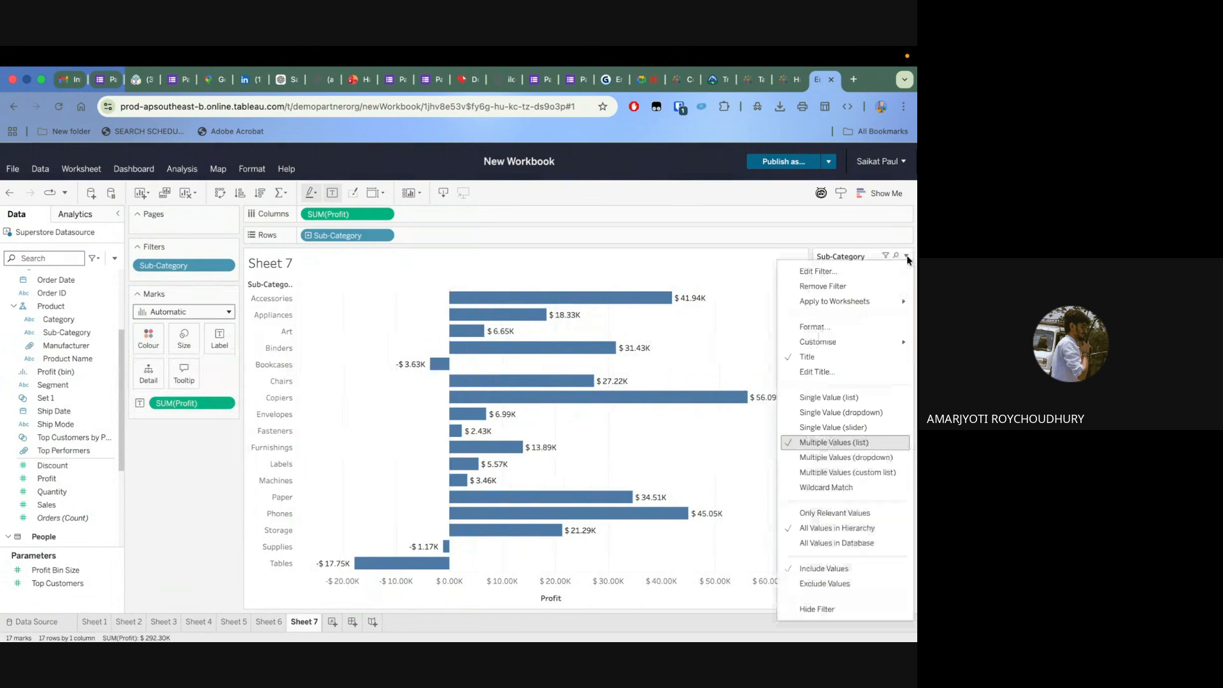
pyautogui.click(829, 459)
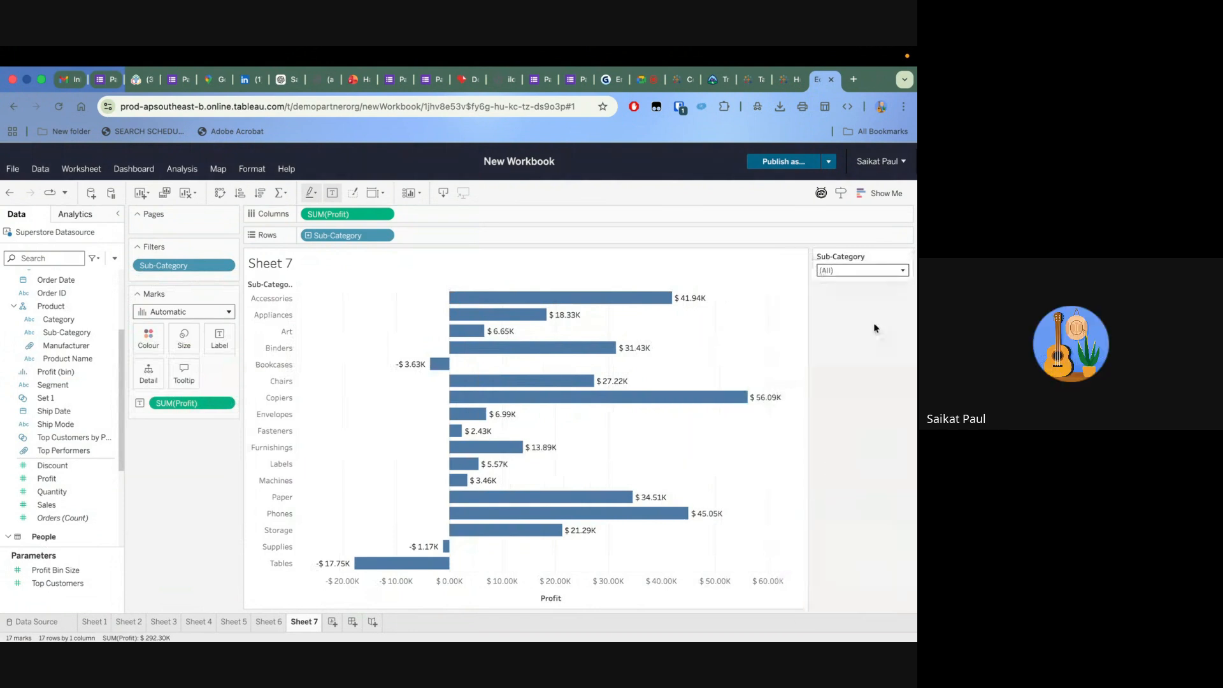
pyautogui.click(903, 271)
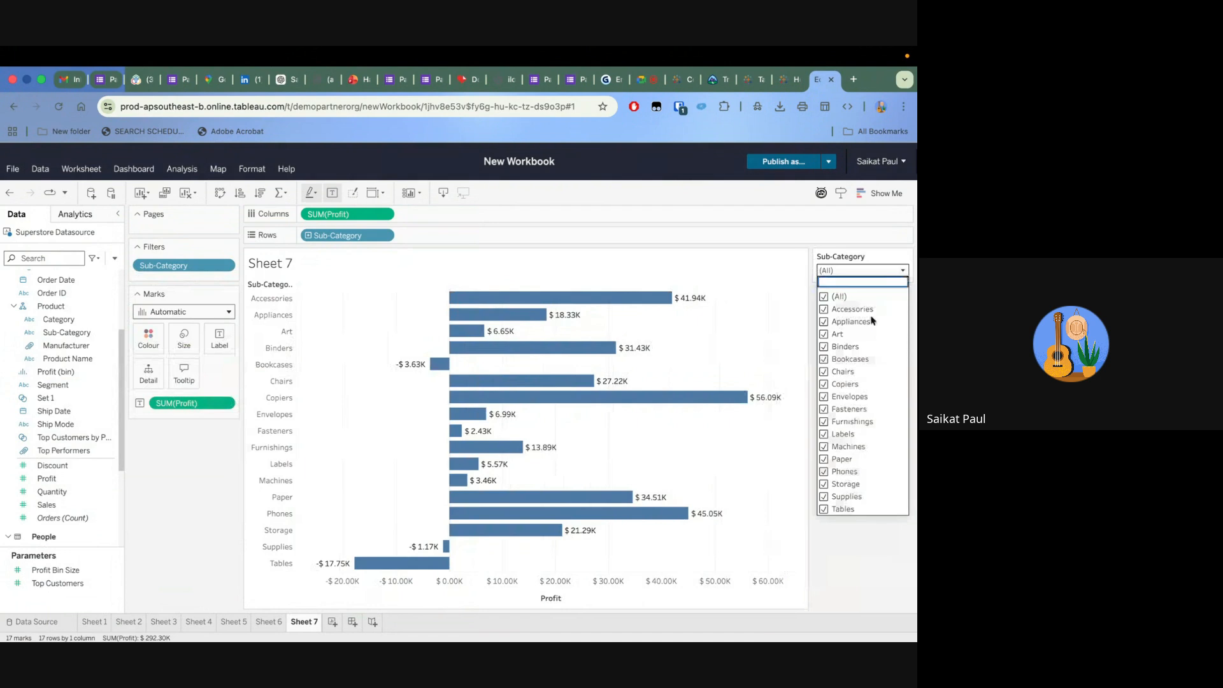
pyautogui.click(890, 240)
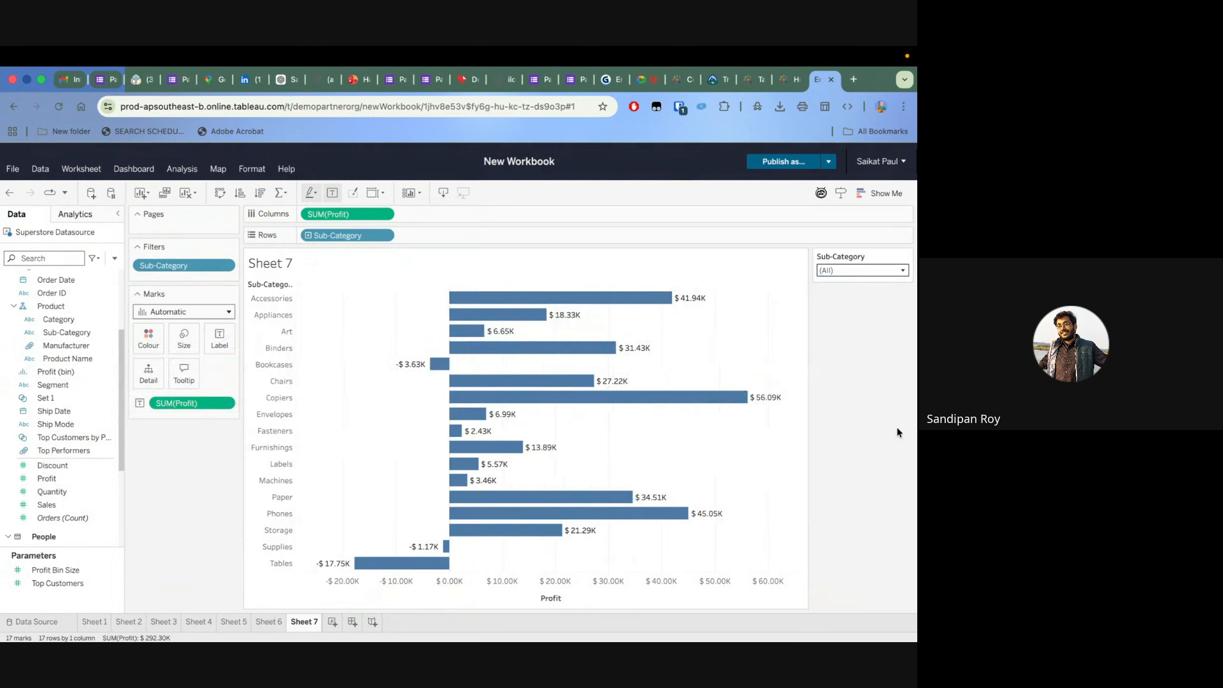
# Limit the Sub-Category filter to Appliances, Art, Binders, Bookcases and Chairs
pyautogui.click(903, 271)
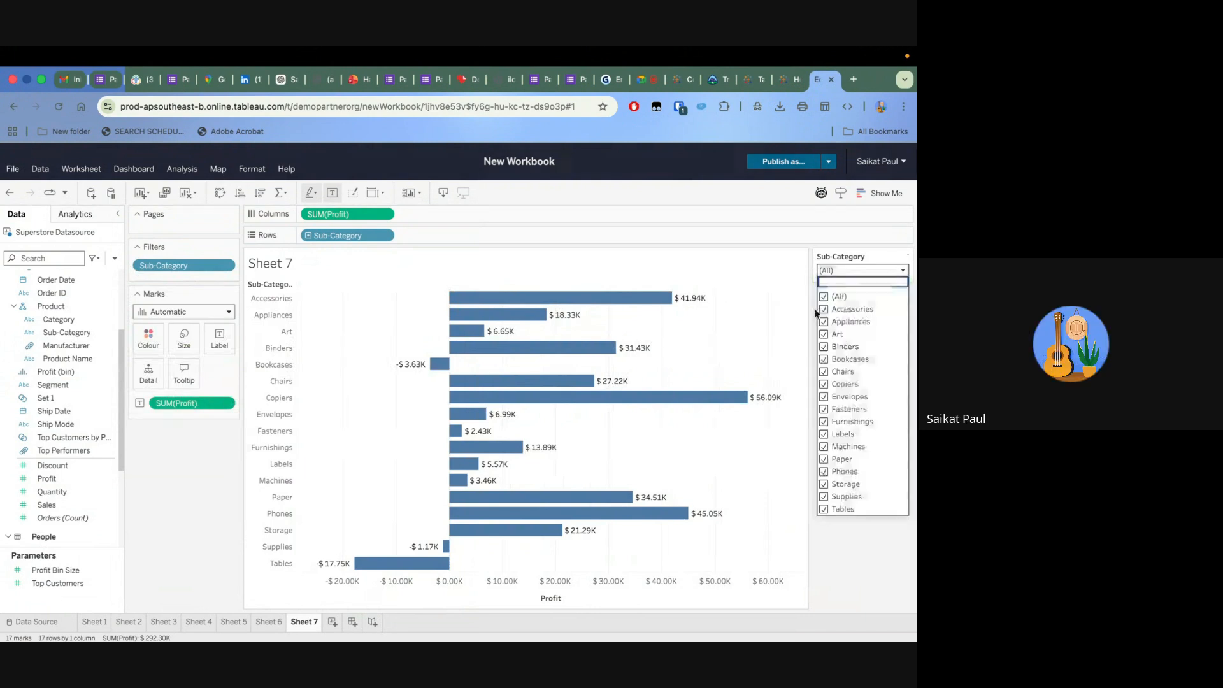
pyautogui.click(824, 296)
pyautogui.click(824, 322)
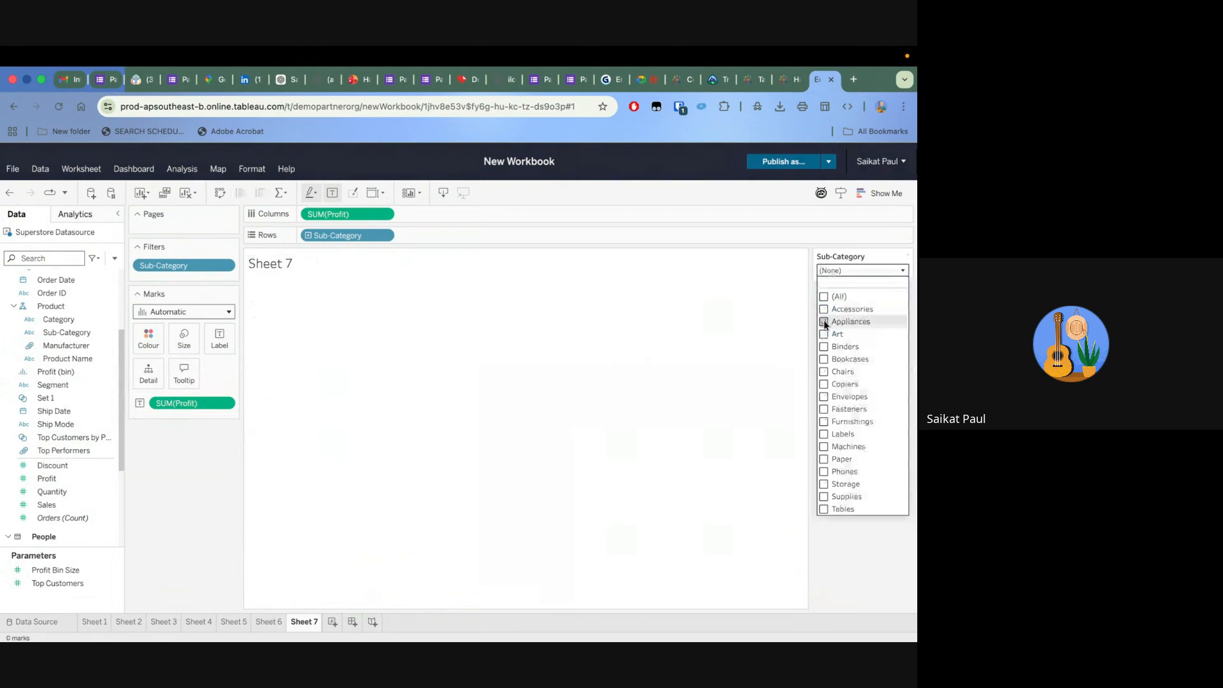
pyautogui.click(824, 335)
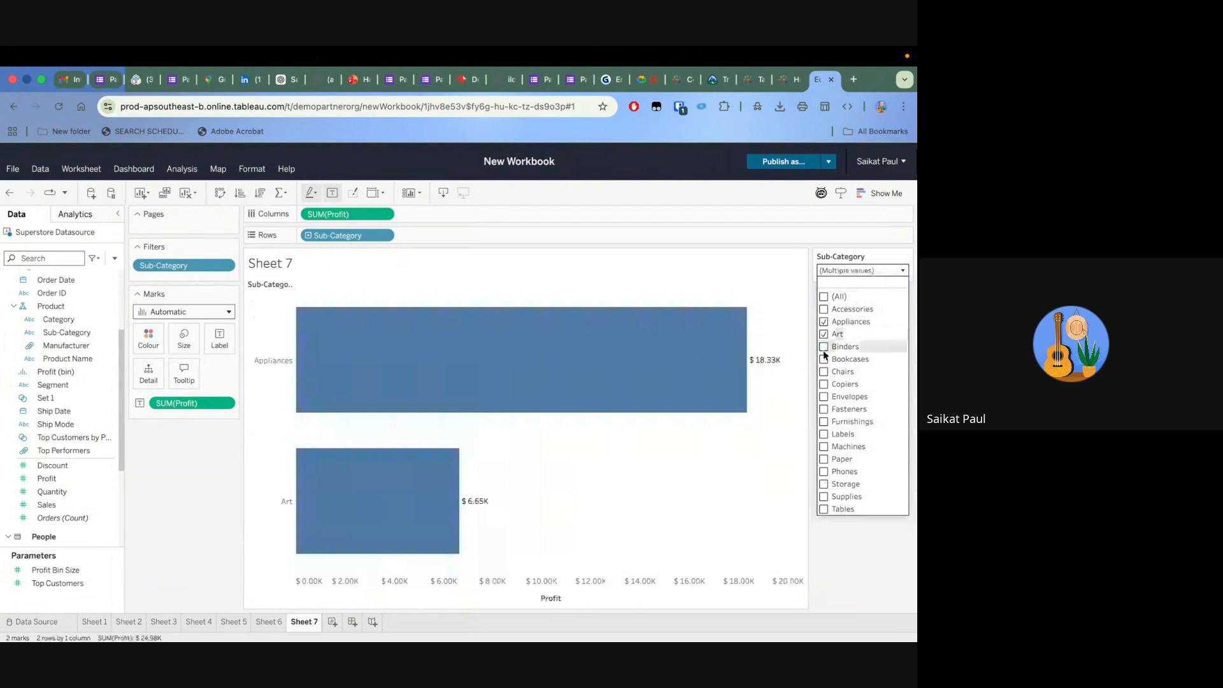
pyautogui.click(824, 346)
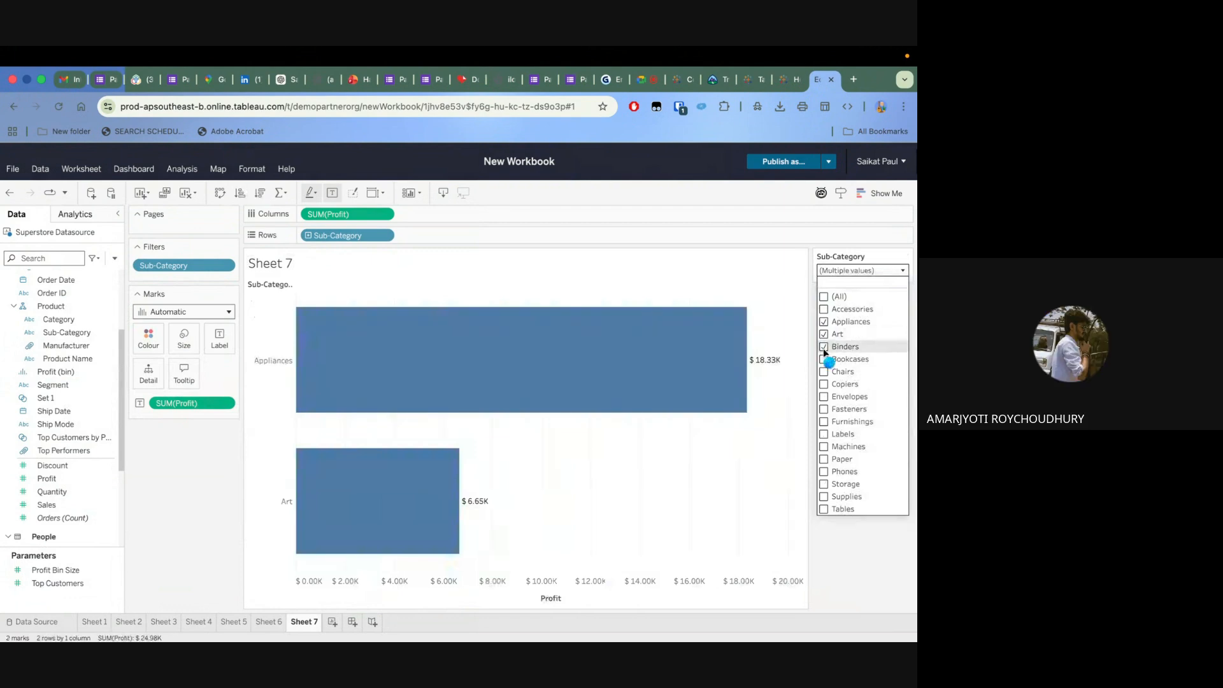
pyautogui.click(824, 360)
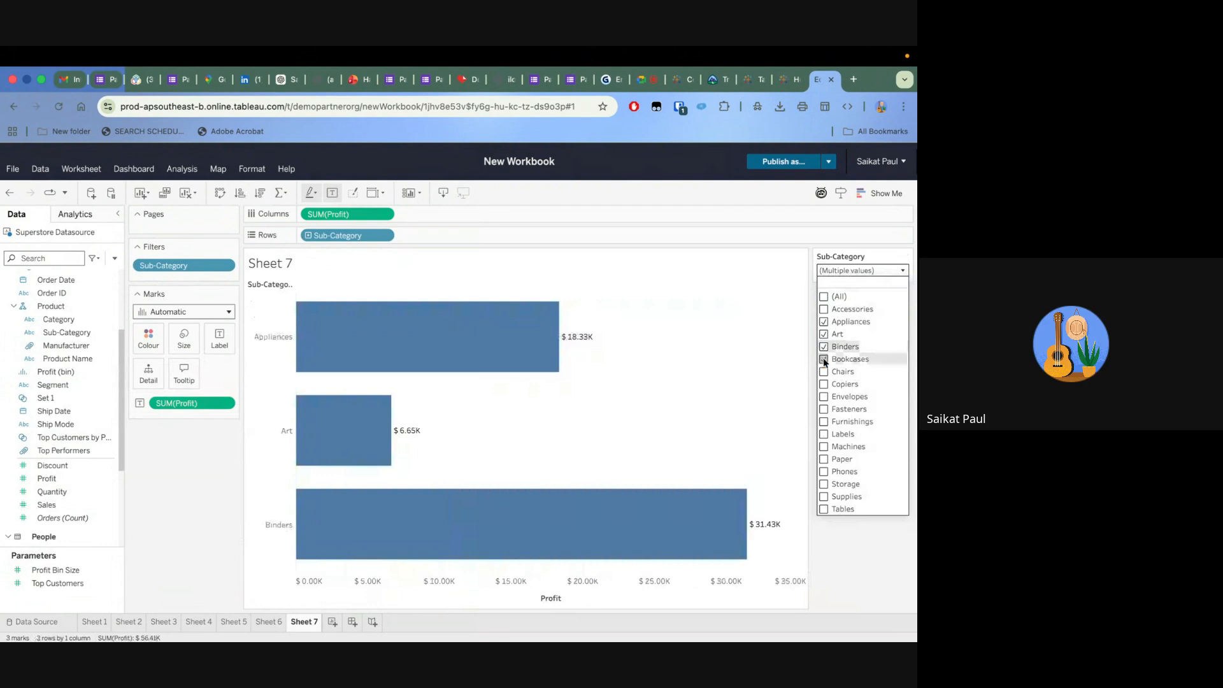
pyautogui.click(824, 371)
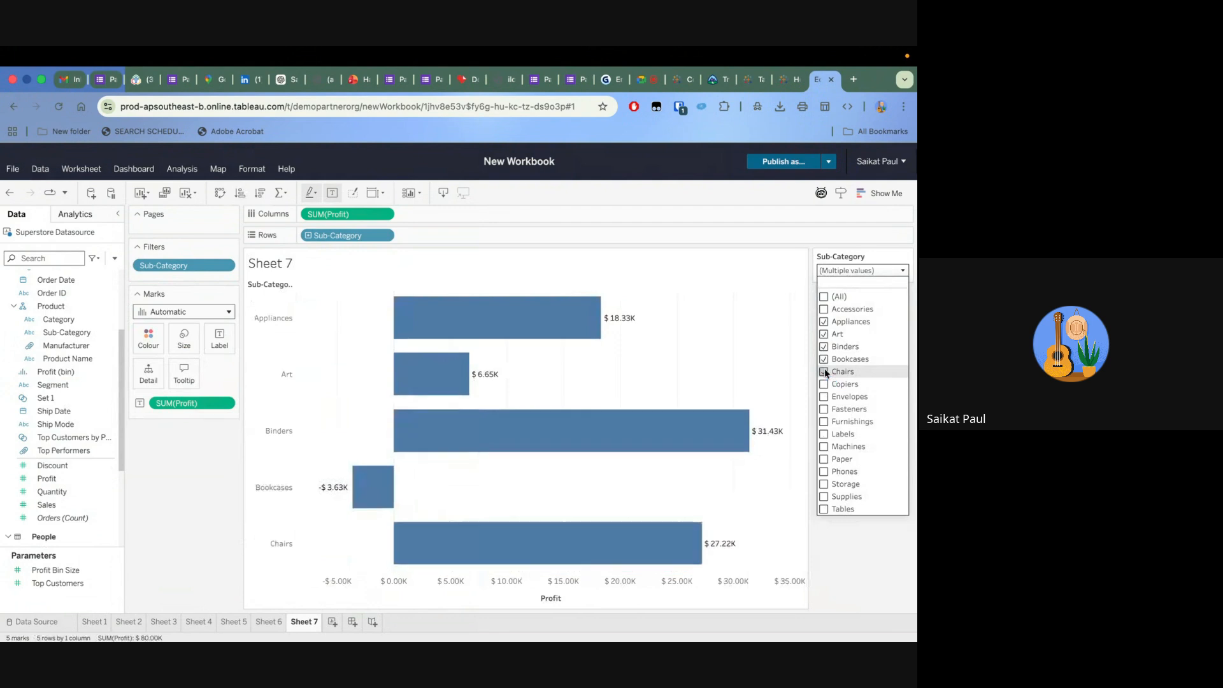
# Include all sub-categories again and remove the Sub-Category filter from the sheet
pyautogui.click(824, 299)
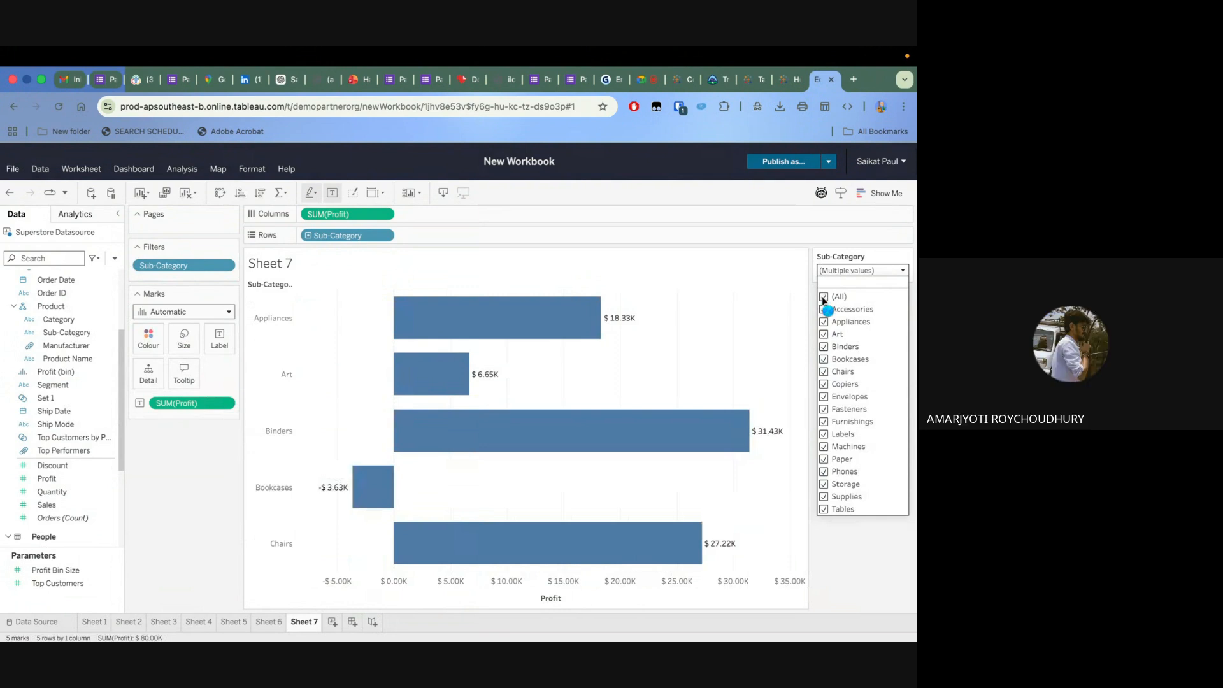
pyautogui.click(881, 269)
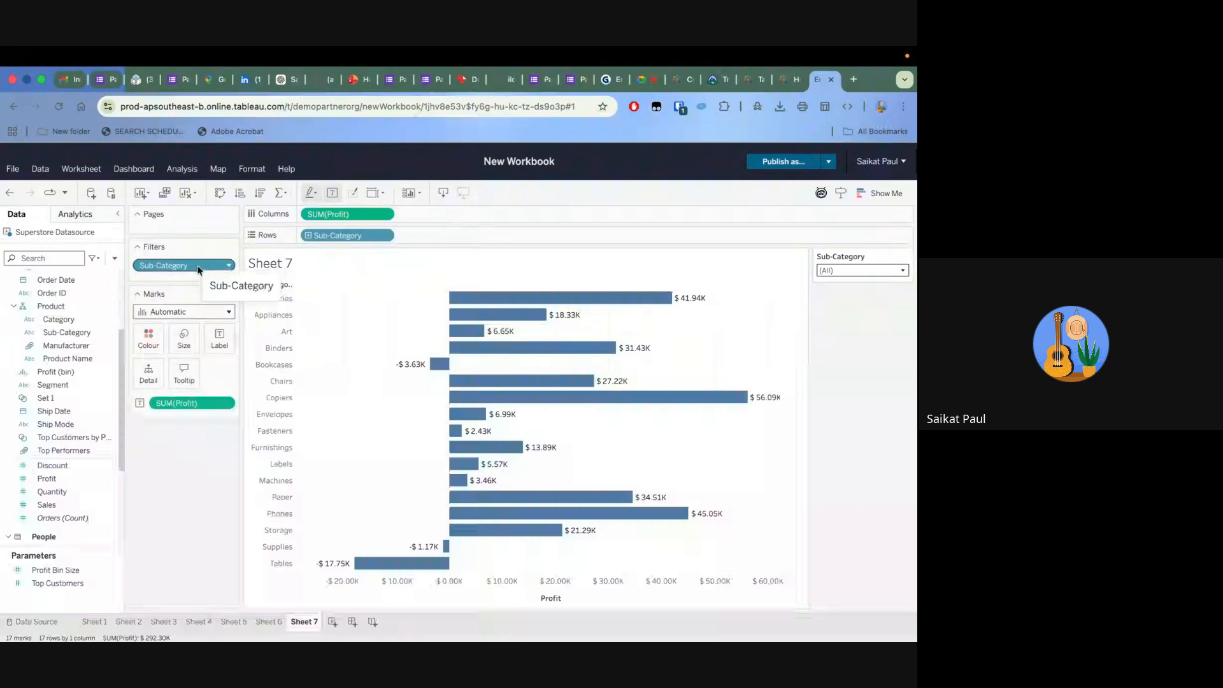
pyautogui.moveTo(231, 266); pyautogui.dragTo(265, 414)
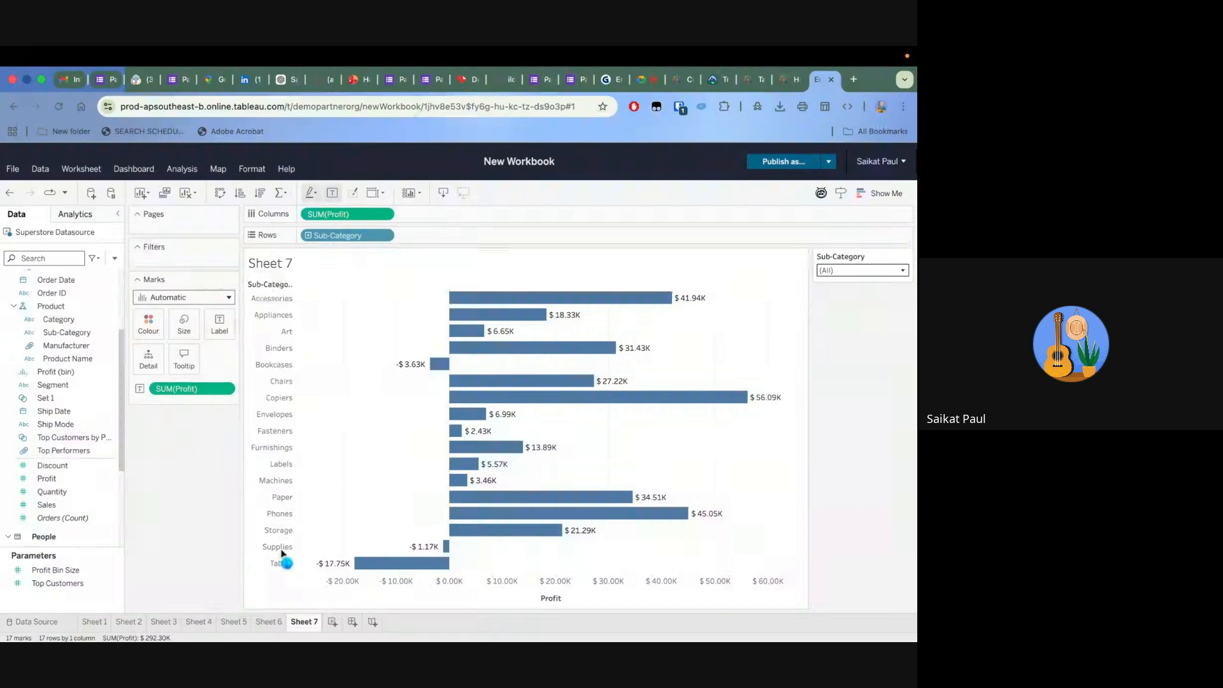
# Add a Sub-Category filter with a wildcard condition that keeps values containing A
pyautogui.moveTo(69, 358); pyautogui.dragTo(179, 261)
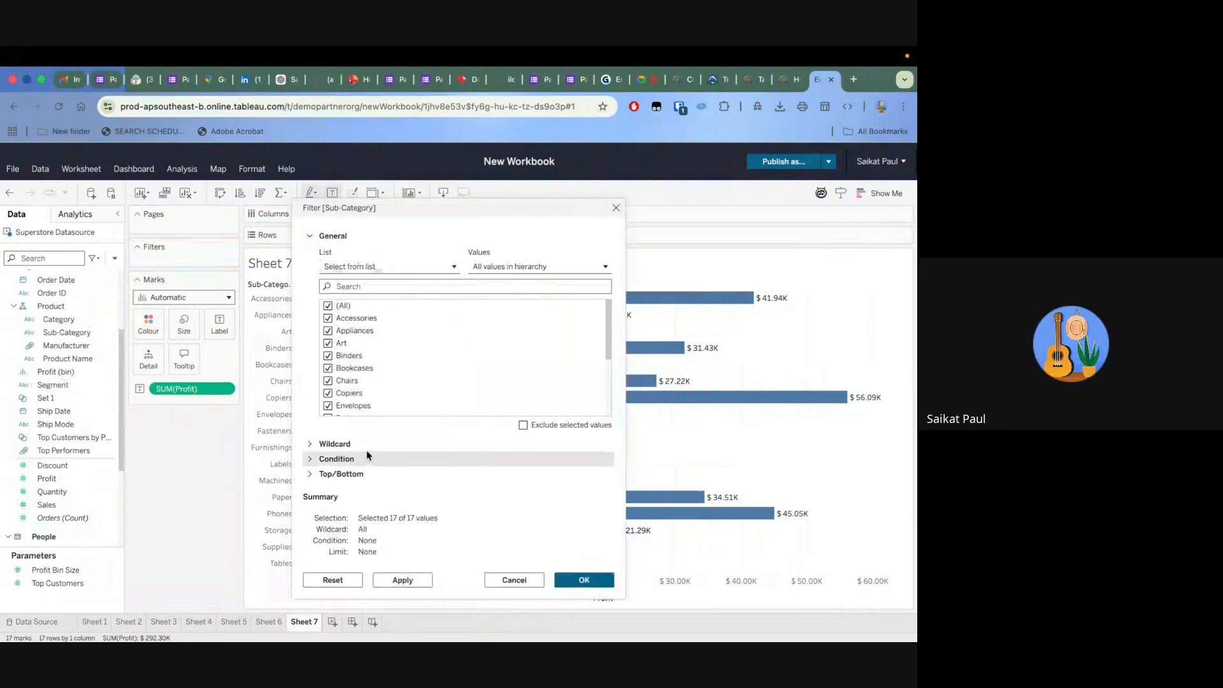
pyautogui.click(322, 446)
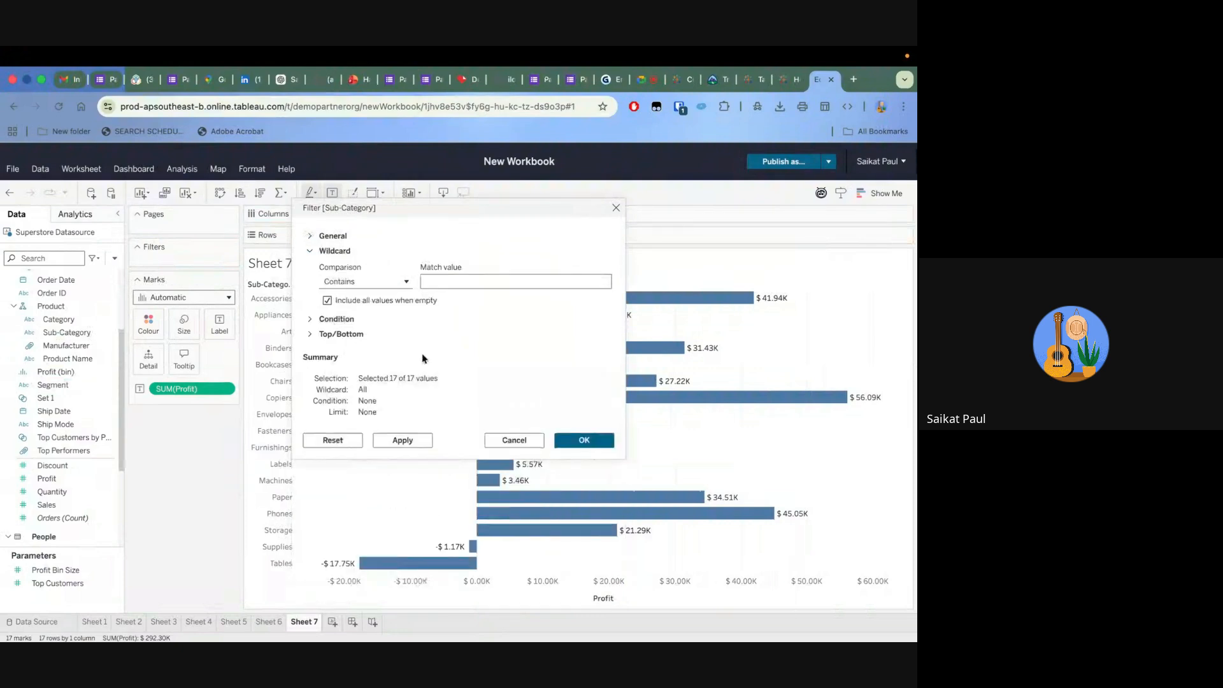
pyautogui.click(448, 285)
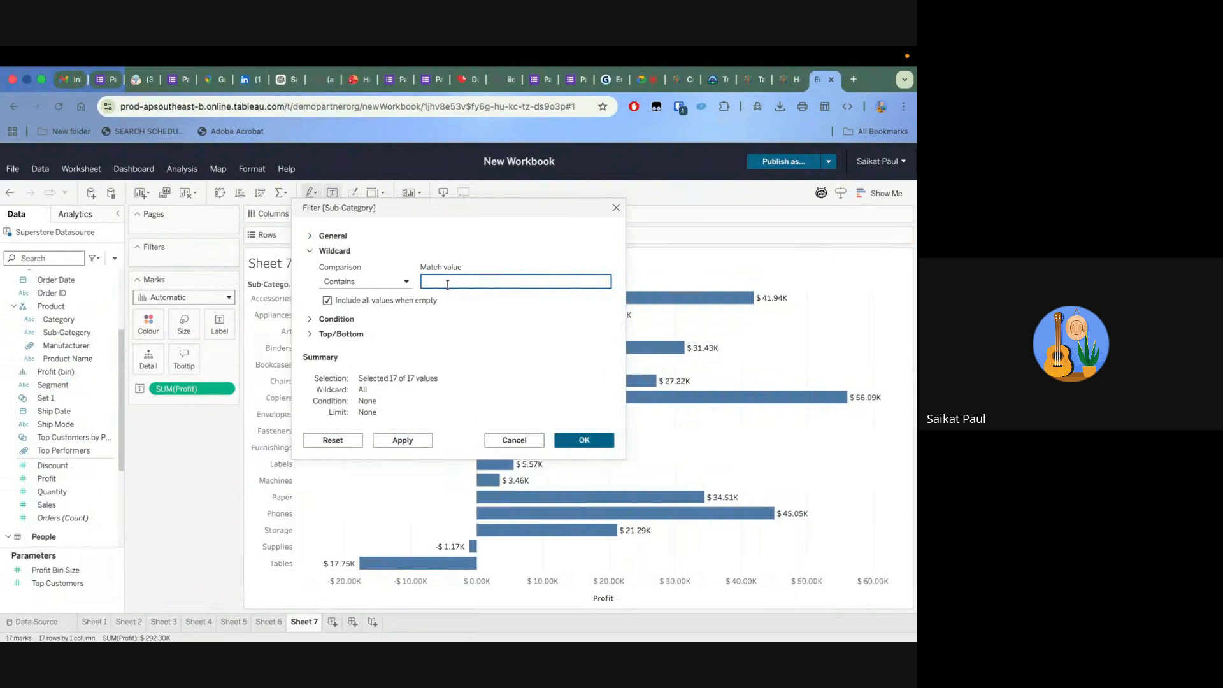
pyautogui.write('a')
pyautogui.write('A')
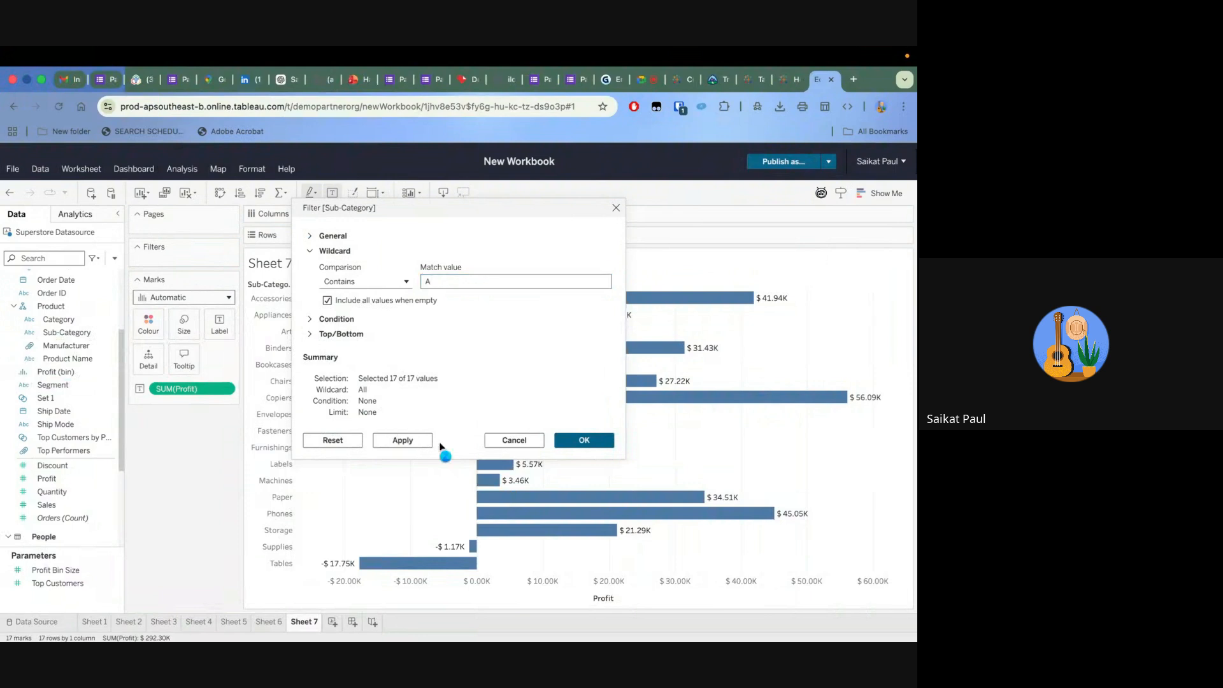
pyautogui.click(584, 440)
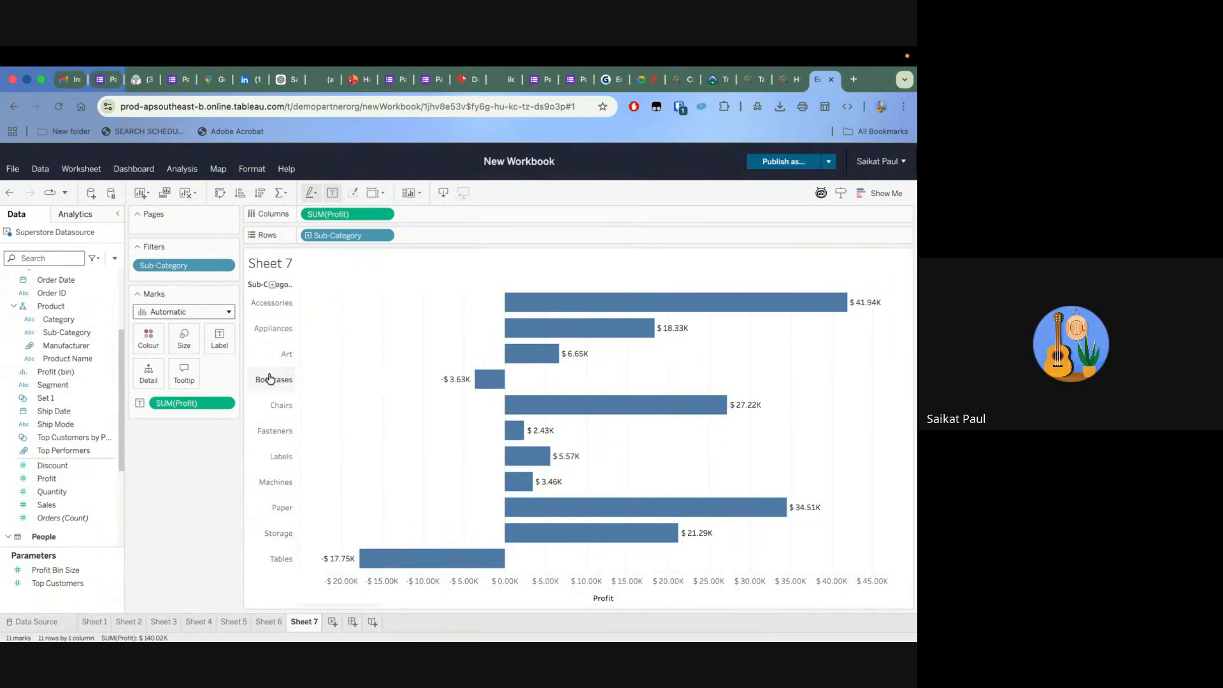
# Replace the wildcard Sub-Category filter with a new one using a by-field condition on the sum of Profit, clearing its comparison value
pyautogui.moveTo(195, 268); pyautogui.dragTo(186, 502)
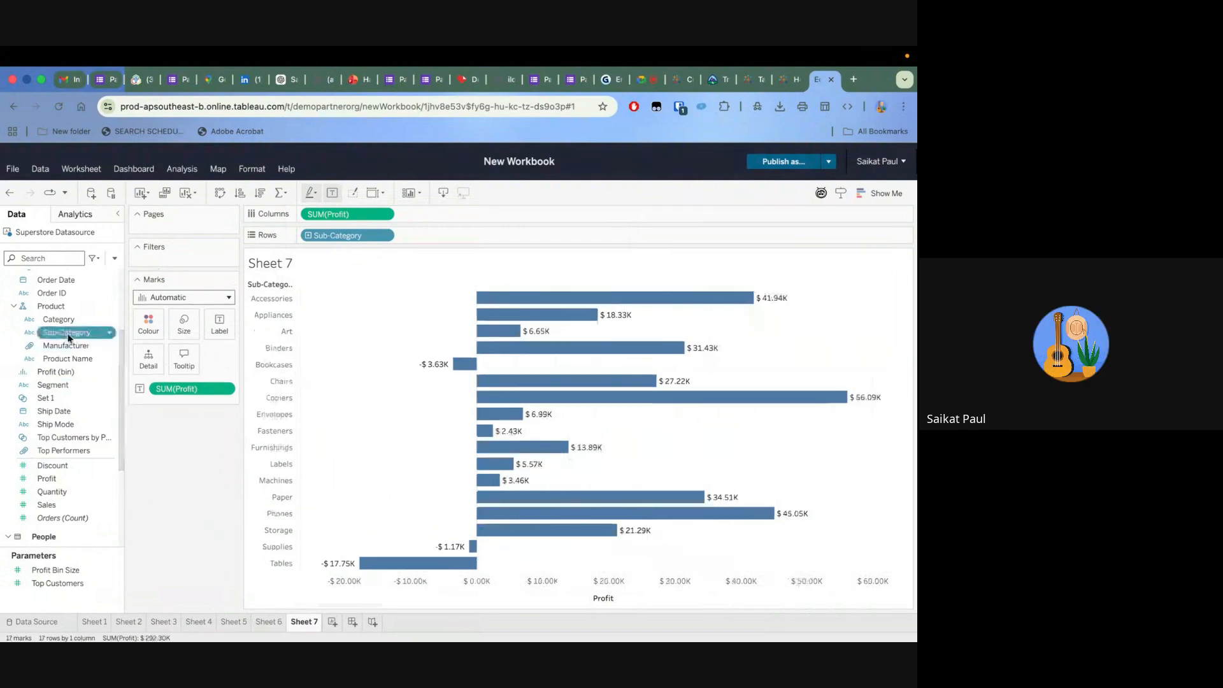
pyautogui.moveTo(86, 349); pyautogui.dragTo(209, 261)
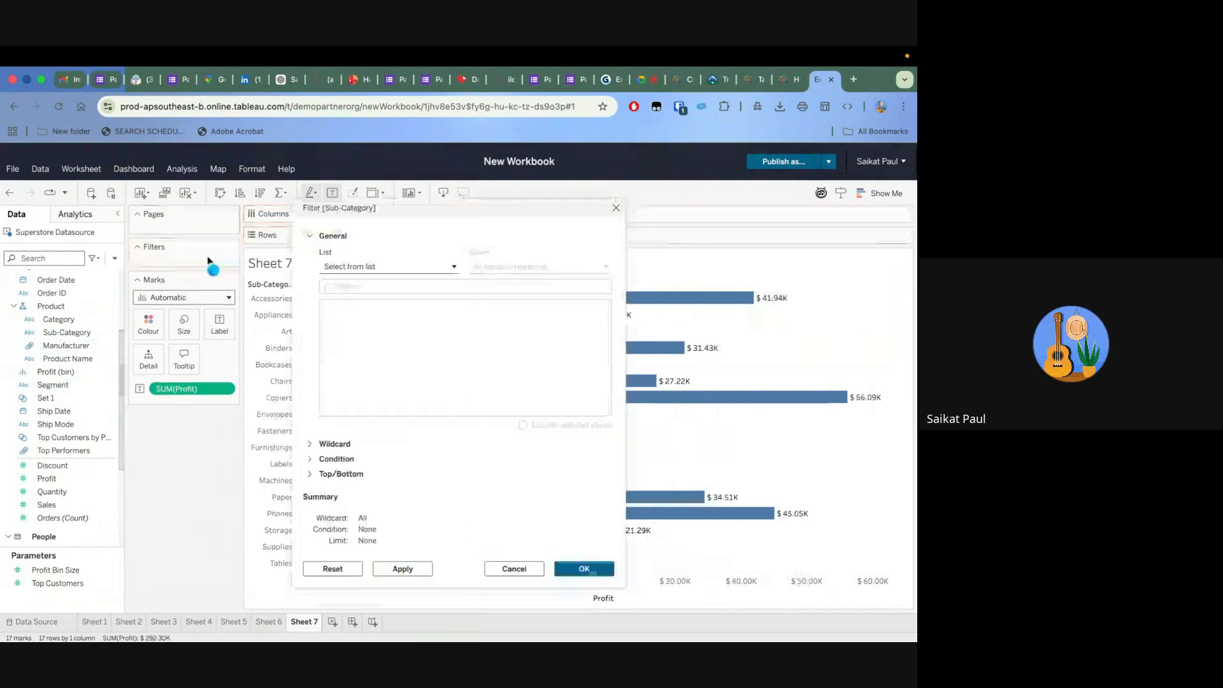
pyautogui.click(313, 460)
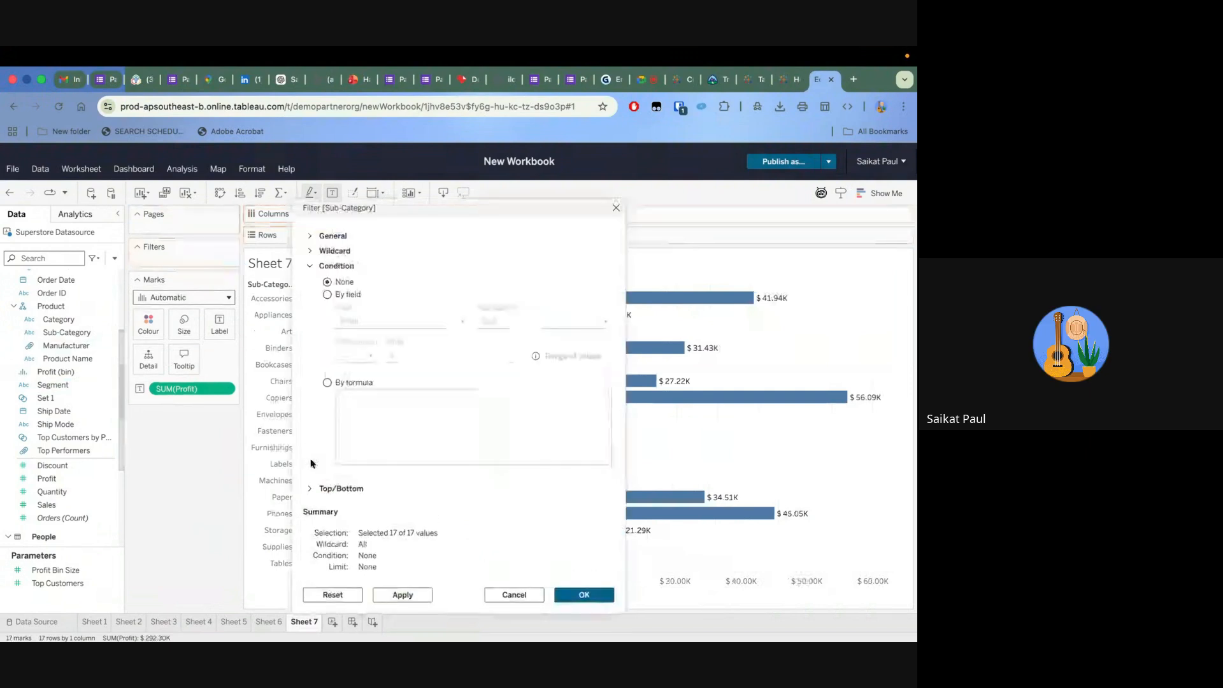
pyautogui.click(327, 295)
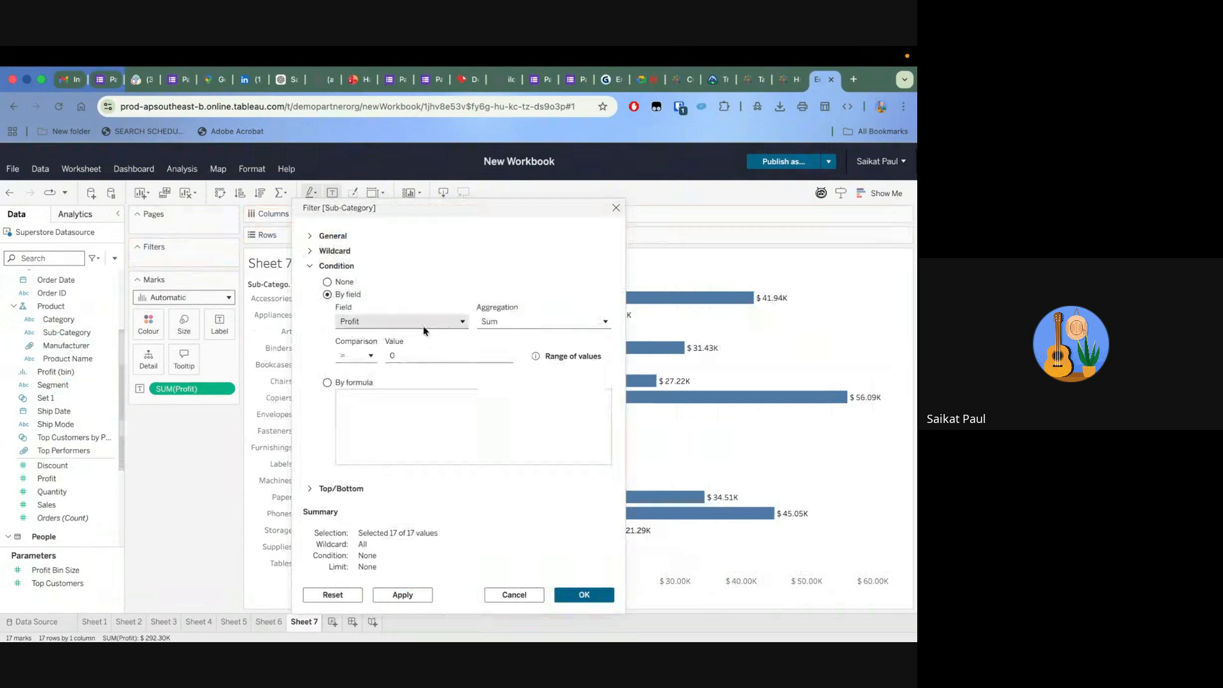
pyautogui.click(412, 357)
pyautogui.press('BackSpace')
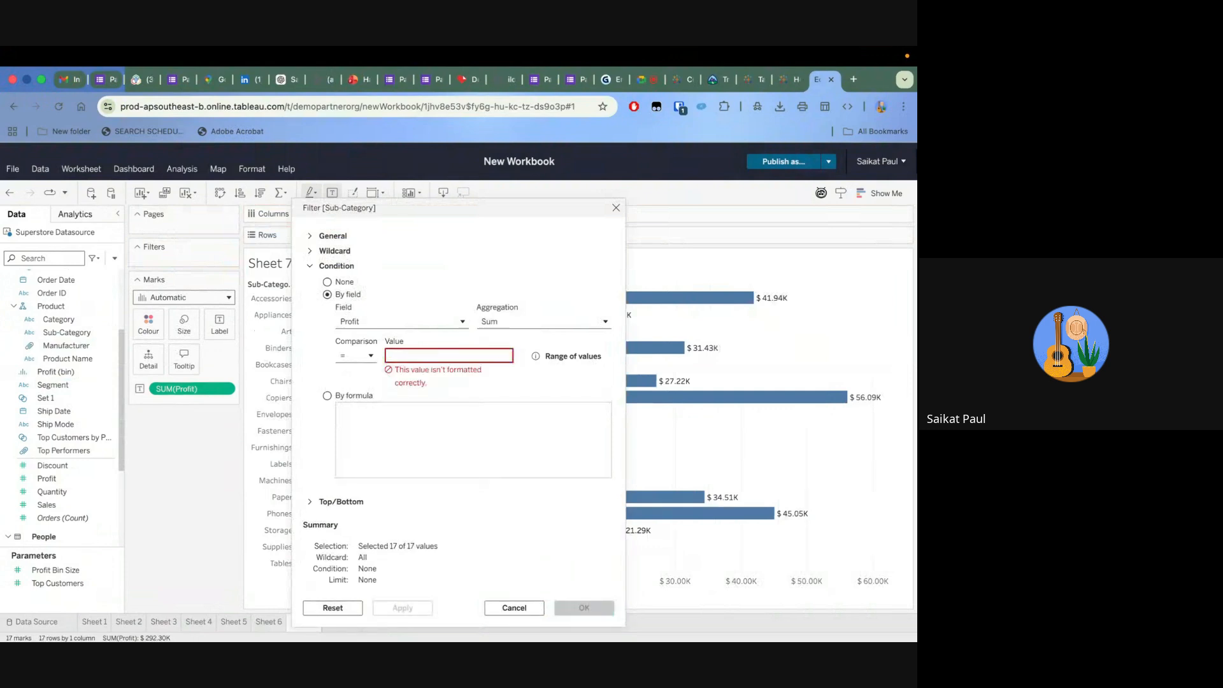
# Set the Sub-Category condition to sum of Profit >= 25000, apply it and review the filtered bars
pyautogui.click(368, 352)
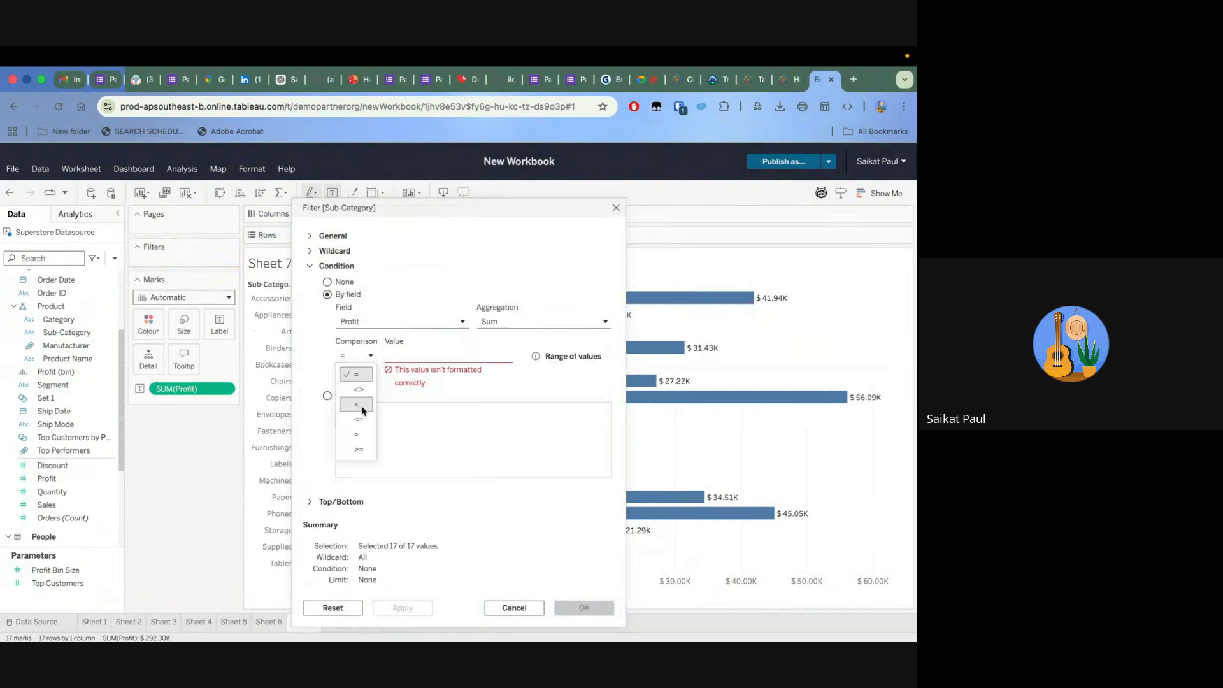
pyautogui.click(360, 450)
pyautogui.click(418, 355)
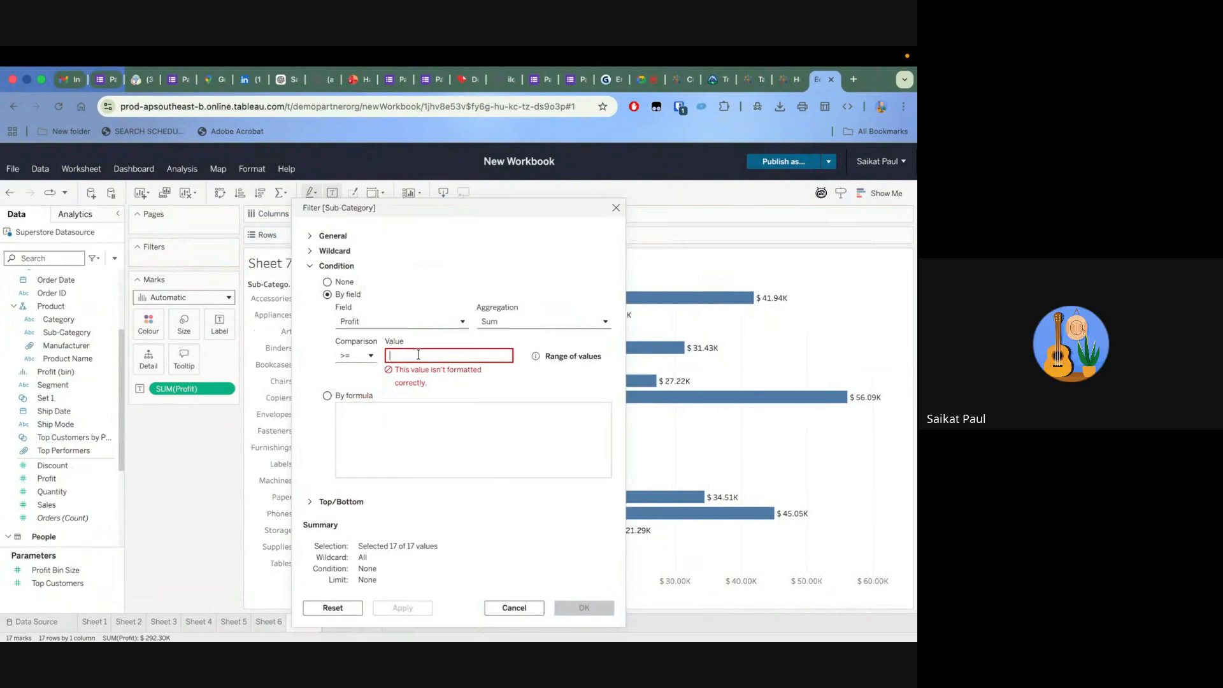
pyautogui.write('25000')
pyautogui.click(464, 383)
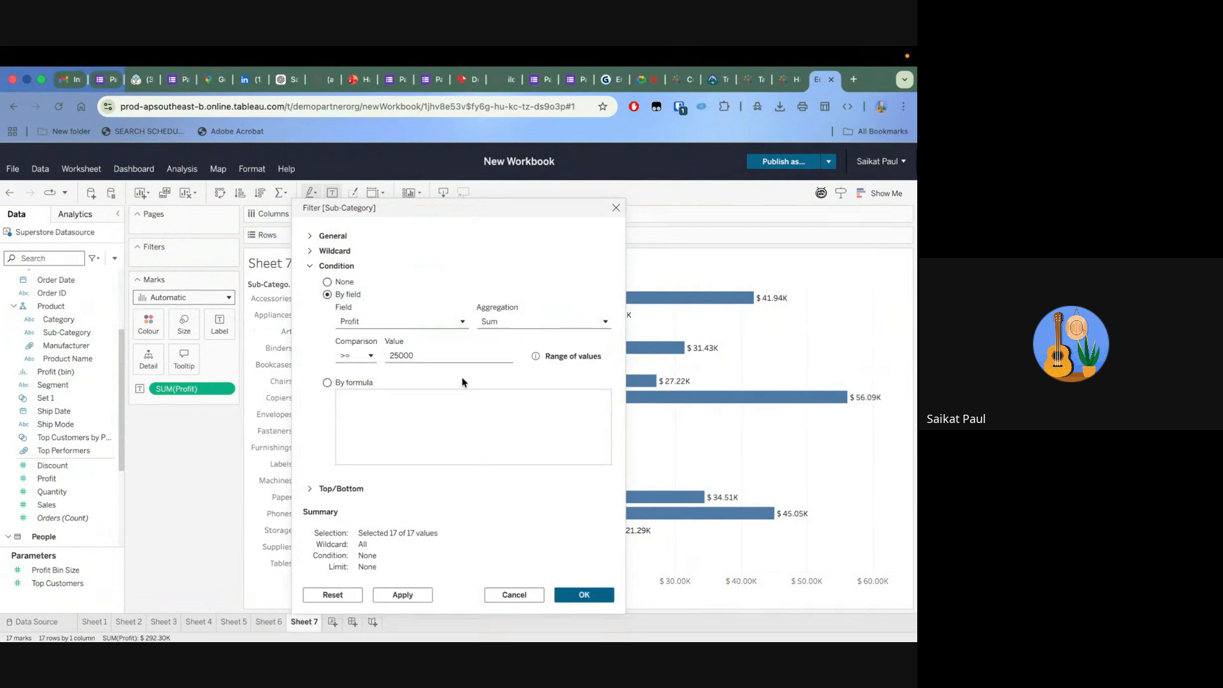
pyautogui.click(422, 595)
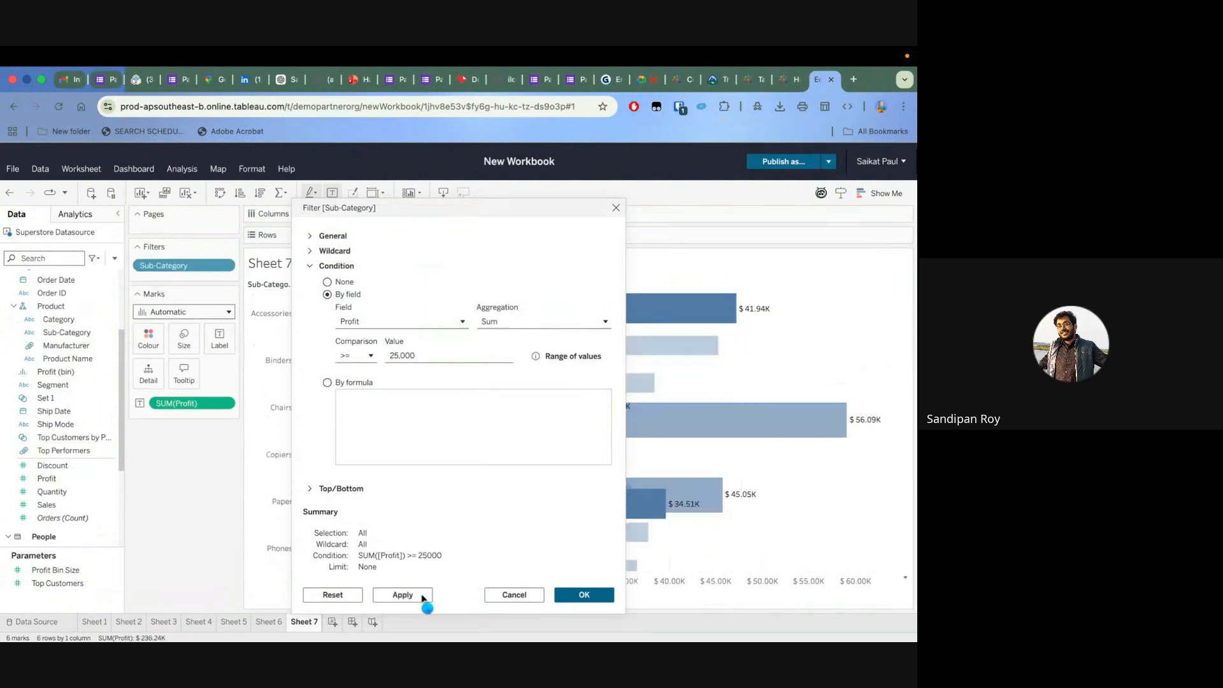
pyautogui.click(584, 595)
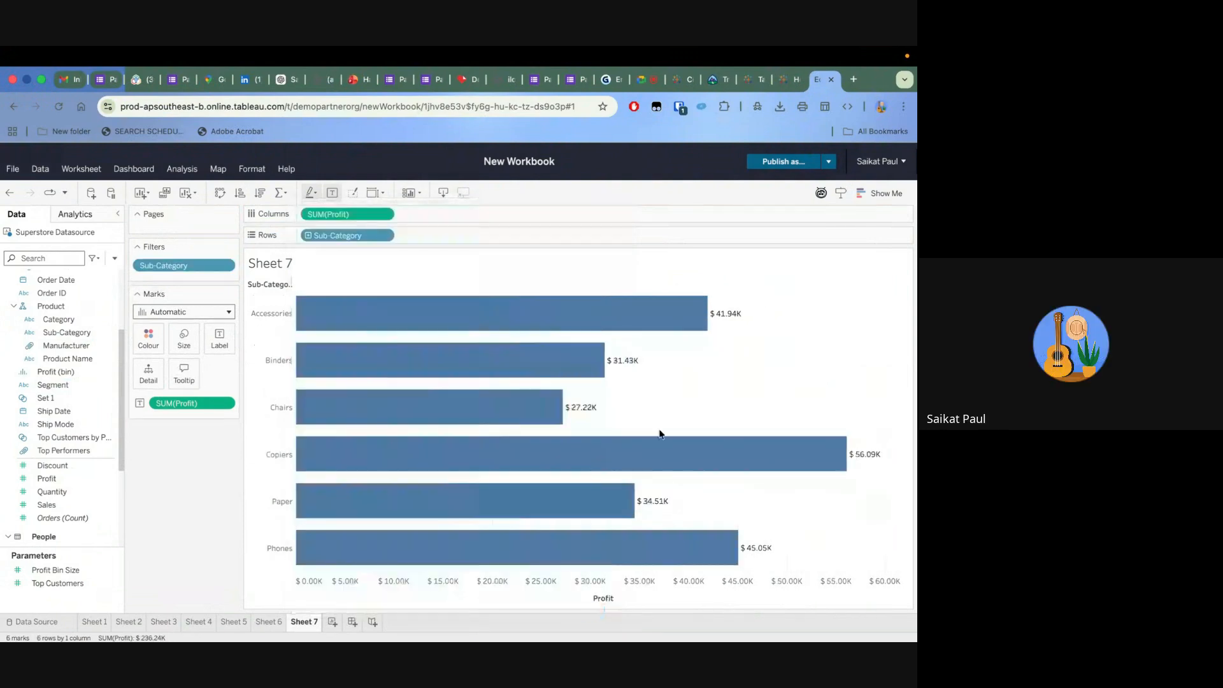
pyautogui.moveTo(666, 542)
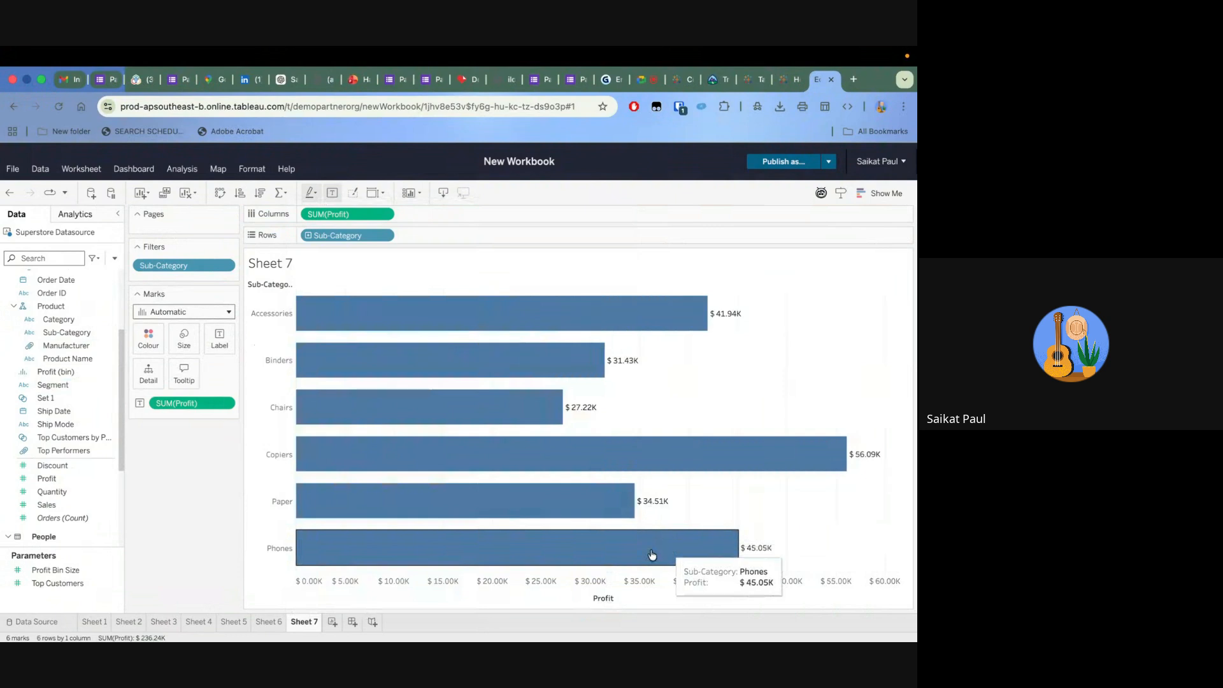
# Replace the condition-based Sub-Category filter with a new by-field filter that keeps the top 5
pyautogui.moveTo(153, 266); pyautogui.dragTo(161, 471)
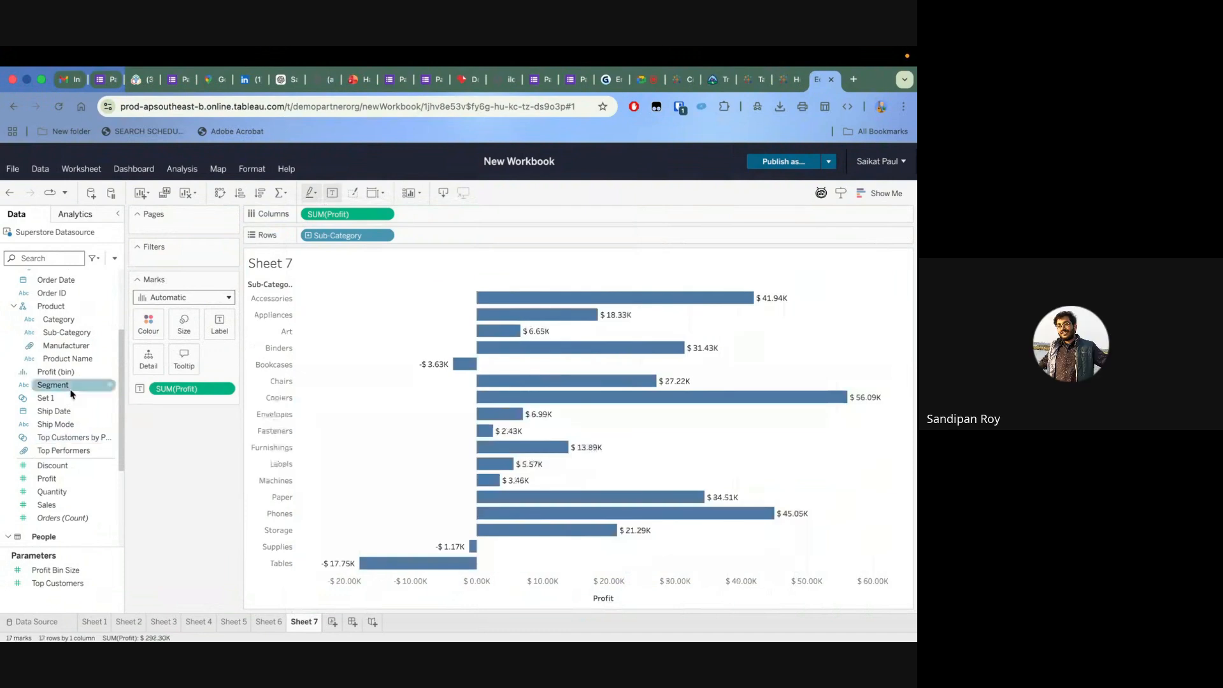
pyautogui.moveTo(66, 332); pyautogui.dragTo(210, 256)
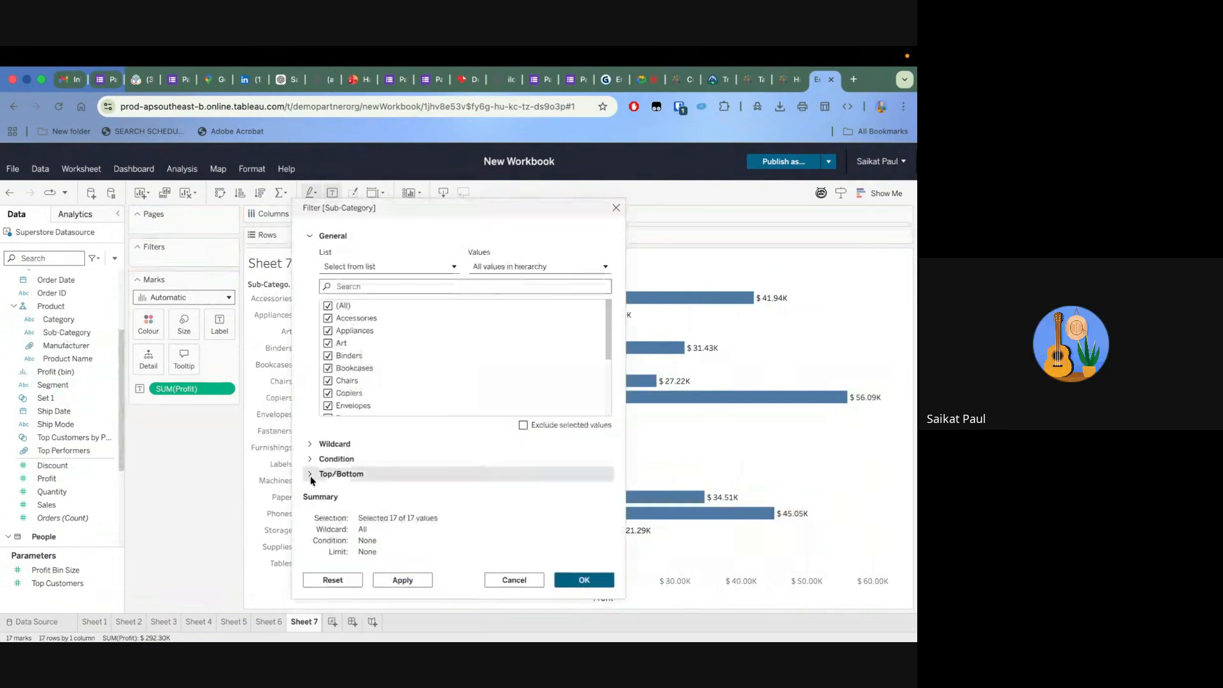
pyautogui.click(311, 474)
pyautogui.click(327, 310)
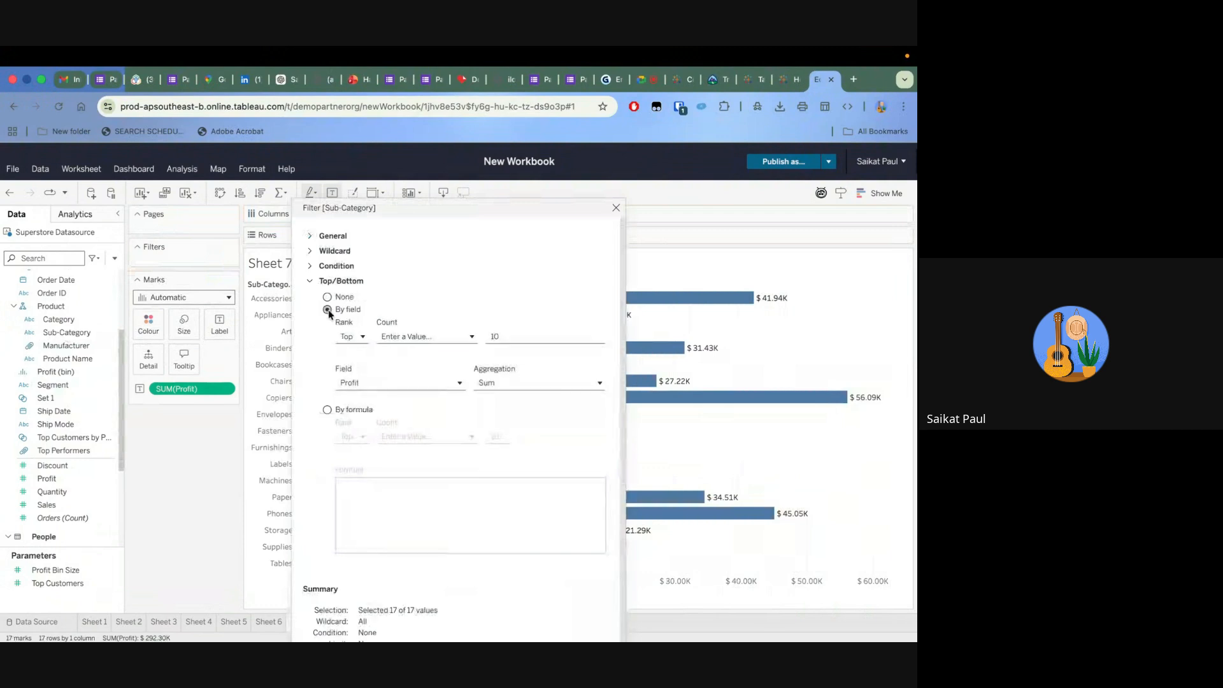
pyautogui.click(512, 341)
pyautogui.press('BackSpace')
pyautogui.press('BackSpace')
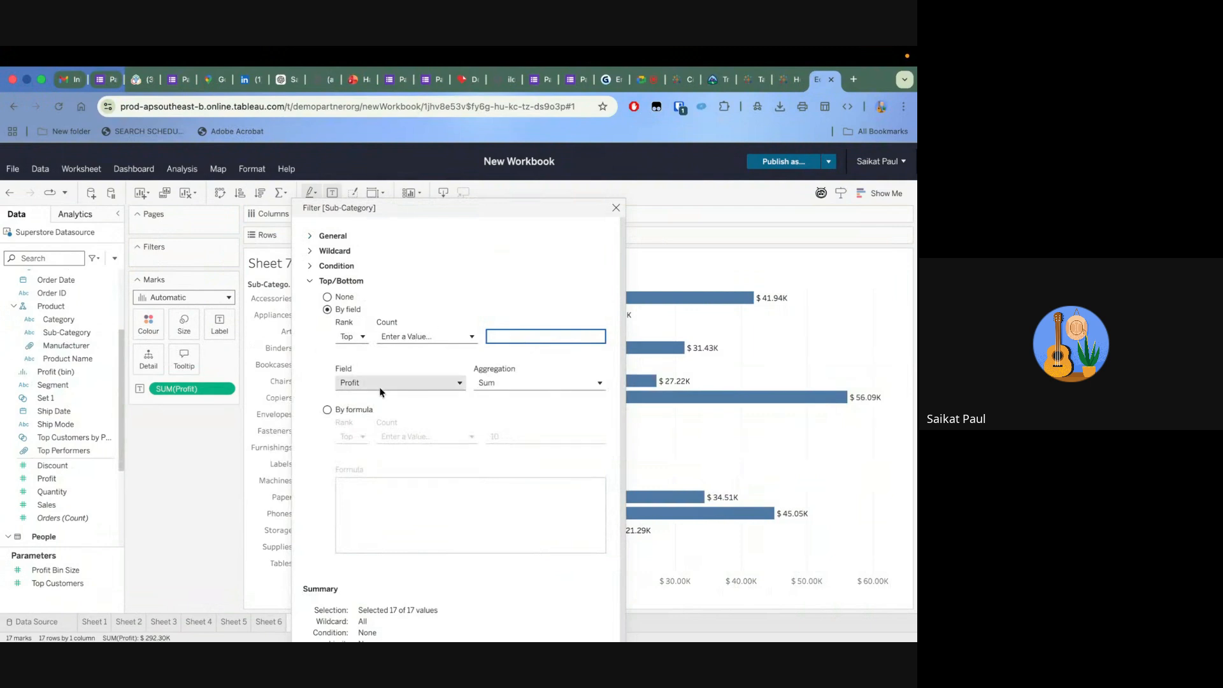
pyautogui.write('5')
# Rank the top Sub-Category values by the sum of Quantity and accept the filter
pyautogui.click(414, 383)
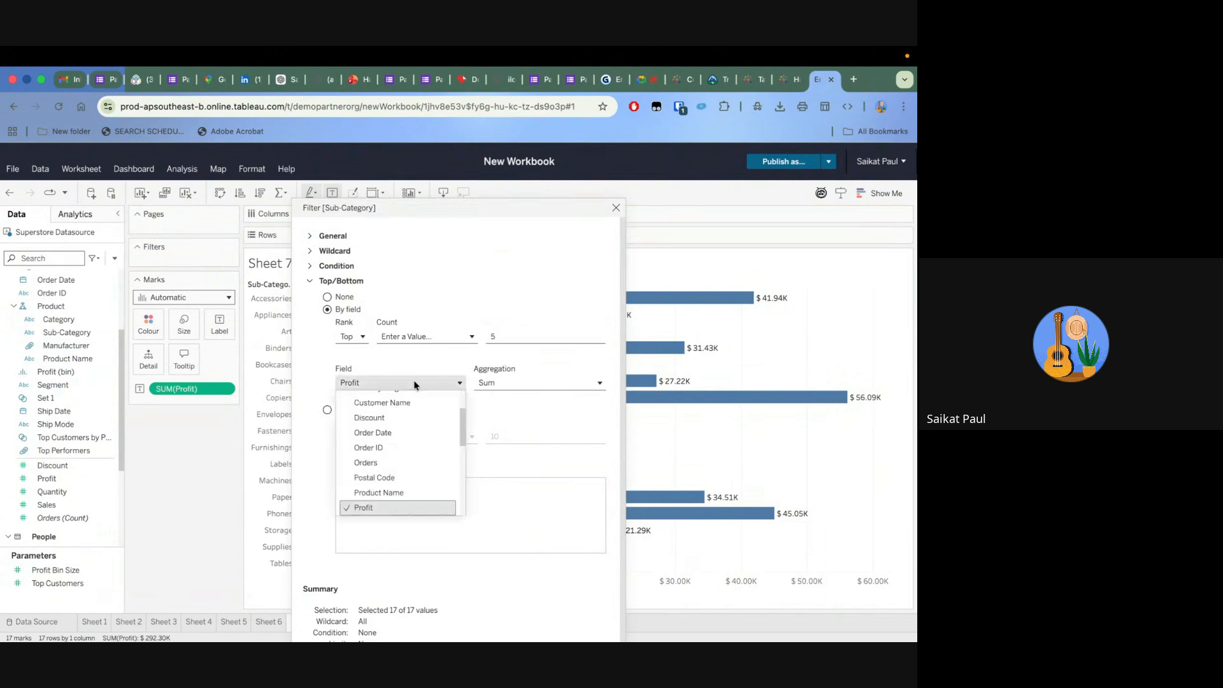
pyautogui.scroll(-5, 414, 414)
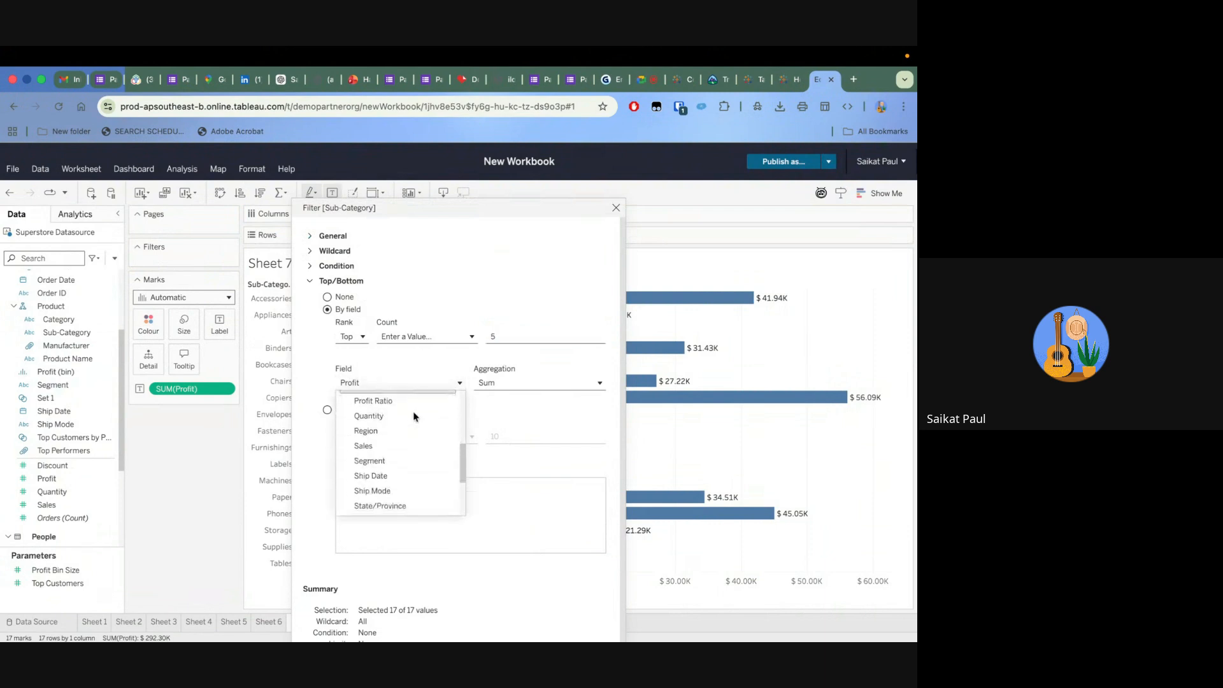
pyautogui.click(403, 418)
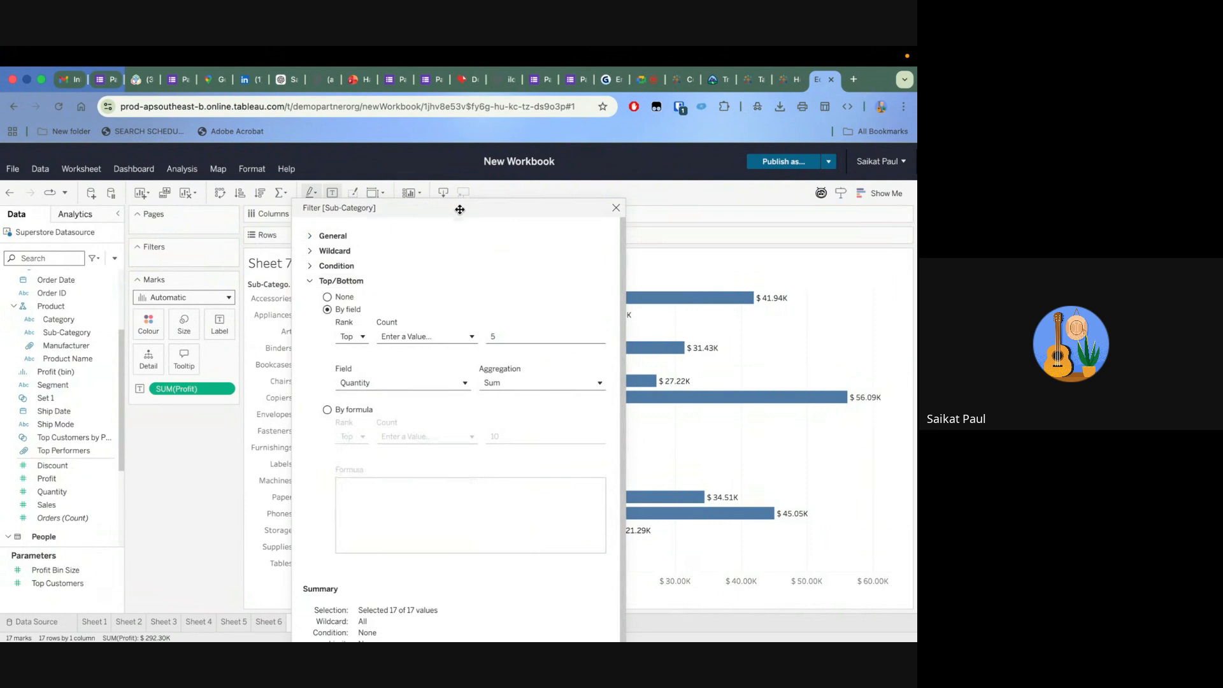
pyautogui.moveTo(460, 207); pyautogui.dragTo(476, 83)
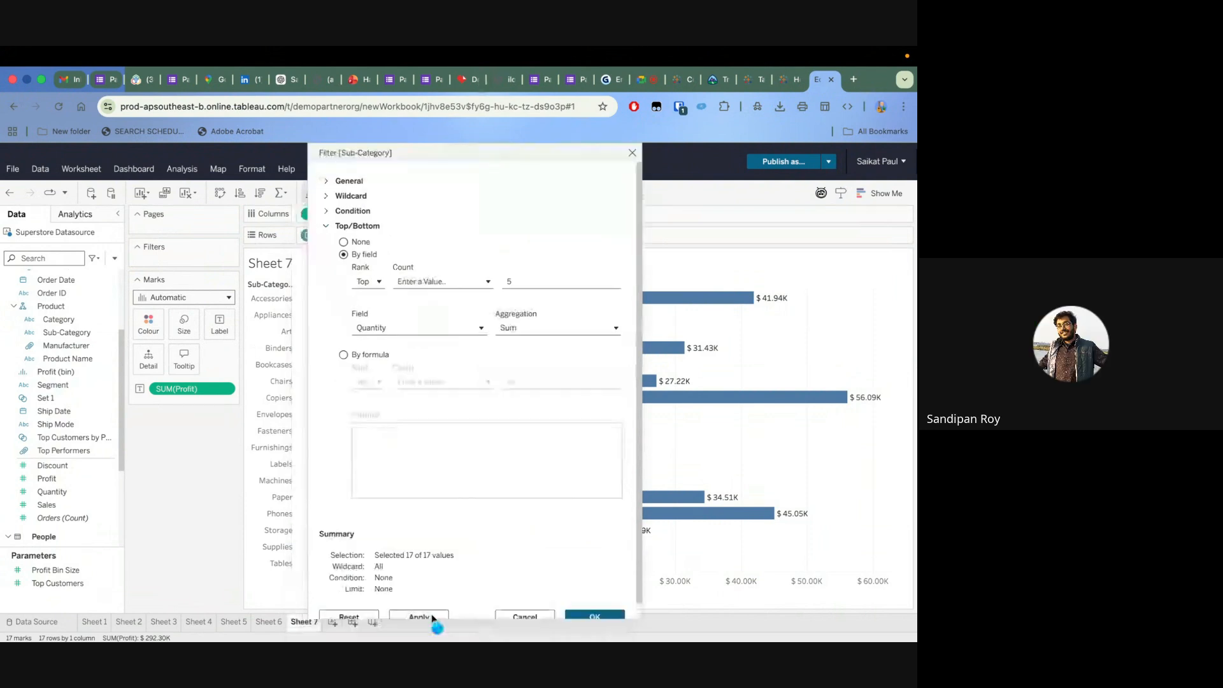
pyautogui.click(605, 617)
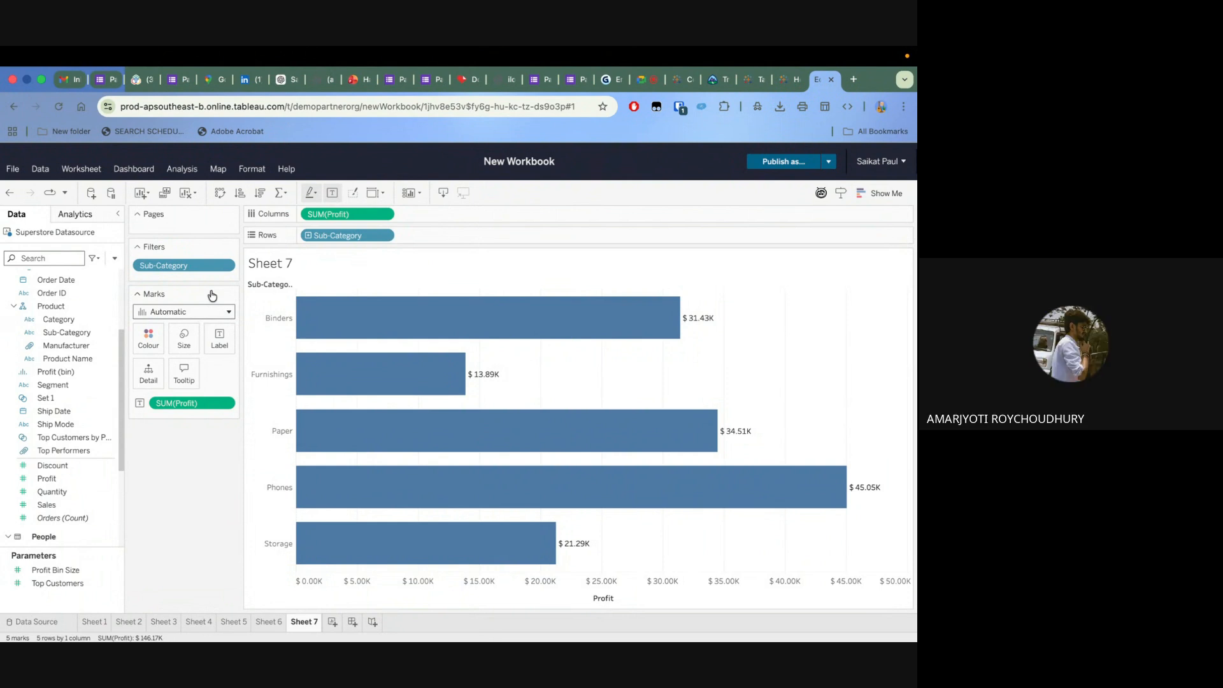
# Remove the Sub-Category filter and start a filter on Profit using all values
pyautogui.moveTo(191, 265); pyautogui.dragTo(194, 480)
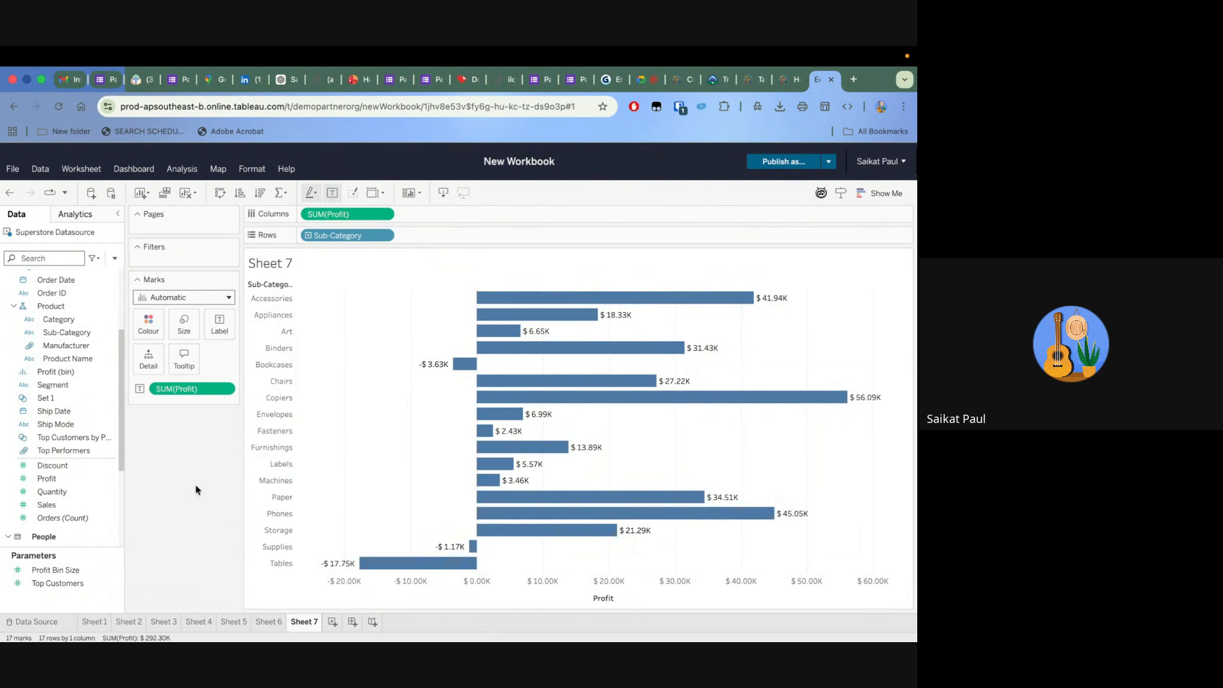
pyautogui.click(62, 480)
pyautogui.moveTo(62, 484); pyautogui.dragTo(197, 258)
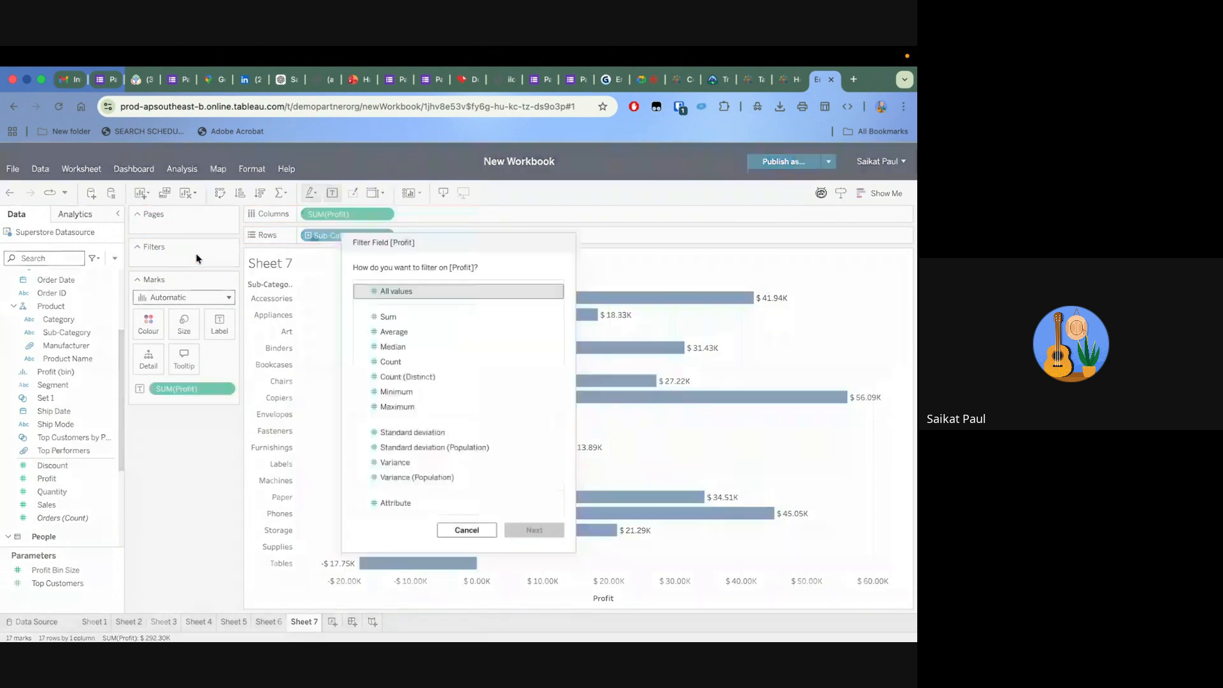
pyautogui.click(413, 294)
pyautogui.click(529, 532)
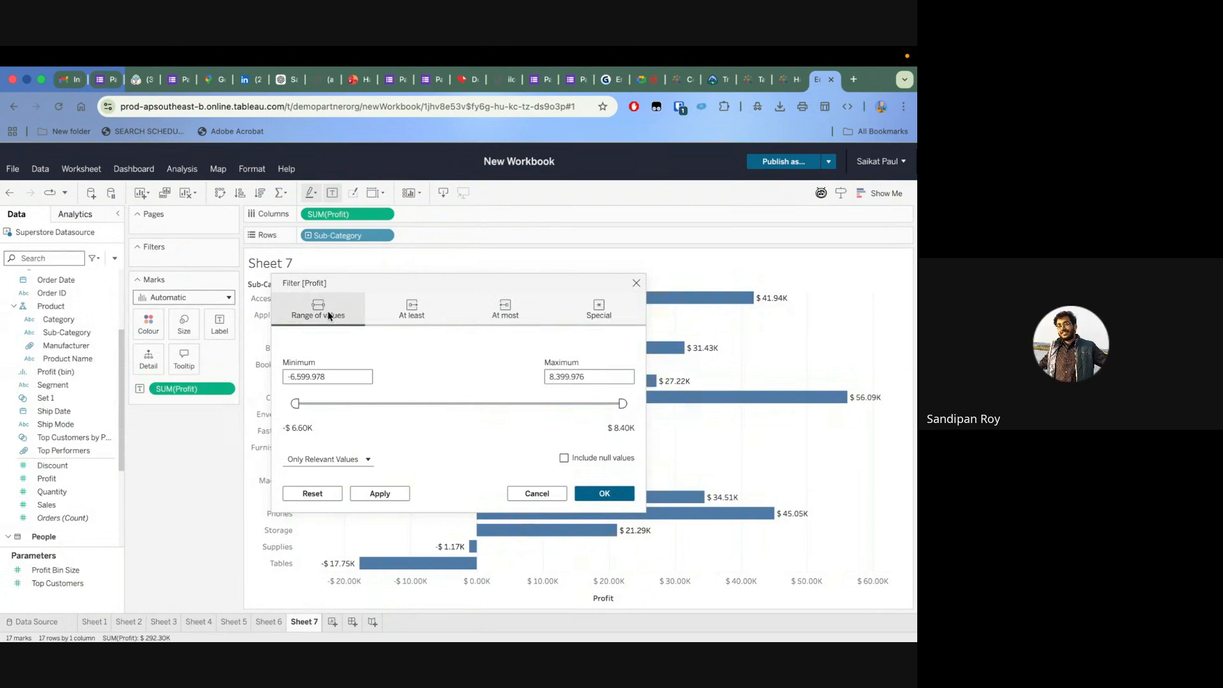
# Look at the minimum-only option of the Profit filter, then try to set the value range's minimum to 20,000
pyautogui.click(408, 318)
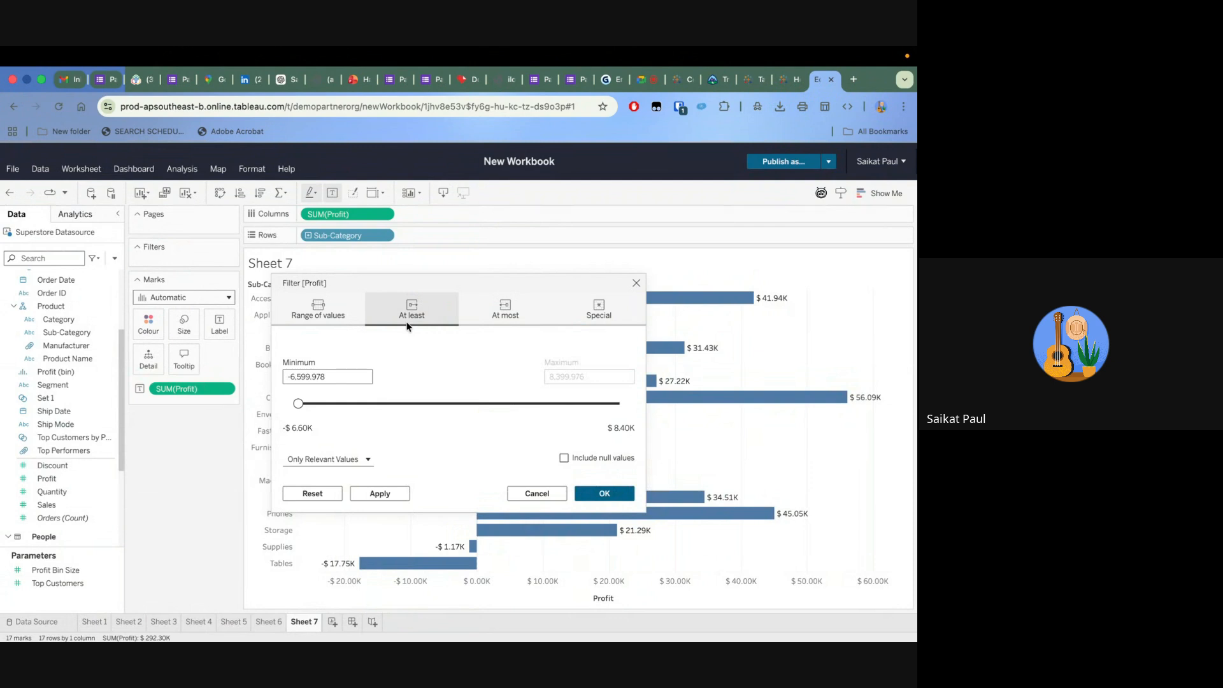
pyautogui.click(336, 308)
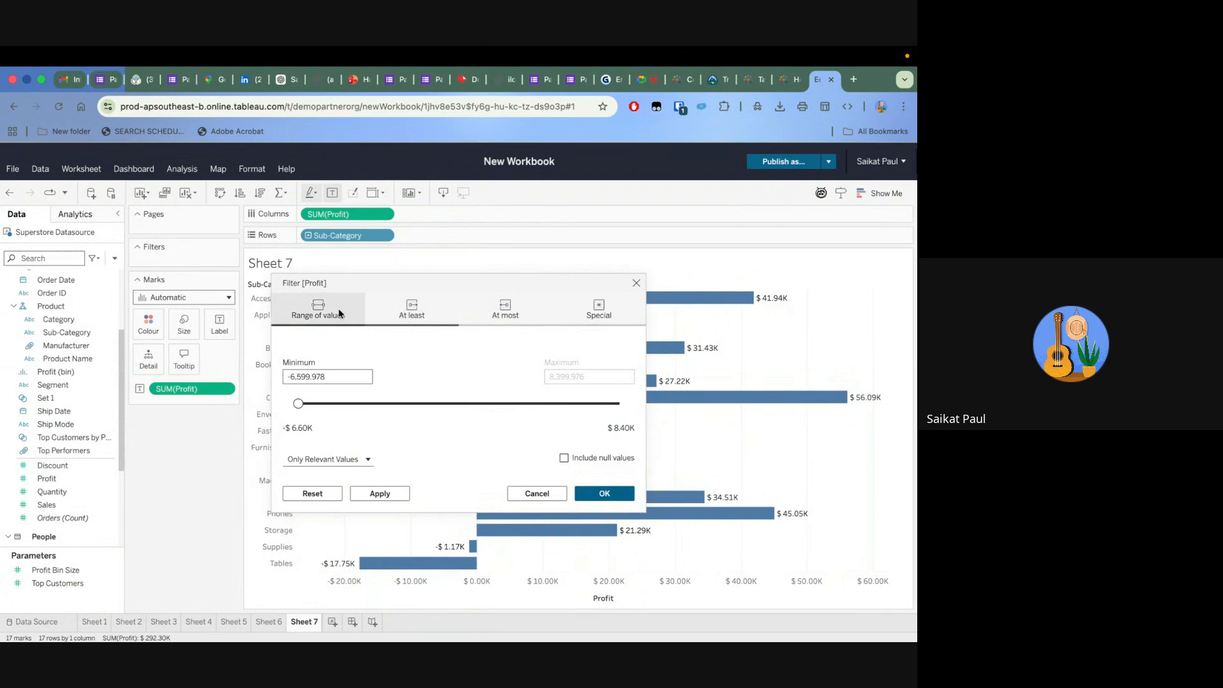
pyautogui.click(335, 380)
pyautogui.write('20000')
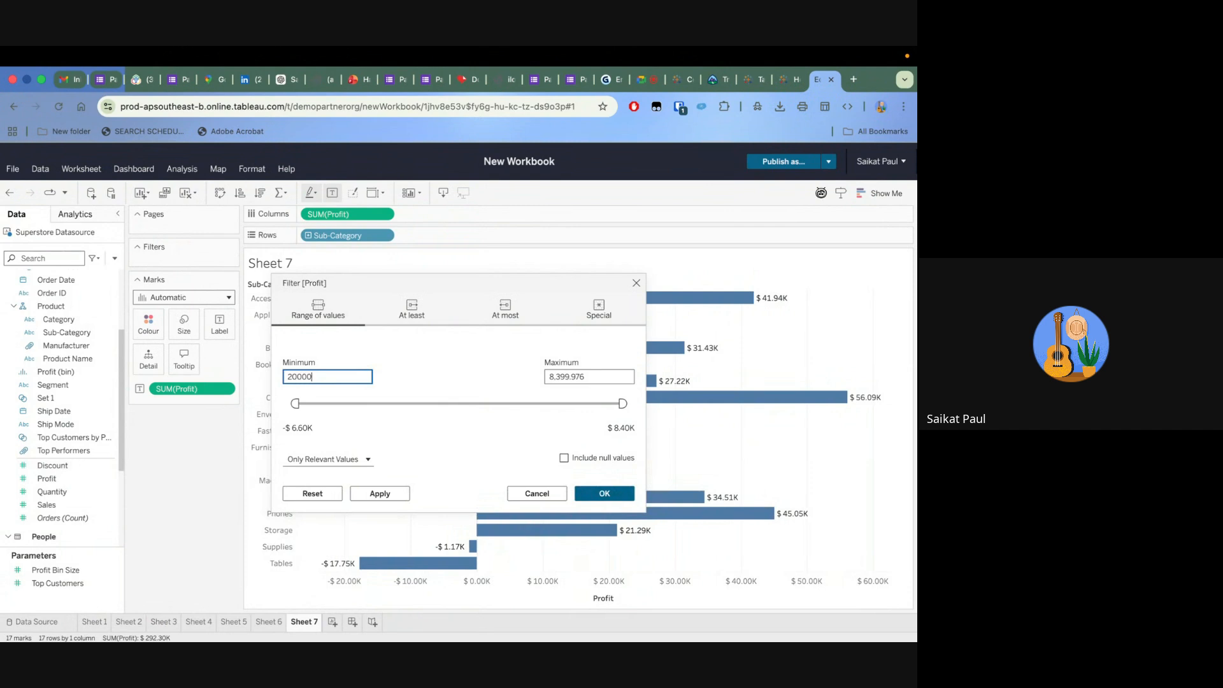
pyautogui.click(580, 377)
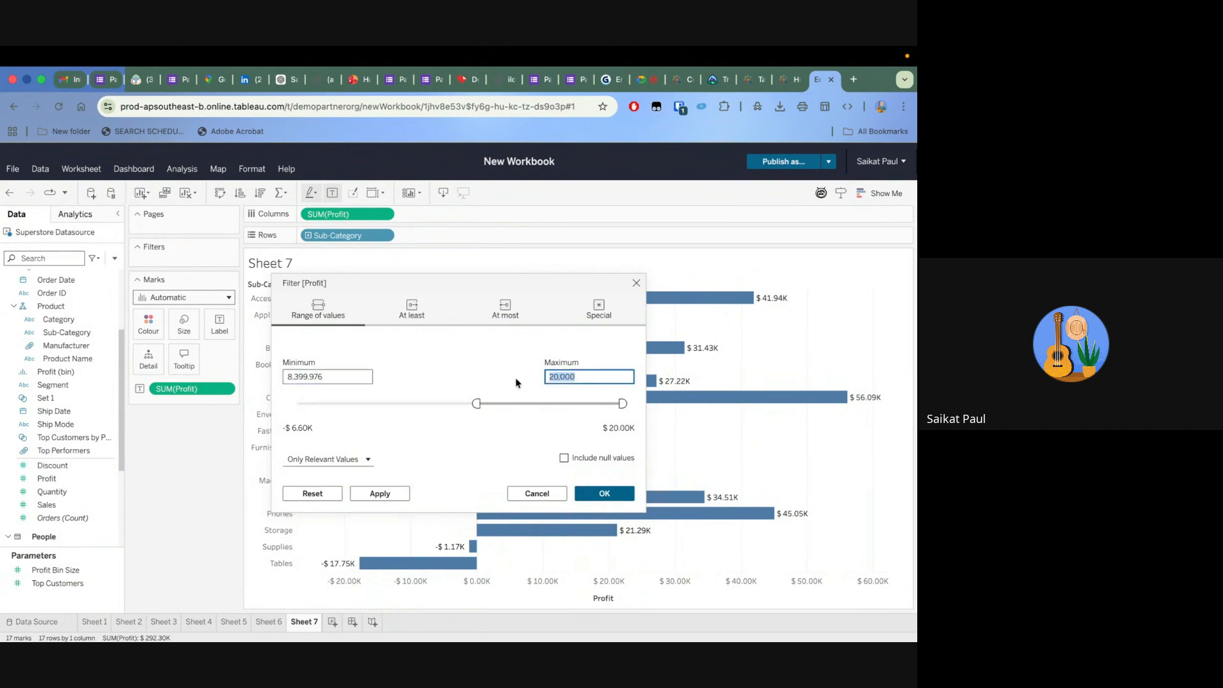
pyautogui.click(333, 376)
pyautogui.write('320000')
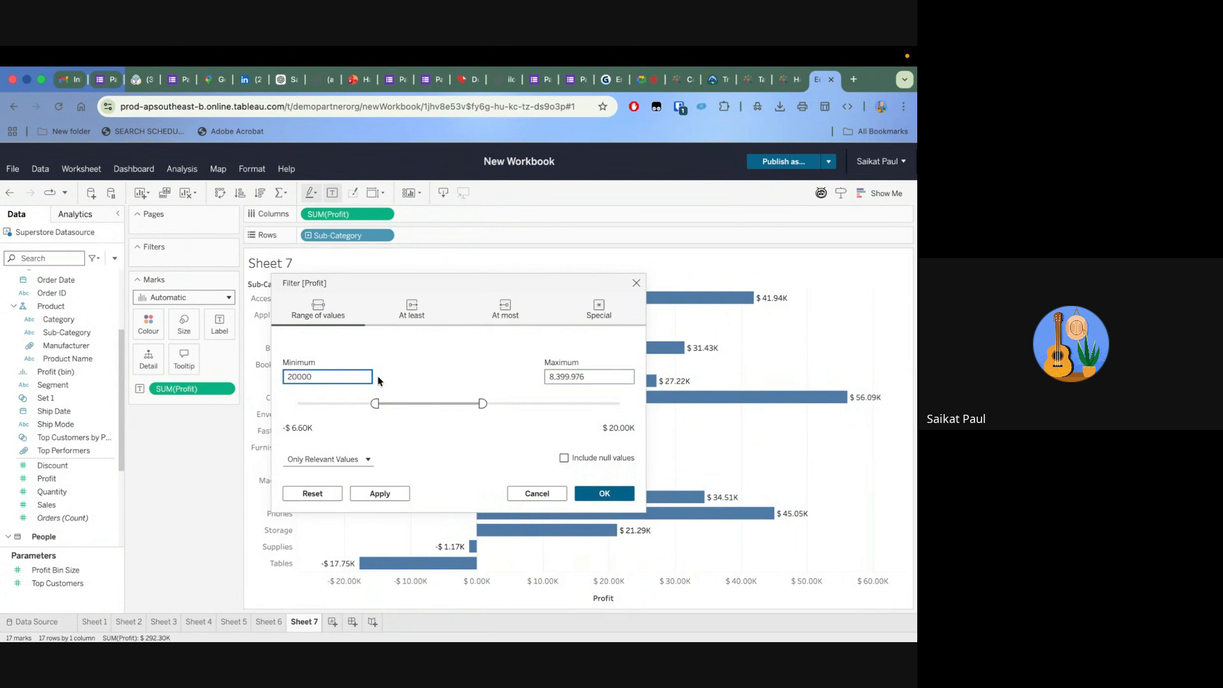
pyautogui.click(433, 368)
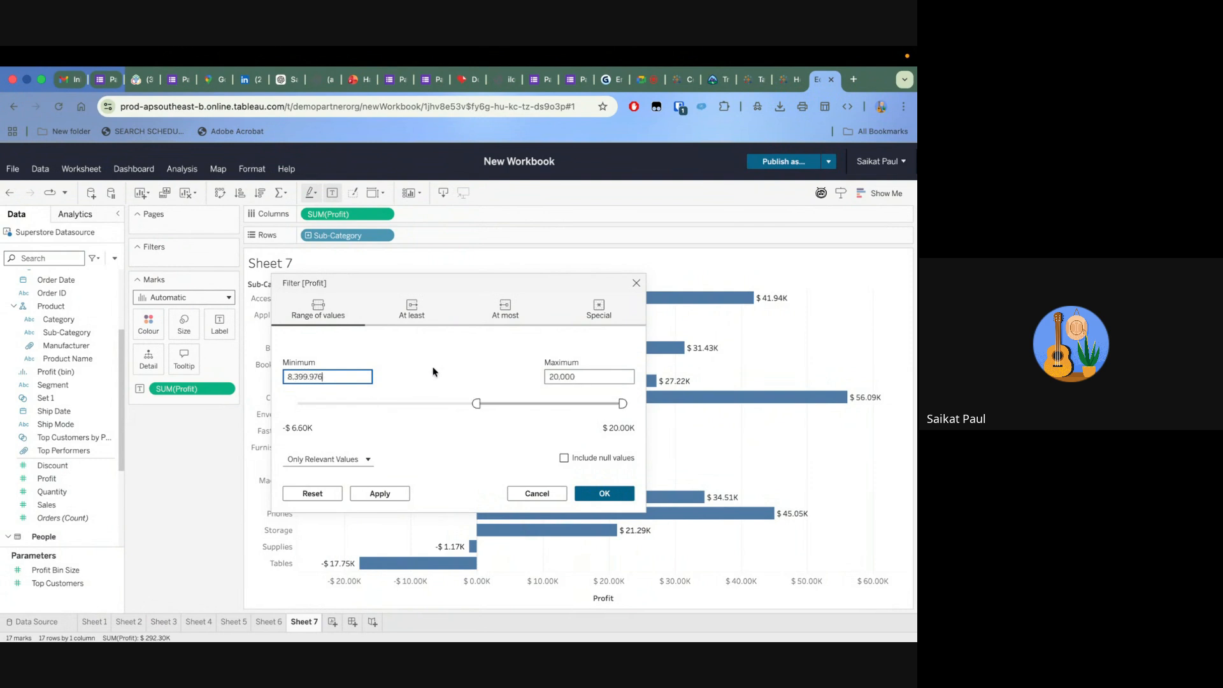
pyautogui.click(342, 379)
pyautogui.write('20,000')
pyautogui.moveTo(340, 403); pyautogui.dragTo(594, 413)
# Set the Profit filter's range to a maximum of 30,000 and a minimum of 20,000, and apply it
pyautogui.click(589, 379)
pyautogui.press('BackSpace')
pyautogui.press('BackSpace')
pyautogui.press('BackSpace')
pyautogui.press('BackSpace')
pyautogui.press('BackSpace')
pyautogui.press('BackSpace')
pyautogui.write('30000')
pyautogui.click(501, 360)
pyautogui.click(318, 377)
pyautogui.doubleClick(318, 378)
pyautogui.write('20000')
pyautogui.click(434, 386)
pyautogui.click(385, 496)
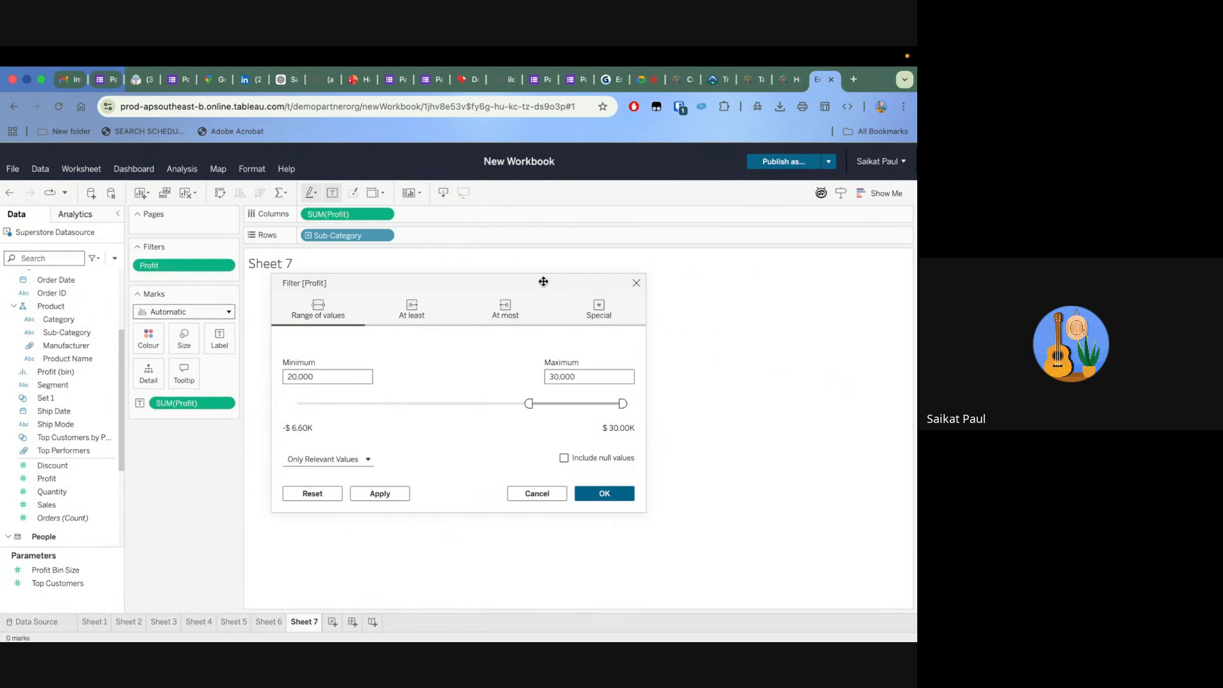
# Switch the Profit filter's range to all values in the database and accept the filter
pyautogui.moveTo(543, 282); pyautogui.dragTo(594, 304)
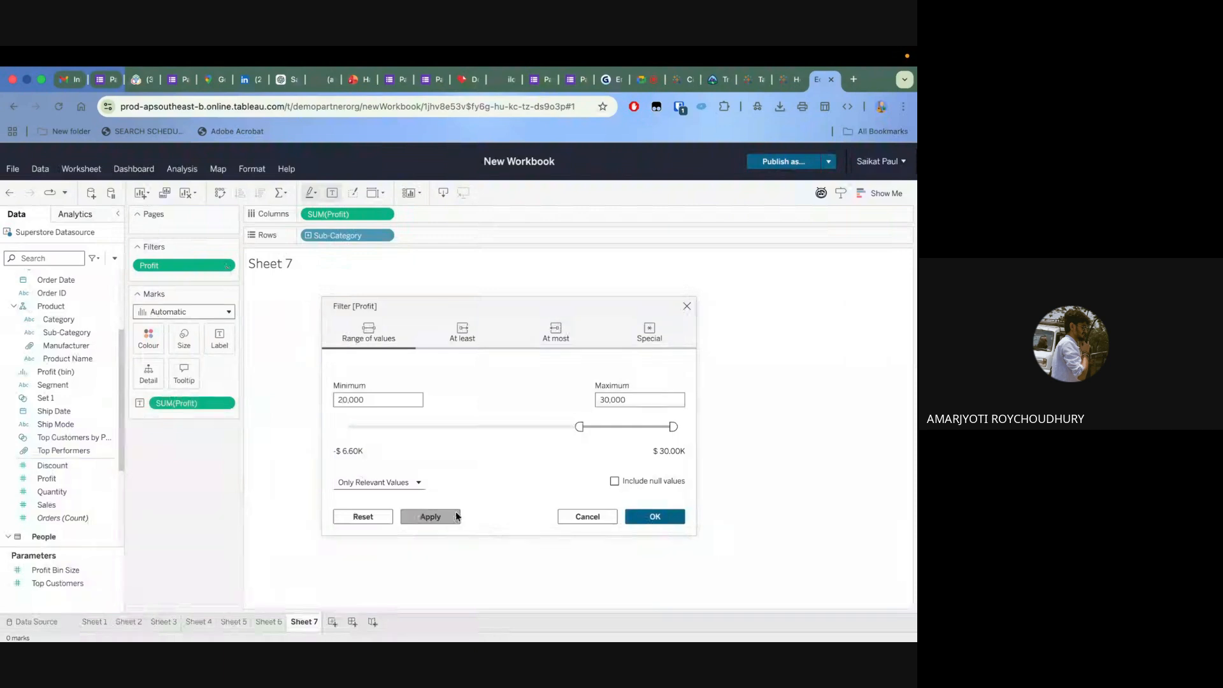
pyautogui.click(415, 483)
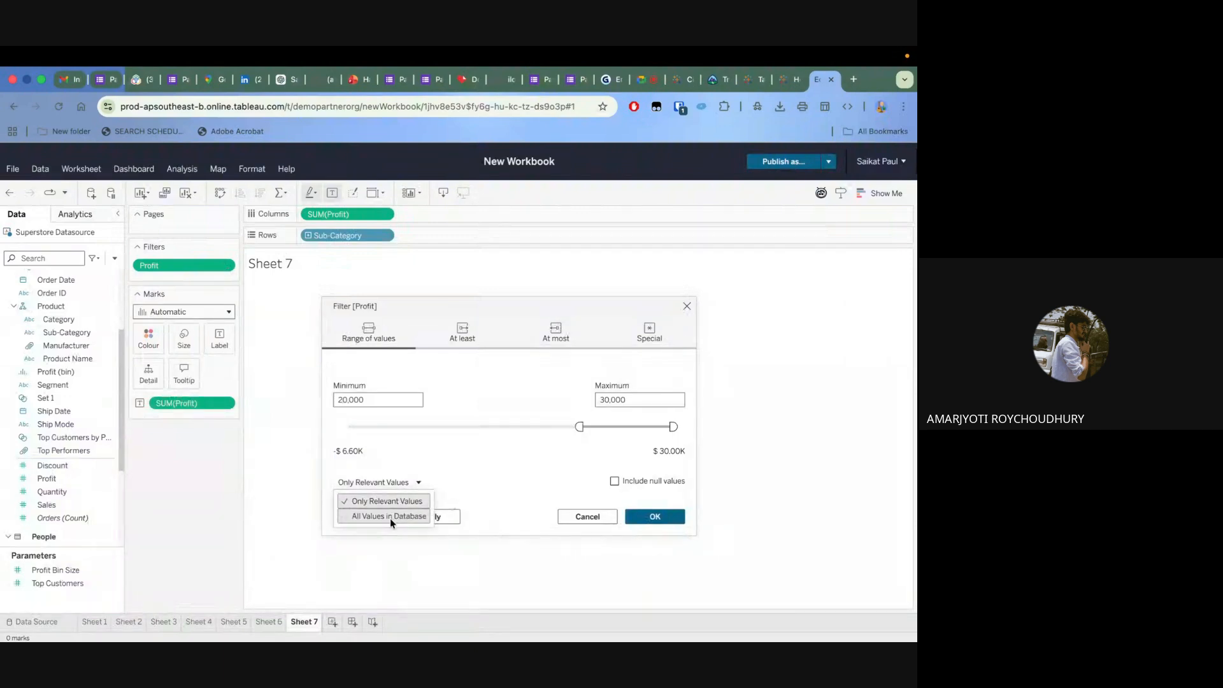
pyautogui.click(390, 516)
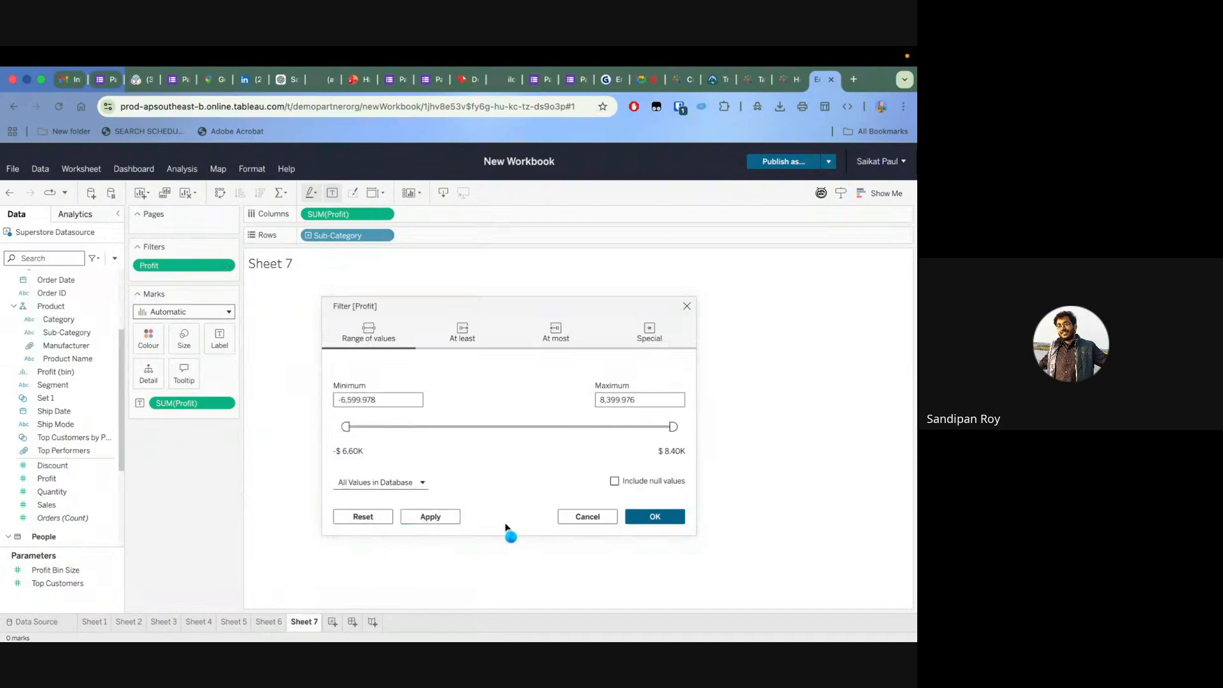
pyautogui.click(654, 518)
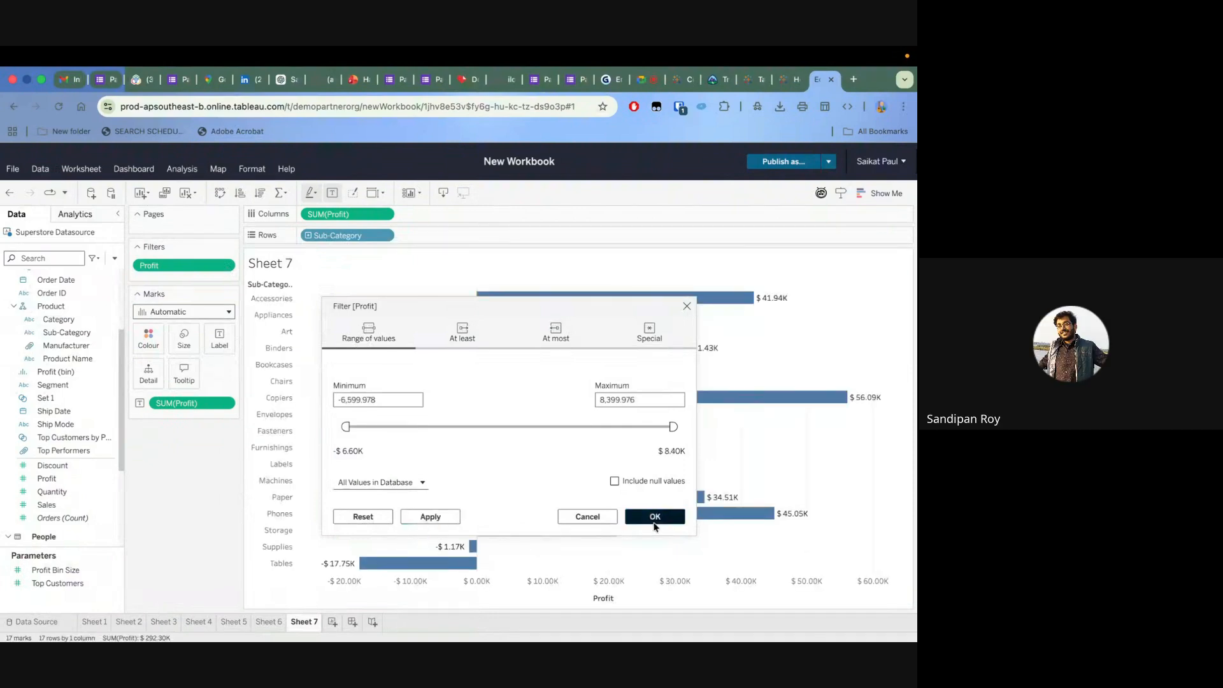
# Remove the Profit filter from the sheet
pyautogui.click(229, 266)
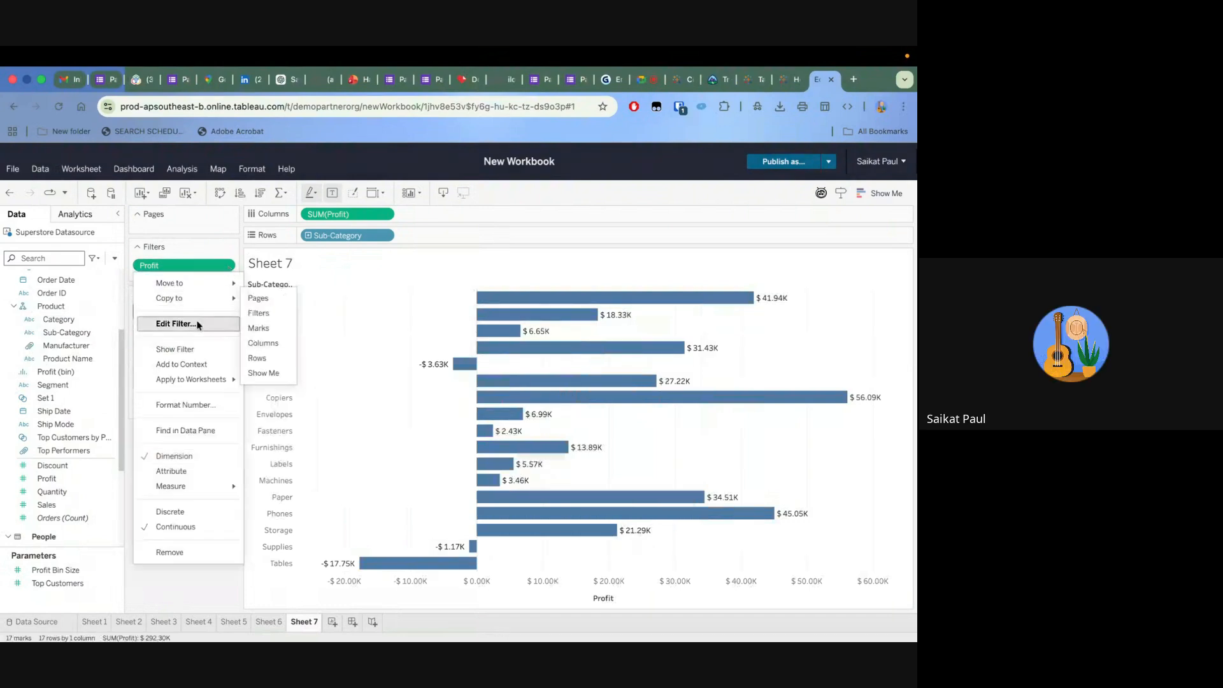
pyautogui.moveTo(191, 281)
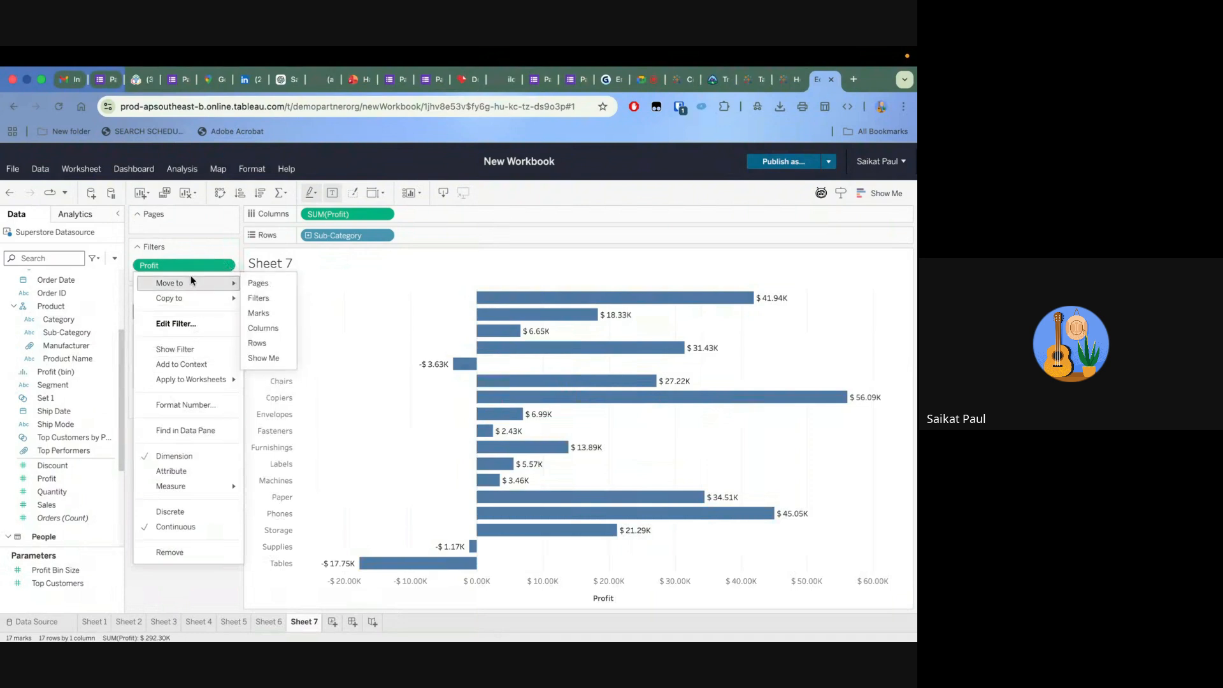
pyautogui.click(170, 552)
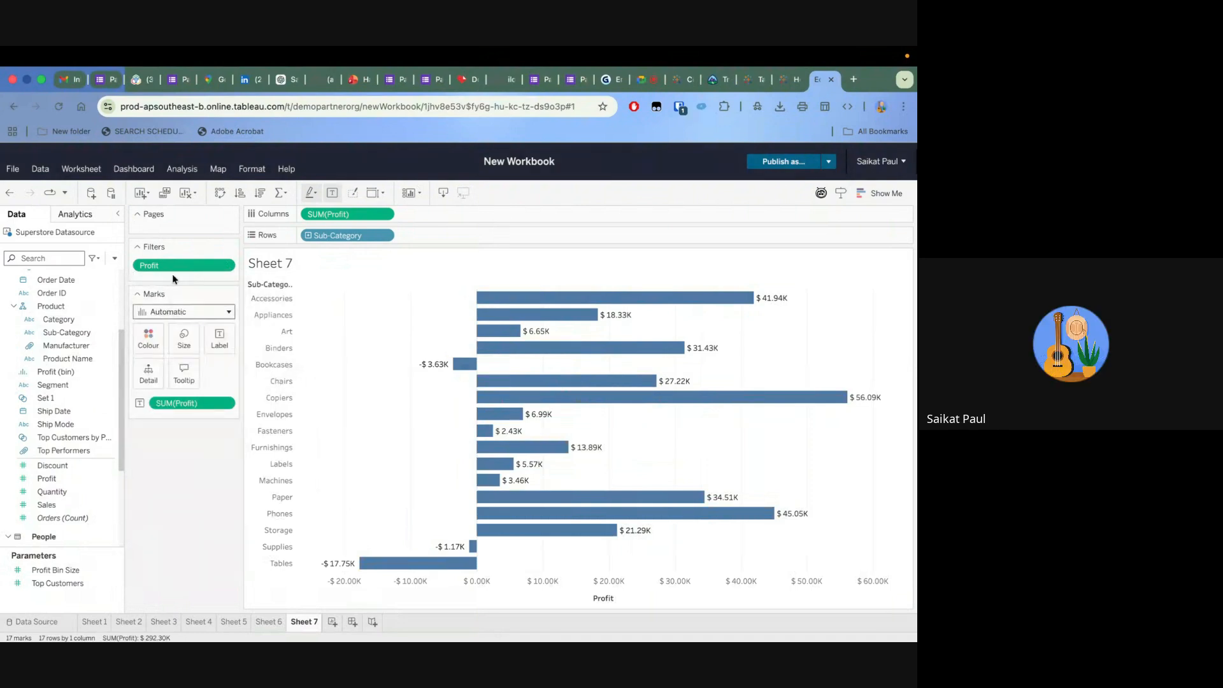
pyautogui.moveTo(174, 262); pyautogui.dragTo(135, 430)
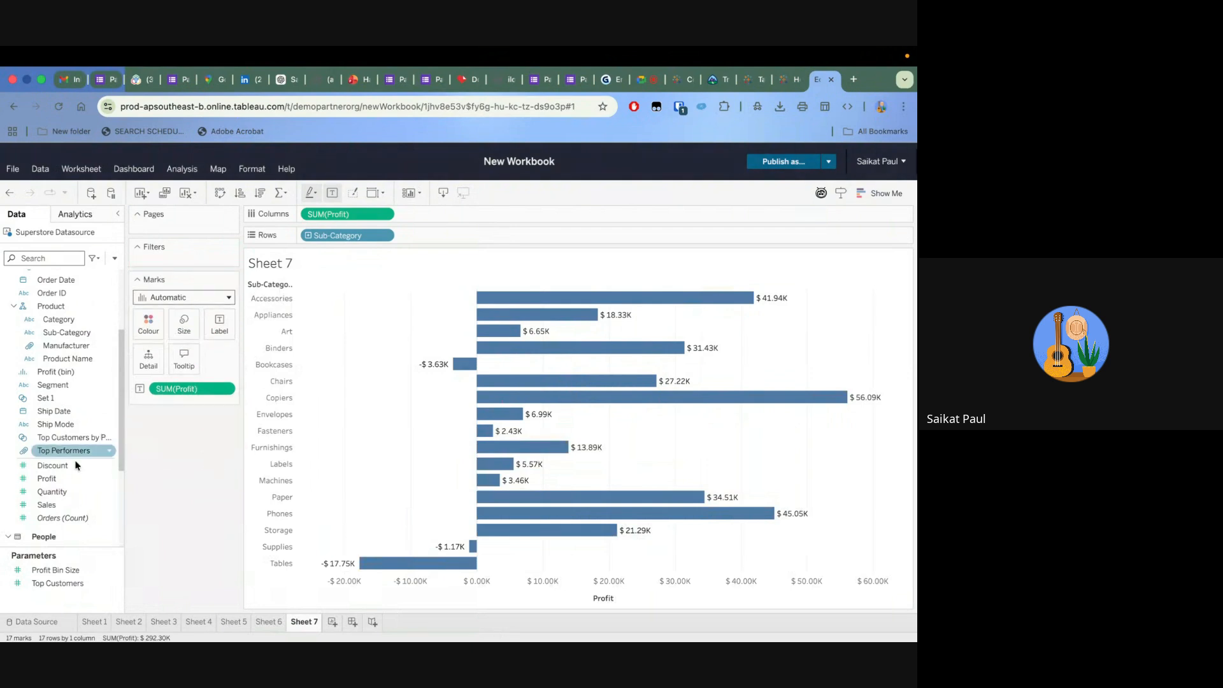
# Start a filter on the sum of Profit and set its range minimum to 20,000
pyautogui.moveTo(47, 479); pyautogui.dragTo(182, 248)
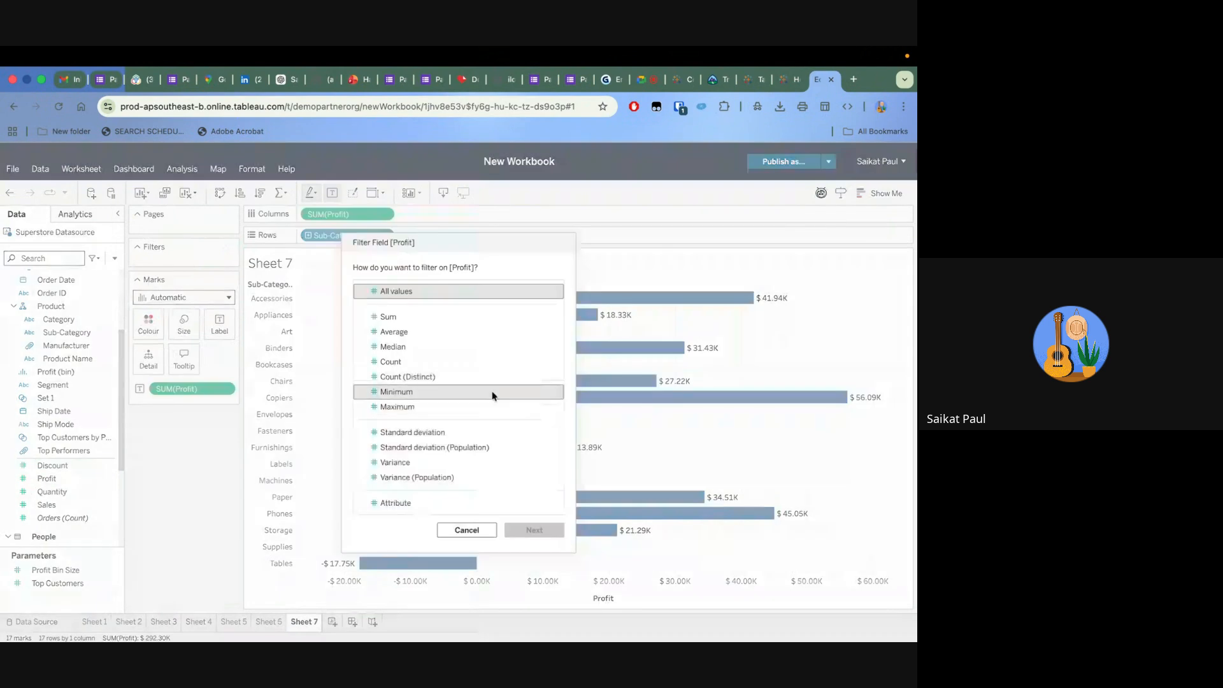
pyautogui.click(431, 317)
pyautogui.click(532, 533)
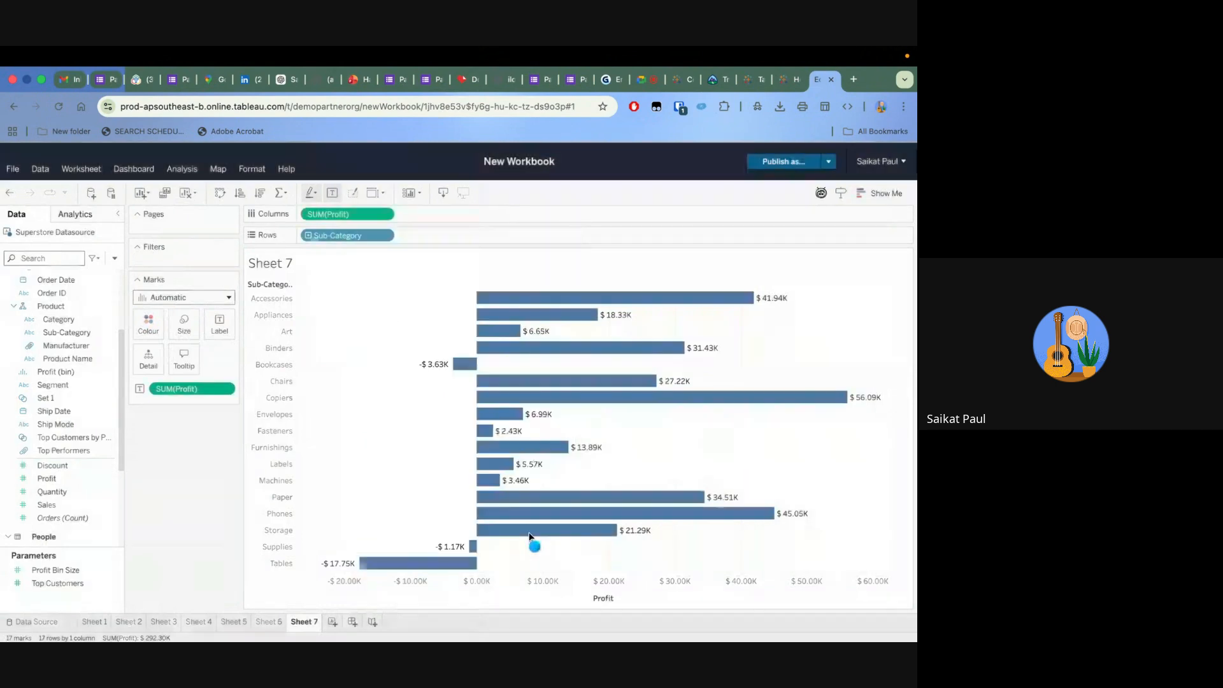
pyautogui.click(343, 378)
pyautogui.press('BackSpace')
pyautogui.press('BackSpace')
pyautogui.press('BackSpace')
pyautogui.press('BackSpace')
pyautogui.press('BackSpace')
pyautogui.press('BackSpace')
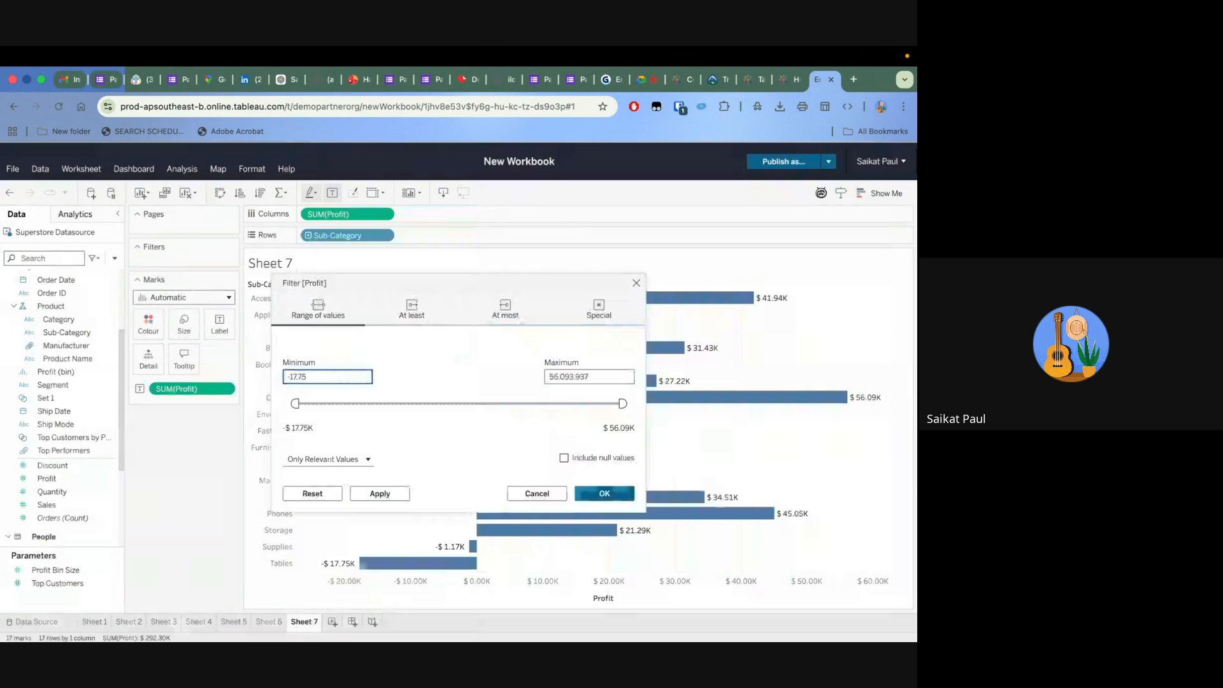
pyautogui.press('BackSpace')
pyautogui.press('BackSpace')
pyautogui.press('BackSpace')
pyautogui.press('BackSpace')
pyautogui.press('BackSpace')
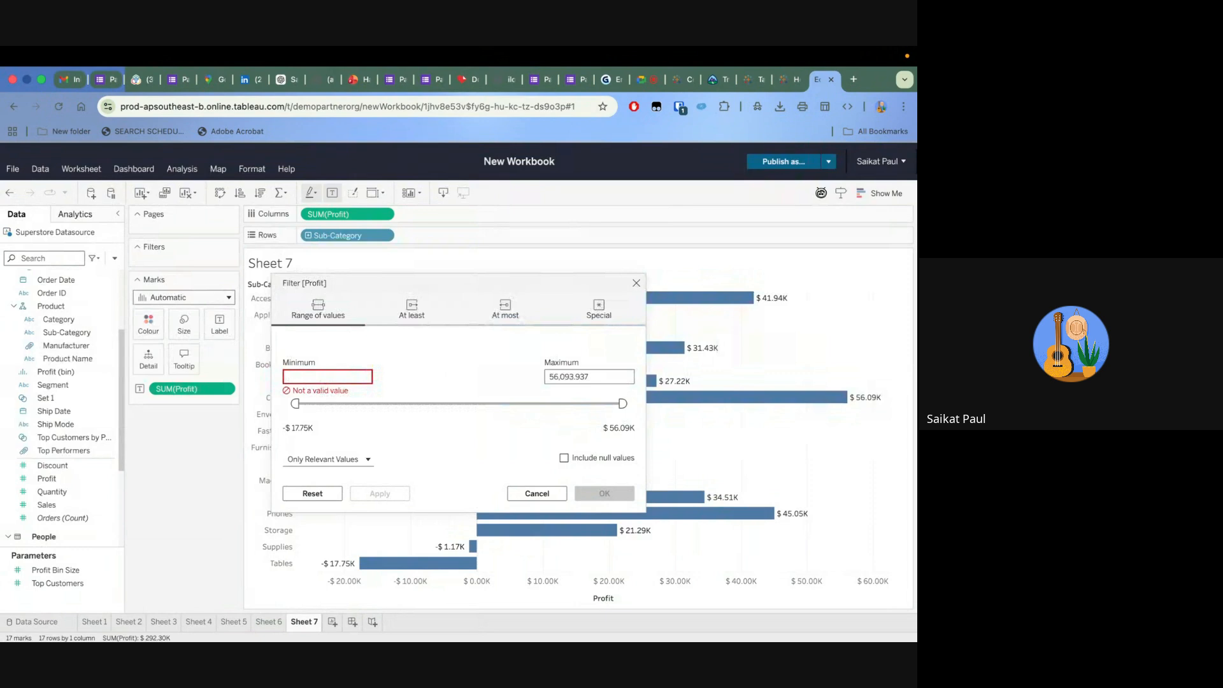
pyautogui.write('20000')
pyautogui.click(479, 384)
# Set the Profit sum filter's maximum to 30,000, then apply and accept the filter
pyautogui.click(599, 376)
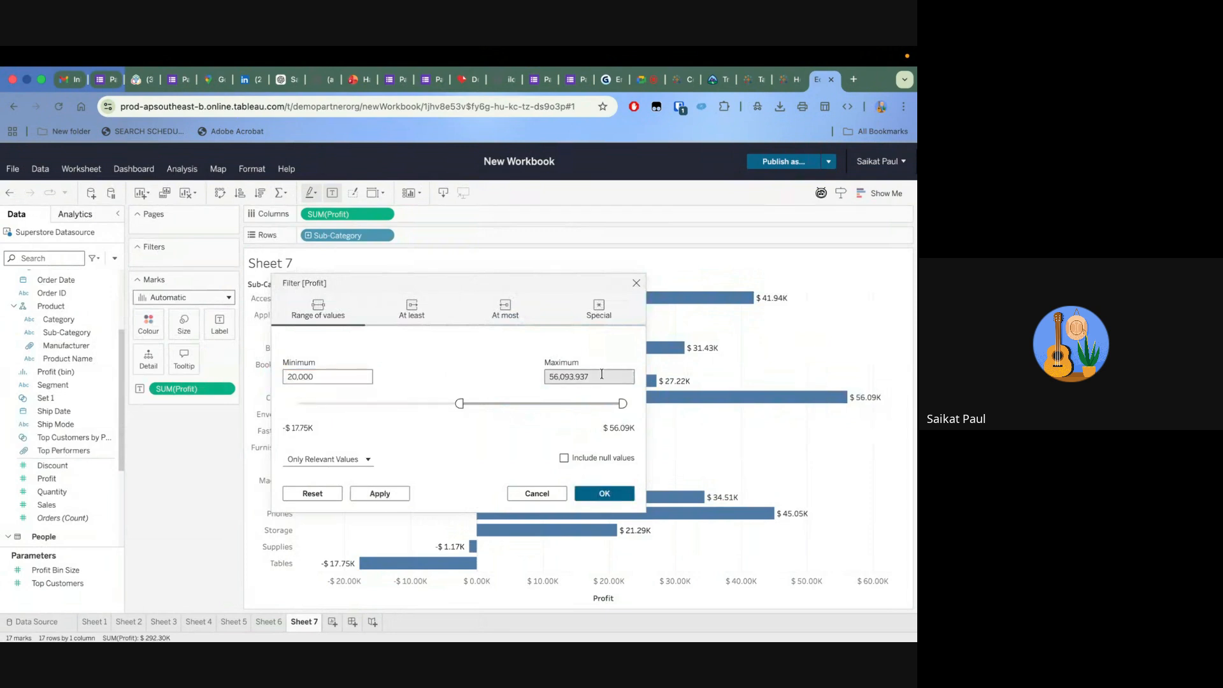
pyautogui.press('BackSpace')
pyautogui.press('BackSpace')
pyautogui.press('BackSpace')
pyautogui.press('BackSpace')
pyautogui.press('BackSpace')
pyautogui.press('BackSpace')
pyautogui.press('BackSpace')
pyautogui.press('BackSpace')
pyautogui.press('BackSpace')
pyautogui.press('BackSpace')
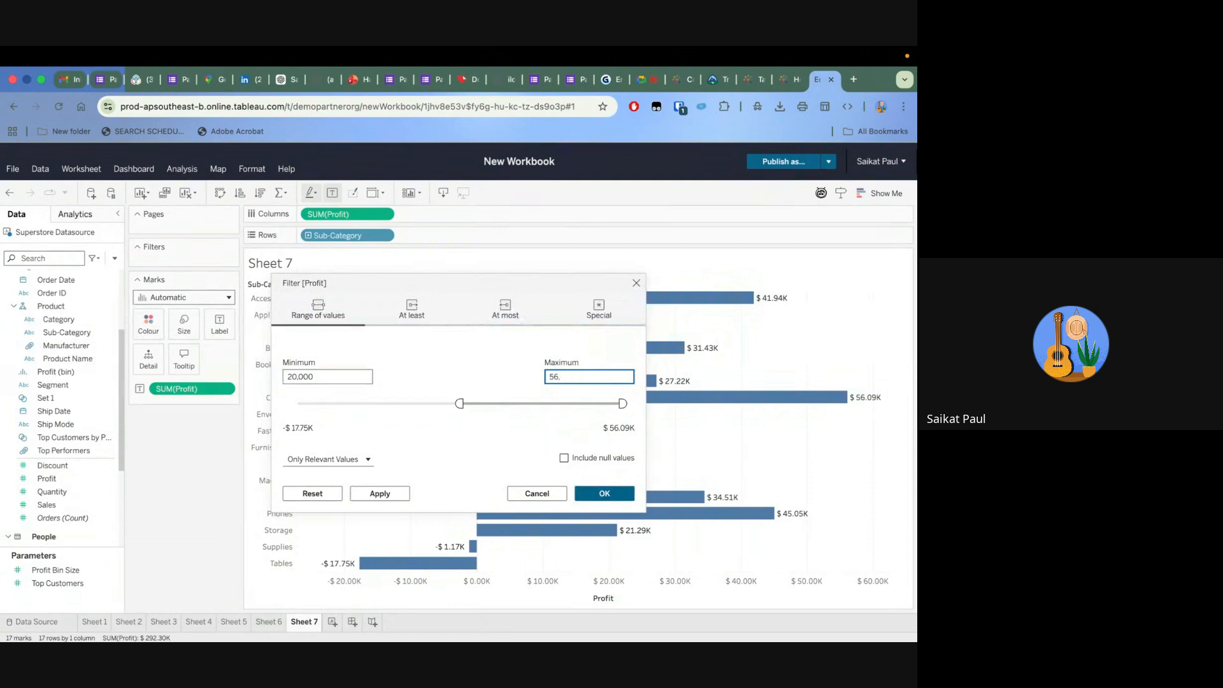
pyautogui.write('30,000')
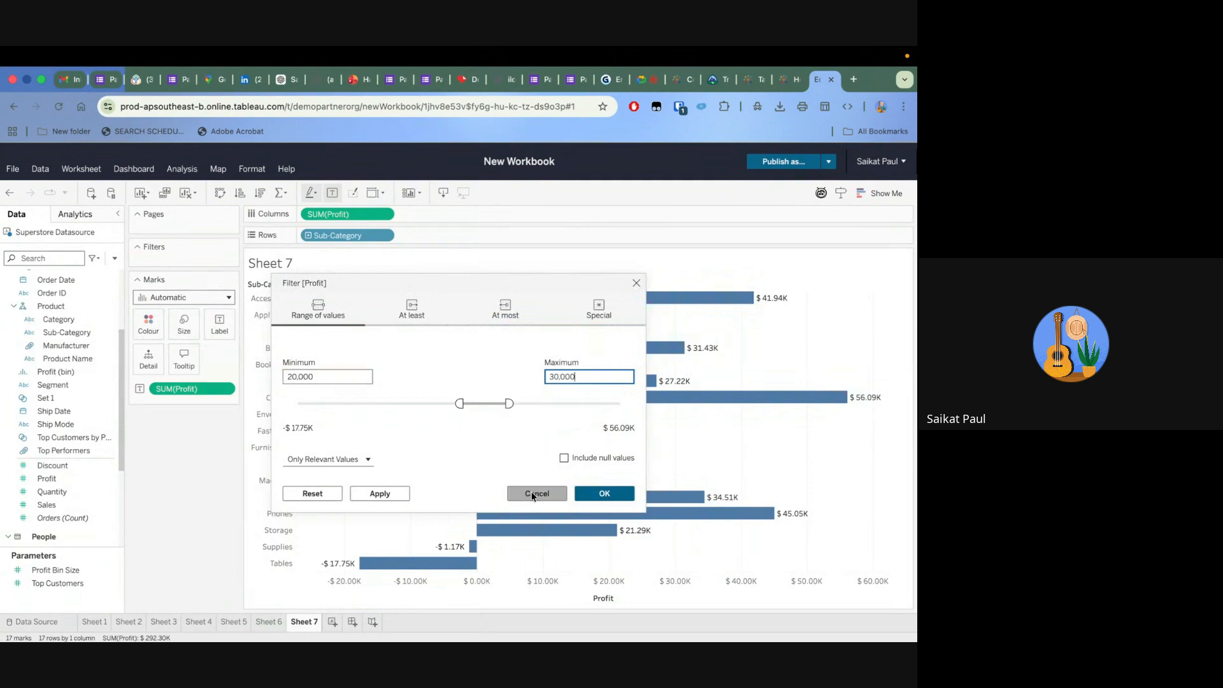
pyautogui.click(376, 496)
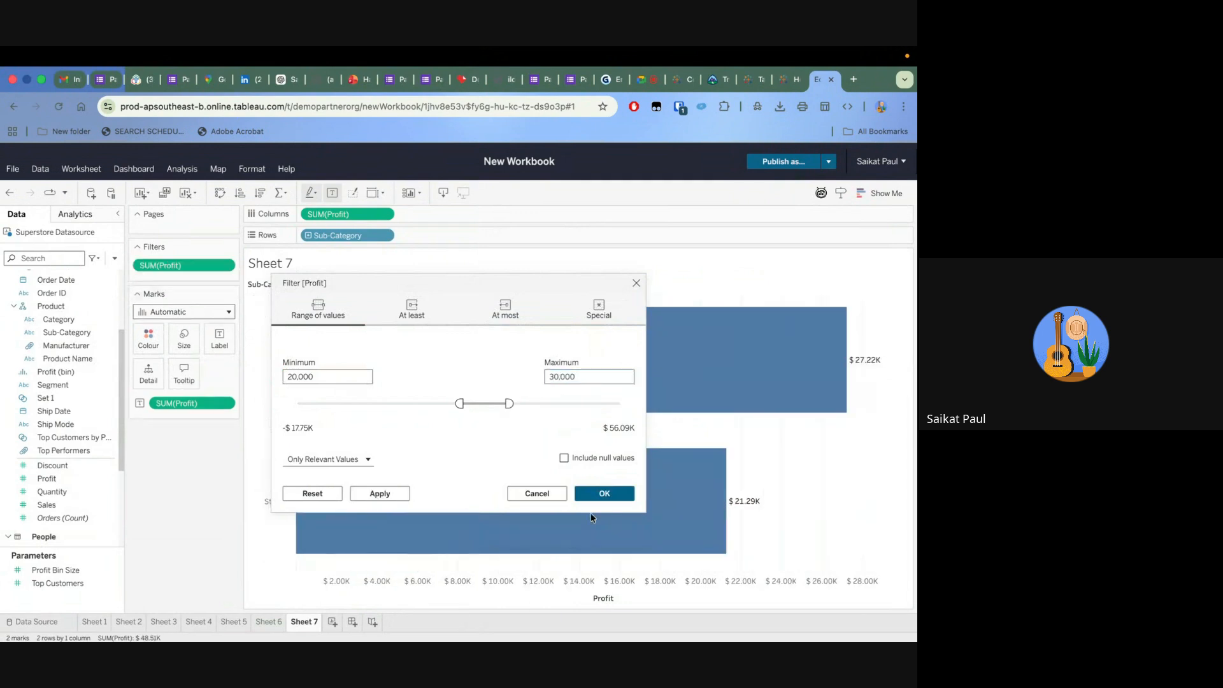
pyautogui.click(596, 494)
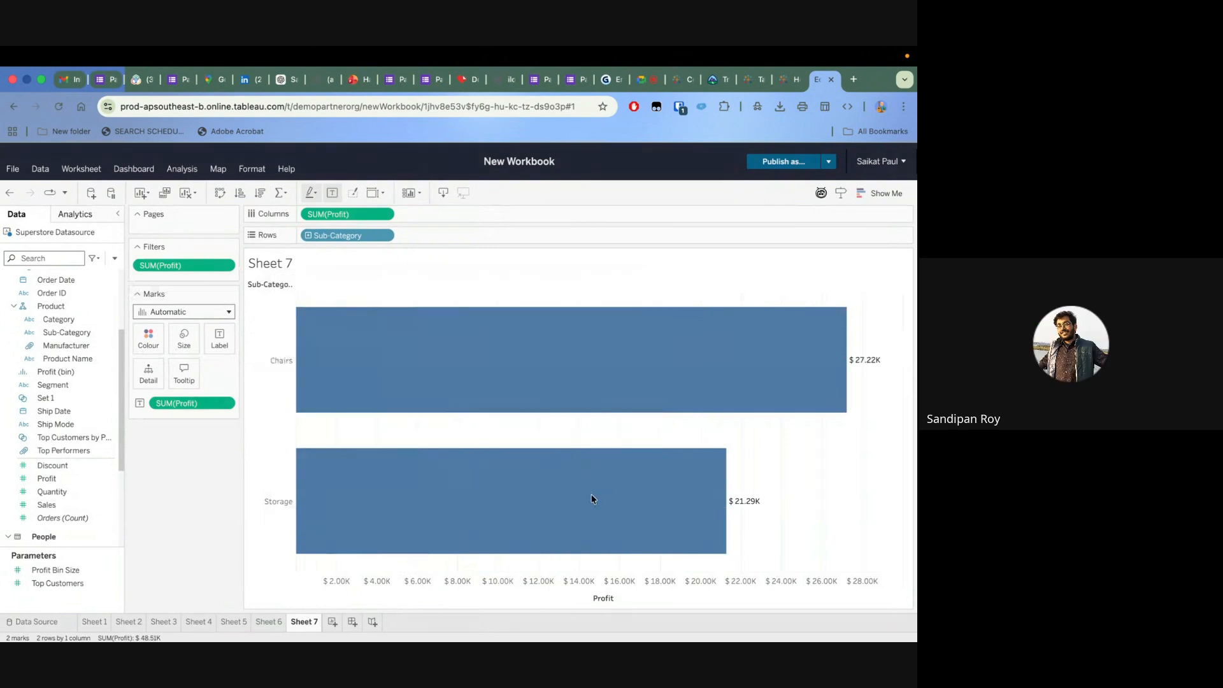
# Remove the SUM(Profit) filter and look through the At least, At most and Special options of a new sum-based Profit filter without applying it
pyautogui.moveTo(212, 265); pyautogui.dragTo(210, 510)
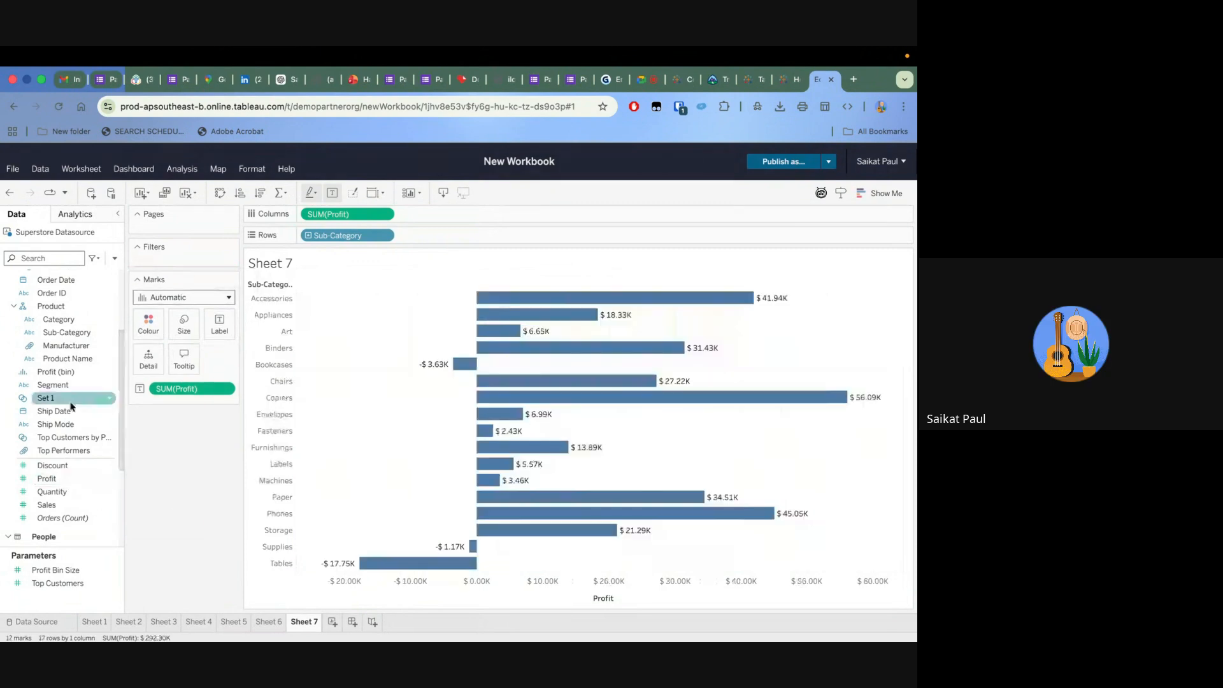
pyautogui.moveTo(61, 482); pyautogui.dragTo(208, 254)
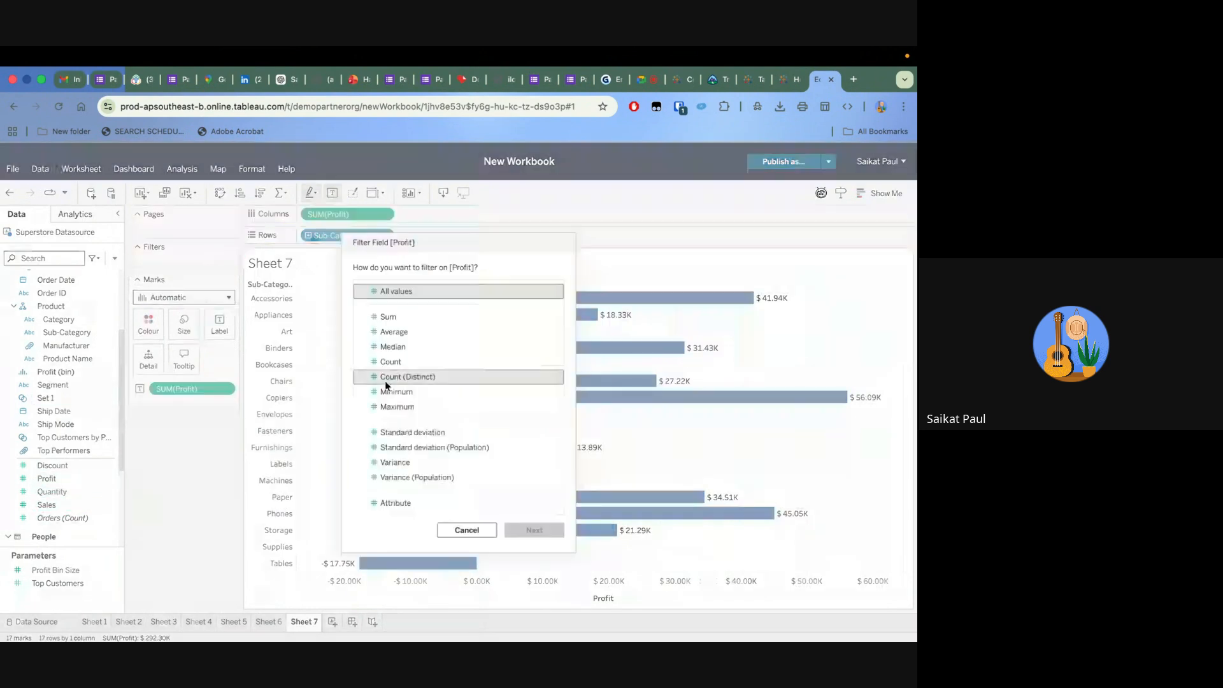
pyautogui.click(429, 317)
pyautogui.click(539, 546)
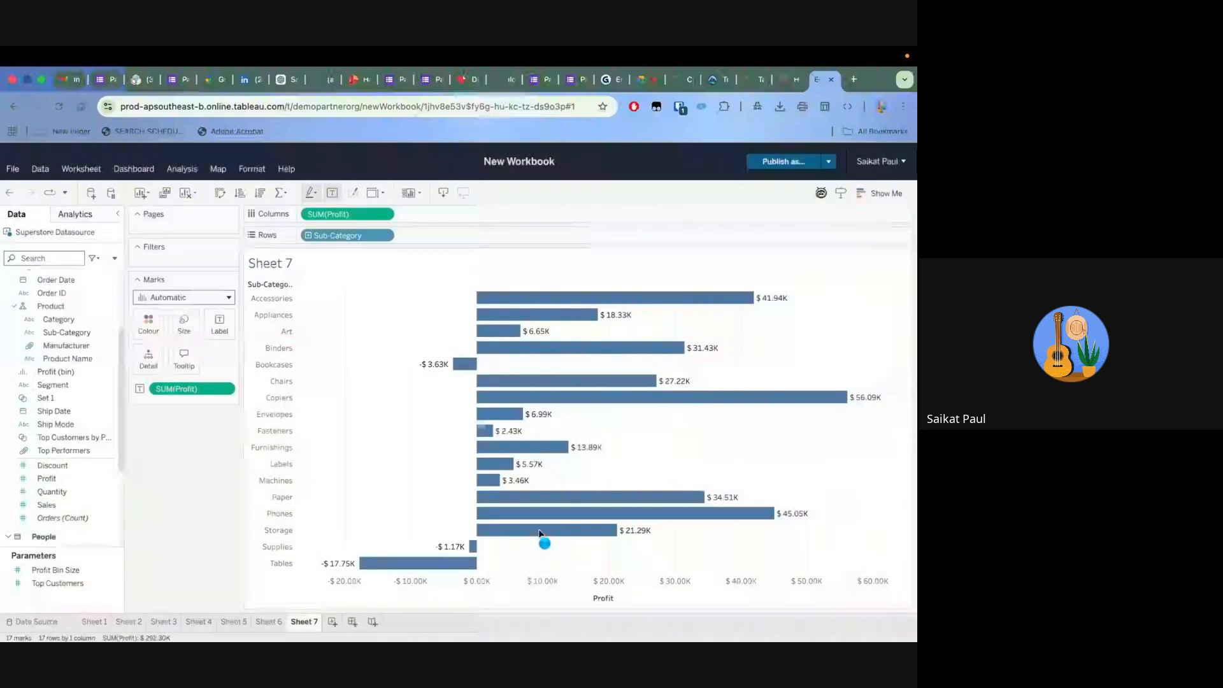
pyautogui.click(420, 312)
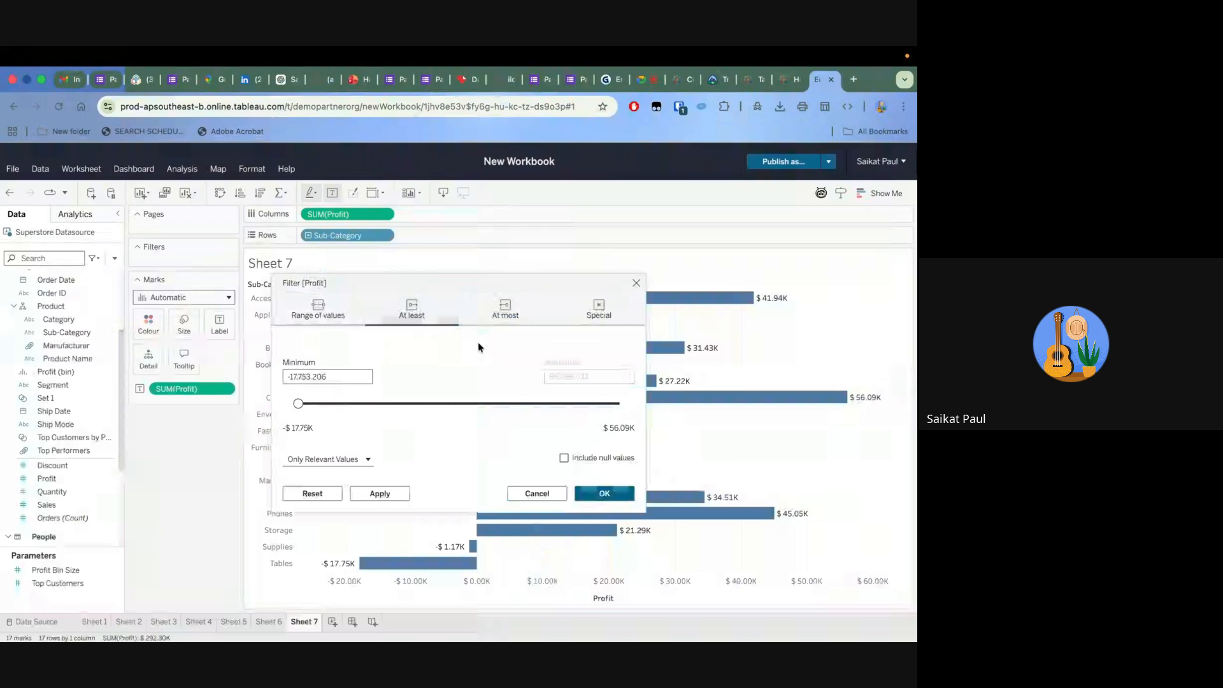
pyautogui.click(507, 301)
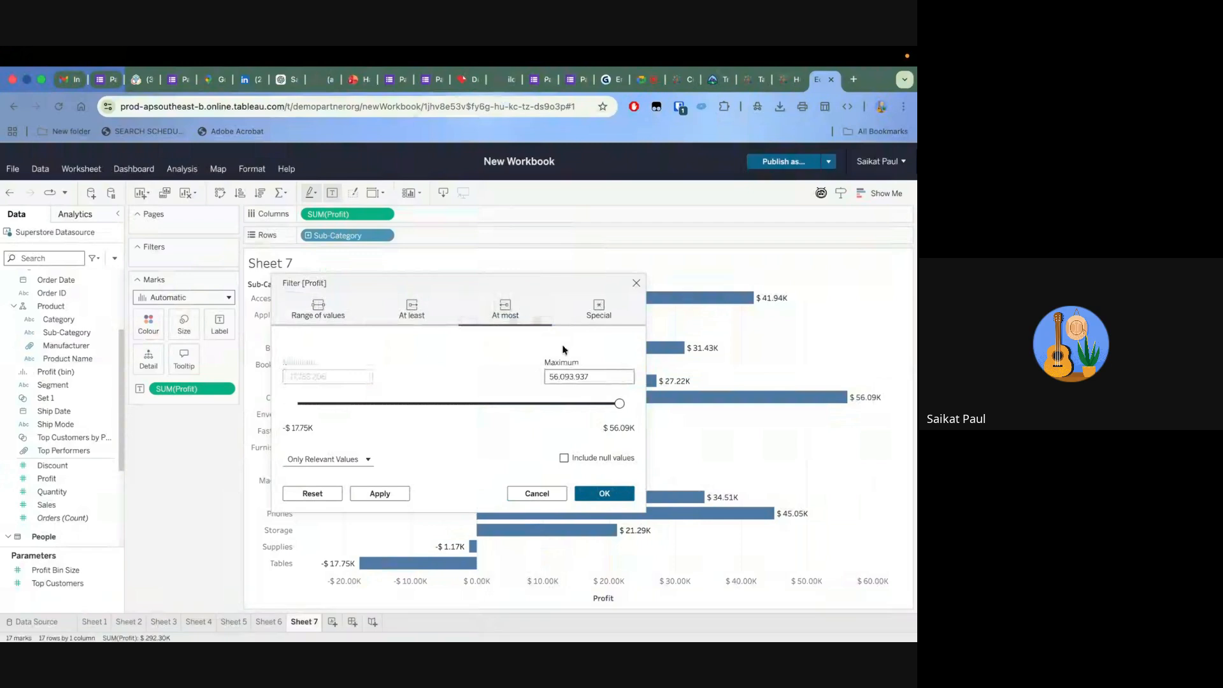
pyautogui.click(598, 307)
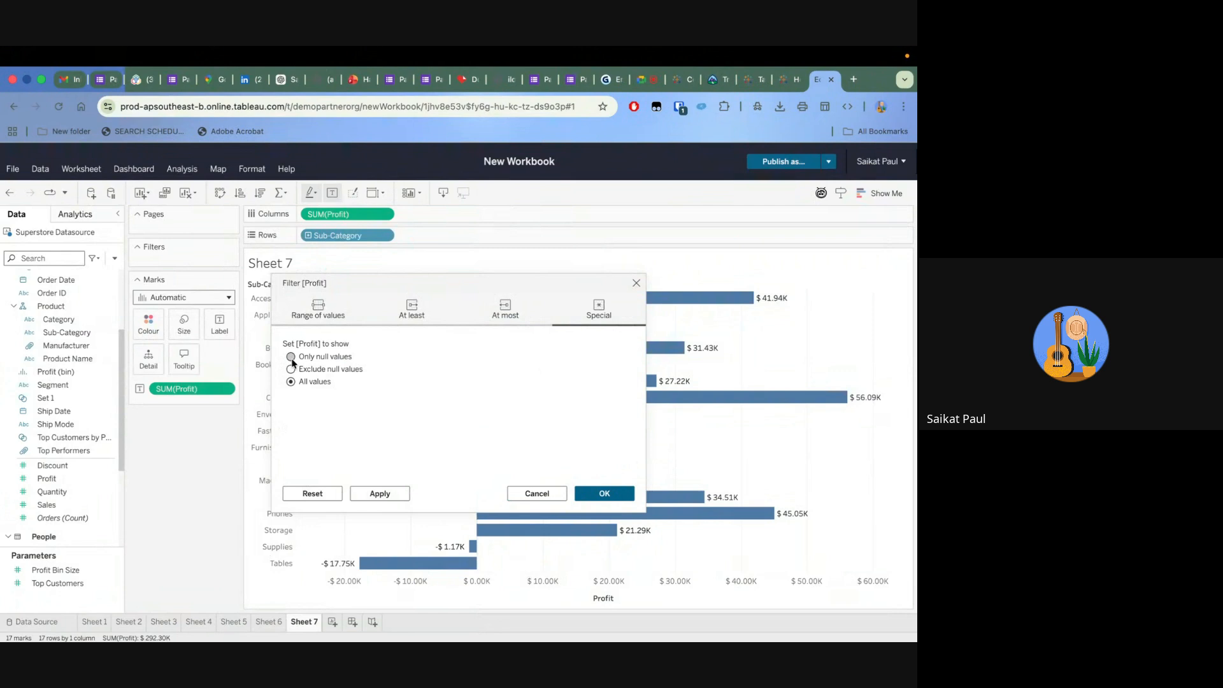
pyautogui.click(636, 283)
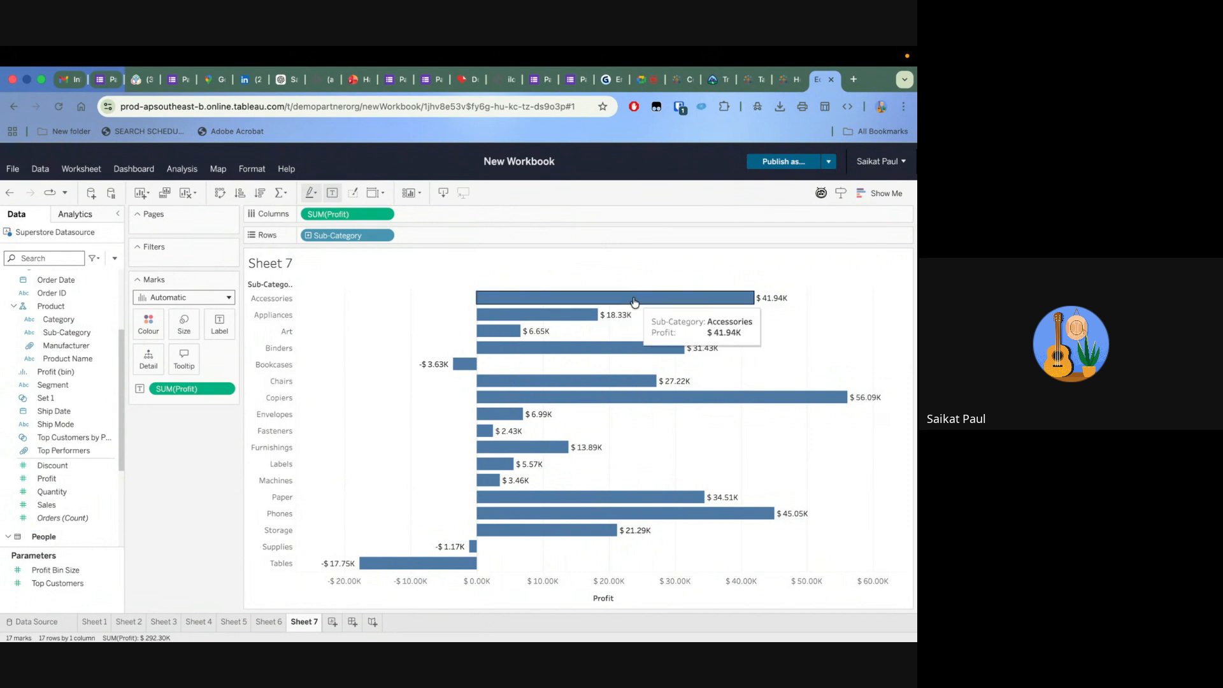
# Add a new blank worksheet after Sheet 7
pyautogui.click(333, 625)
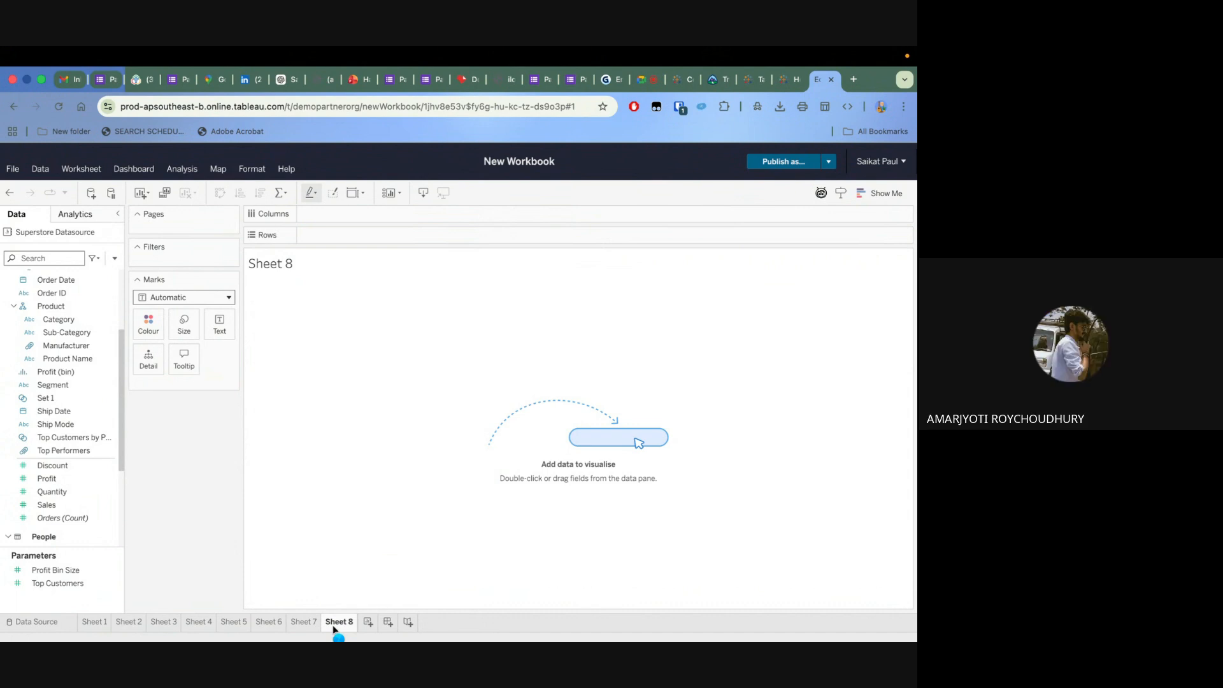
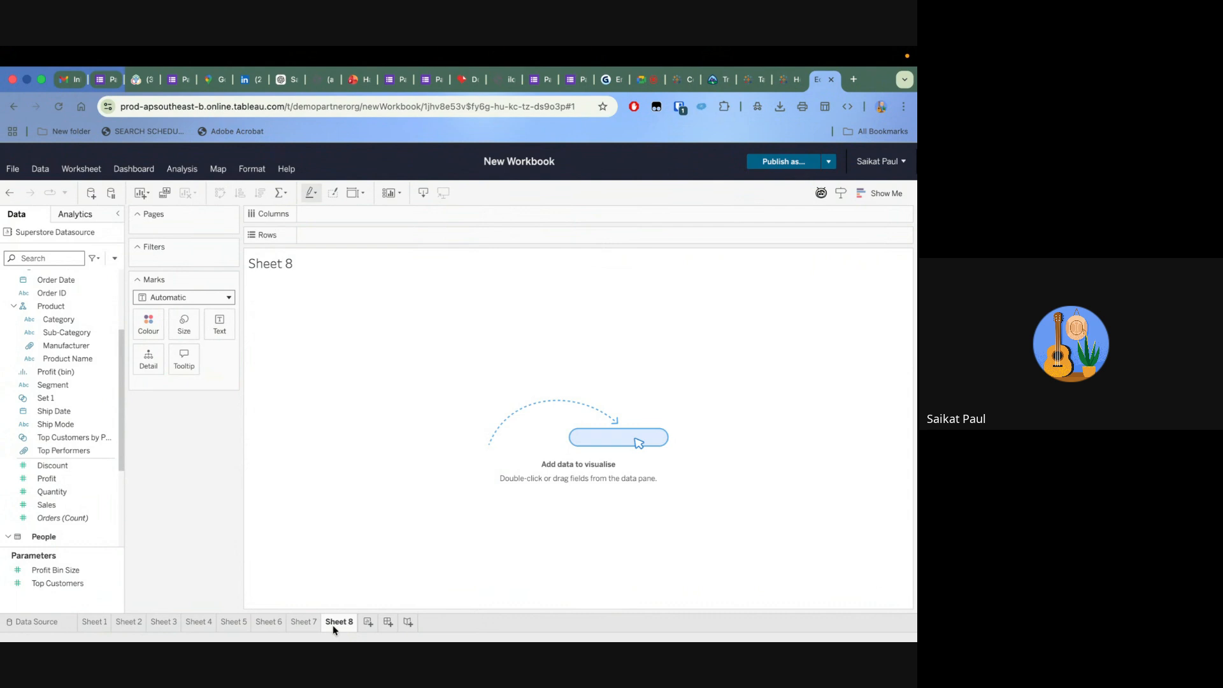
# Build a horizontal bar chart of the sum of Sales by Sub-Category on Sheet 8, sorted descending
pyautogui.click(66, 506)
pyautogui.moveTo(67, 506); pyautogui.dragTo(356, 218)
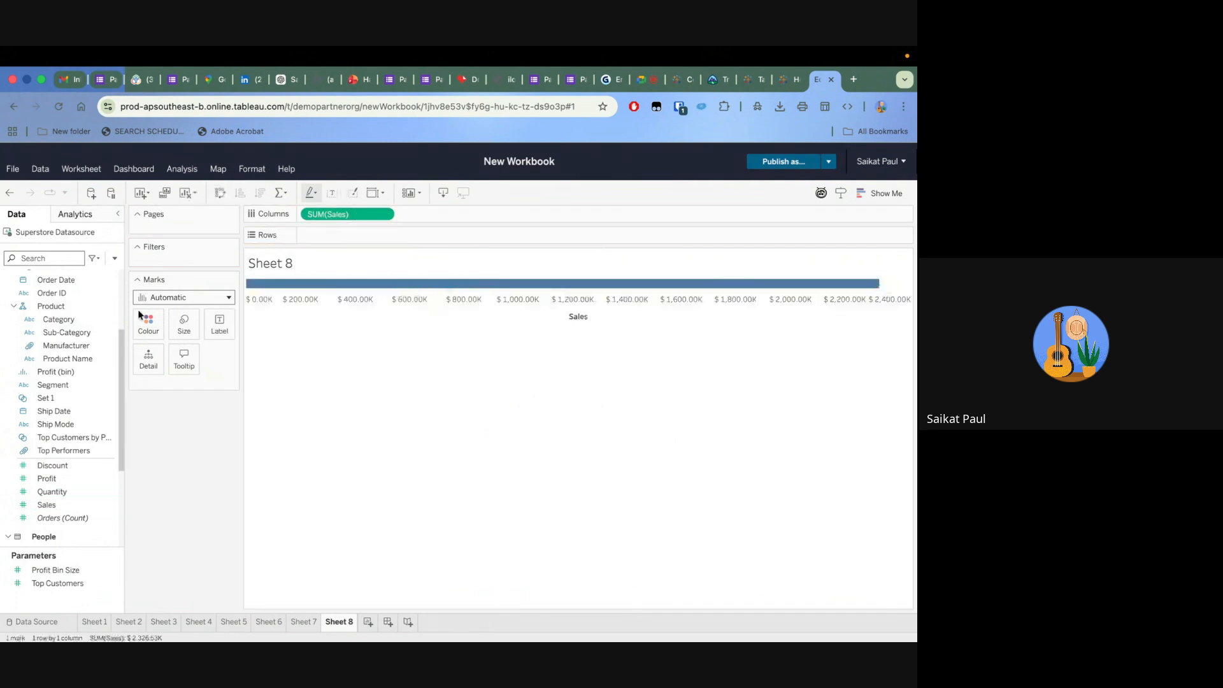
pyautogui.moveTo(80, 334); pyautogui.dragTo(348, 241)
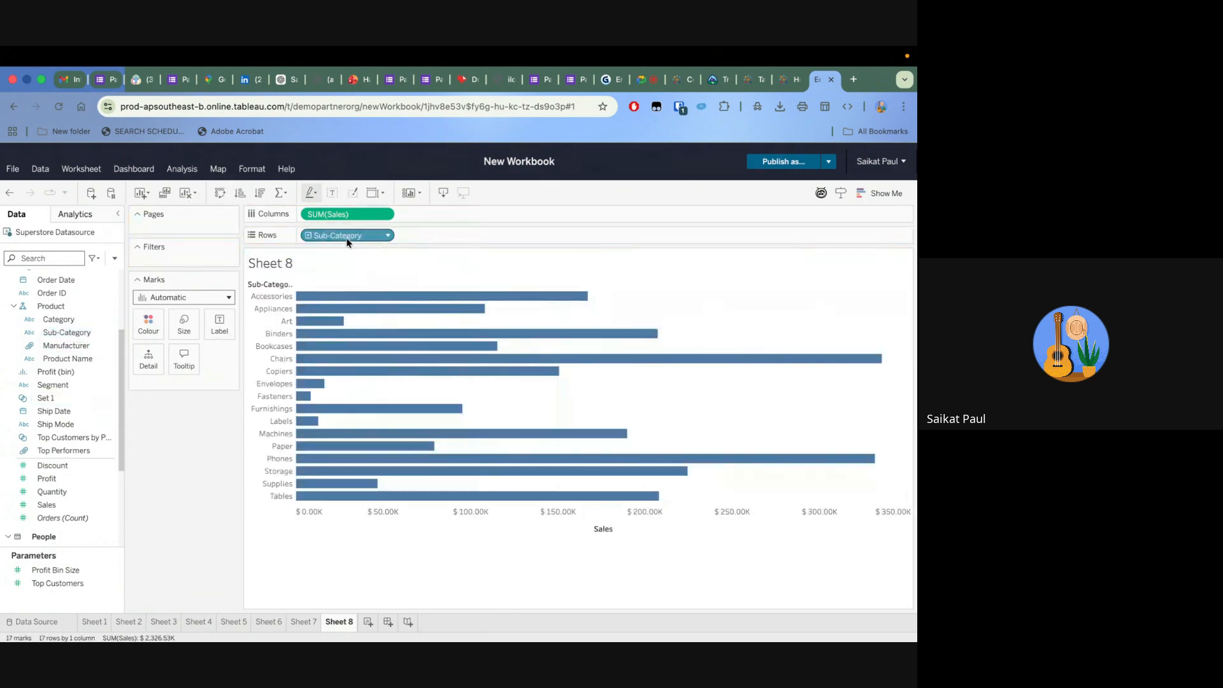
pyautogui.click(261, 194)
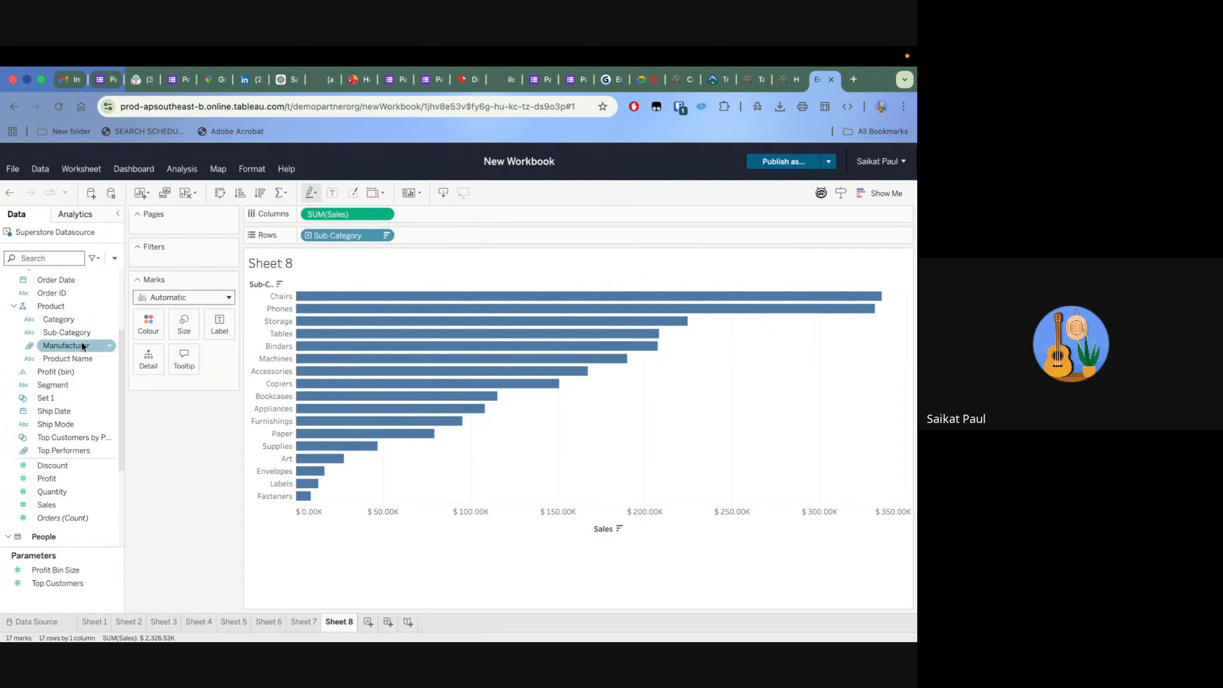
# Start a filter on Sub-Category and limit it by field to the top 5
pyautogui.moveTo(77, 337); pyautogui.dragTo(198, 251)
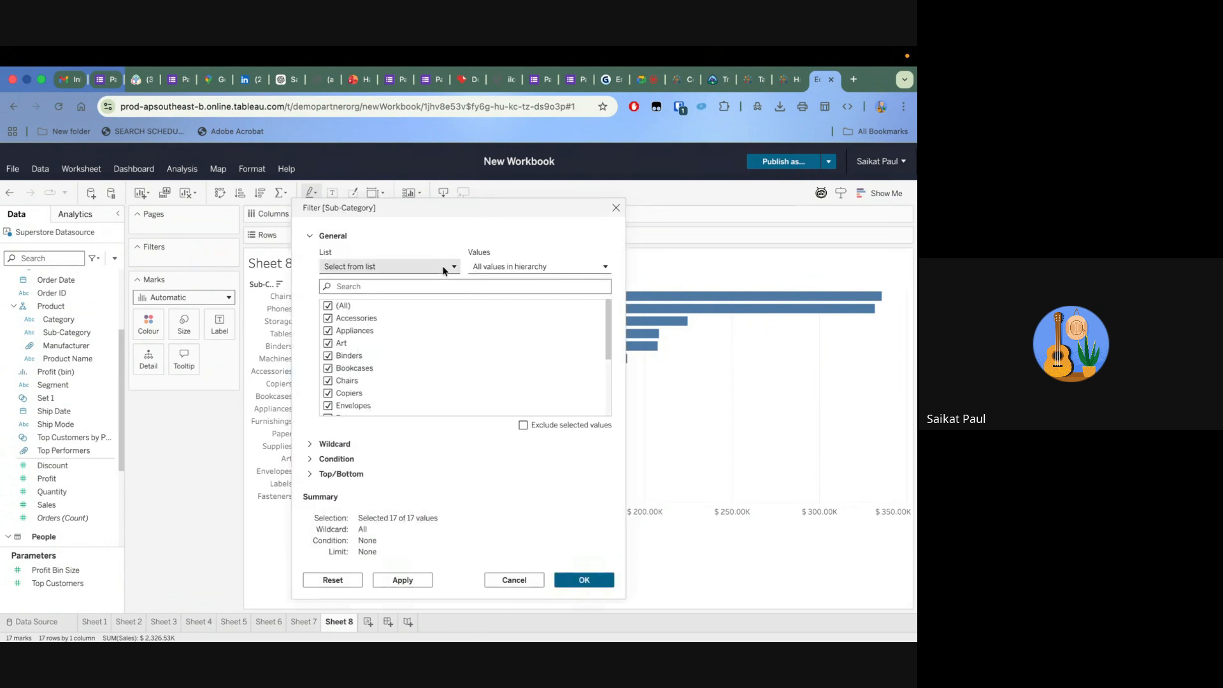
pyautogui.click(328, 474)
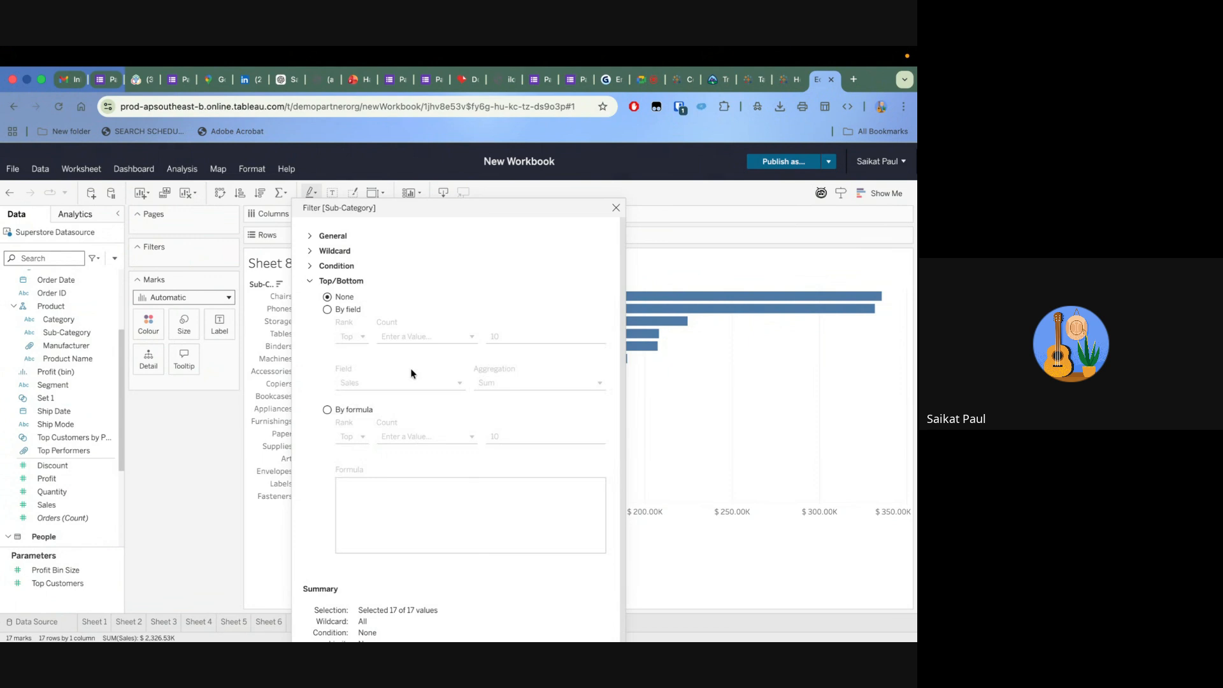
pyautogui.click(328, 310)
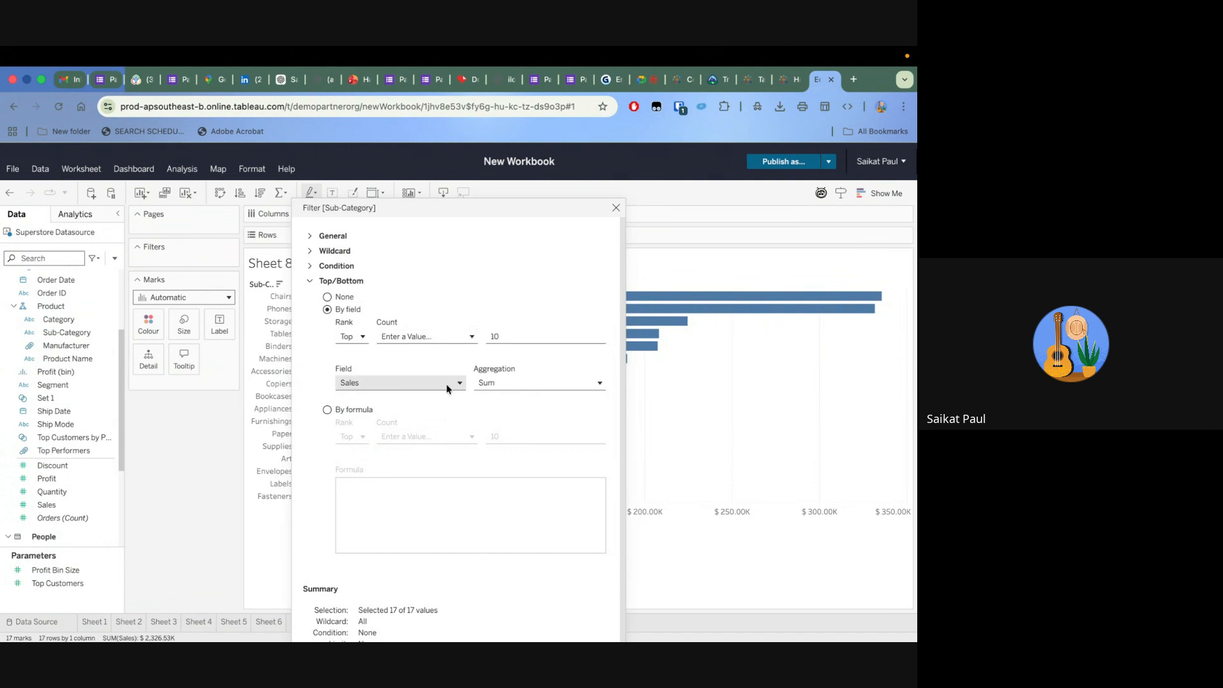
pyautogui.click(503, 336)
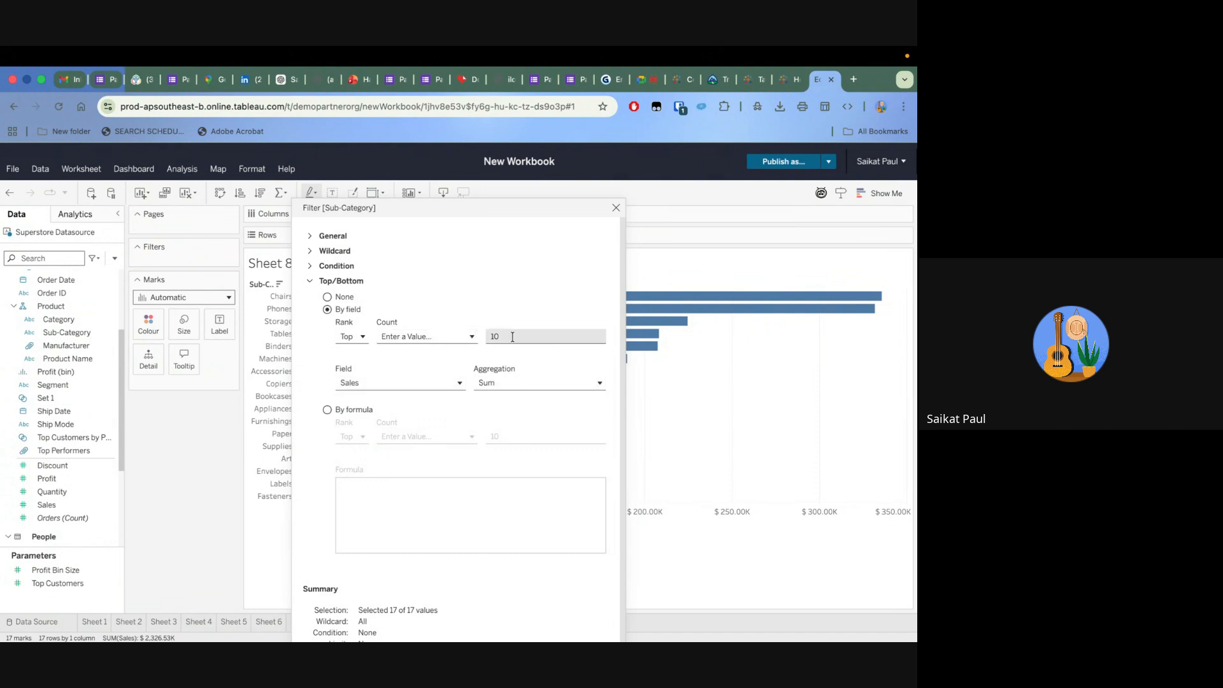
pyautogui.press('BackSpace')
pyautogui.press('BackSpace')
pyautogui.write('5')
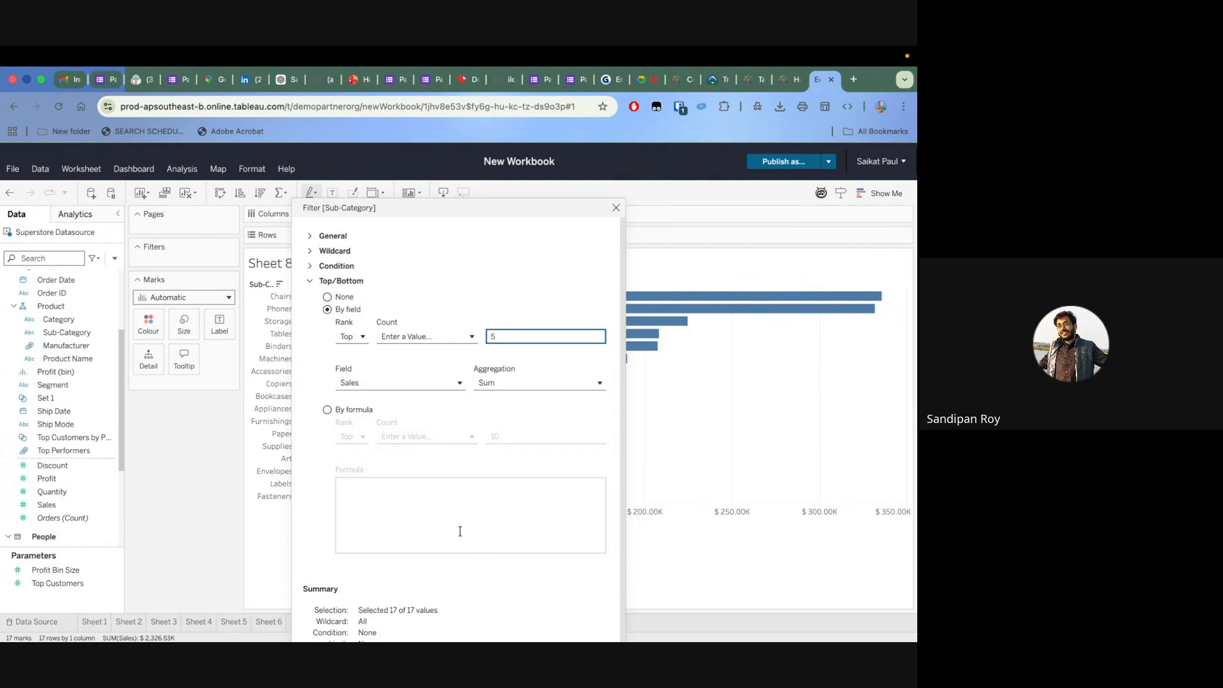
# Base the top-5 Sub-Category limit on the sum of Sales, then apply and accept the filter
pyautogui.moveTo(465, 205); pyautogui.dragTo(491, 151)
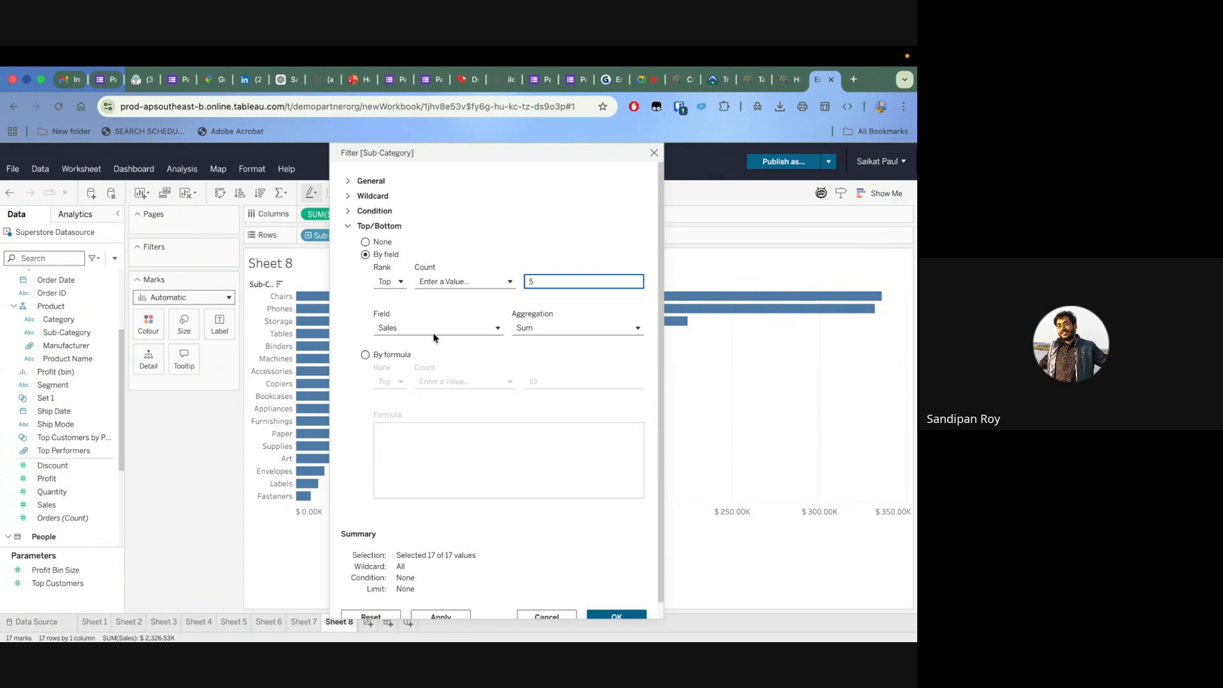
pyautogui.click(451, 281)
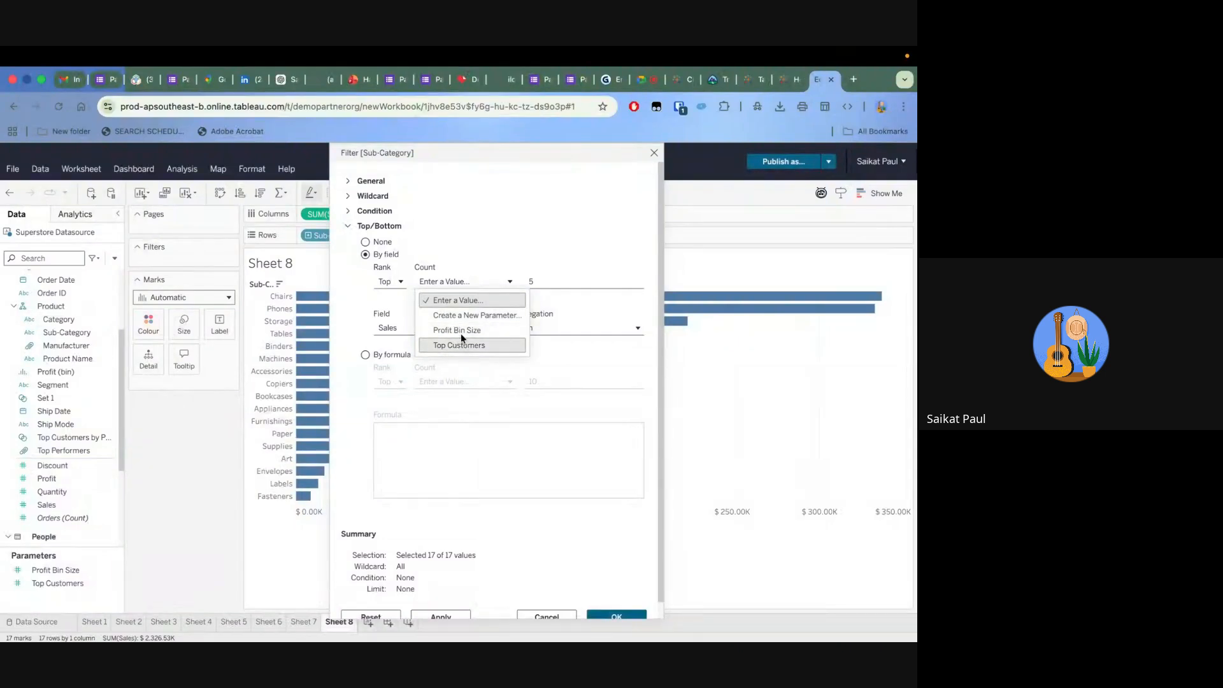
pyautogui.click(509, 240)
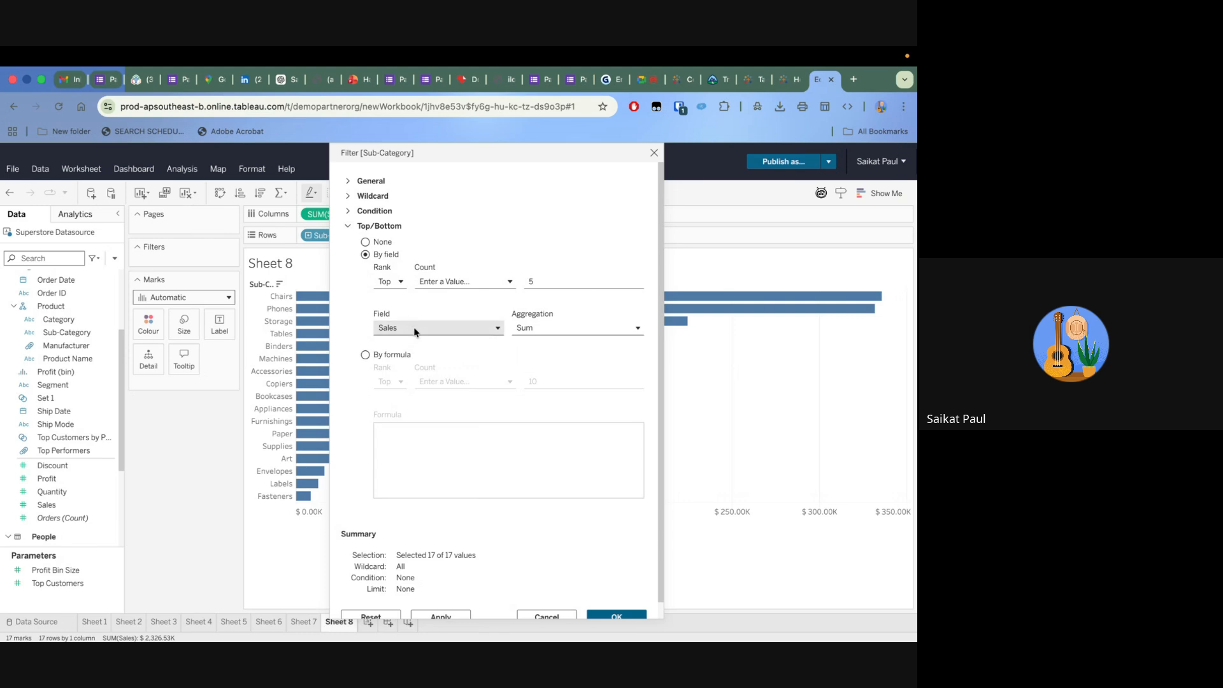
pyautogui.click(544, 330)
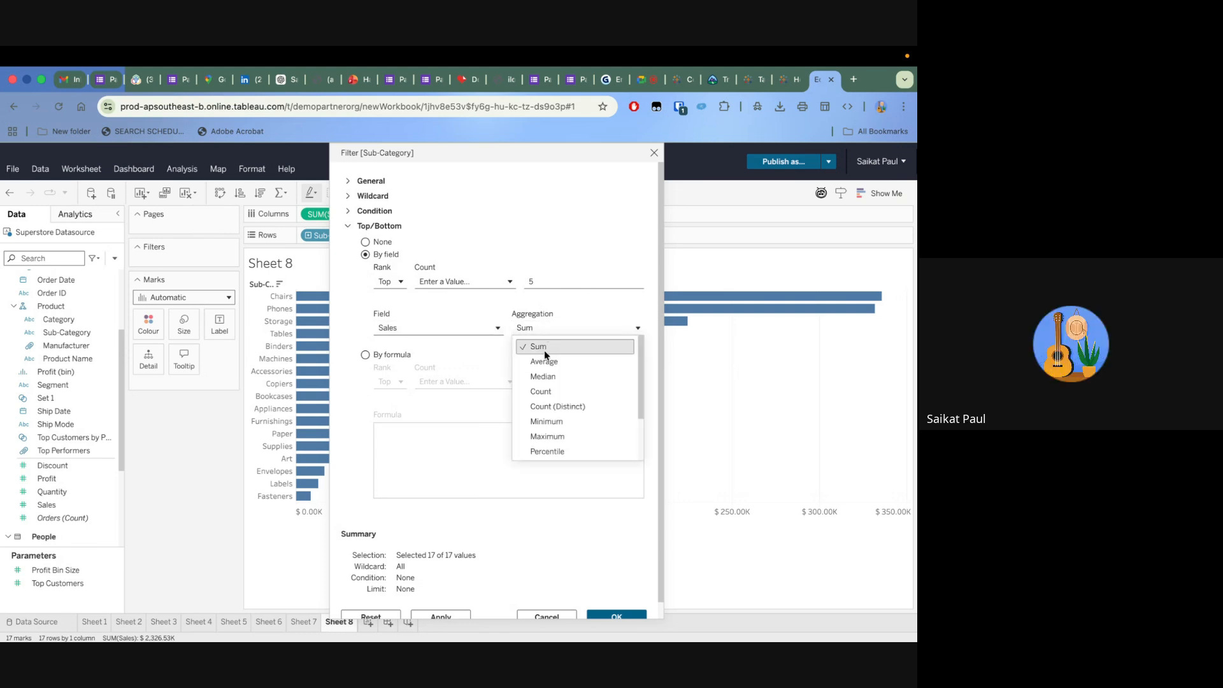
pyautogui.click(553, 344)
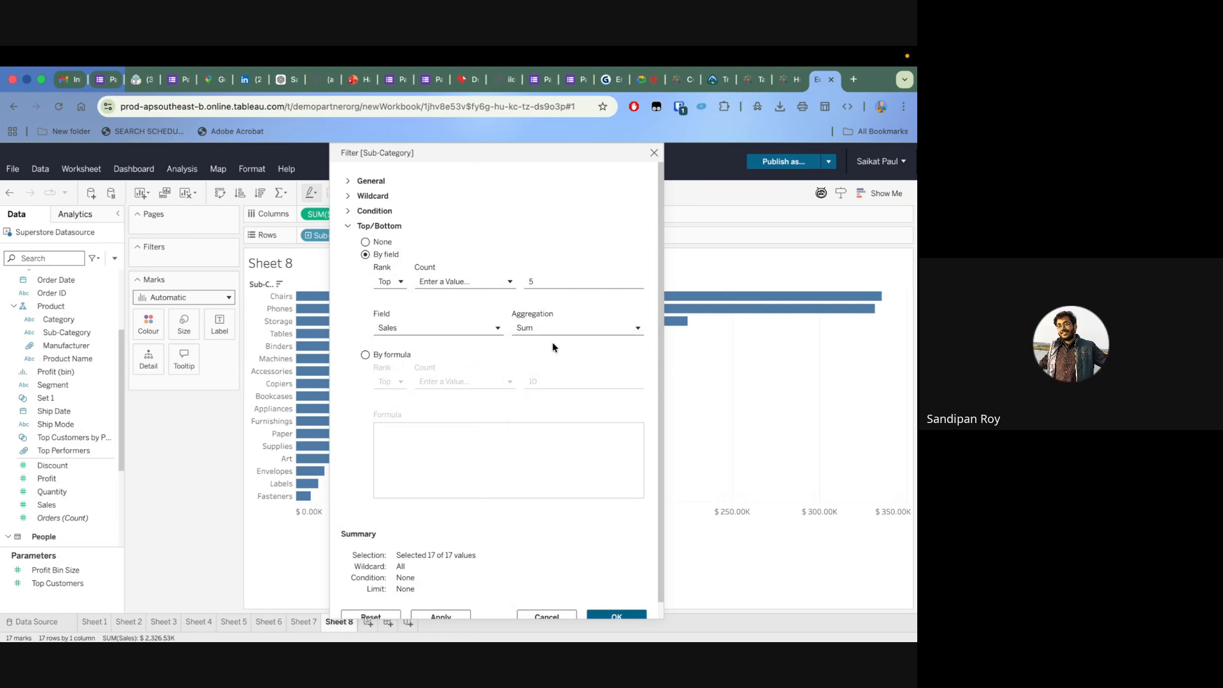
pyautogui.click(442, 617)
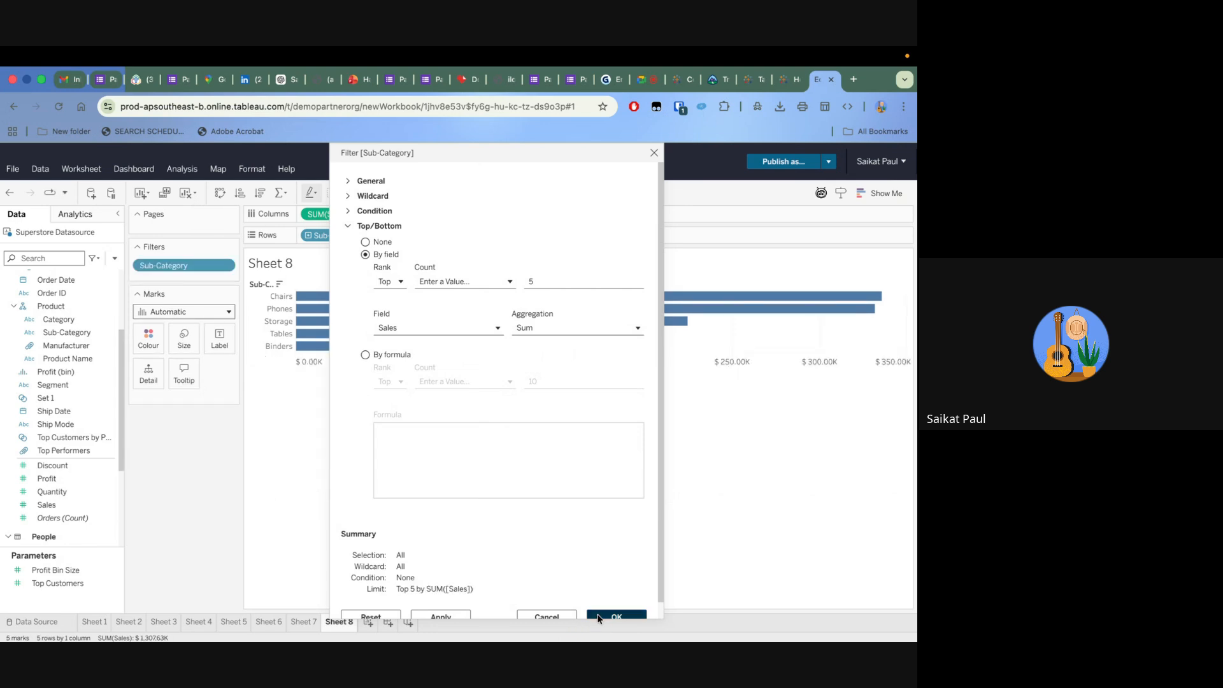
pyautogui.click(599, 616)
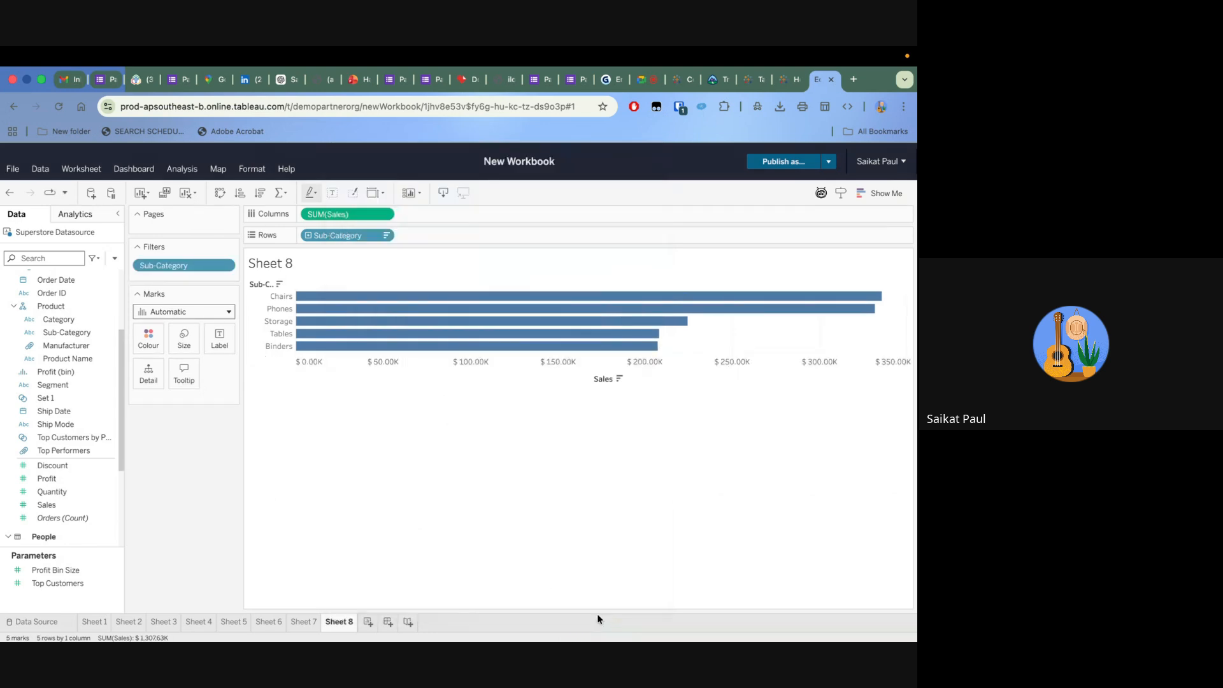
# Fit the bar chart to the entire view and add a Category filter that keeps only Furniture
pyautogui.click(383, 195)
pyautogui.click(400, 260)
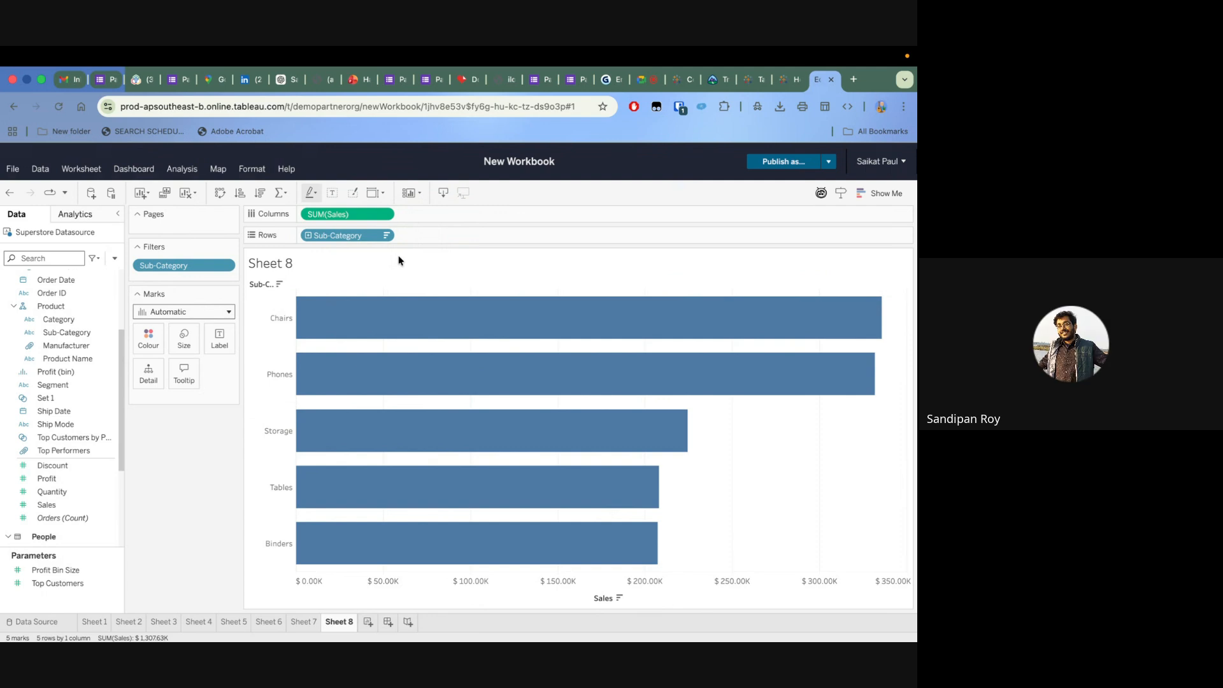
pyautogui.click(60, 320)
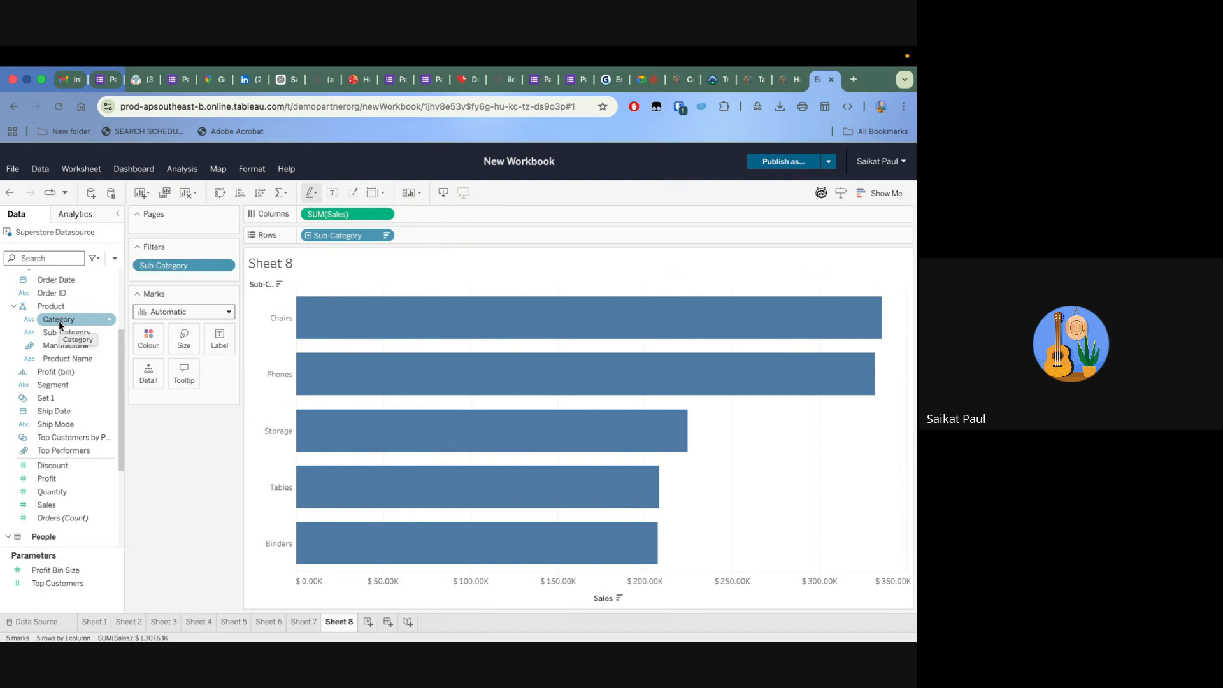
pyautogui.moveTo(59, 320); pyautogui.dragTo(181, 279)
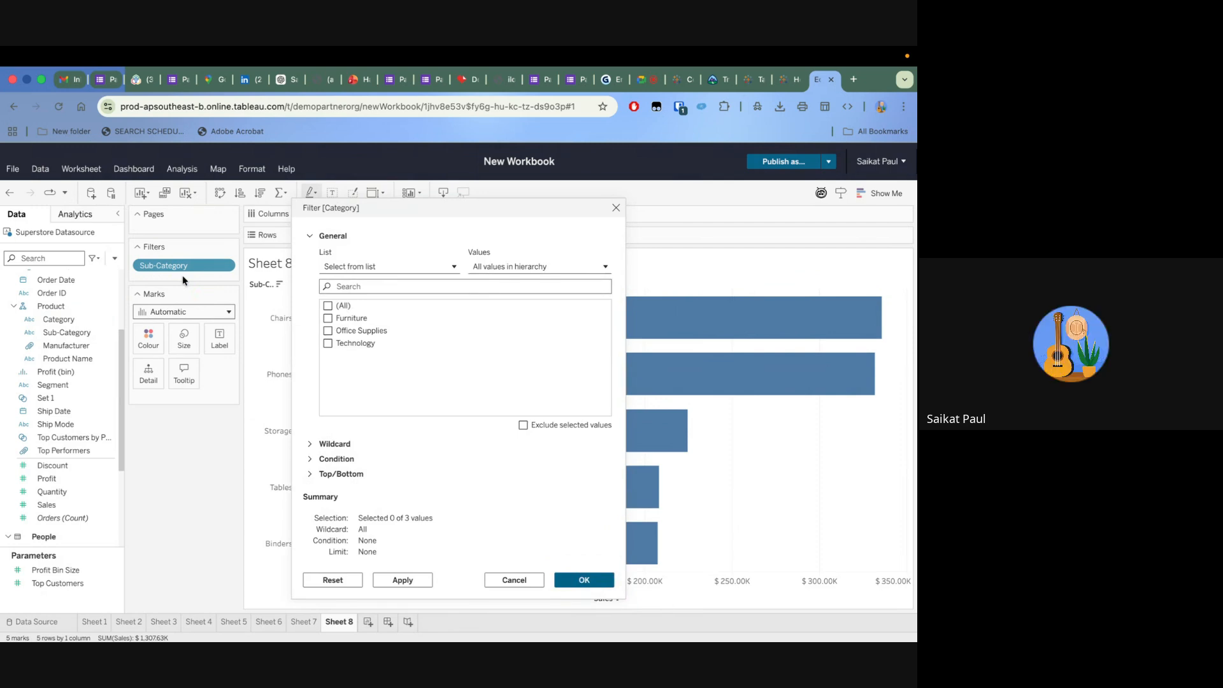
pyautogui.click(329, 318)
pyautogui.click(408, 580)
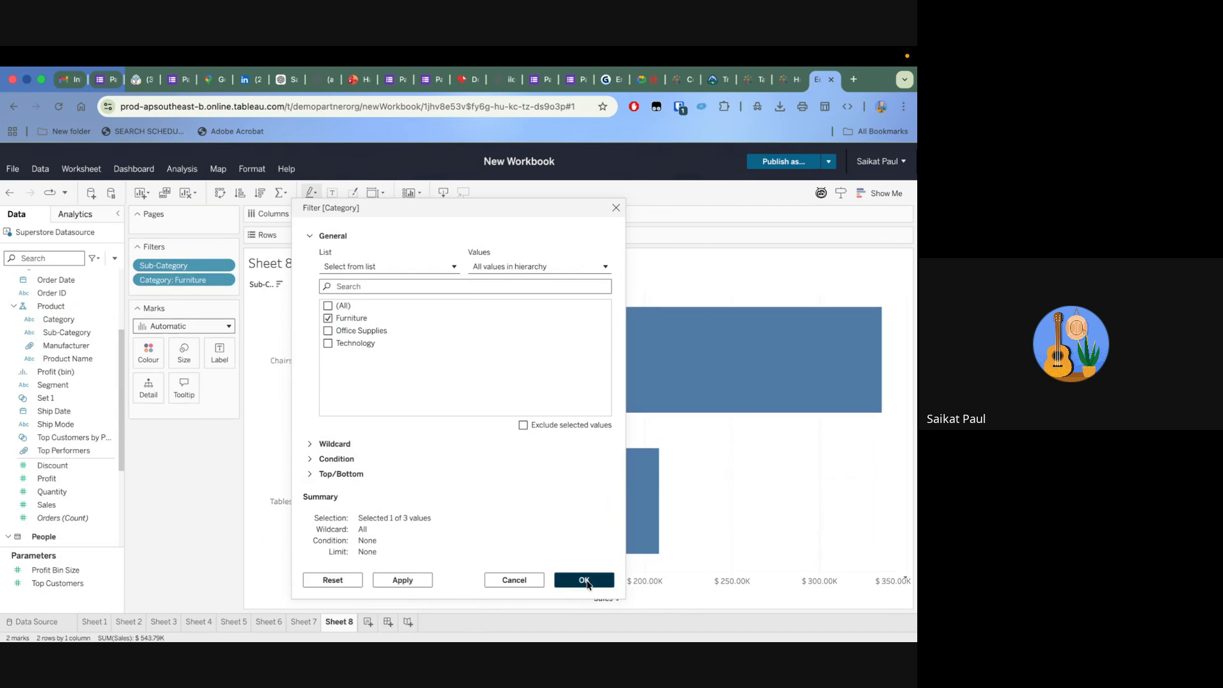
pyautogui.click(583, 580)
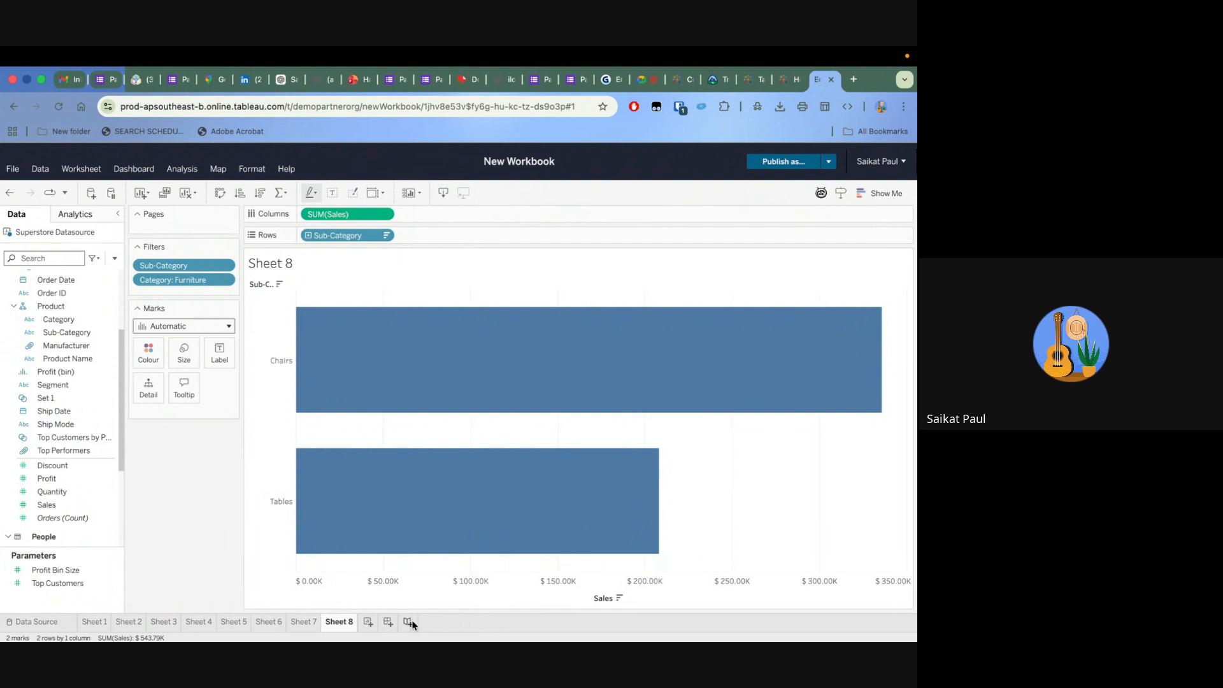
# Add a new worksheet and build a text table of Sales by Category and Sub-Category
pyautogui.click(366, 624)
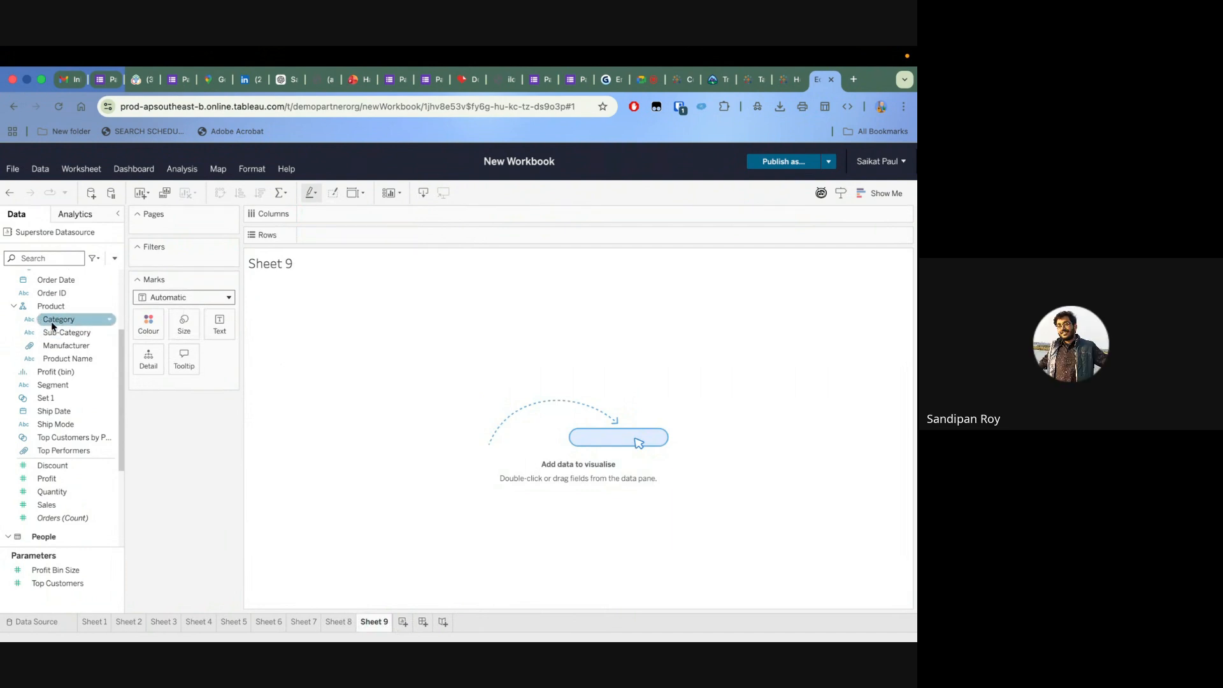
pyautogui.moveTo(53, 327); pyautogui.dragTo(355, 241)
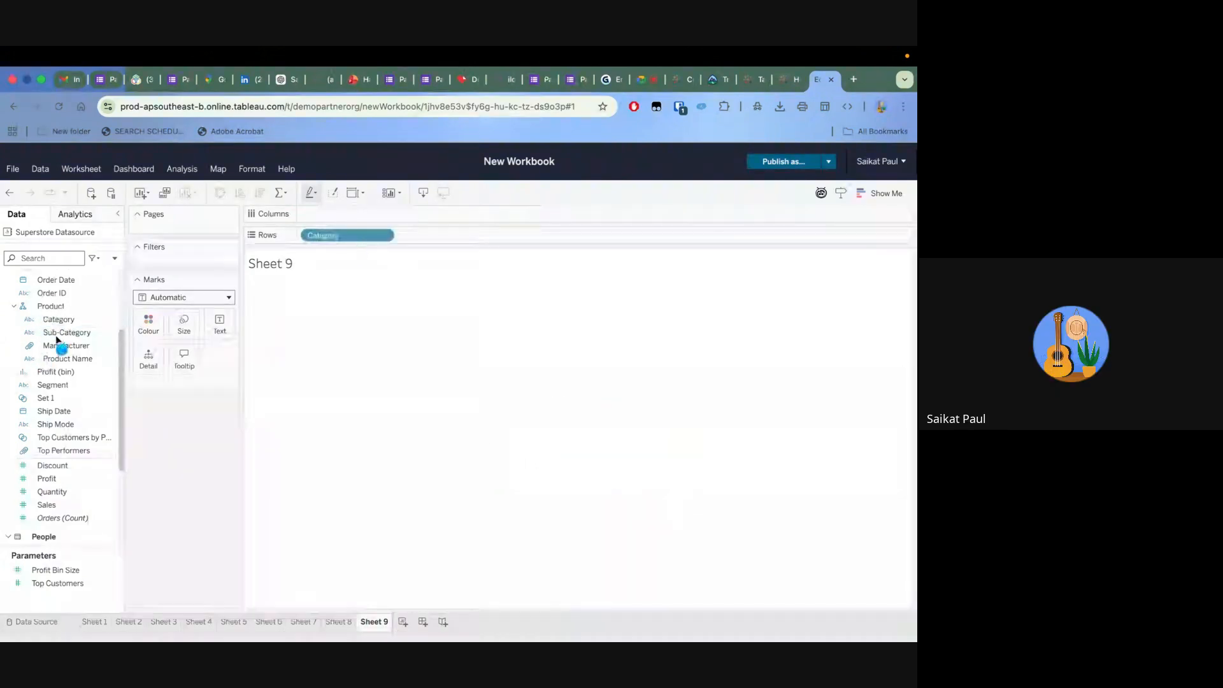
pyautogui.moveTo(56, 333); pyautogui.dragTo(457, 235)
pyautogui.moveTo(53, 508); pyautogui.dragTo(366, 408)
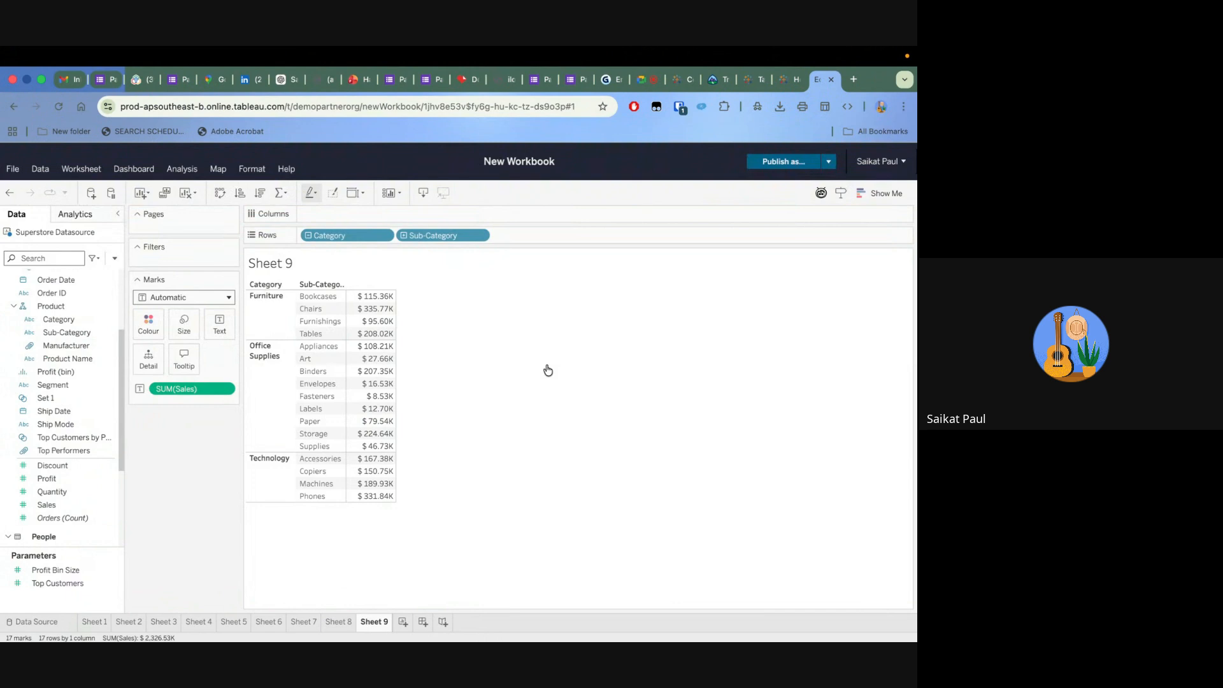
# Return to Sheet 8, remove the Category filter and add it again with only Furniture selected
pyautogui.click(341, 624)
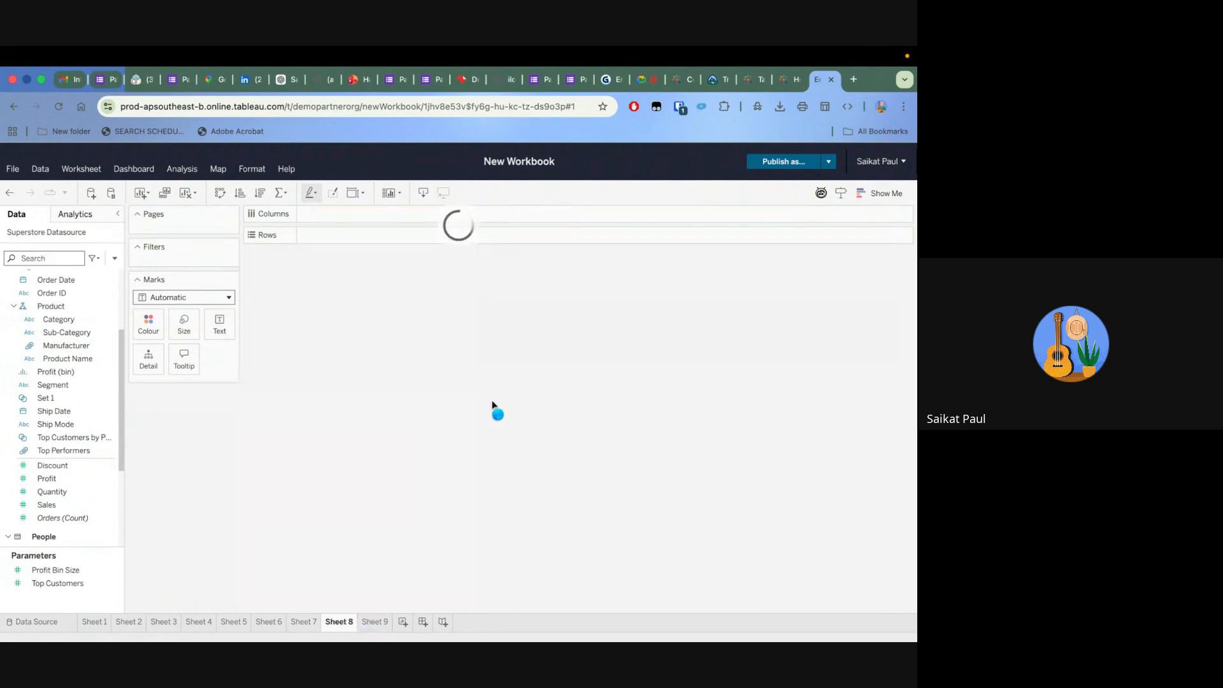
pyautogui.moveTo(493, 400)
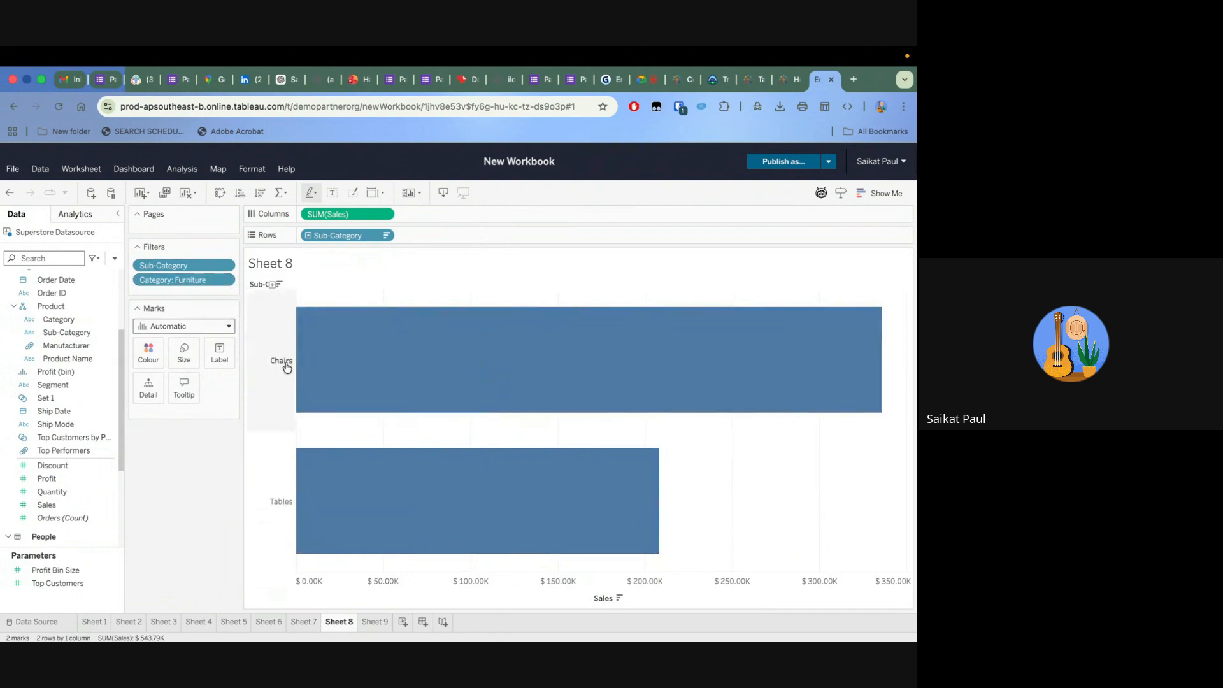
pyautogui.moveTo(248, 627)
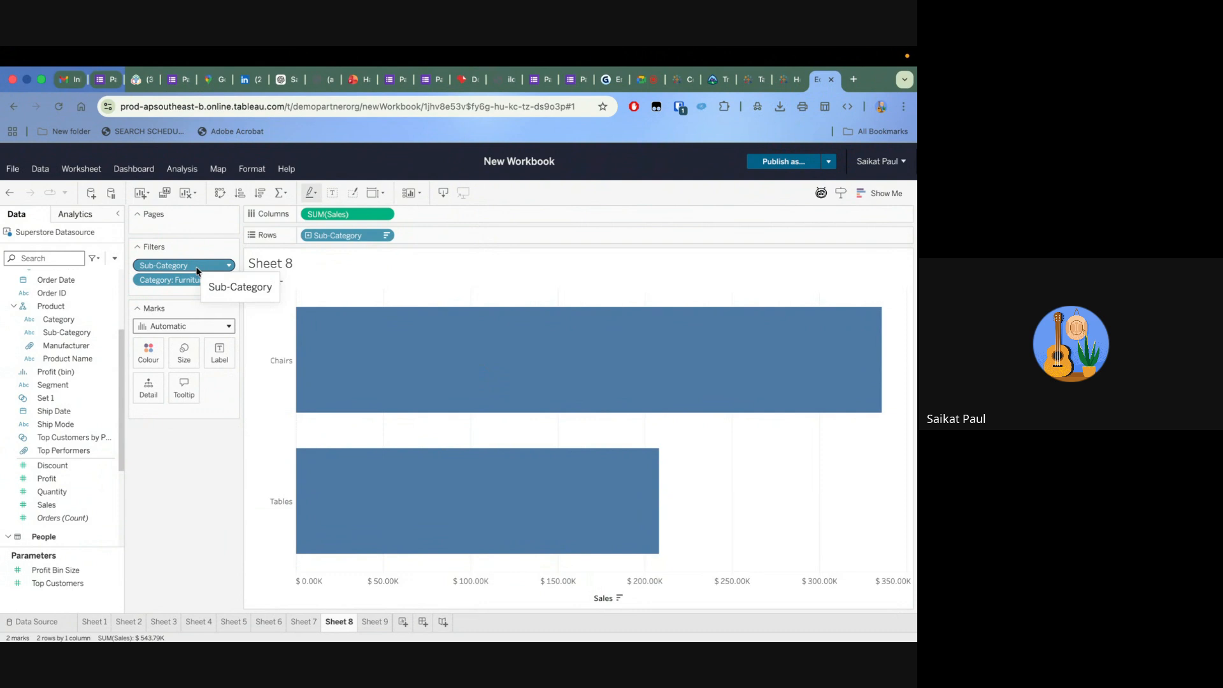
pyautogui.moveTo(188, 280); pyautogui.dragTo(186, 519)
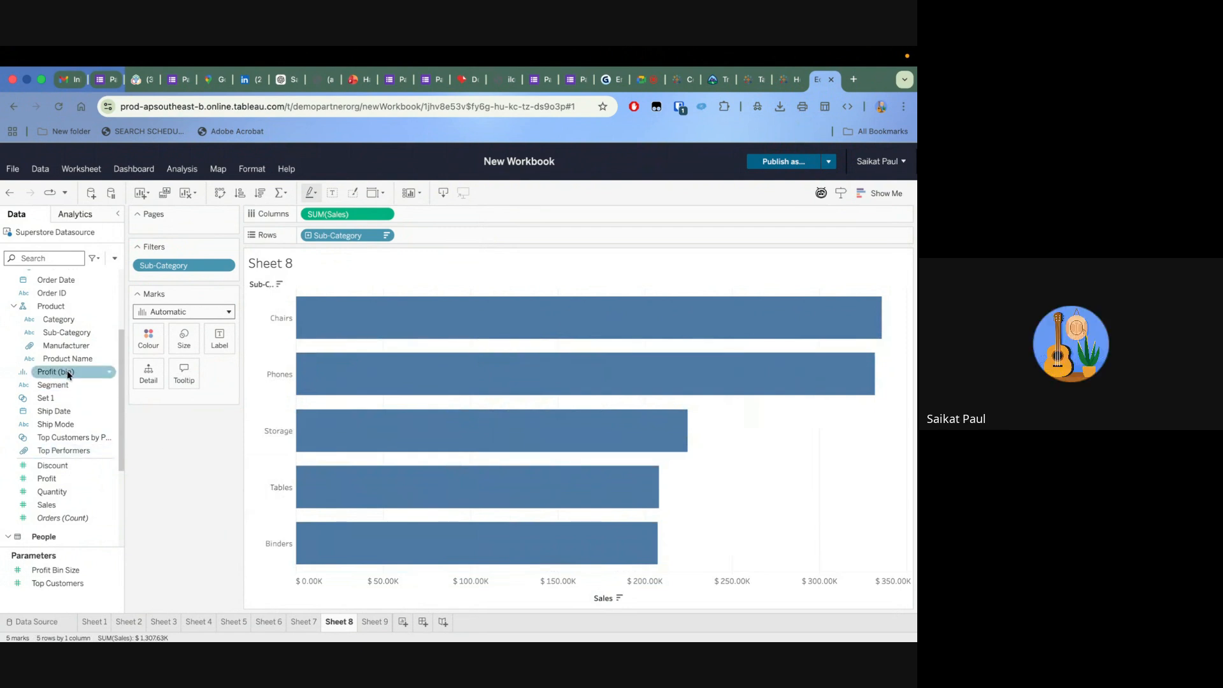
pyautogui.moveTo(59, 319); pyautogui.dragTo(201, 272)
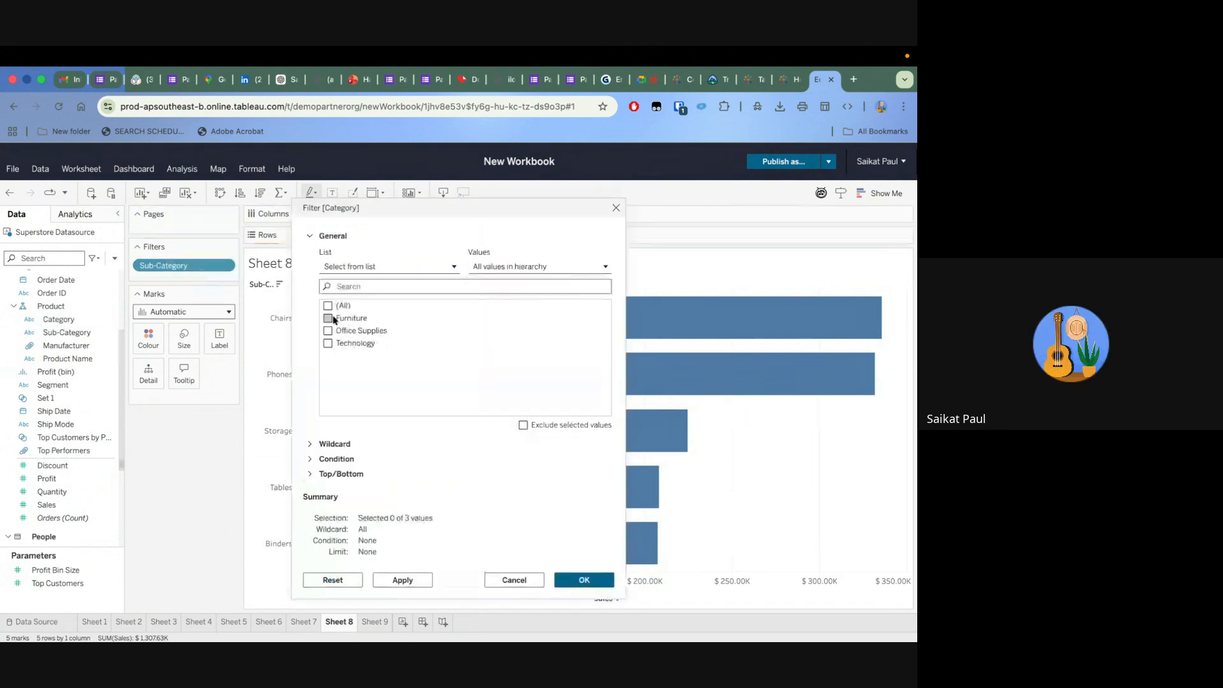
pyautogui.click(332, 319)
pyautogui.click(401, 580)
pyautogui.click(585, 581)
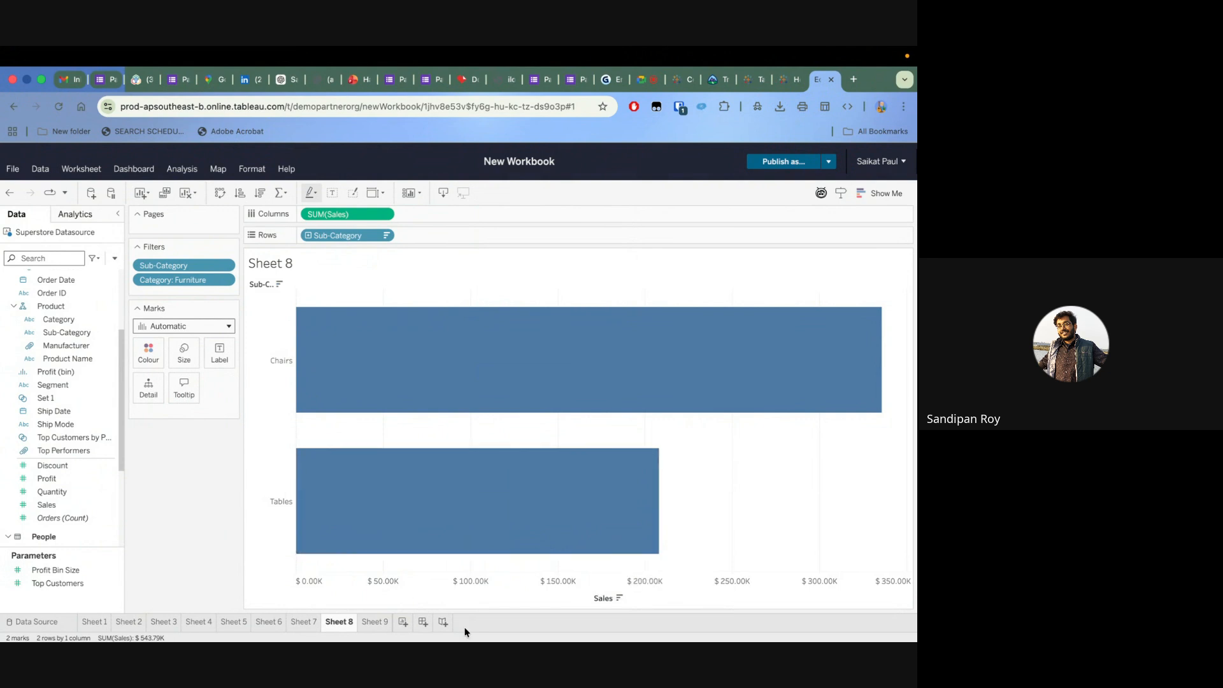
# Review the Sales table on Sheet 9 and add the Category: Furniture filter on Sheet 8 to context
pyautogui.click(368, 622)
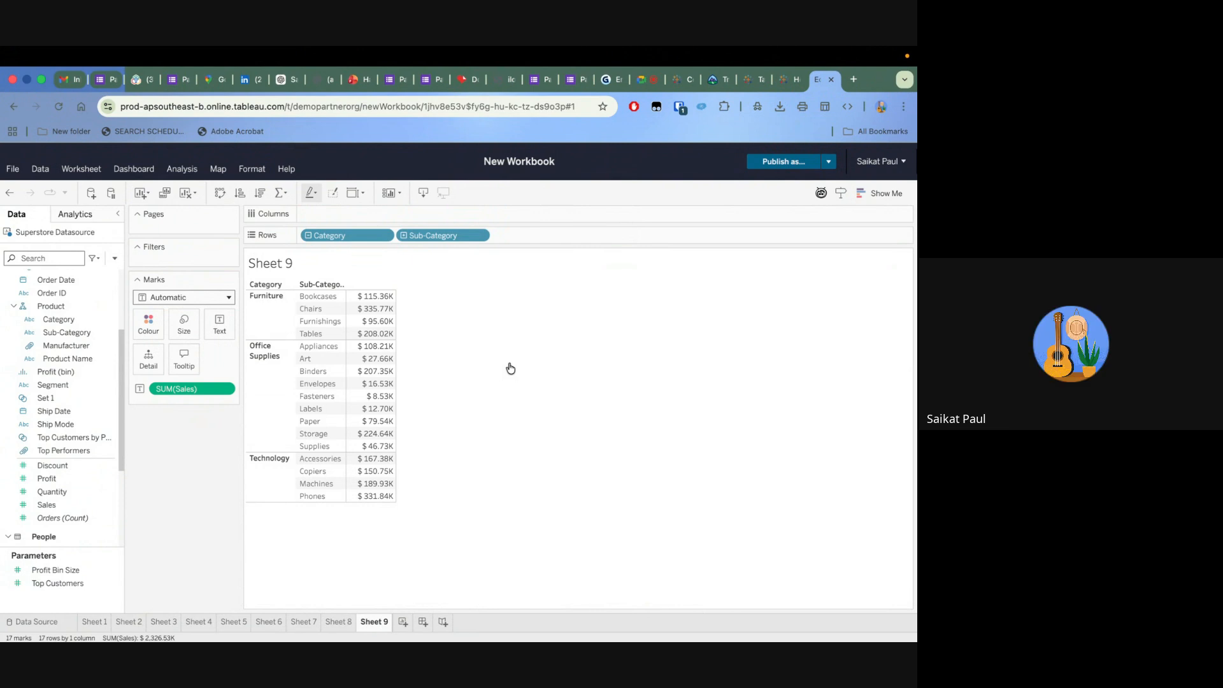
pyautogui.click(349, 624)
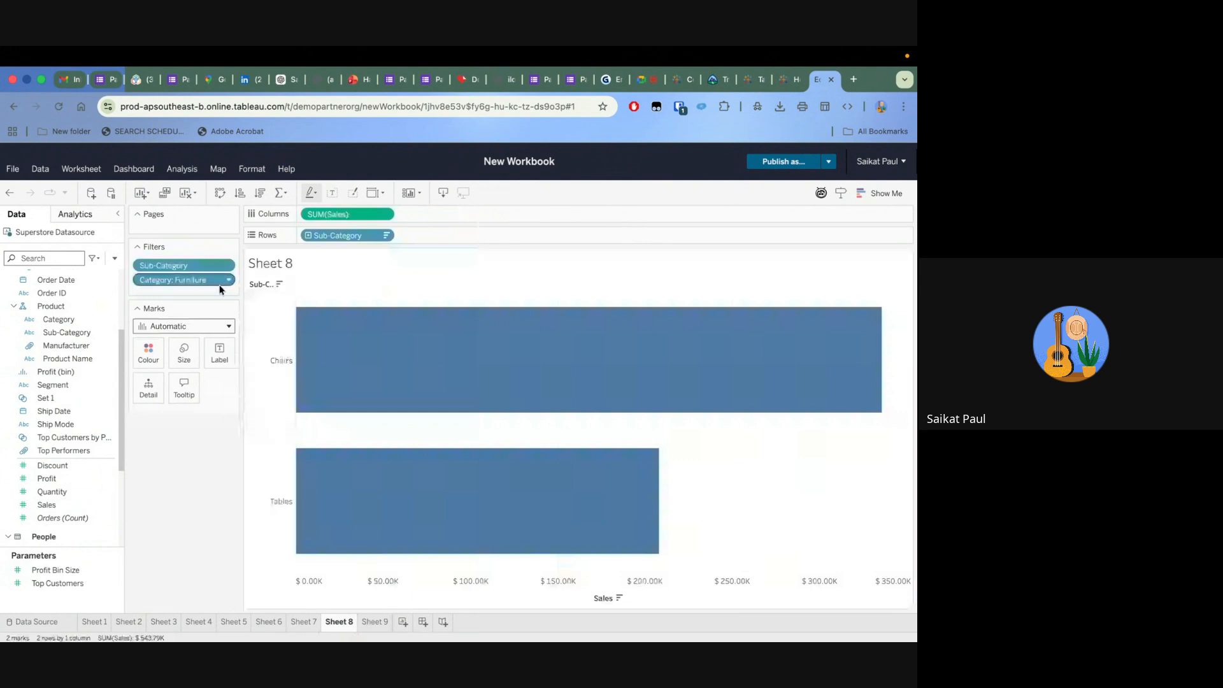
pyautogui.click(229, 281)
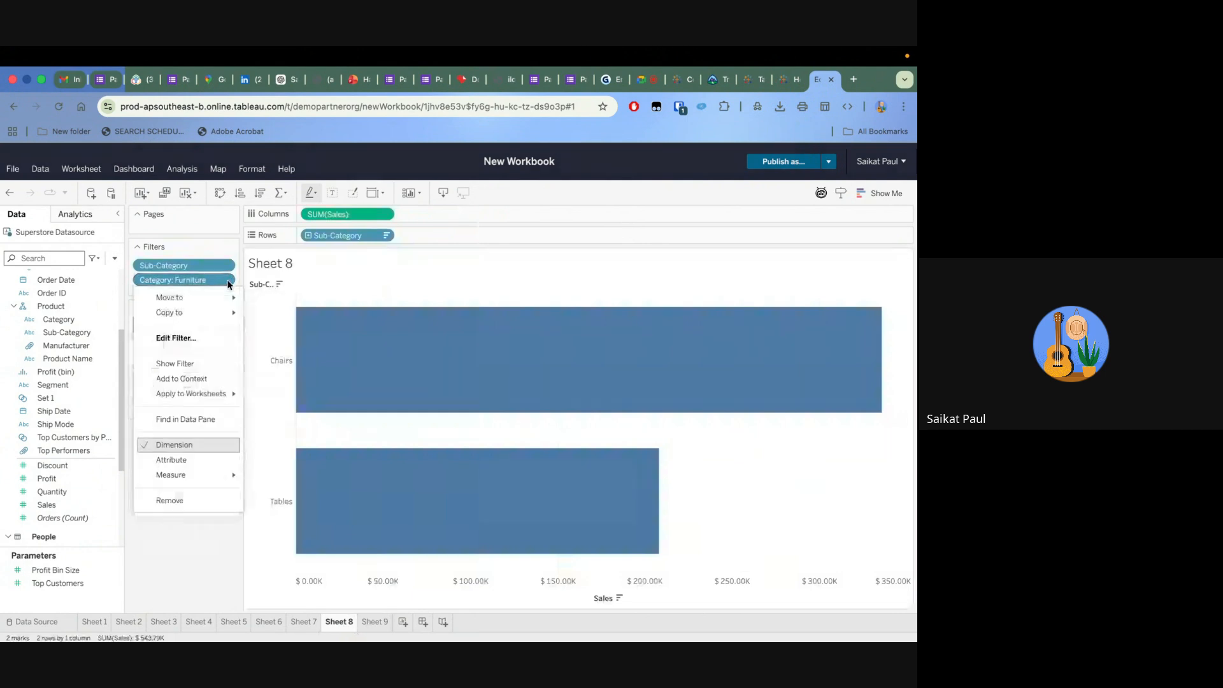
pyautogui.click(193, 379)
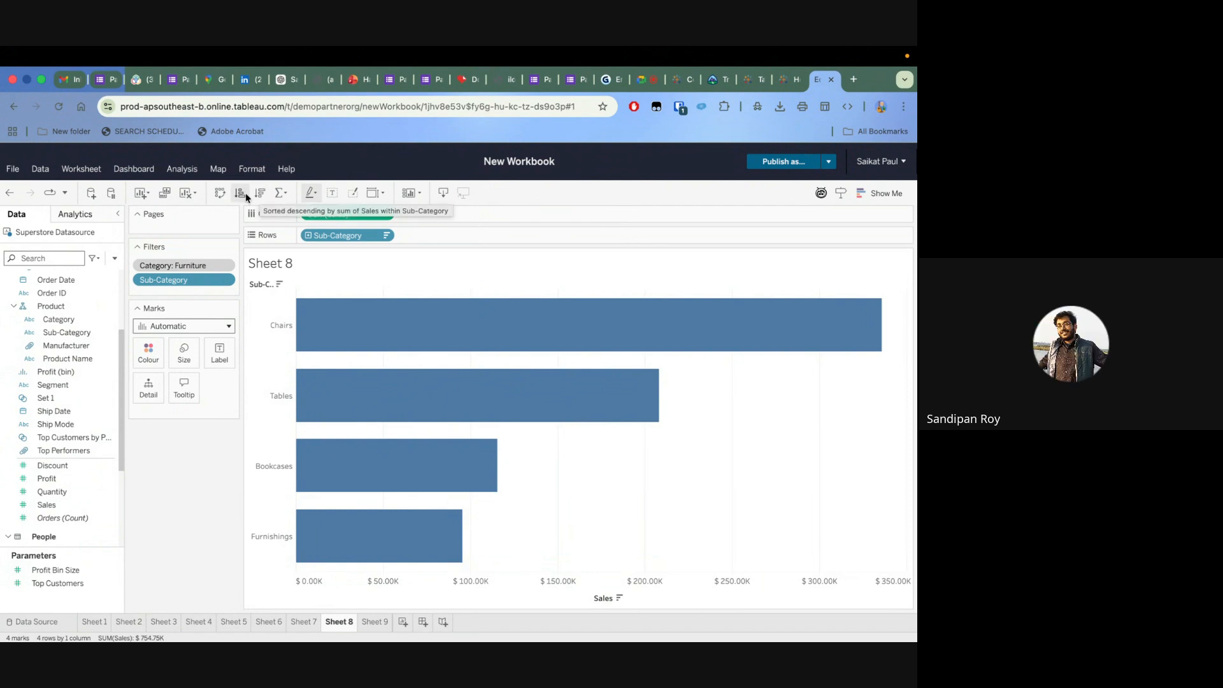
pyautogui.rightClick(279, 288)
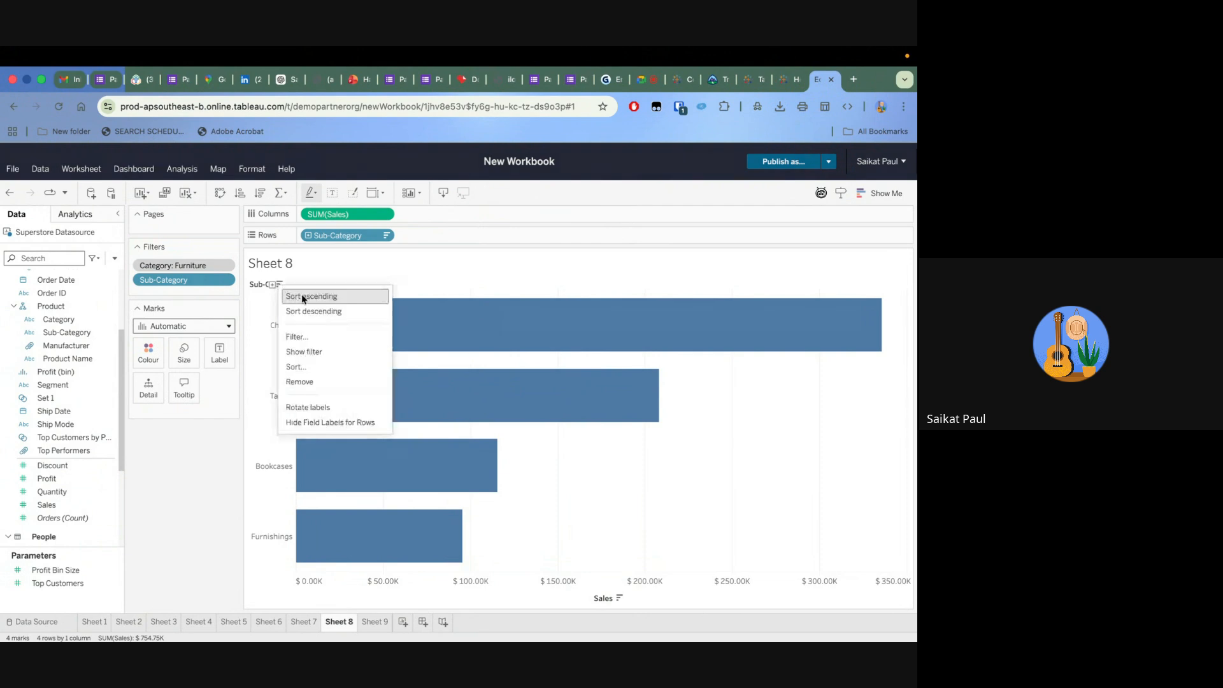
pyautogui.click(261, 319)
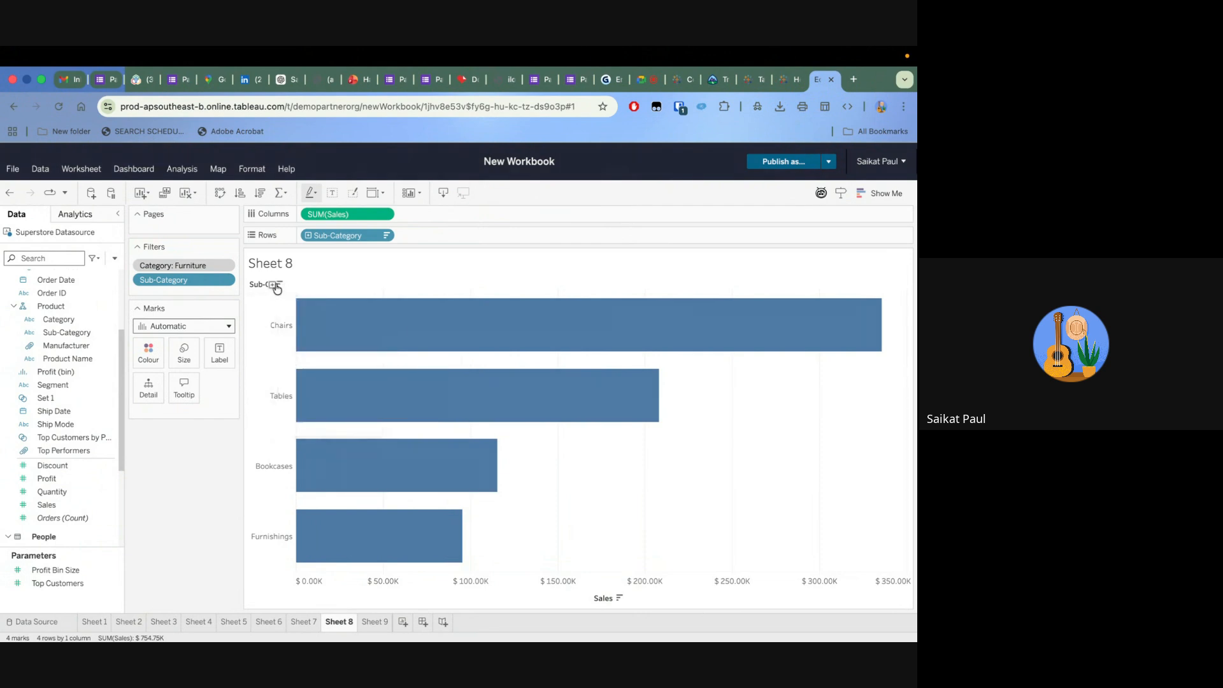
# Add a new worksheet and build a text table of Sales by Sub-Category
pyautogui.moveTo(439, 346)
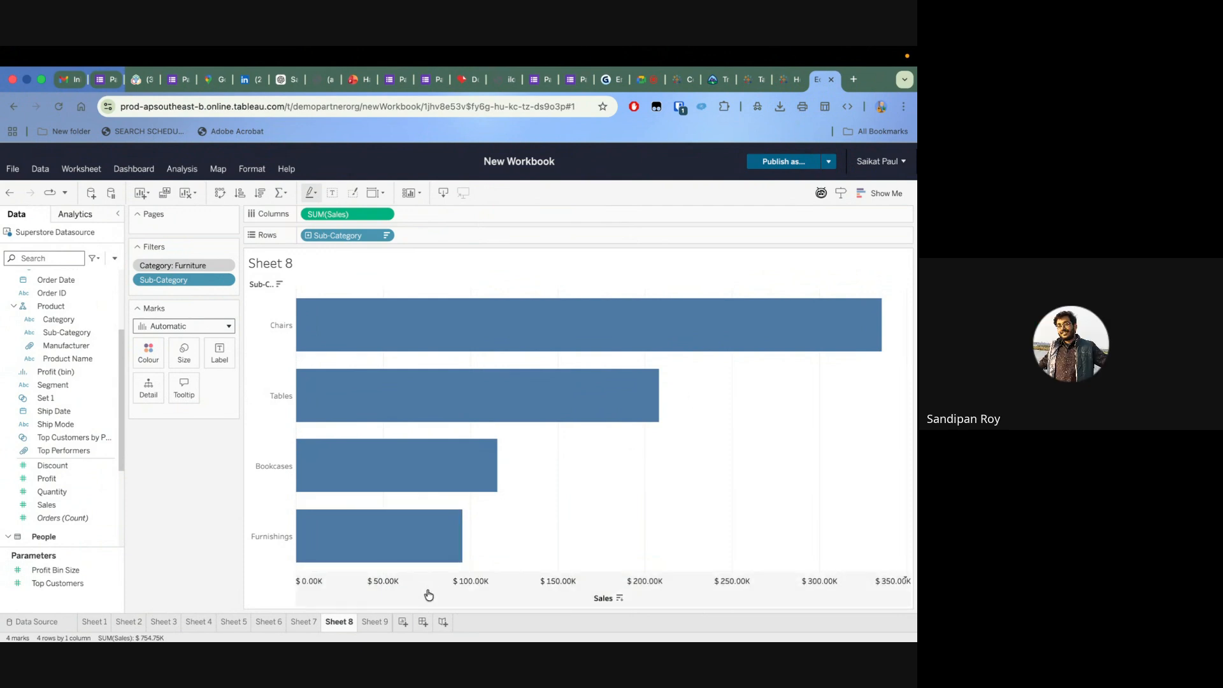
pyautogui.click(405, 624)
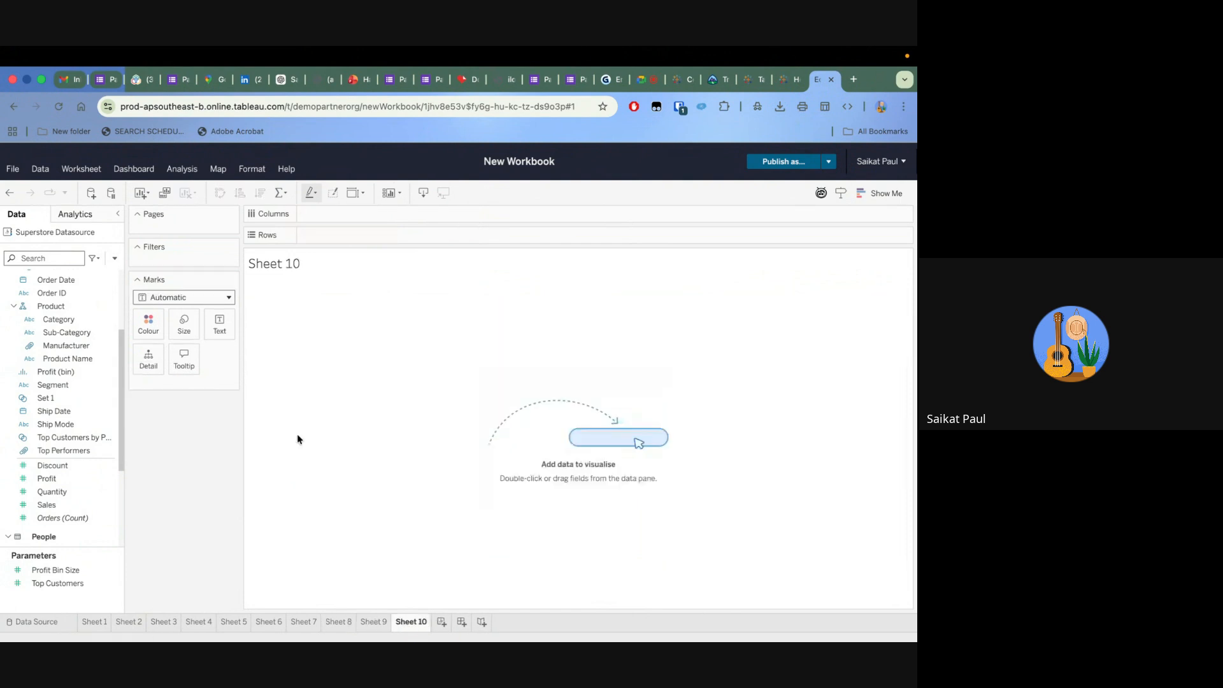
pyautogui.click(79, 476)
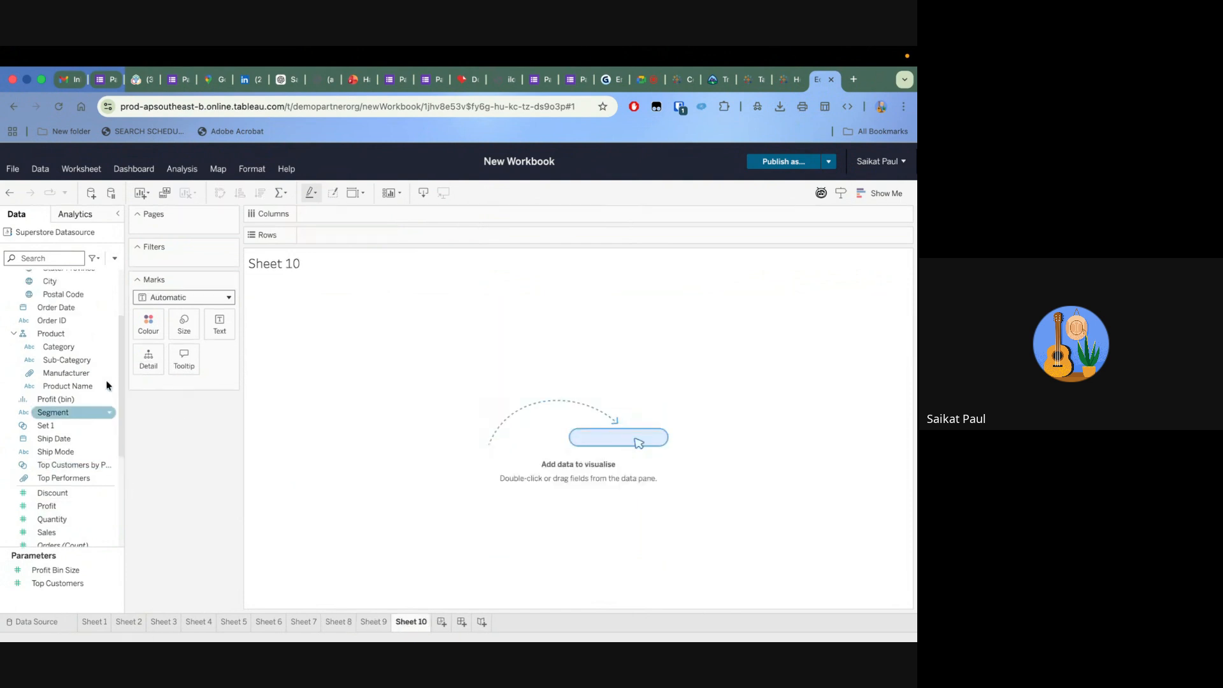
pyautogui.scroll(3, 106, 380)
pyautogui.click(55, 353)
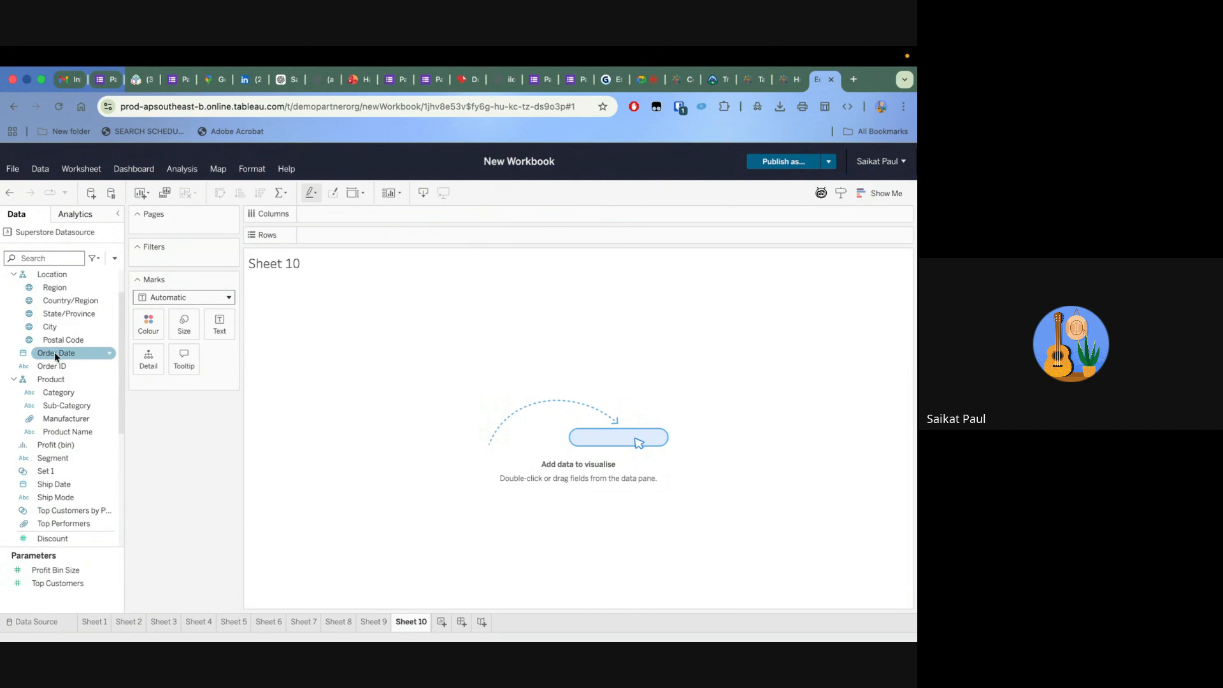
pyautogui.scroll(2, 55, 354)
pyautogui.moveTo(66, 450); pyautogui.dragTo(352, 242)
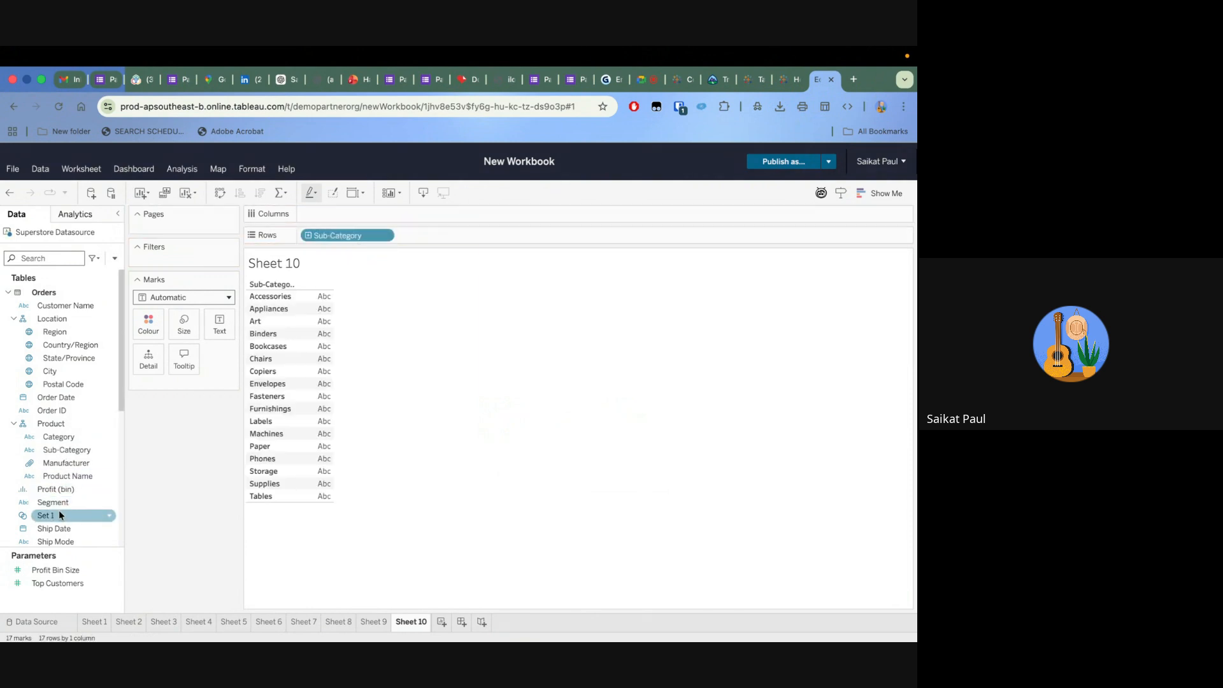
pyautogui.scroll(-3, 58, 461)
pyautogui.moveTo(51, 529); pyautogui.dragTo(314, 394)
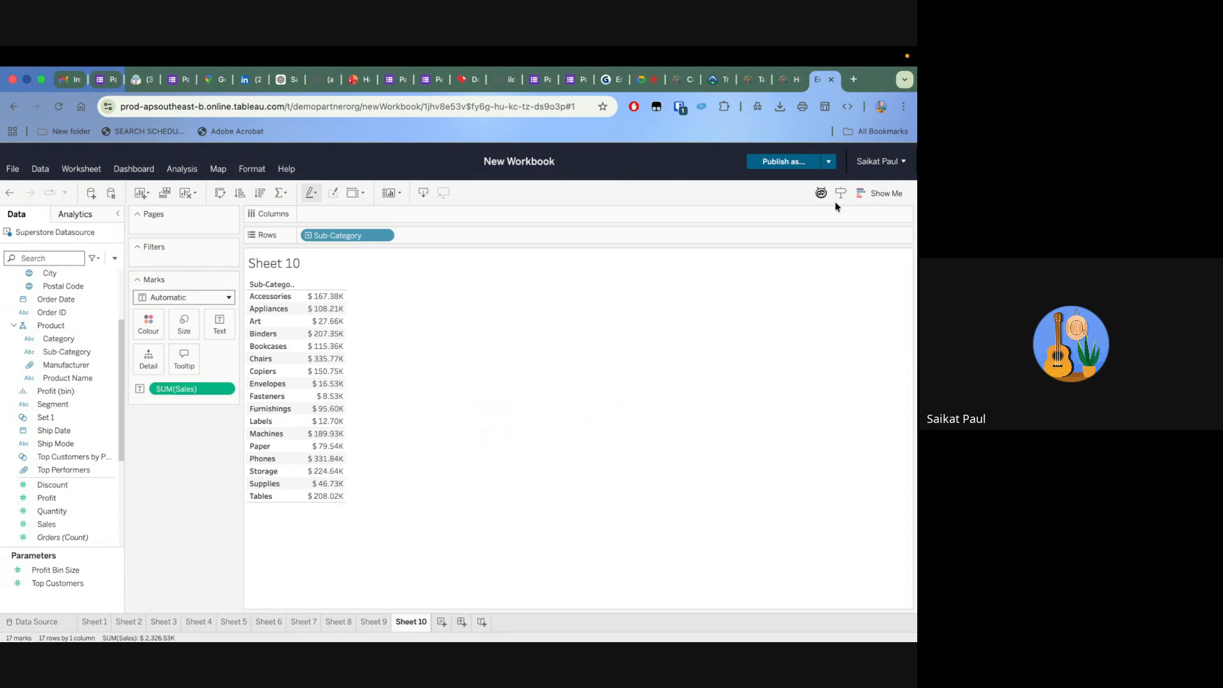
# Turn the Sales table into a vertical bar chart with the sub-categories sorted in descending order of Sales
pyautogui.click(882, 193)
pyautogui.click(805, 302)
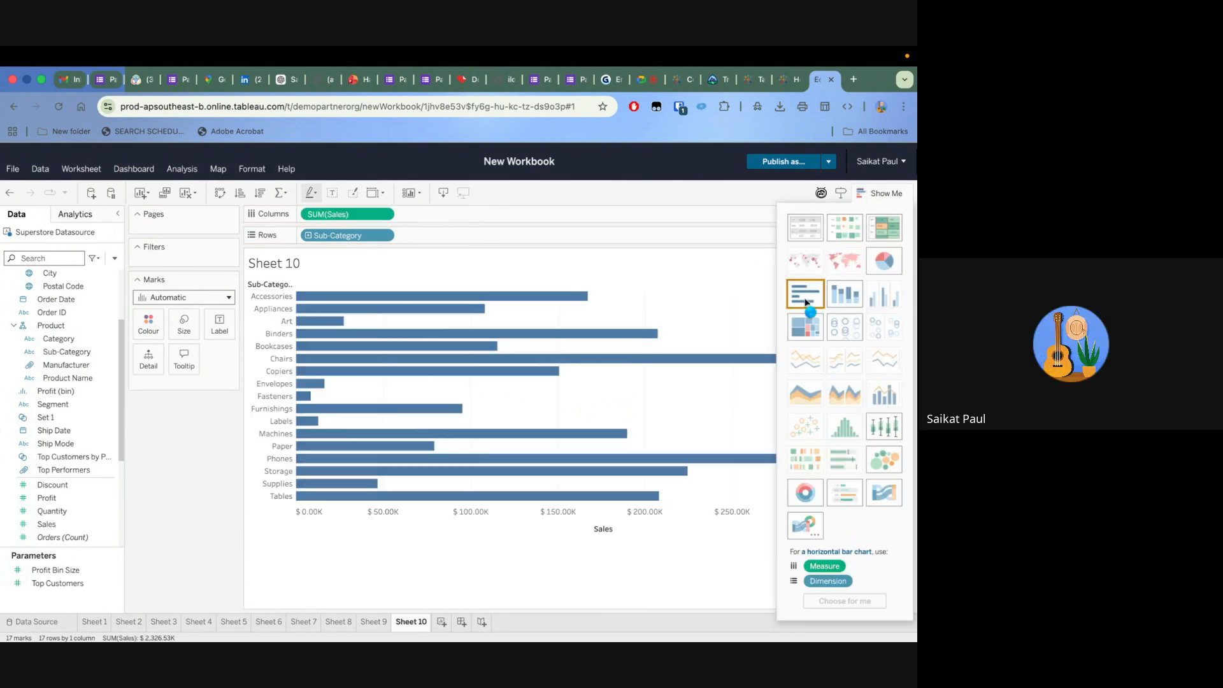
pyautogui.click(220, 193)
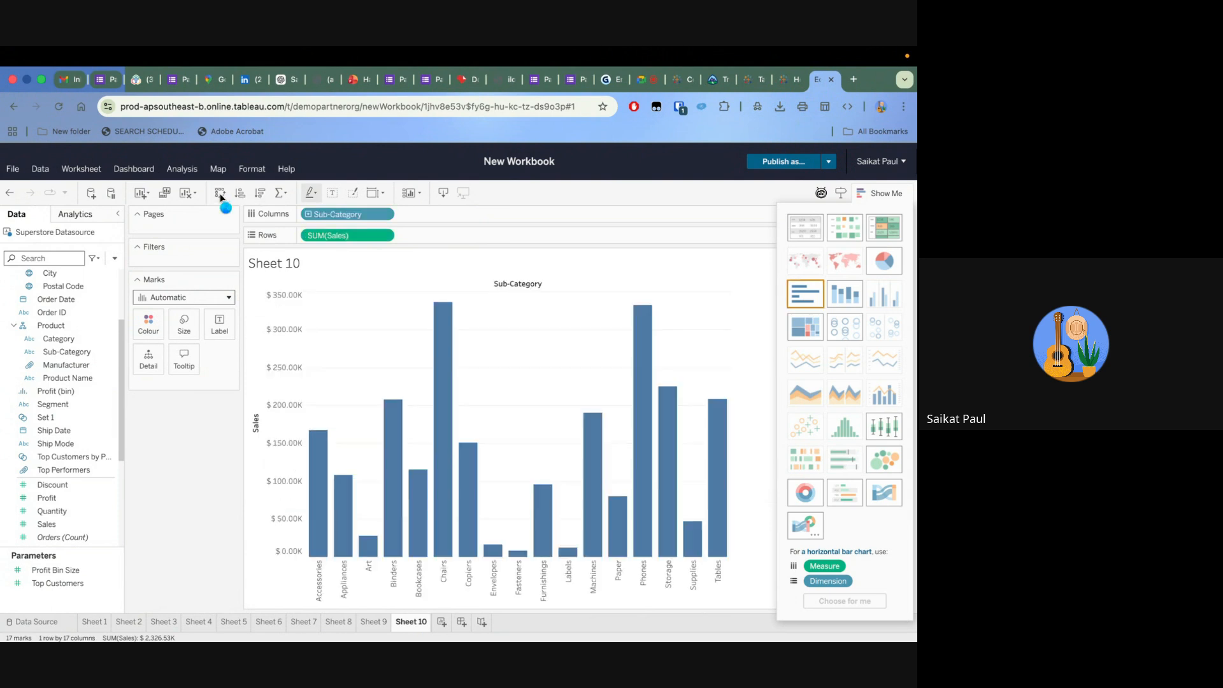
pyautogui.click(259, 195)
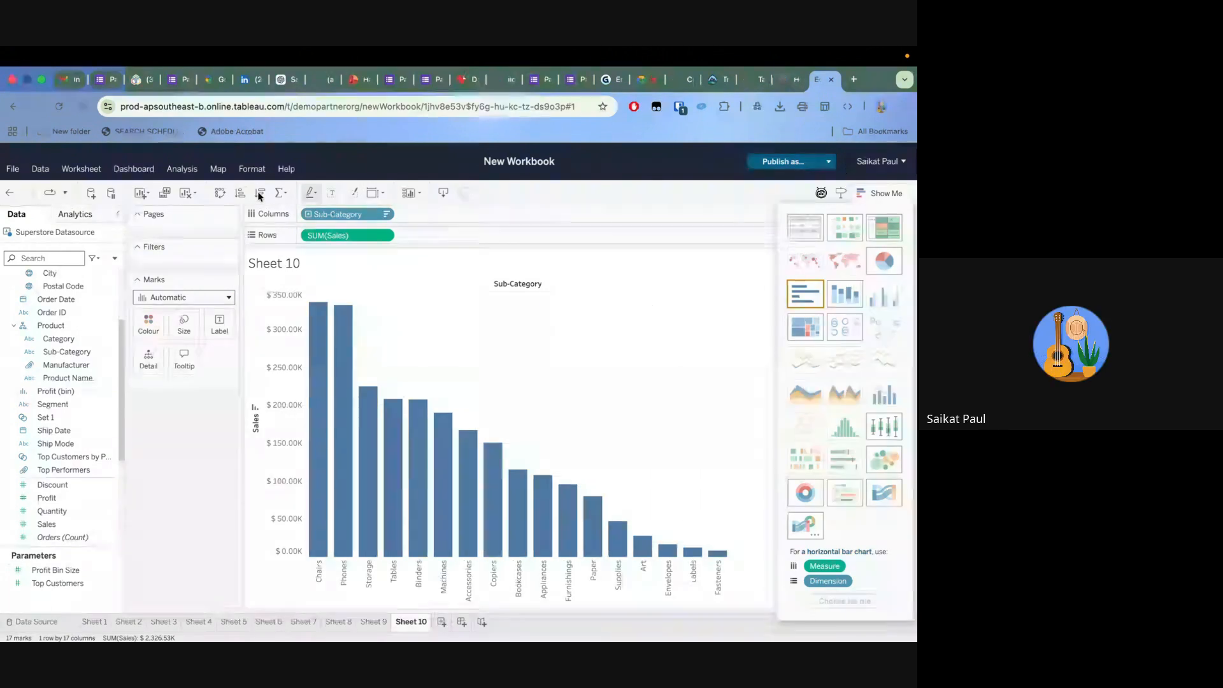
# Add a table-wide reference line at the average of SUM(Sales), reviewing its computation, label, tooltip and line options
pyautogui.click(82, 218)
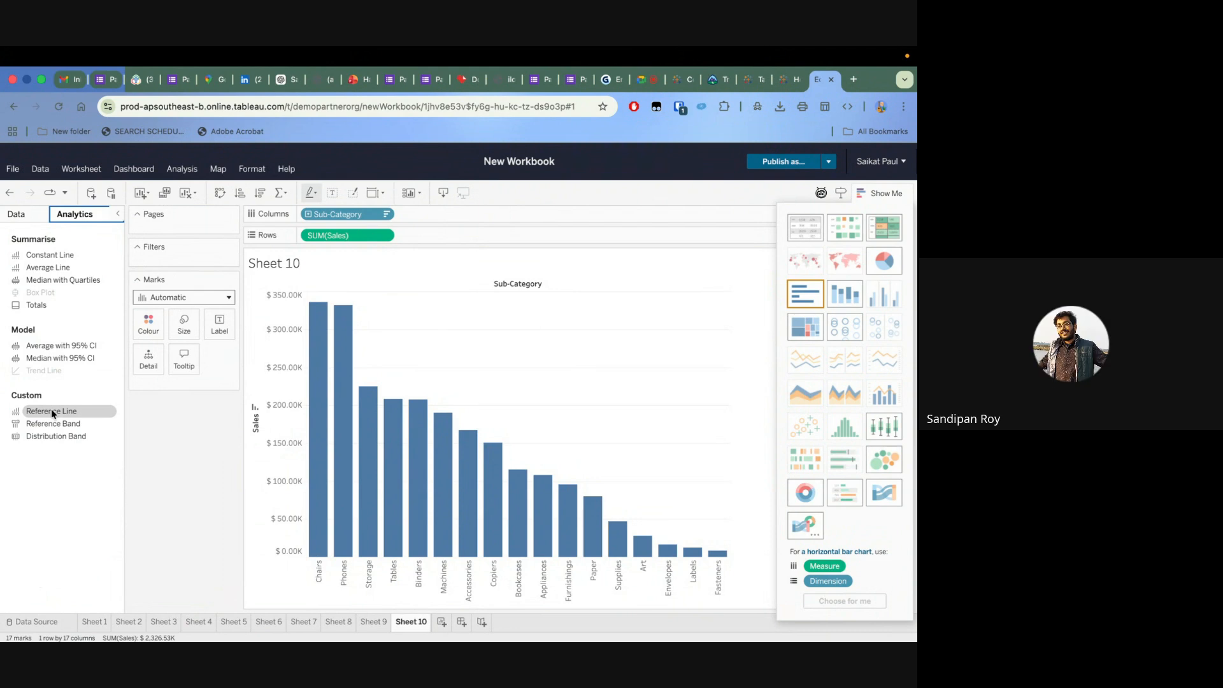
pyautogui.moveTo(53, 413); pyautogui.dragTo(362, 258)
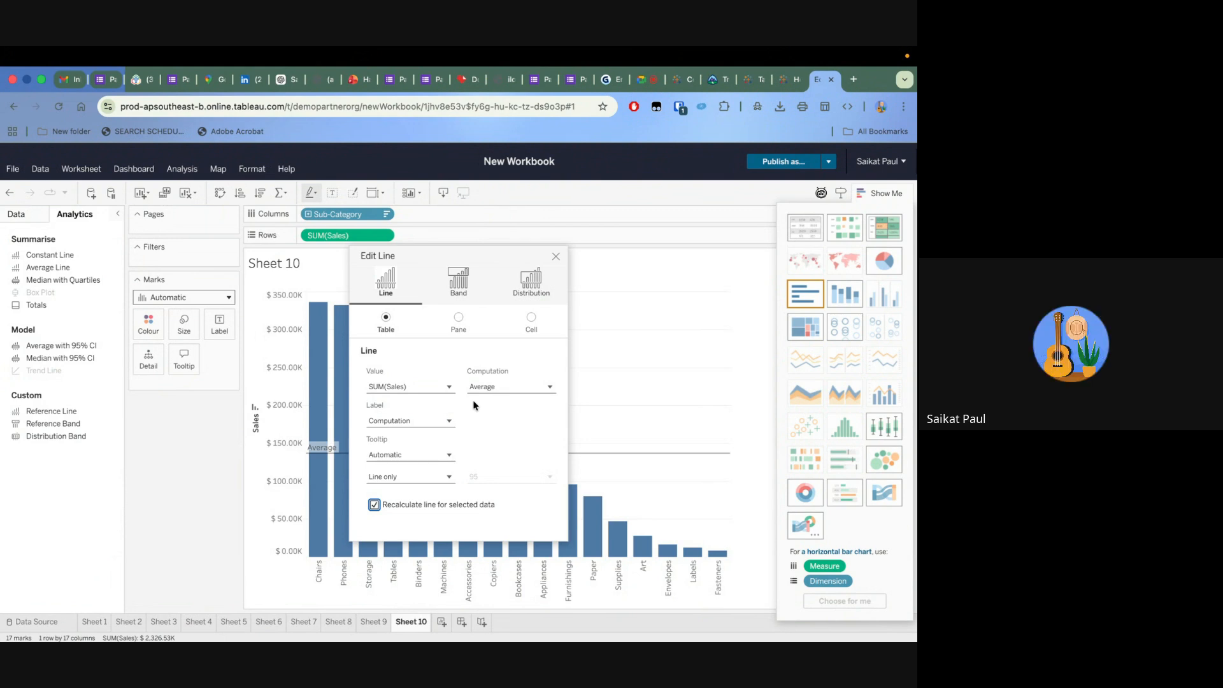
pyautogui.click(506, 387)
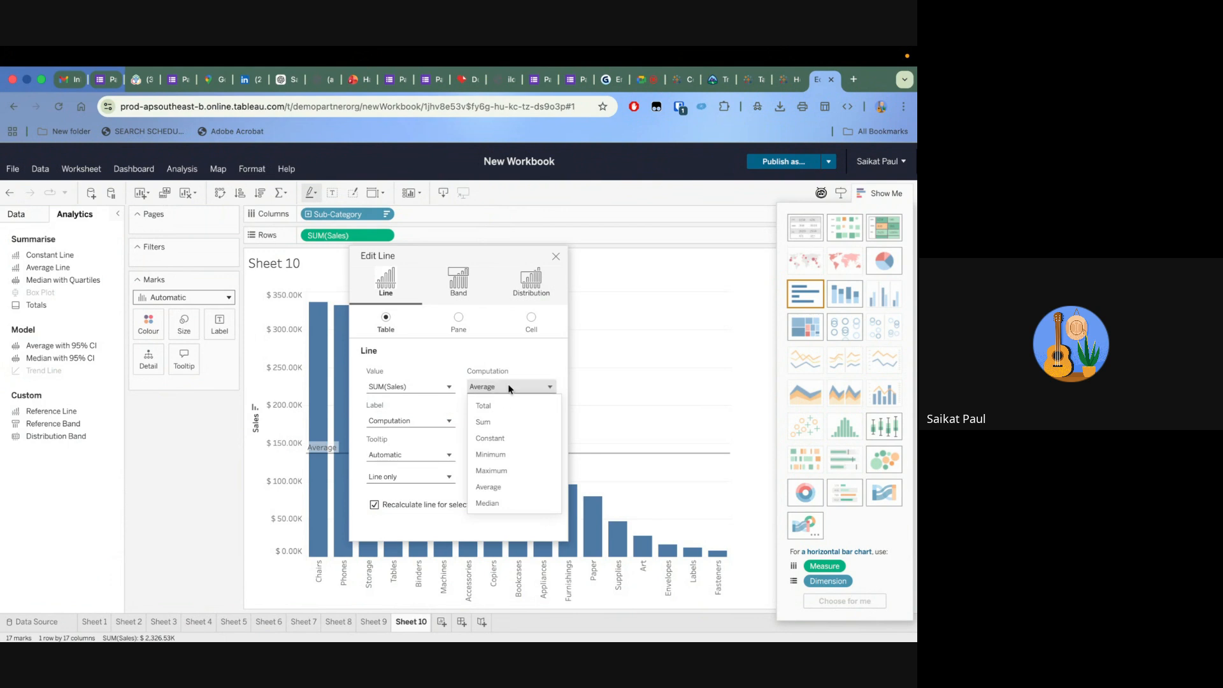
pyautogui.click(509, 387)
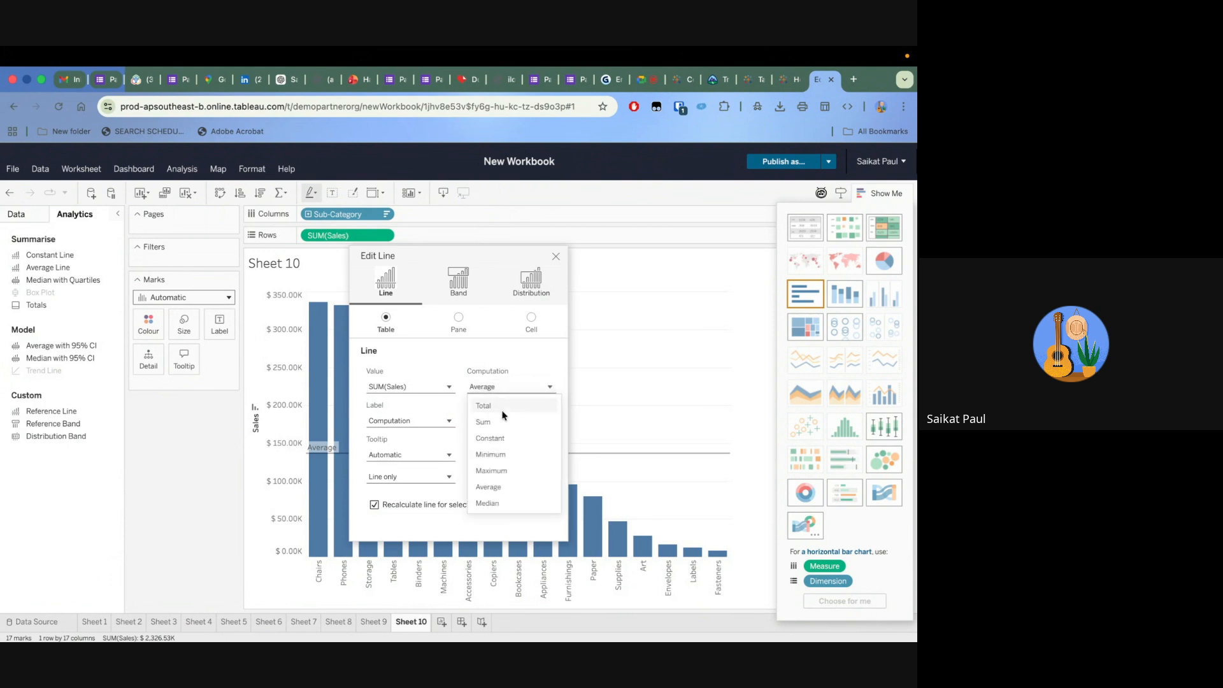
pyautogui.click(511, 387)
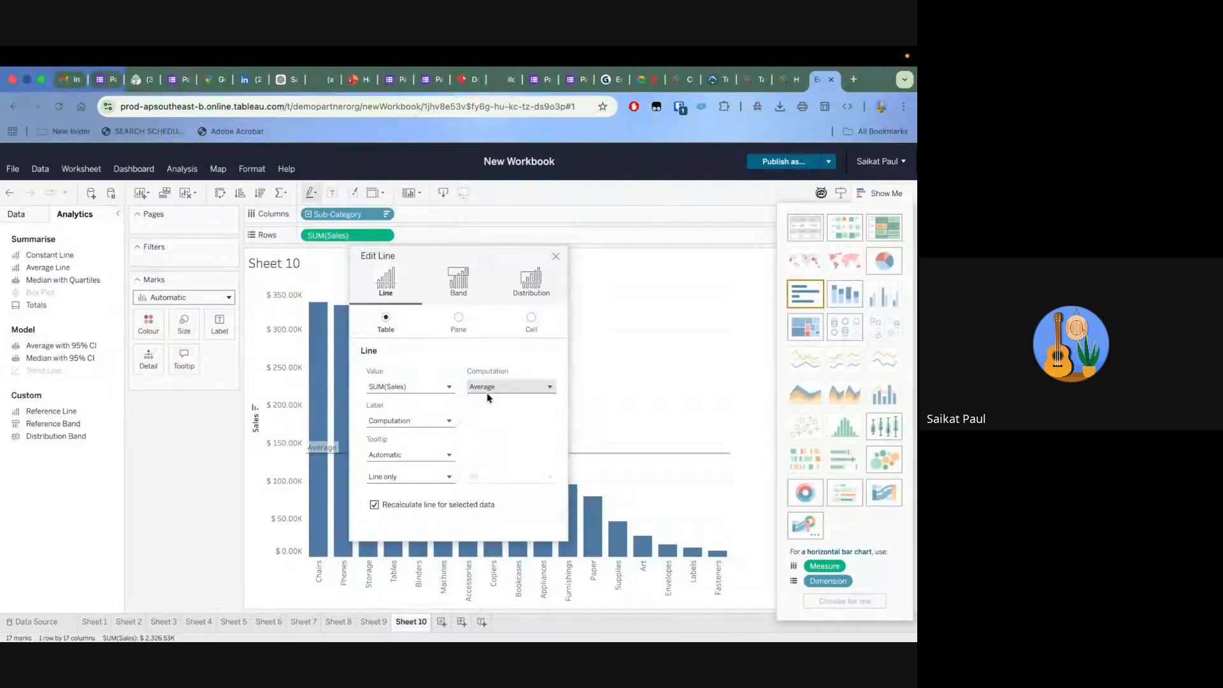
pyautogui.click(415, 422)
pyautogui.click(419, 421)
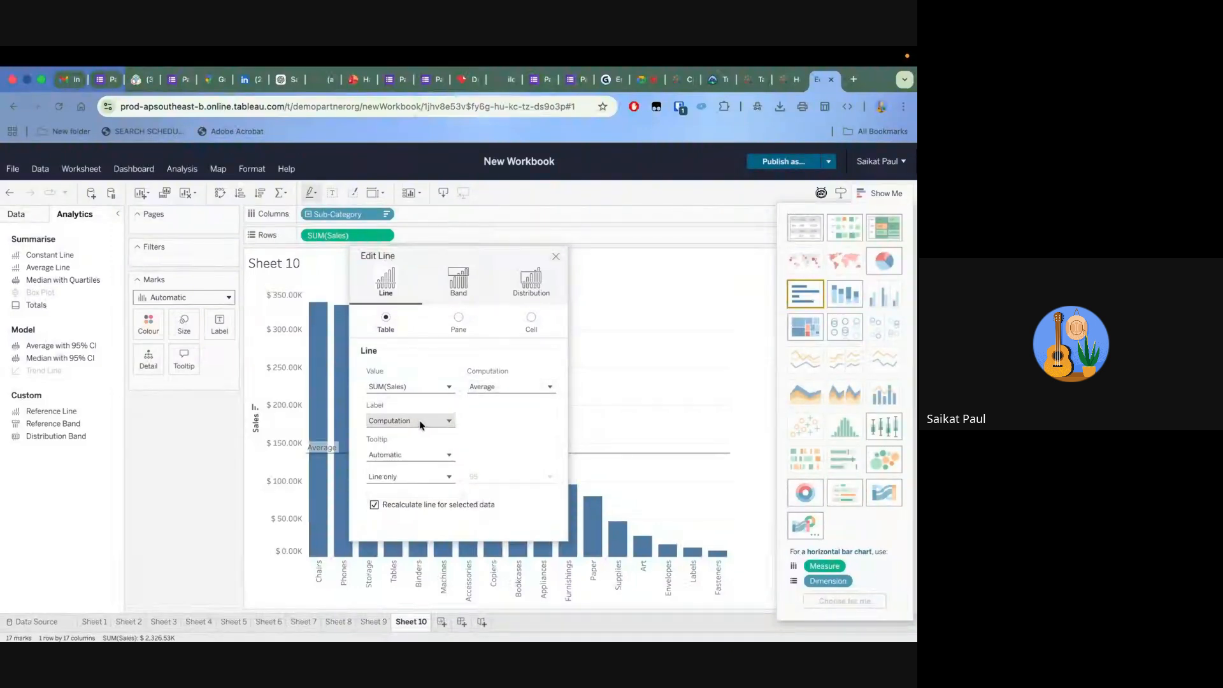
pyautogui.click(403, 456)
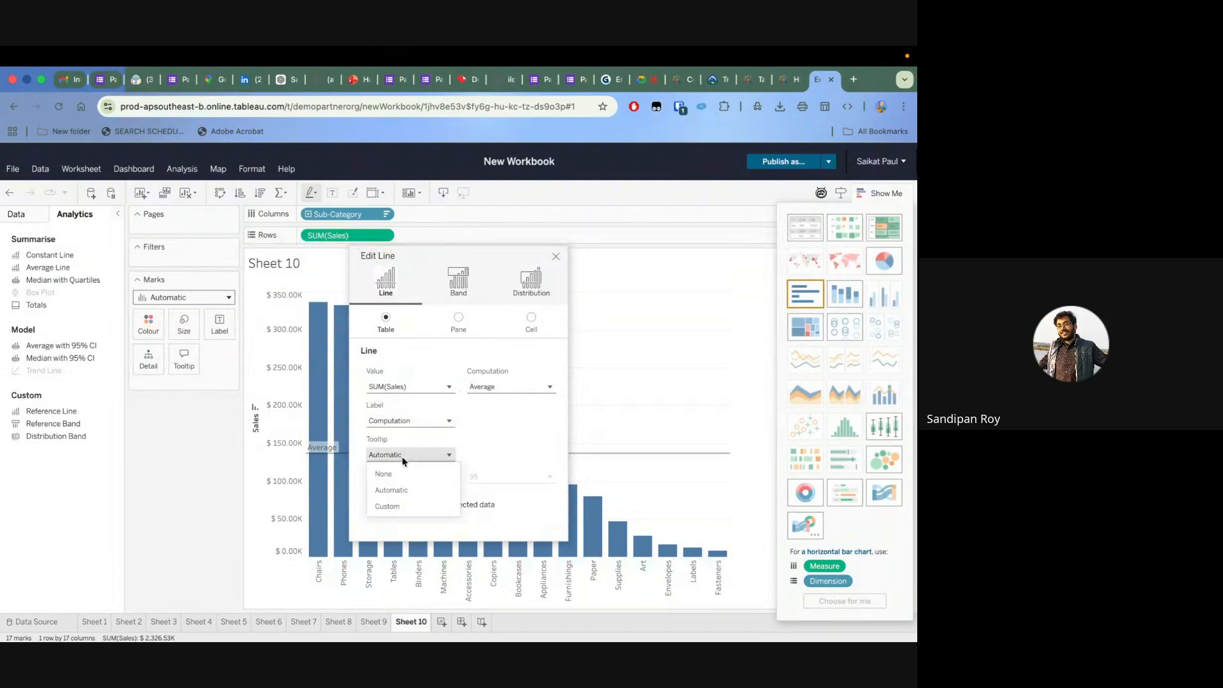
pyautogui.click(418, 489)
pyautogui.click(424, 480)
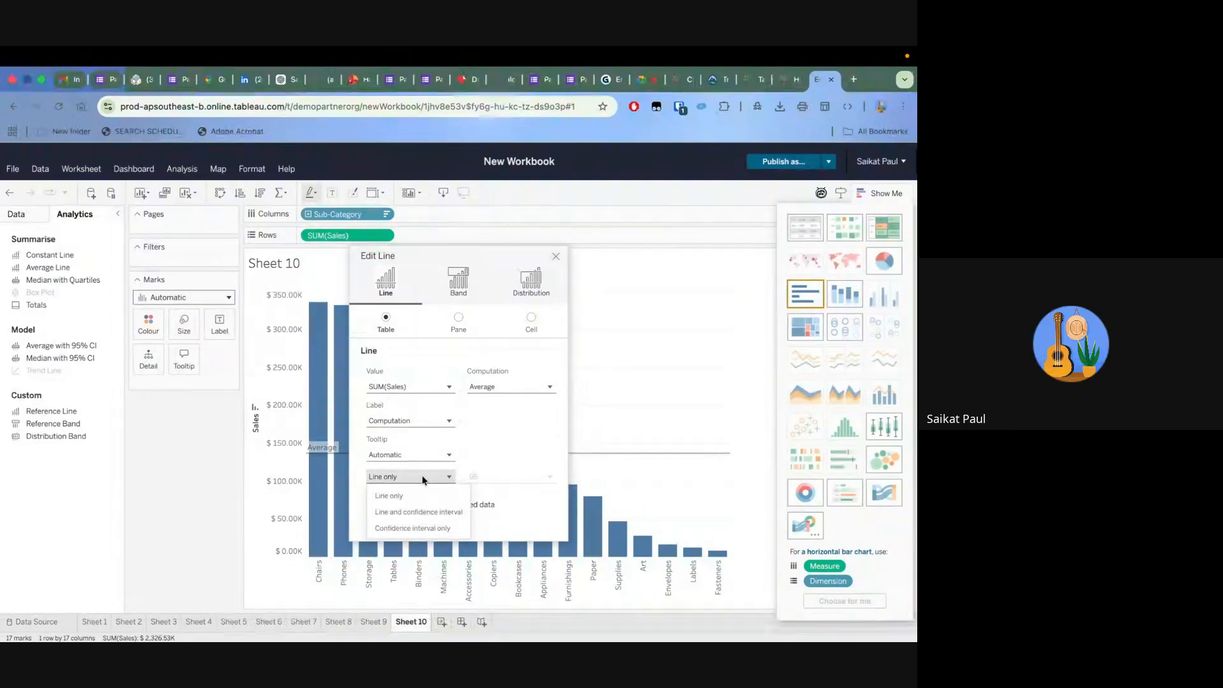
pyautogui.click(392, 491)
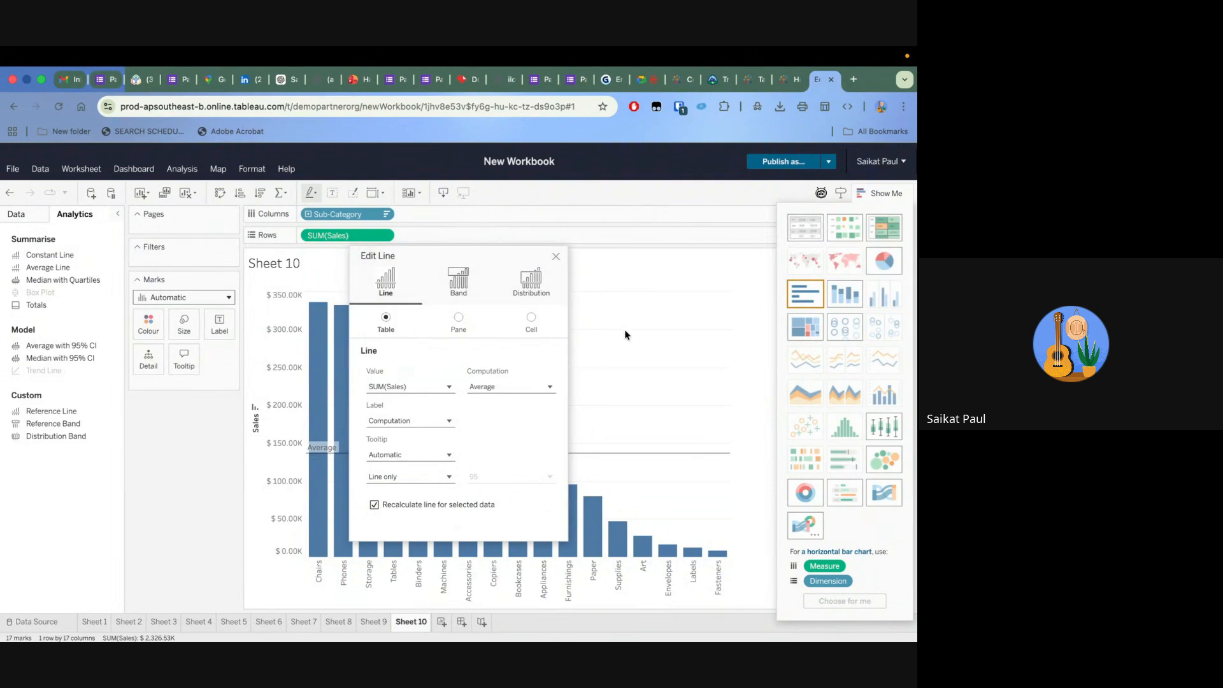
pyautogui.click(556, 257)
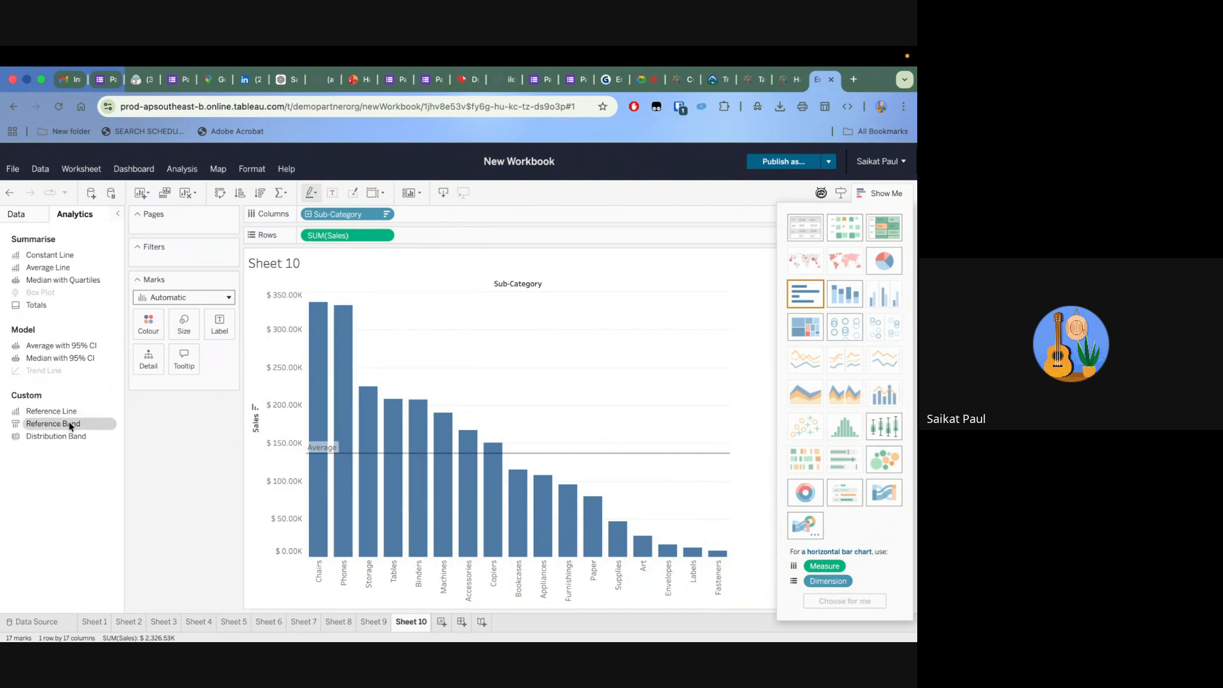
# Add a table-wide reference band from minimum to maximum SUM(Sales) and a distribution band at 60% and 80% of average
pyautogui.moveTo(66, 425); pyautogui.dragTo(368, 264)
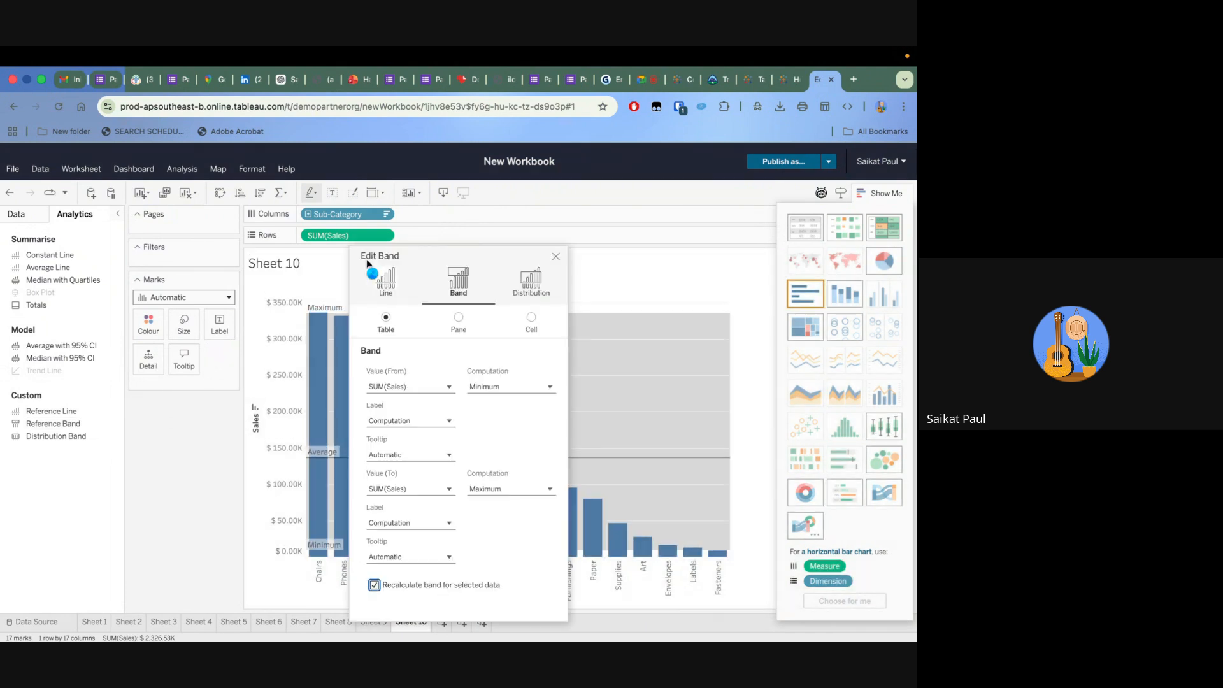
pyautogui.click(555, 257)
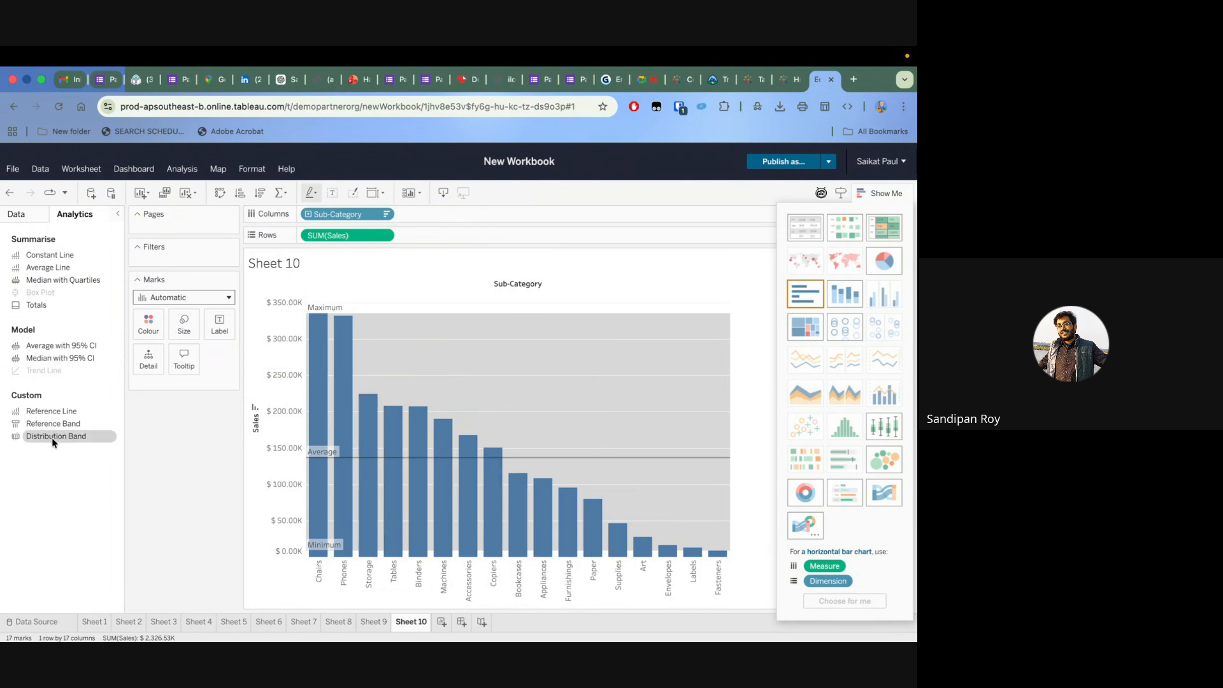
pyautogui.moveTo(64, 437); pyautogui.dragTo(370, 258)
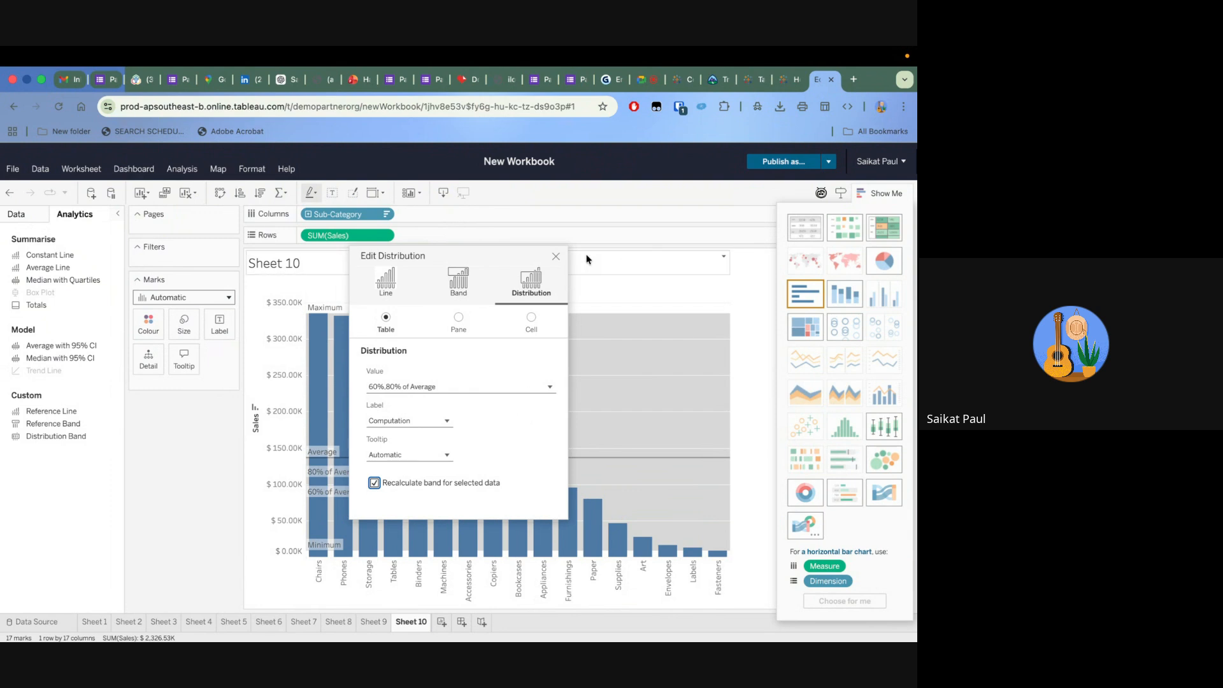
pyautogui.click(555, 256)
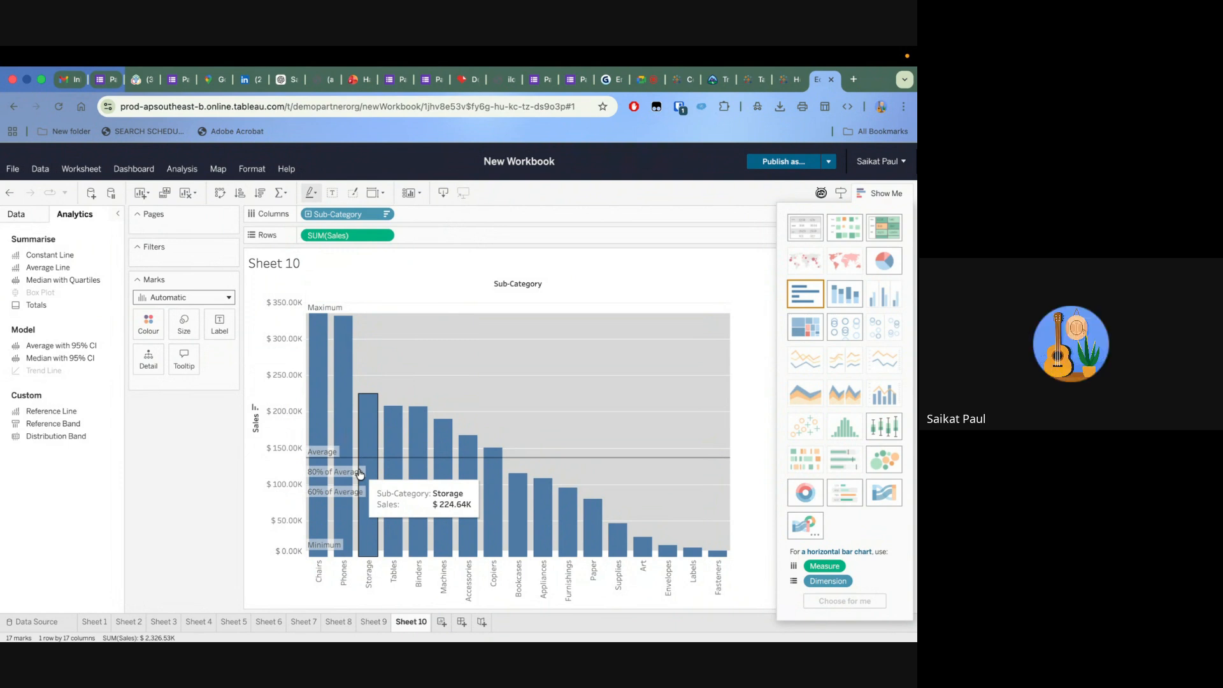
# Undo the distribution band, the reference band and the average reference line
pyautogui.click(7, 196)
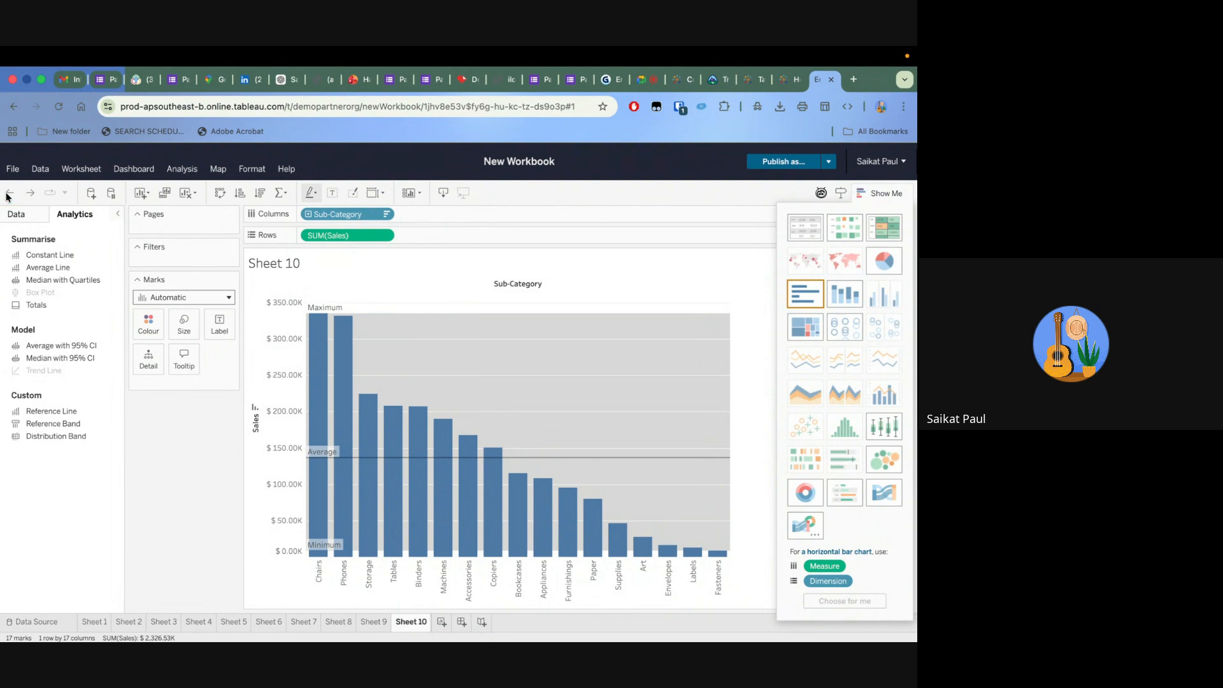
pyautogui.click(8, 196)
pyautogui.click(7, 197)
# Add a table-wide distribution band for SUM(Sales), try percentiles and quantiles, and set it to standard deviation with factors -1,1 on a sample basis
pyautogui.moveTo(77, 445); pyautogui.dragTo(361, 269)
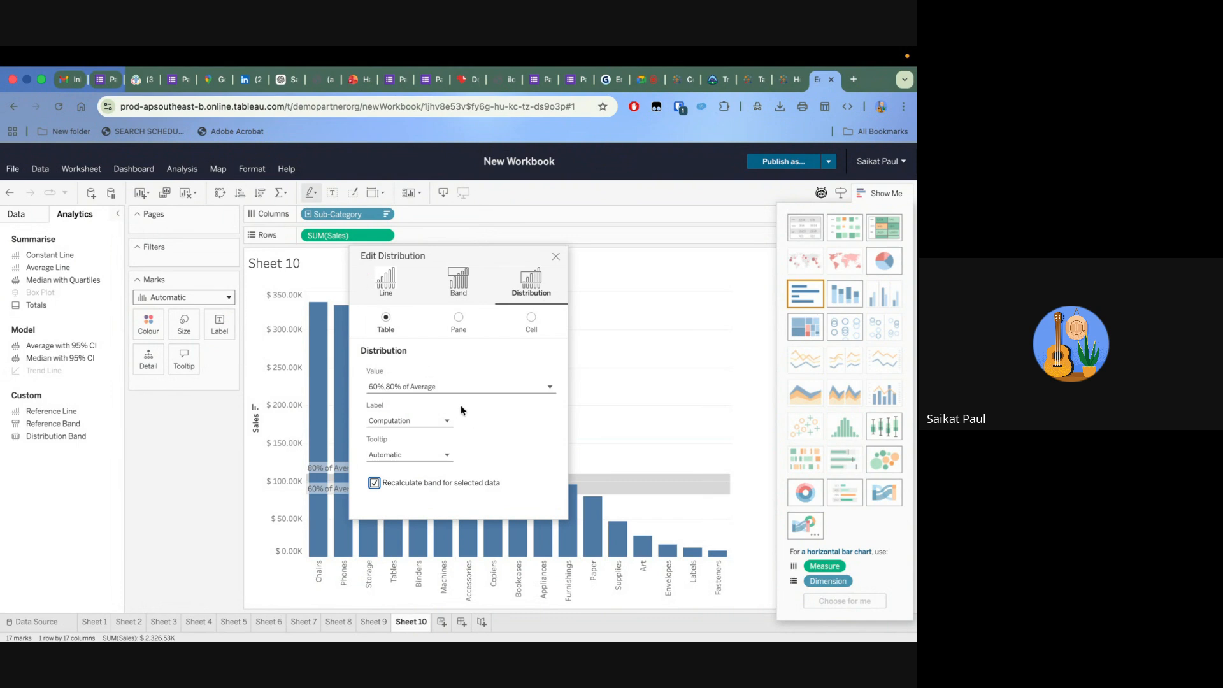
pyautogui.click(459, 387)
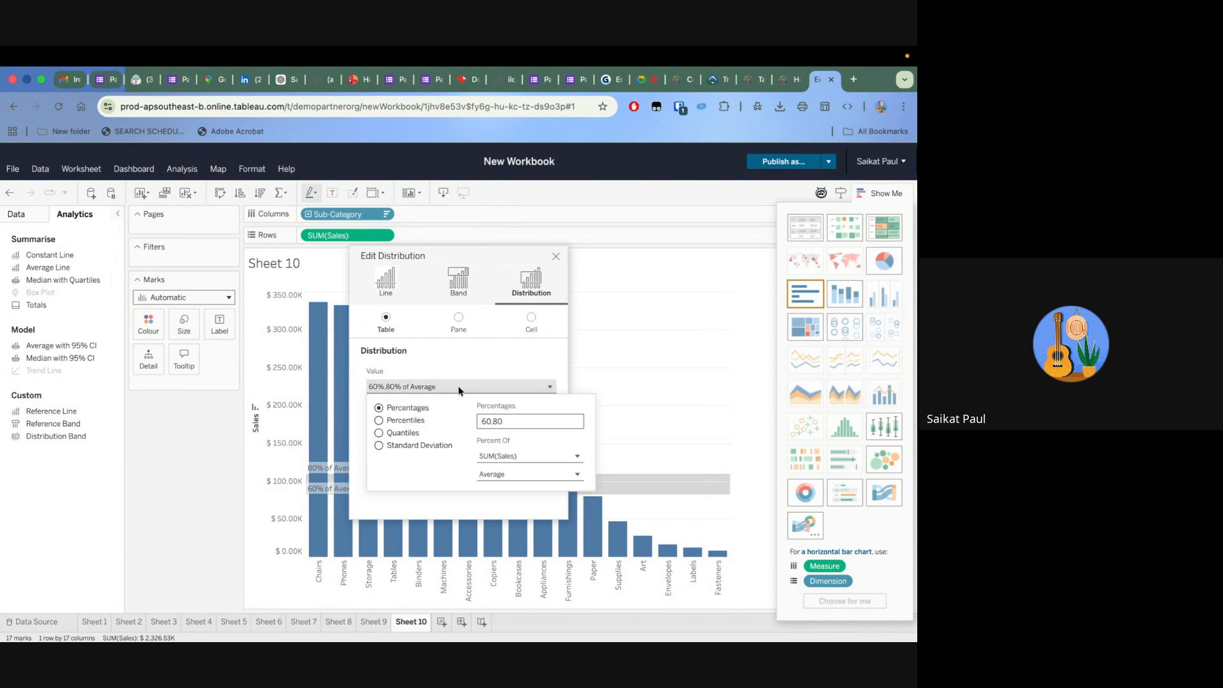
pyautogui.click(379, 421)
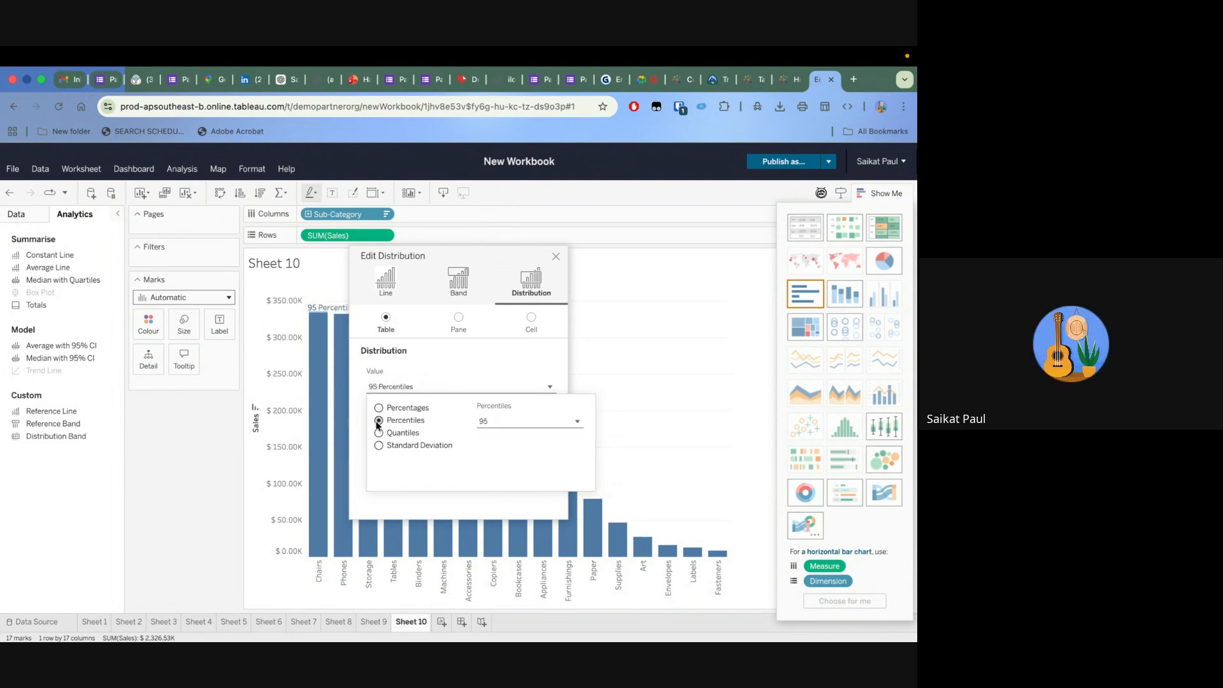
pyautogui.click(379, 434)
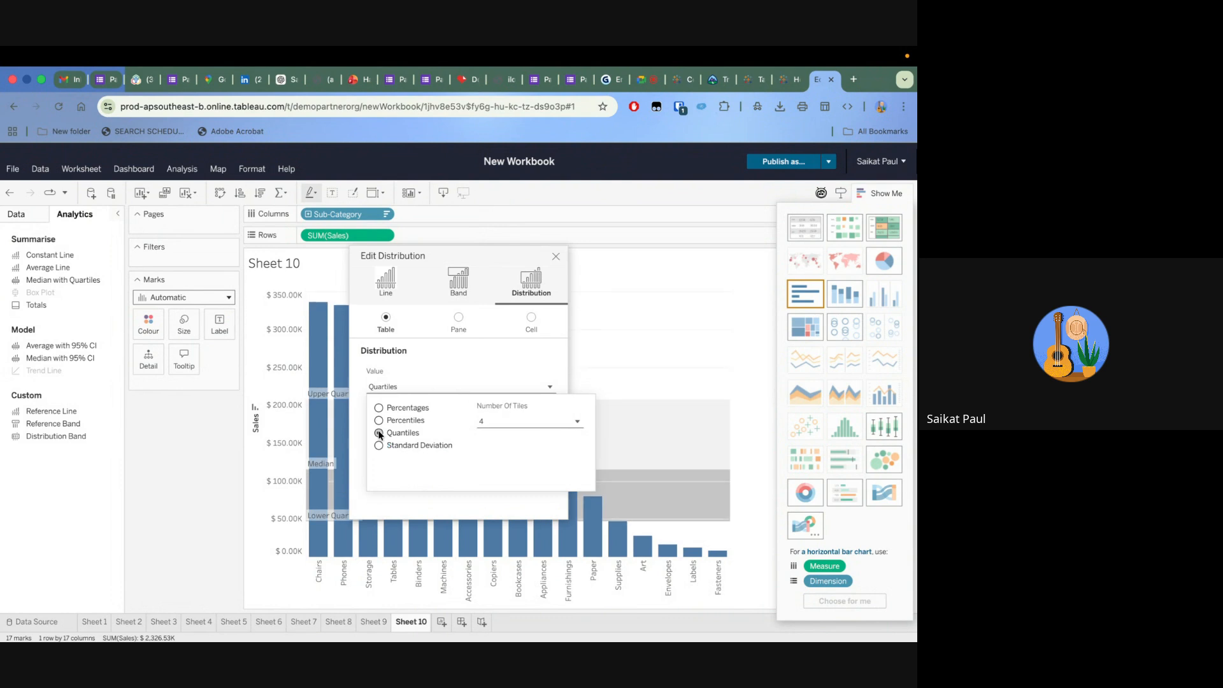
pyautogui.click(378, 445)
pyautogui.click(535, 421)
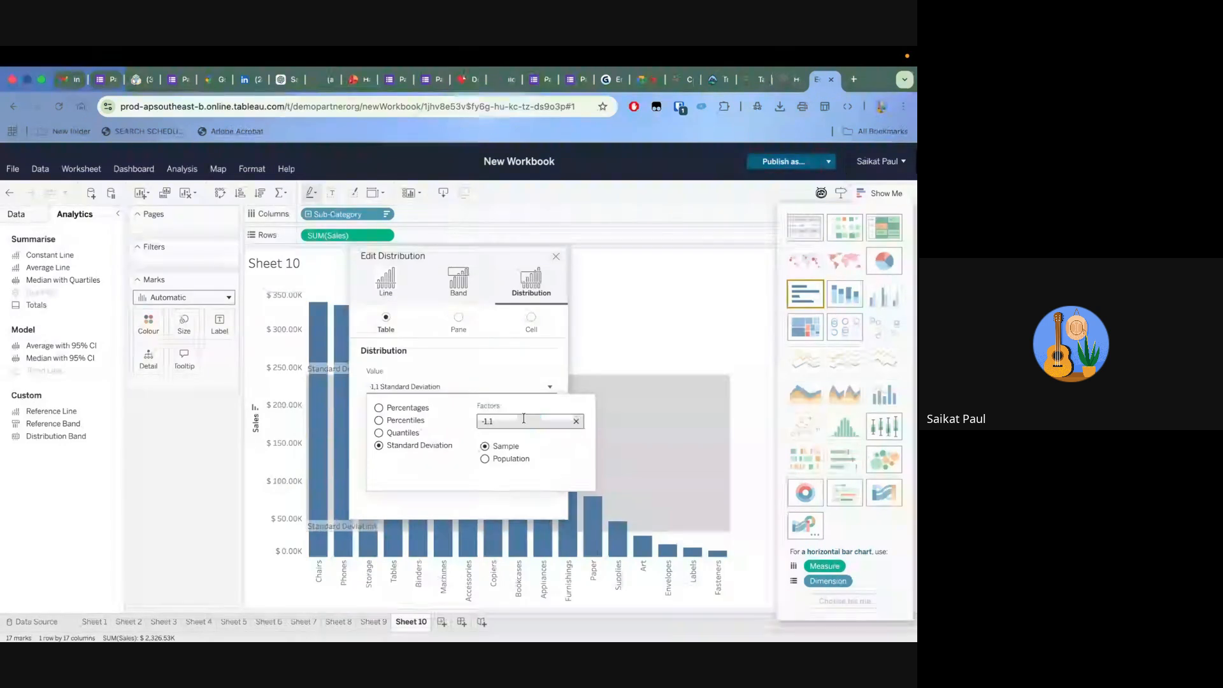
pyautogui.click(486, 459)
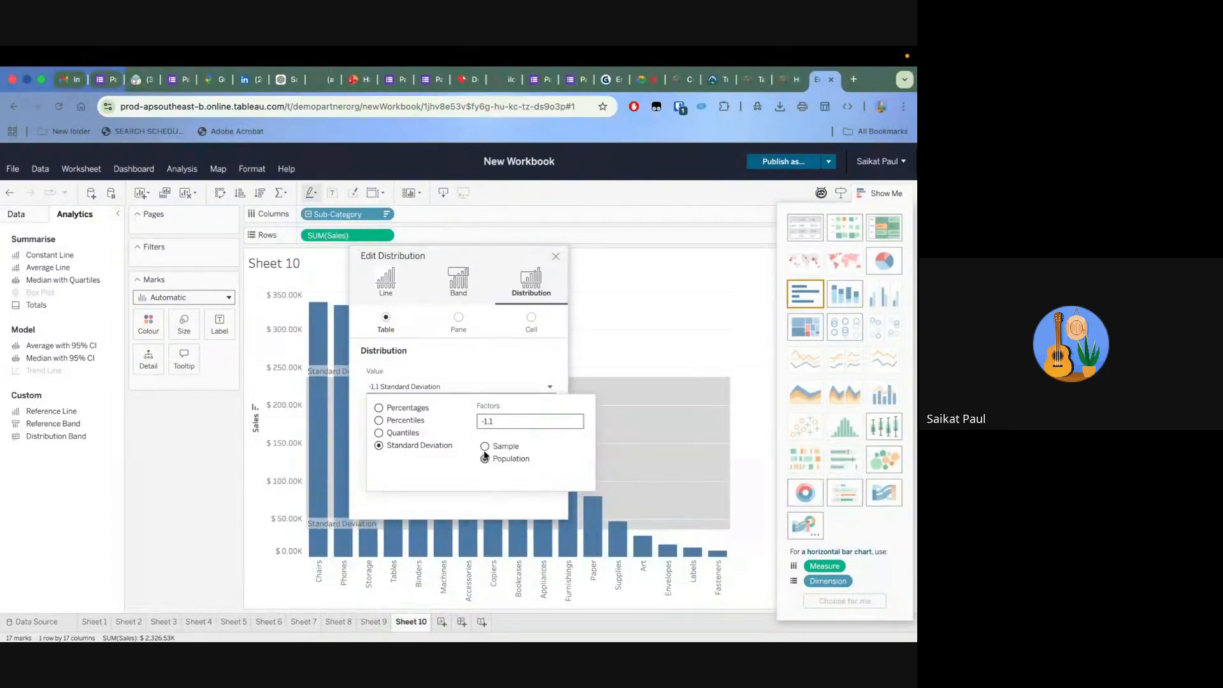
pyautogui.click(484, 446)
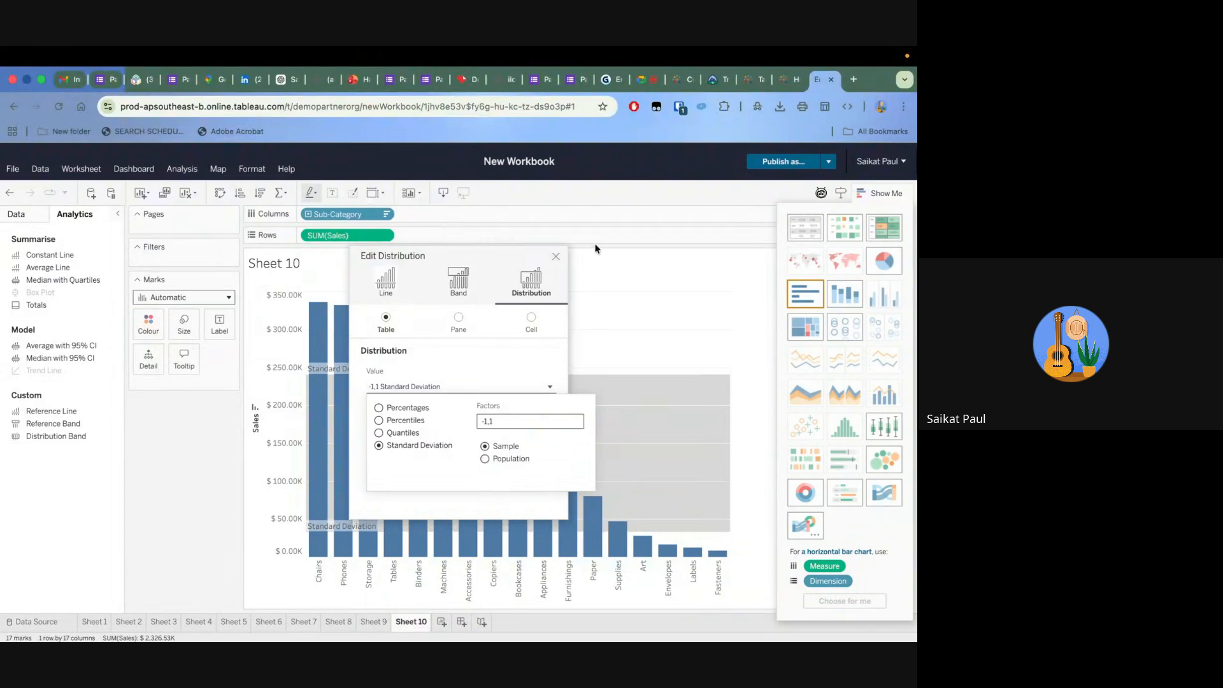
pyautogui.click(556, 260)
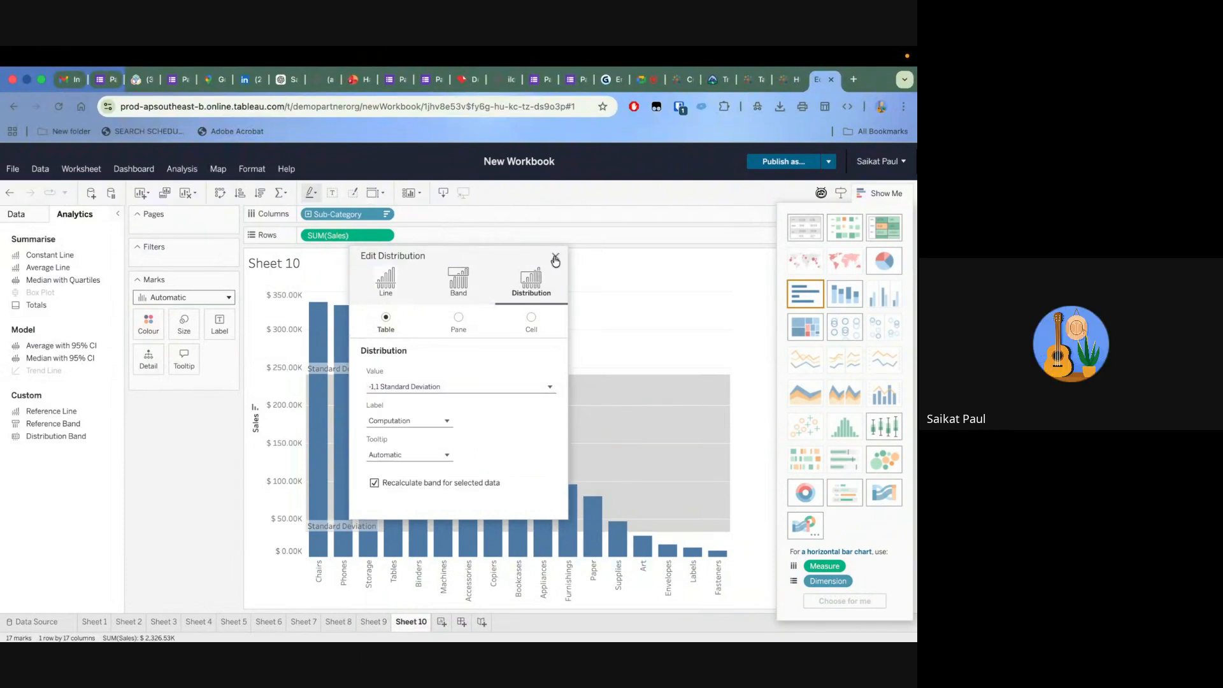
pyautogui.click(556, 260)
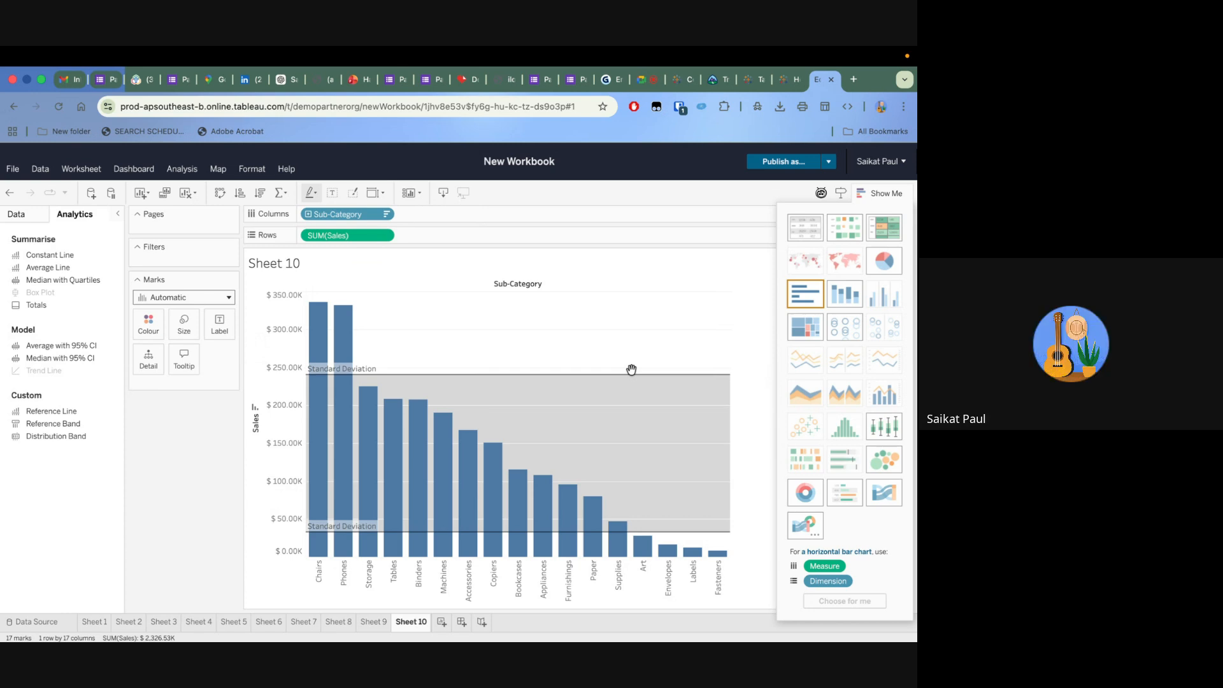
# Add a new worksheet and bring up the Superstore data fields
pyautogui.click(442, 622)
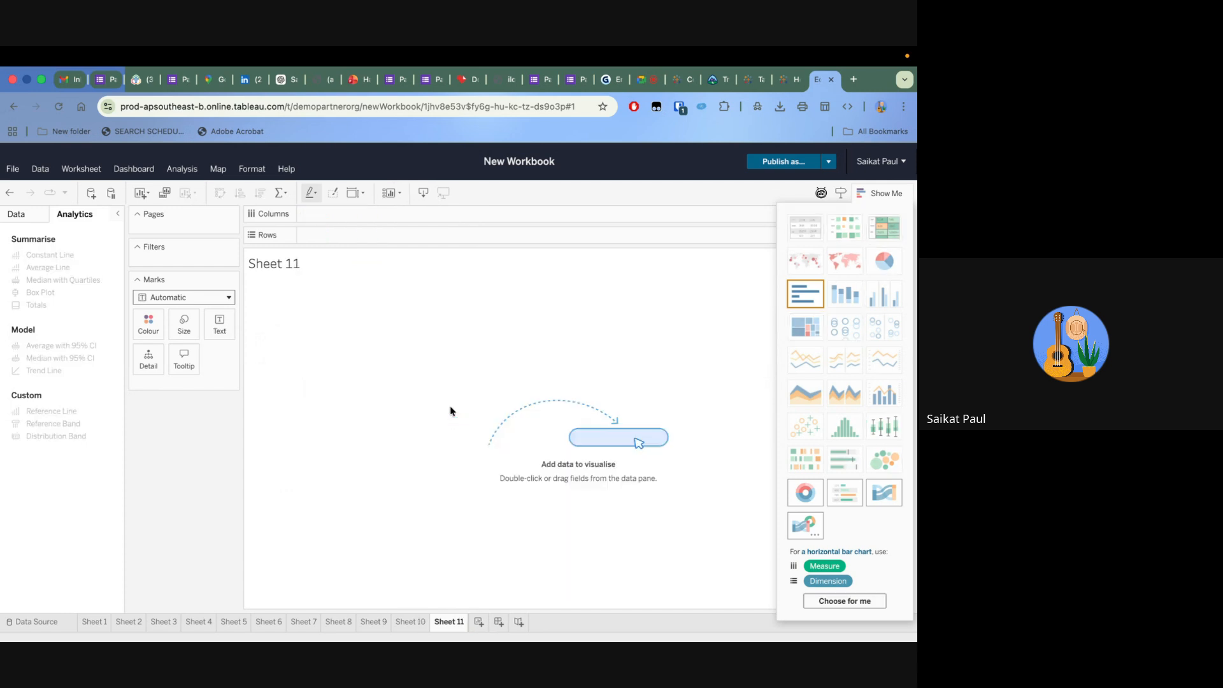
pyautogui.click(21, 214)
pyautogui.scroll(3, 80, 449)
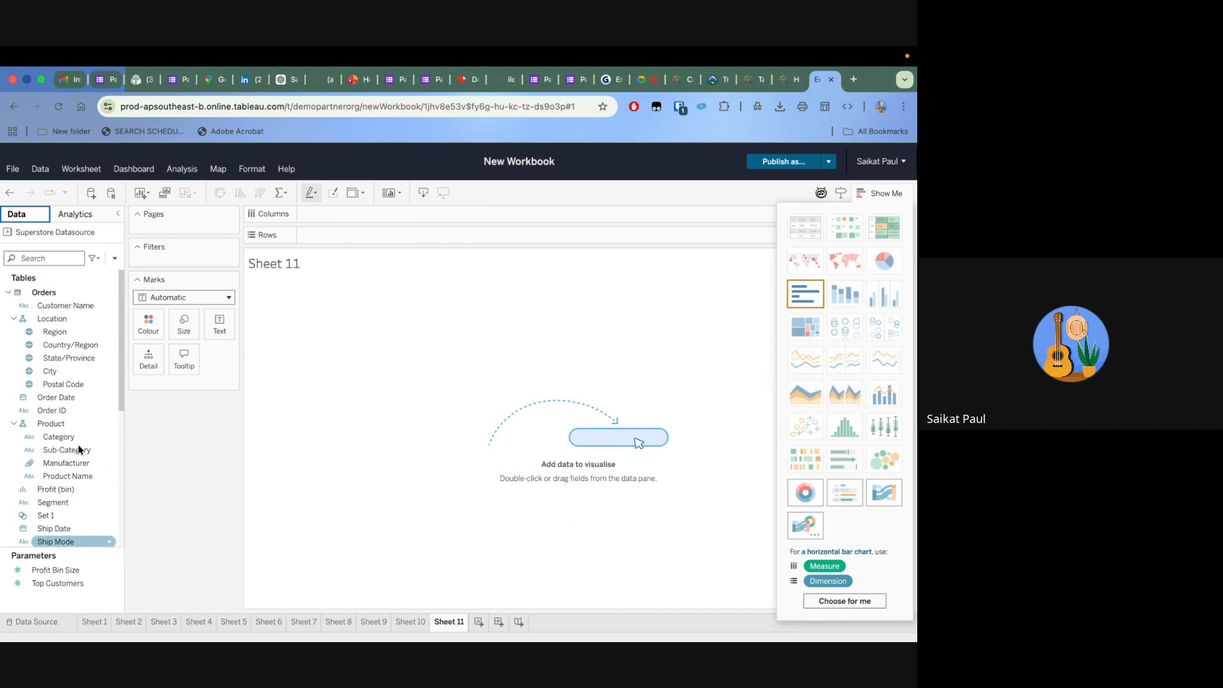
pyautogui.rightClick(55, 332)
pyautogui.moveTo(82, 432)
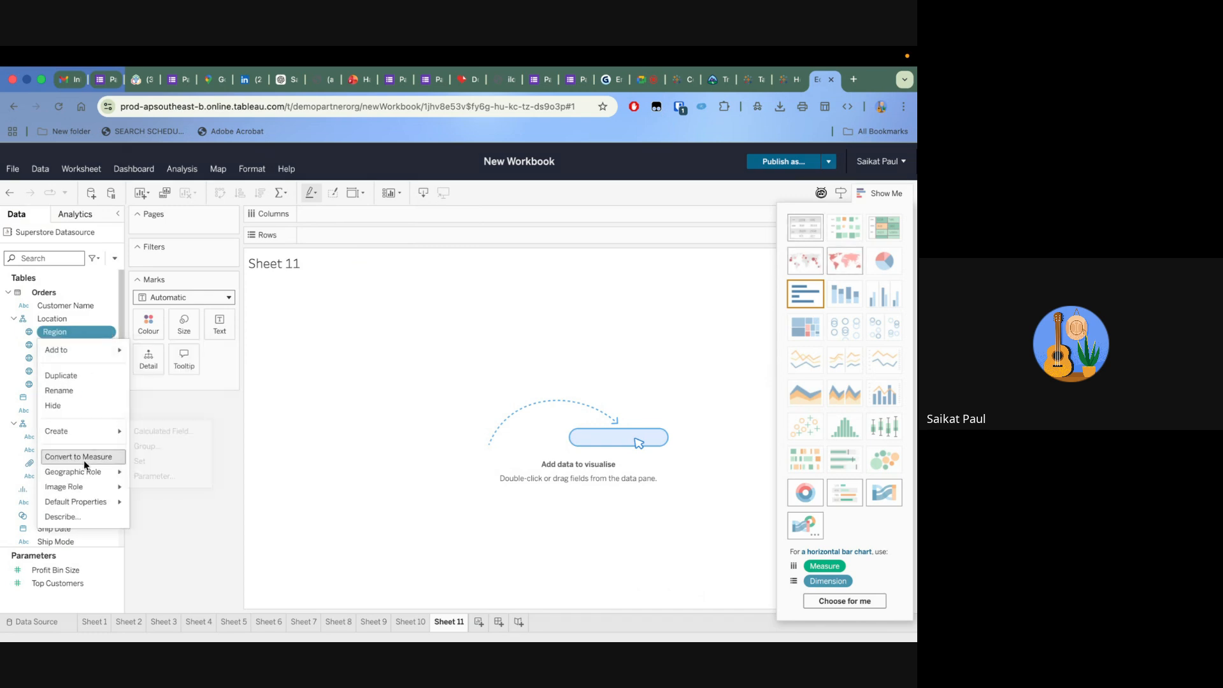
pyautogui.click(231, 412)
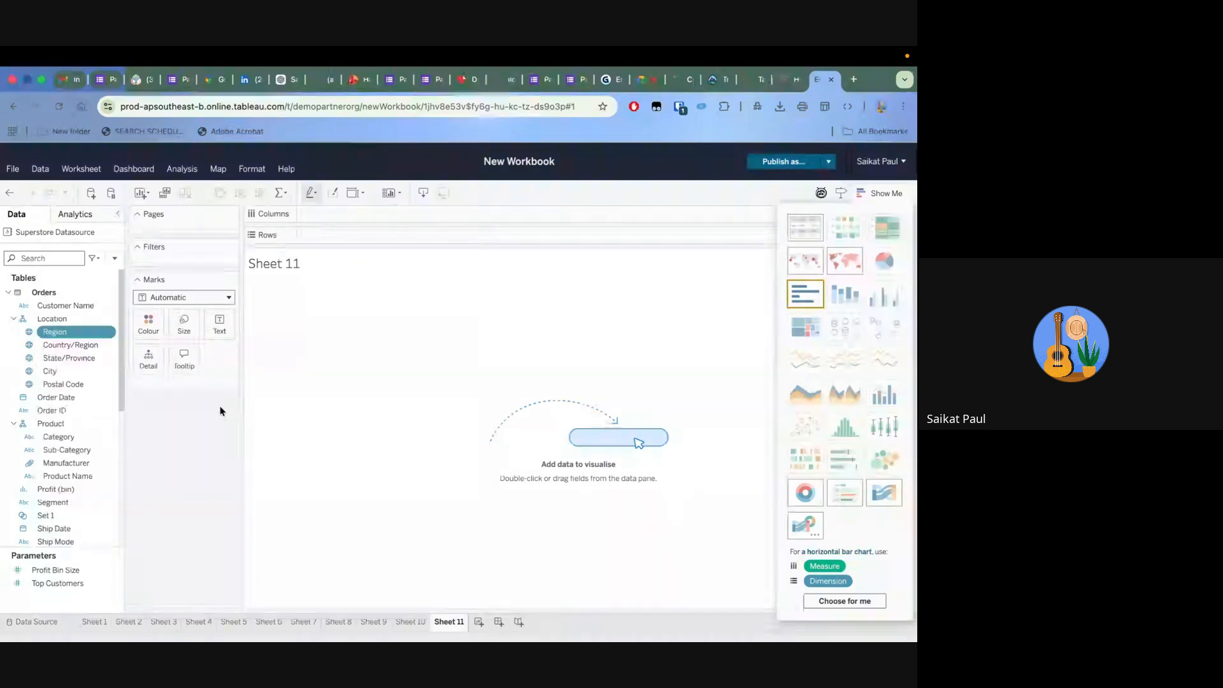
pyautogui.click(112, 437)
pyautogui.moveTo(93, 598)
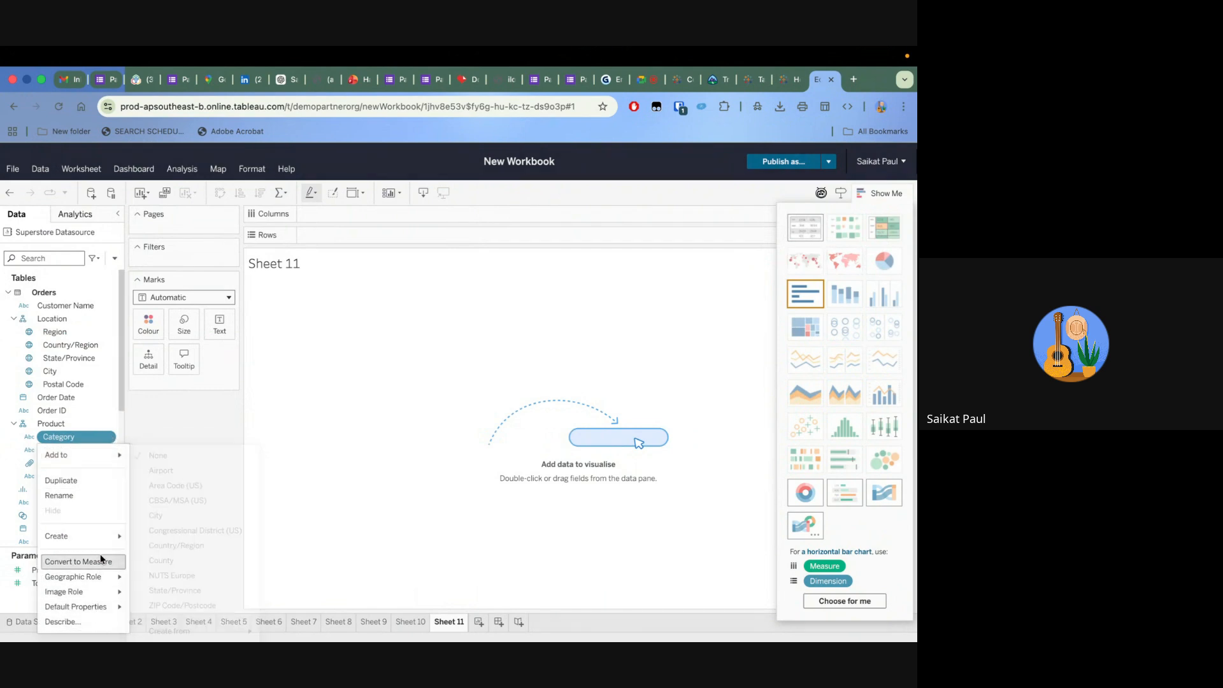
pyautogui.click(269, 449)
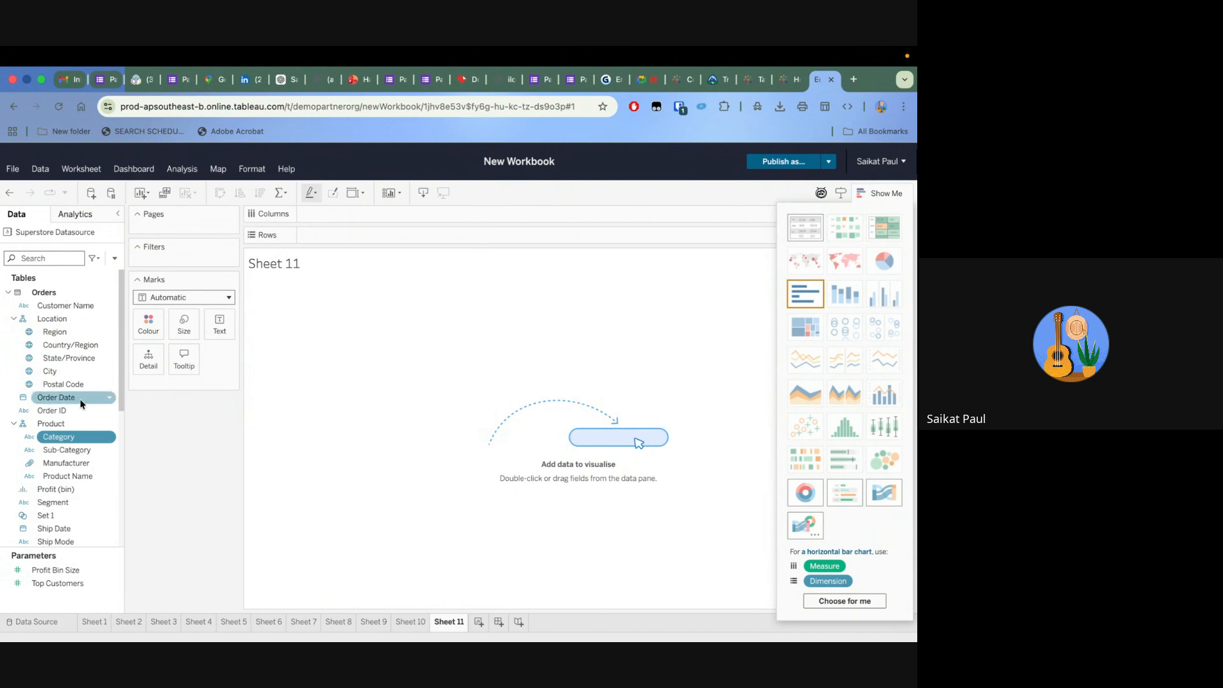
# Build a text table with Sub-Category on rows and Sales as the cell values
pyautogui.moveTo(77, 452); pyautogui.dragTo(373, 241)
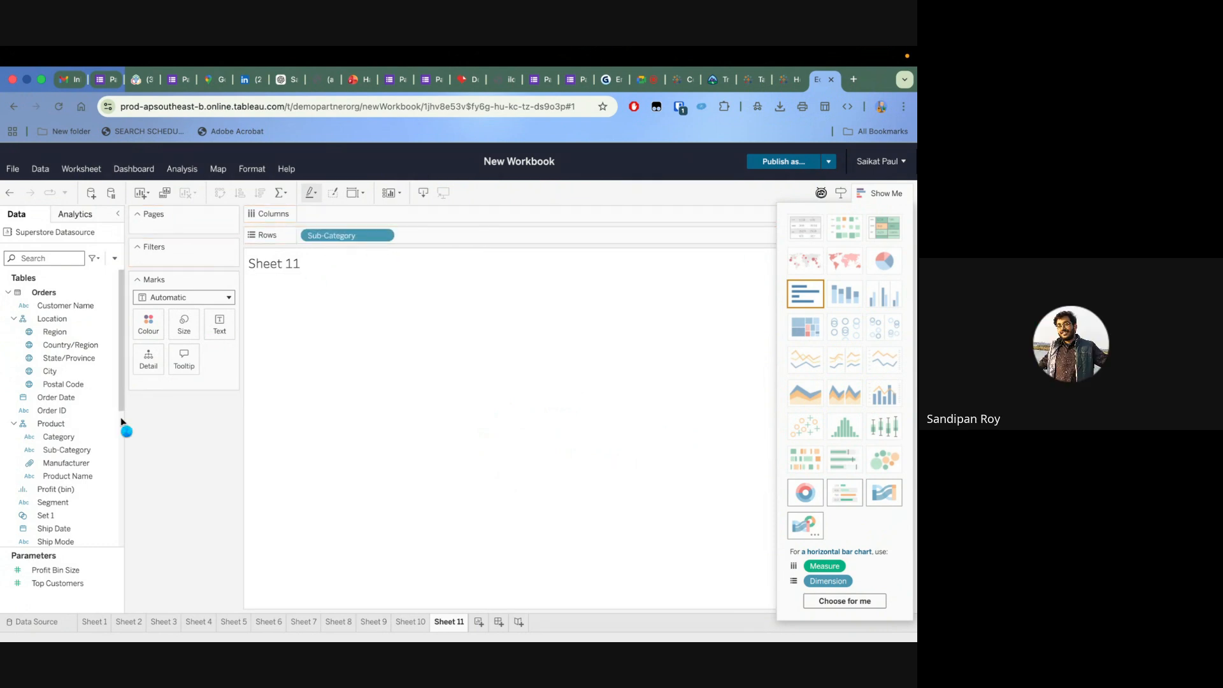
pyautogui.scroll(-5, 56, 461)
pyautogui.moveTo(56, 472); pyautogui.dragTo(315, 375)
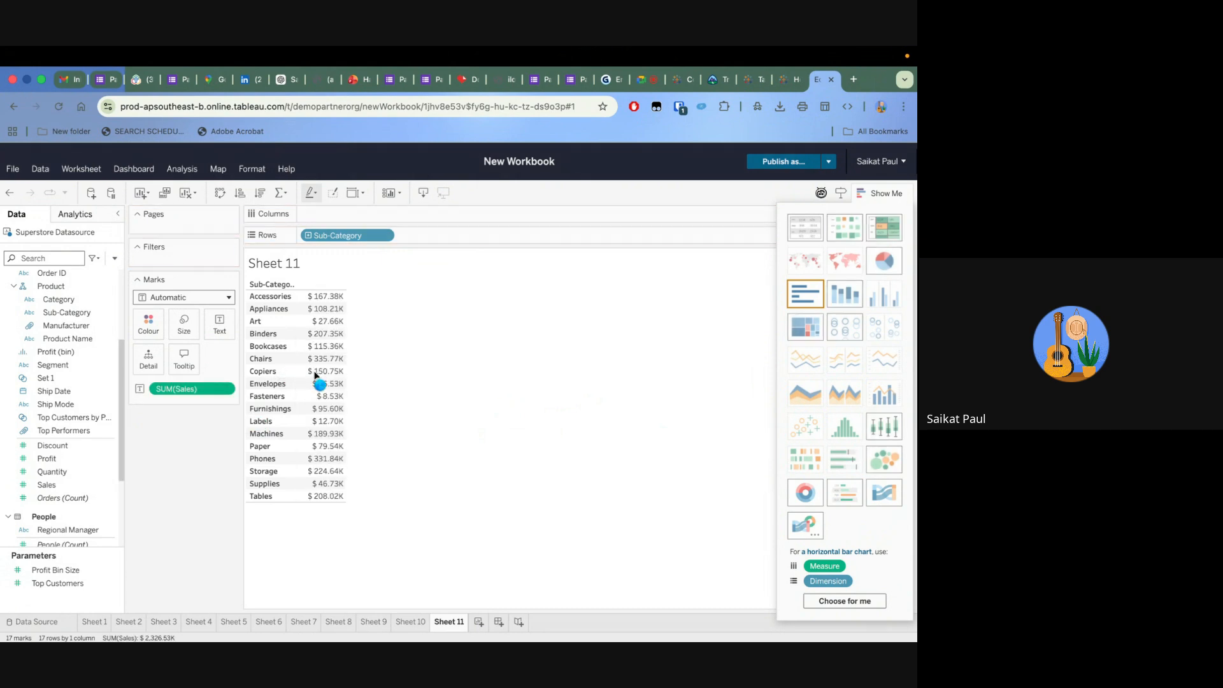
# Apply a Running Total quick table calculation to SUM(Sales), and replace it with plain Sales values
pyautogui.click(229, 390)
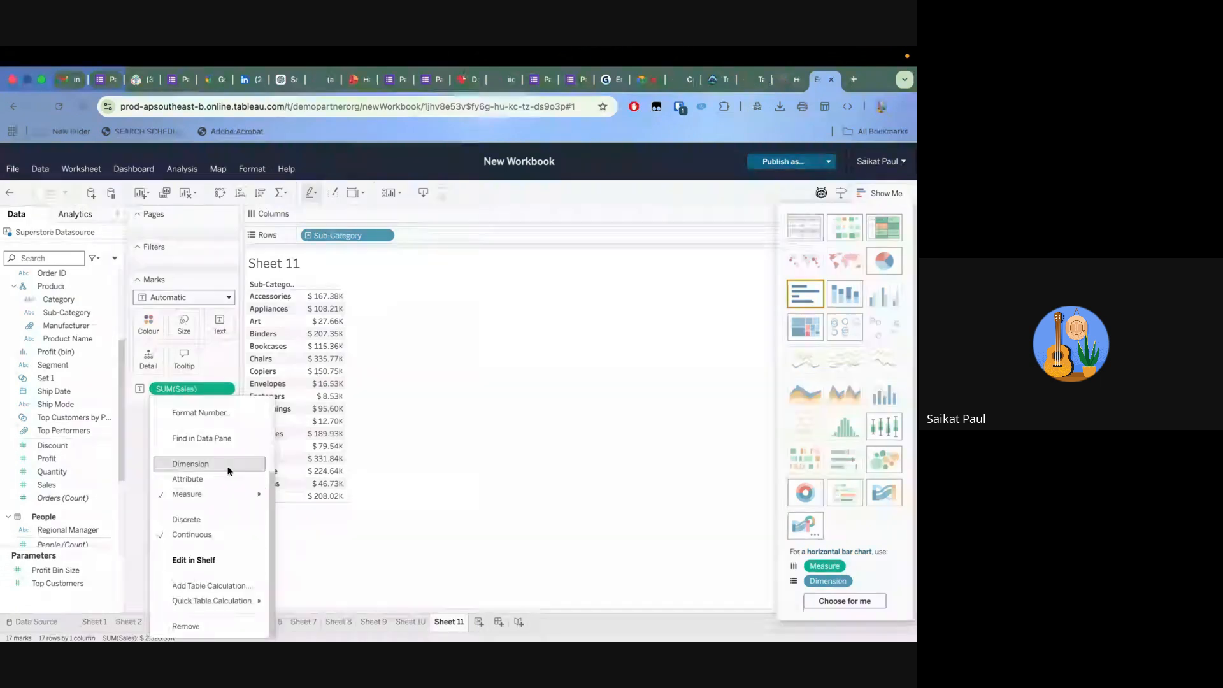
pyautogui.moveTo(228, 496)
pyautogui.moveTo(217, 606)
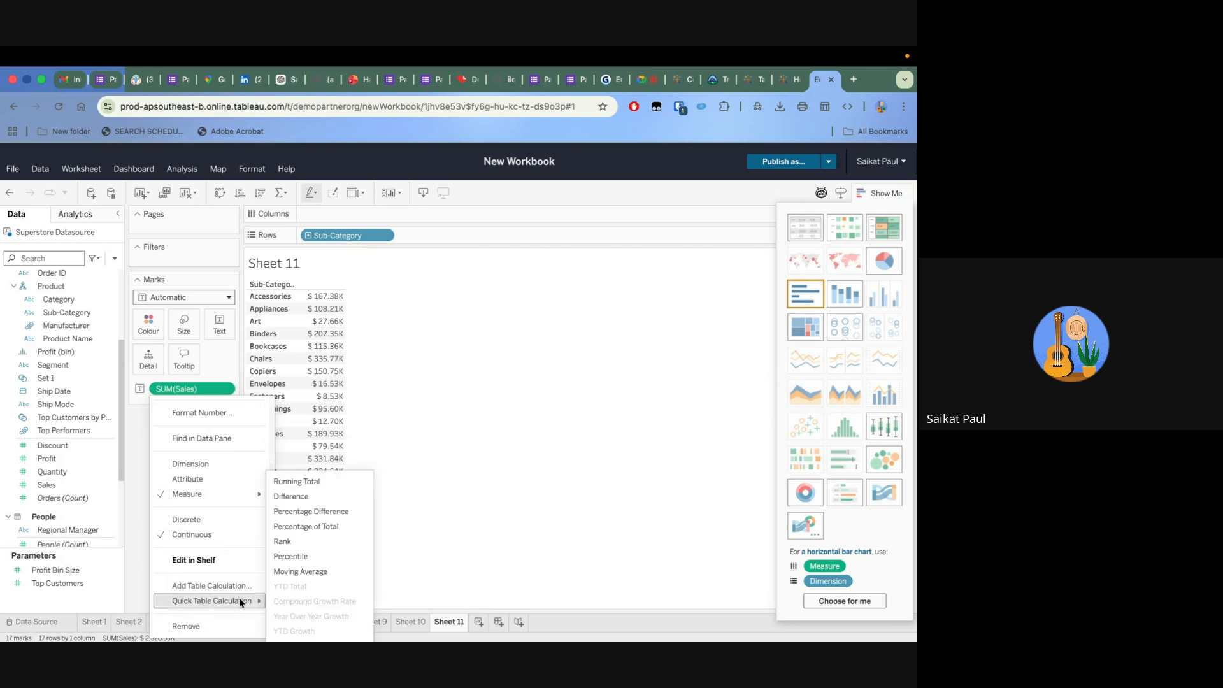
pyautogui.click(307, 481)
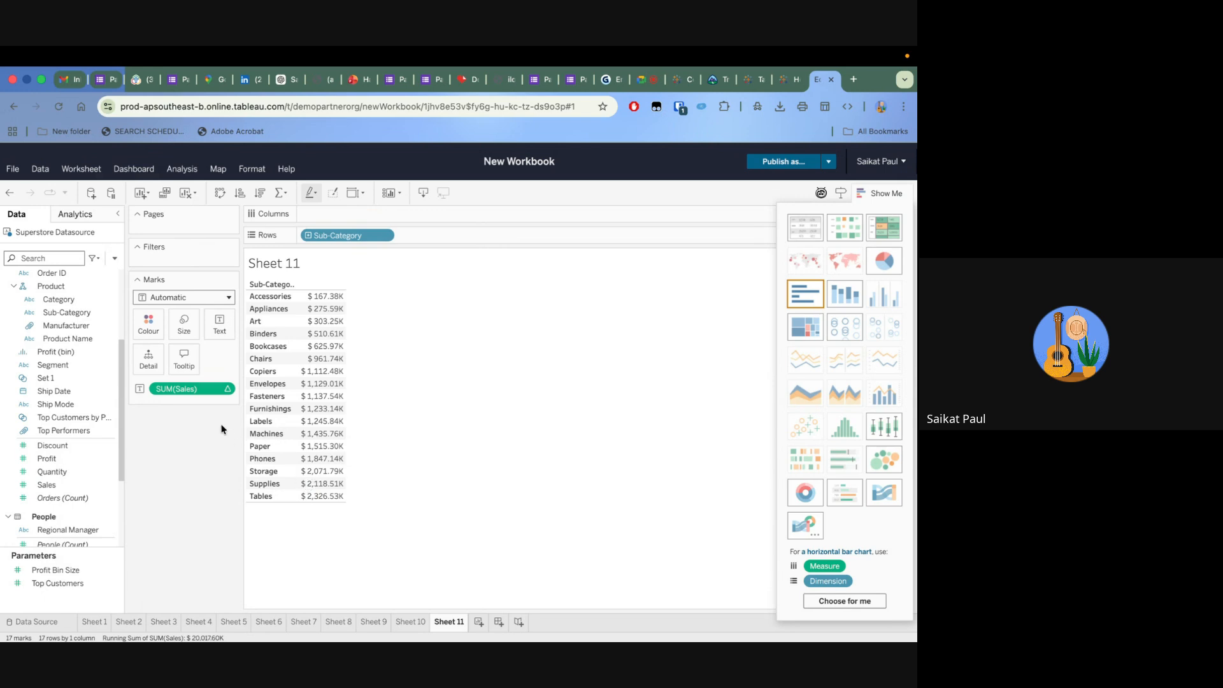
pyautogui.moveTo(191, 389); pyautogui.dragTo(198, 452)
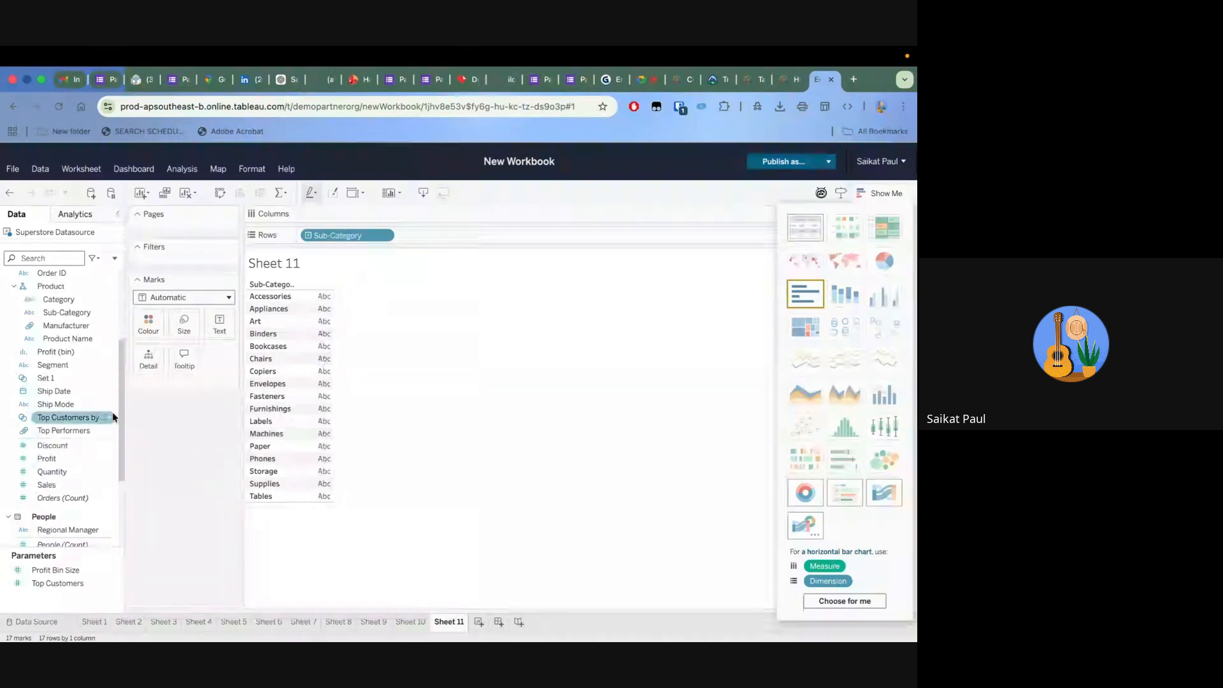
pyautogui.click(54, 486)
pyautogui.moveTo(55, 488); pyautogui.dragTo(306, 394)
pyautogui.click(107, 459)
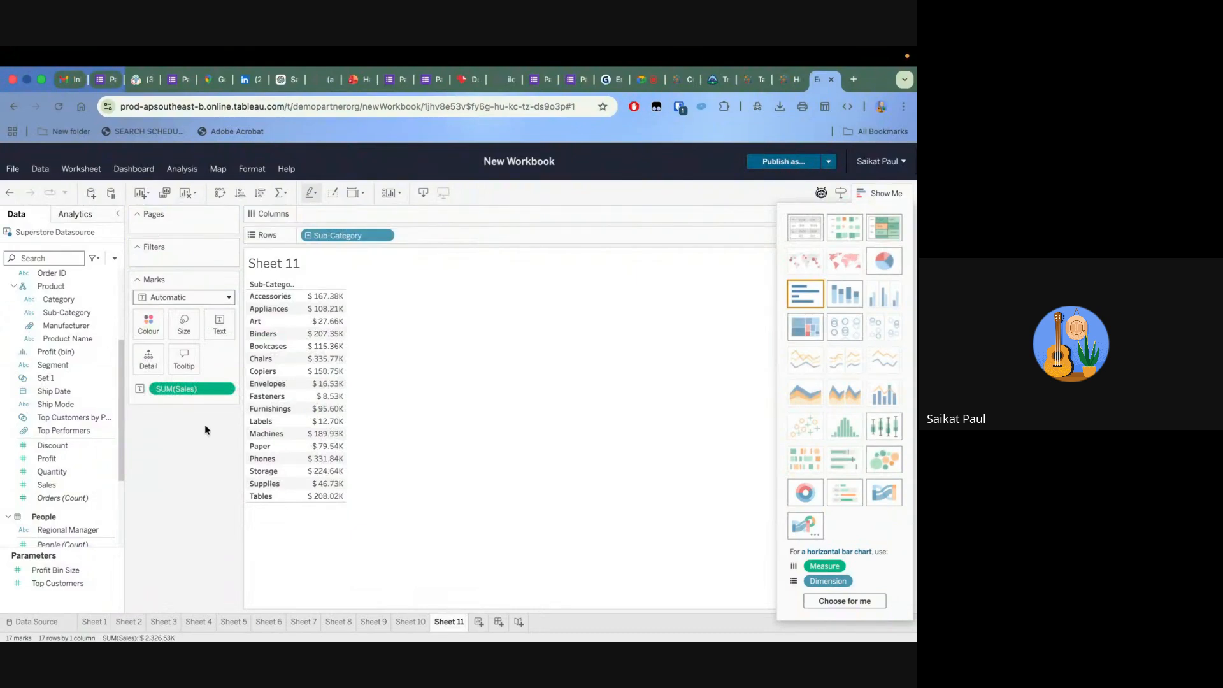
# Try adding a second SUM(Sales) to the text table's marks and remove the duplicate
pyautogui.click(71, 489)
pyautogui.moveTo(70, 488); pyautogui.dragTo(330, 395)
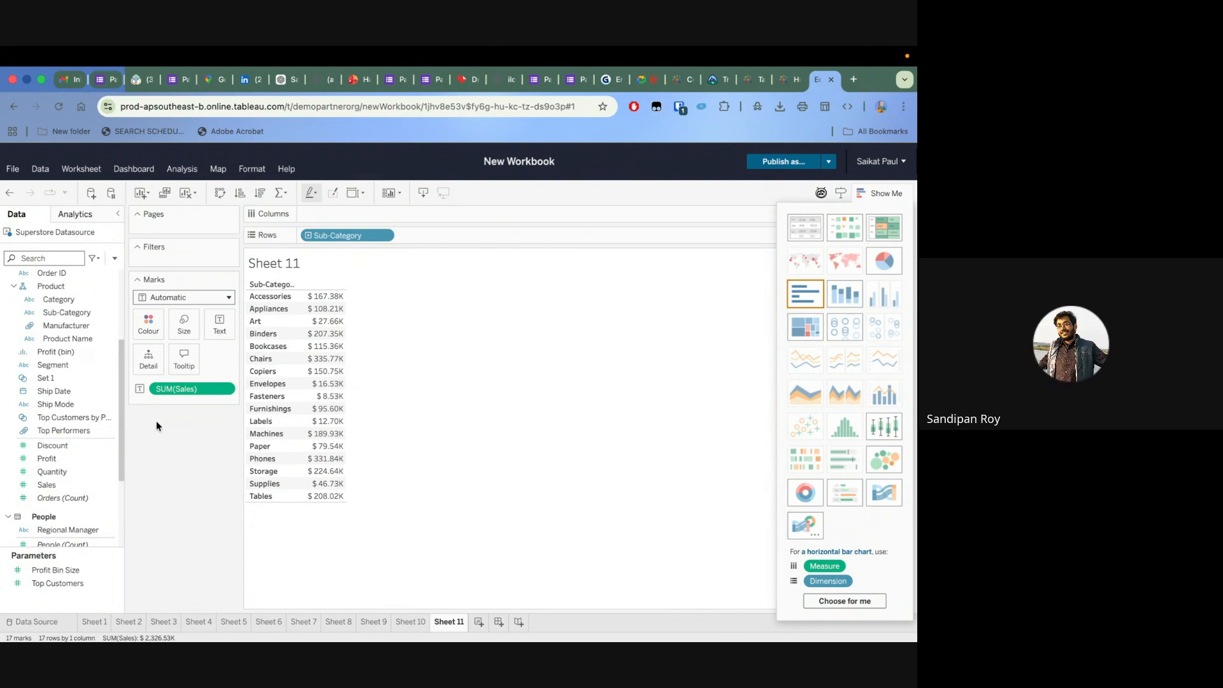
pyautogui.moveTo(55, 484); pyautogui.dragTo(323, 388)
pyautogui.click(323, 395)
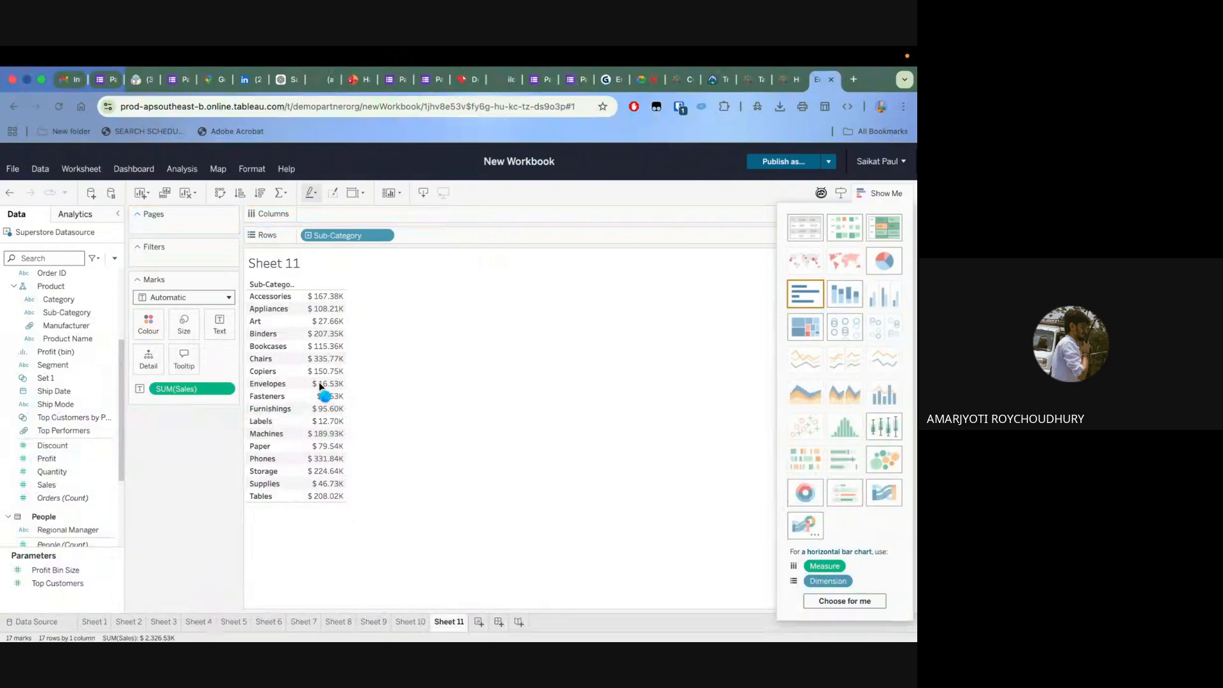
pyautogui.moveTo(46, 485); pyautogui.dragTo(191, 404)
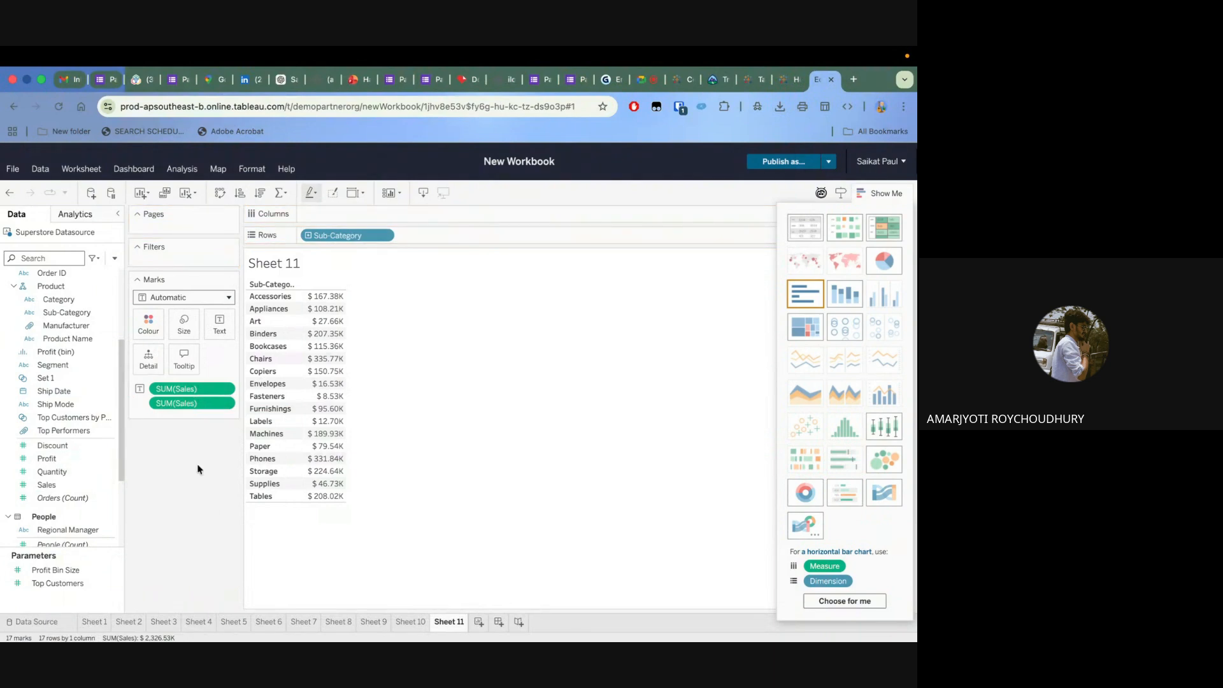
pyautogui.click(139, 405)
pyautogui.click(153, 446)
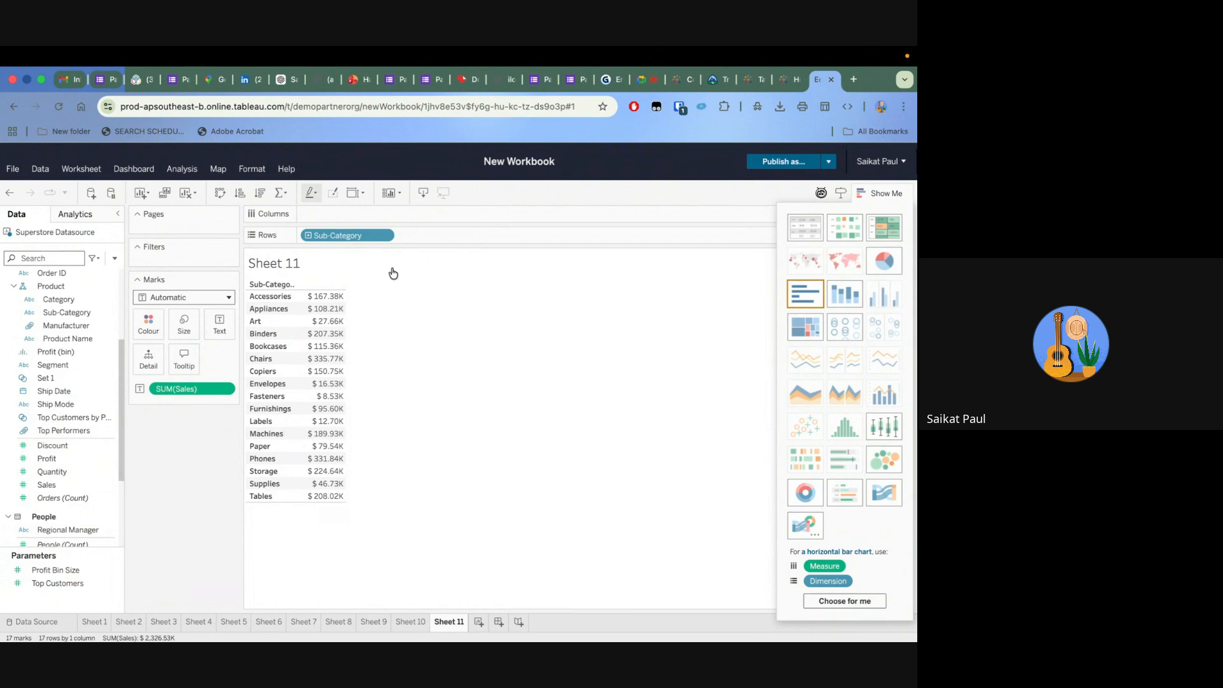
# Apply the Running Total quick table calculation to SUM(Sales) and inspect the cumulative values by sub-category
pyautogui.click(228, 394)
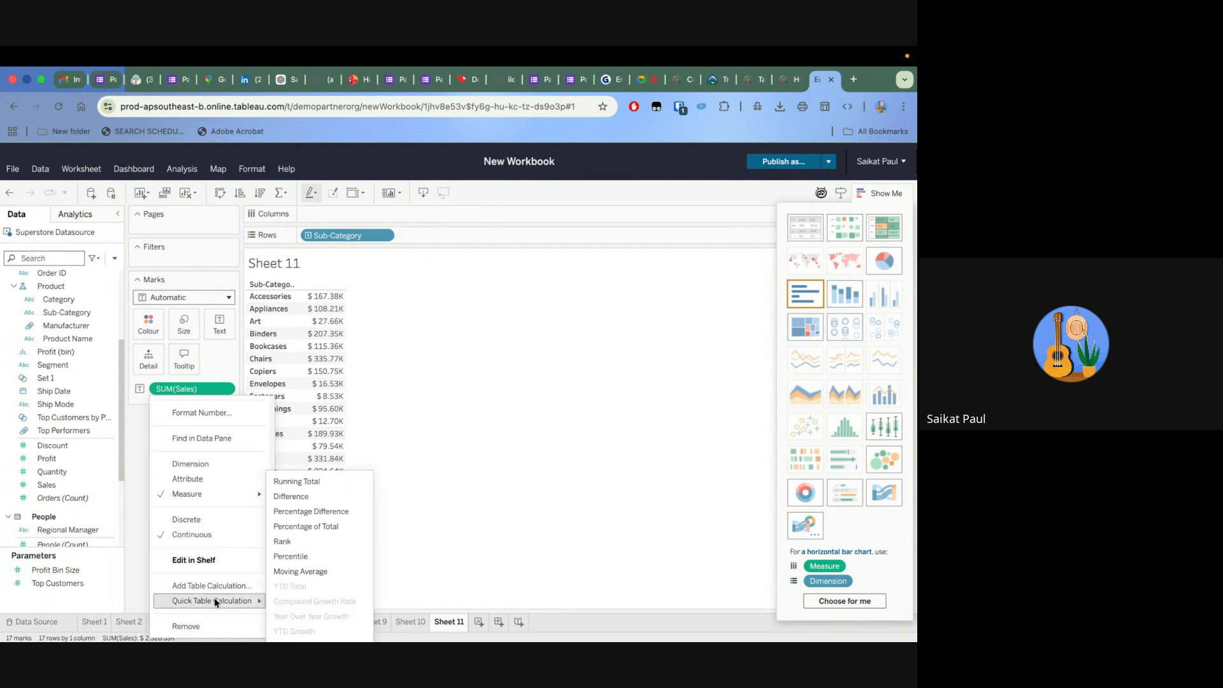
pyautogui.click(305, 481)
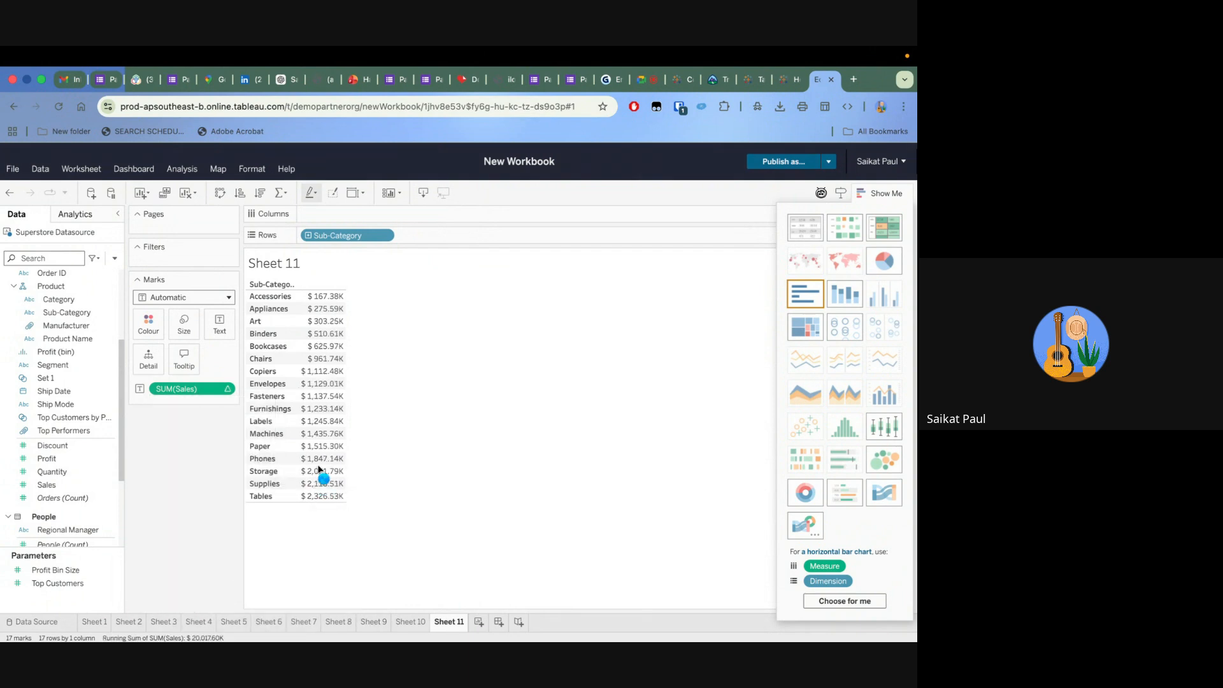
pyautogui.moveTo(337, 300)
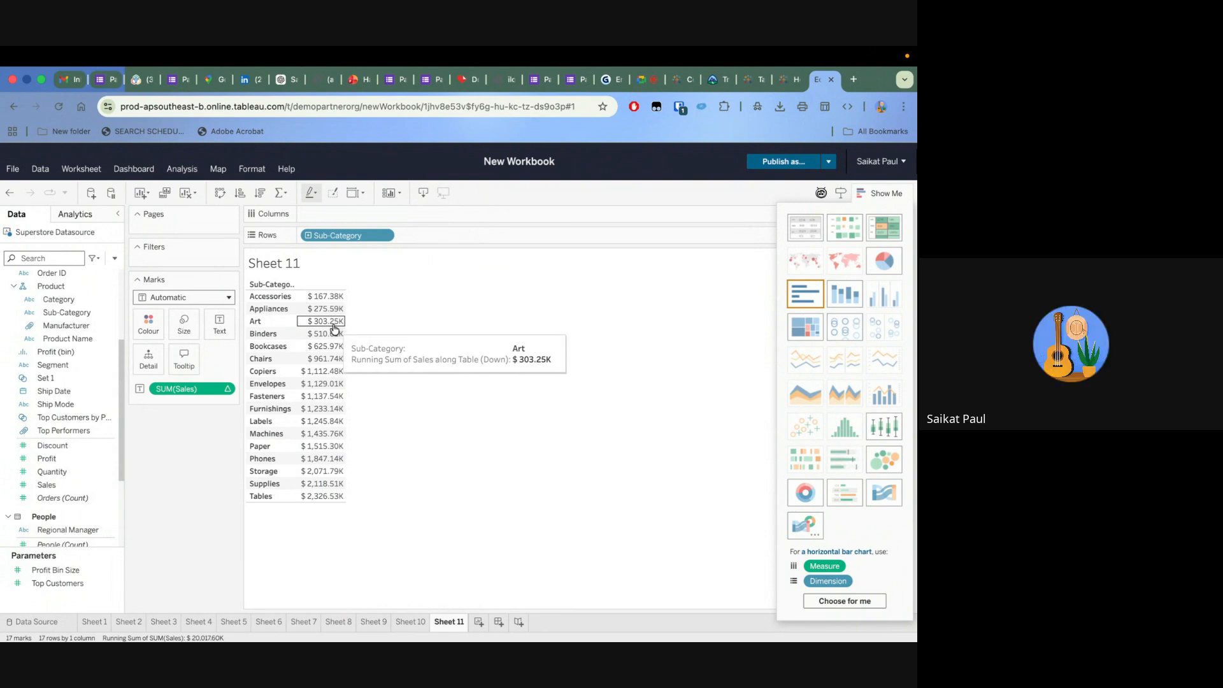
# Review the Compute Using options, and change the SUM(Sales) quick table calculation to Difference
pyautogui.click(231, 390)
pyautogui.moveTo(215, 557)
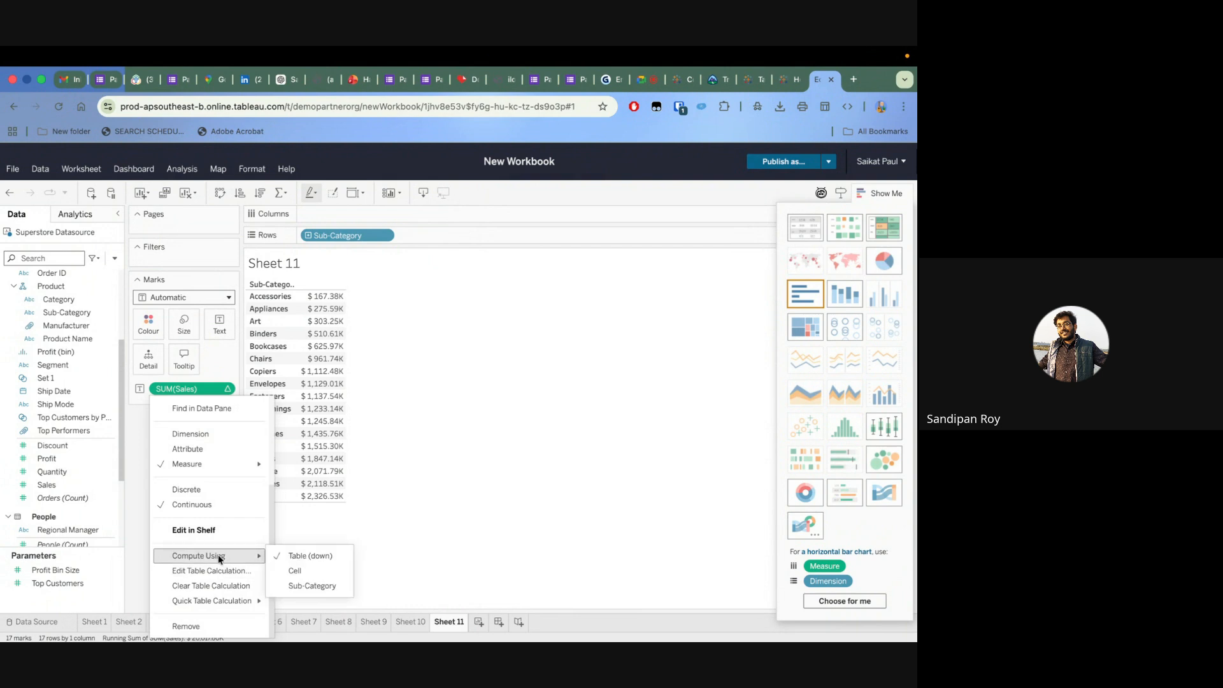
pyautogui.moveTo(212, 601)
pyautogui.click(288, 571)
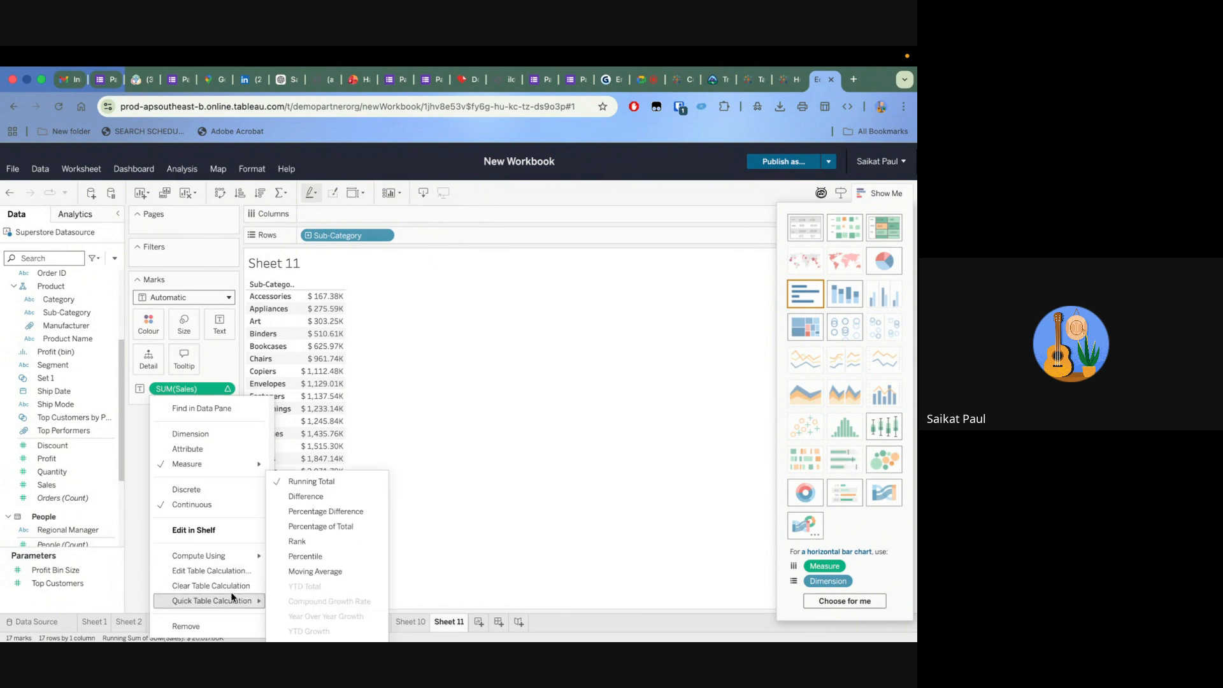
pyautogui.click(318, 497)
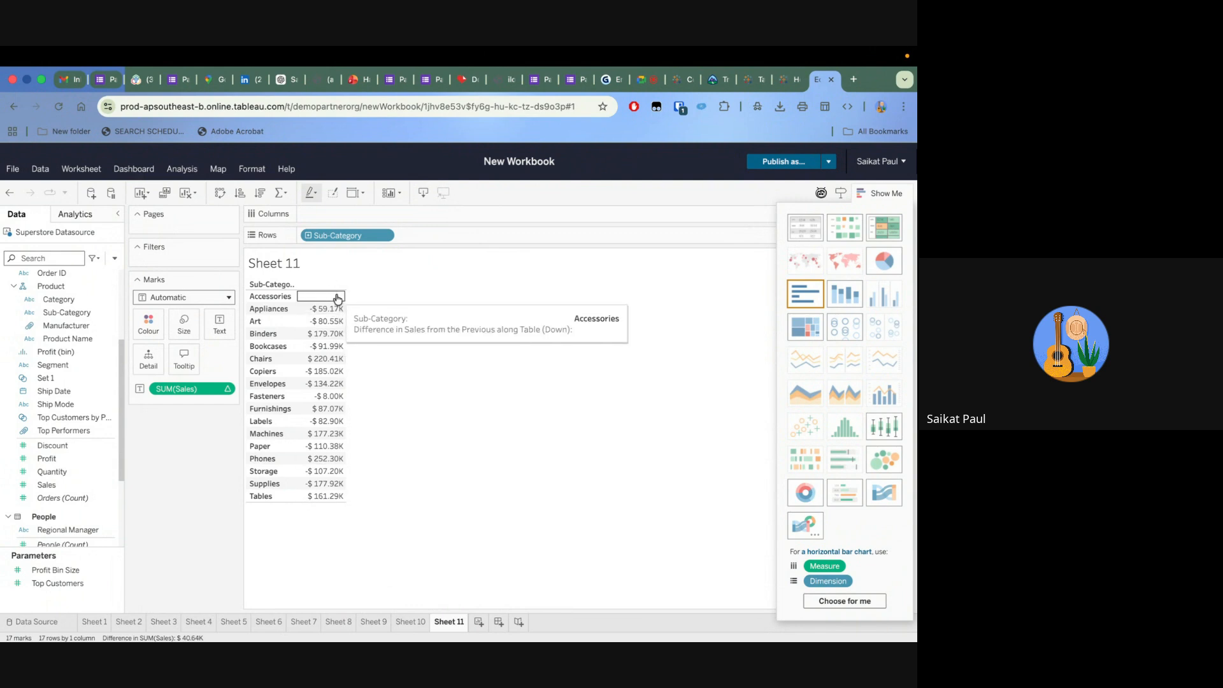
pyautogui.moveTo(336, 312)
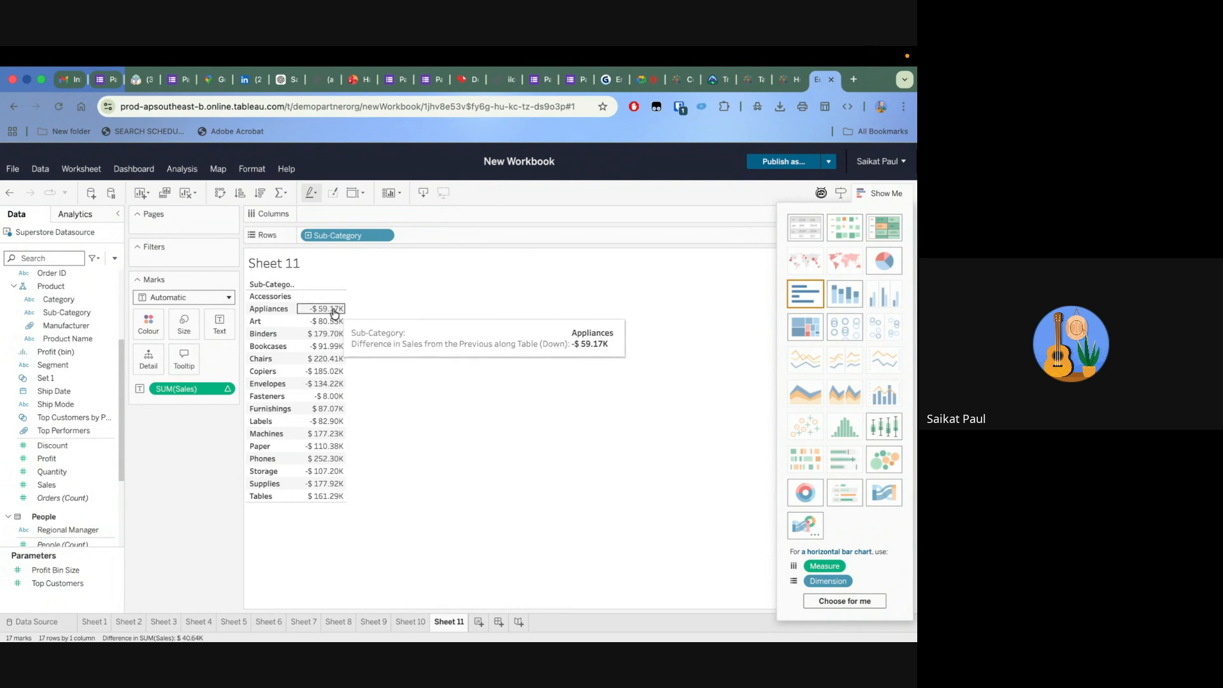
# Make the sales difference relative to the next sub-category, and set it back to Previous
pyautogui.click(228, 389)
pyautogui.moveTo(218, 566)
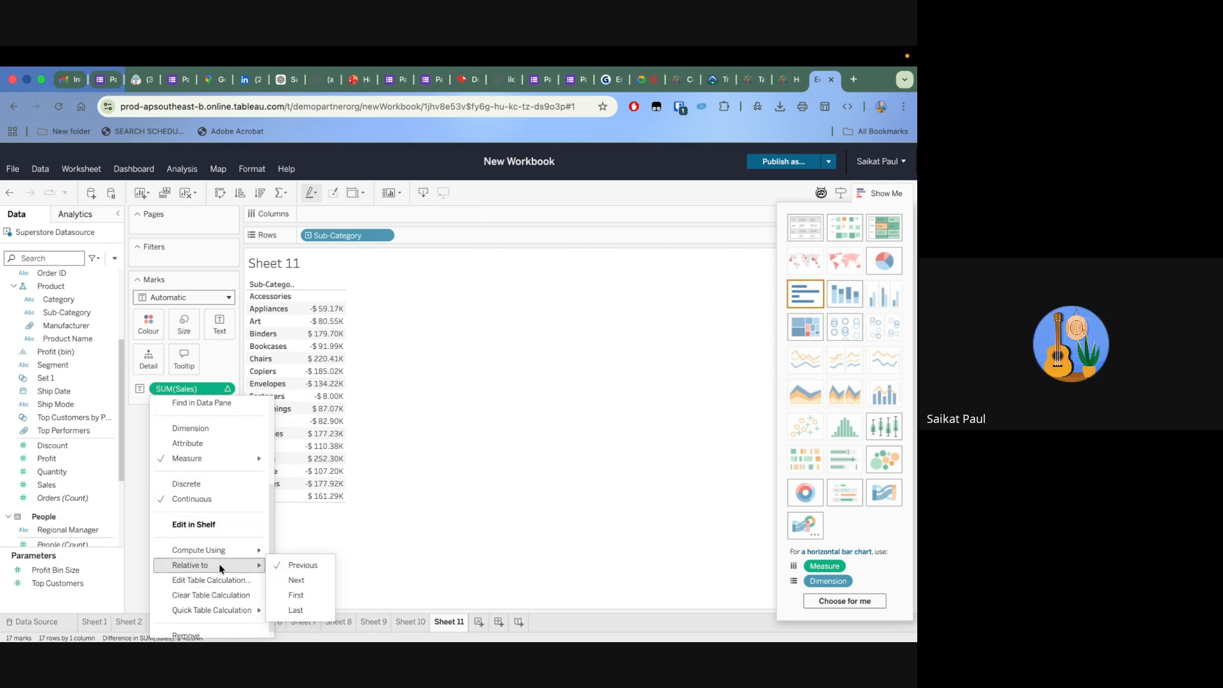
pyautogui.click(292, 582)
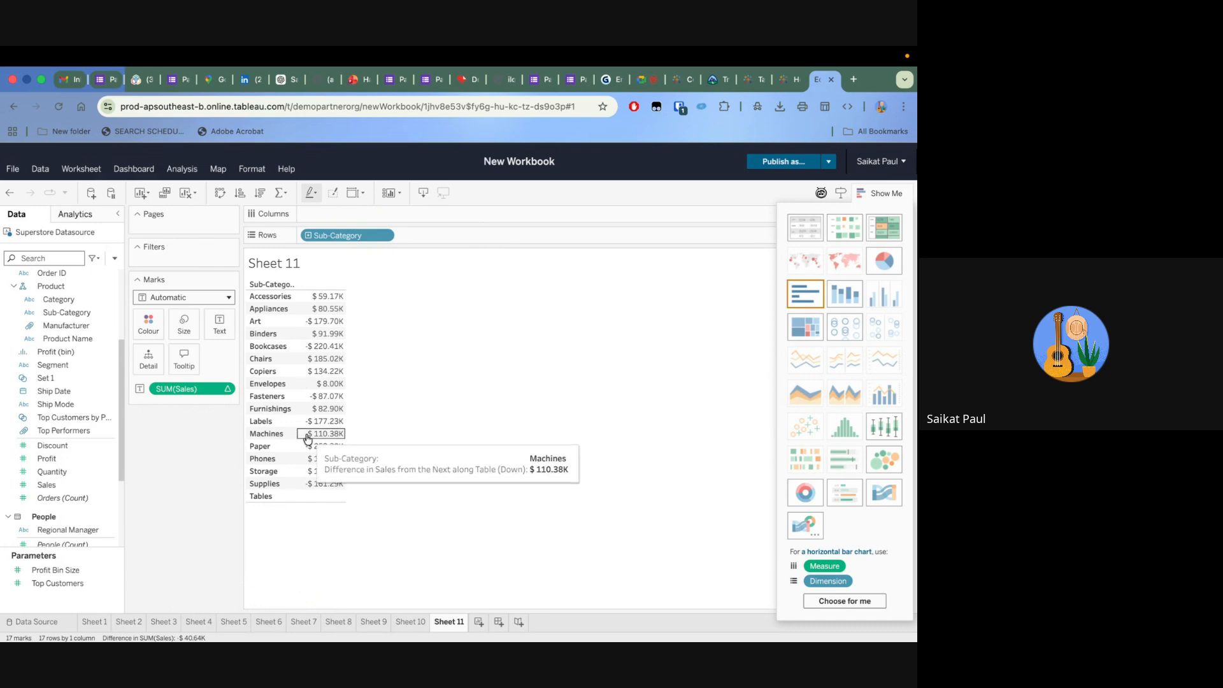
pyautogui.click(228, 391)
pyautogui.moveTo(220, 565)
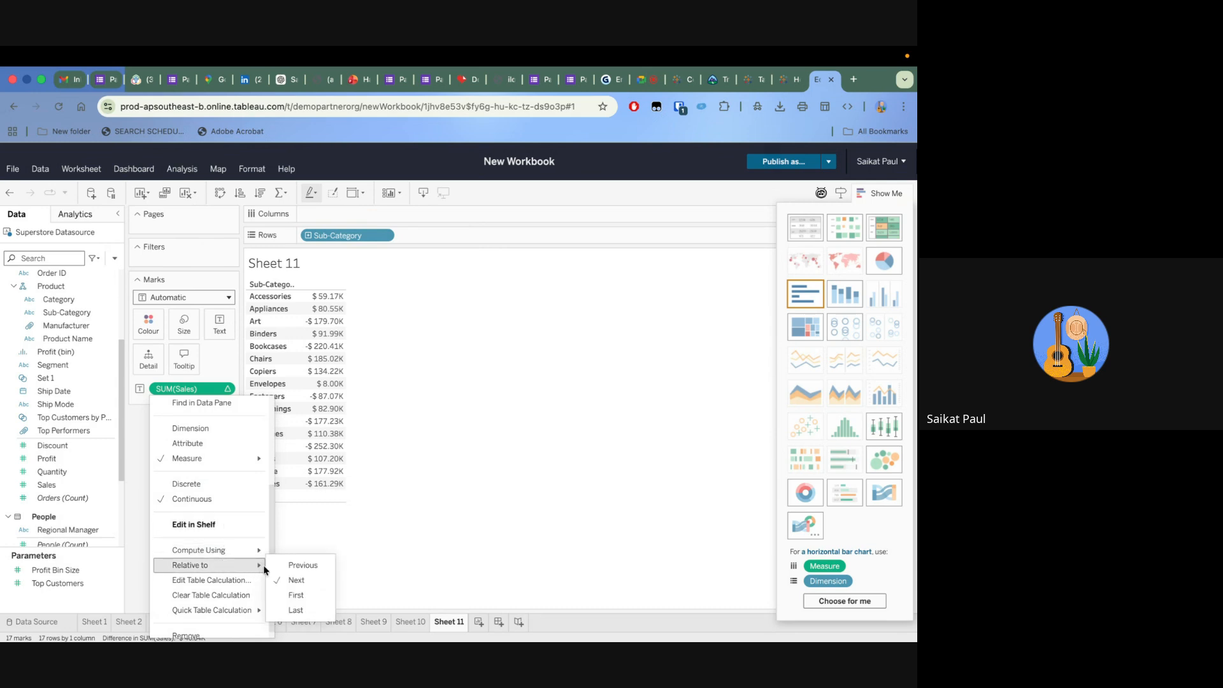
pyautogui.click(300, 565)
# Change the SUM(Sales) quick table calculation to Percentage Difference
pyautogui.click(228, 390)
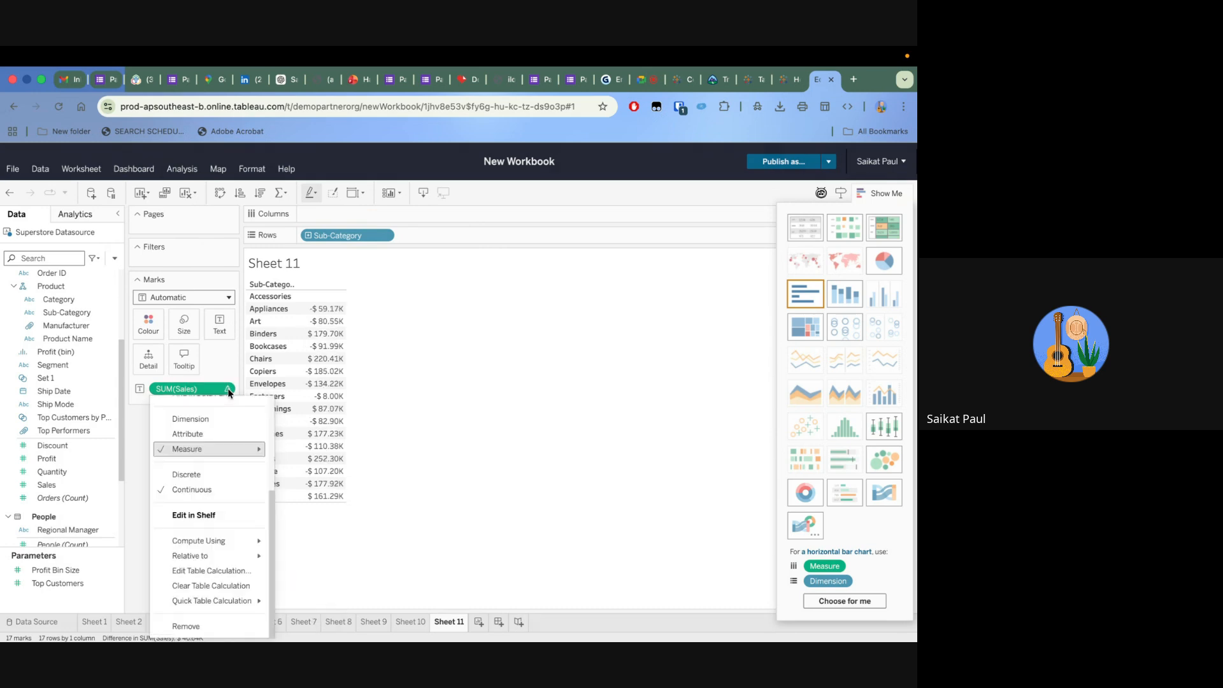
pyautogui.moveTo(226, 553)
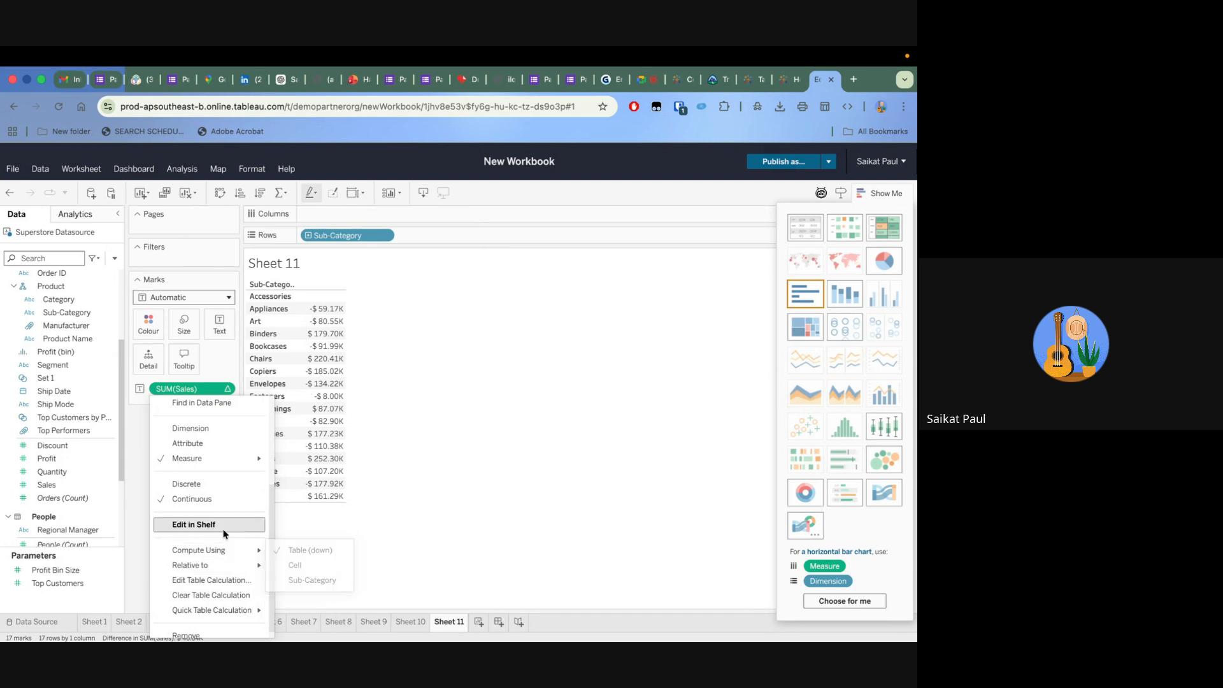
pyautogui.moveTo(221, 613)
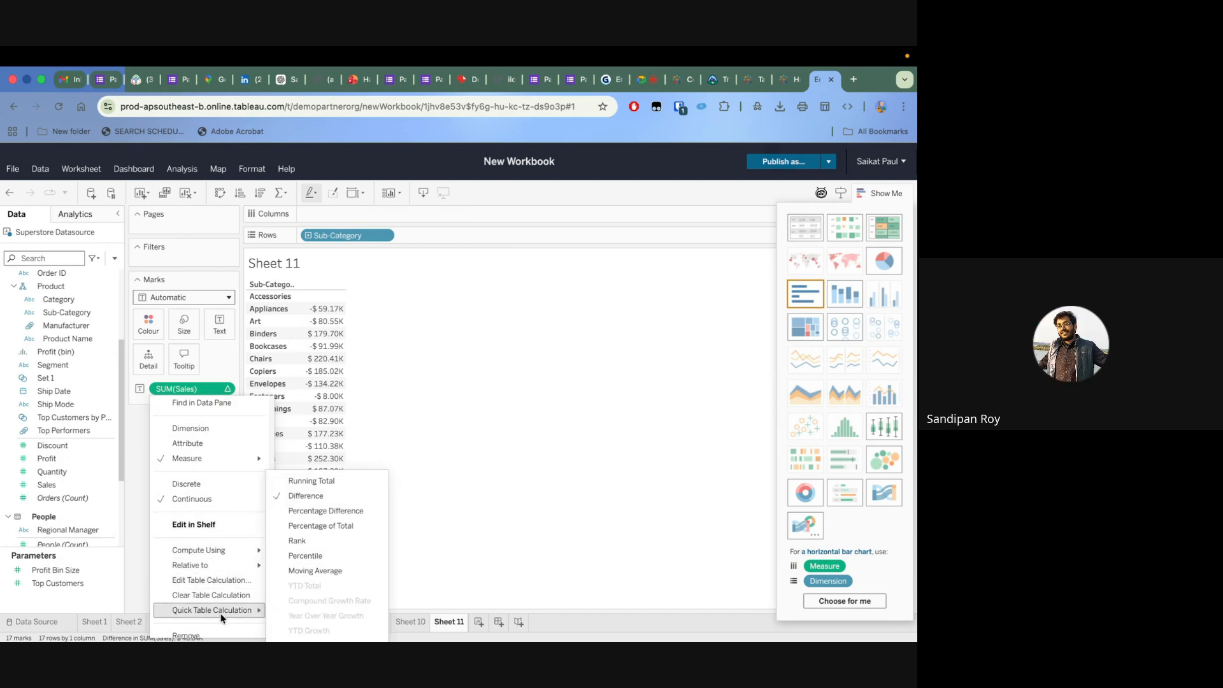
pyautogui.click(325, 511)
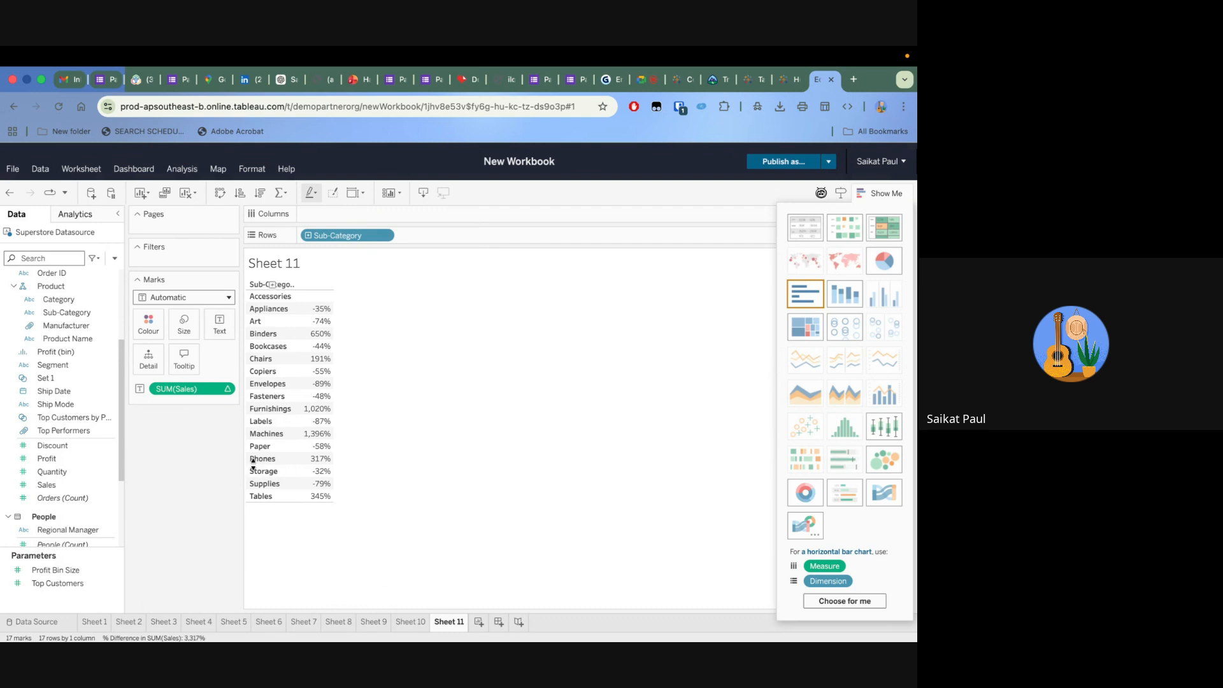
# Change the SUM(Sales) quick table calculation to Percentage of Total
pyautogui.click(228, 389)
pyautogui.moveTo(240, 540)
pyautogui.moveTo(230, 599)
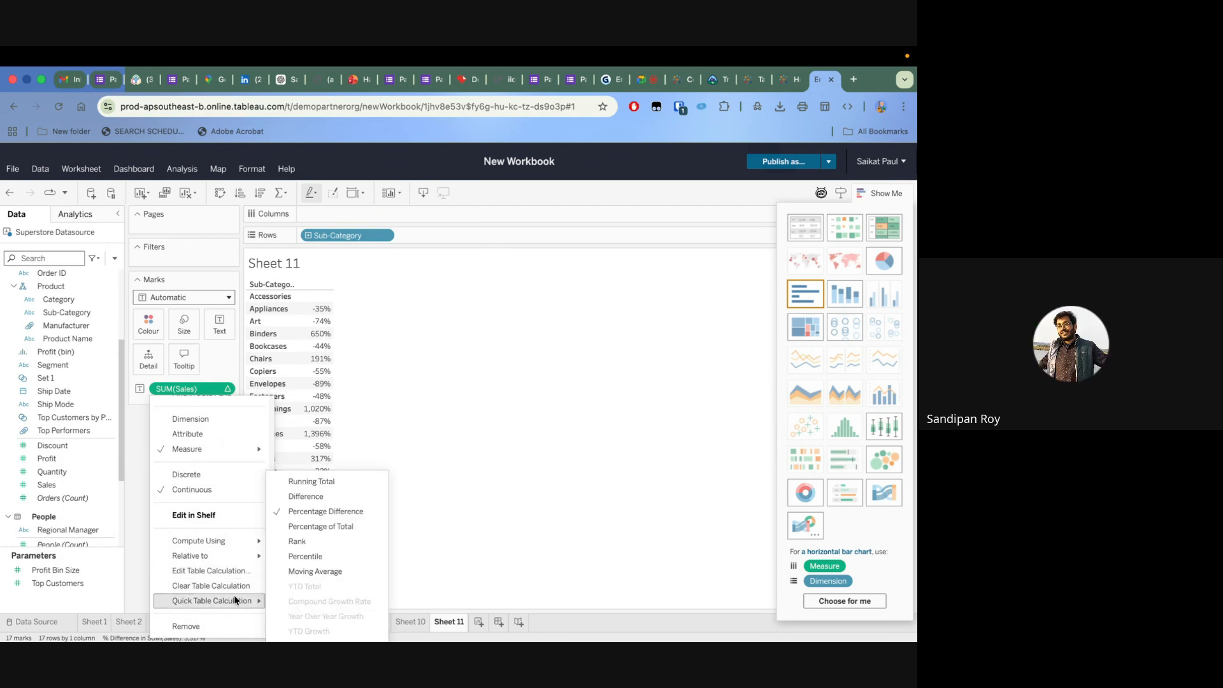
pyautogui.click(326, 526)
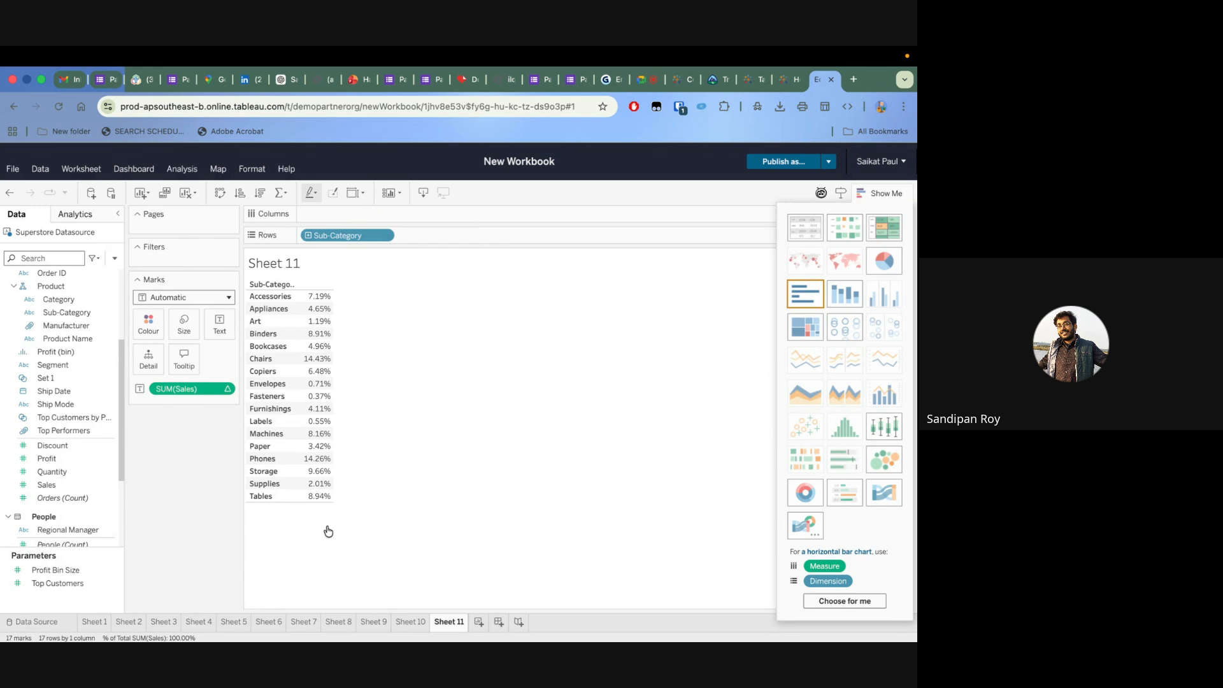
# Change the SUM(Sales) quick table calculation to Rank
pyautogui.click(228, 389)
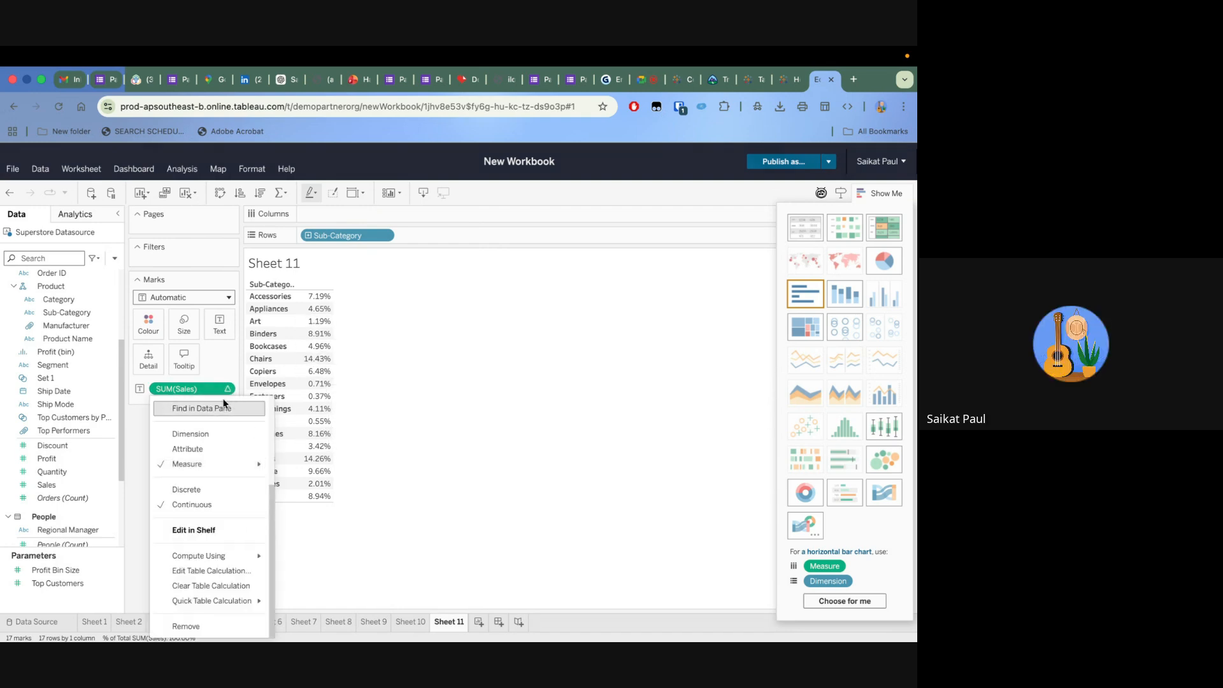
pyautogui.moveTo(215, 598)
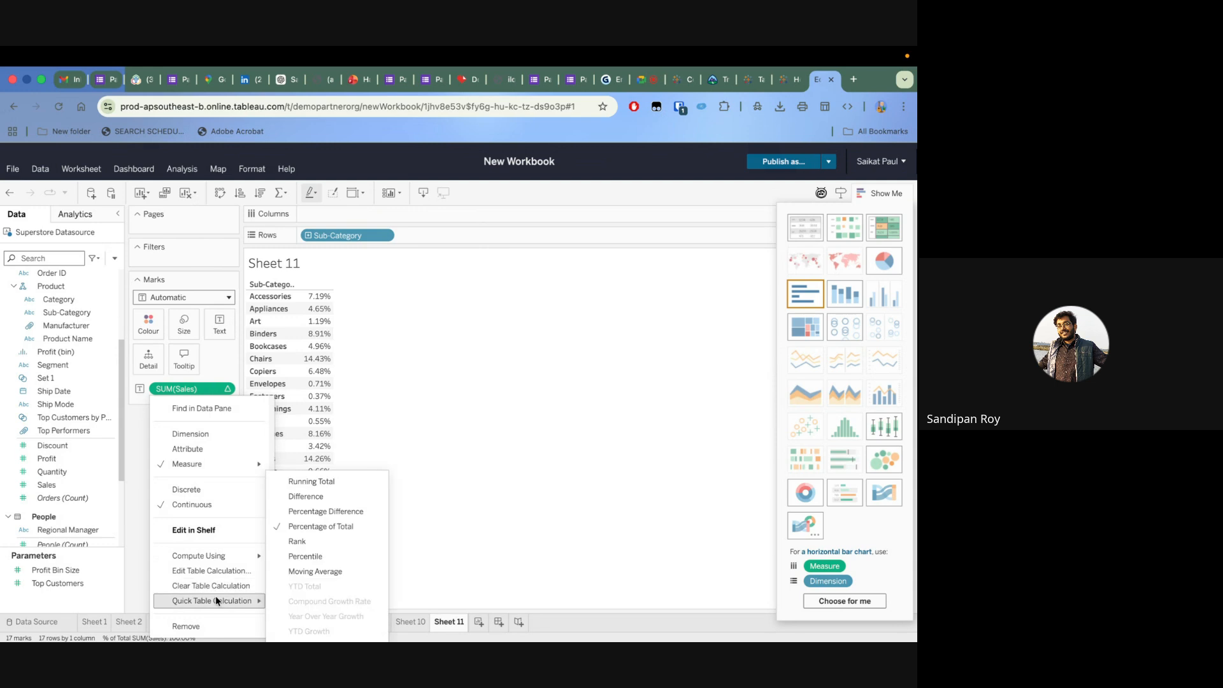
pyautogui.click(338, 547)
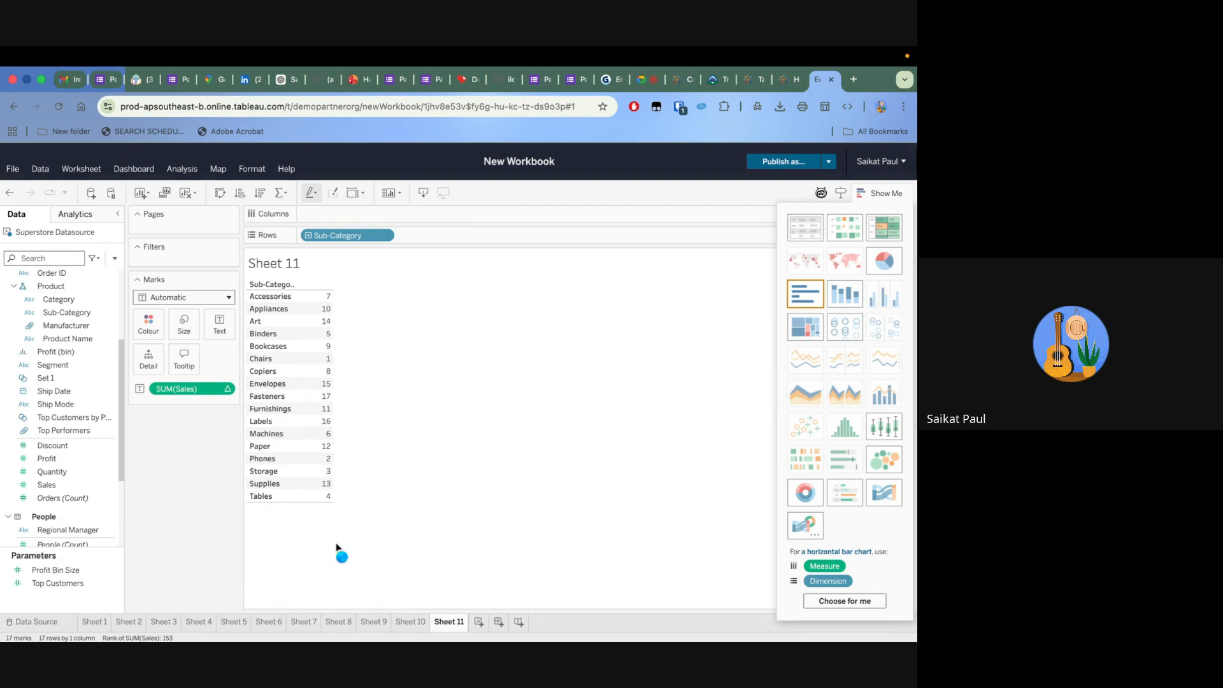
# Change the SUM(Sales) quick table calculation to Percentile
pyautogui.click(230, 390)
pyautogui.moveTo(235, 600)
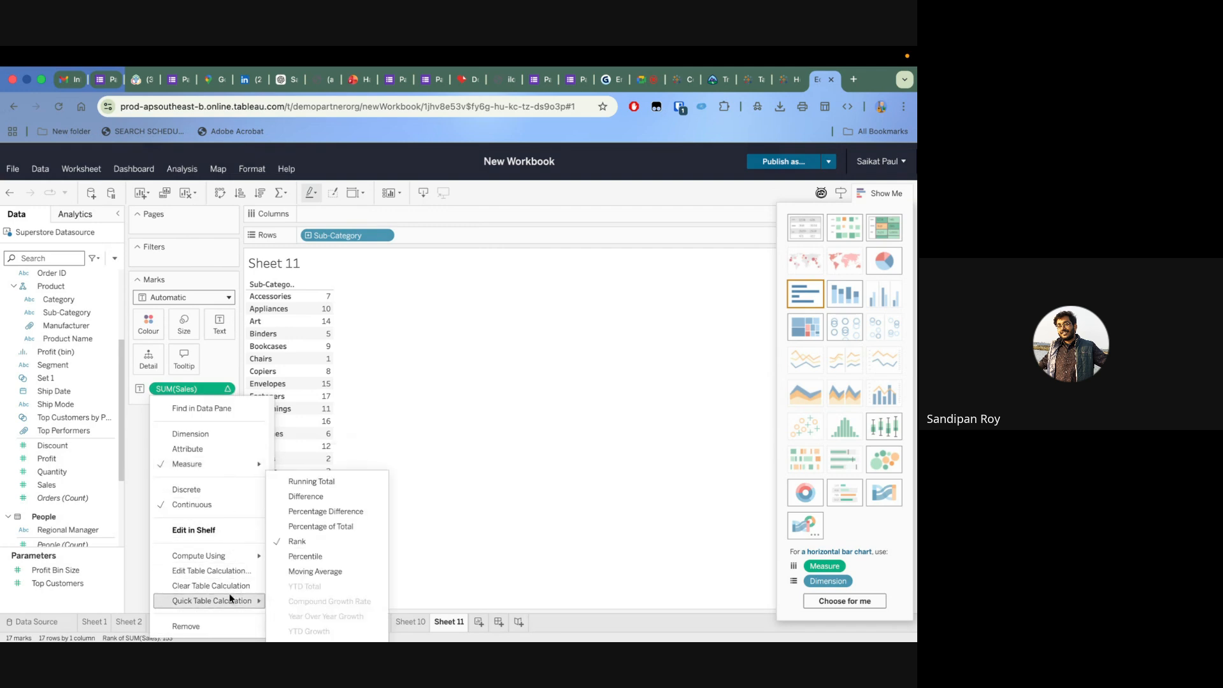
pyautogui.click(312, 570)
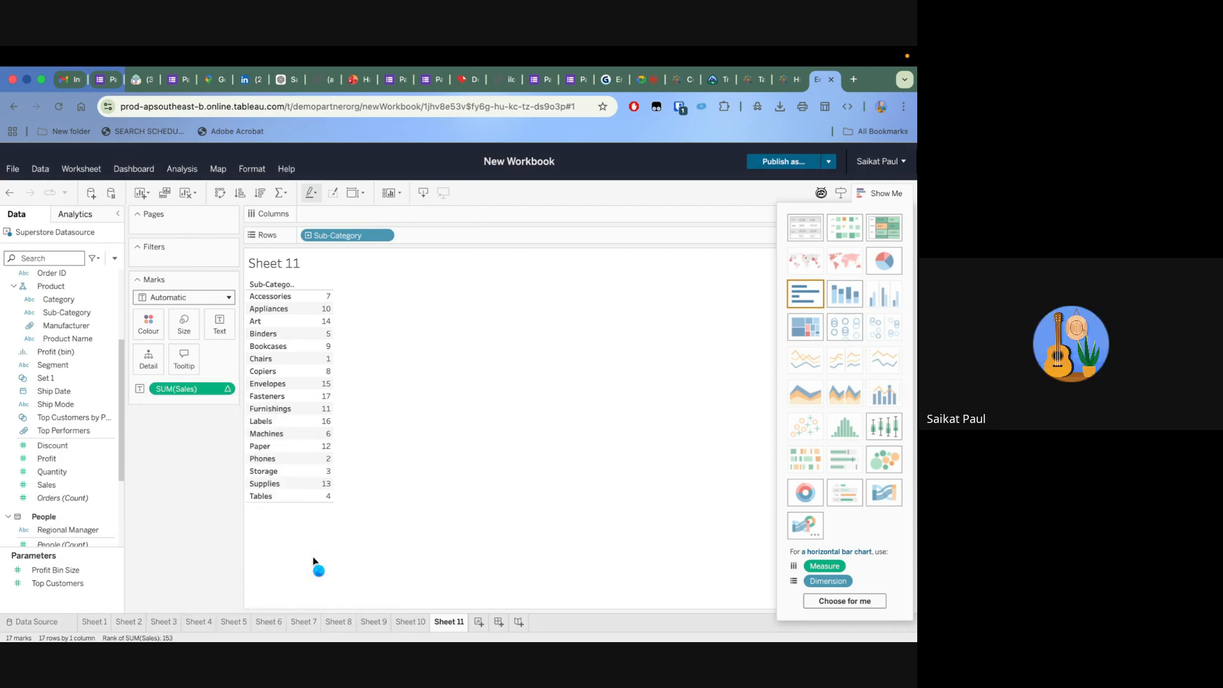
# Change the SUM(Sales) quick table calculation to Moving Average
pyautogui.click(230, 391)
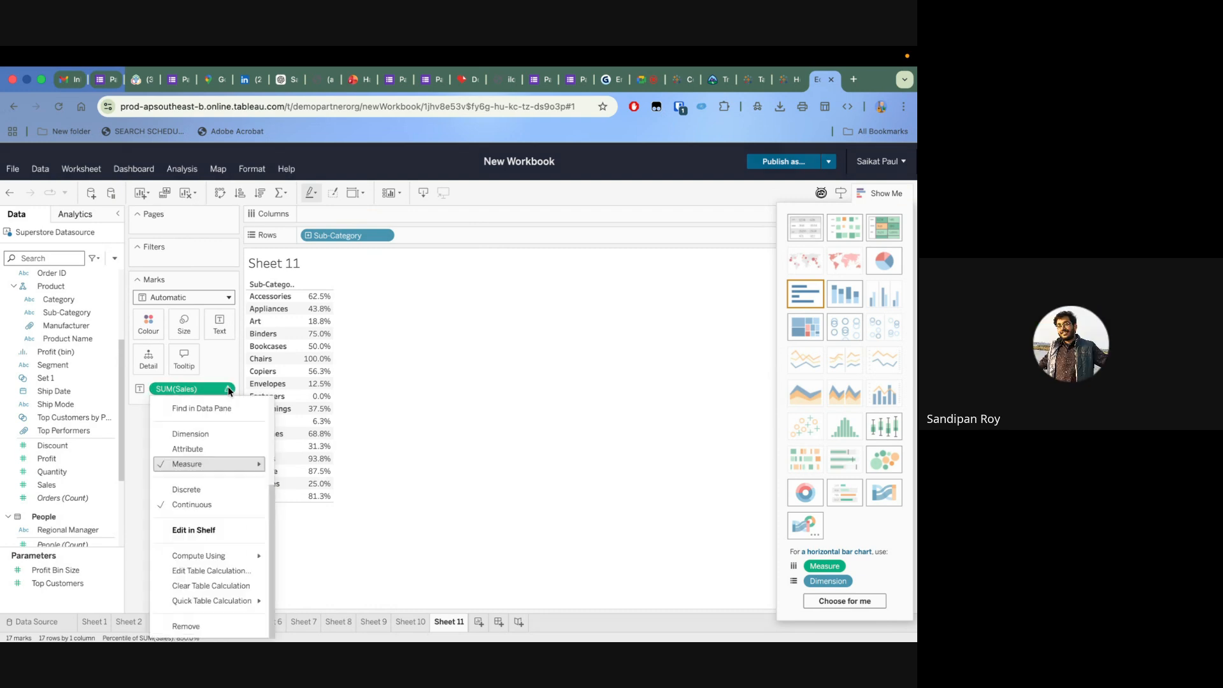
pyautogui.moveTo(231, 605)
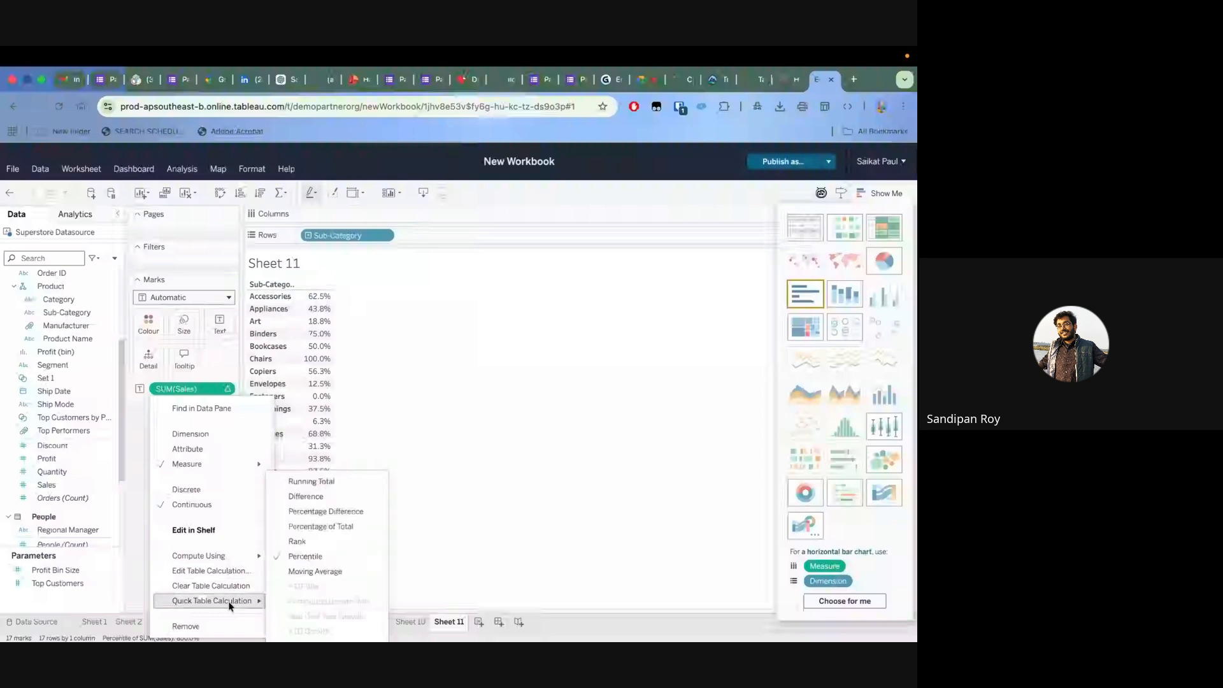
pyautogui.click(319, 572)
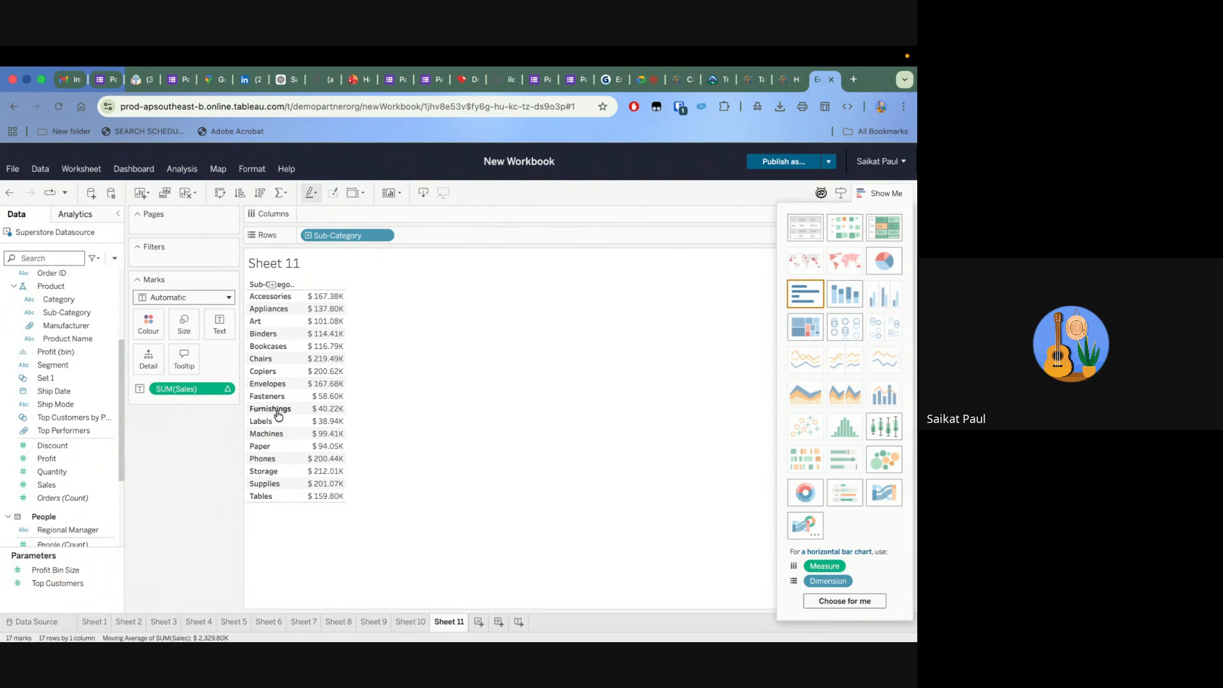
# Create a new worksheet and place Order ID on Rows
pyautogui.click(479, 623)
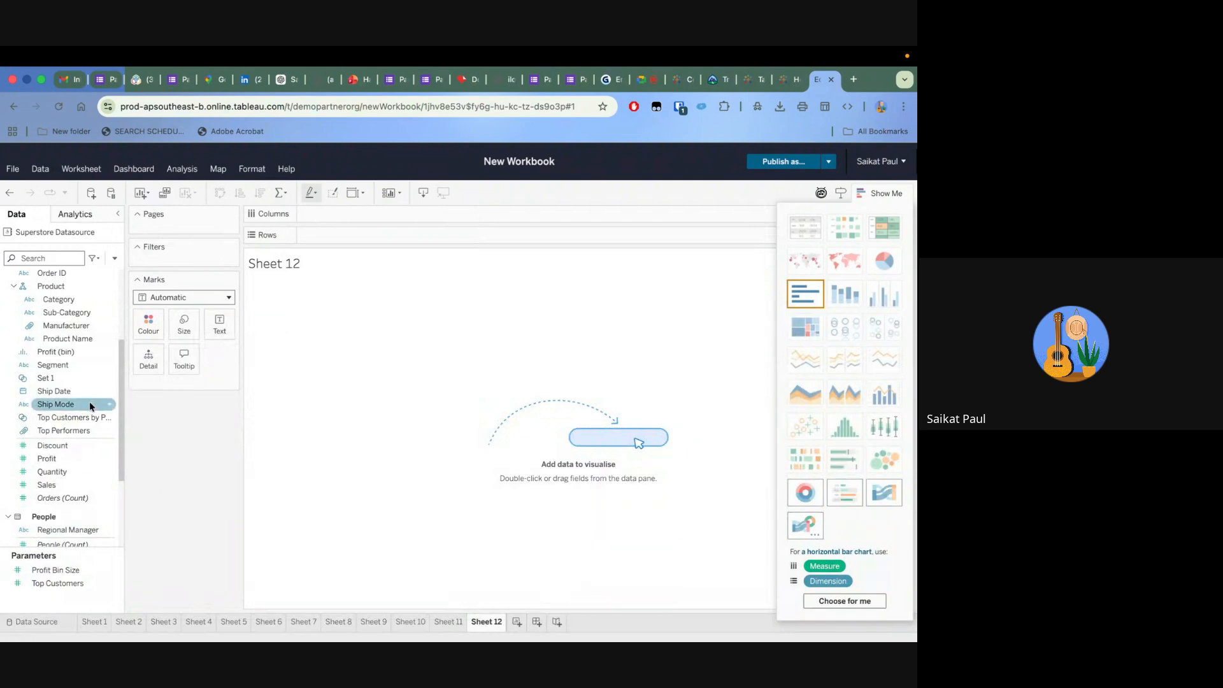
pyautogui.scroll(4, 78, 354)
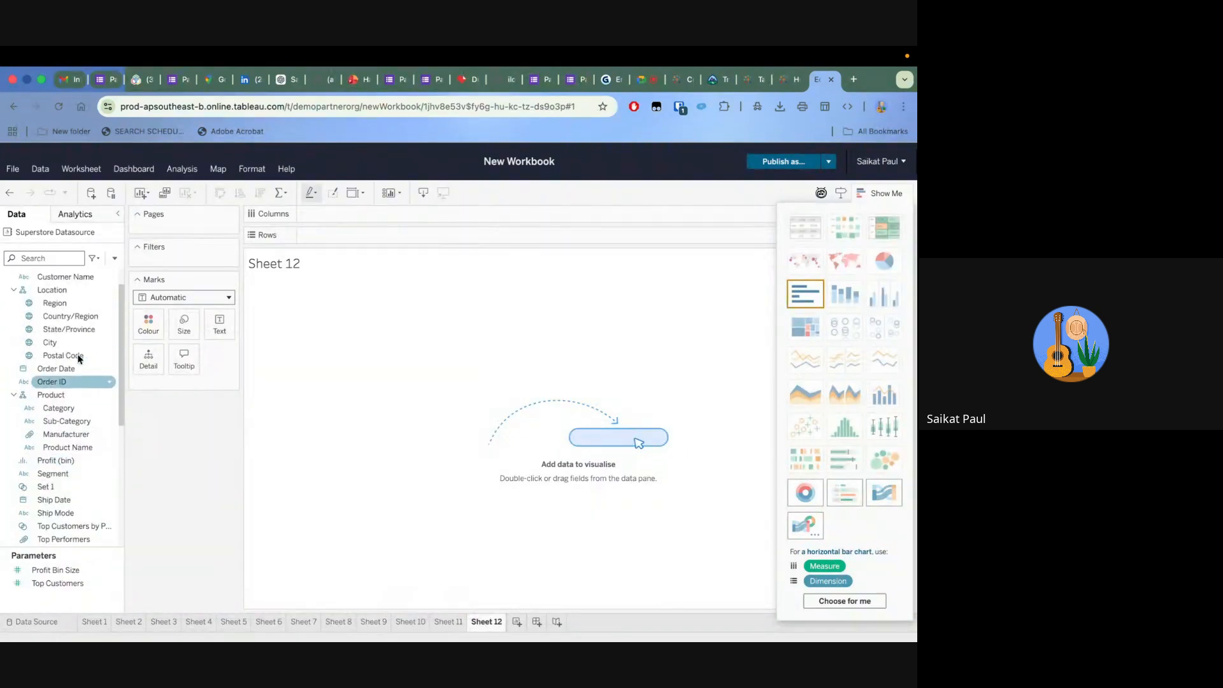
pyautogui.moveTo(54, 381); pyautogui.dragTo(366, 236)
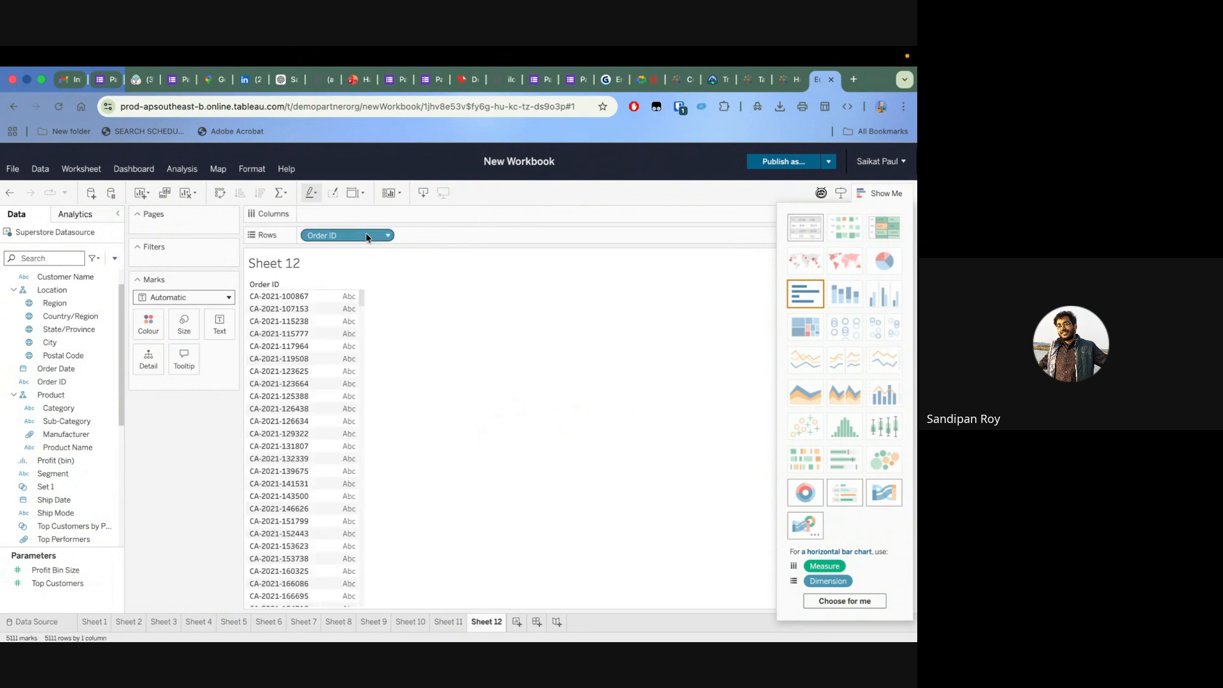
# Add Order Date to Rows after Order ID, switch it to Exact Date, and convert it to an attribute
pyautogui.moveTo(56, 368); pyautogui.dragTo(331, 309)
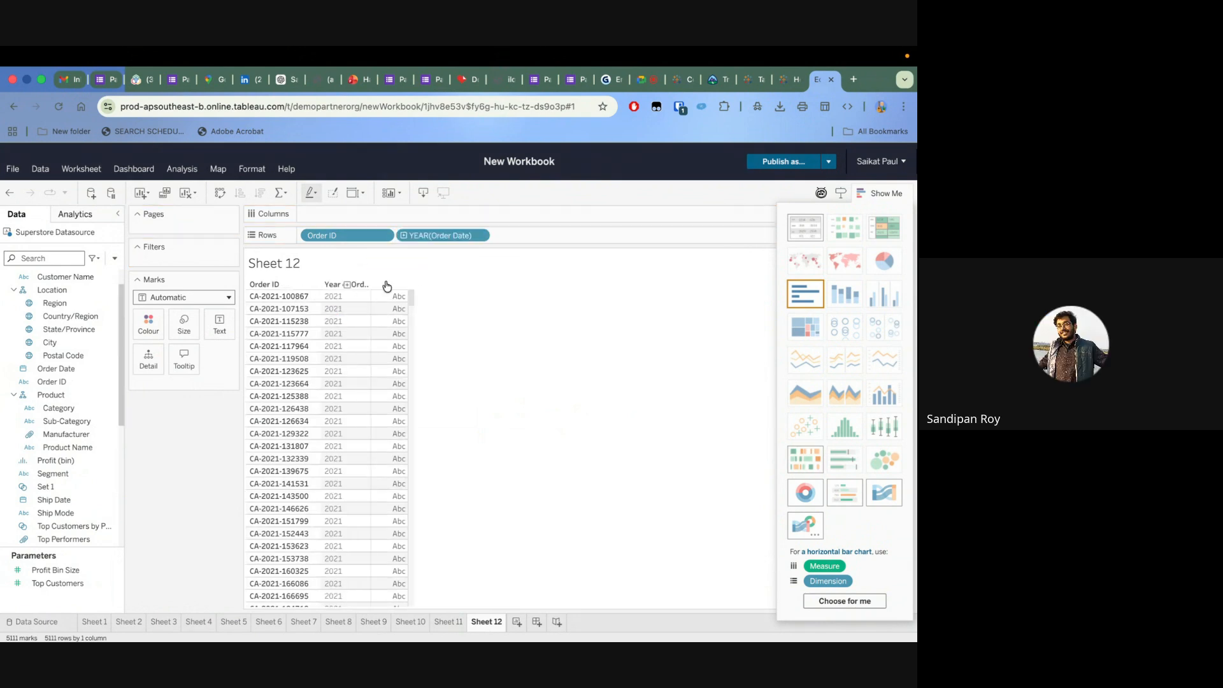
pyautogui.click(484, 236)
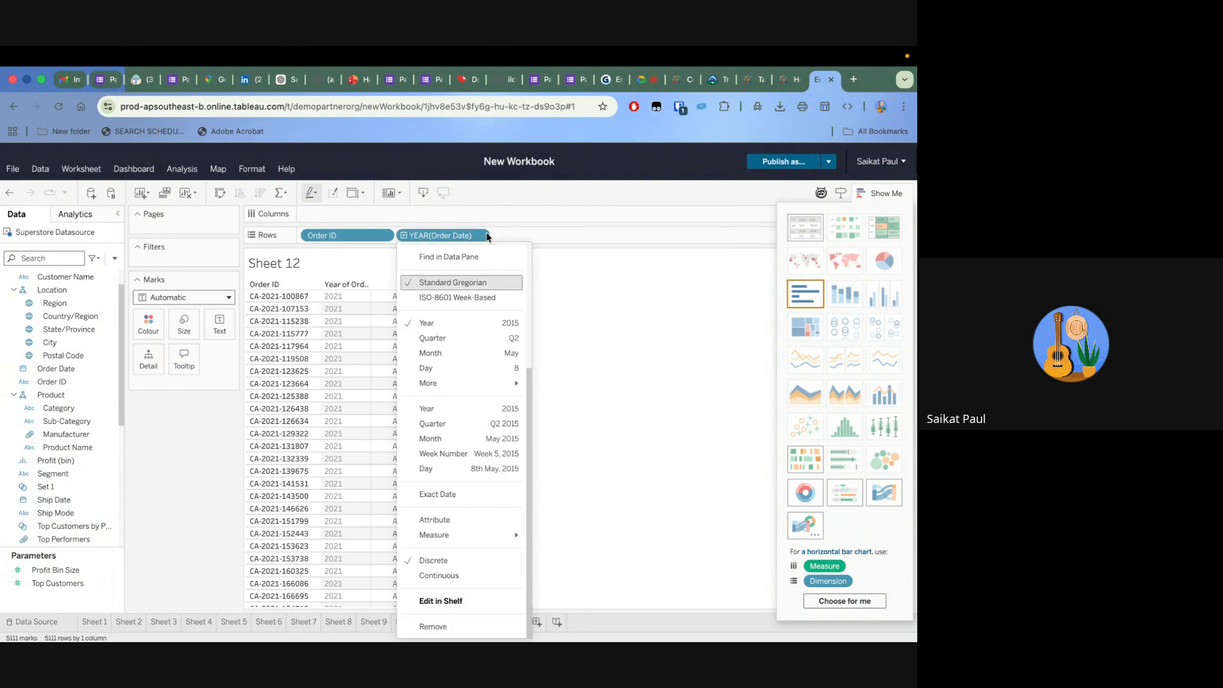
pyautogui.moveTo(464, 542)
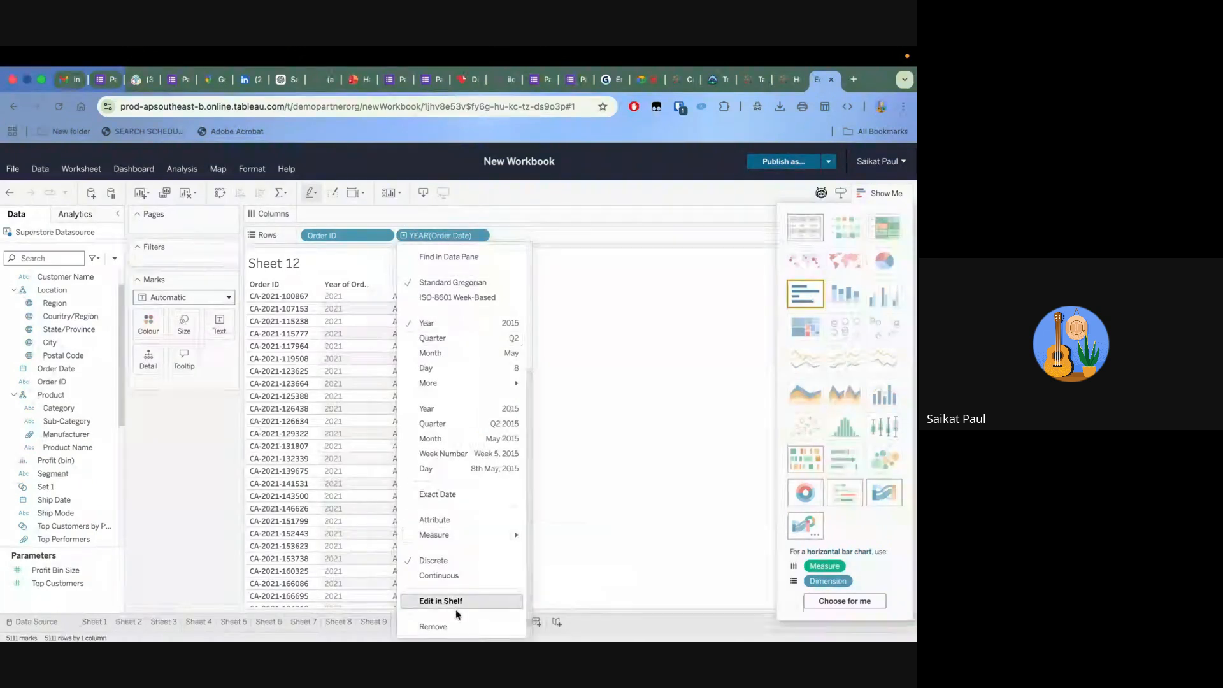
pyautogui.click(448, 496)
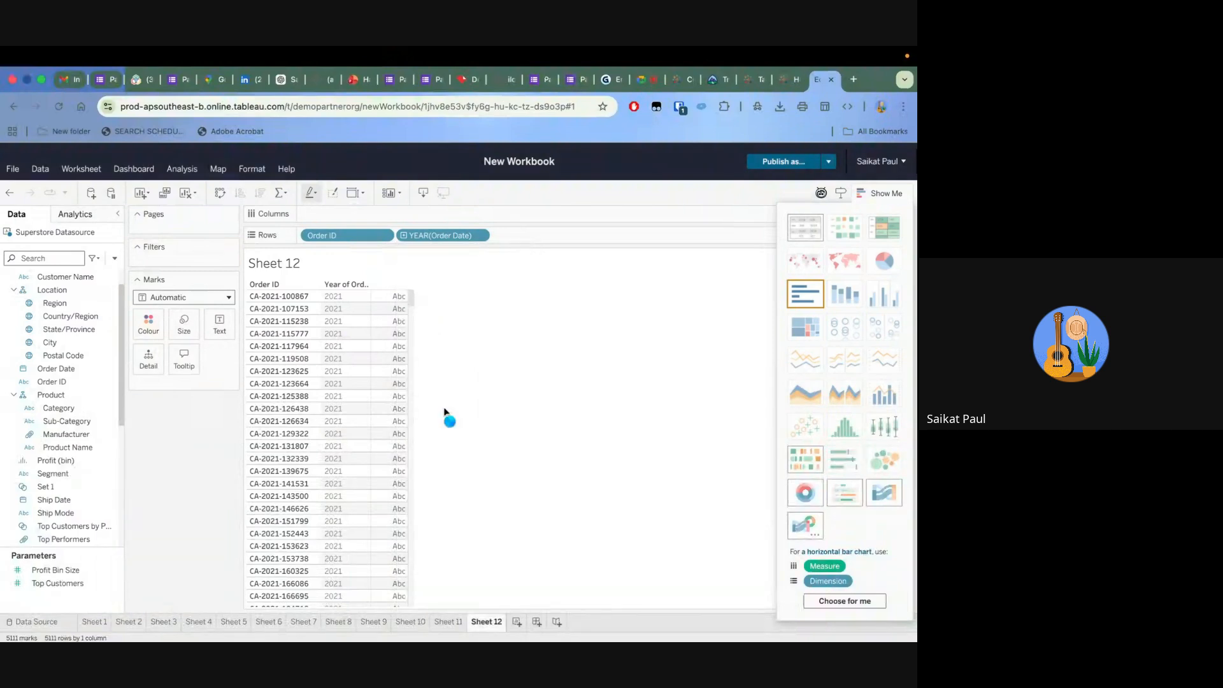
pyautogui.click(485, 236)
pyautogui.click(456, 521)
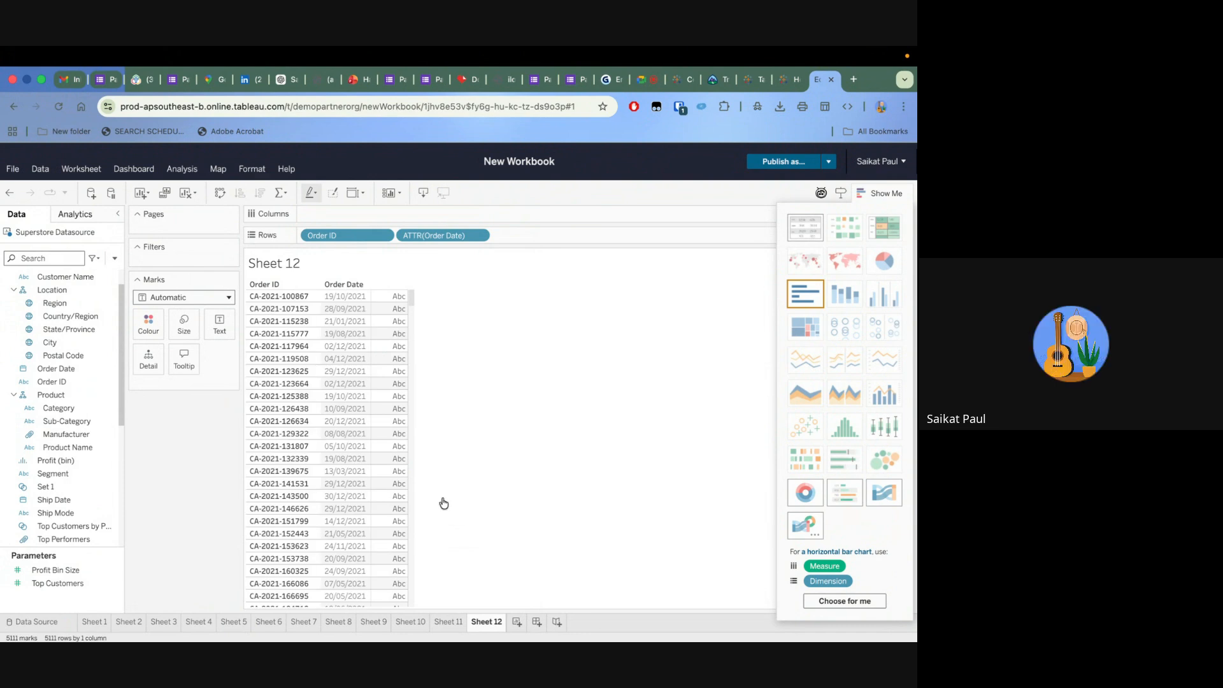
# Add Ship Date to Rows after Order Date, switch it to Exact Date, and convert it to an attribute
pyautogui.click(88, 409)
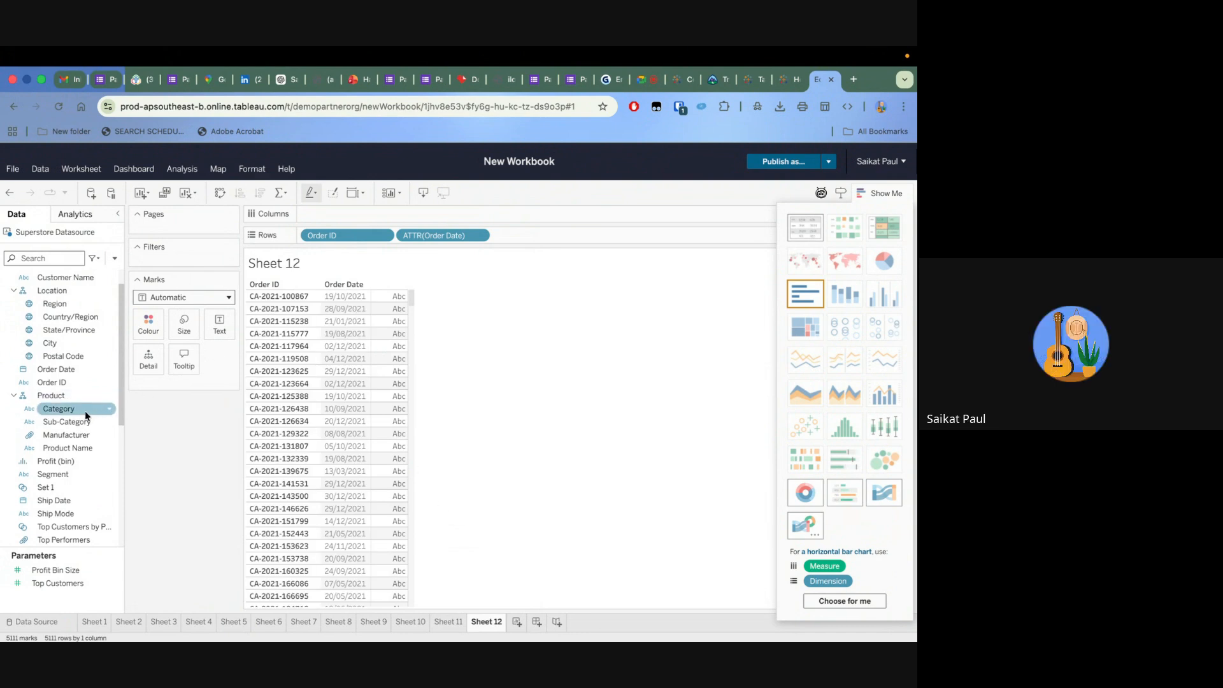
pyautogui.scroll(-3, 70, 427)
pyautogui.click(67, 438)
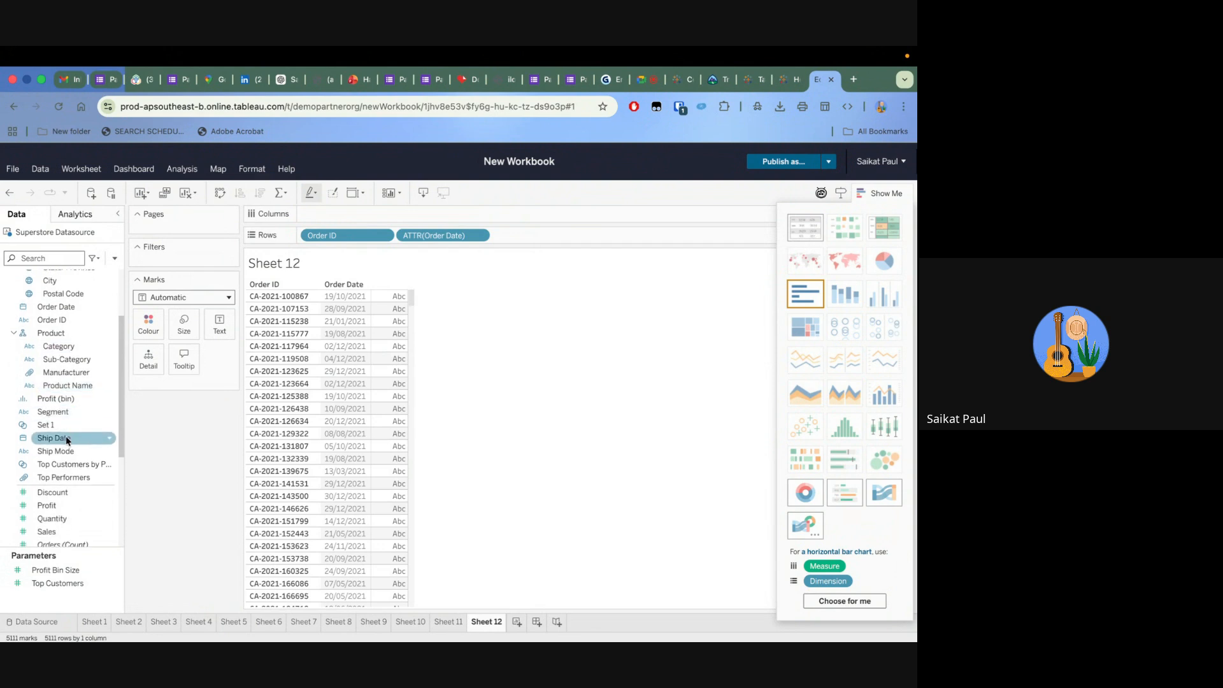
pyautogui.moveTo(67, 438)
pyautogui.mouseDown()
pyautogui.moveTo(391, 401)
pyautogui.moveTo(476, 289)
pyautogui.moveTo(489, 251)
pyautogui.mouseUp()
pyautogui.moveTo(366, 214); pyautogui.dragTo(542, 239)
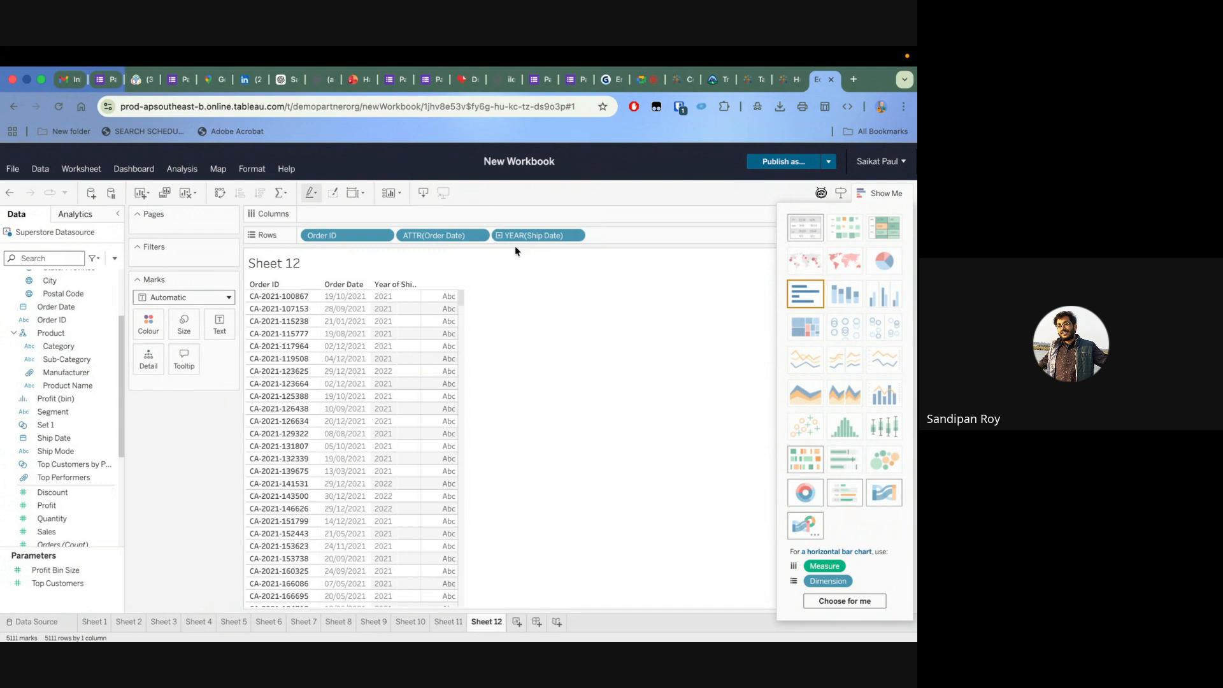
pyautogui.click(576, 235)
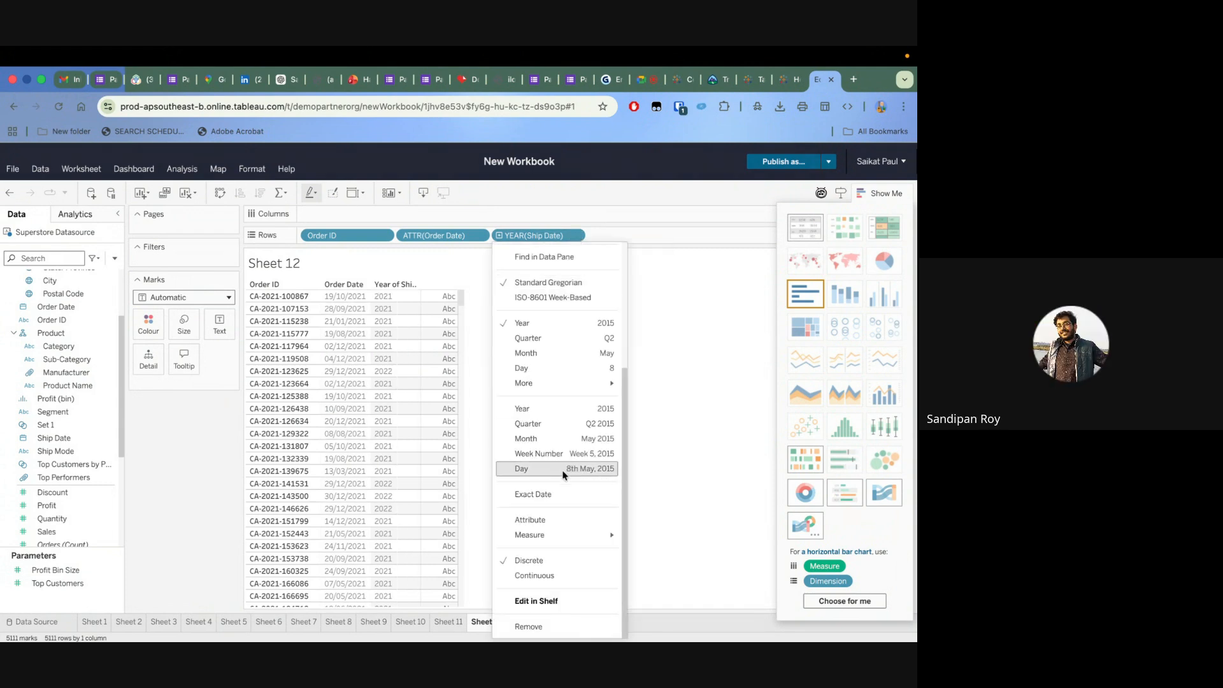
pyautogui.click(548, 496)
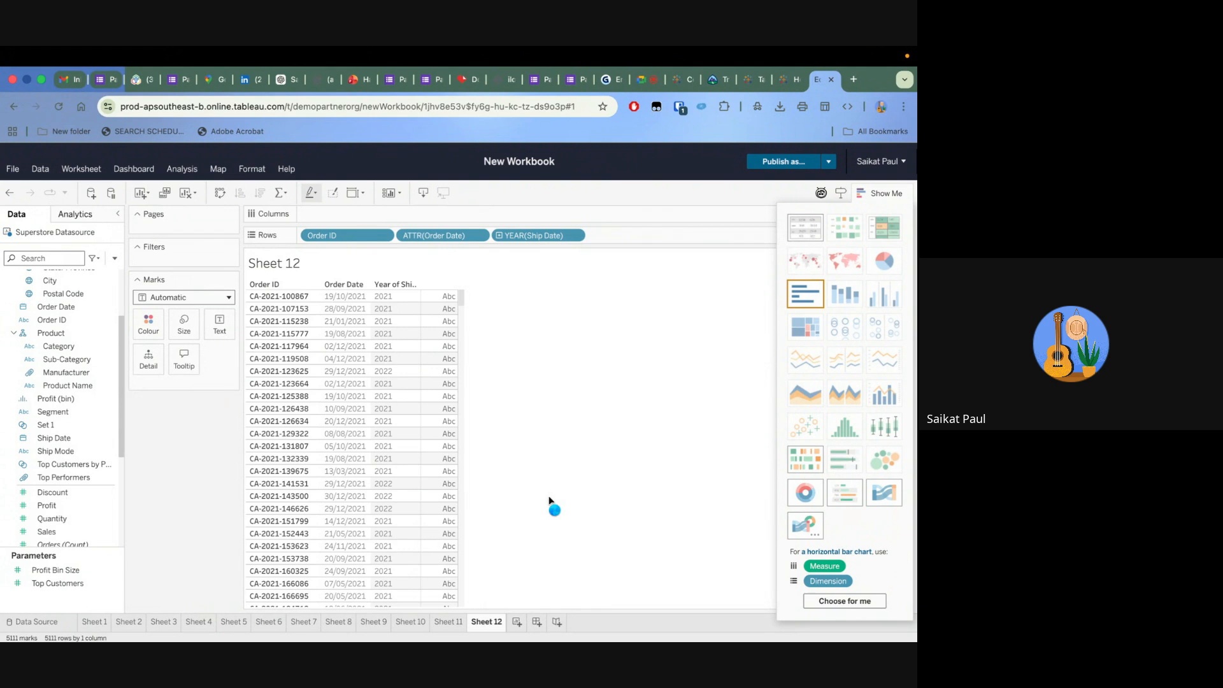
pyautogui.click(579, 237)
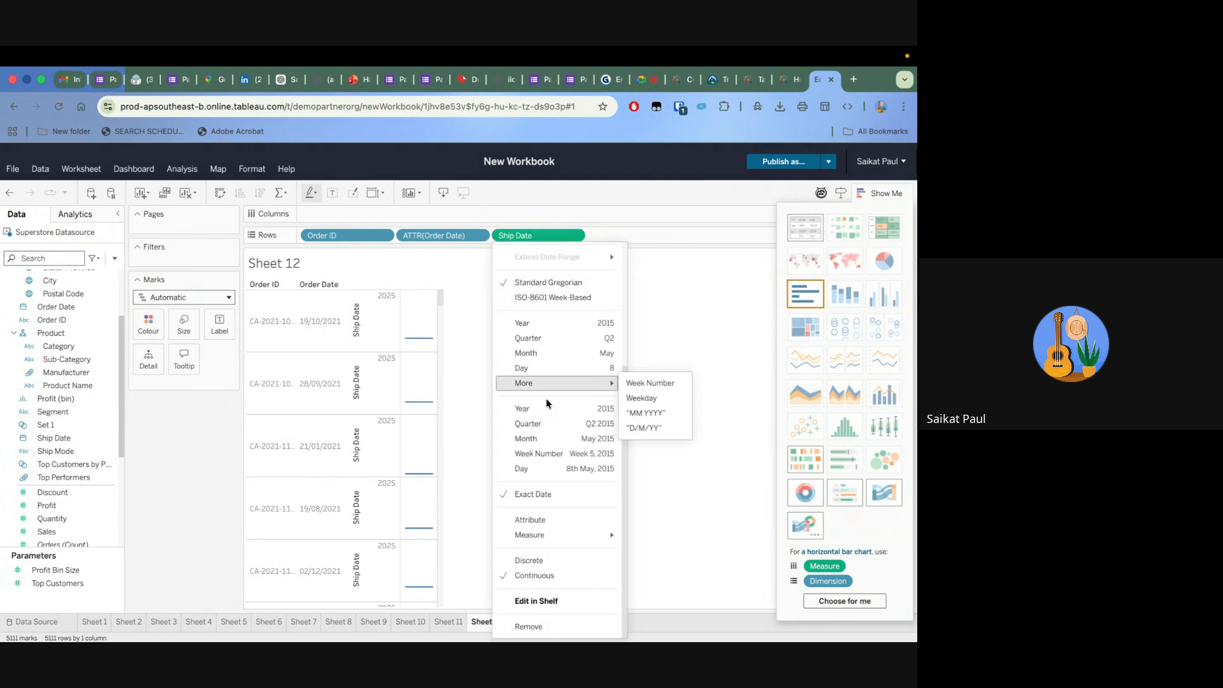
pyautogui.click(537, 519)
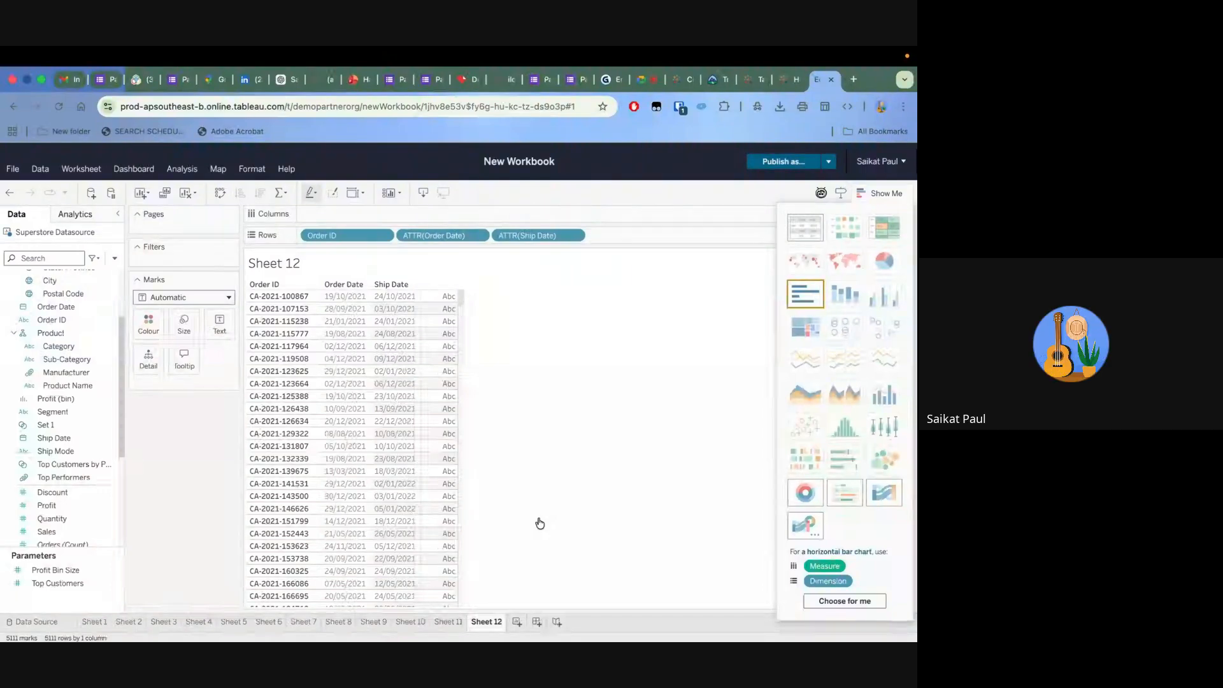
# Create a new calculated field named Delivery Time
pyautogui.click(115, 259)
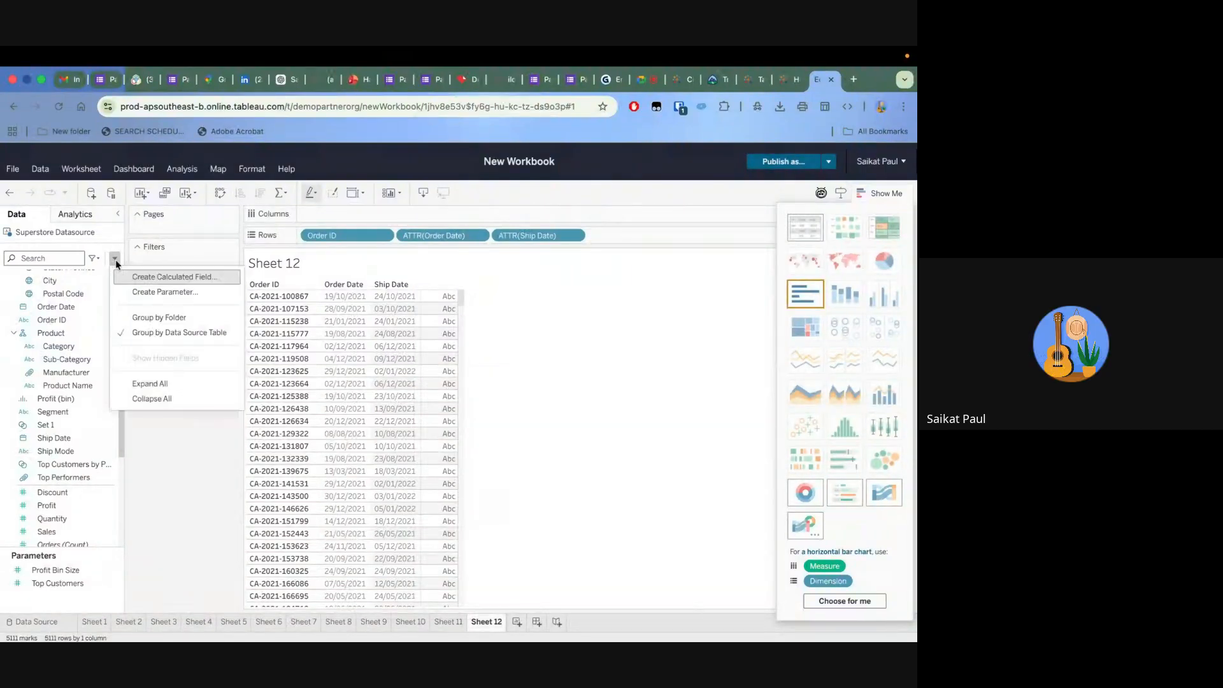
pyautogui.click(151, 278)
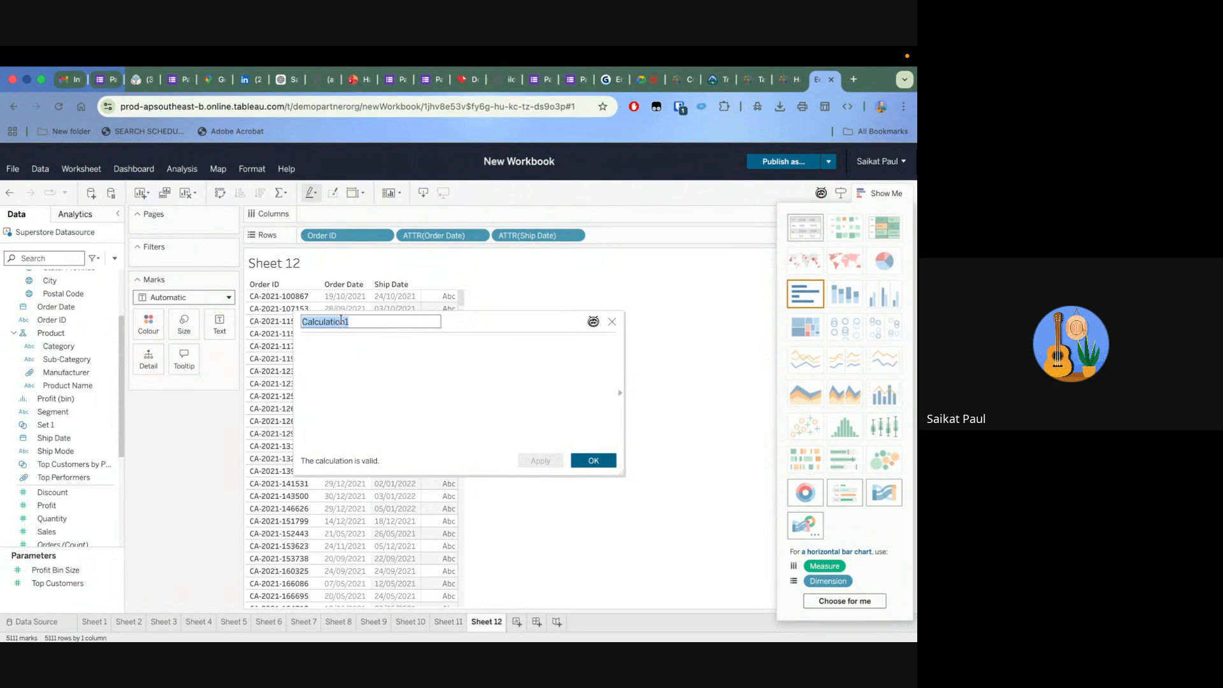
pyautogui.press('BackSpace')
pyautogui.write('Da')
pyautogui.press('BackSpace')
pyautogui.press('BackSpace')
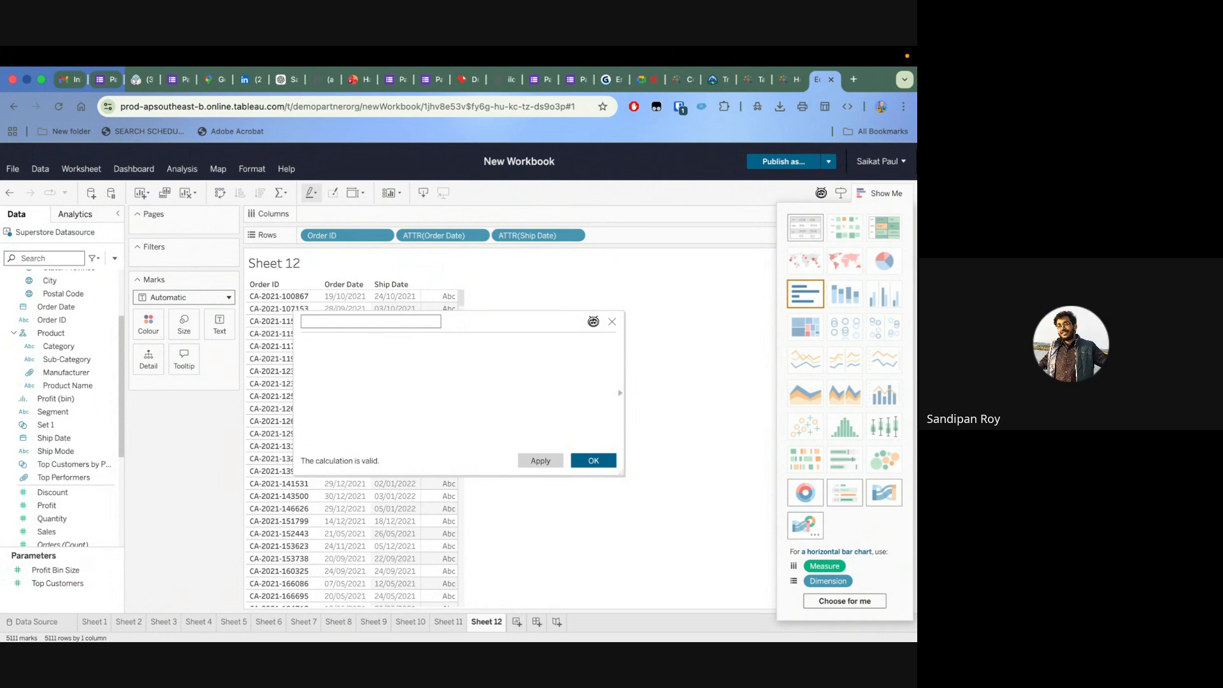
pyautogui.write('Delivery Time')
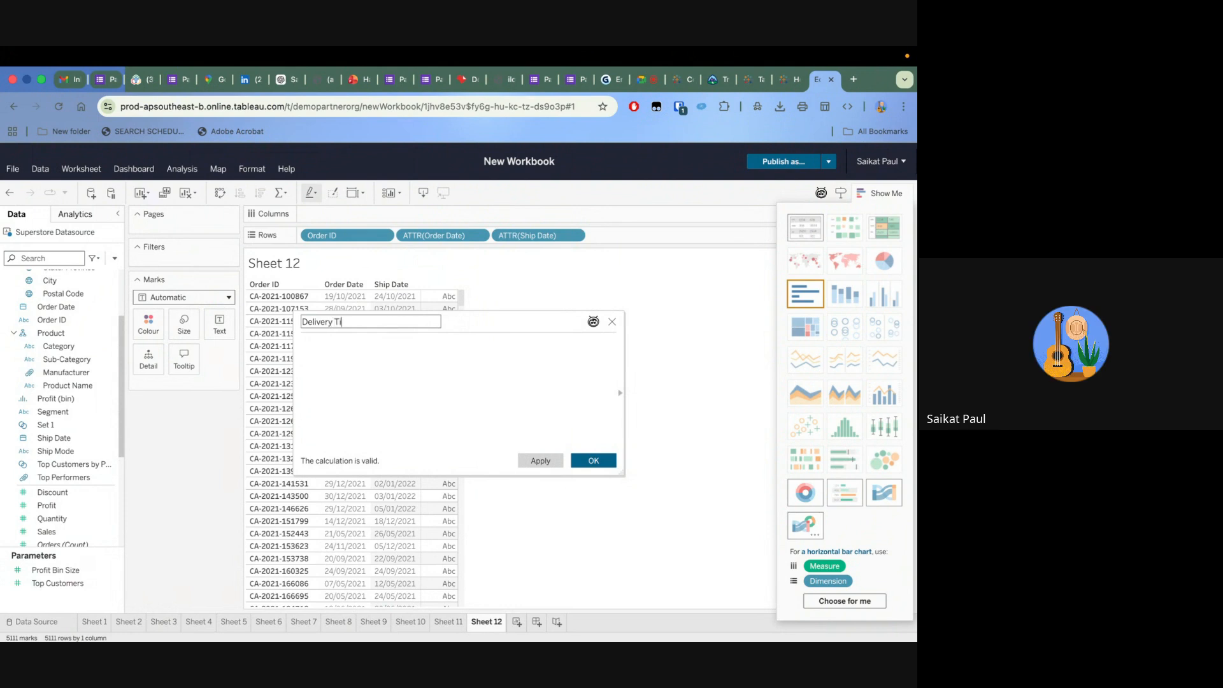
# Define Delivery Time as DATEDIFF('day',[Order Date],[Ship Date]) and save the calculated field
pyautogui.click(310, 346)
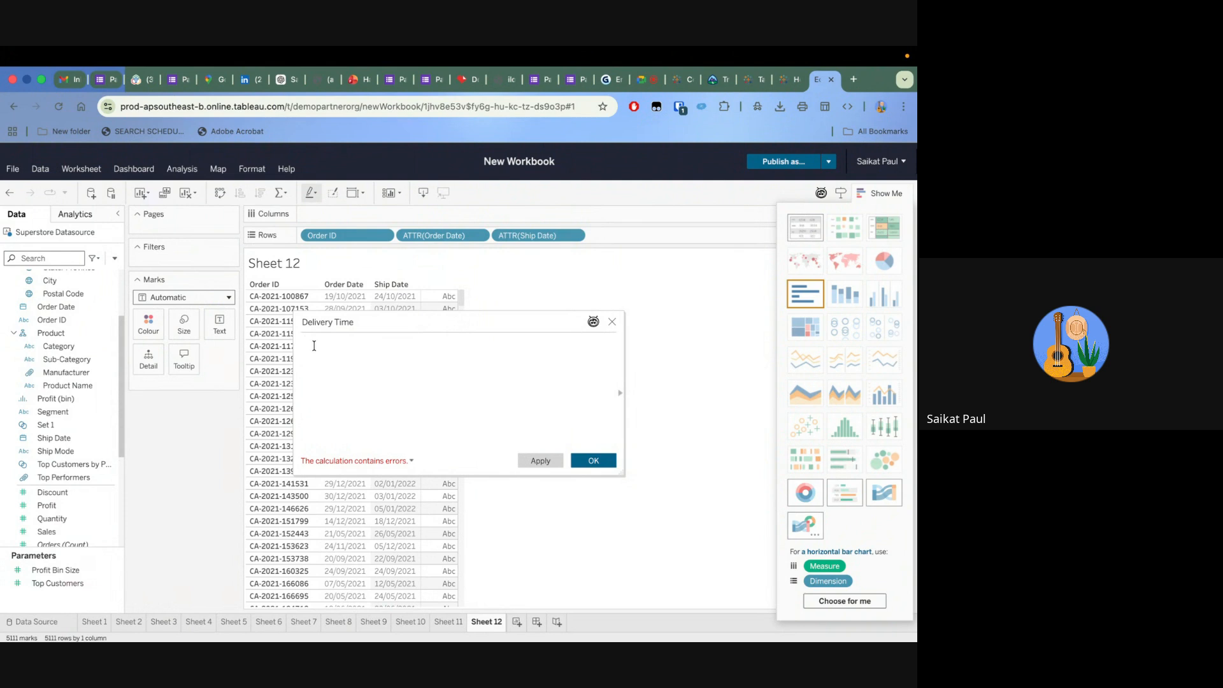
pyautogui.write('date')
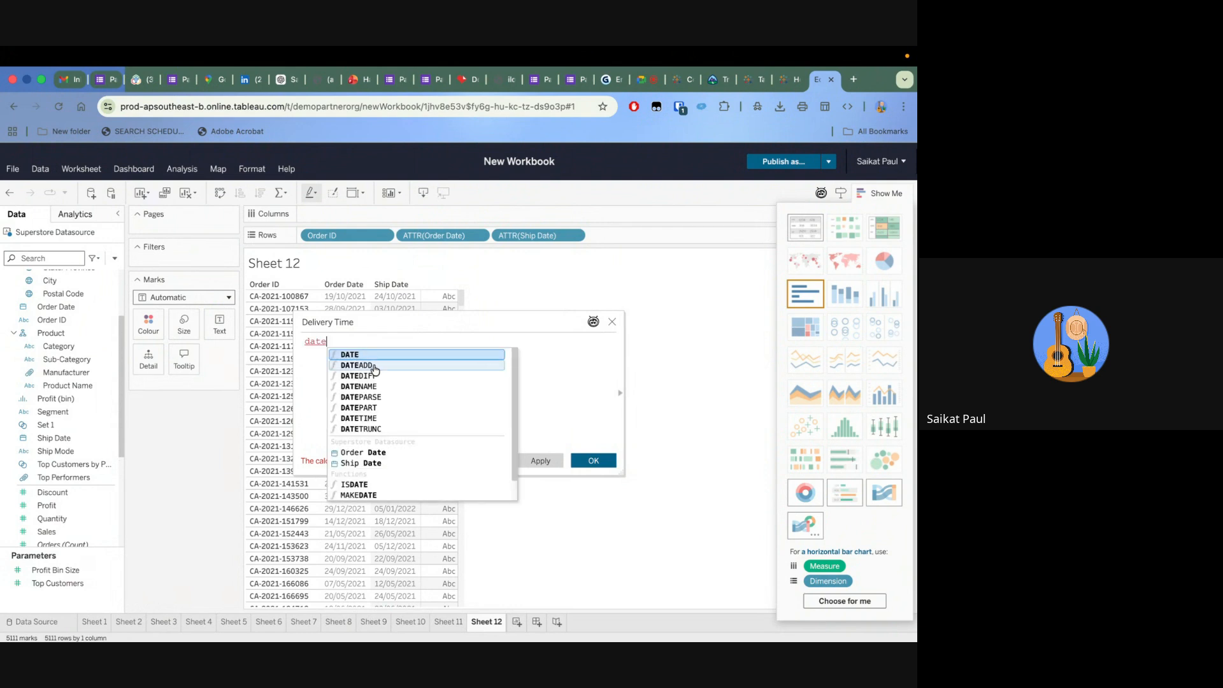
pyautogui.click(383, 377)
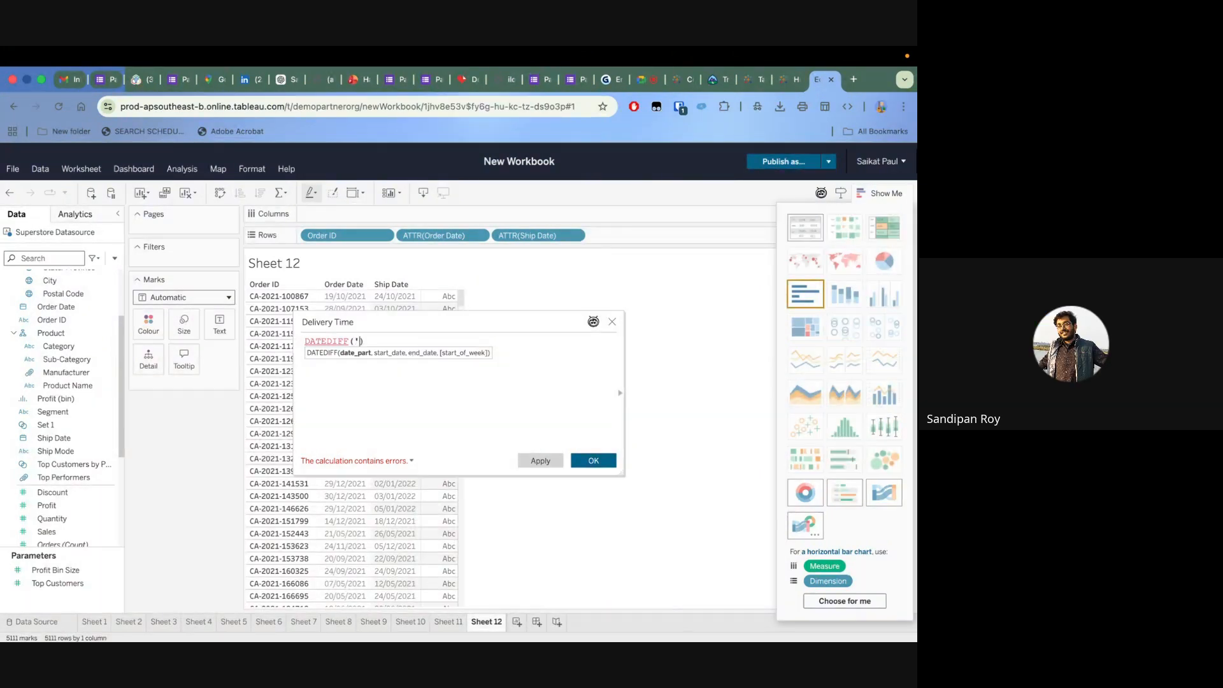
pyautogui.write("'day'")
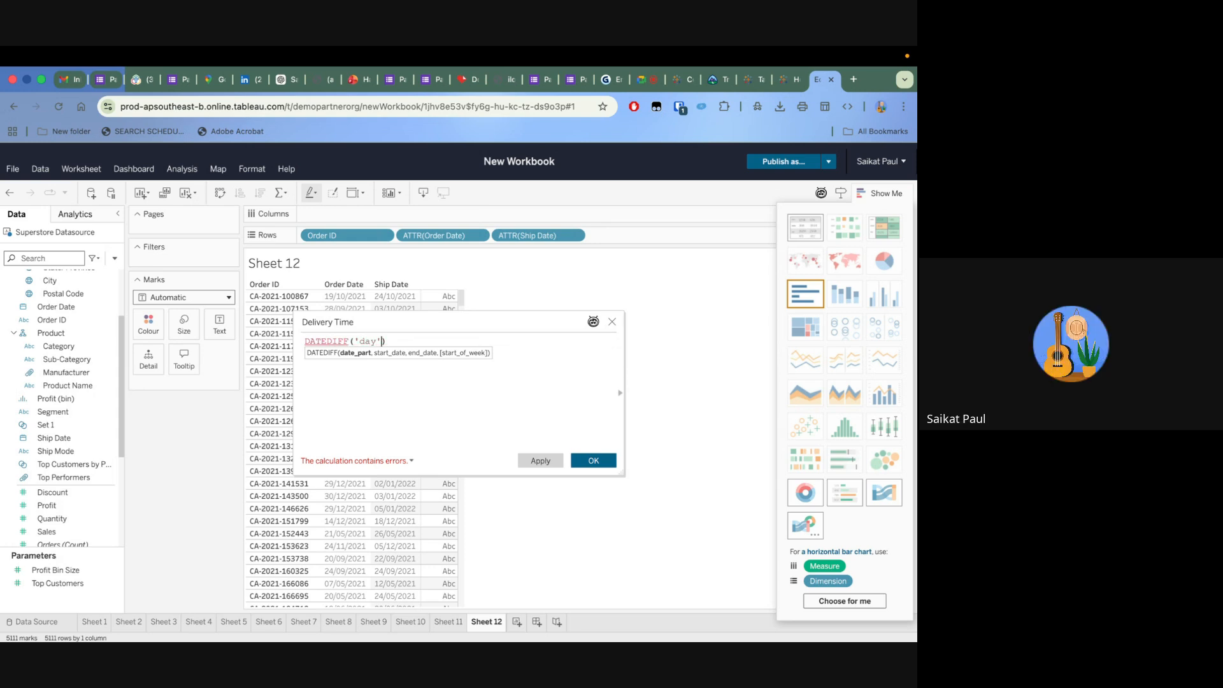
pyautogui.write('order')
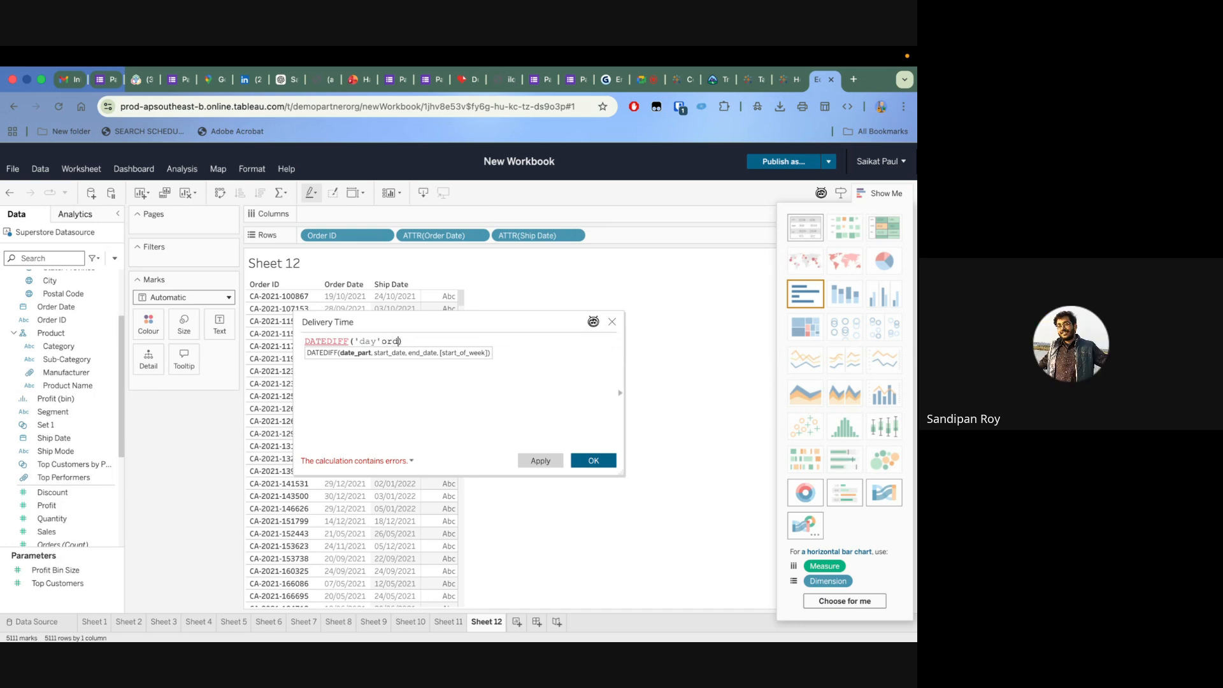
pyautogui.click(446, 352)
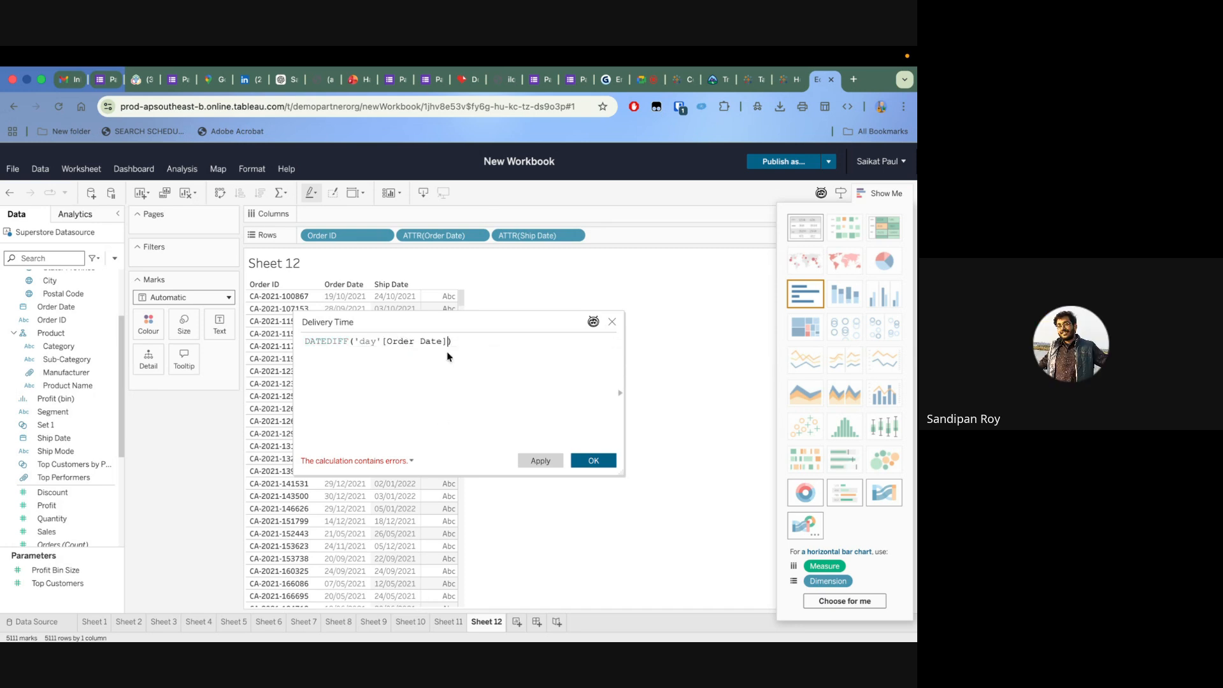
pyautogui.write(',ship')
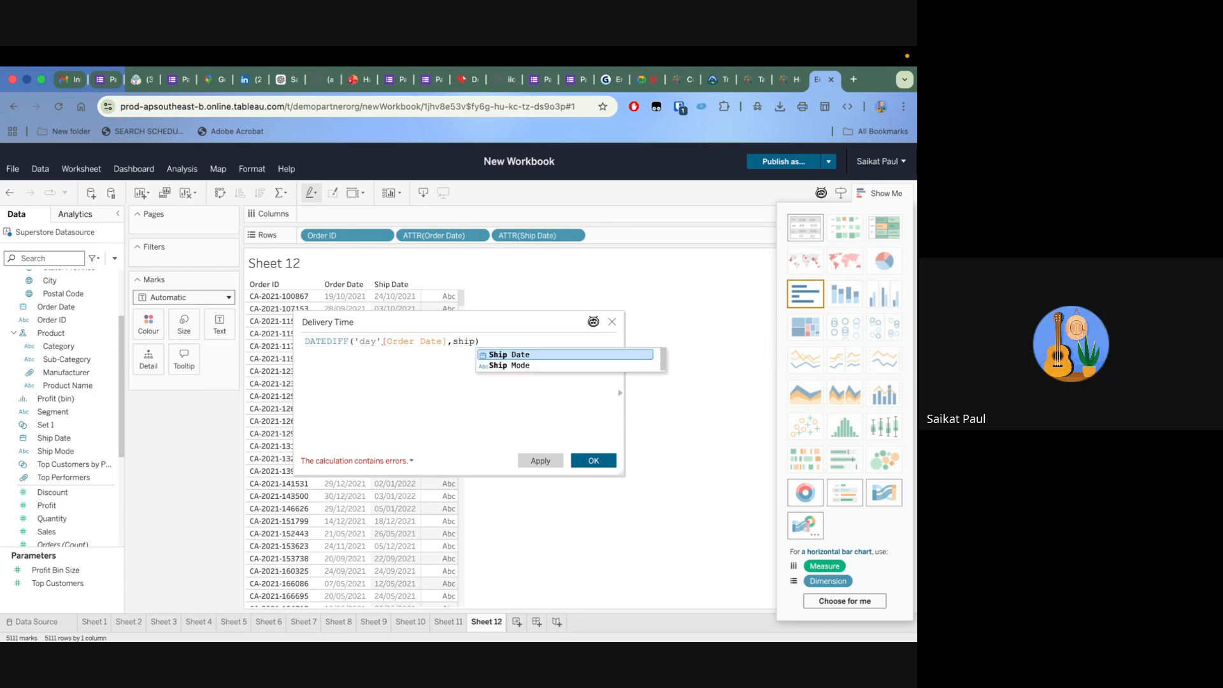
pyautogui.click(506, 355)
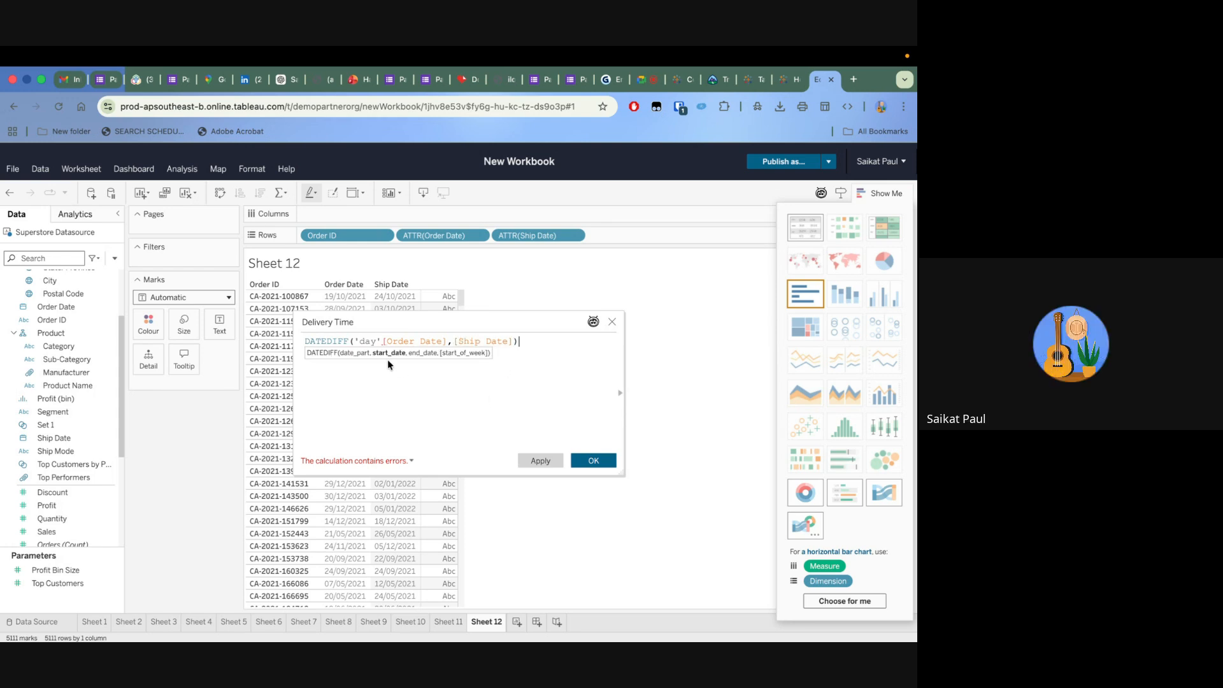
pyautogui.click(381, 342)
pyautogui.write(',')
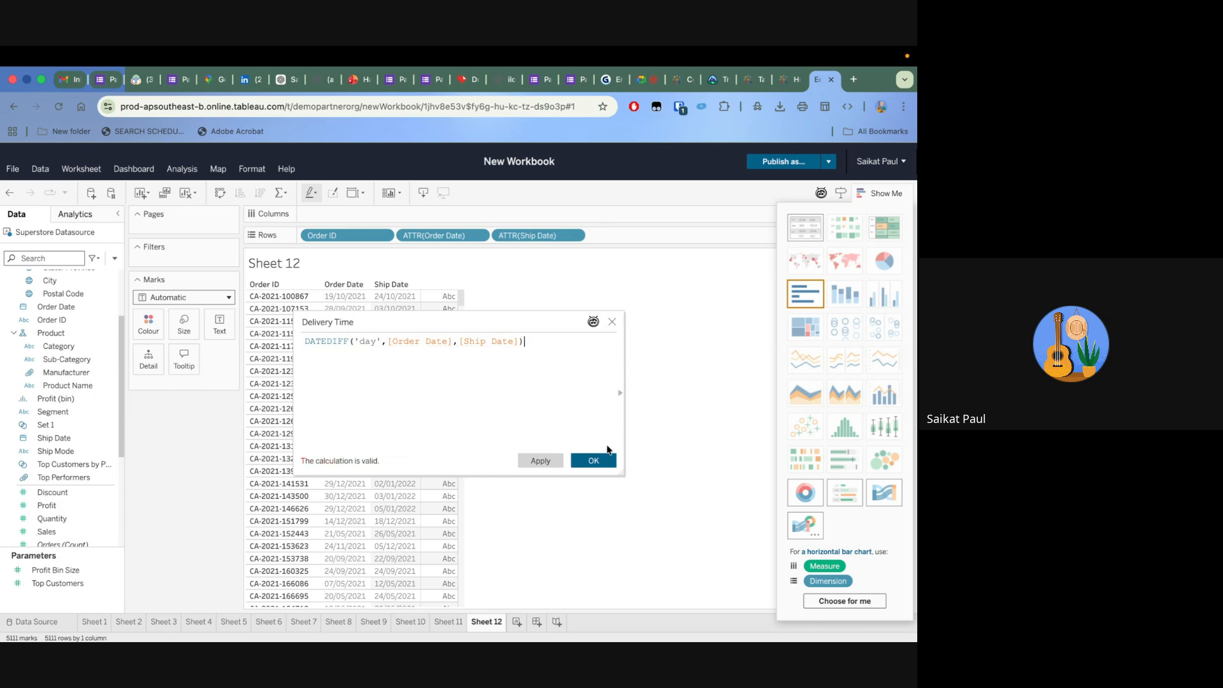
pyautogui.click(605, 460)
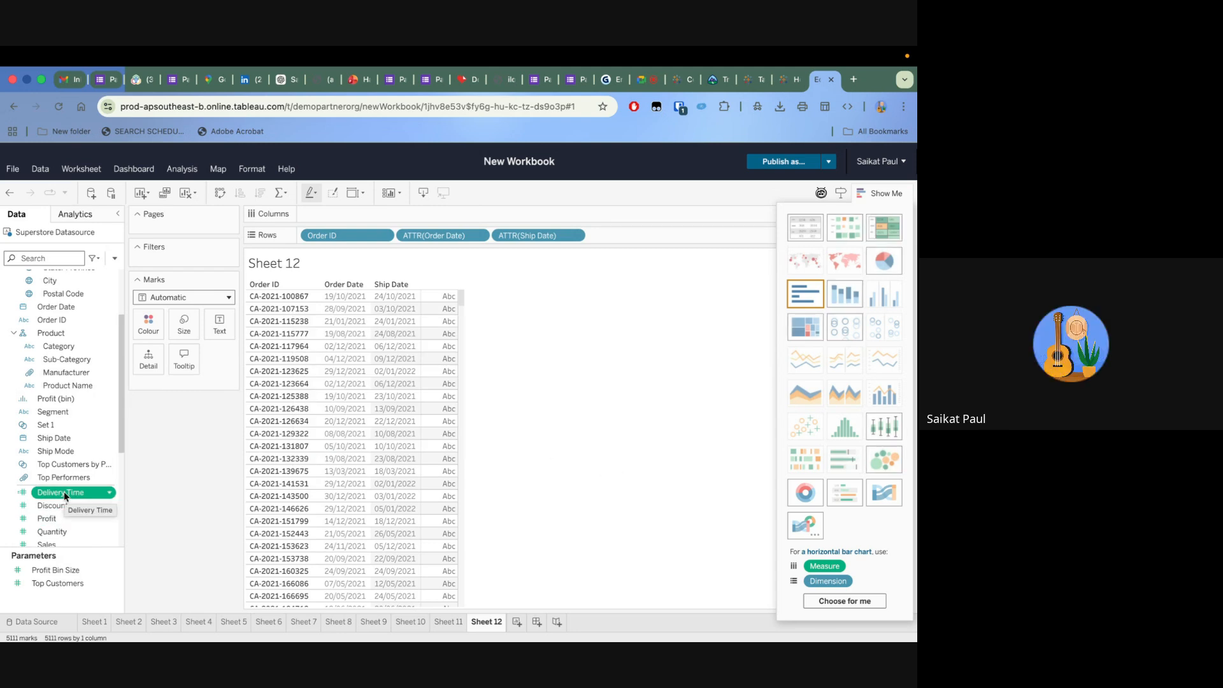
# Show Delivery Time as the text value for each order in the table
pyautogui.moveTo(57, 491); pyautogui.dragTo(440, 432)
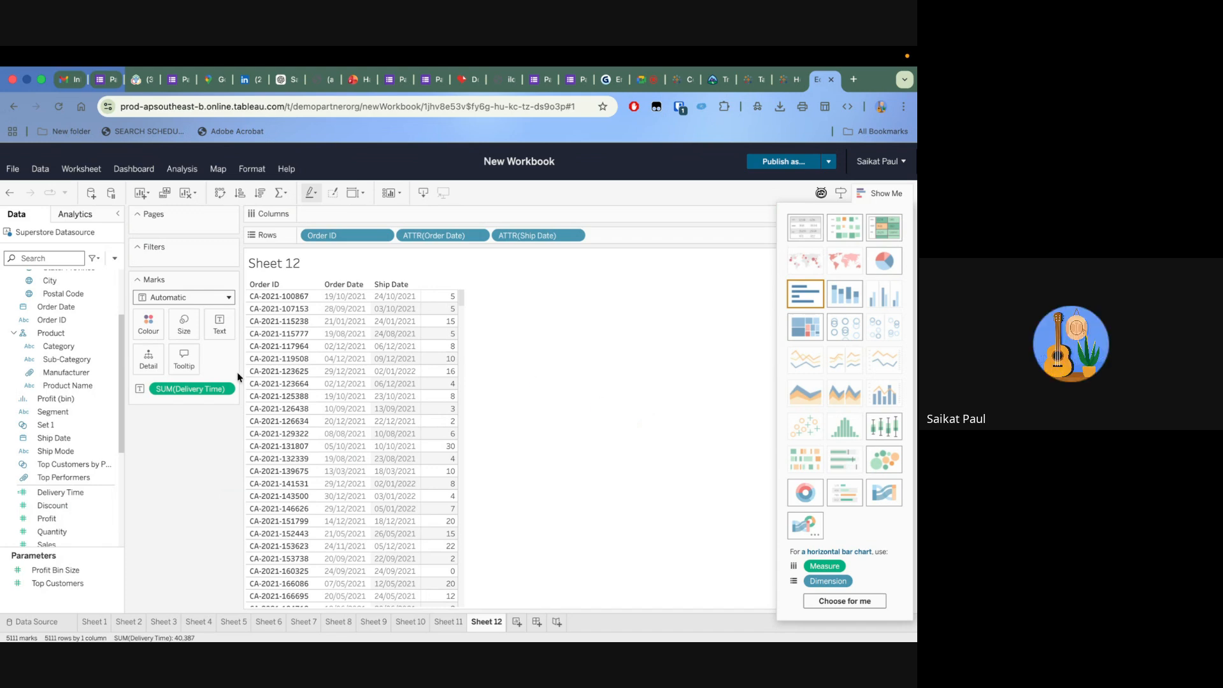
pyautogui.scroll(-5, 94, 489)
pyautogui.scroll(1, 93, 489)
pyautogui.scroll(-1, 94, 489)
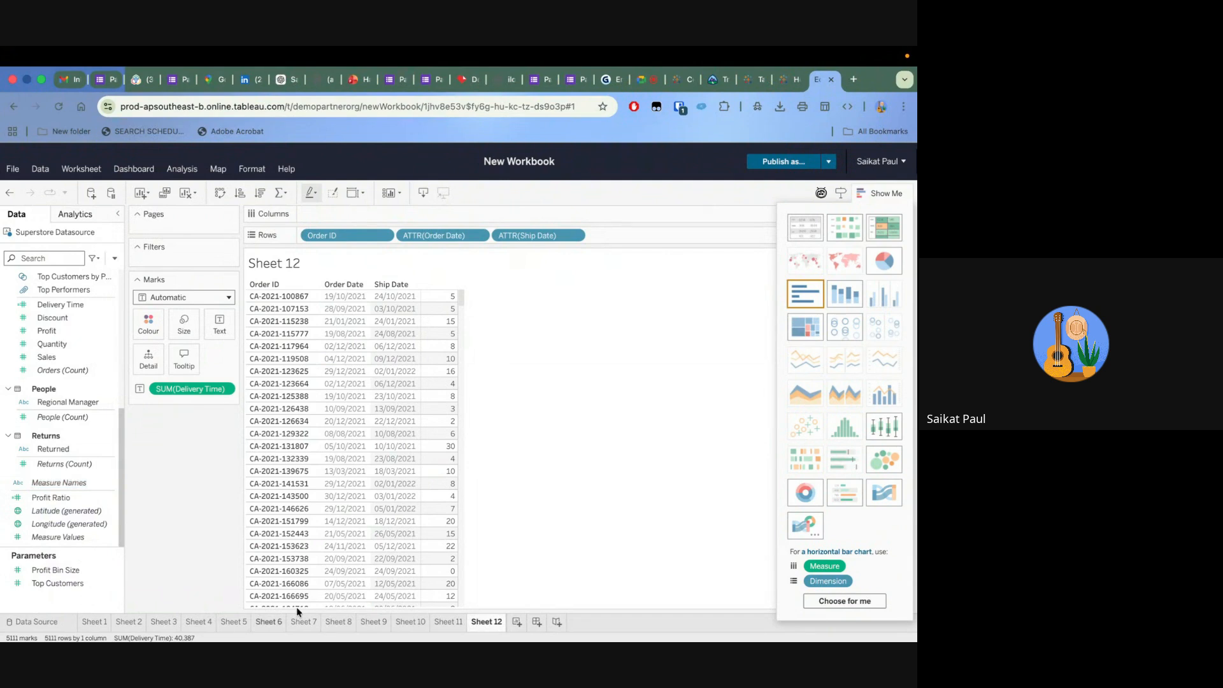
# Create a new worksheet and place Category and Sub-Category on Rows
pyautogui.click(518, 621)
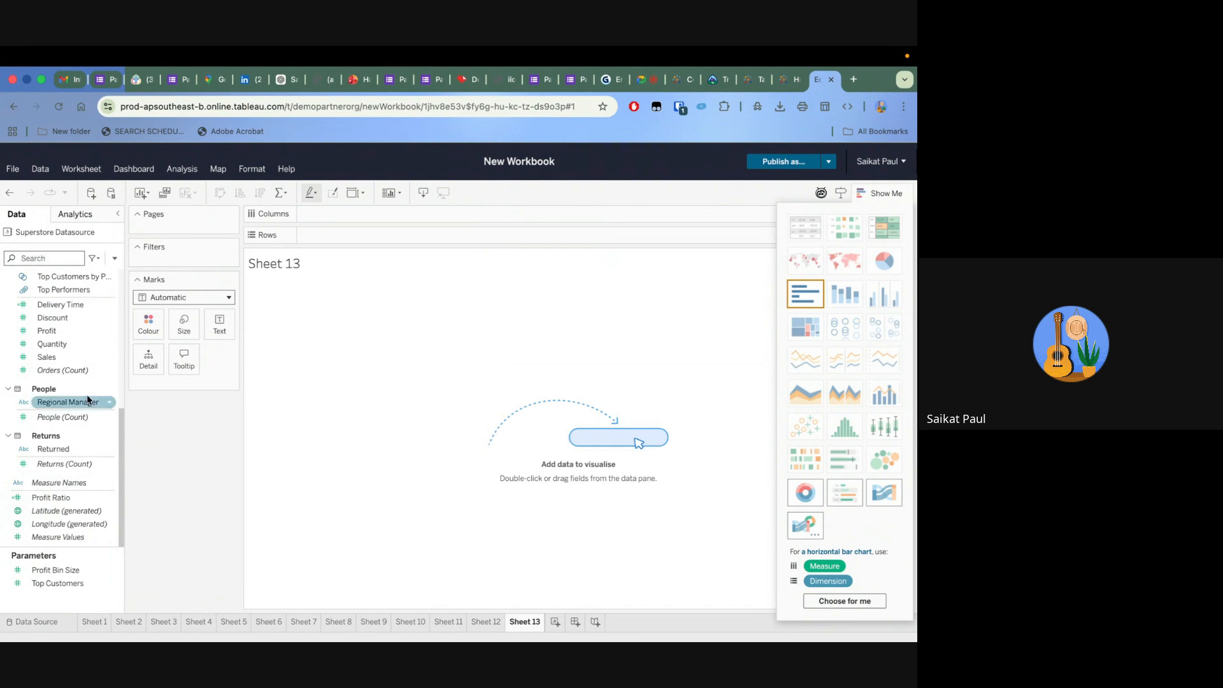
pyautogui.scroll(5, 88, 398)
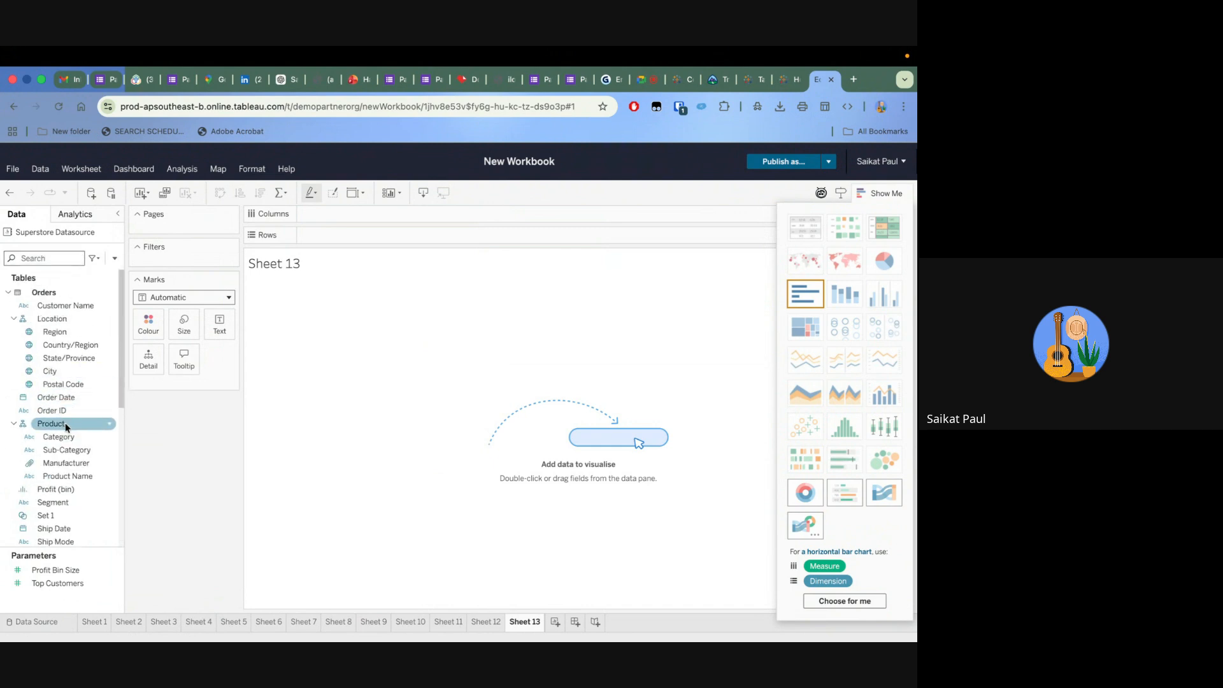
pyautogui.moveTo(59, 437); pyautogui.dragTo(334, 234)
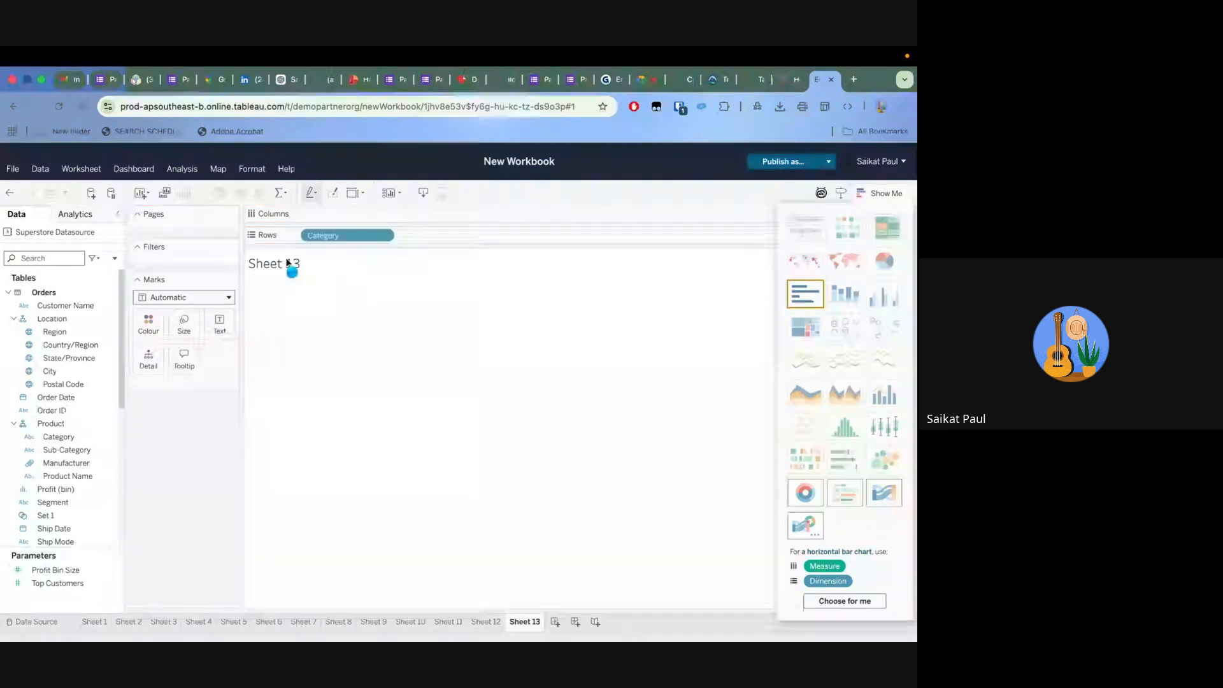
pyautogui.click(309, 236)
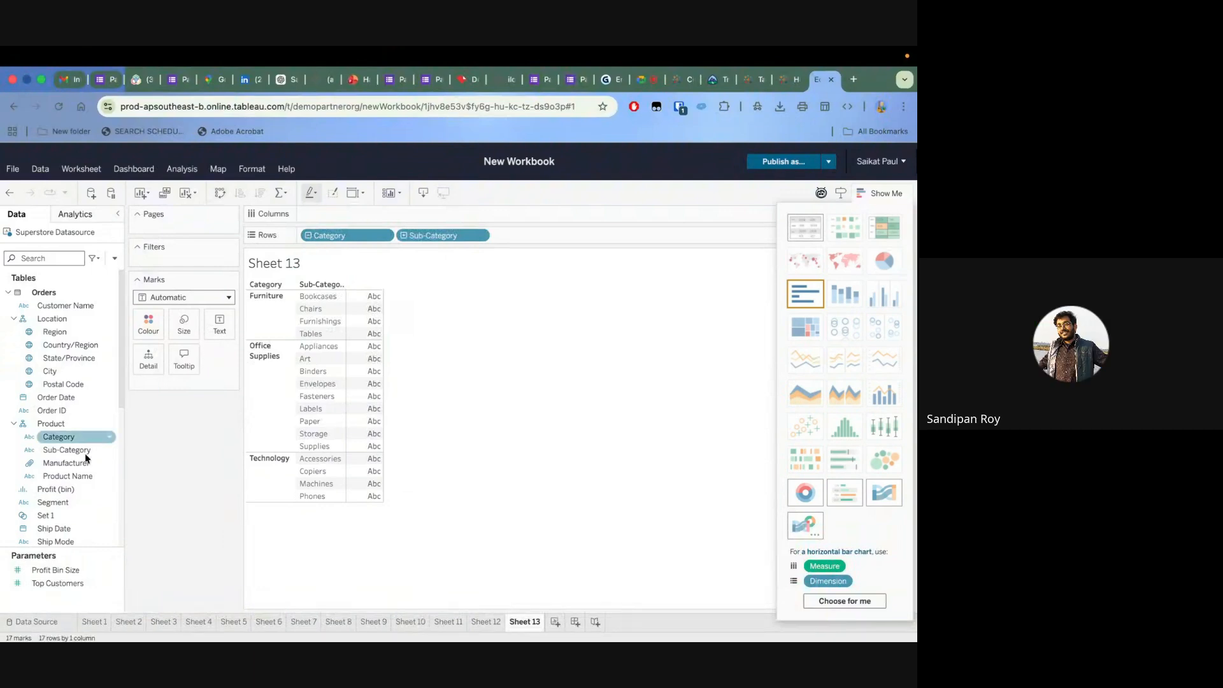
# Show Sales as the text value for each sub-category in the table
pyautogui.scroll(-3, 77, 503)
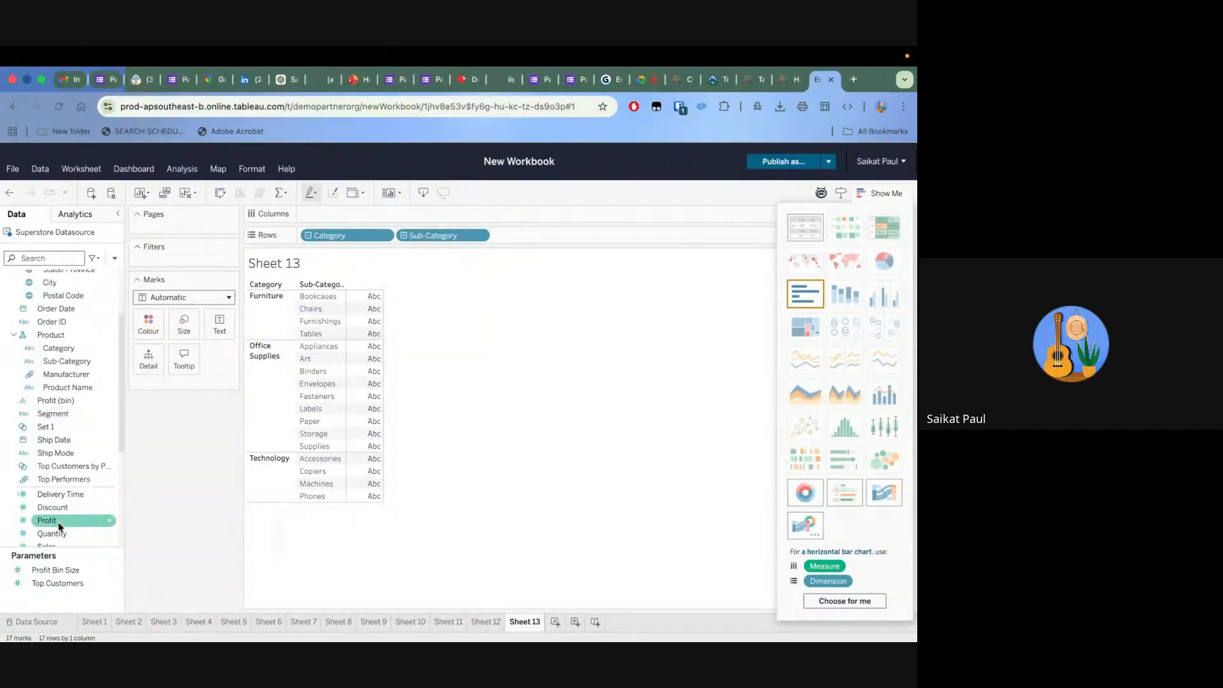
pyautogui.scroll(-1, 59, 526)
pyautogui.moveTo(59, 527); pyautogui.dragTo(370, 400)
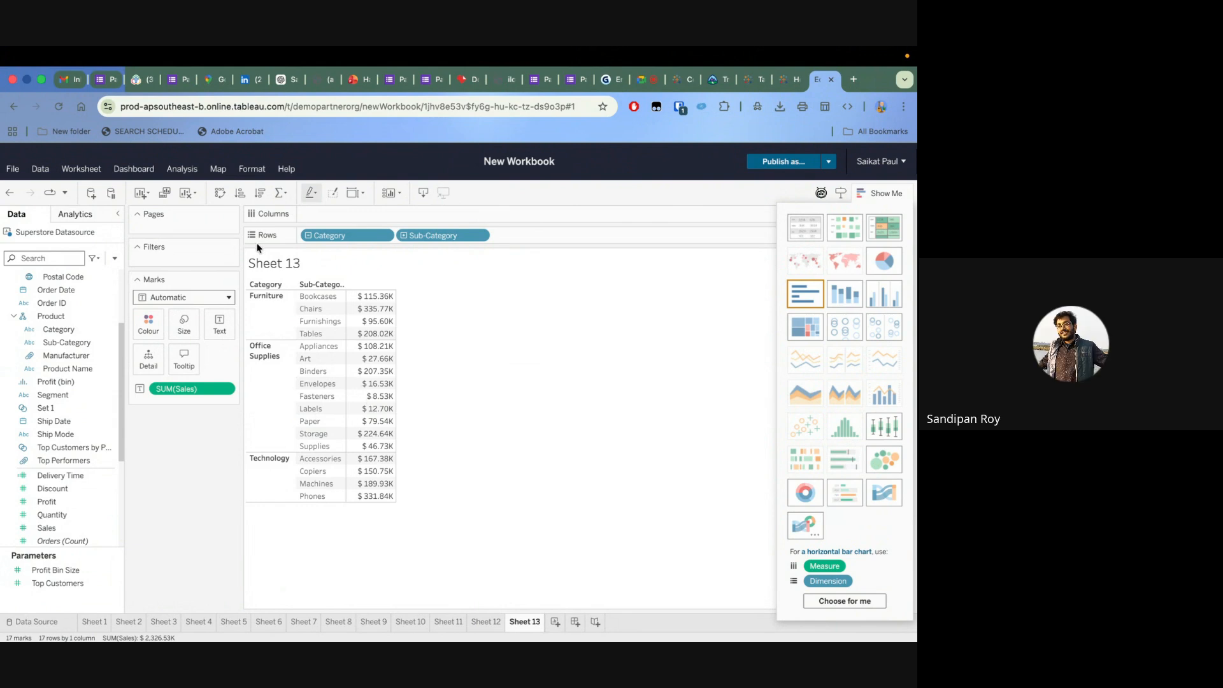
# Add a grand total row and subtotals per category to the sales table
pyautogui.moveTo(374, 307)
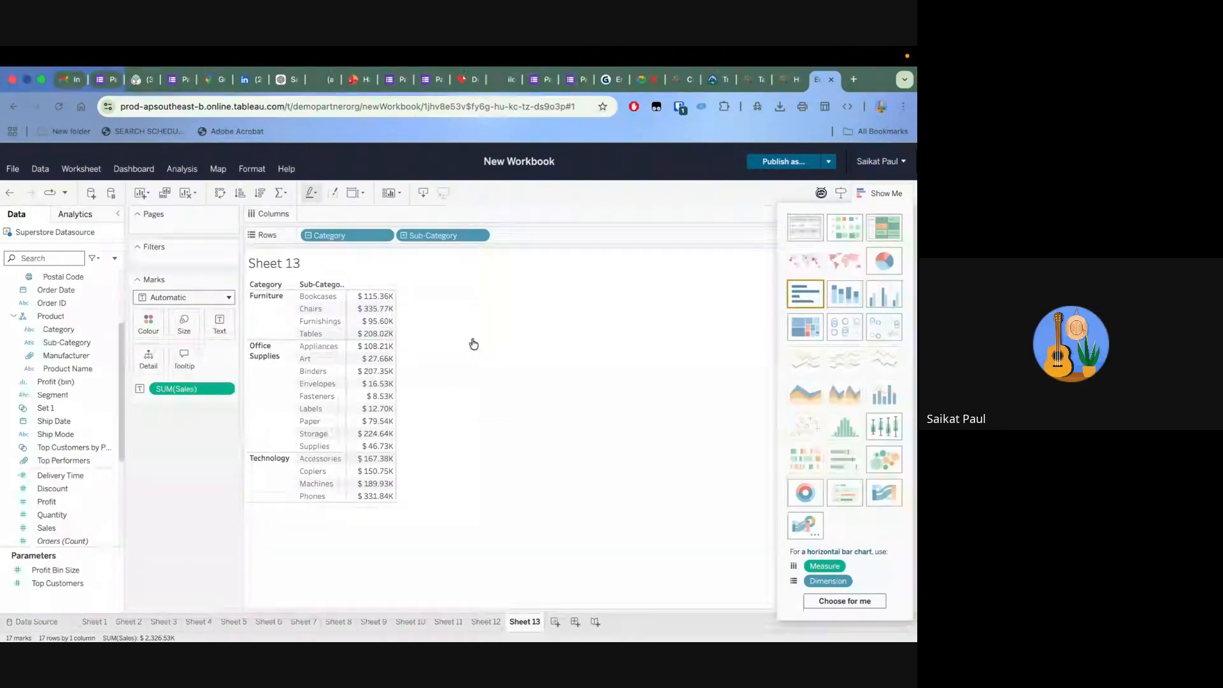
pyautogui.click(89, 214)
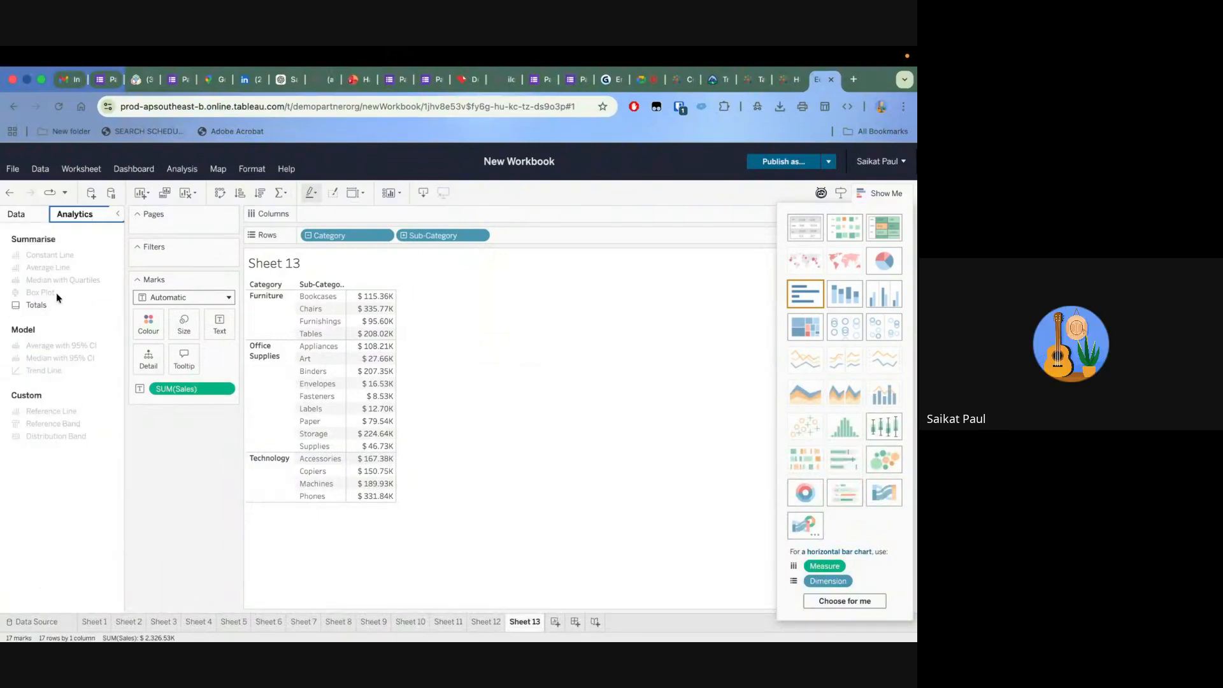
pyautogui.moveTo(44, 310); pyautogui.dragTo(412, 259)
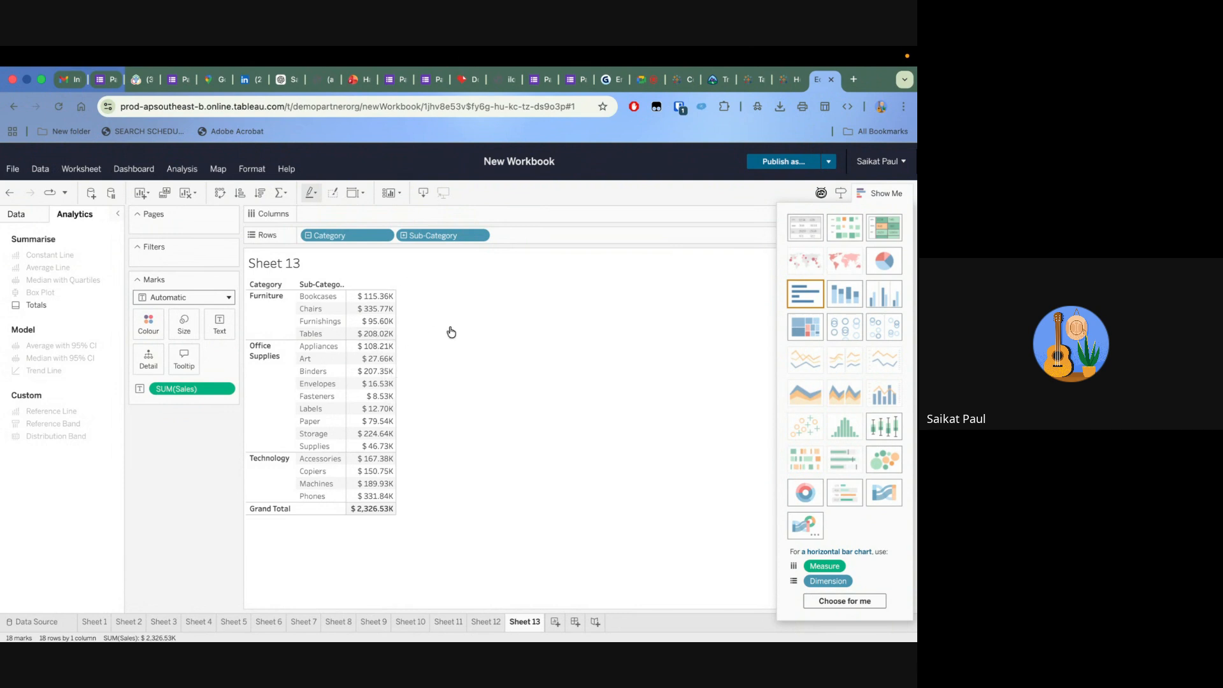
pyautogui.moveTo(383, 513)
pyautogui.moveTo(35, 304); pyautogui.dragTo(360, 261)
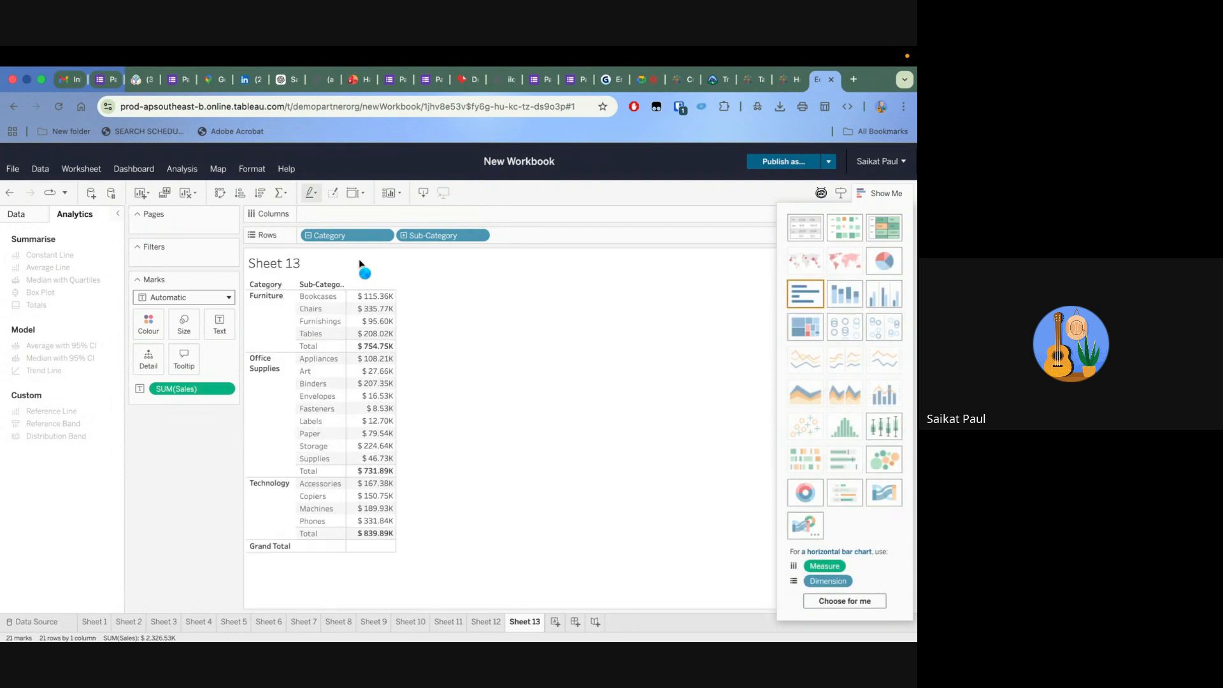
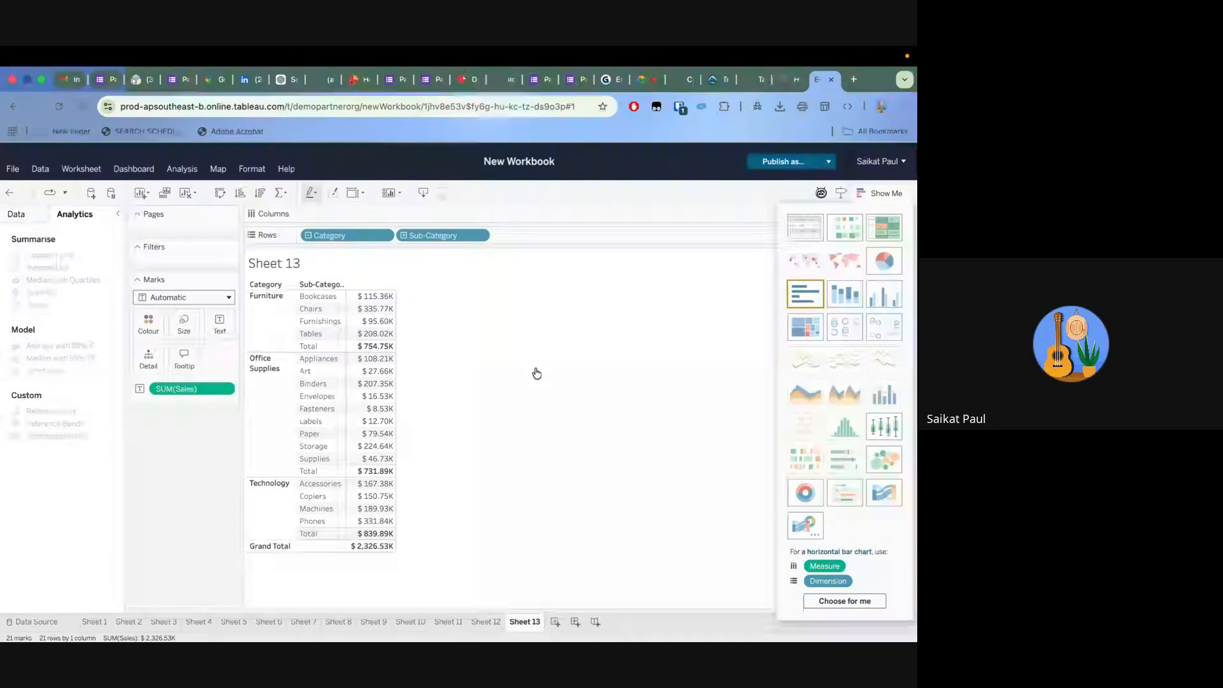
# Create a new worksheet with Sub-Category on Rows and show Profit and Sales as text values for each sub-category
pyautogui.click(556, 622)
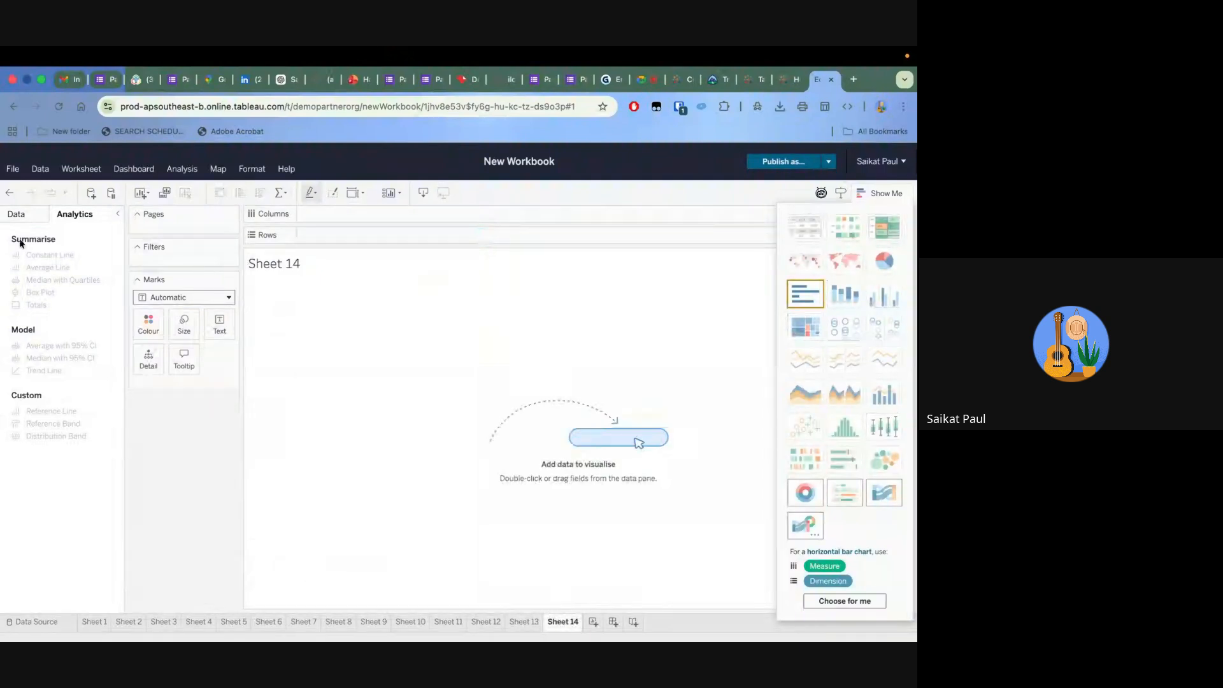
pyautogui.click(15, 214)
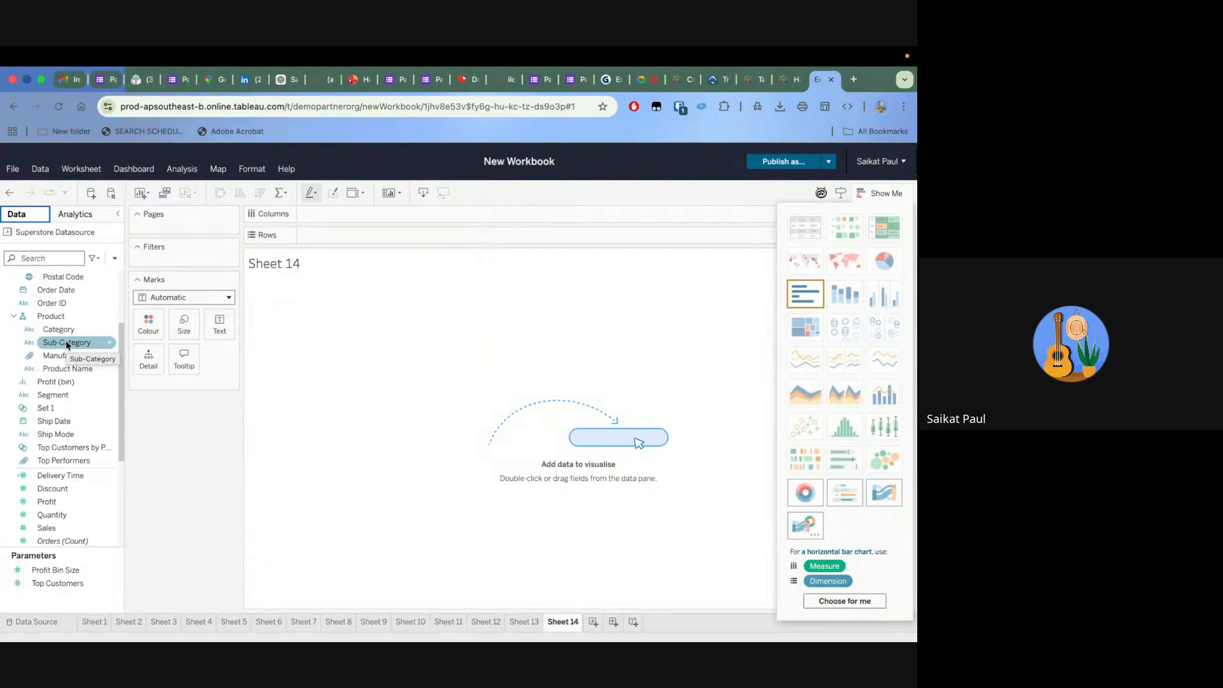
pyautogui.moveTo(66, 344); pyautogui.dragTo(348, 237)
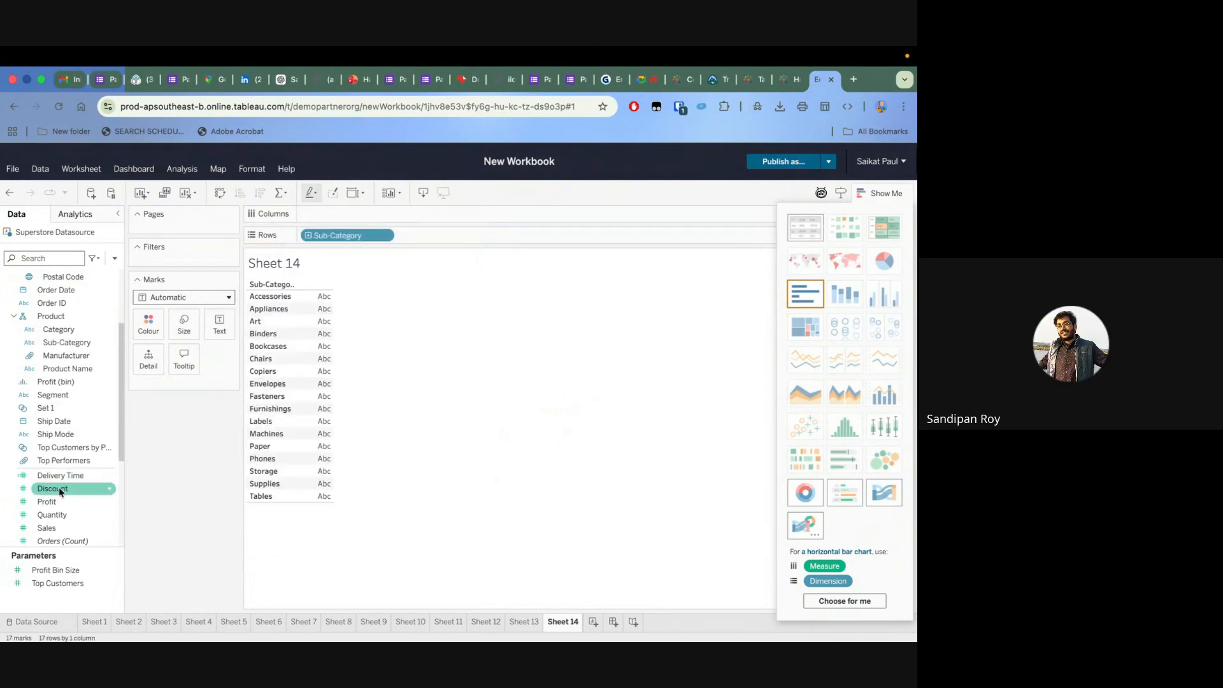
pyautogui.moveTo(46, 501); pyautogui.dragTo(312, 418)
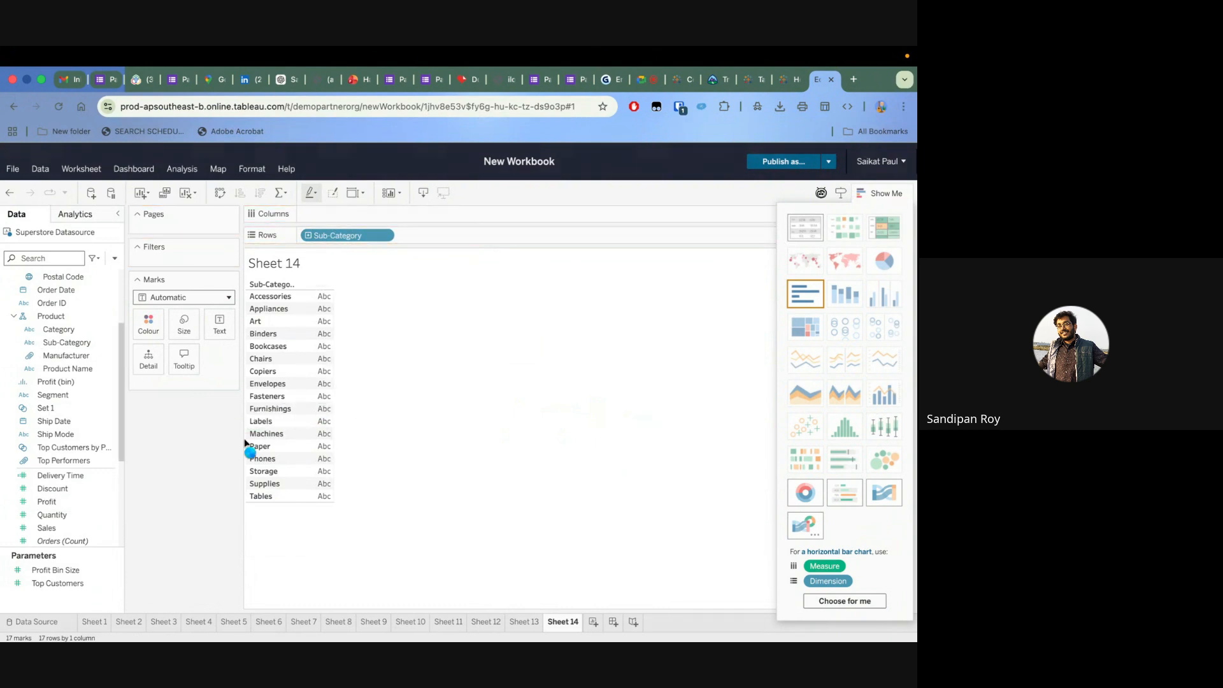
pyautogui.moveTo(51, 533); pyautogui.dragTo(336, 439)
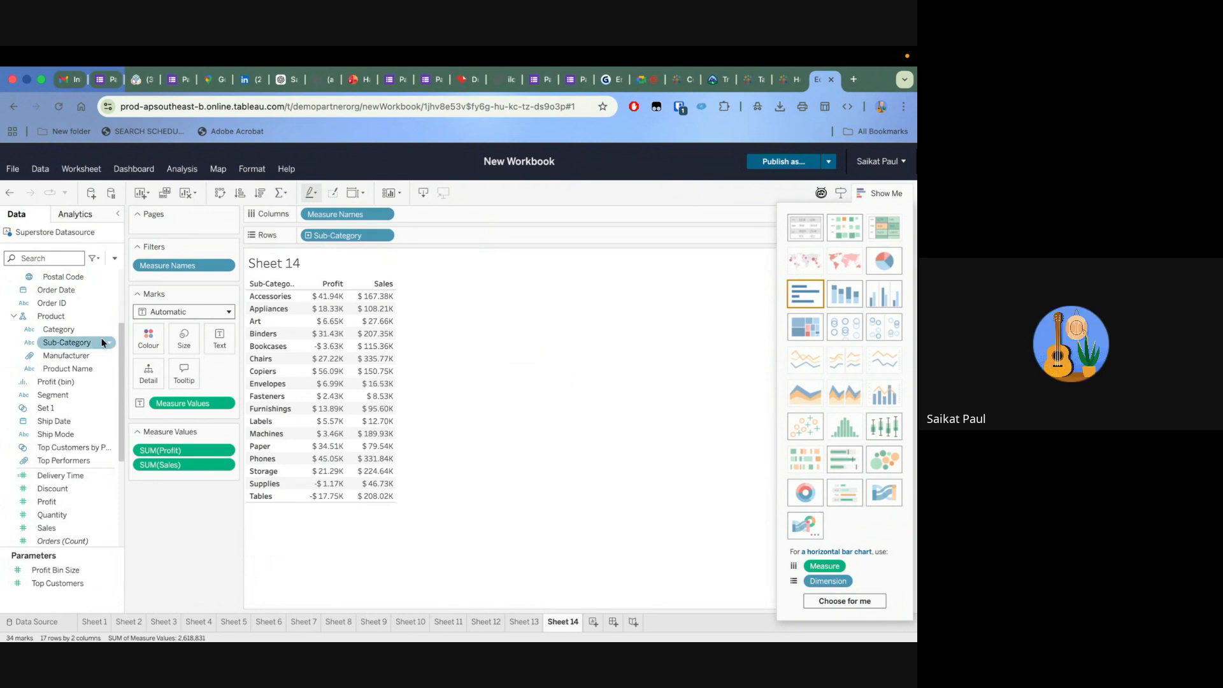
# Filter the sub-category table by the year of Order Date, keeping only 2024
pyautogui.moveTo(64, 294)
pyautogui.mouseDown()
pyautogui.moveTo(210, 272)
pyautogui.moveTo(199, 280)
pyautogui.mouseUp()
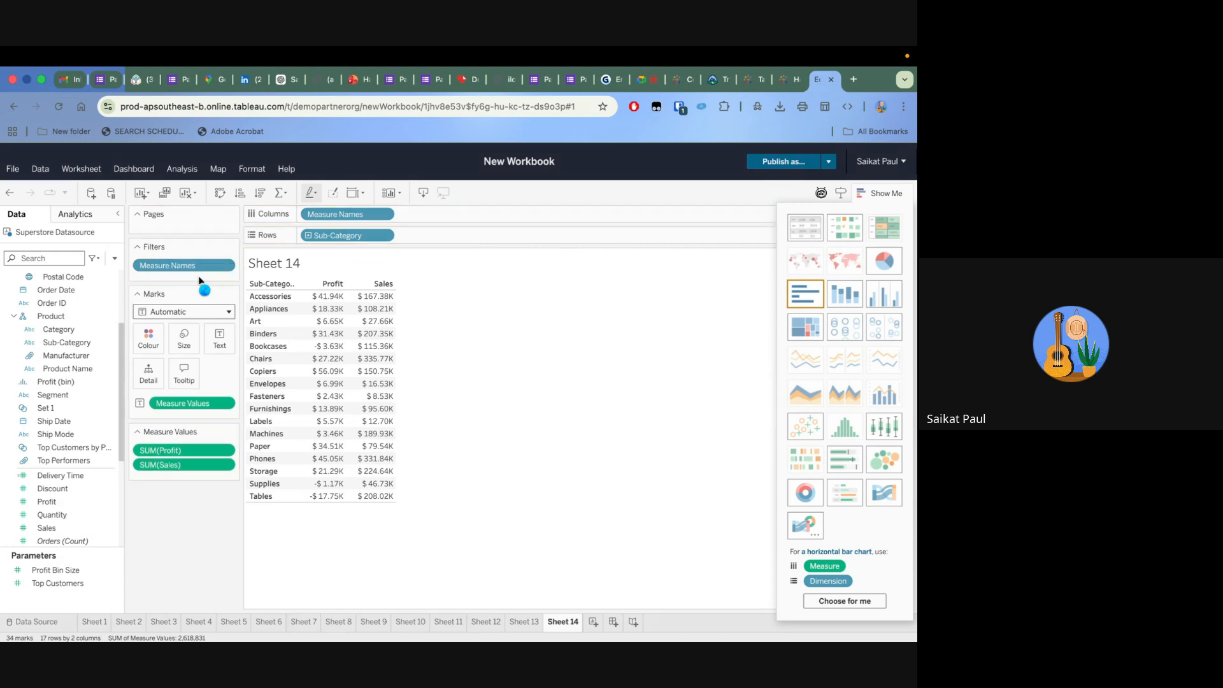
pyautogui.click(418, 312)
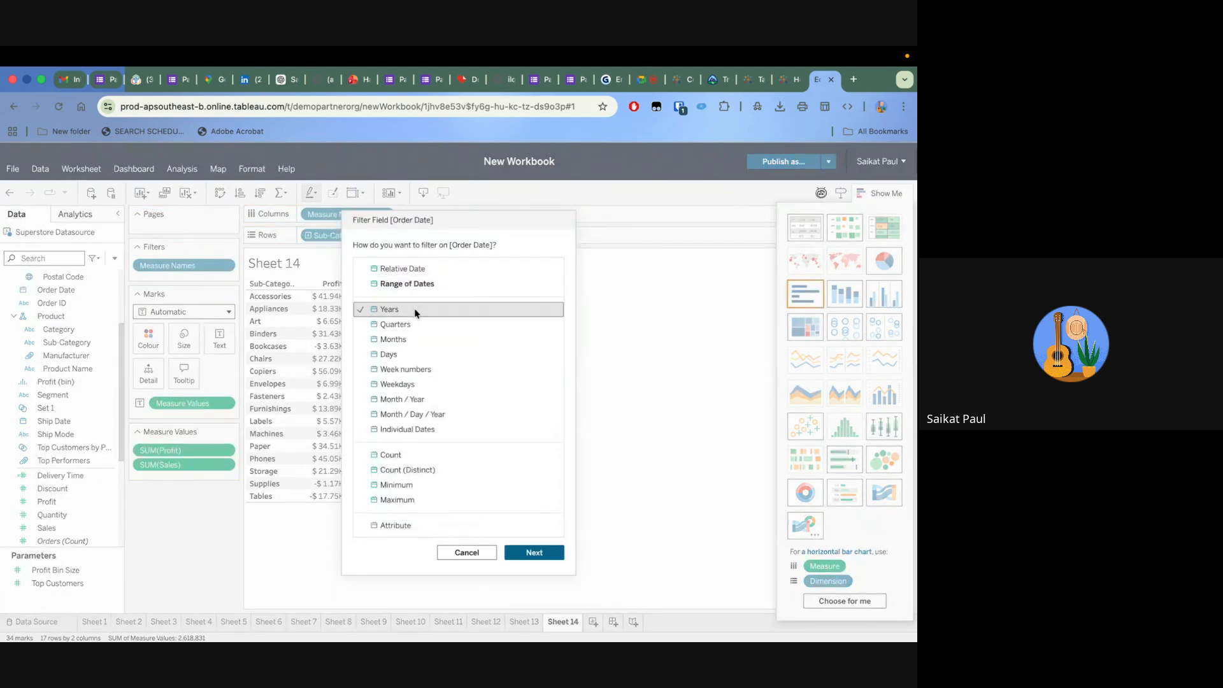
pyautogui.click(534, 552)
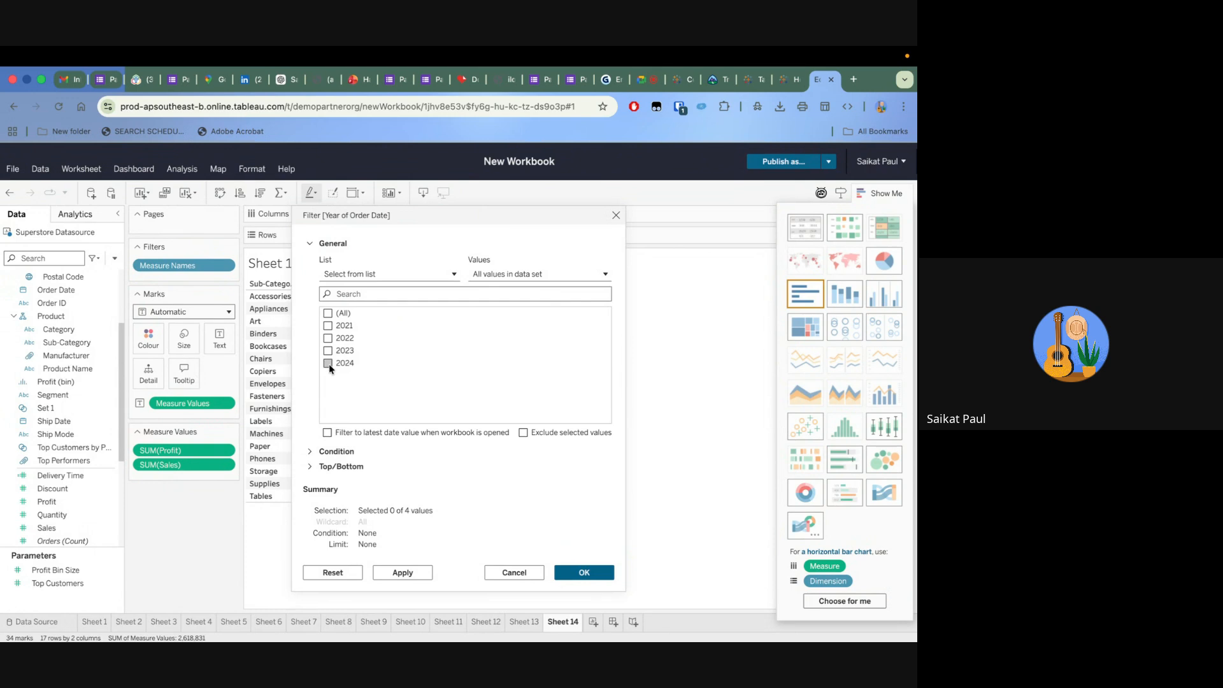
pyautogui.click(404, 573)
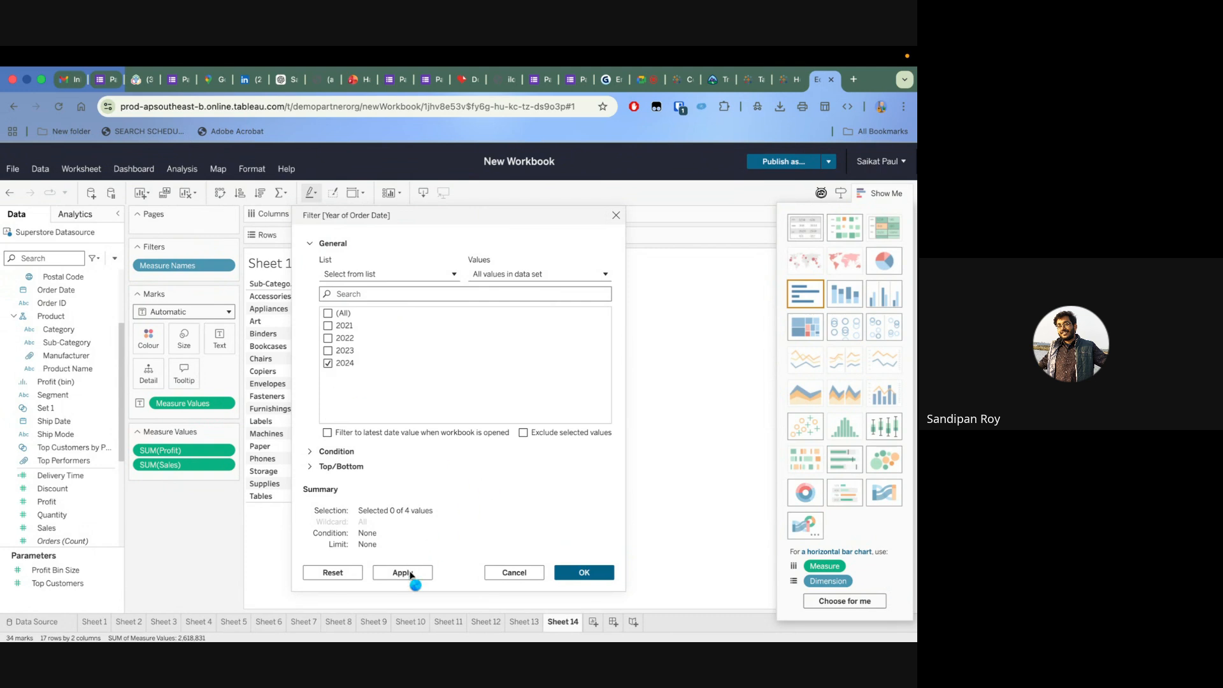
pyautogui.click(592, 573)
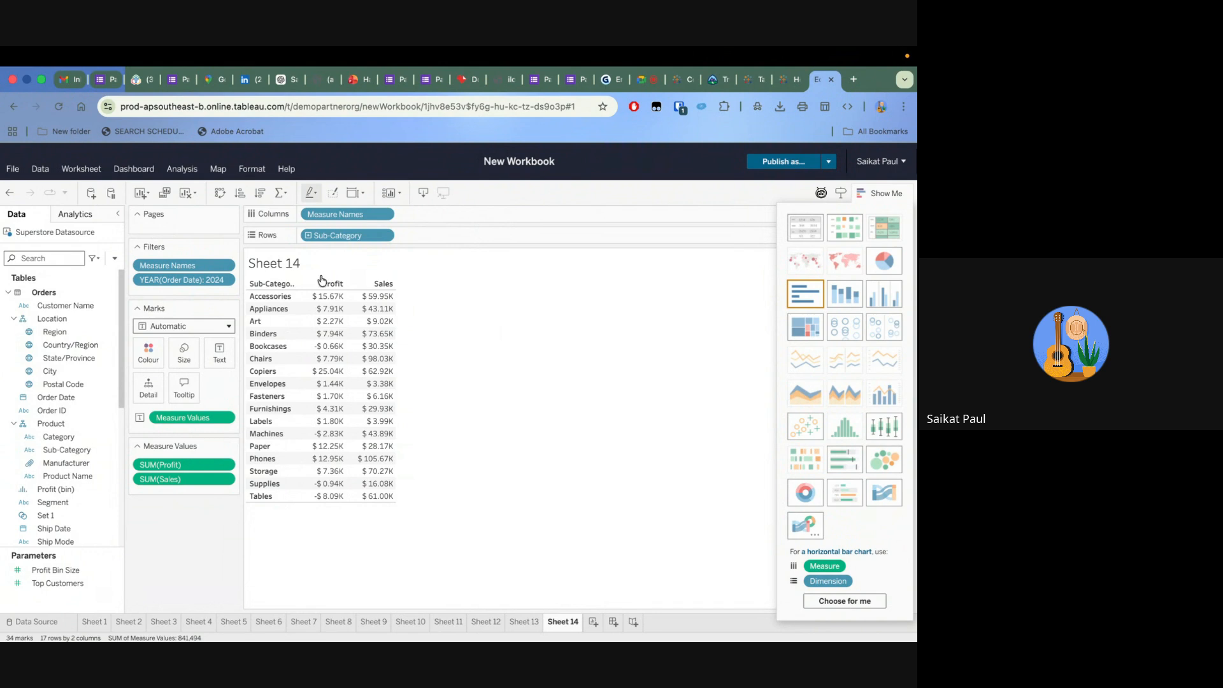
# Start a new parameter and name it Profit Margin
pyautogui.click(115, 264)
pyautogui.click(149, 297)
pyautogui.moveTo(351, 376)
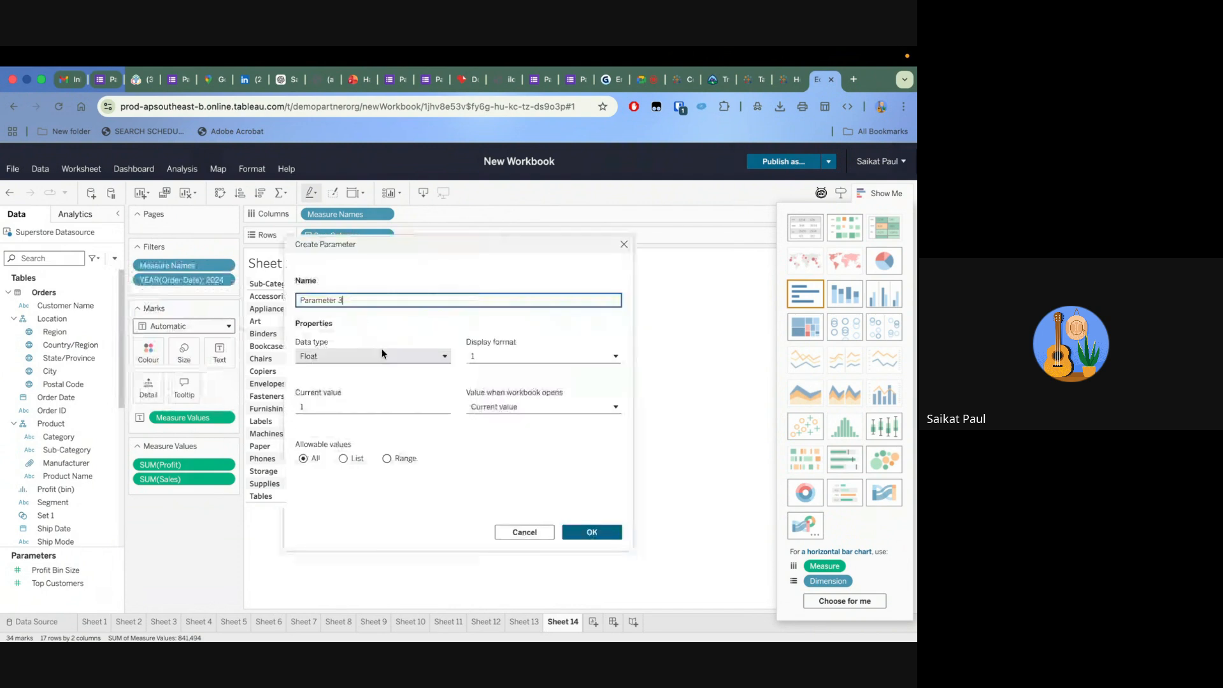
pyautogui.press('BackSpace')
pyautogui.press('BackSpace')
pyautogui.press('BackSpace')
pyautogui.press('BackSpace')
pyautogui.press('BackSpace')
pyautogui.press('BackSpace')
pyautogui.press('BackSpace')
pyautogui.press('BackSpace')
pyautogui.press('BackSpace')
pyautogui.press('BackSpace')
pyautogui.press('BackSpace')
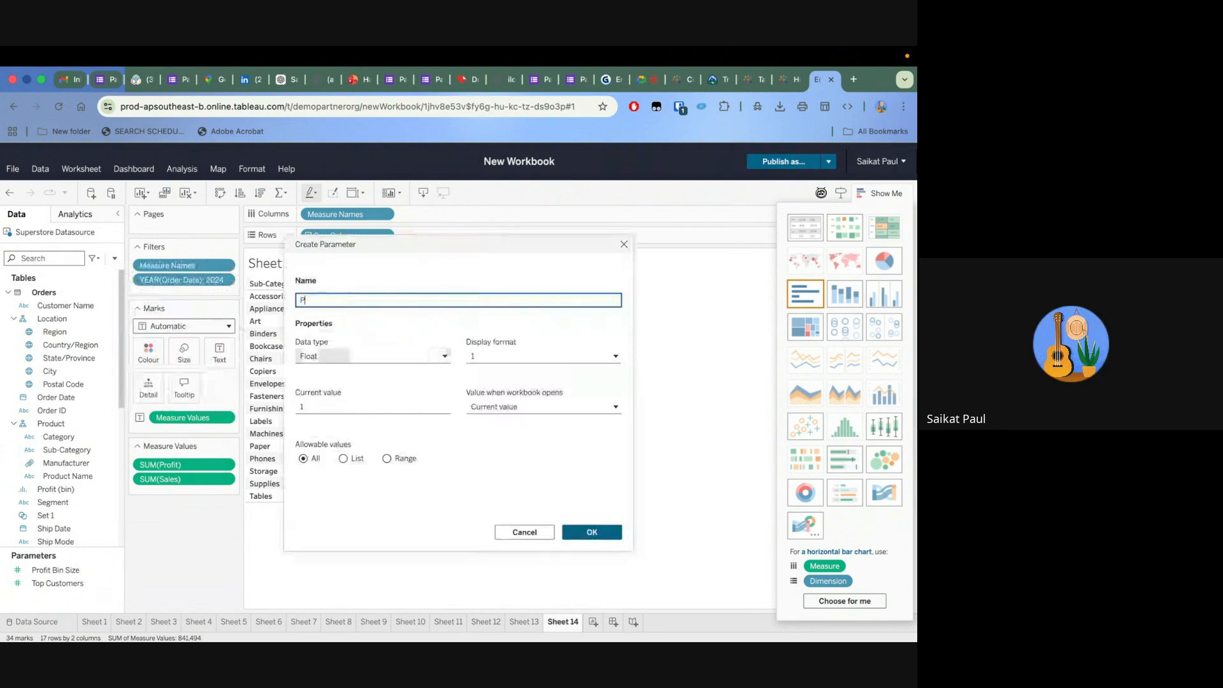
pyautogui.write('Profi')
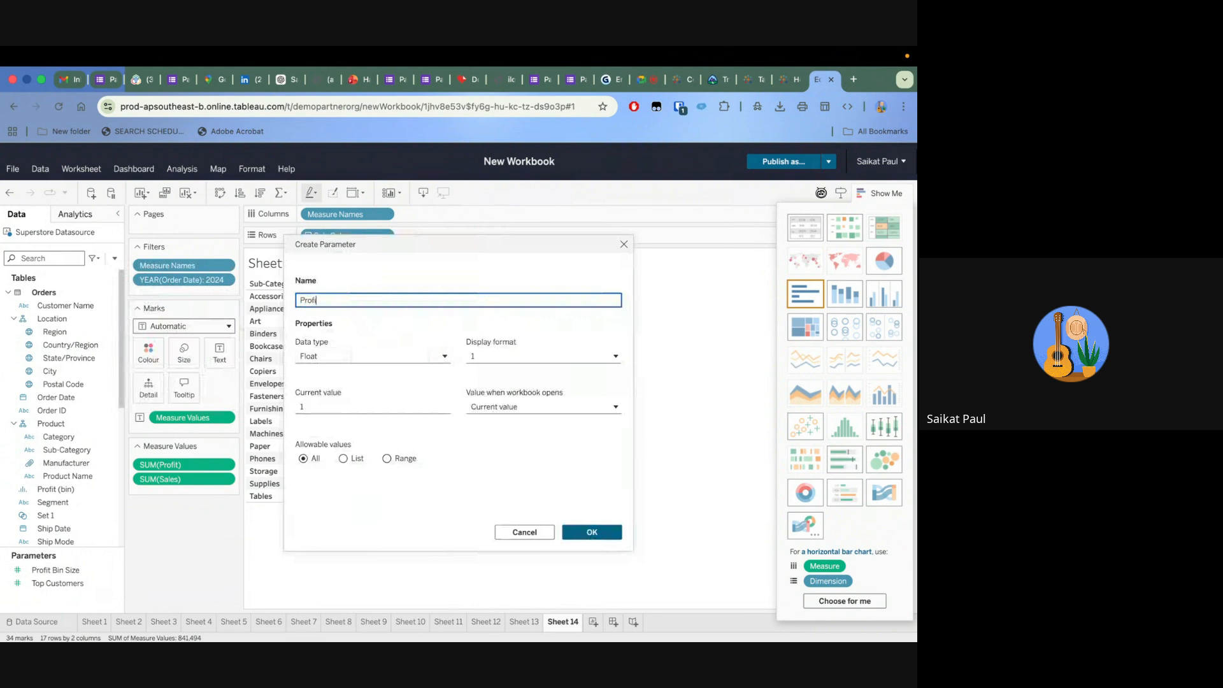
pyautogui.write('t Margin')
# Keep the Profit Margin parameter as a Float that allows all values, and create it
pyautogui.click(382, 355)
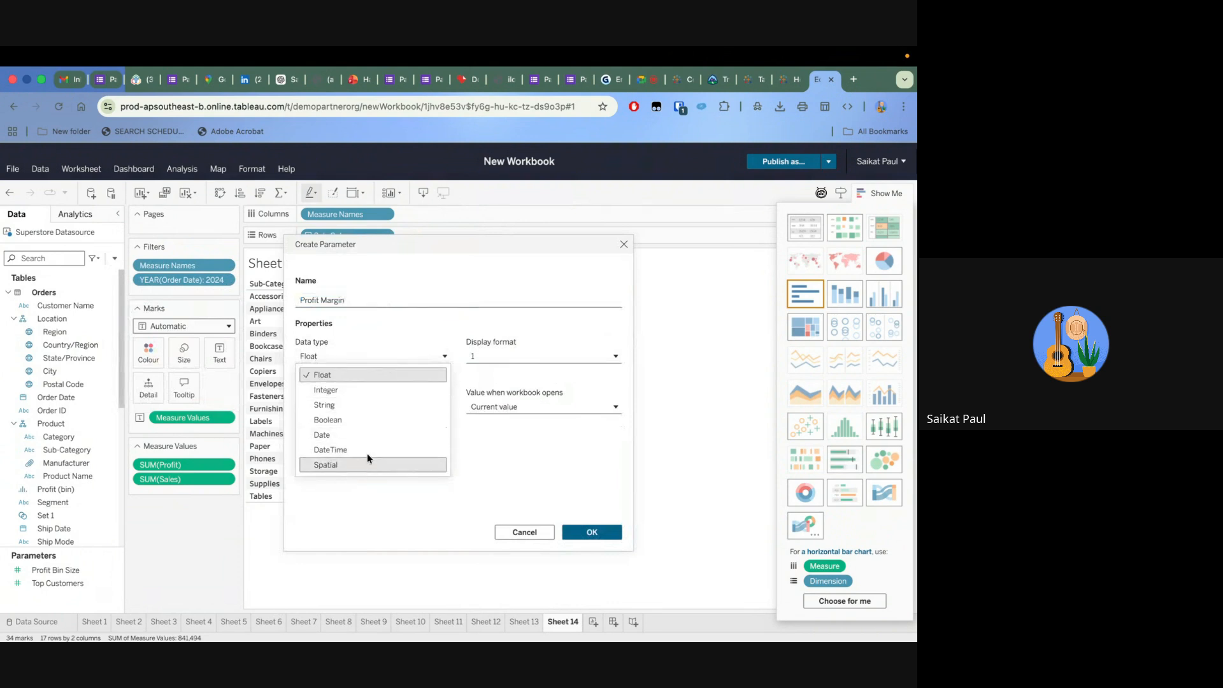
pyautogui.click(365, 366)
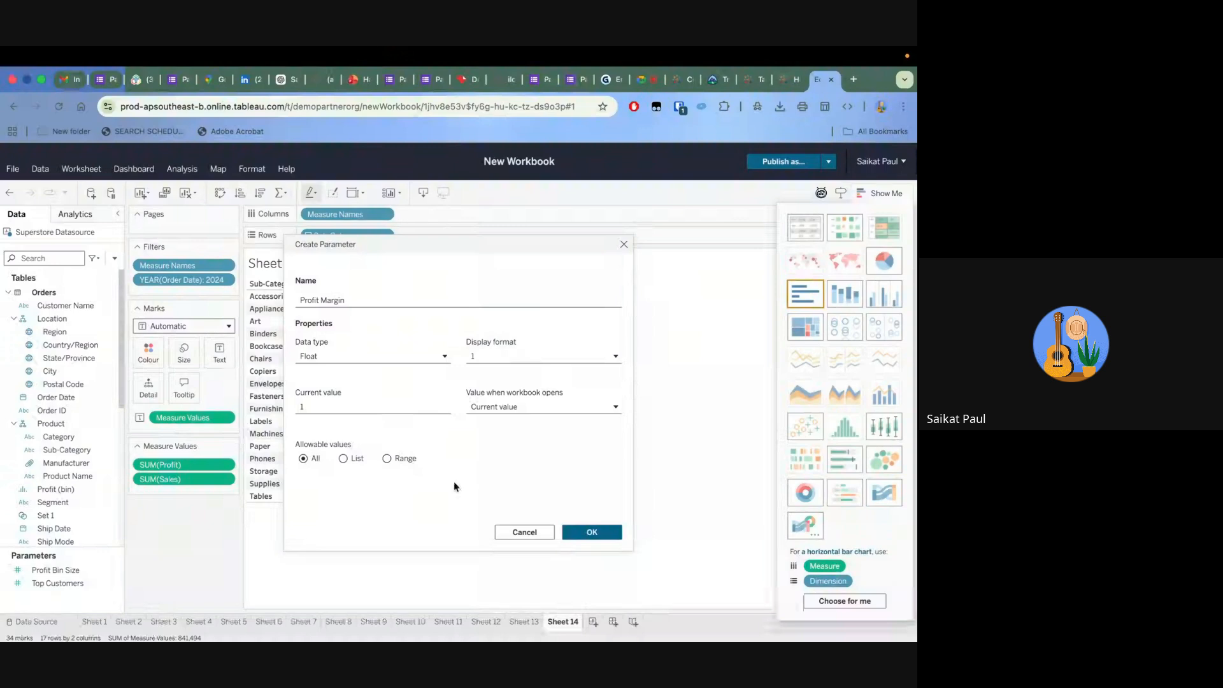
pyautogui.click(345, 459)
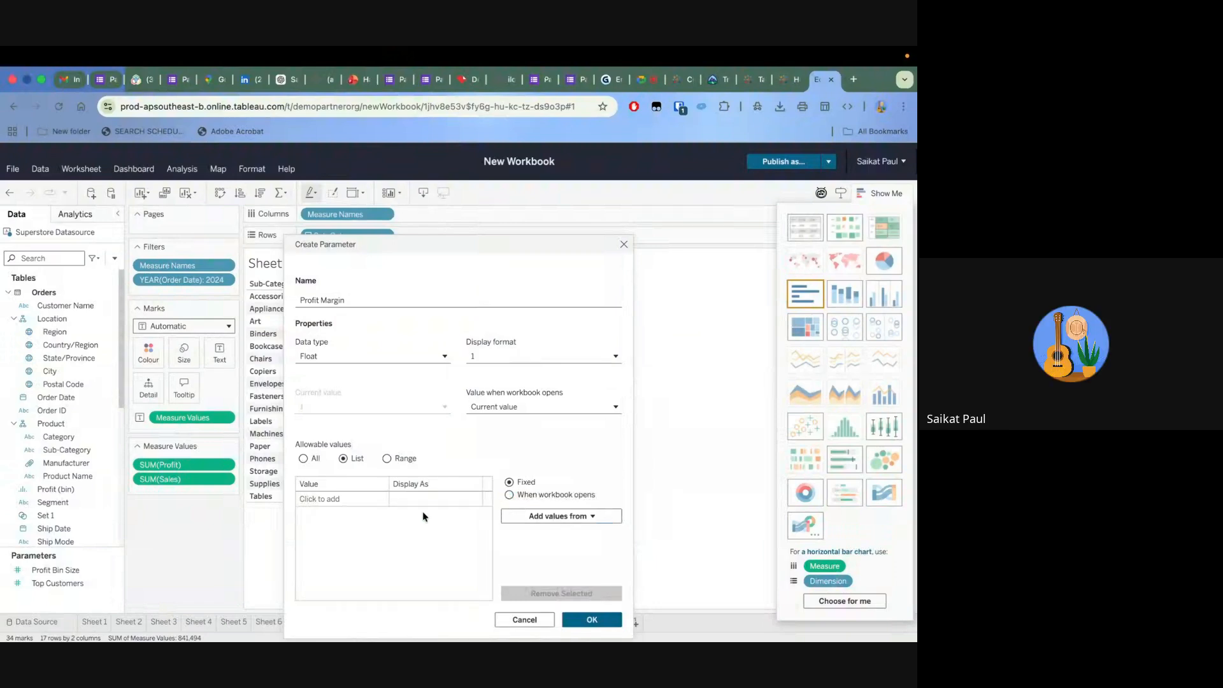
pyautogui.click(303, 459)
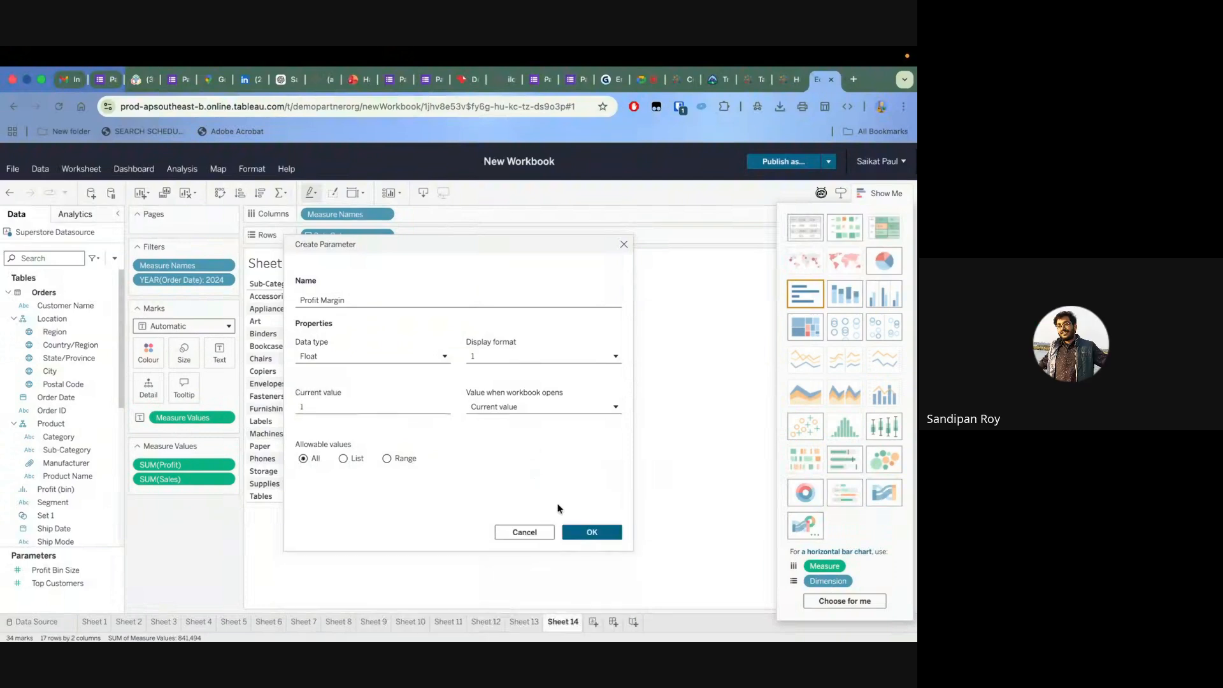
pyautogui.click(595, 534)
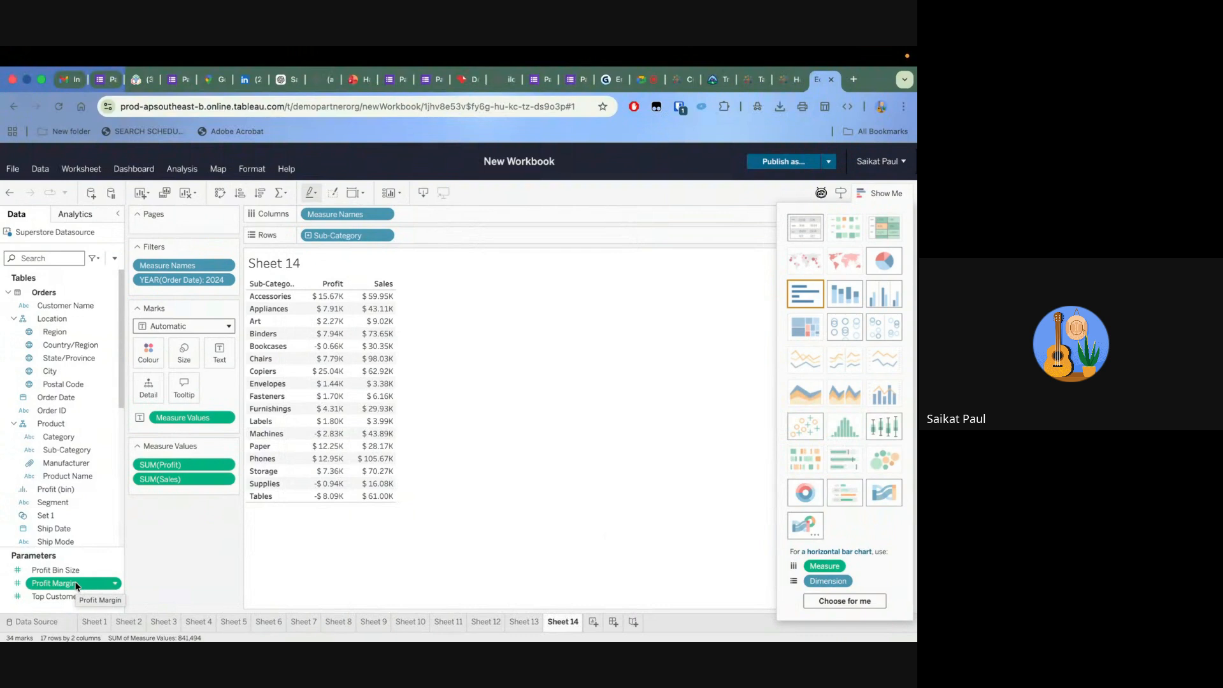
# Start a new calculated field and name it 2025 Profit
pyautogui.click(115, 258)
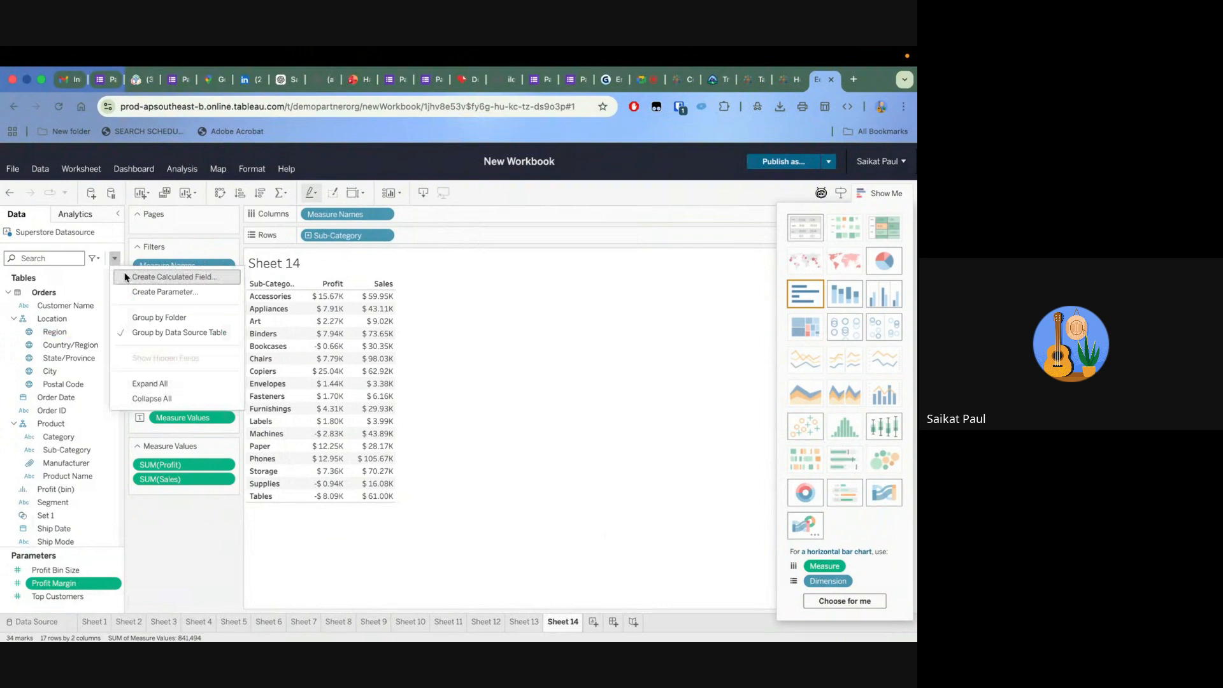
pyautogui.click(124, 275)
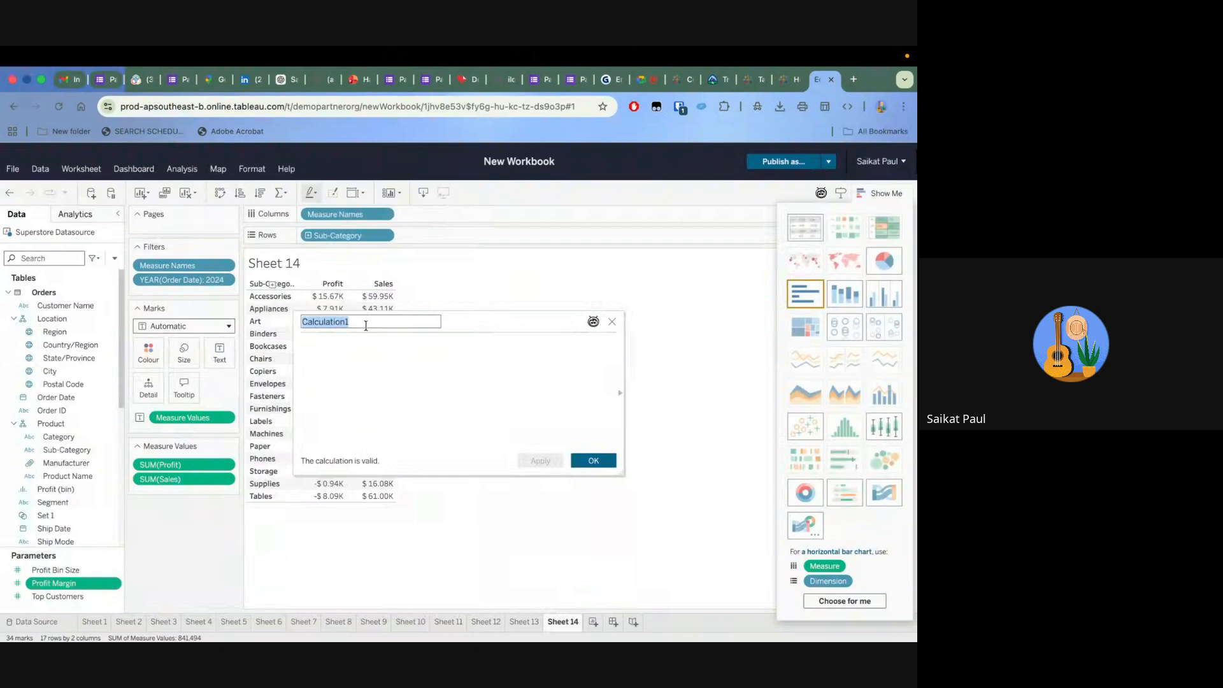
pyautogui.write('@025')
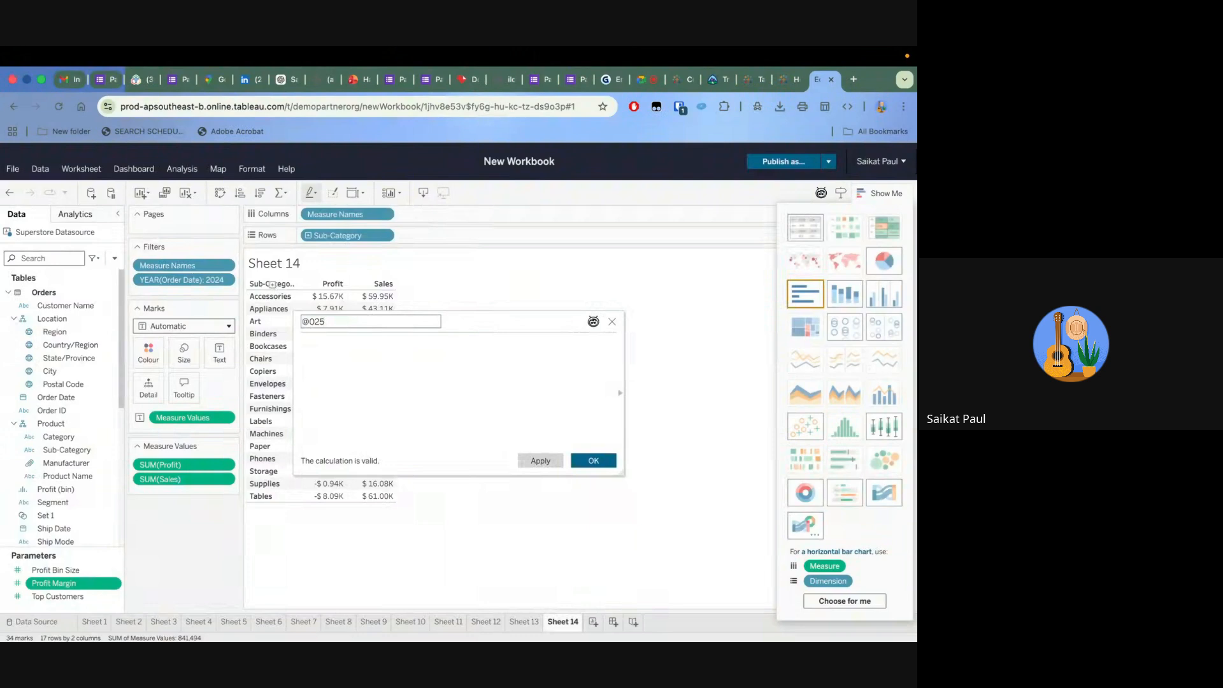
pyautogui.press('BackSpace')
pyautogui.press('BackSpace')
pyautogui.press('BackSpace')
pyautogui.press('BackSpace')
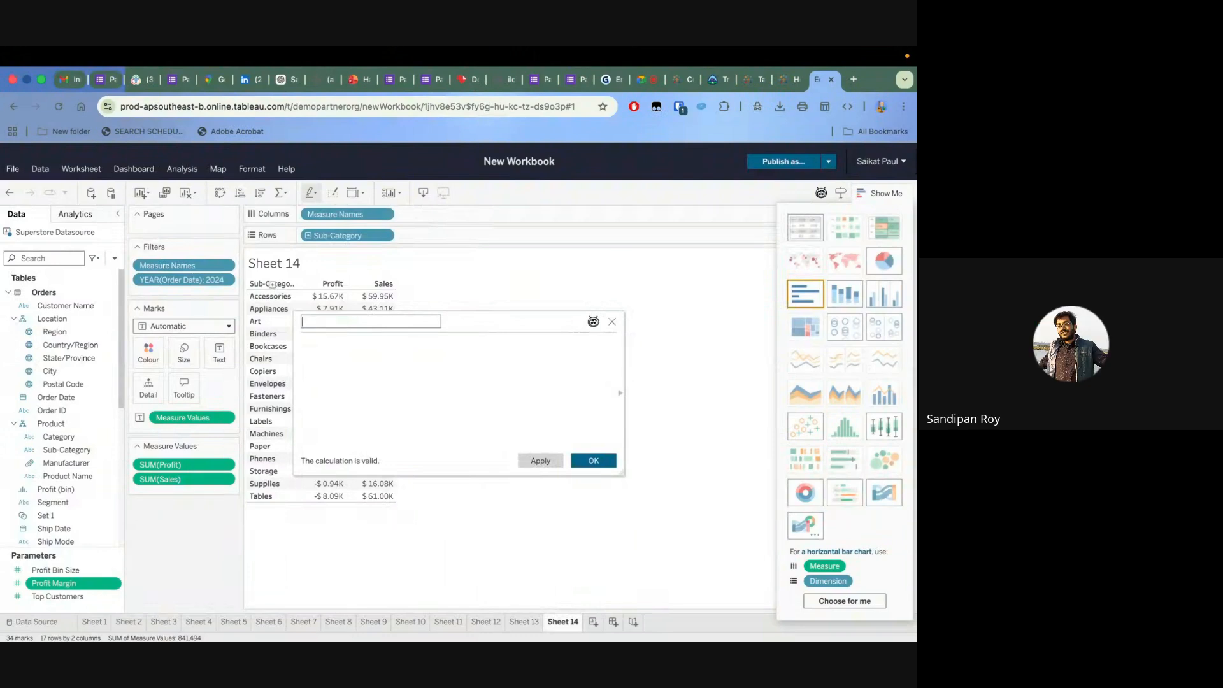
pyautogui.write('2025 profit')
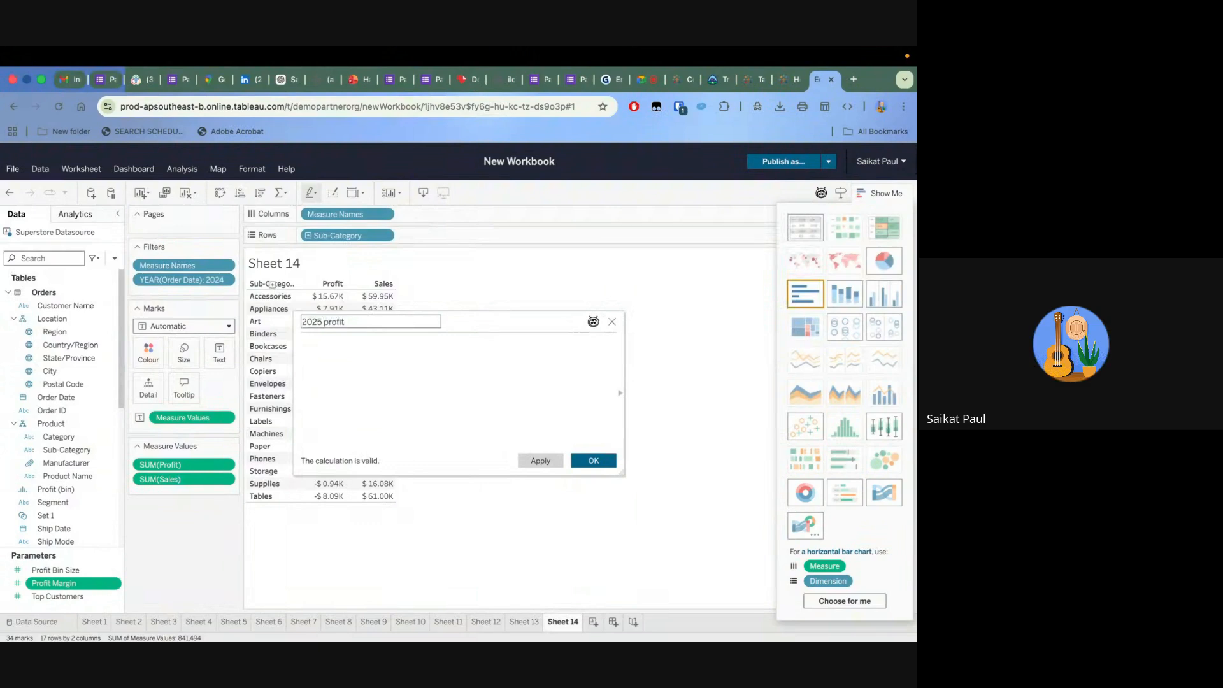
pyautogui.doubleClick(326, 321)
pyautogui.write('Profit')
# Define the 2025 Profit field as SUM([Sales])* [Profit Margin] and save the calculation
pyautogui.click(327, 341)
pyautogui.write('sum')
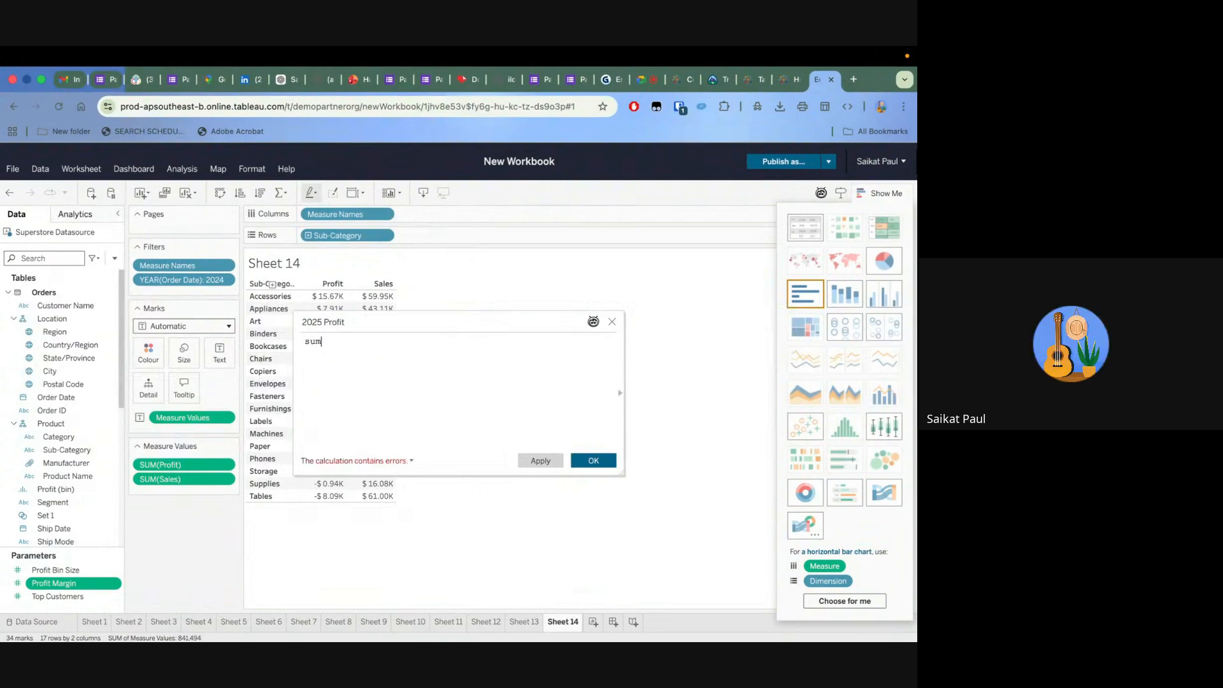
pyautogui.click(350, 354)
pyautogui.write('sale')
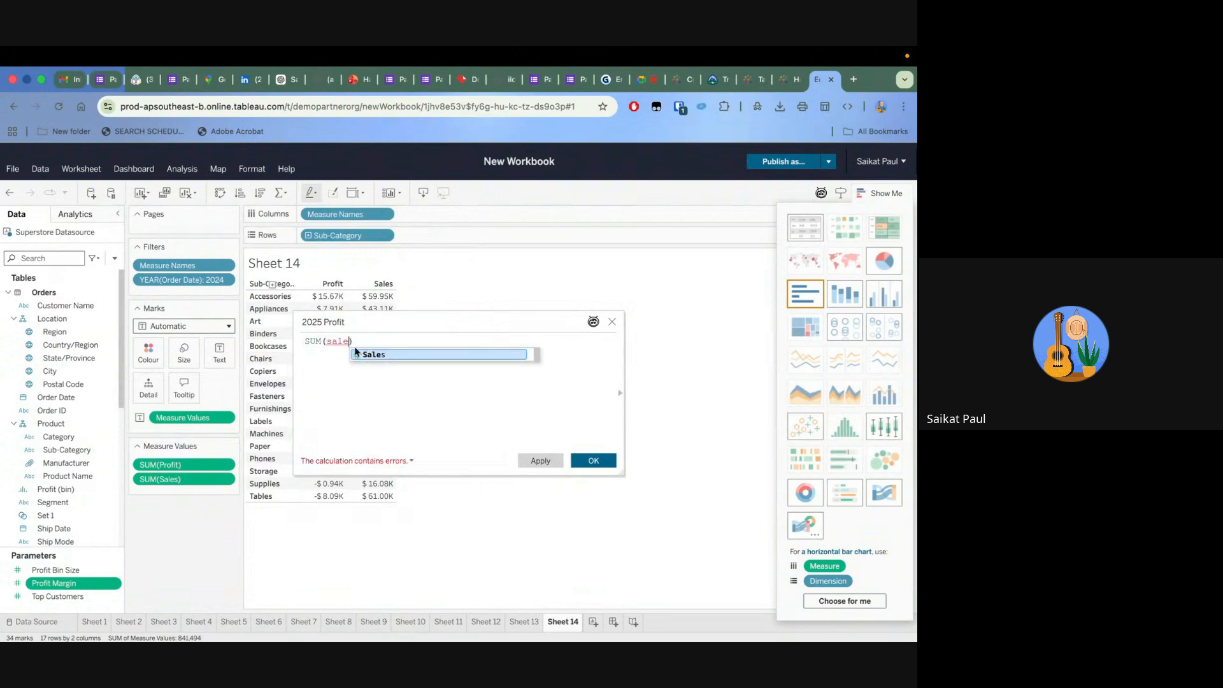
pyautogui.click(368, 354)
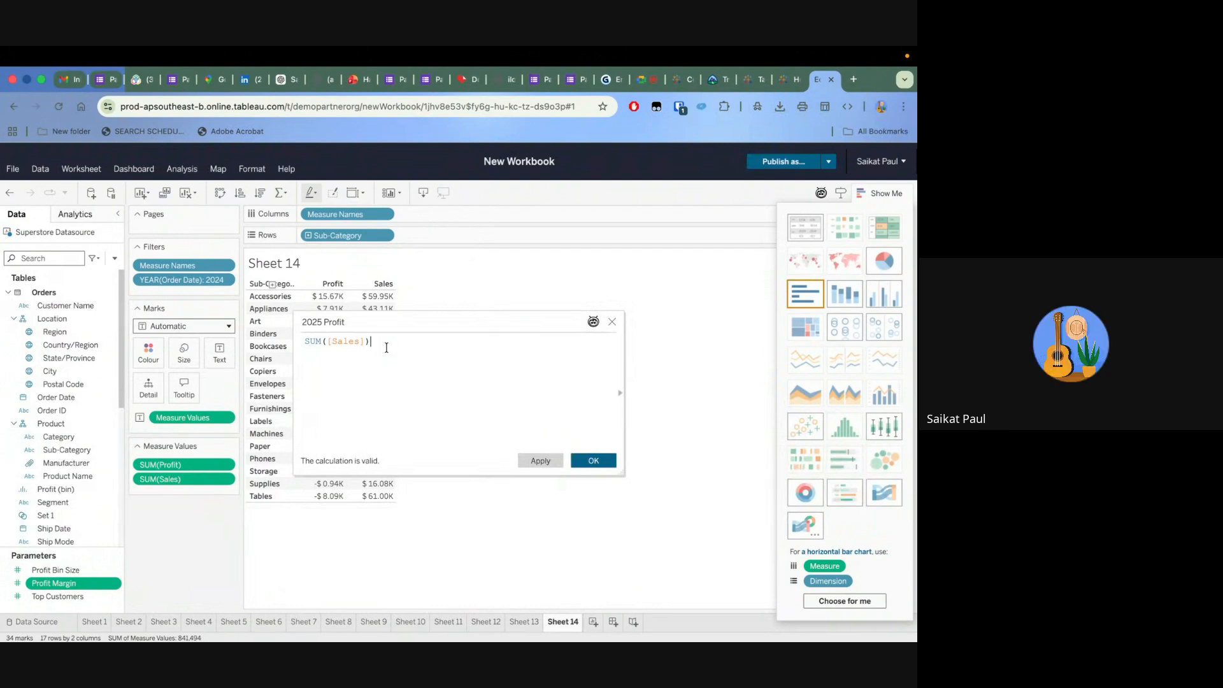
pyautogui.write('* pro')
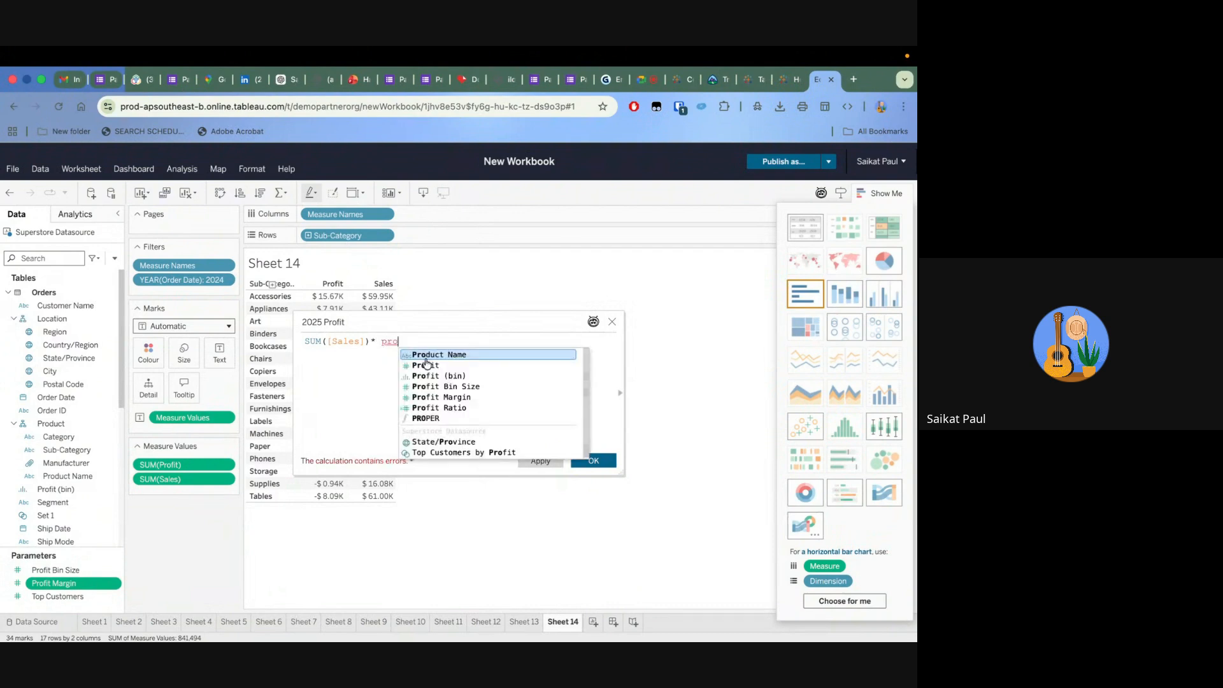
pyautogui.click(448, 397)
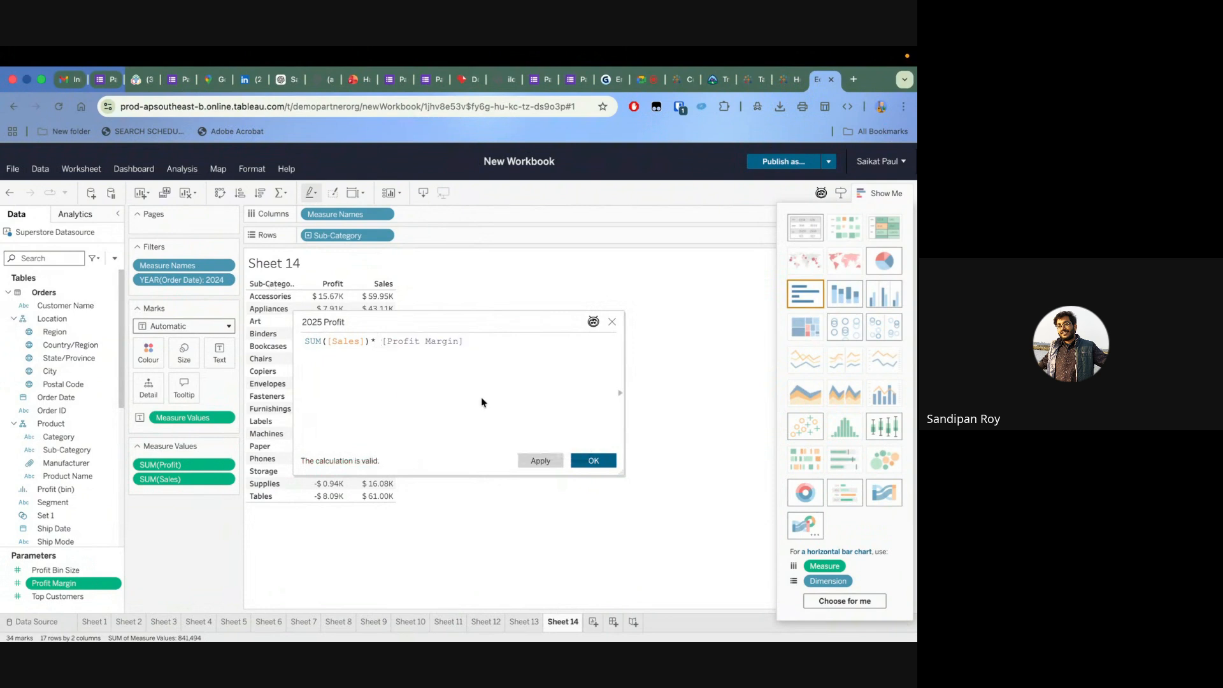
pyautogui.click(603, 461)
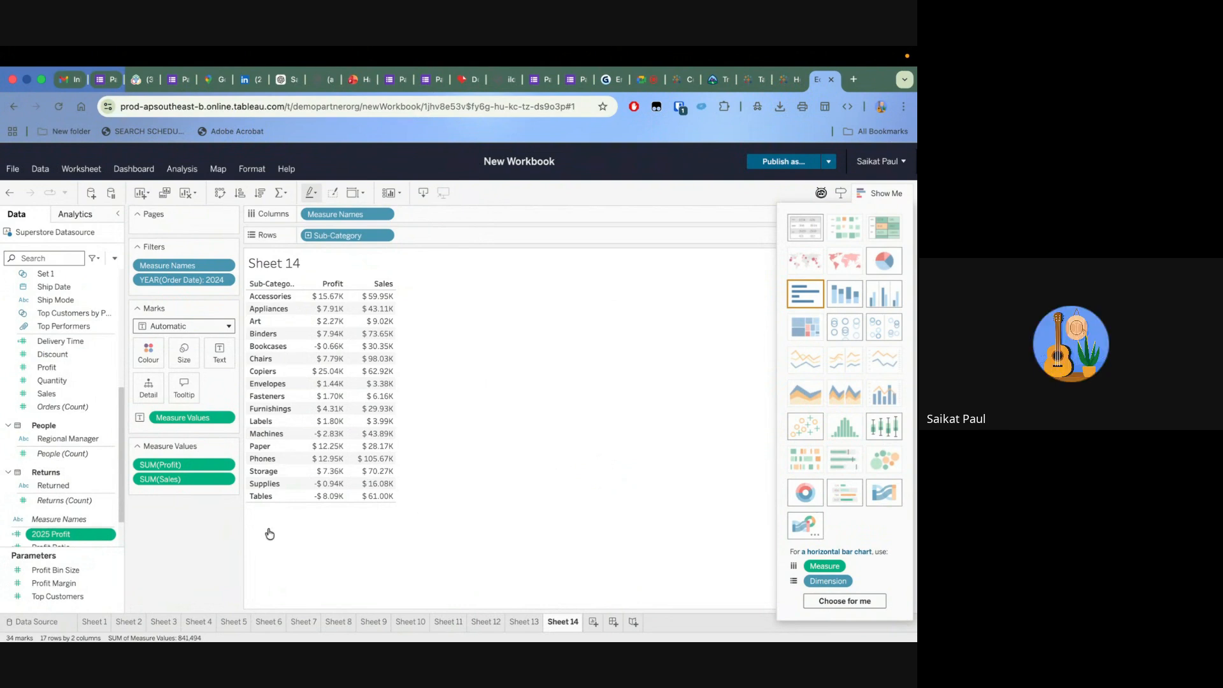
# Add 2025 Profit to the table's measures and format it as a custom number with a $ prefix in Thousands (K)
pyautogui.moveTo(72, 538); pyautogui.dragTo(175, 493)
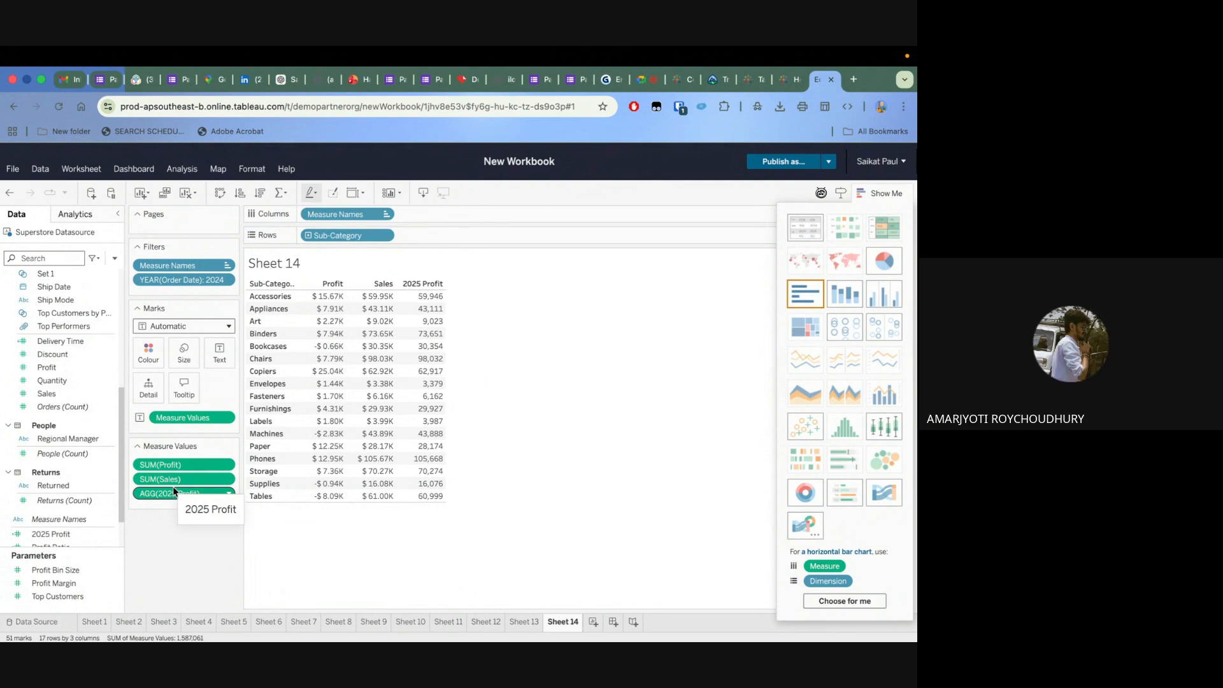
pyautogui.click(230, 494)
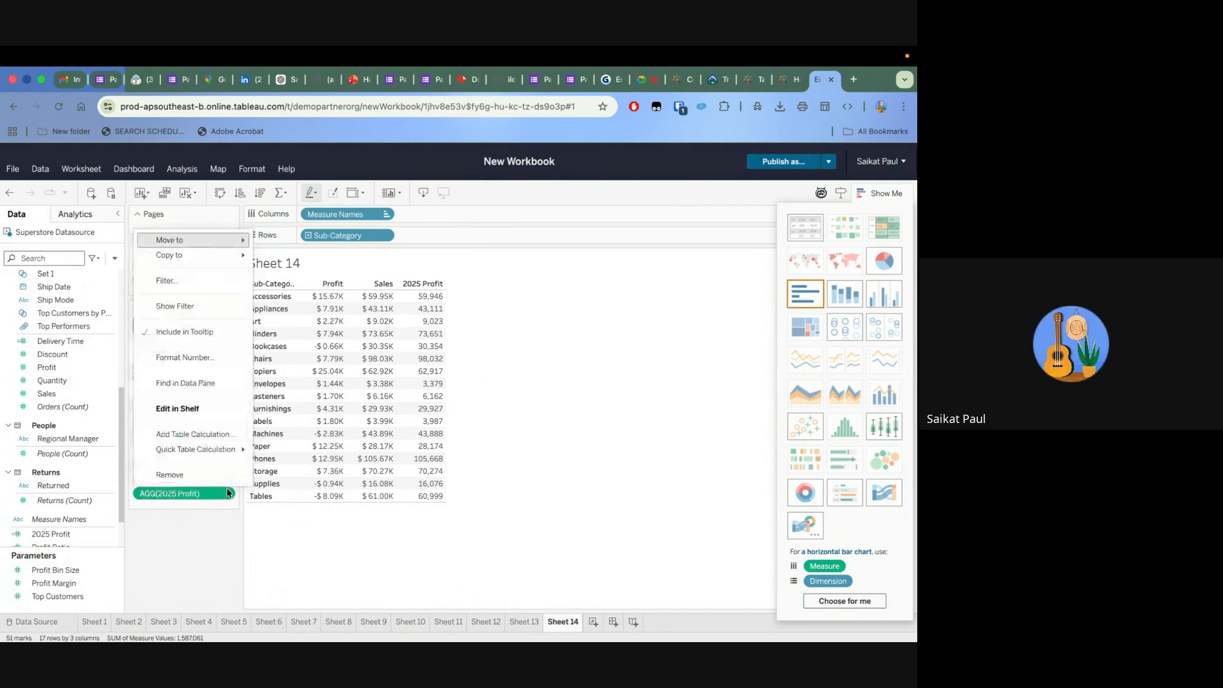
pyautogui.click(185, 358)
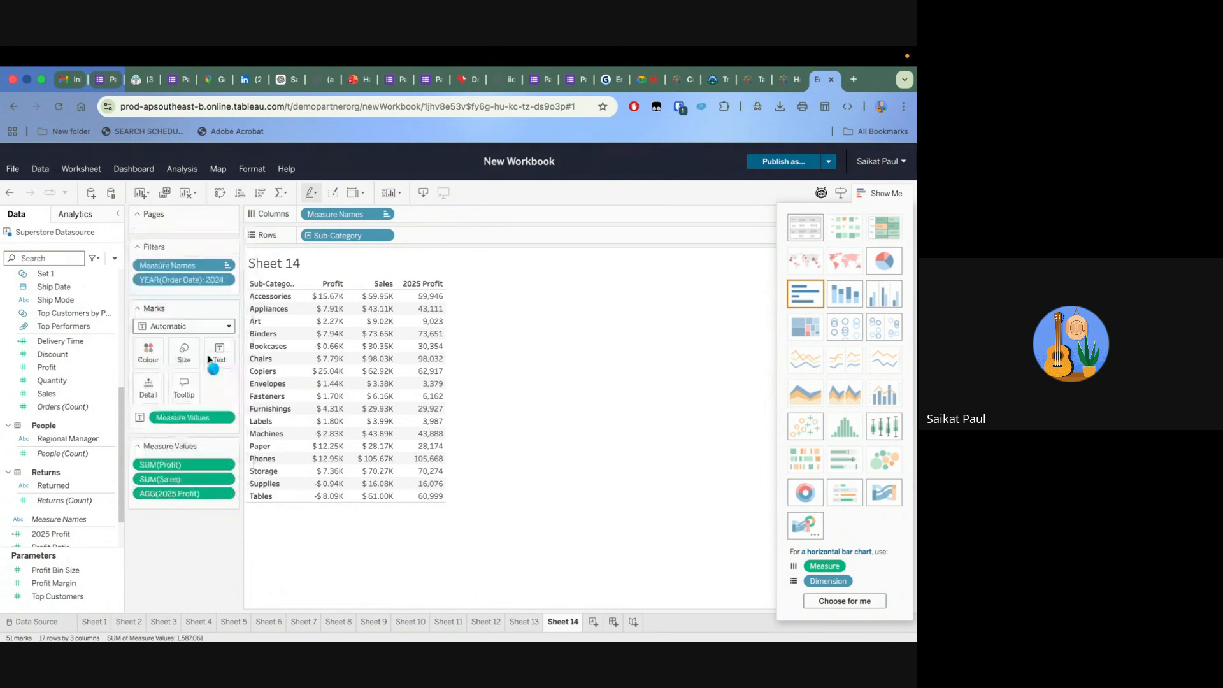
pyautogui.click(195, 361)
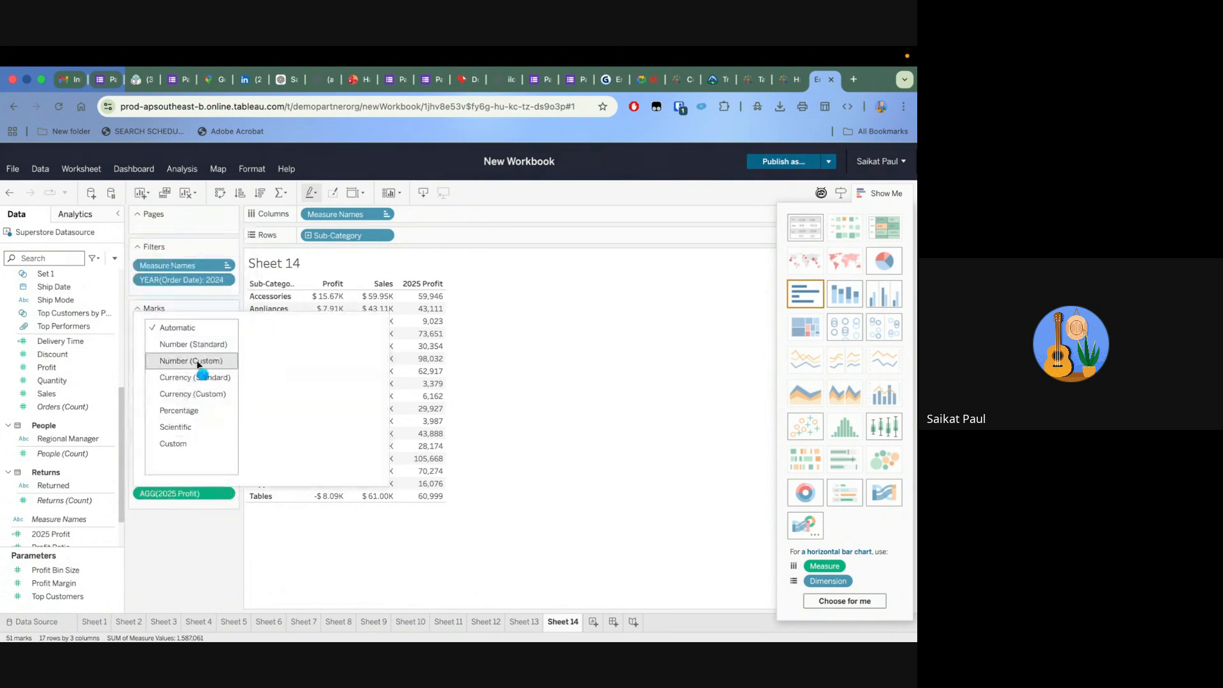
pyautogui.click(268, 447)
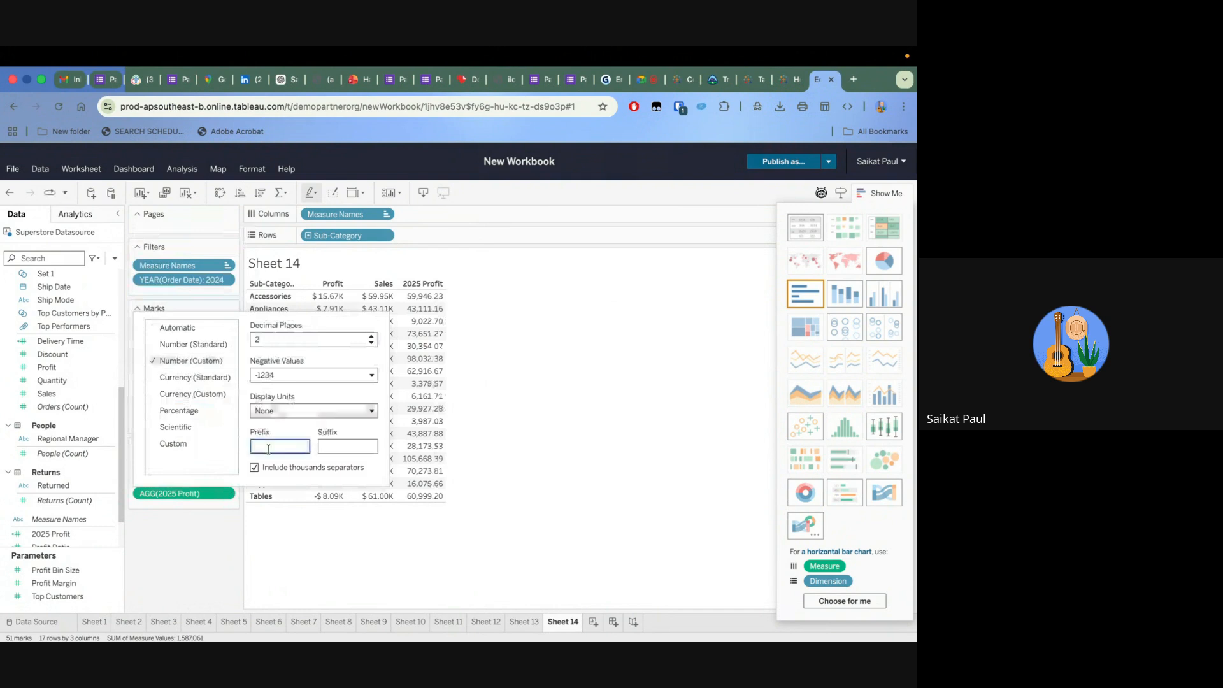
pyautogui.write('$')
pyautogui.press('BackSpace')
pyautogui.click(288, 414)
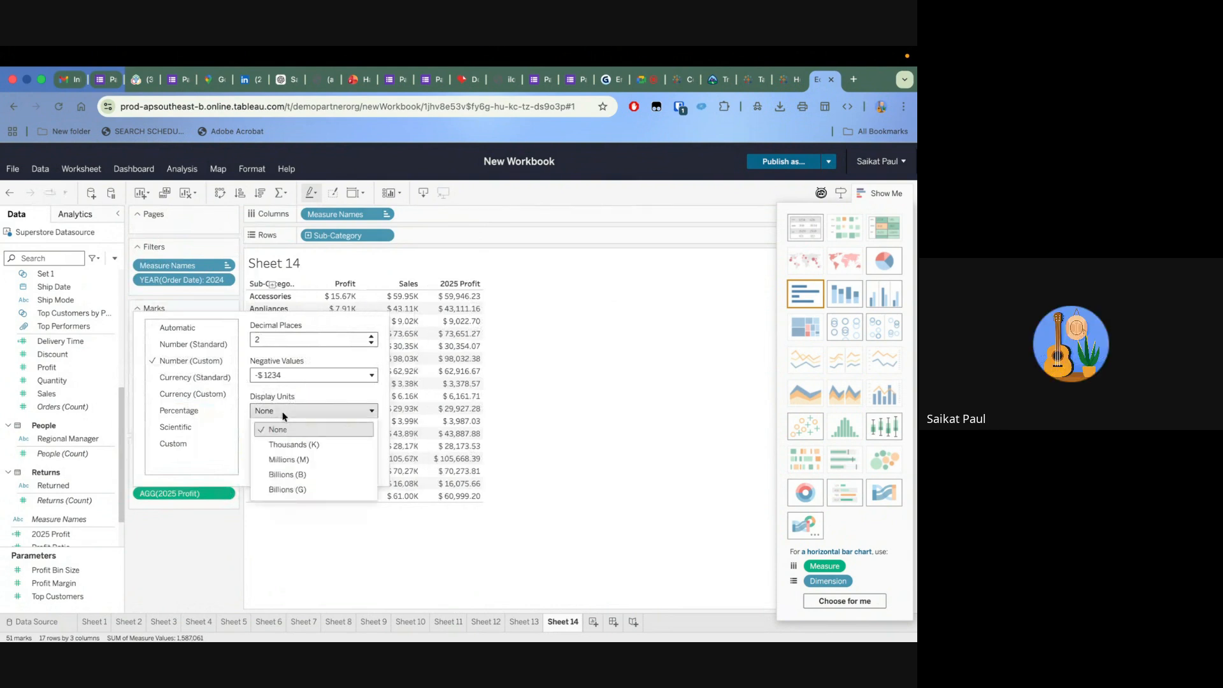
pyautogui.click(290, 445)
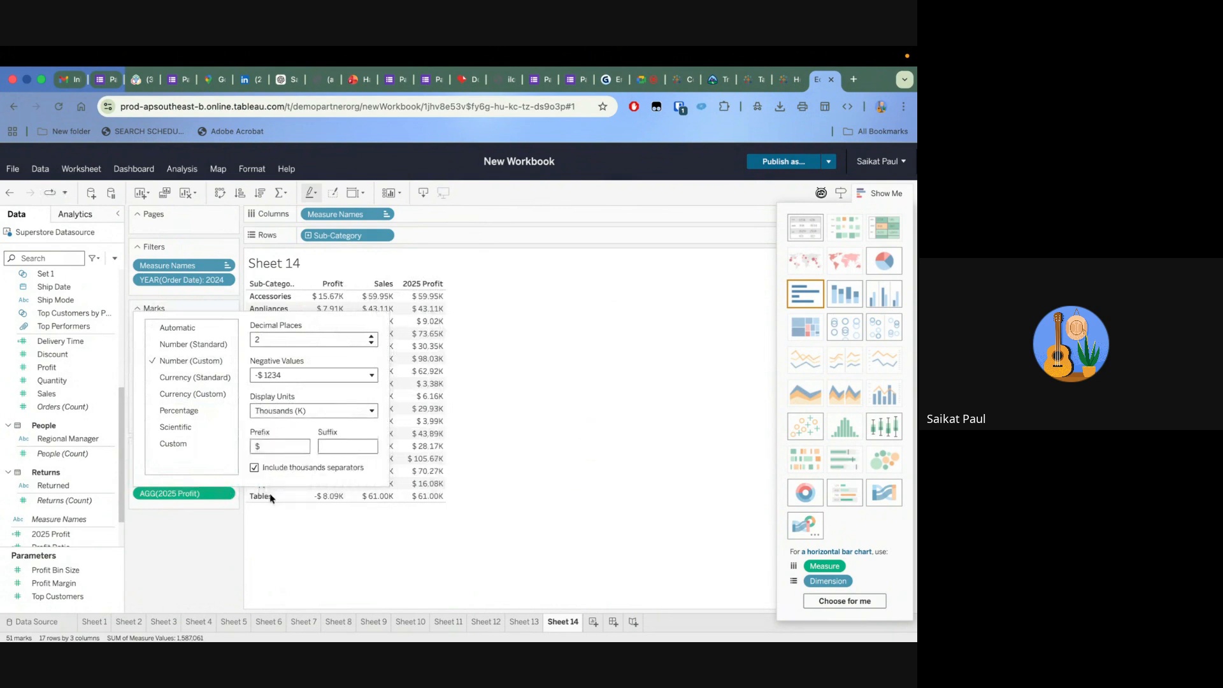
pyautogui.click(271, 546)
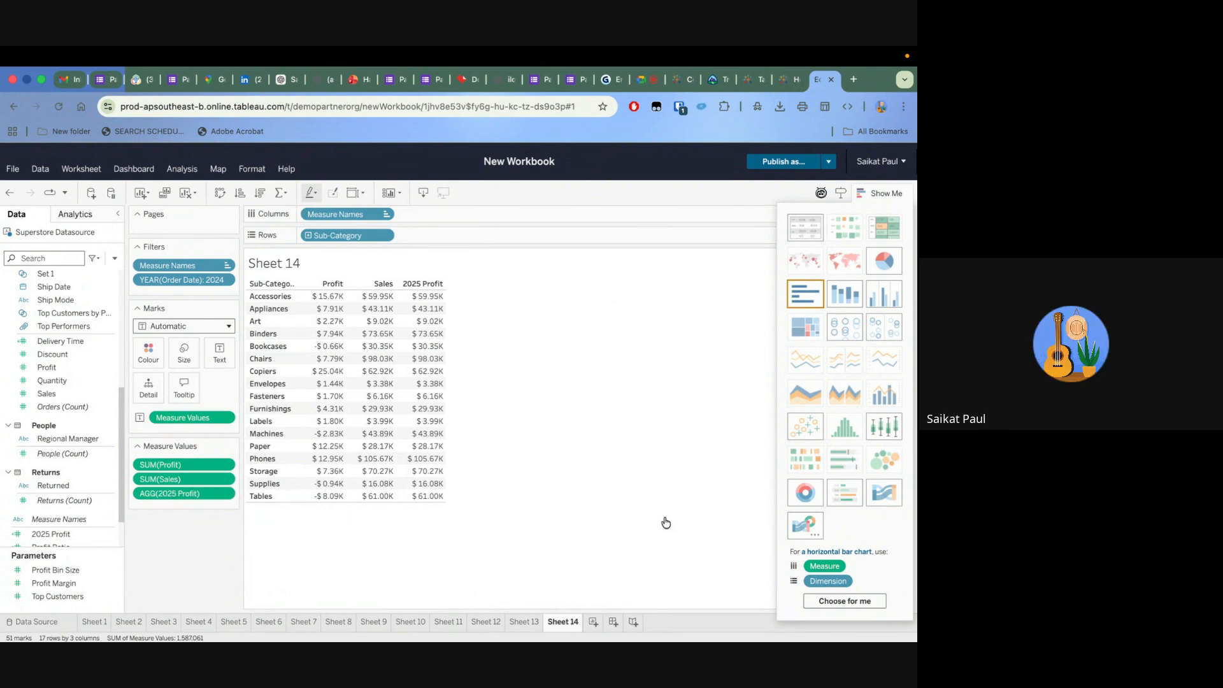
# Show the Profit Margin parameter control on the sheet and set its value to 0.2
pyautogui.click(889, 193)
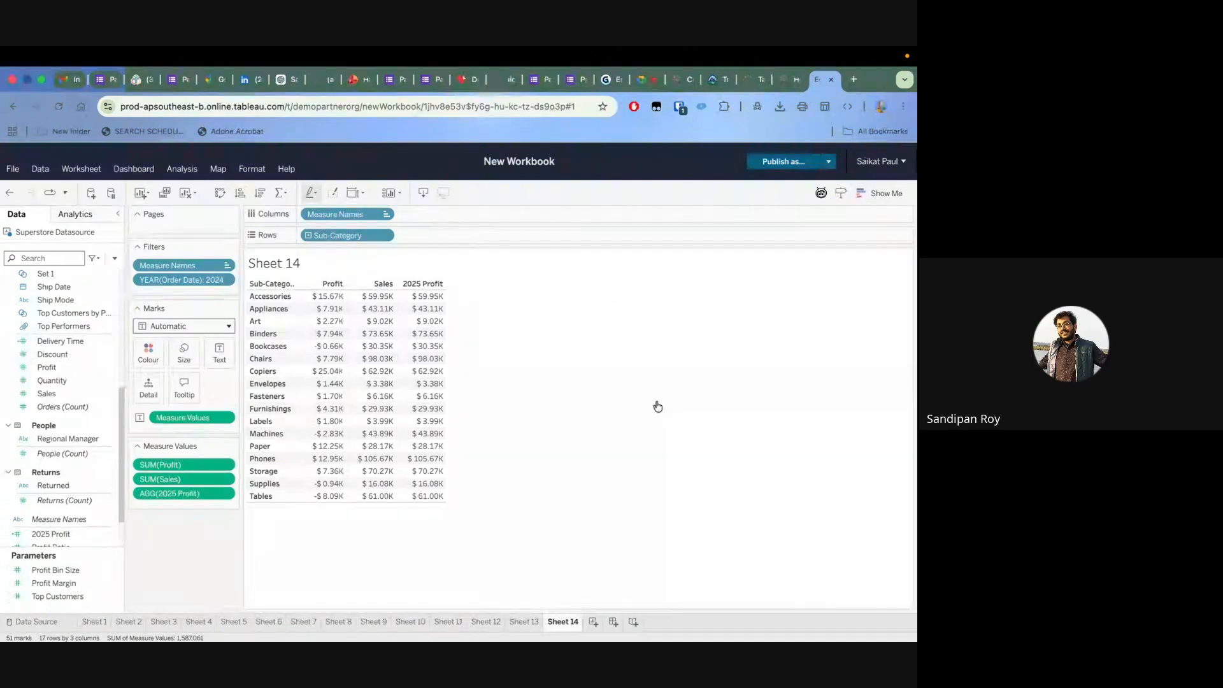
pyautogui.click(116, 588)
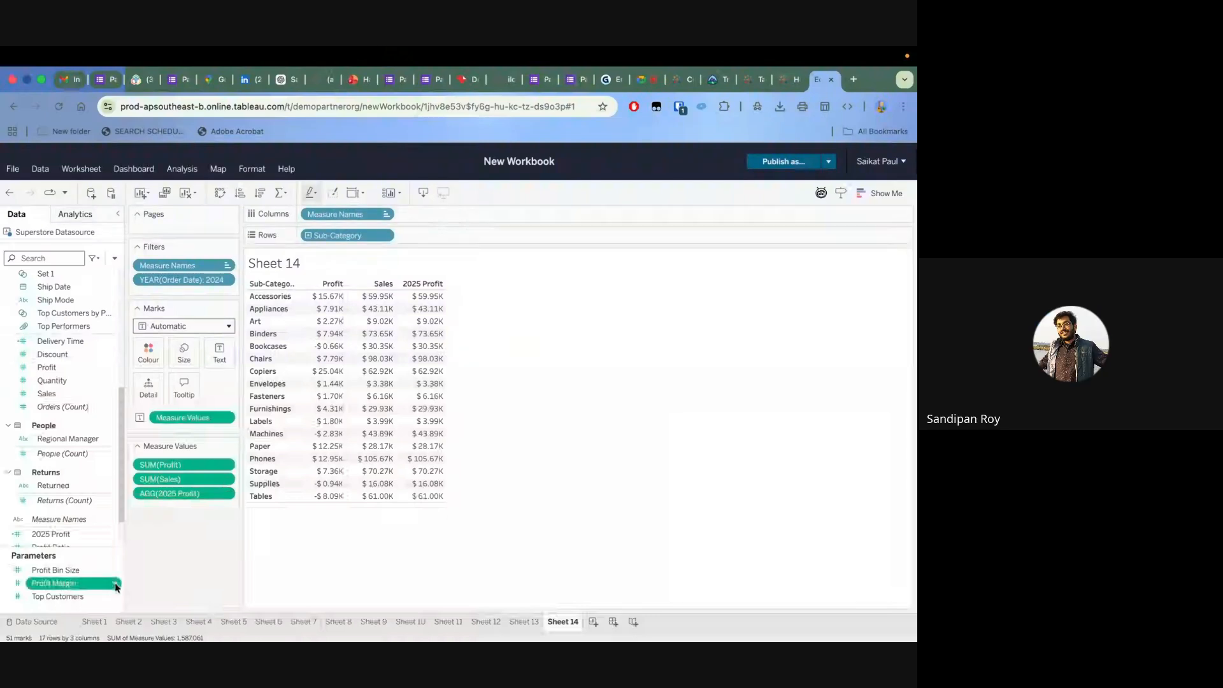
pyautogui.click(115, 585)
pyautogui.click(60, 400)
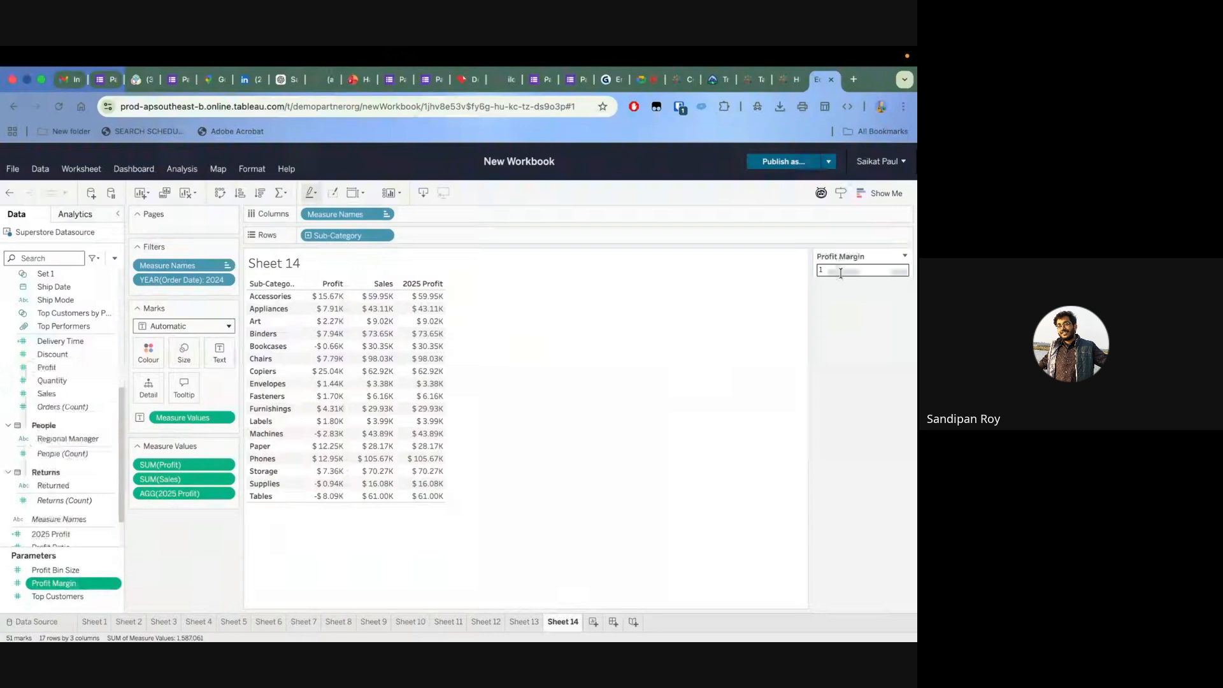
pyautogui.write('0.2')
pyautogui.press('Return')
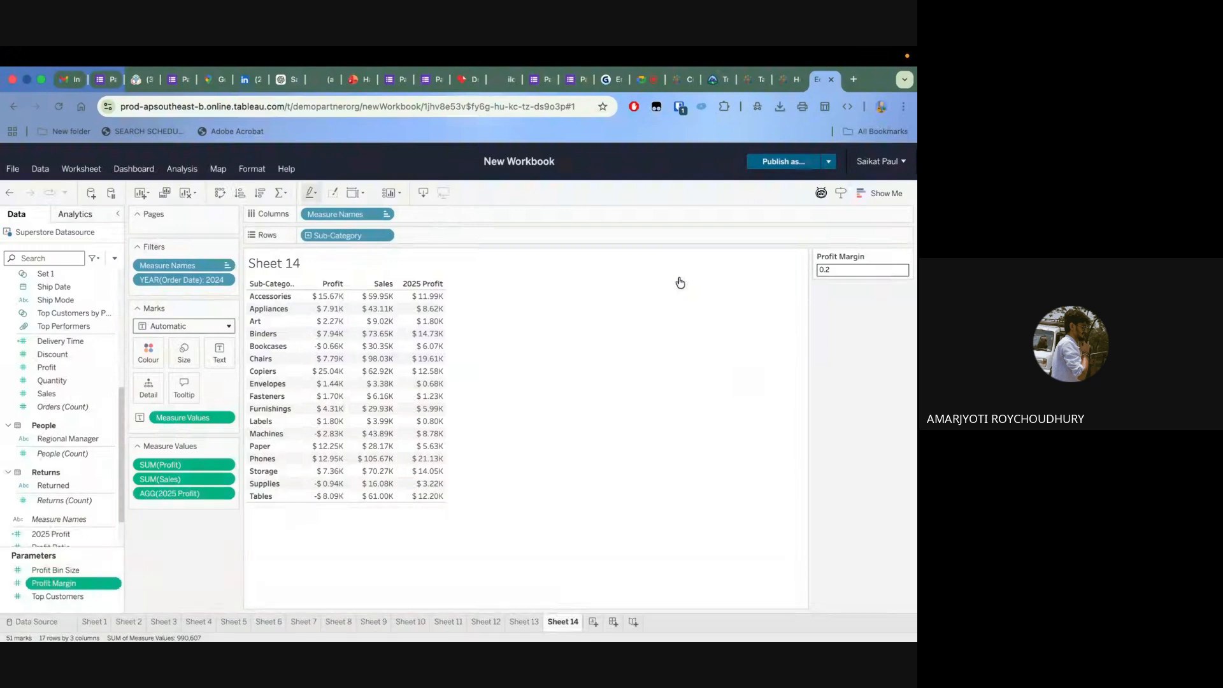
# Set the Profit Margin parameter to 0.3
pyautogui.click(837, 271)
pyautogui.write('0')
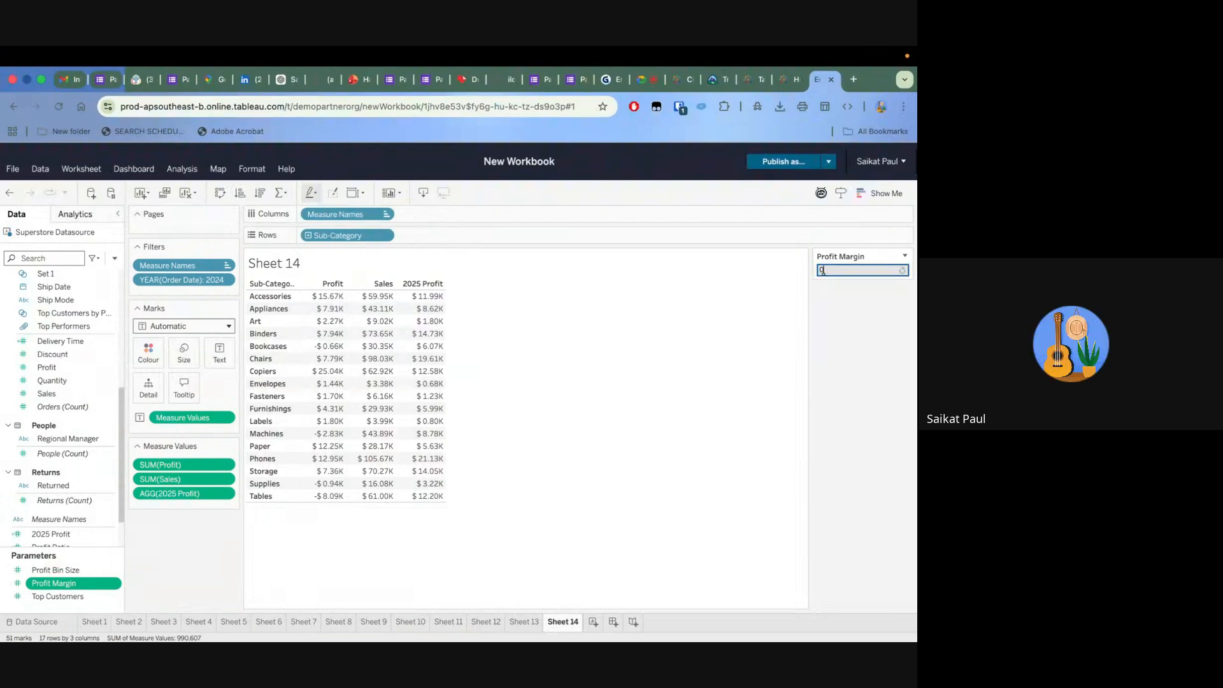
pyautogui.write('.3')
pyautogui.press('Return')
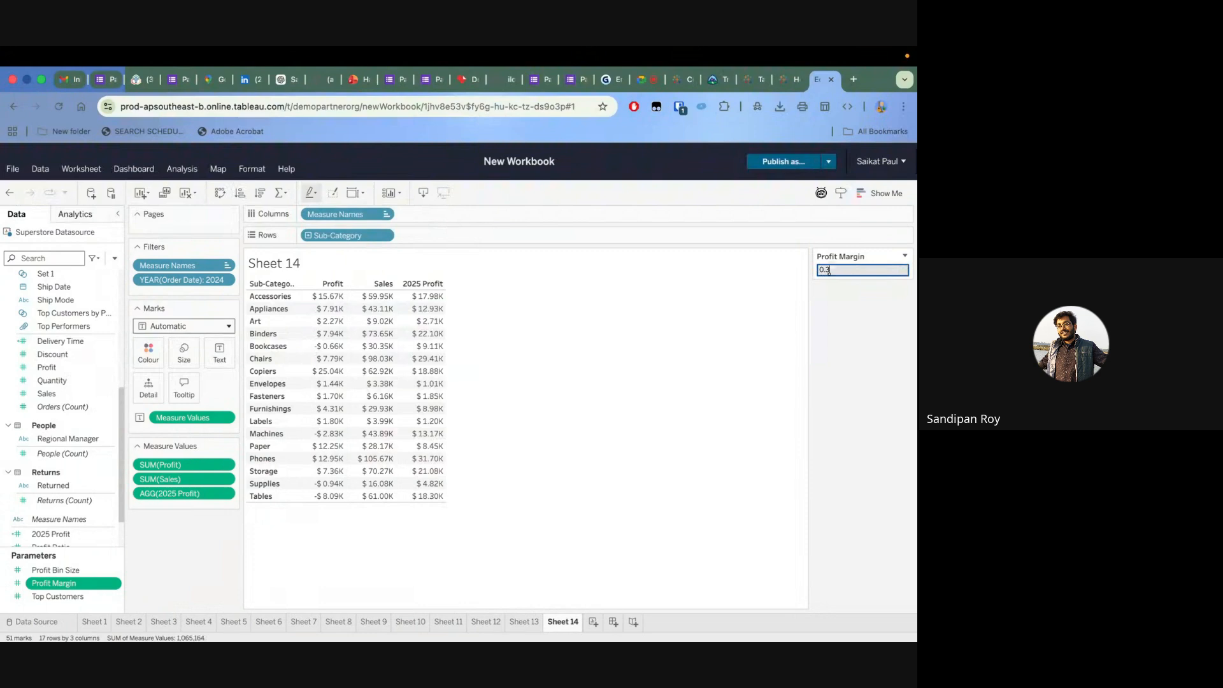
# Set the Profit Margin parameter to 0.5
pyautogui.press('BackSpace')
pyautogui.press('BackSpace')
pyautogui.press('BackSpace')
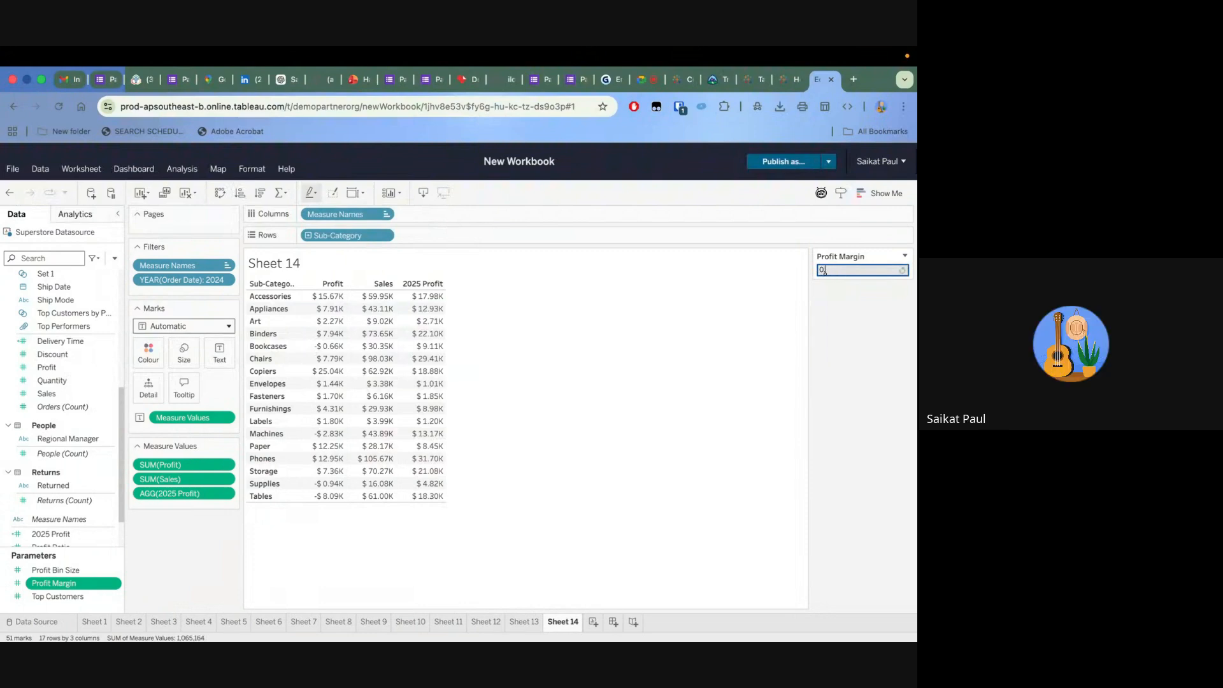
pyautogui.write('0.5')
pyautogui.press('BackSpace')
pyautogui.press('BackSpace')
pyautogui.write('.5')
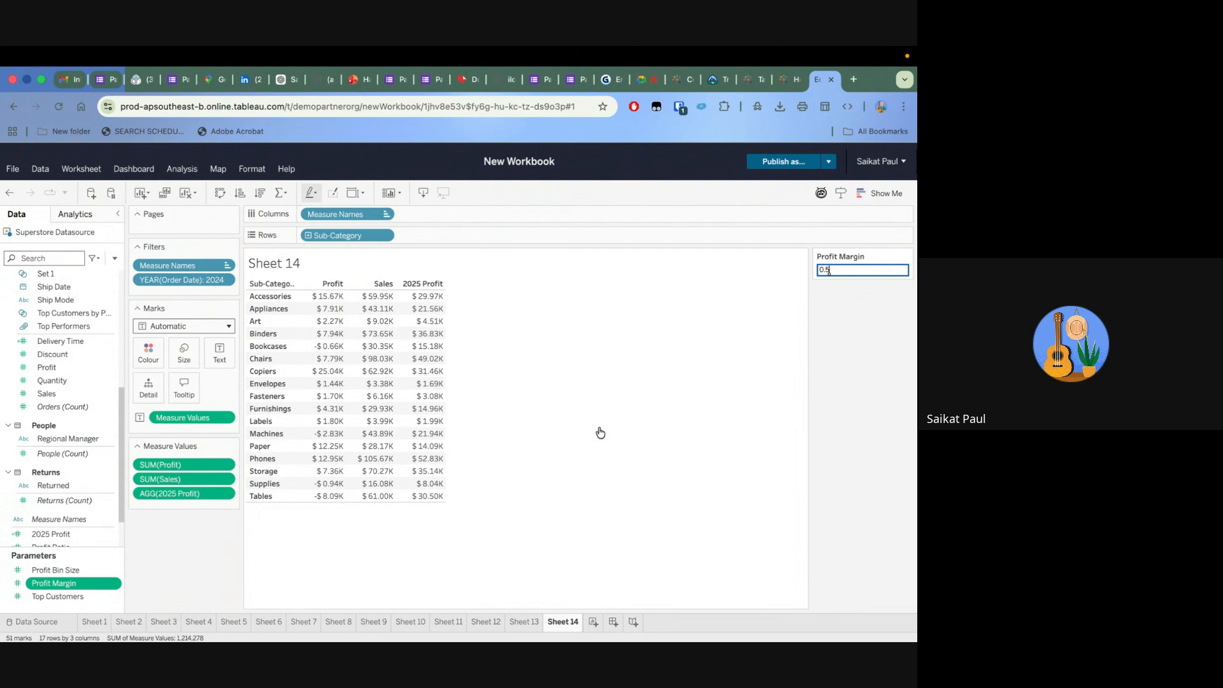
# Rename the 2025 Profit calculated field to 2025 Sales, keeping its formula, and save it
pyautogui.scroll(-2, 79, 444)
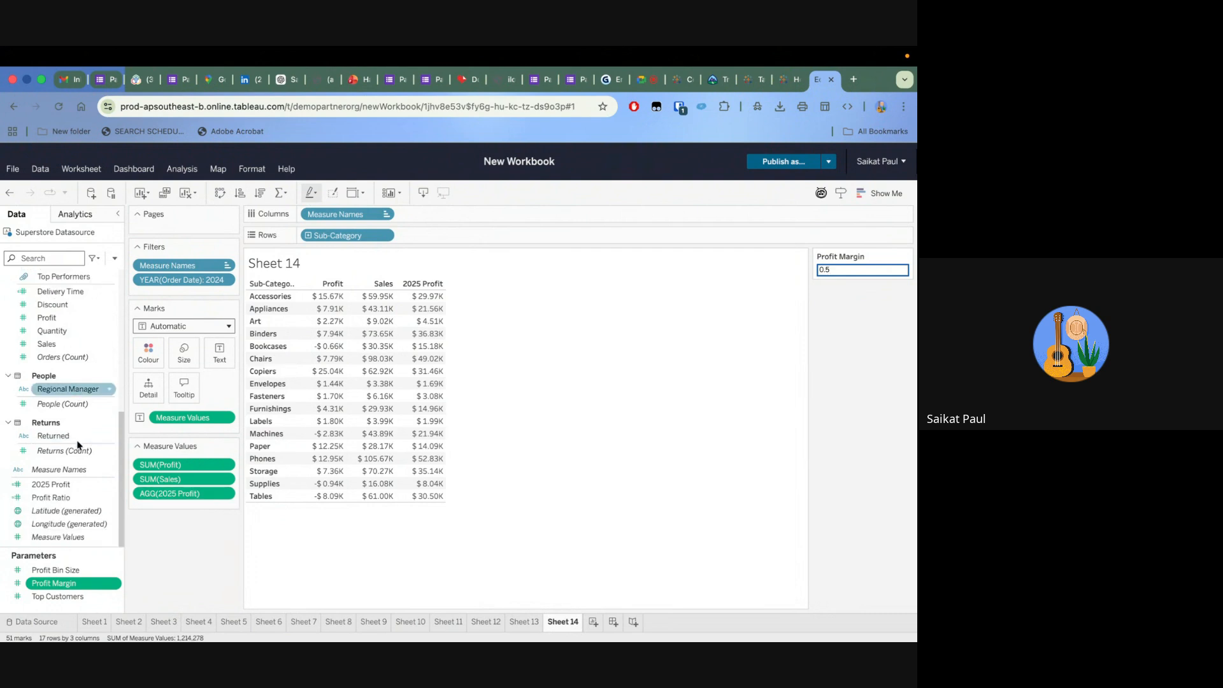
pyautogui.click(108, 483)
pyautogui.click(109, 484)
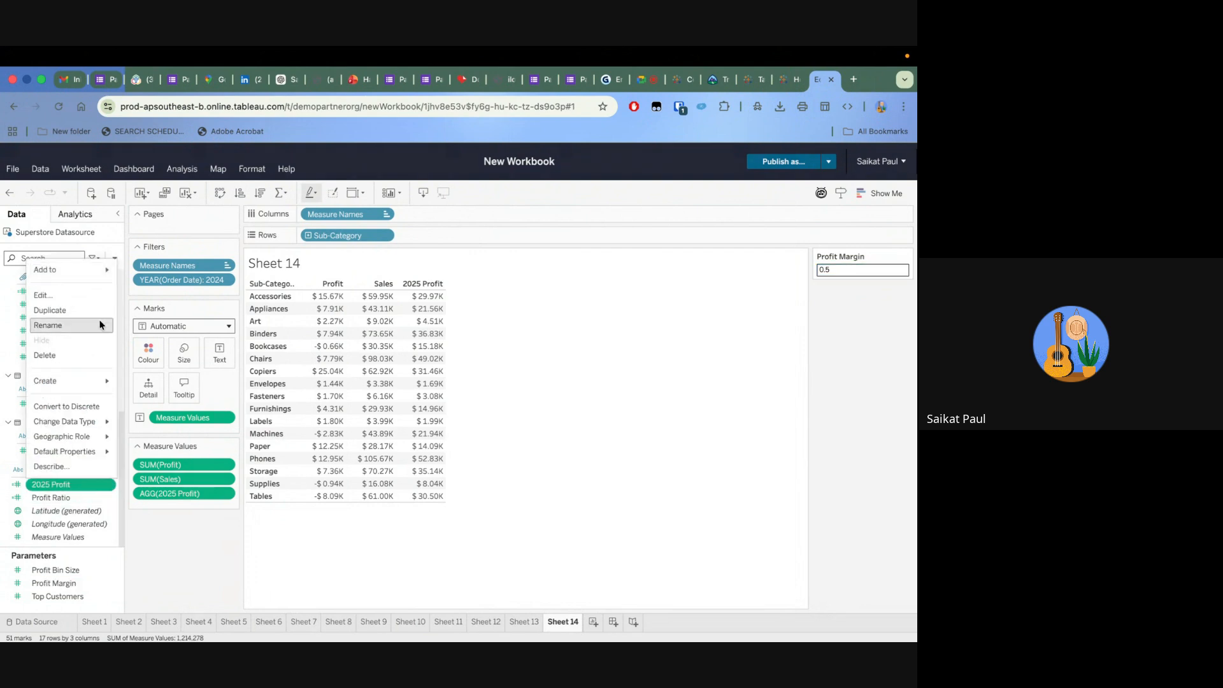
pyautogui.click(73, 296)
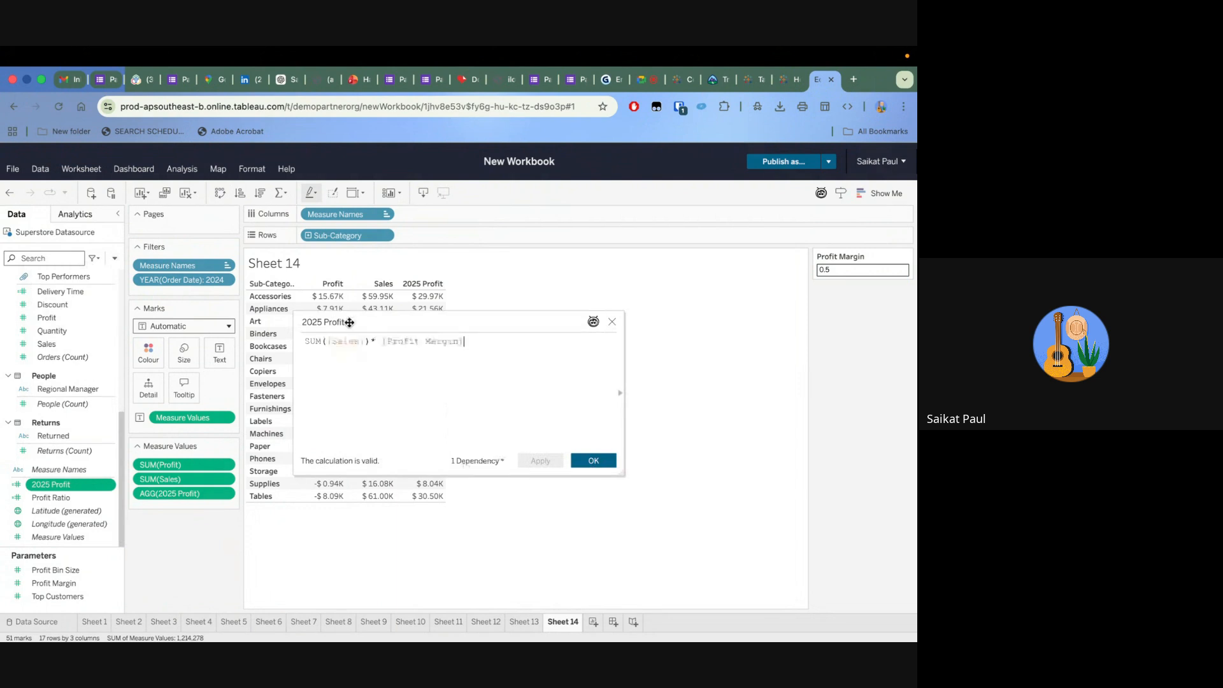
pyautogui.tripleClick(347, 321)
pyautogui.click(347, 321)
pyautogui.press('BackSpace')
pyautogui.press('BackSpace')
pyautogui.press('BackSpace')
pyautogui.press('BackSpace')
pyautogui.press('BackSpace')
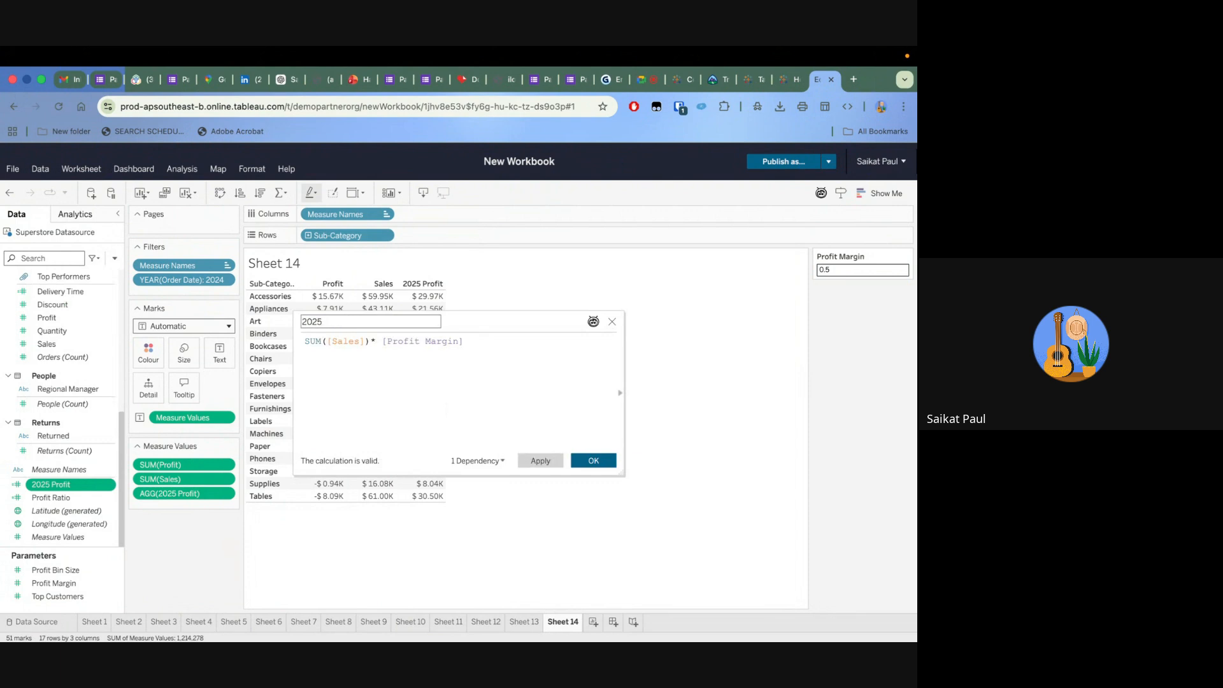
pyautogui.write('Sales')
pyautogui.click(598, 466)
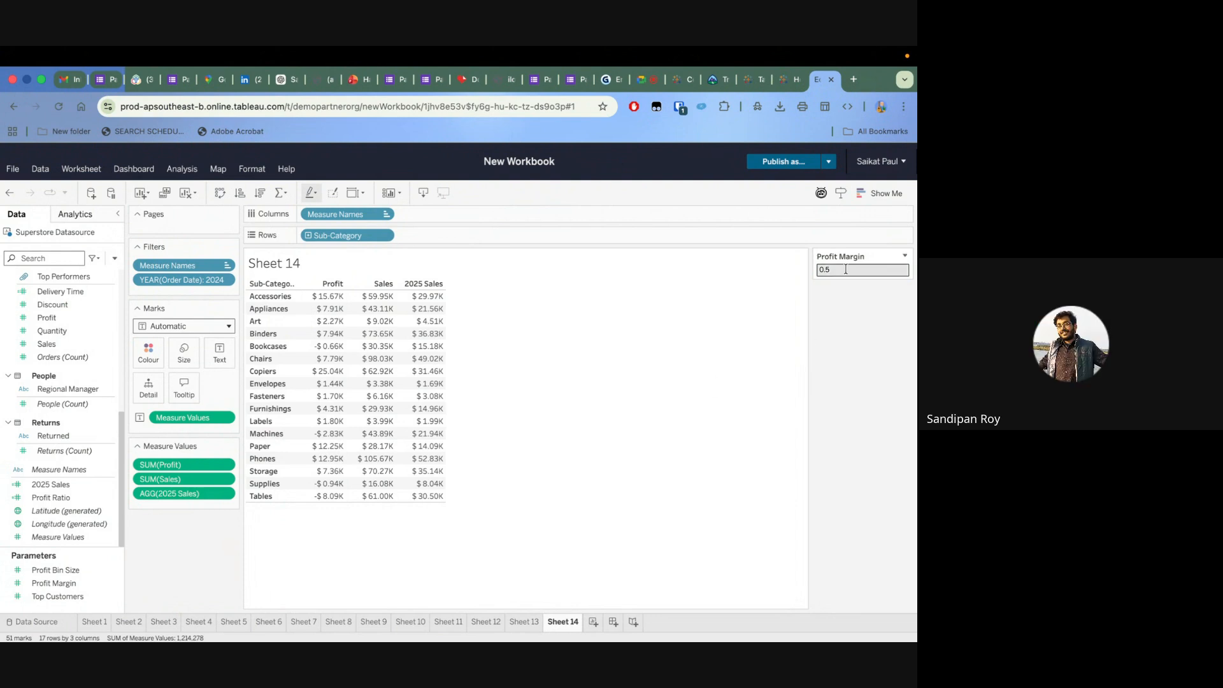
# Try Profit Margin values of 5, 3 and 2 to compare their effect on the 2025 Sales column
pyautogui.moveTo(382, 300)
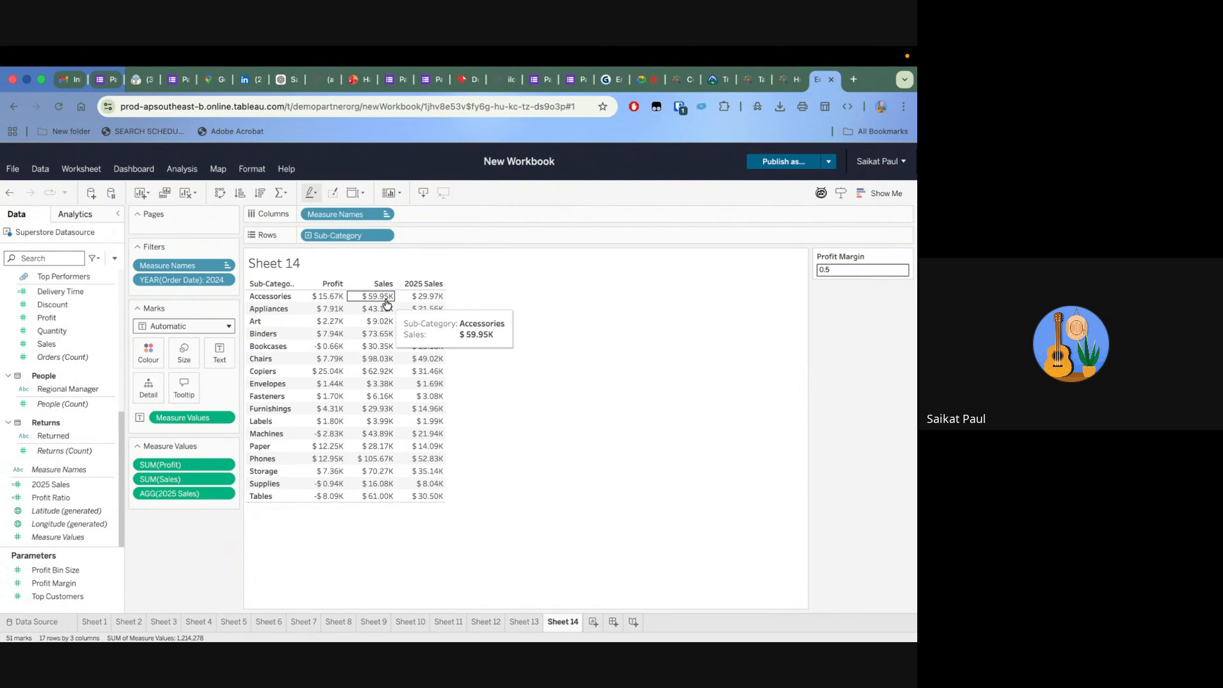
pyautogui.click(850, 270)
pyautogui.write('5')
pyautogui.press('Return')
pyautogui.click(833, 271)
pyautogui.write('3')
pyautogui.press('Return')
pyautogui.click(849, 268)
pyautogui.press('BackSpace')
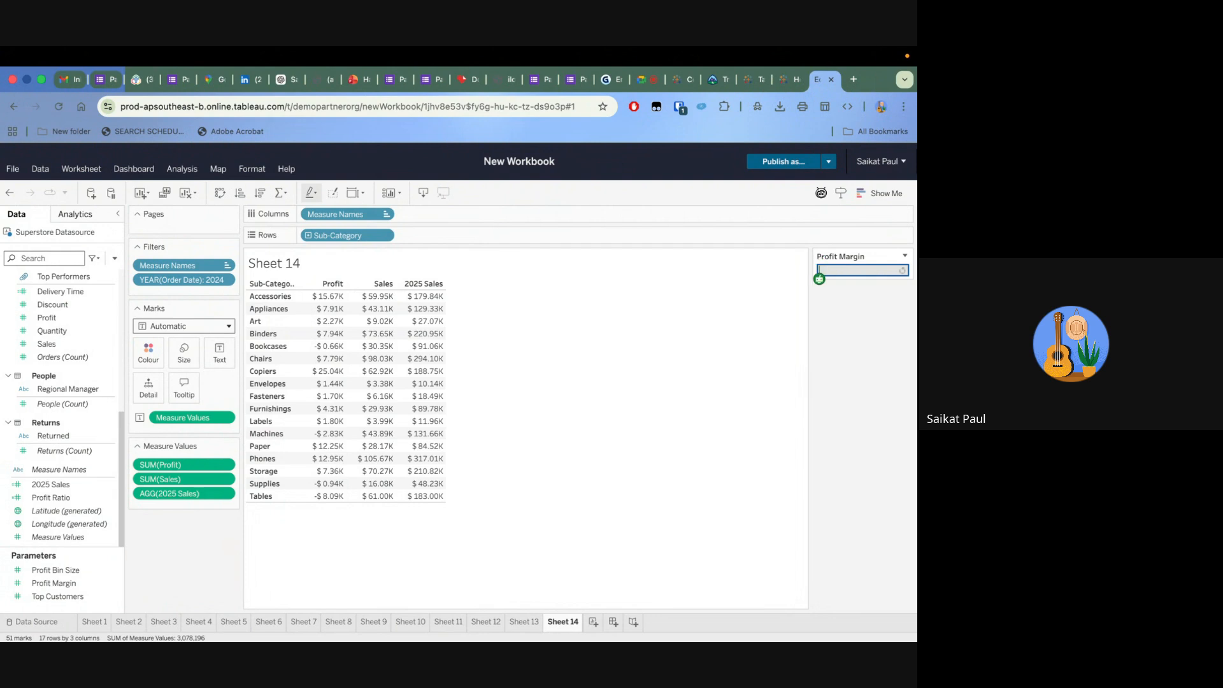
pyautogui.write('2')
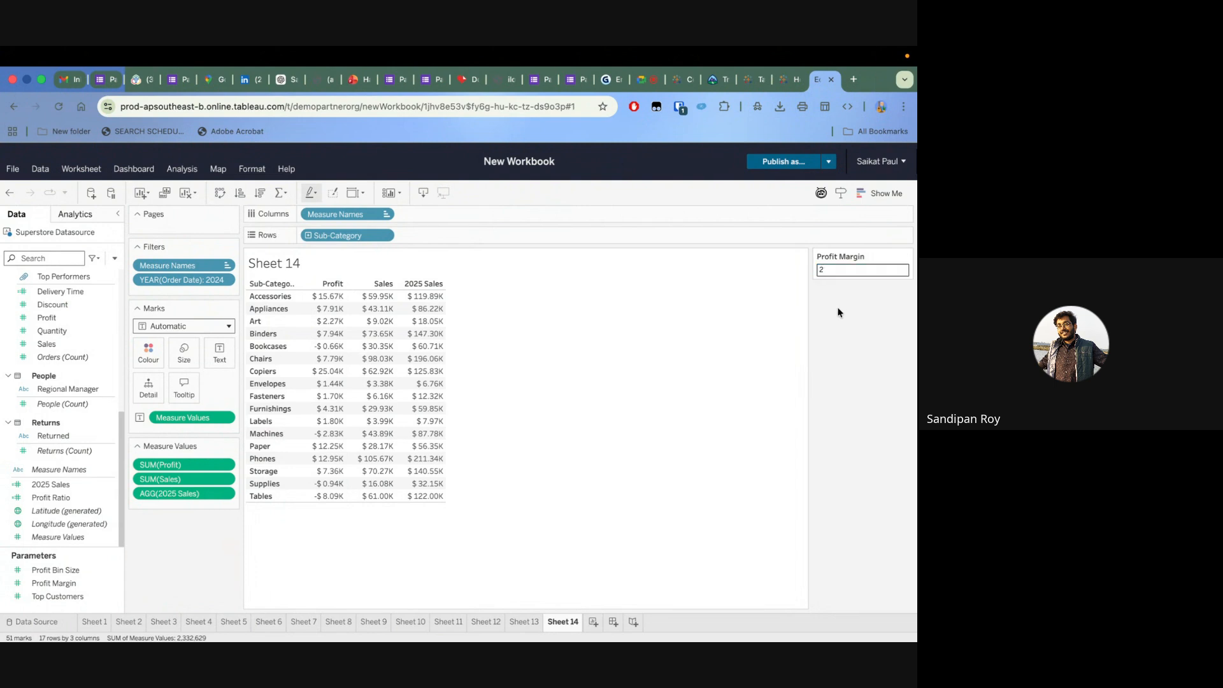
# Set the Profit Margin parameter to 1.5
pyautogui.click(840, 270)
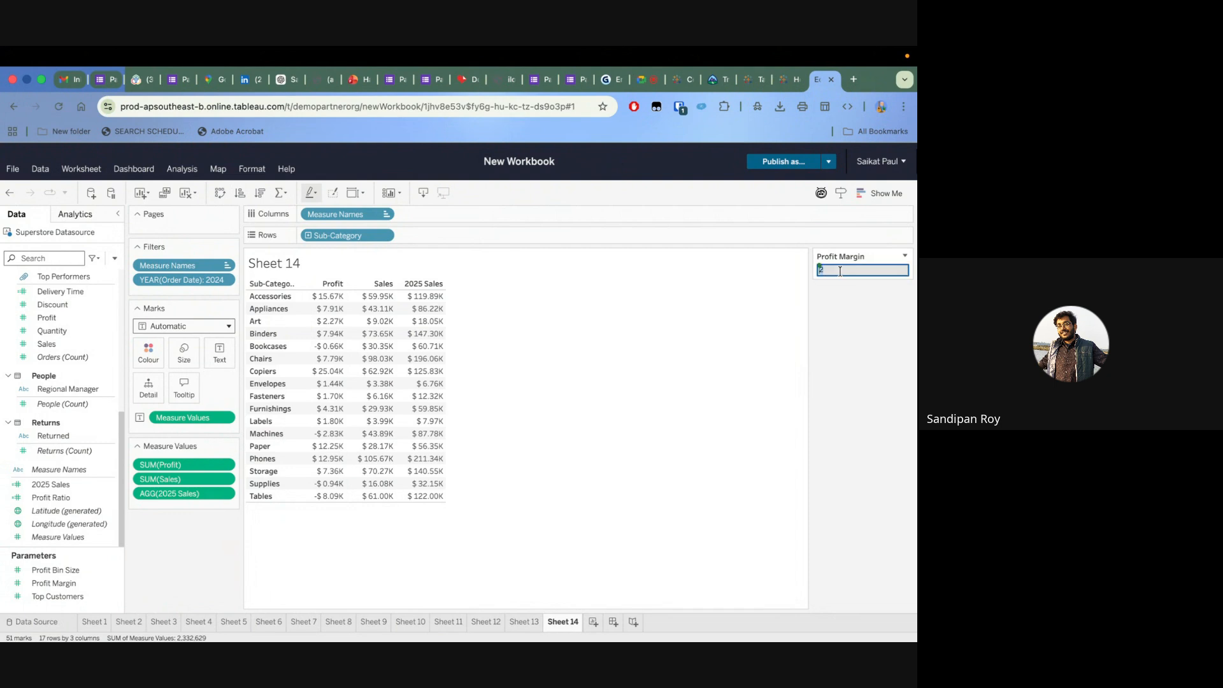
pyautogui.write('1.5')
pyautogui.press('Return')
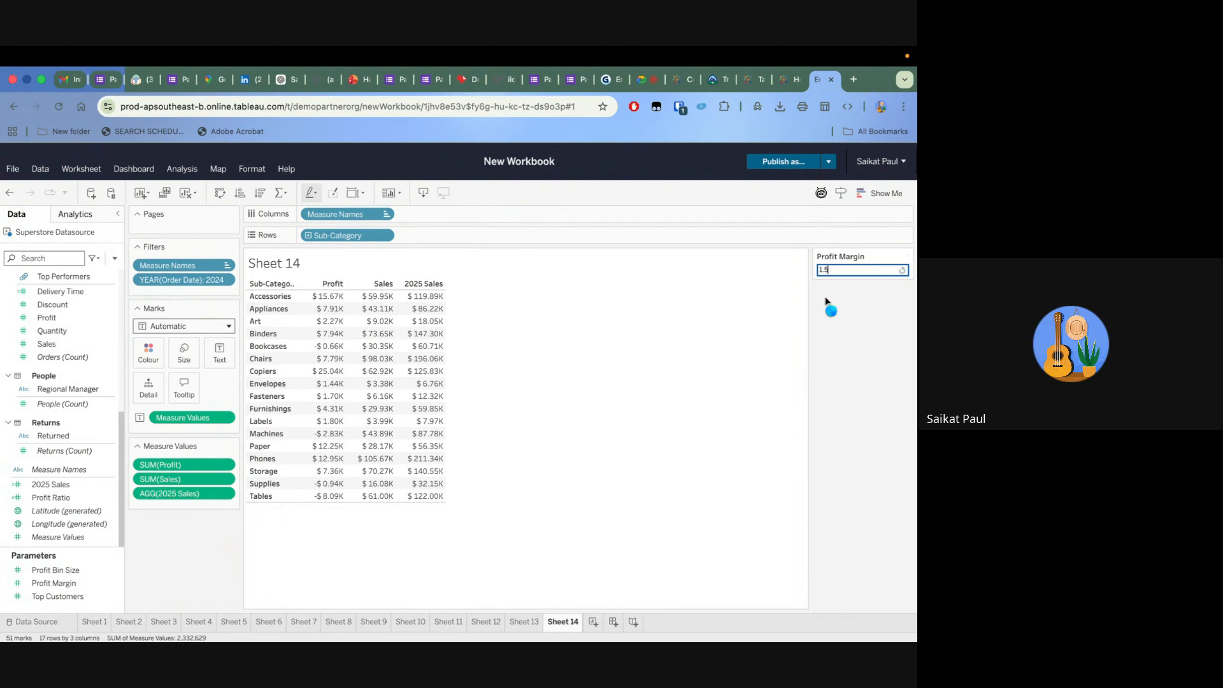
pyautogui.click(831, 301)
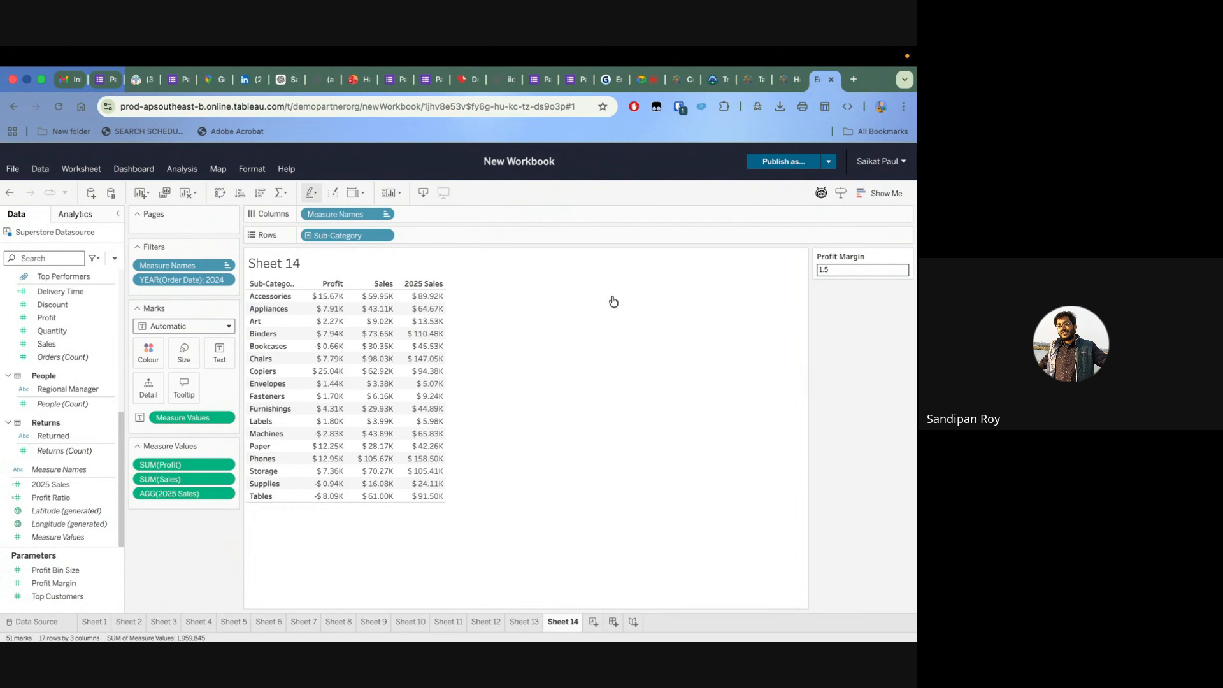
# Review the Profit Margin parameter's data type, current value and allowable values, and close its settings without changes
pyautogui.click(115, 583)
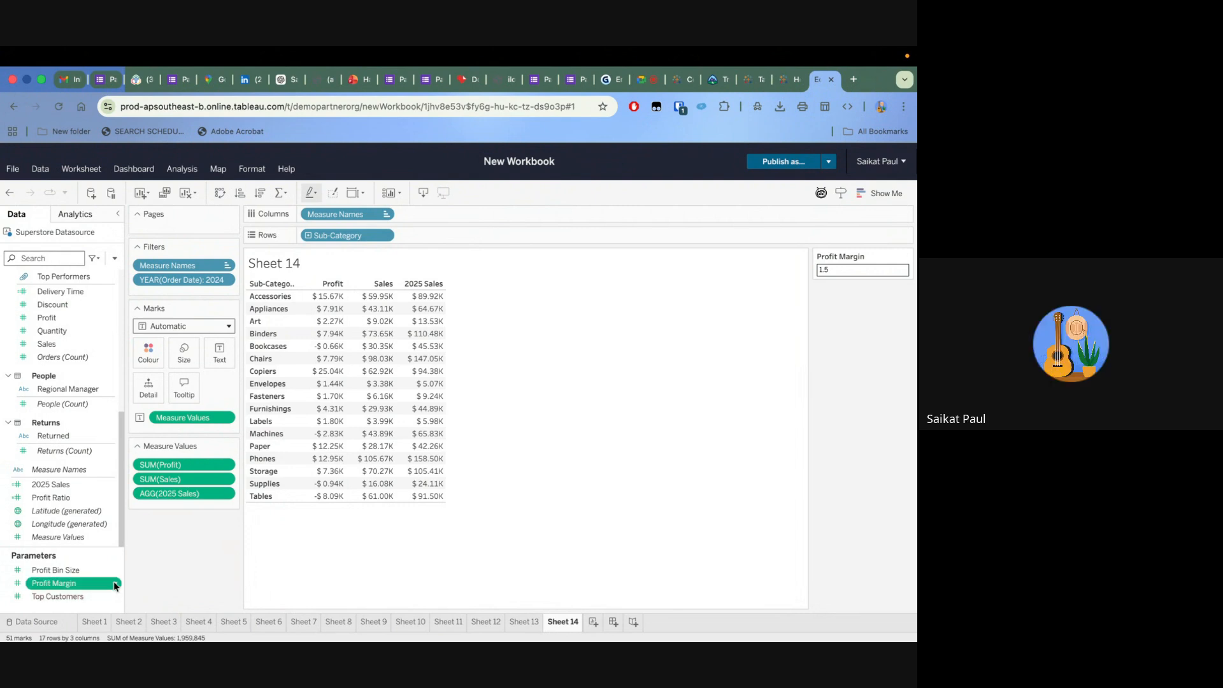
pyautogui.rightClick(114, 583)
pyautogui.click(77, 418)
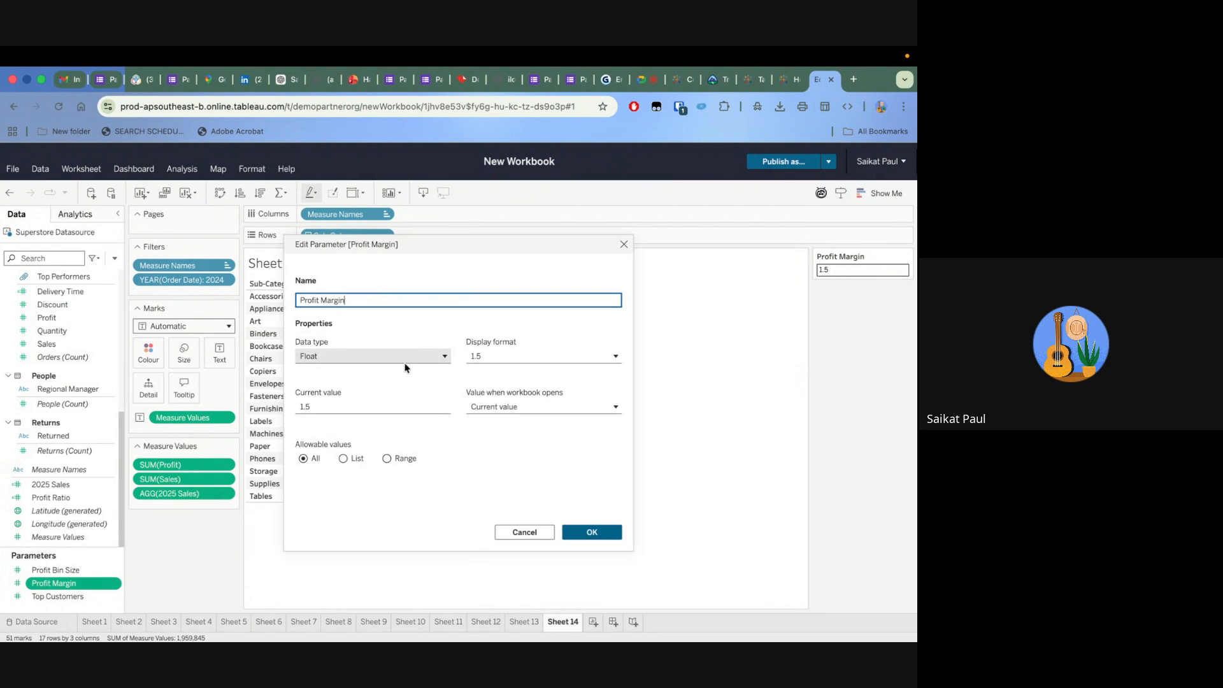
pyautogui.click(625, 245)
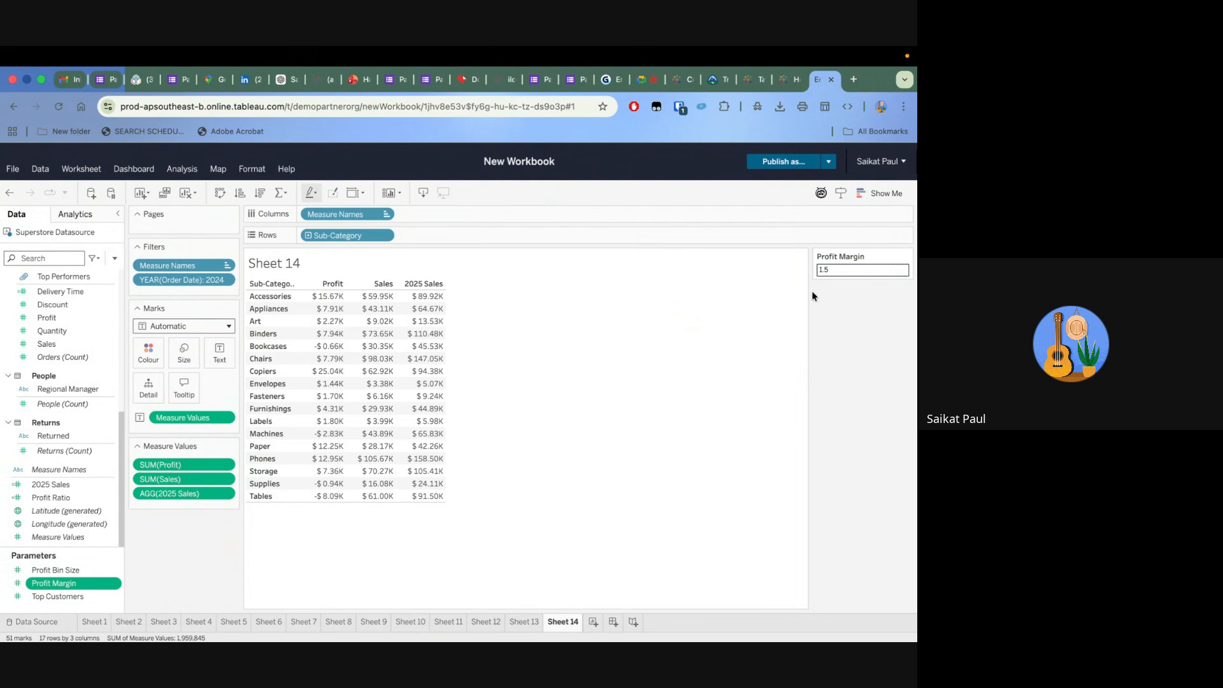
# Switch to the Google Meet call and stop the meeting recording
pyautogui.click(647, 77)
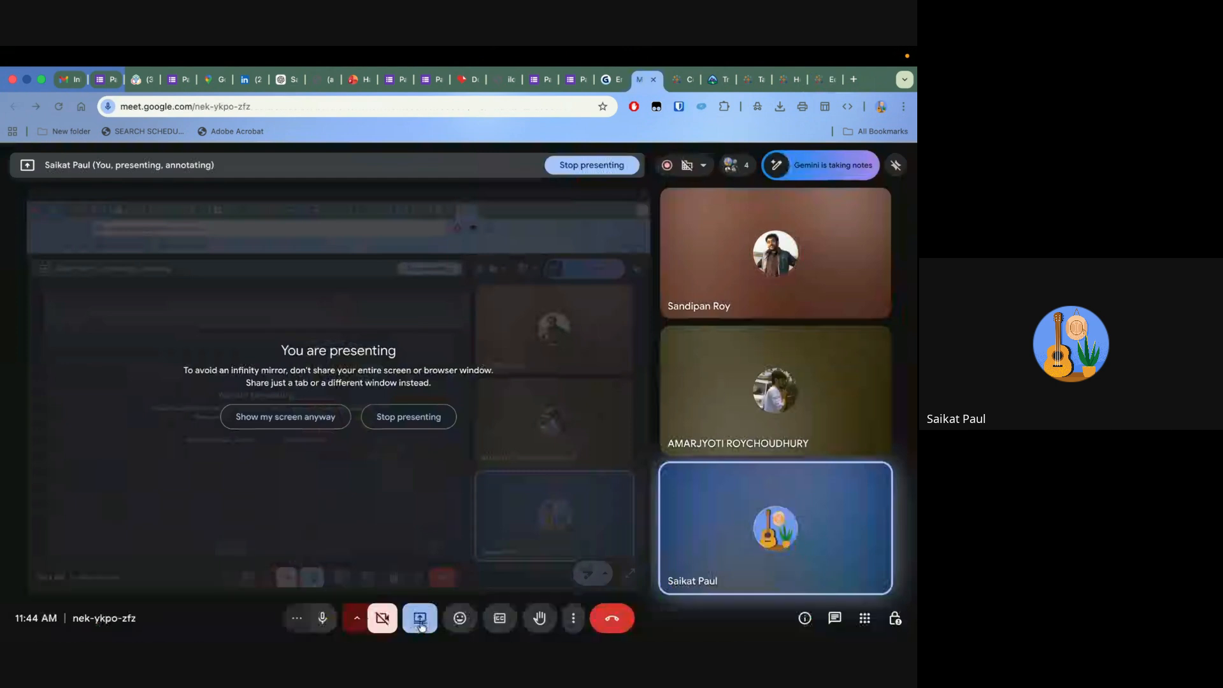
pyautogui.click(669, 166)
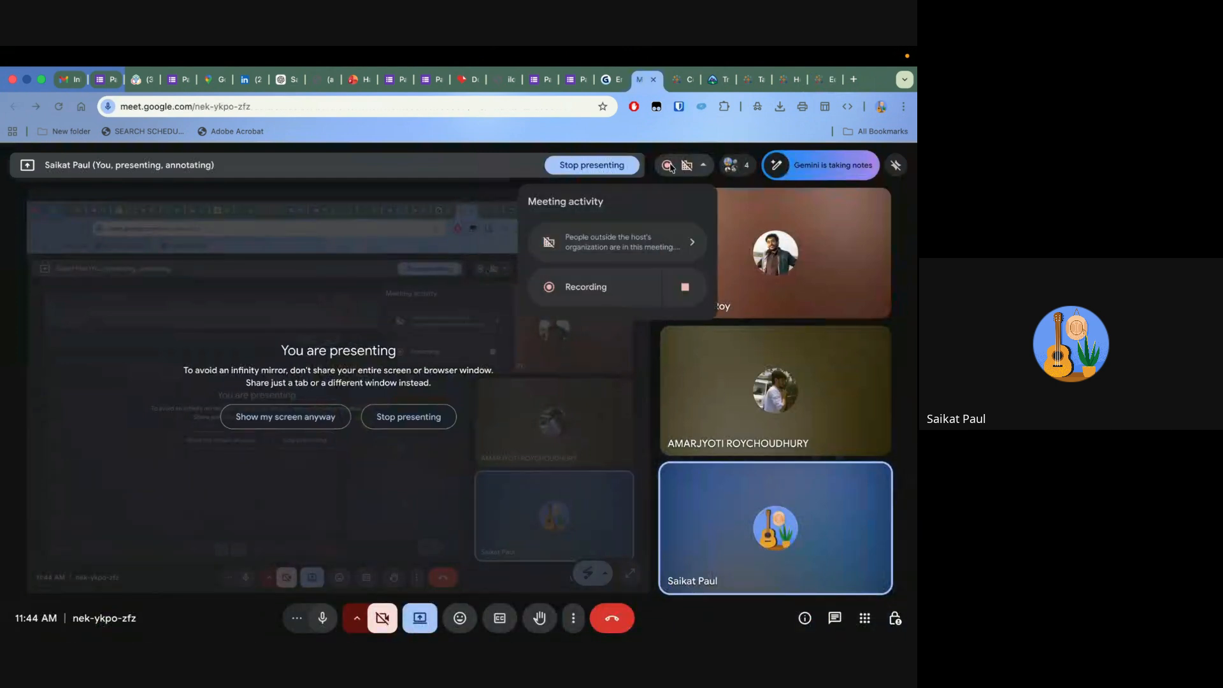
pyautogui.click(690, 292)
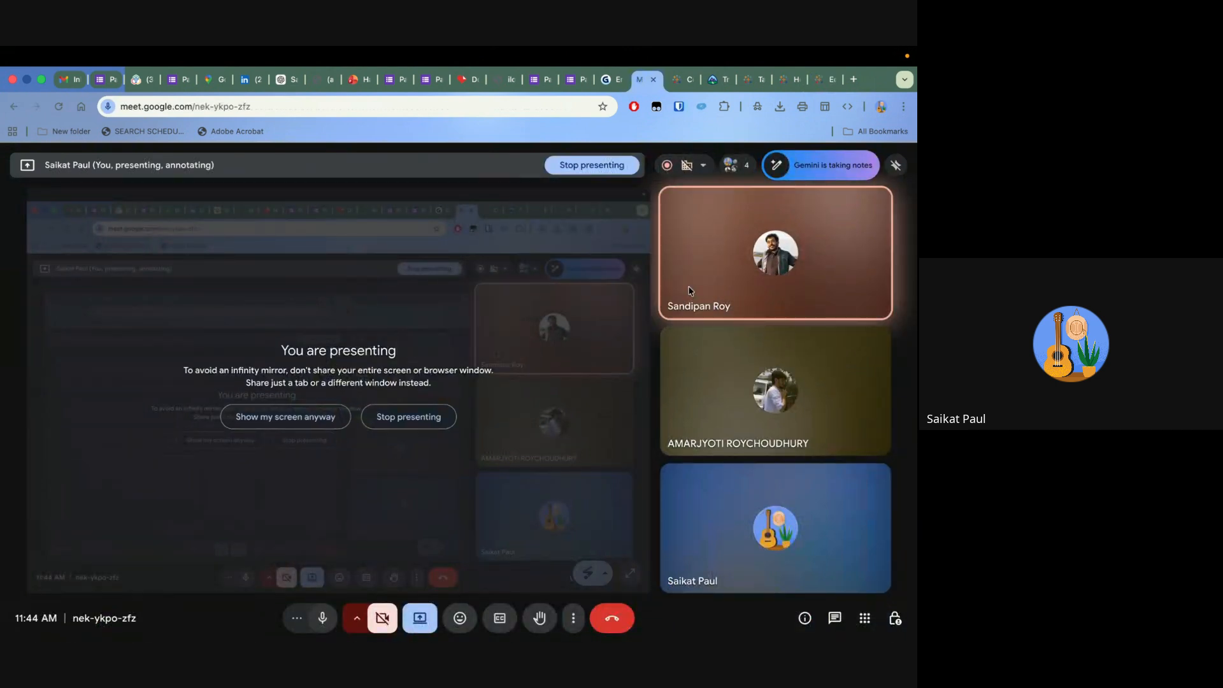